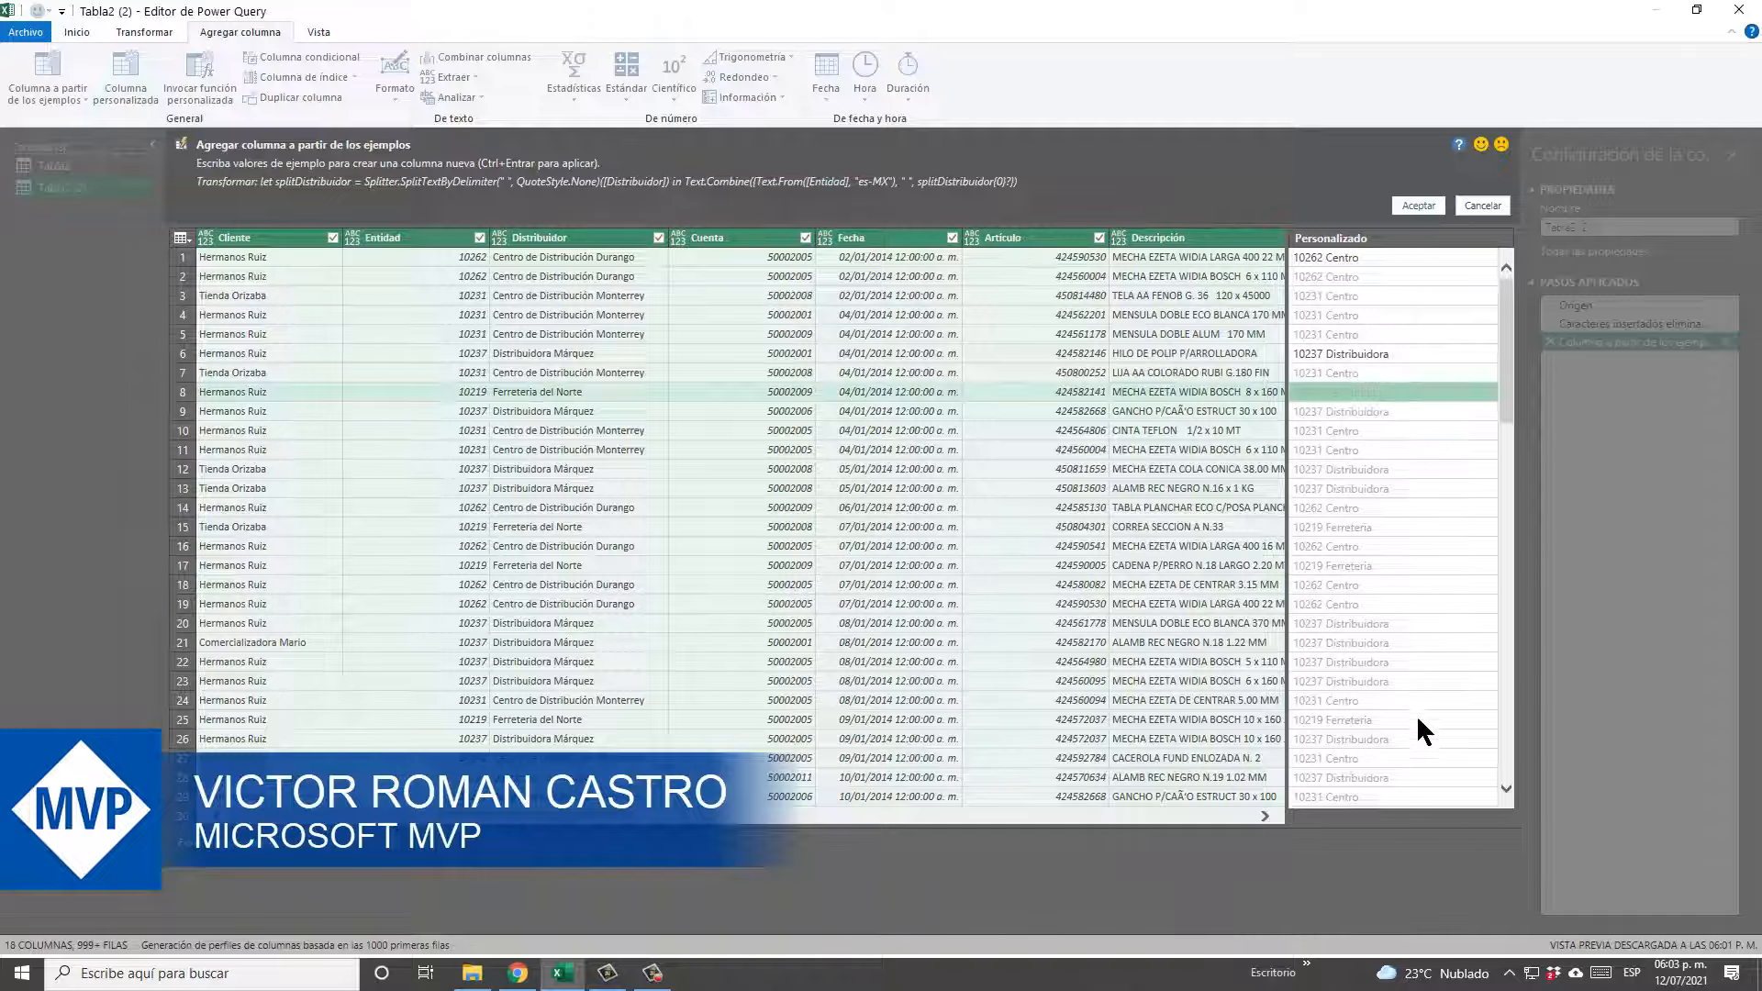
Accept the example-based column combining Entidad with the first word of Distribuidor, and load the query into the workbook.
scroll(1417, 732, down, 6)
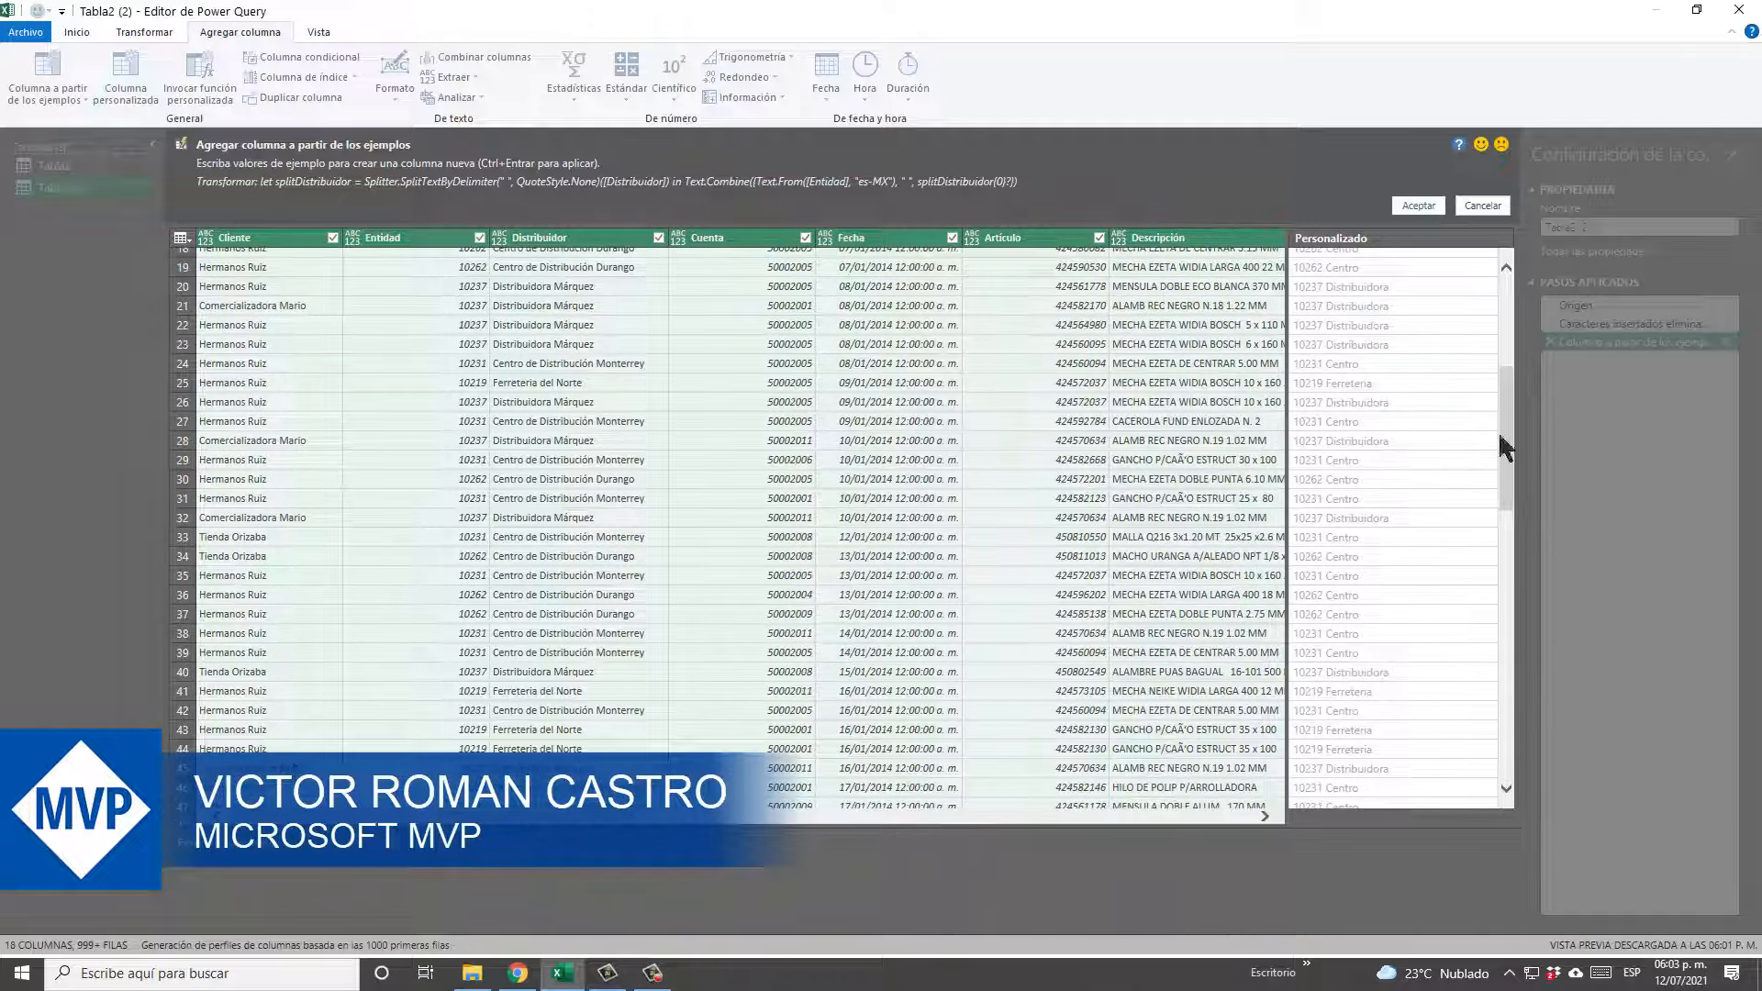
click(1418, 205)
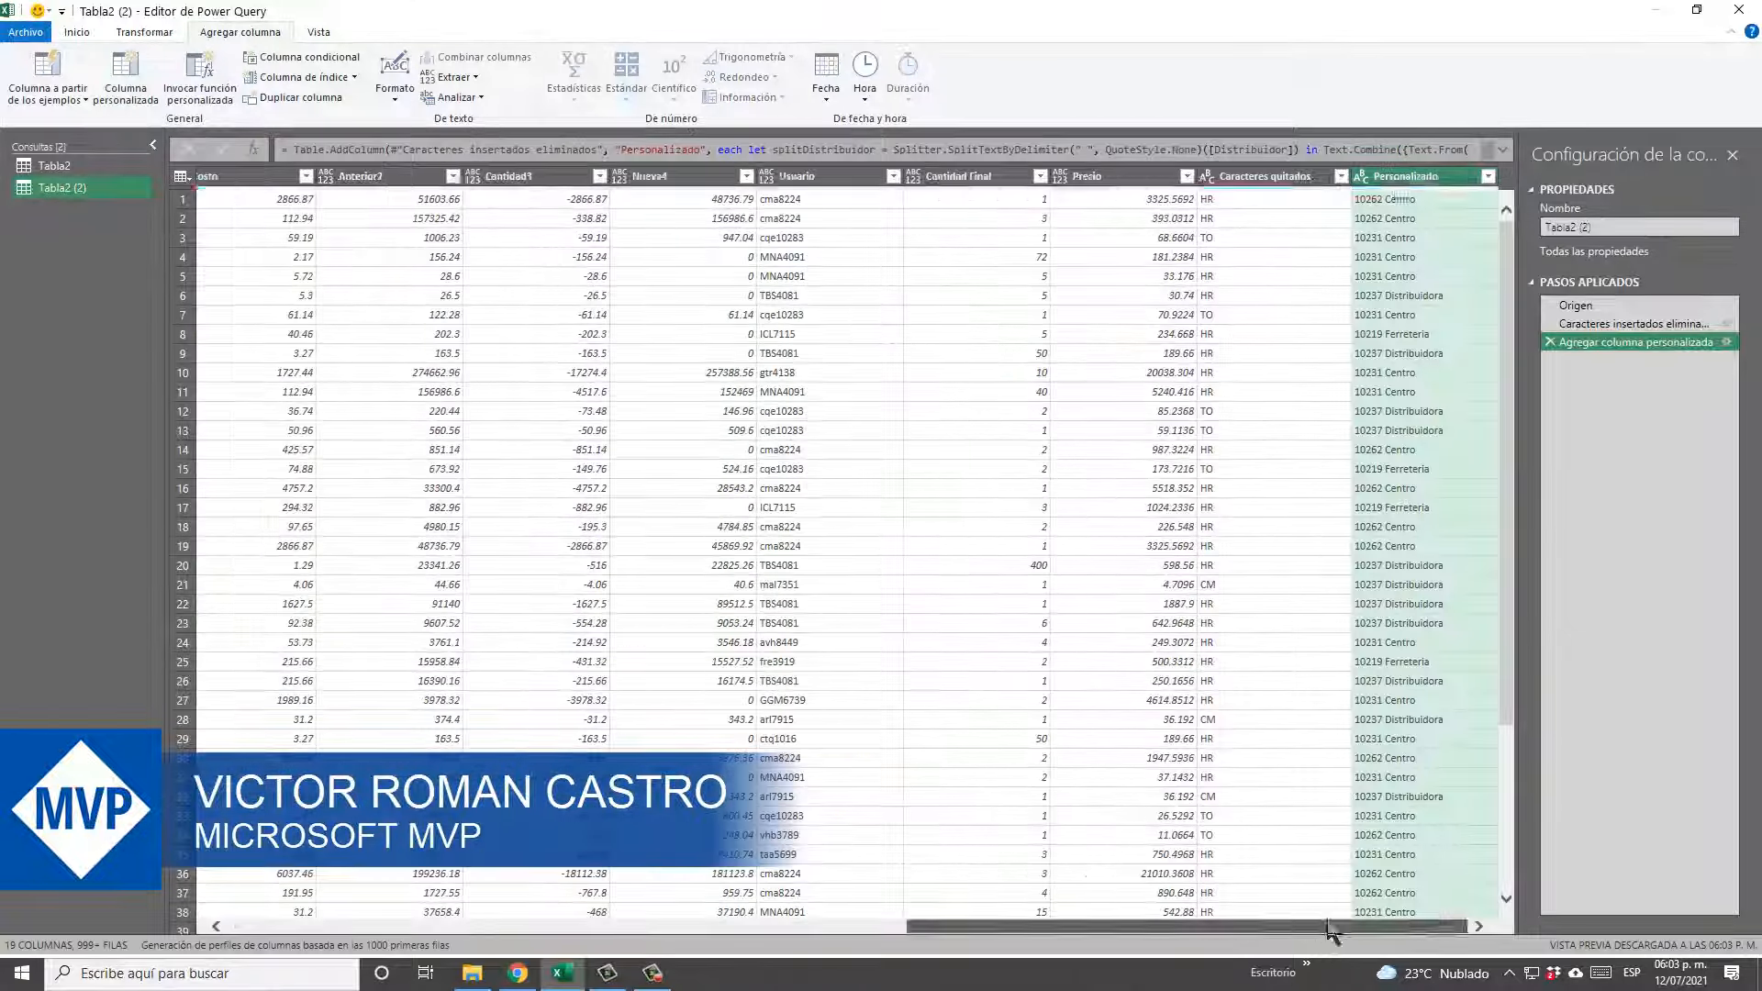
click(77, 32)
click(26, 73)
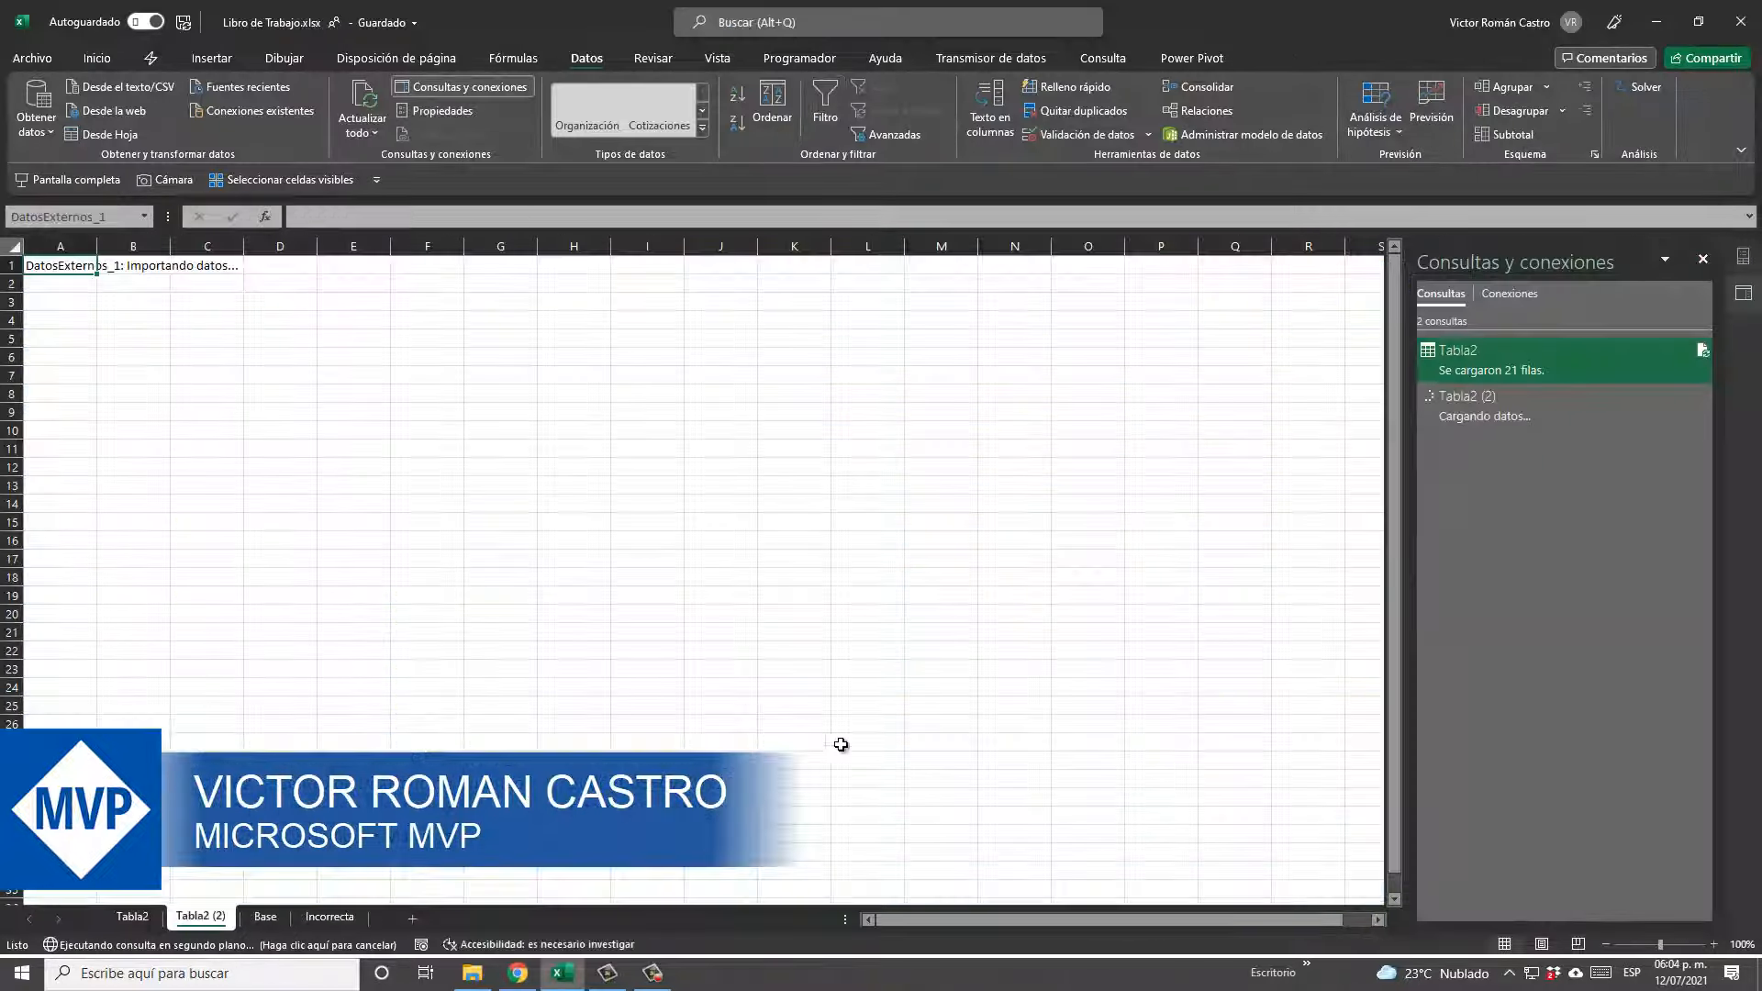
Examine the loaded Tabla2 (2) table, checking the Personalizado and Caracteres quitados columns.
key(Down)
key(Down)
key(ctrl+Down)
key(ctrl+Up)
key(Down)
key(ctrl+shift+Down)
key(ctrl+Up)
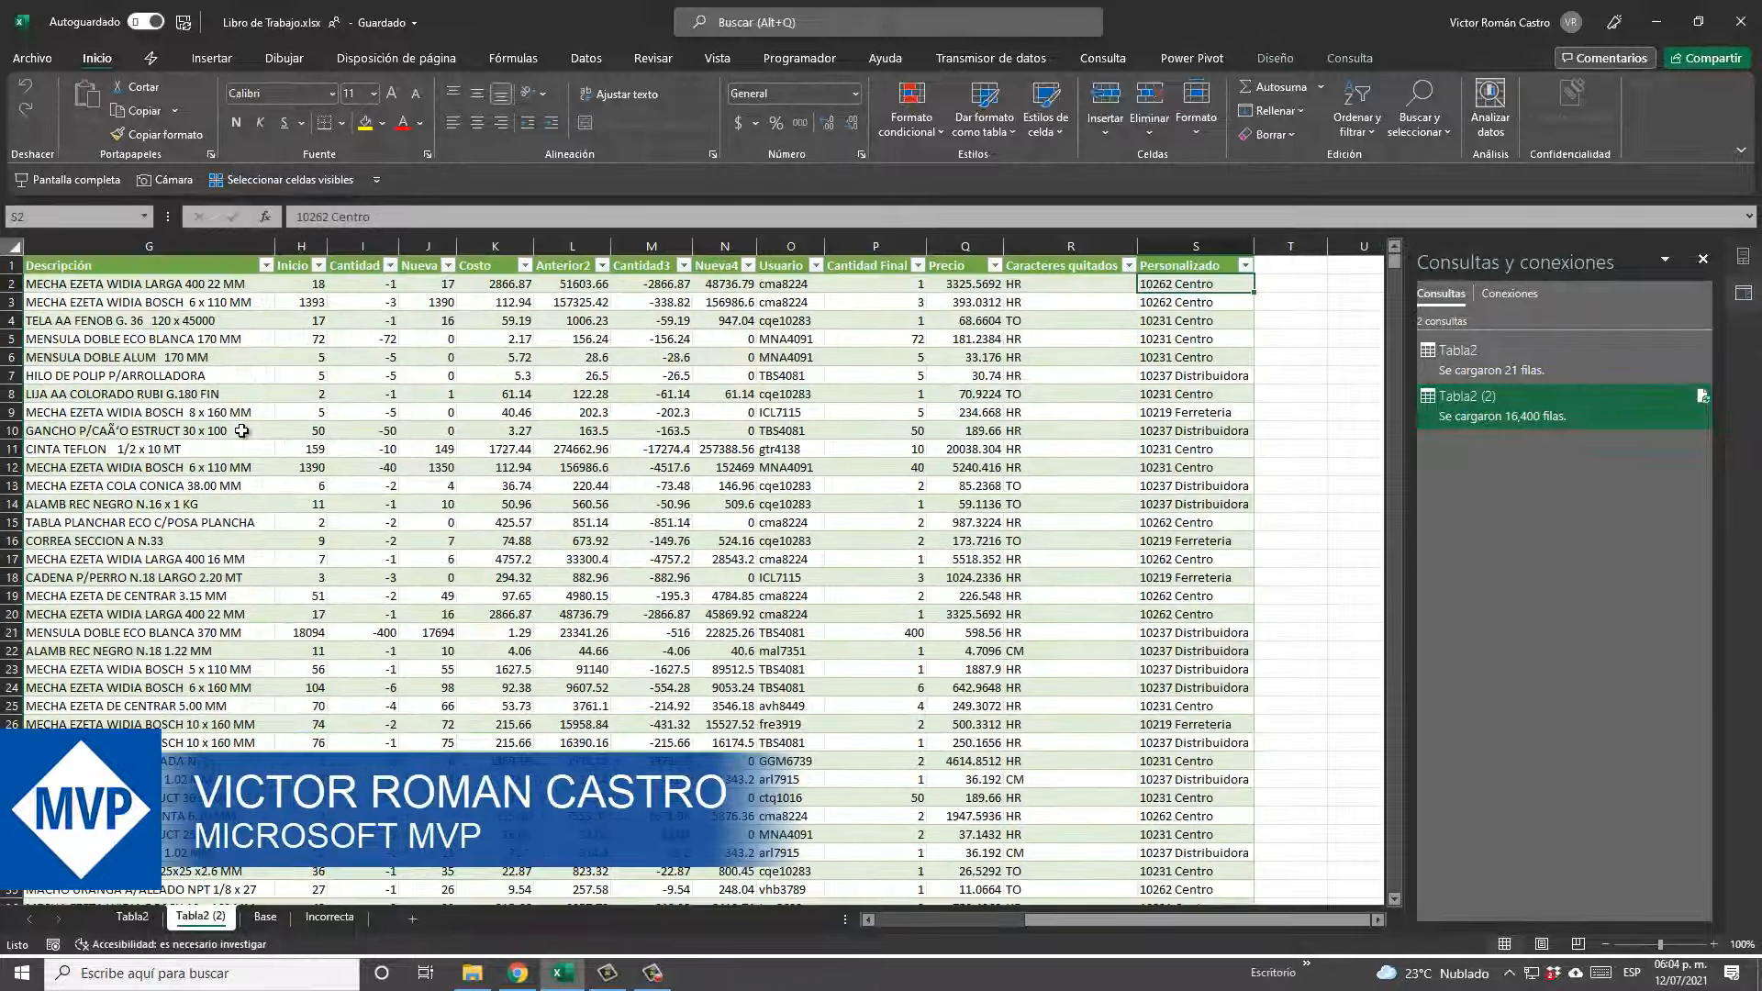
key(Left)
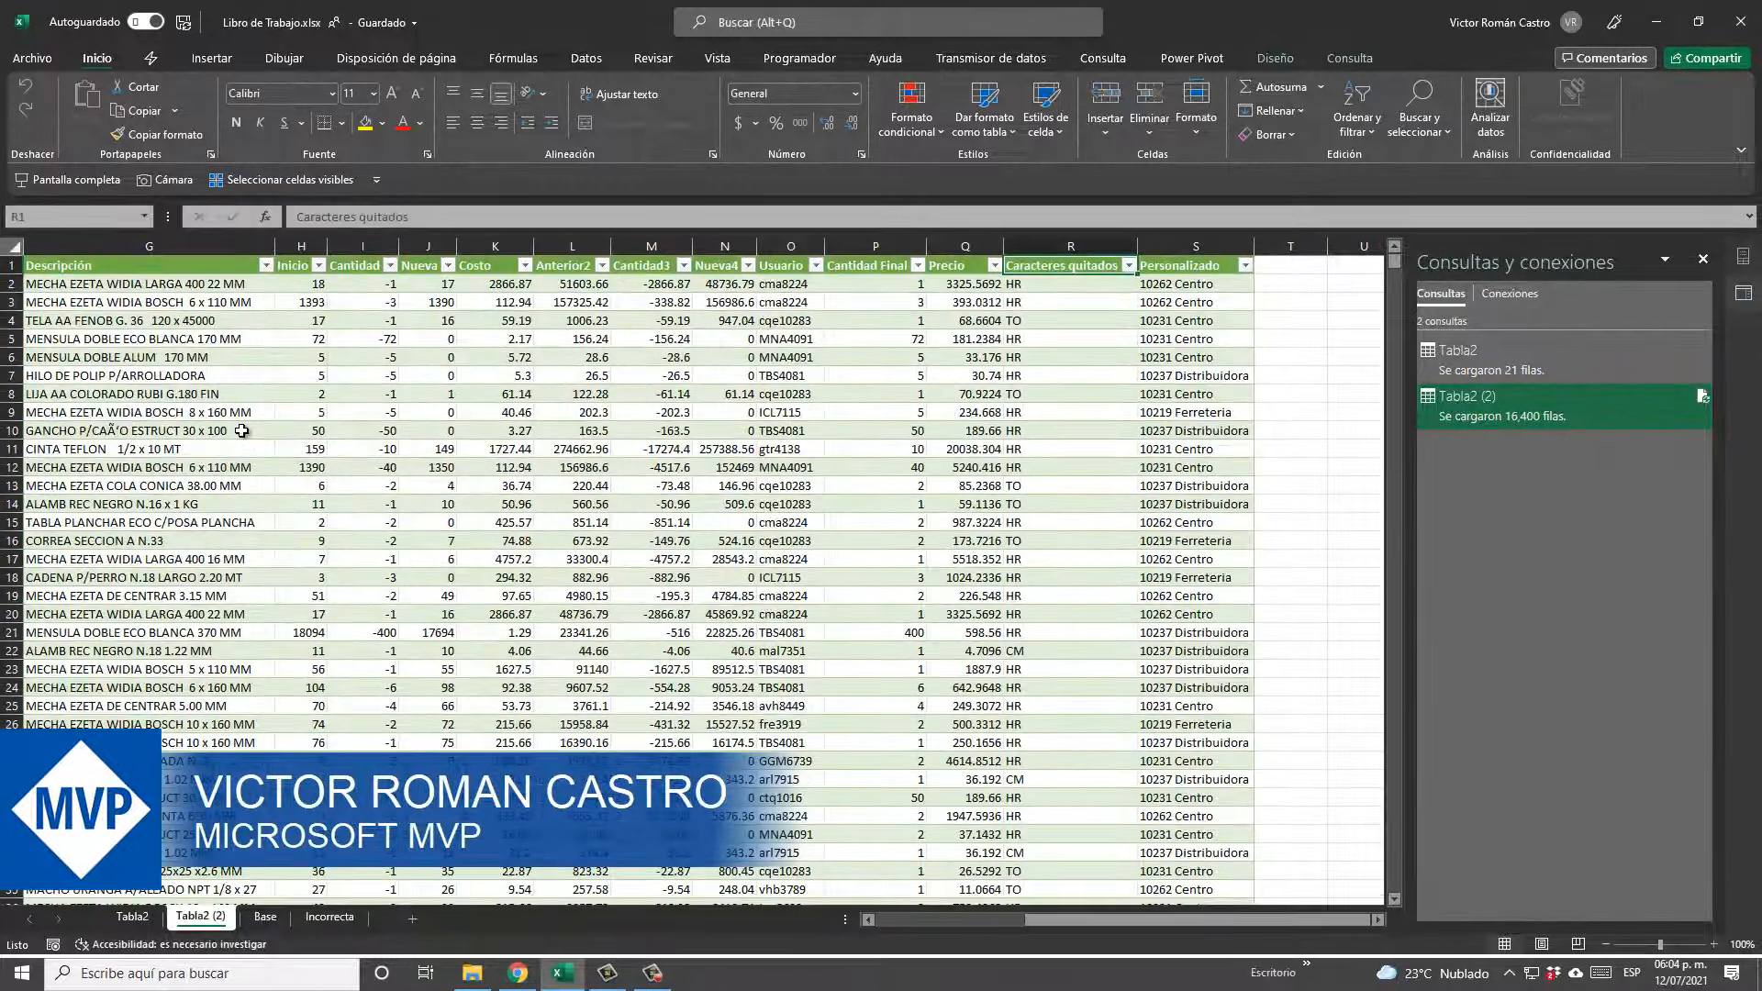
On the Base sheet, duplicate all the table's data rows by pasting a copy directly below its last row.
click(265, 916)
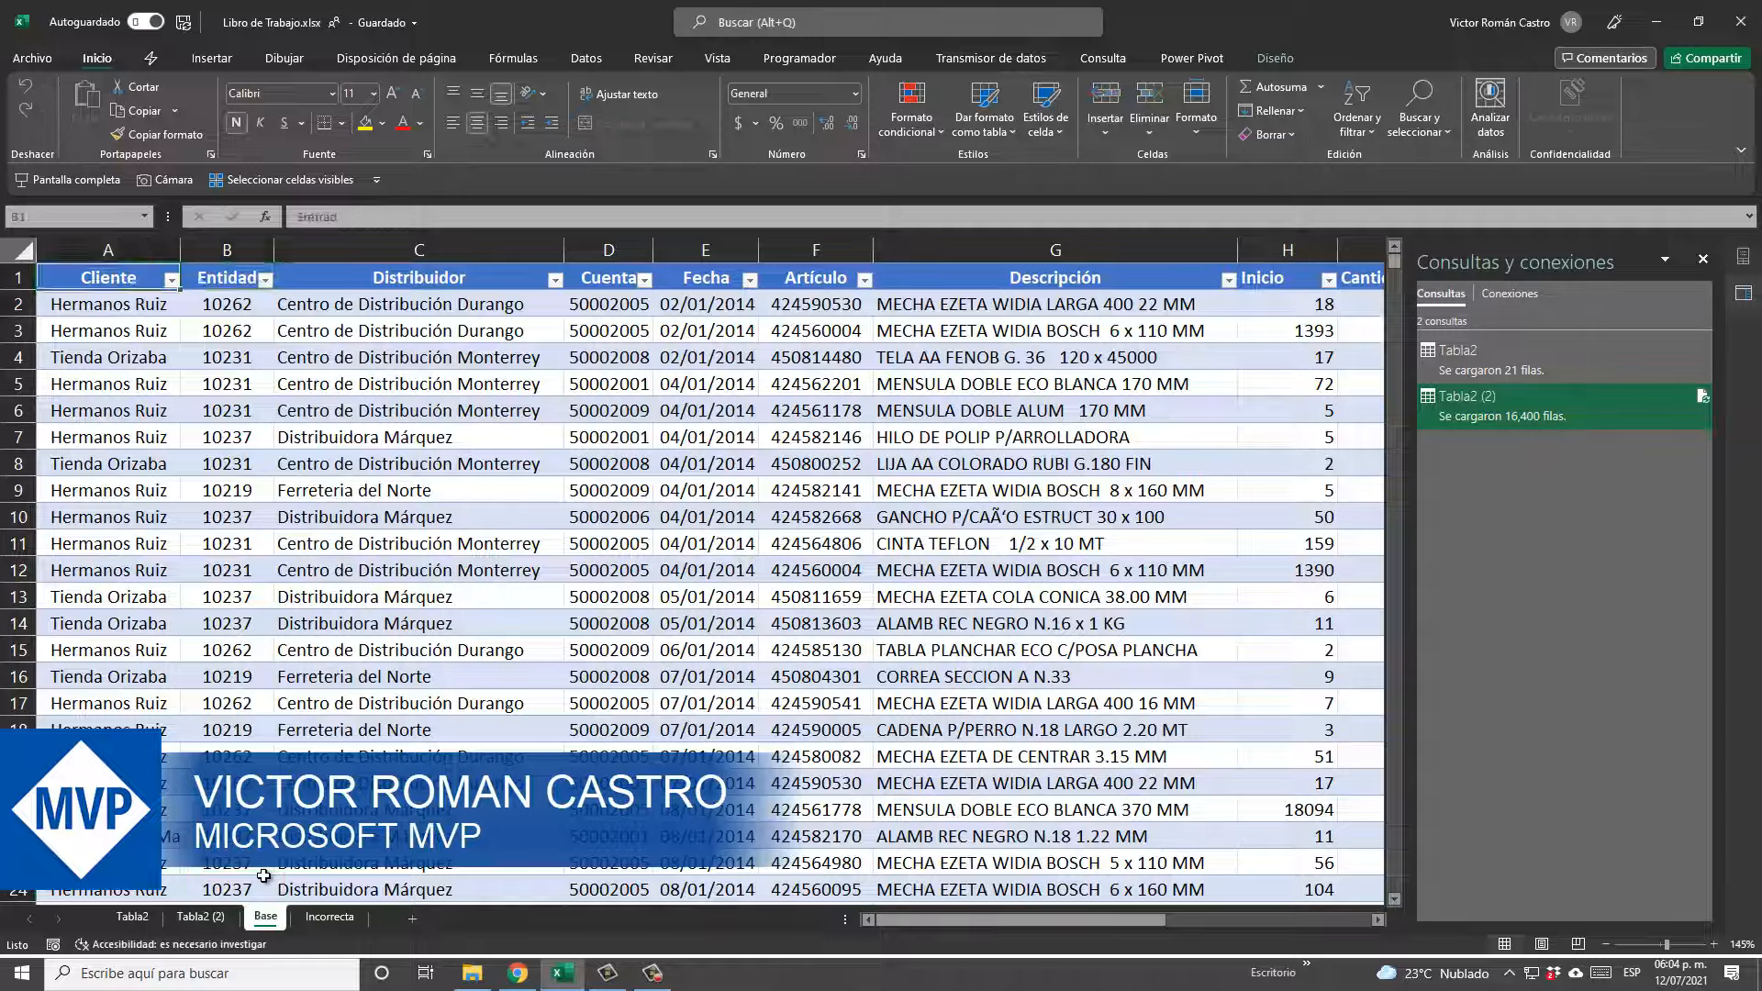
key(ctrl+shift+Right)
key(ctrl+shift+Down)
key(ctrl+c)
key(Left)
key(ctrl+Down)
key(Down)
key(ctrl+v)
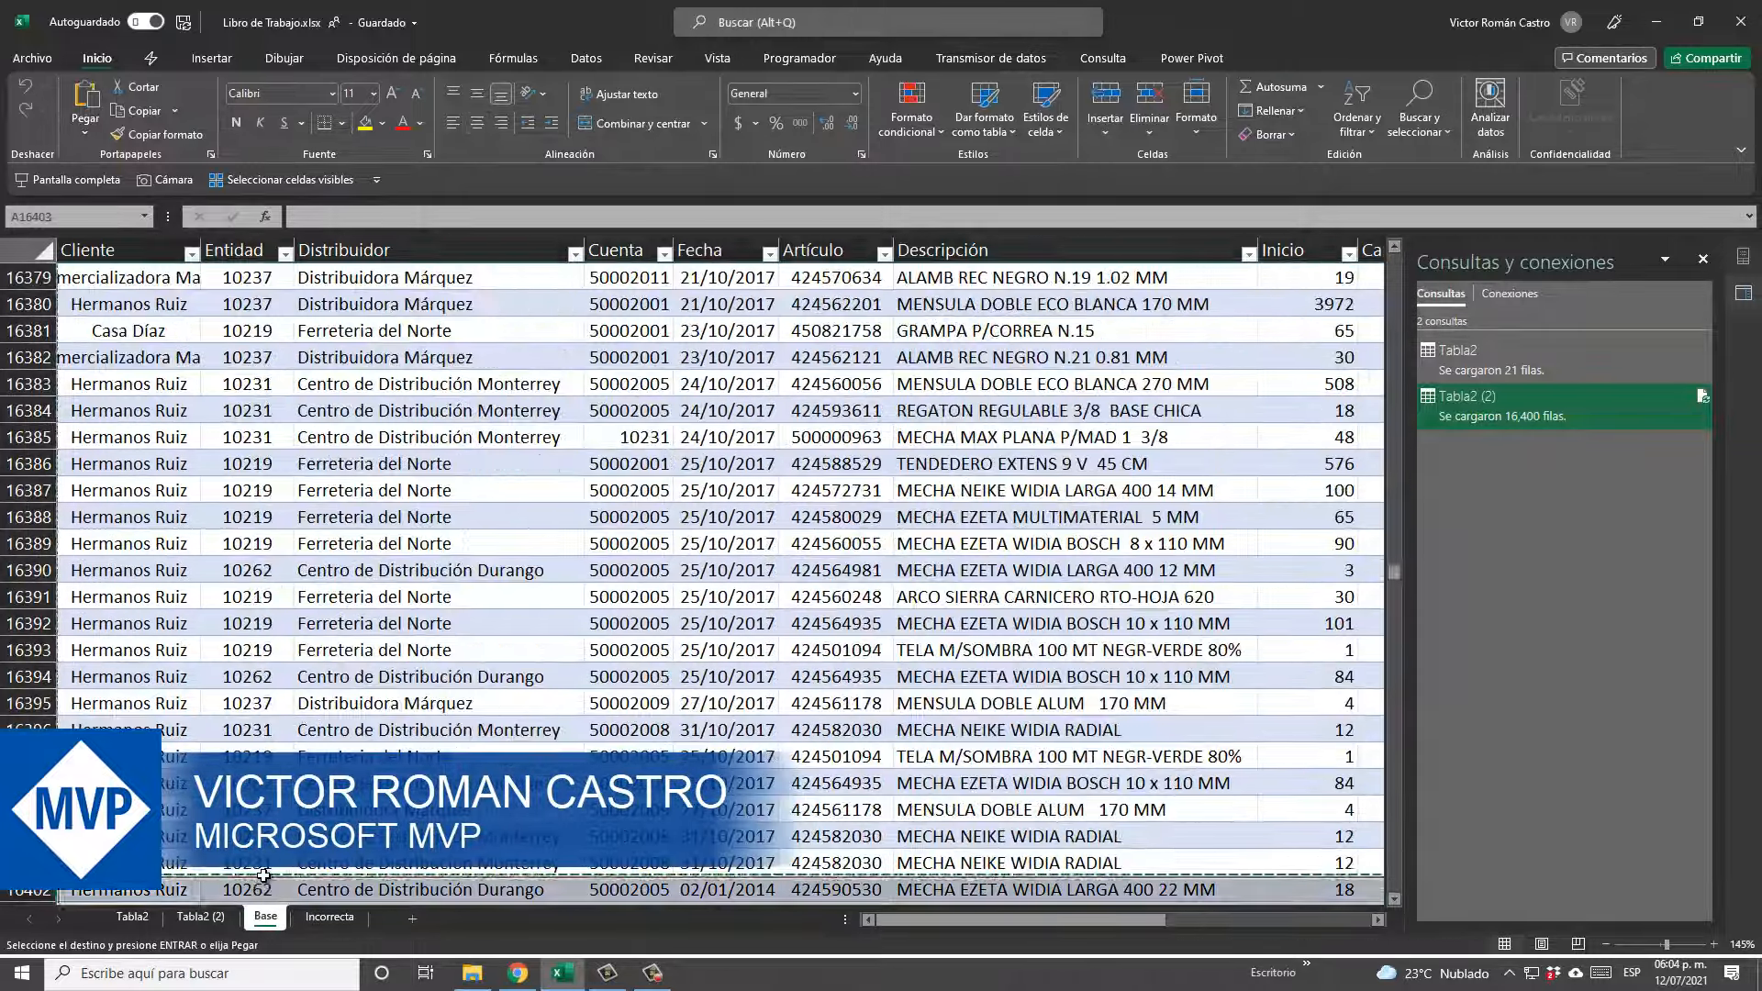
Check the extended end of the Base table and return to the Tabla2 (2) sheet.
key(ctrl+Down)
key(ctrl+Up)
key(Right)
key(Down)
key(Down)
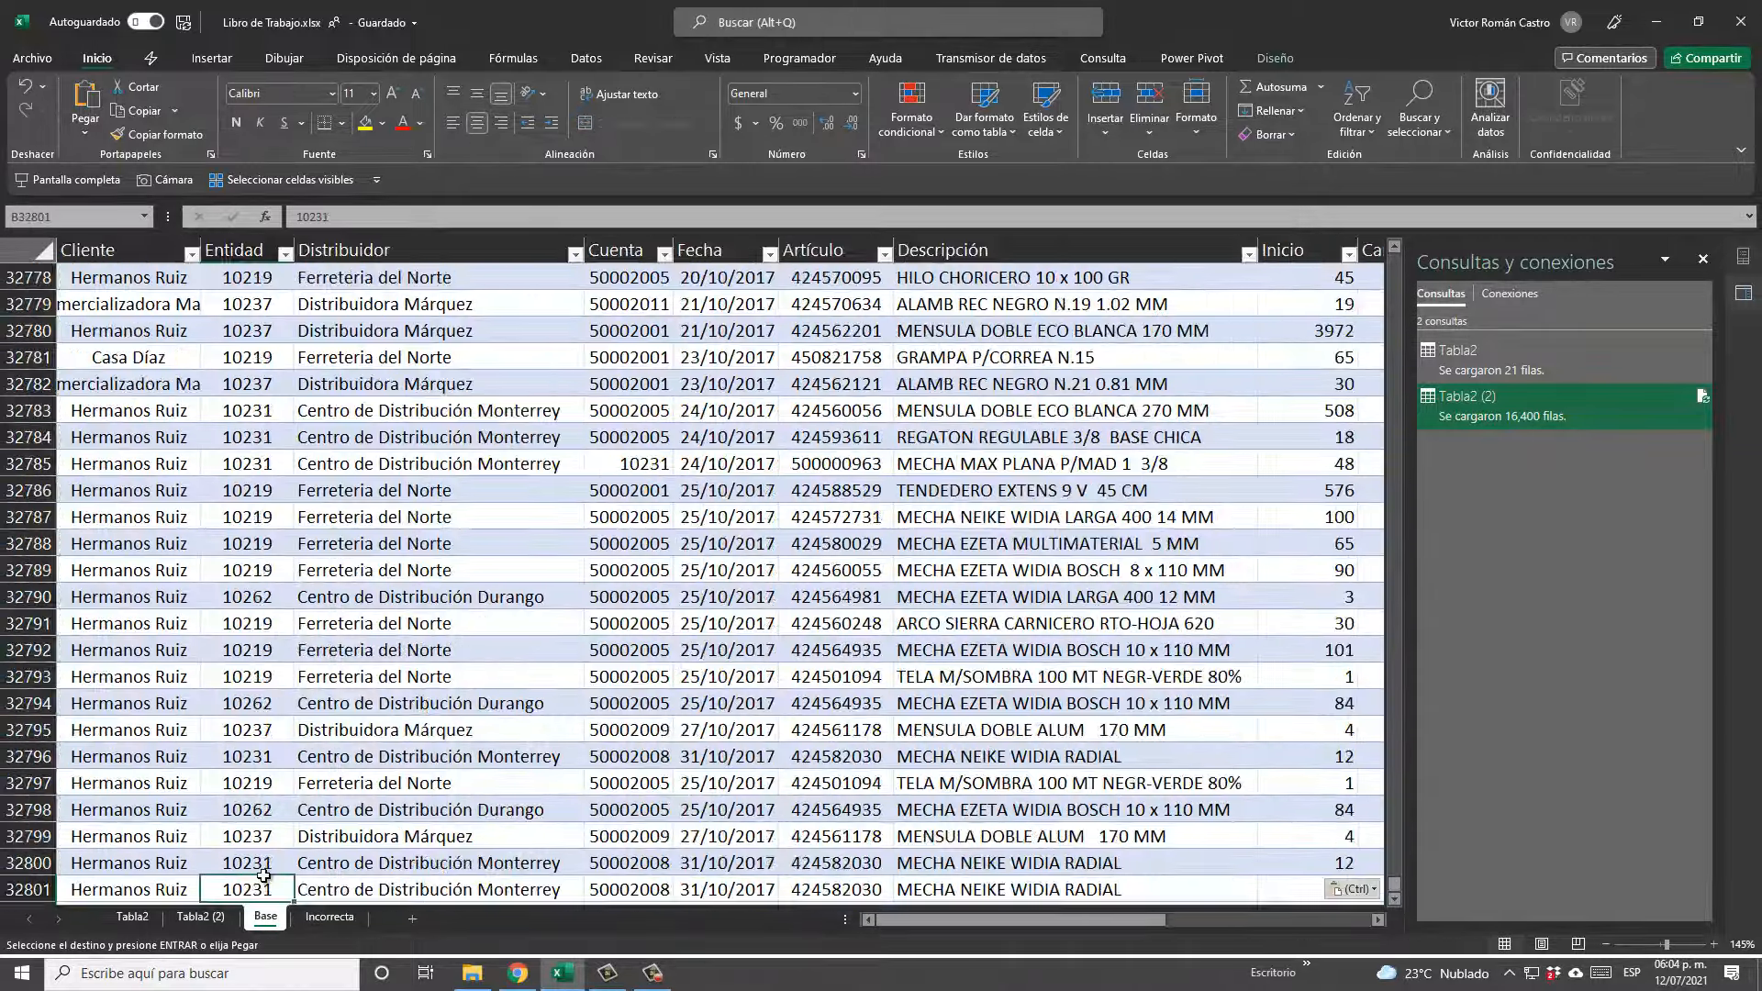
key(ctrl+Up)
click(202, 918)
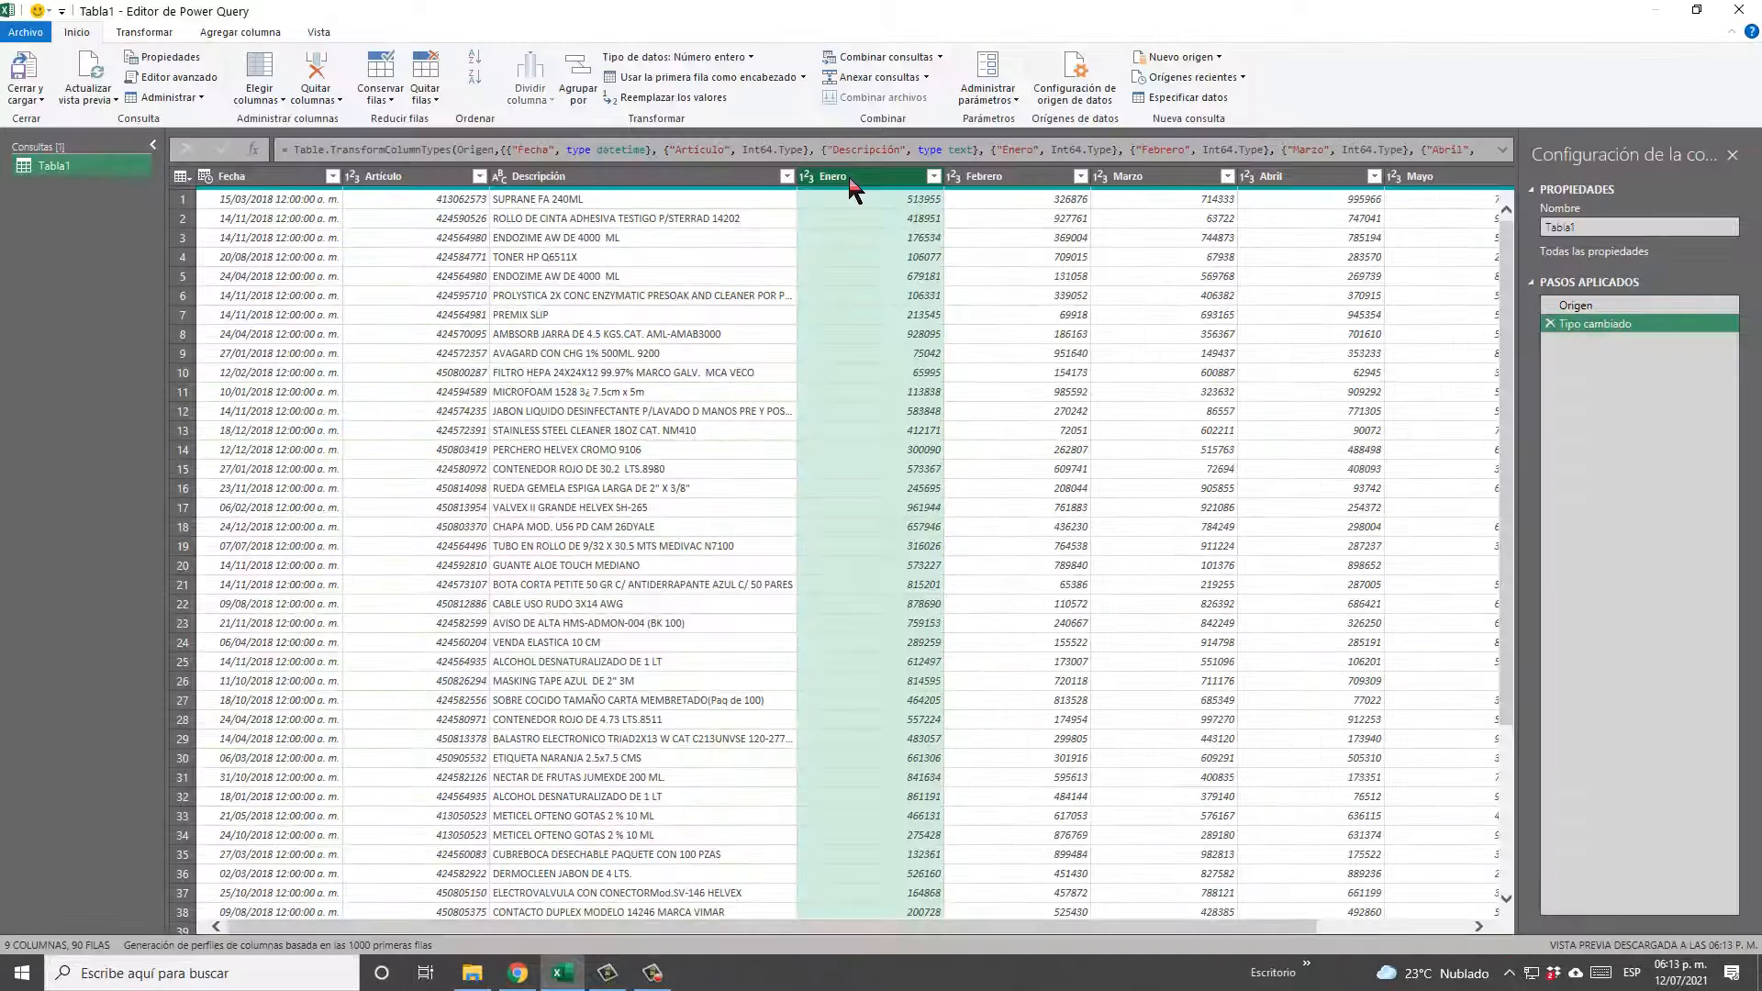
key(ctrl+shift+Right)
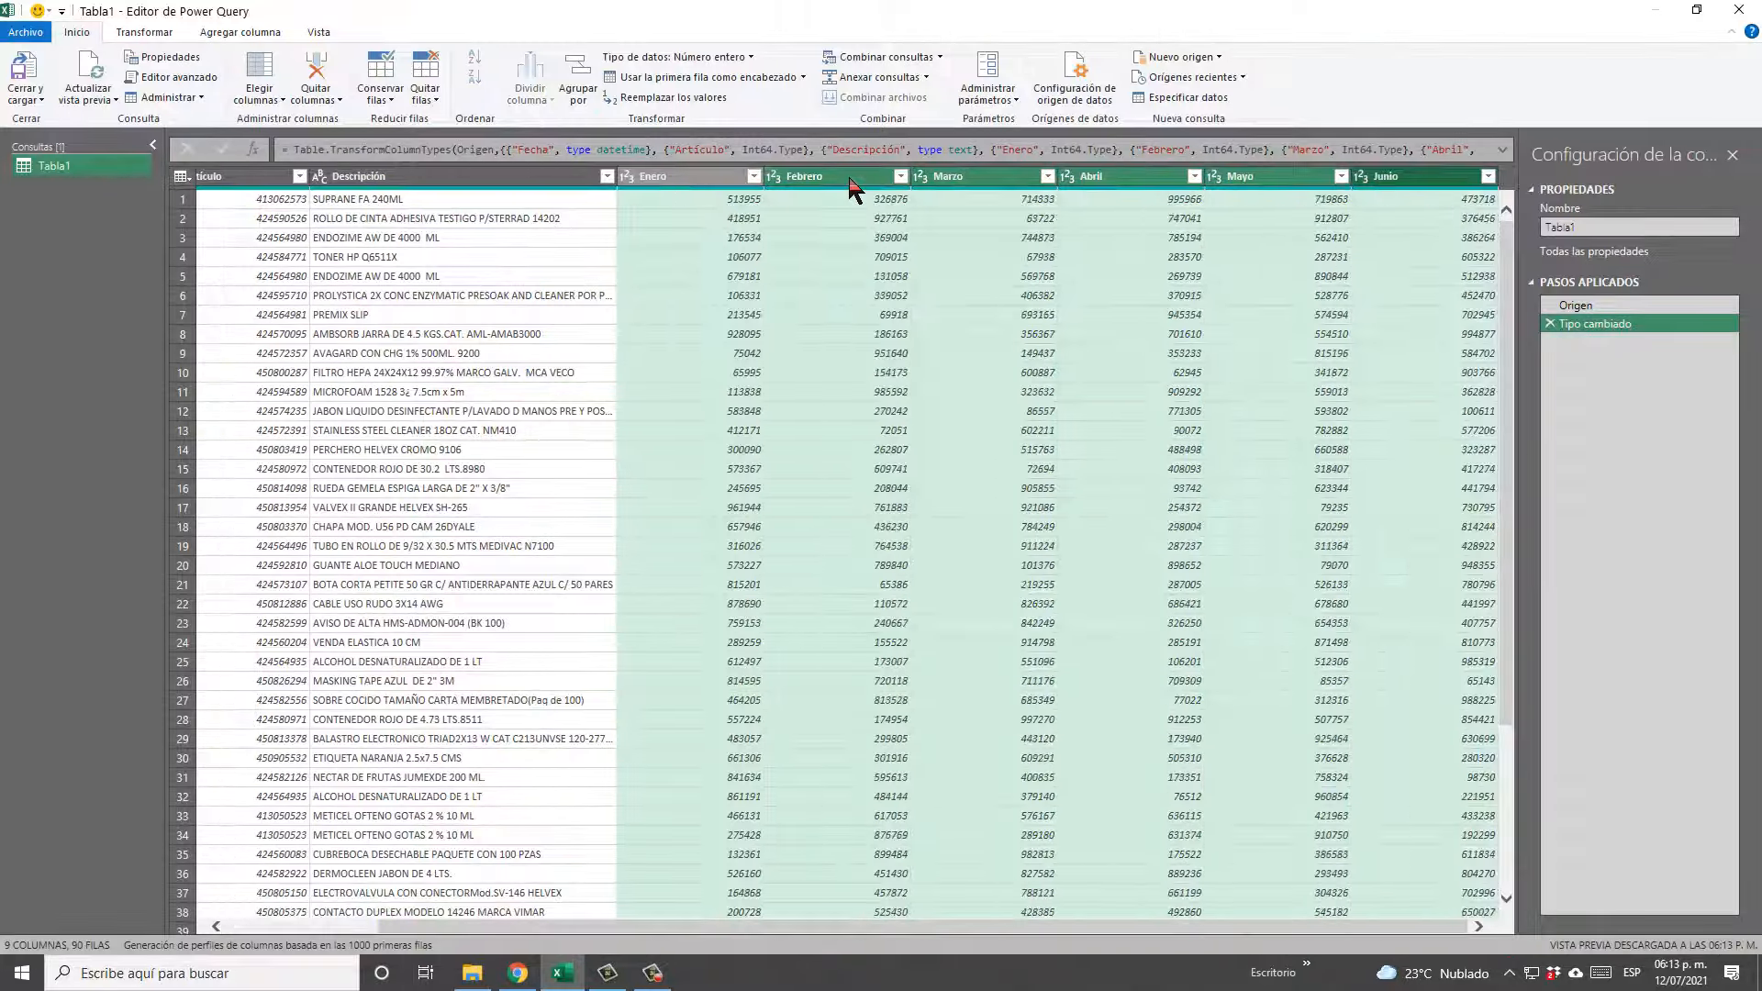
click(690, 182)
key(Left)
key(Left)
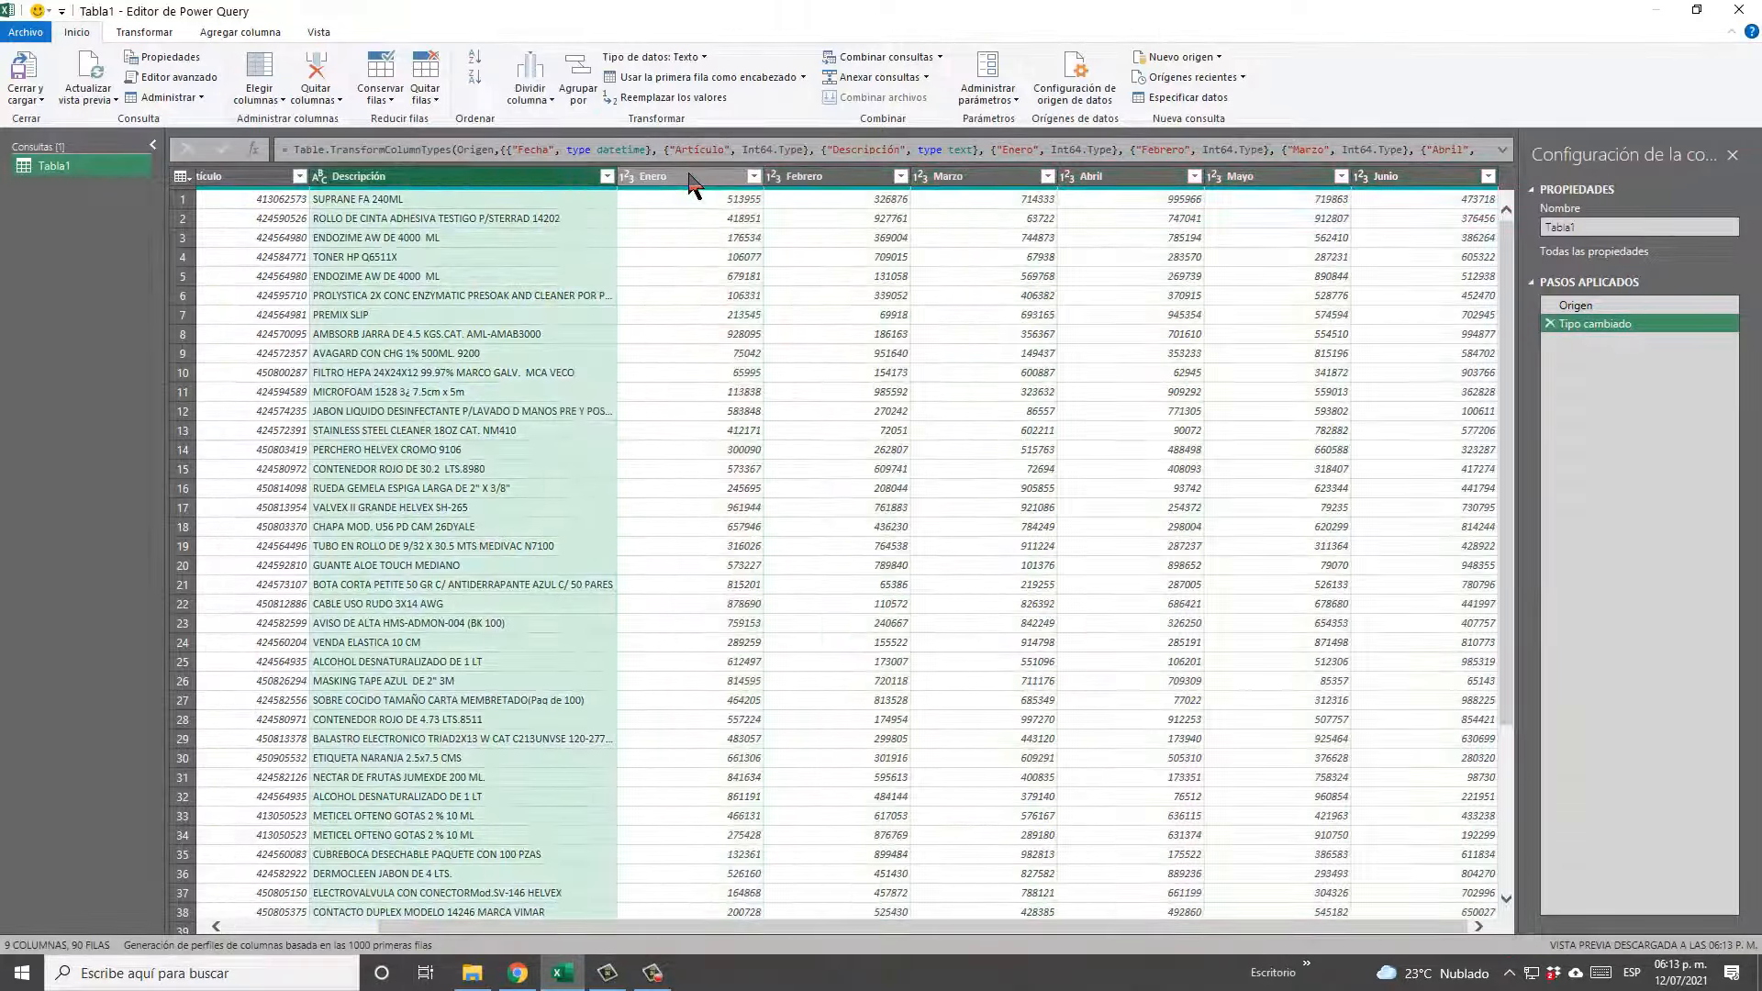
Unpivot the Enero through Junio columns of the Tabla1 query and load the result into the workbook.
key(Right)
key(Right)
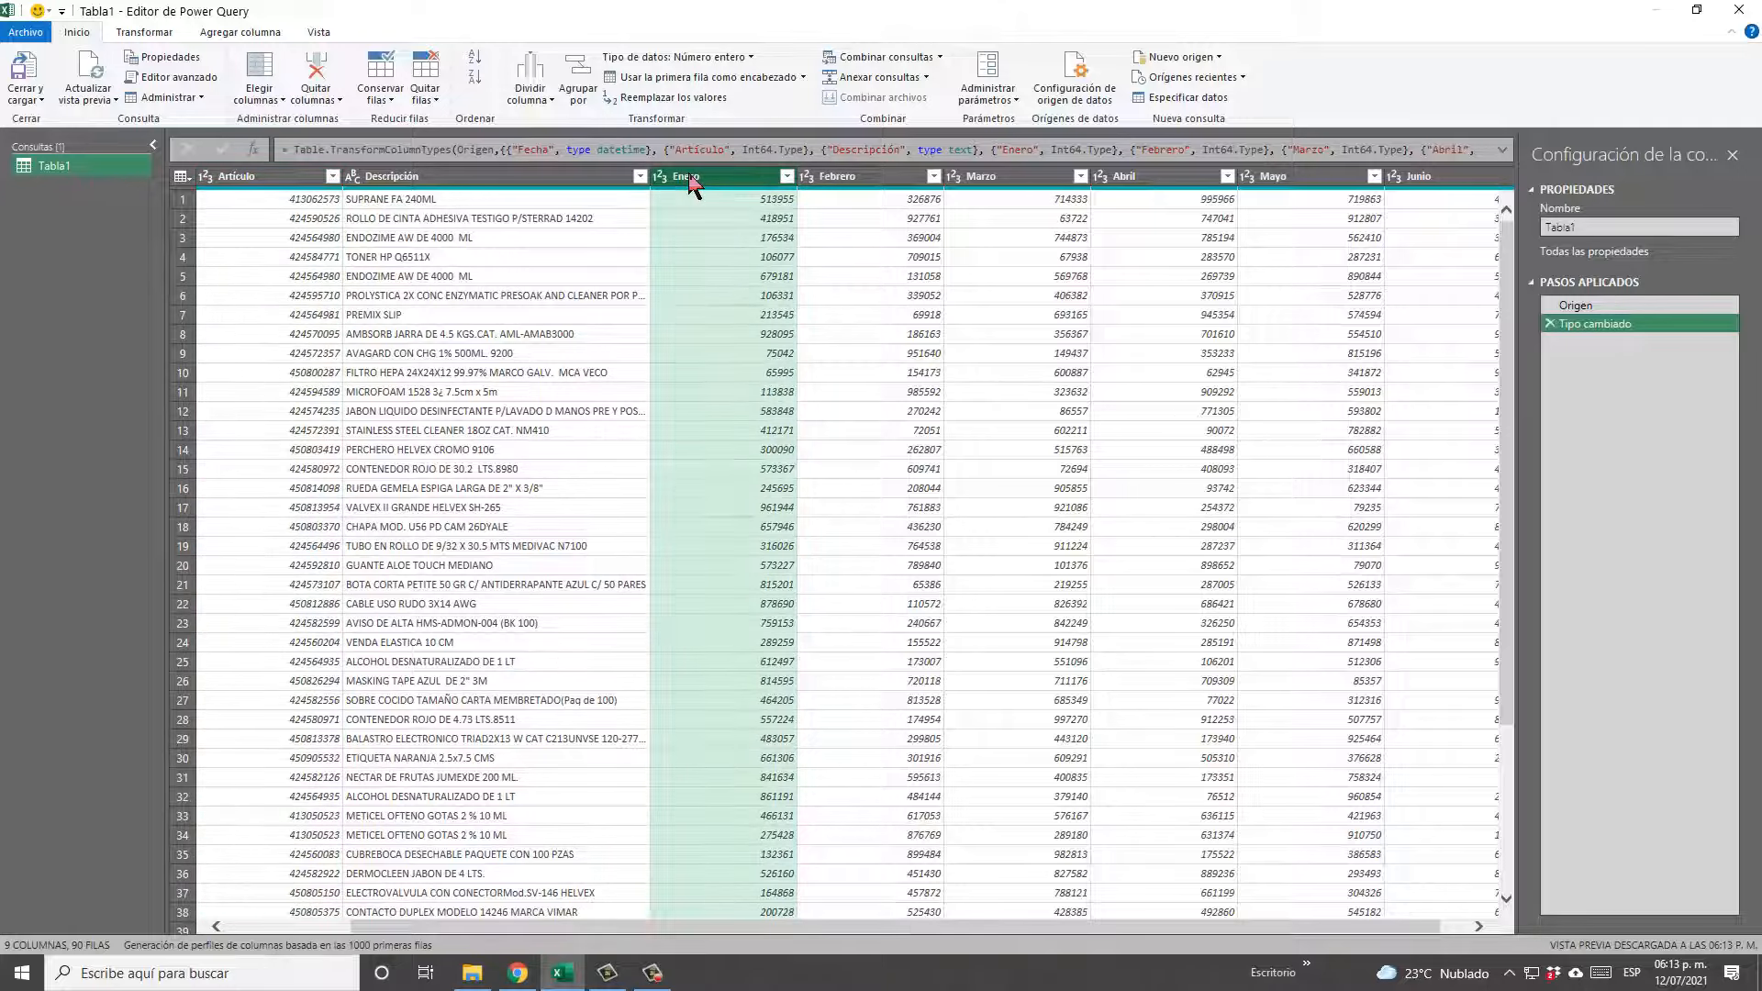
key(shift+Right)
key(shift+Right)
key(shift+Right)
key(shift+Right)
key(shift+Right)
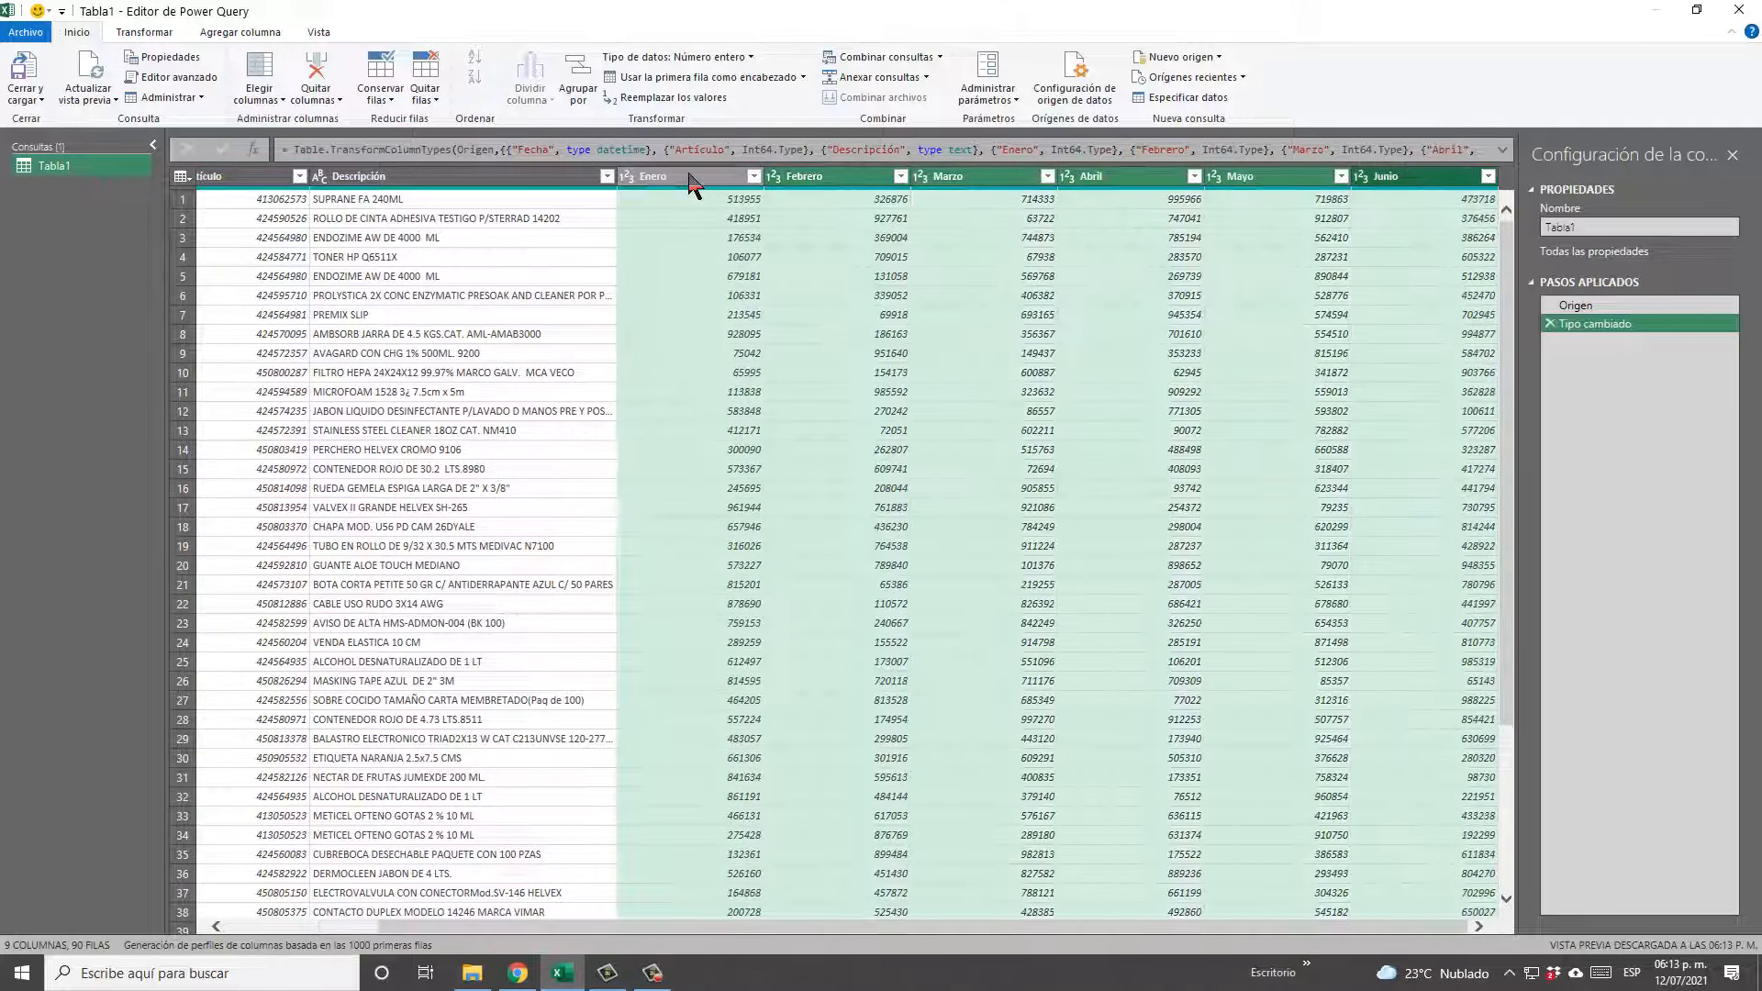
right_click(691, 179)
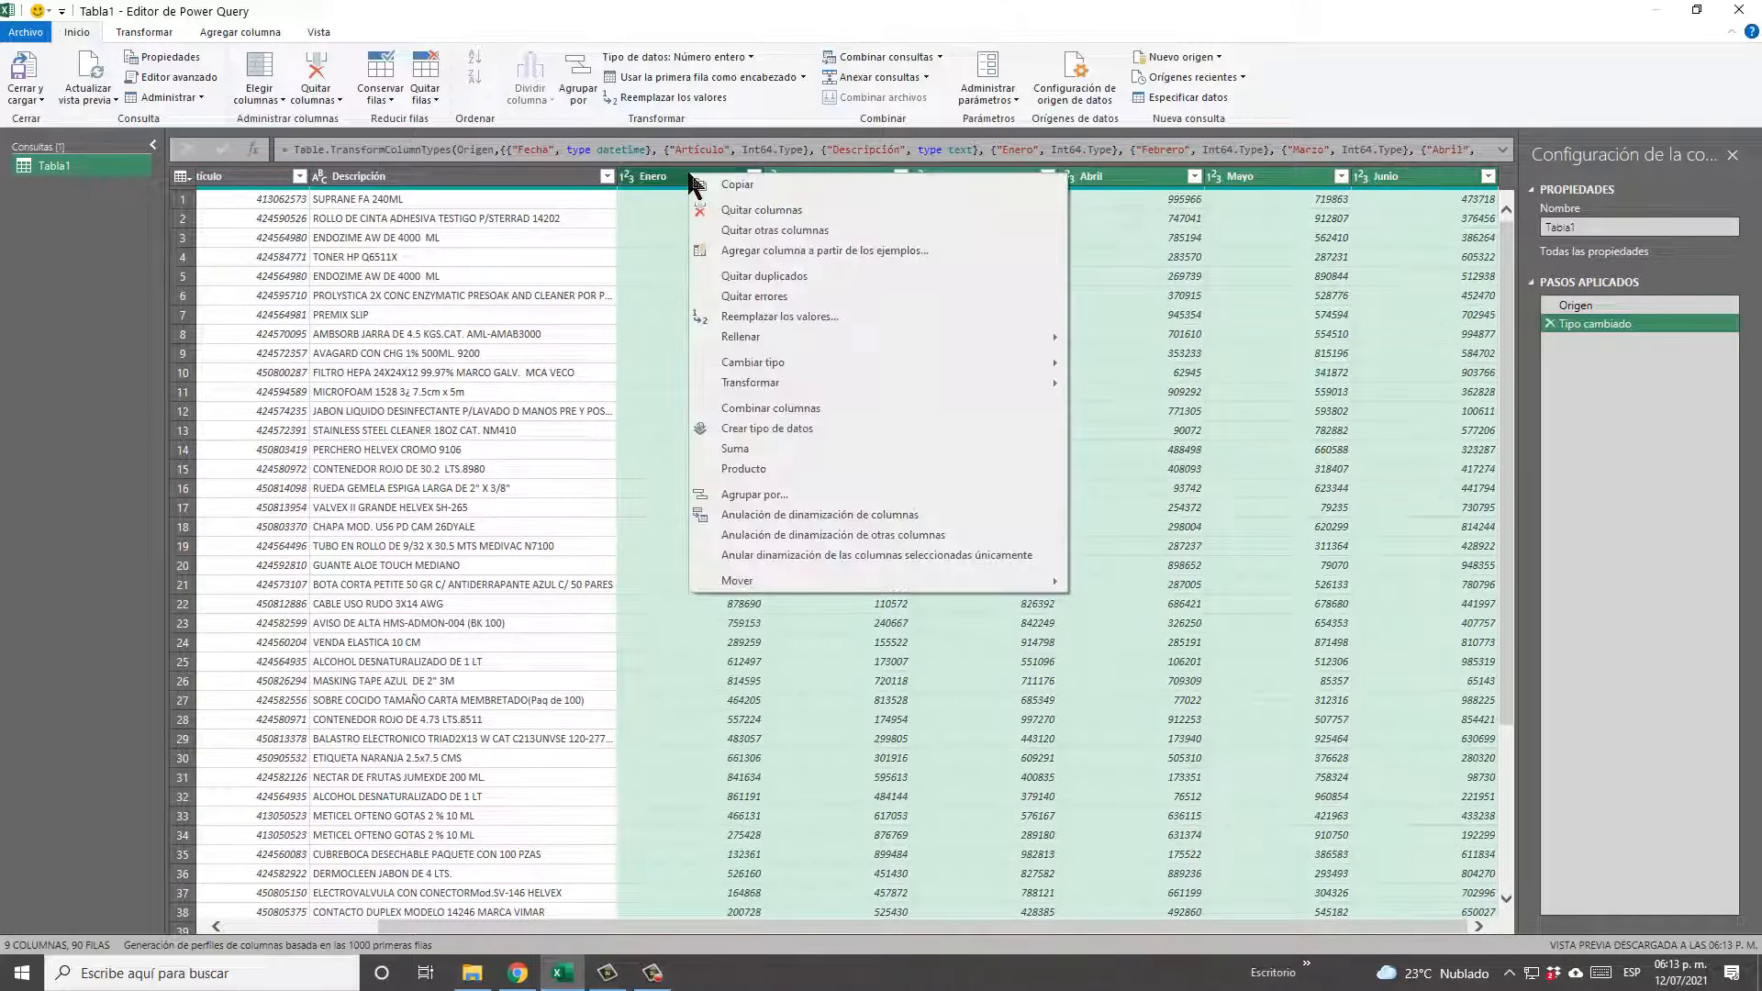
click(981, 514)
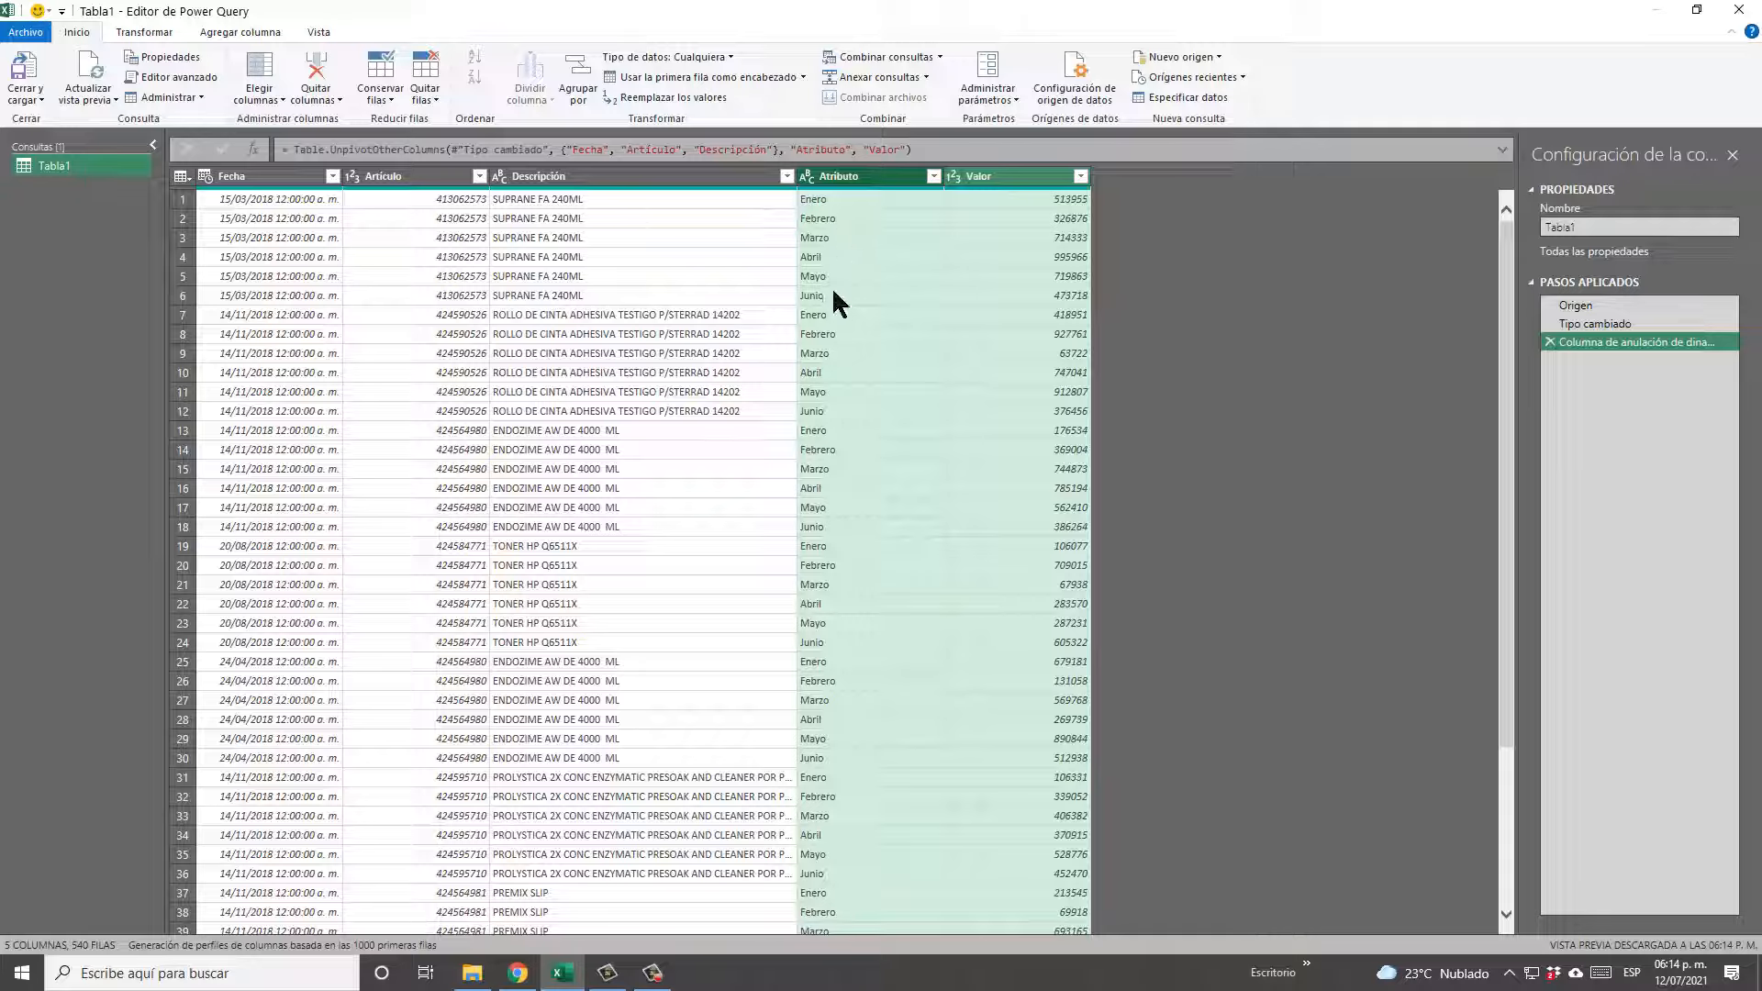
click(20, 68)
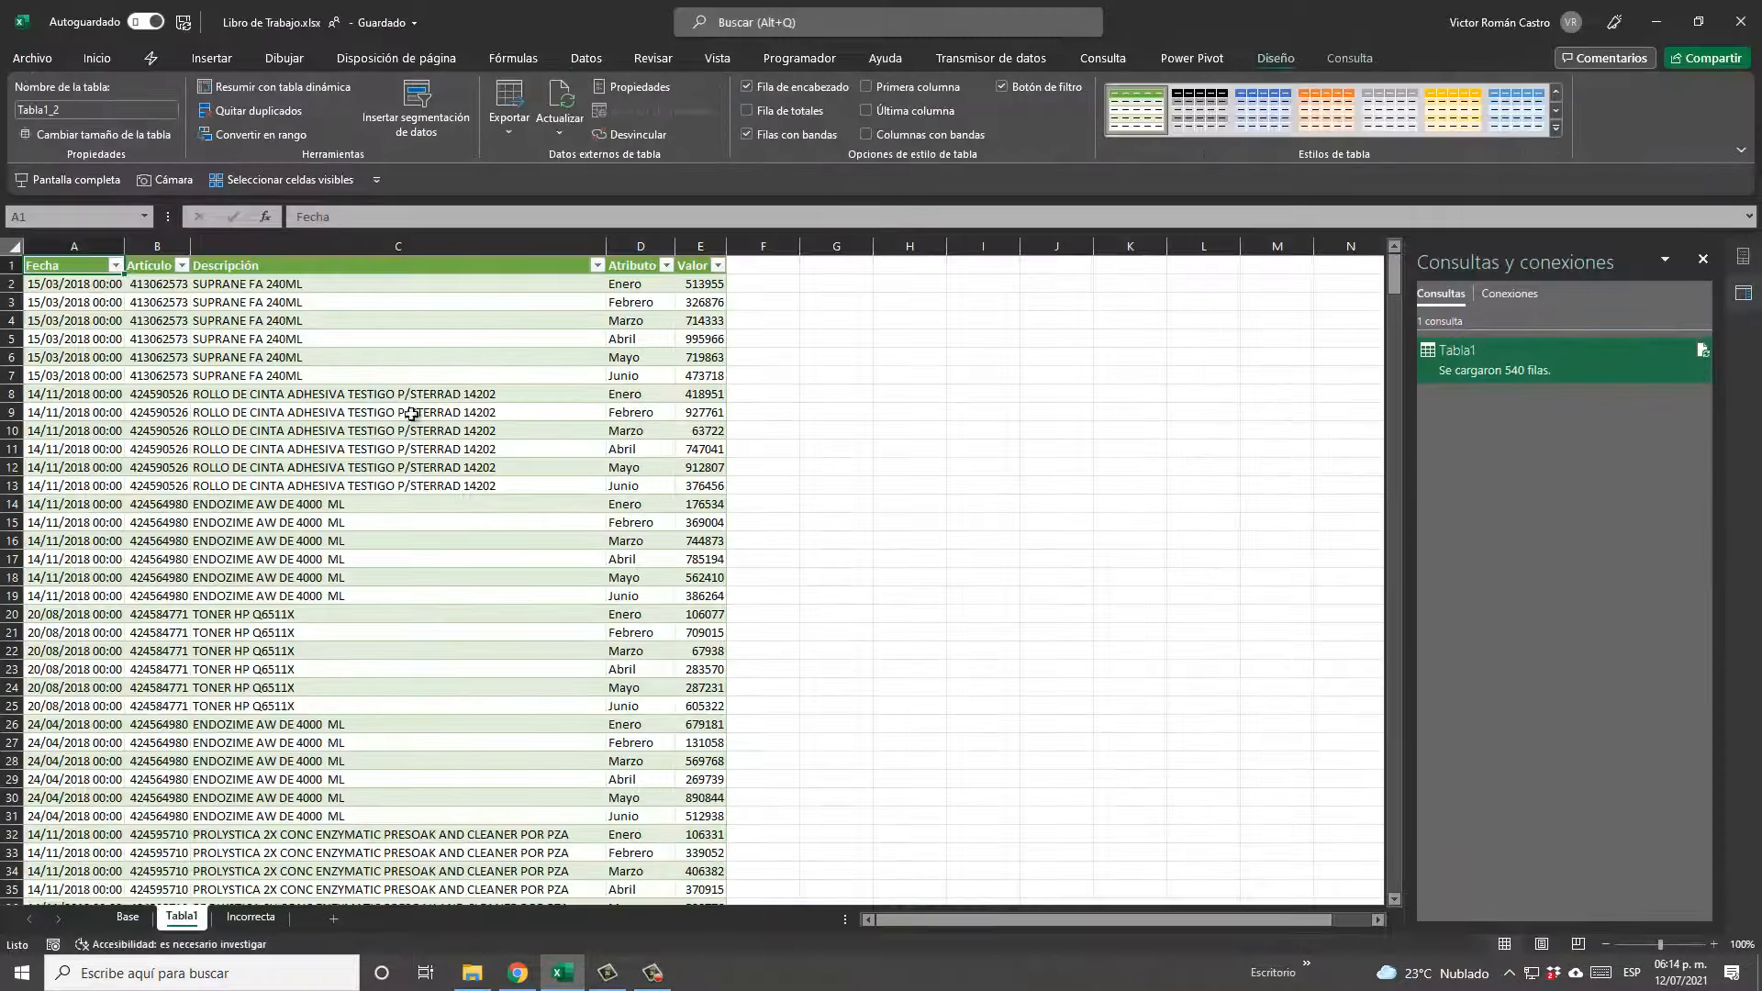
Create a pivot table from Tabla1_2 on the existing worksheet, placed at cell G2.
click(386, 357)
click(212, 58)
click(41, 97)
click(1046, 498)
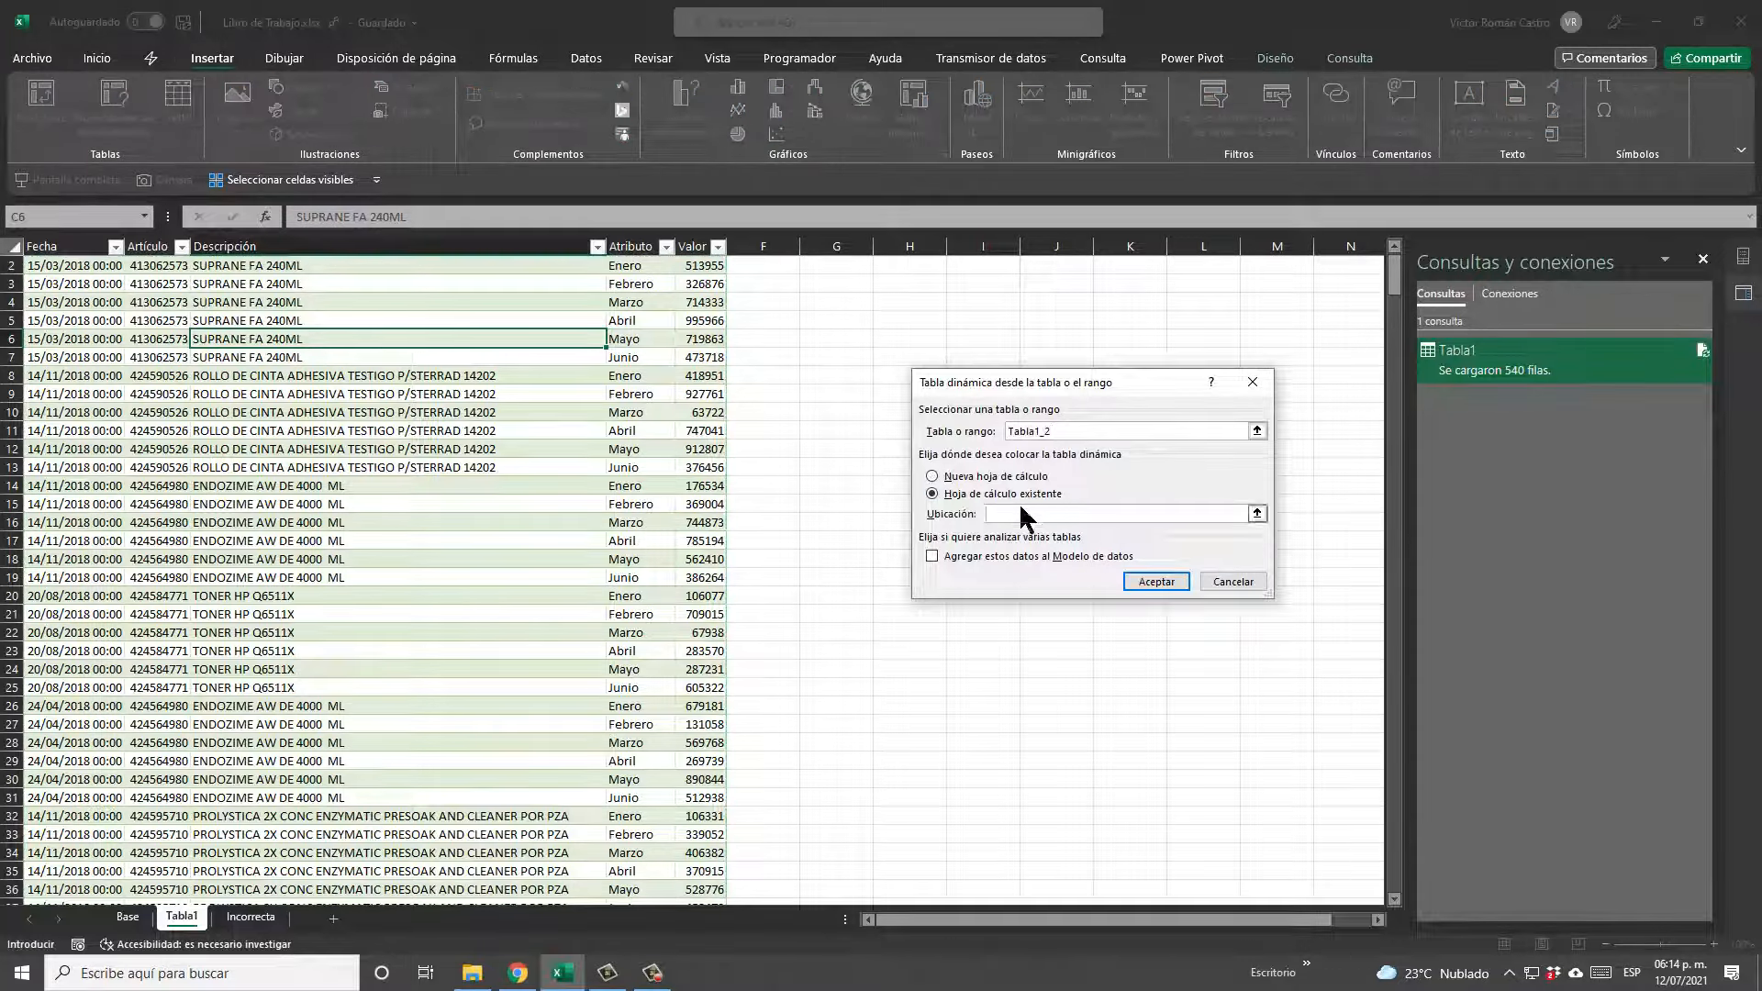
click(836, 265)
click(1156, 581)
Summarize Valor by Descripción rows in the pivot table and format the sums with thousands separators and two decimals.
drag(1463, 392, 1502, 863)
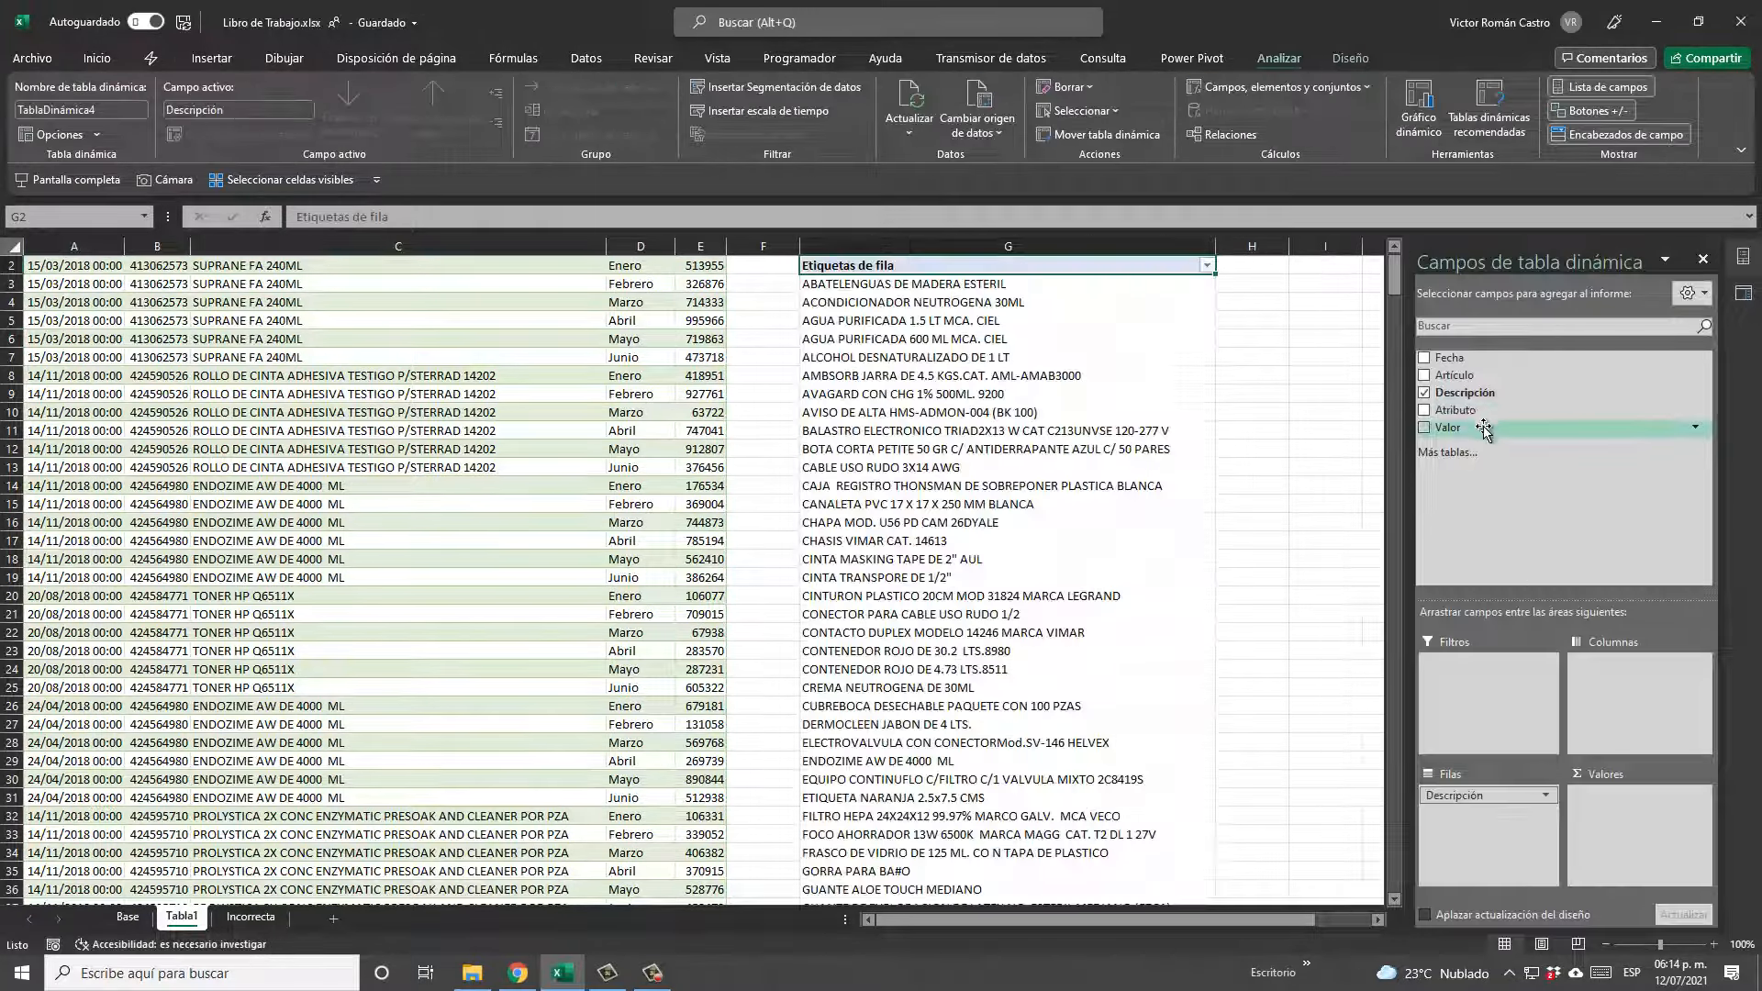
drag(1480, 428, 1636, 837)
click(1251, 290)
key(ctrl+shift+Down)
key(ctrl+shift+1)
key(ctrl+Up)
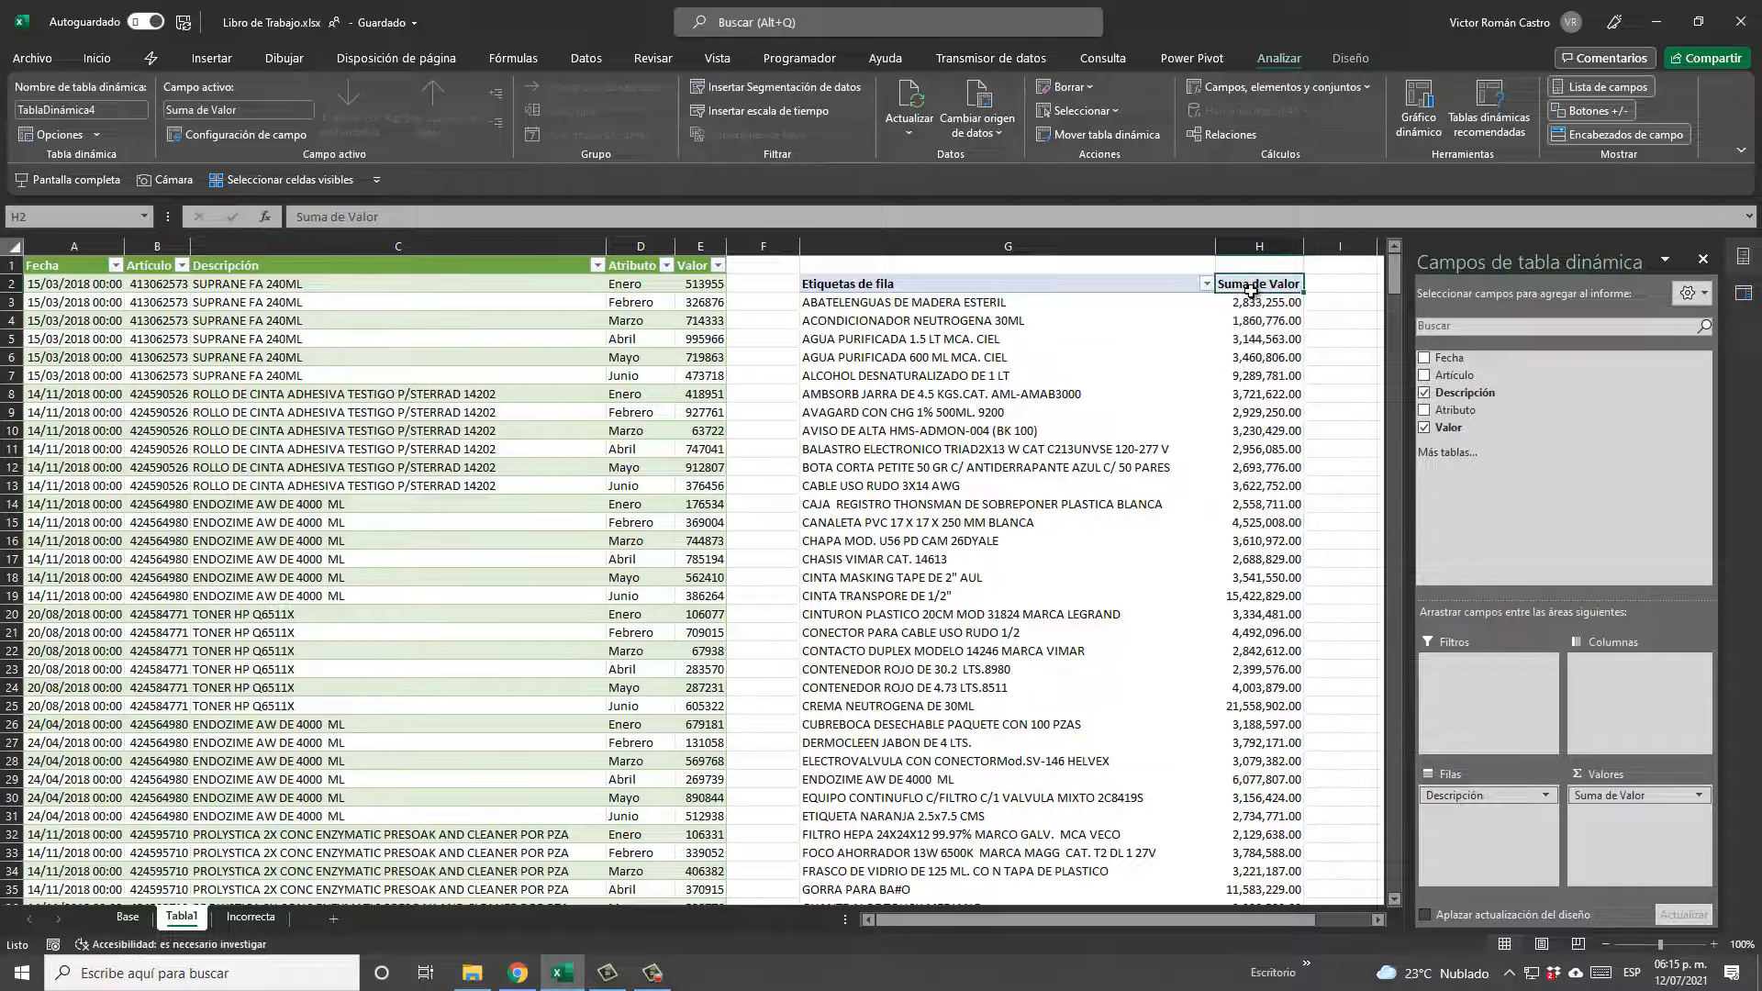
Review the monthly column layout of the Incorrecta sheet and go back to the Tabla1 sheet.
click(250, 916)
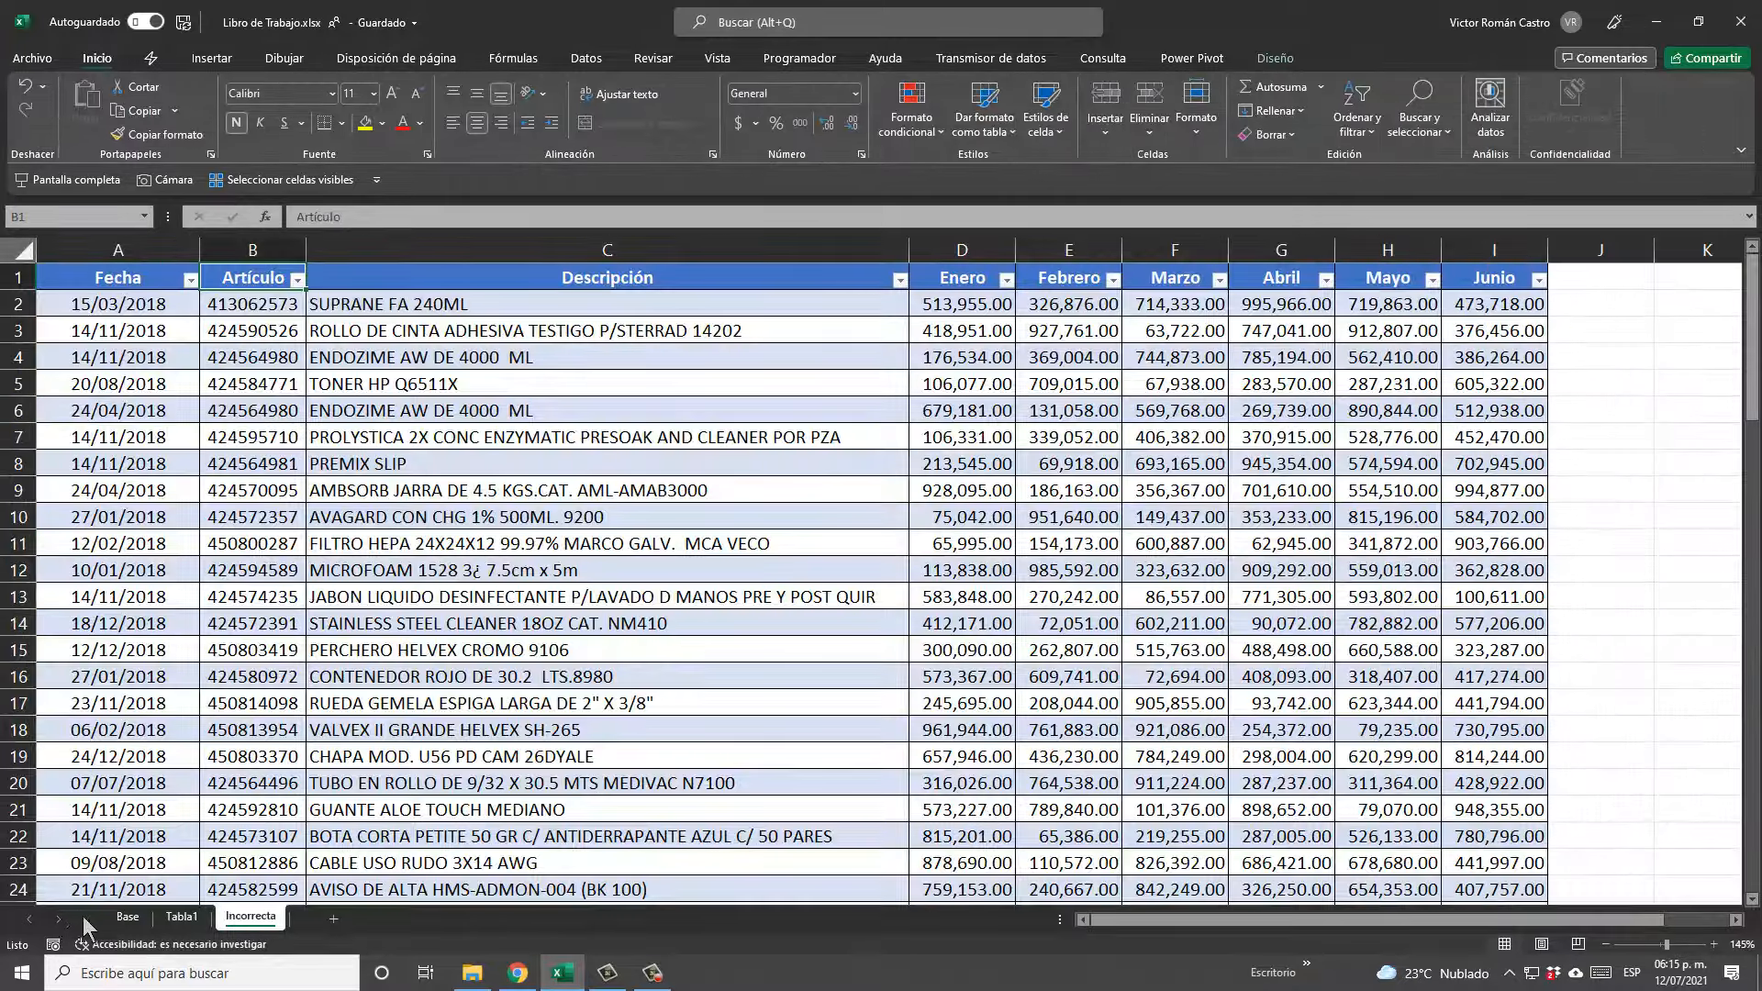
click(181, 916)
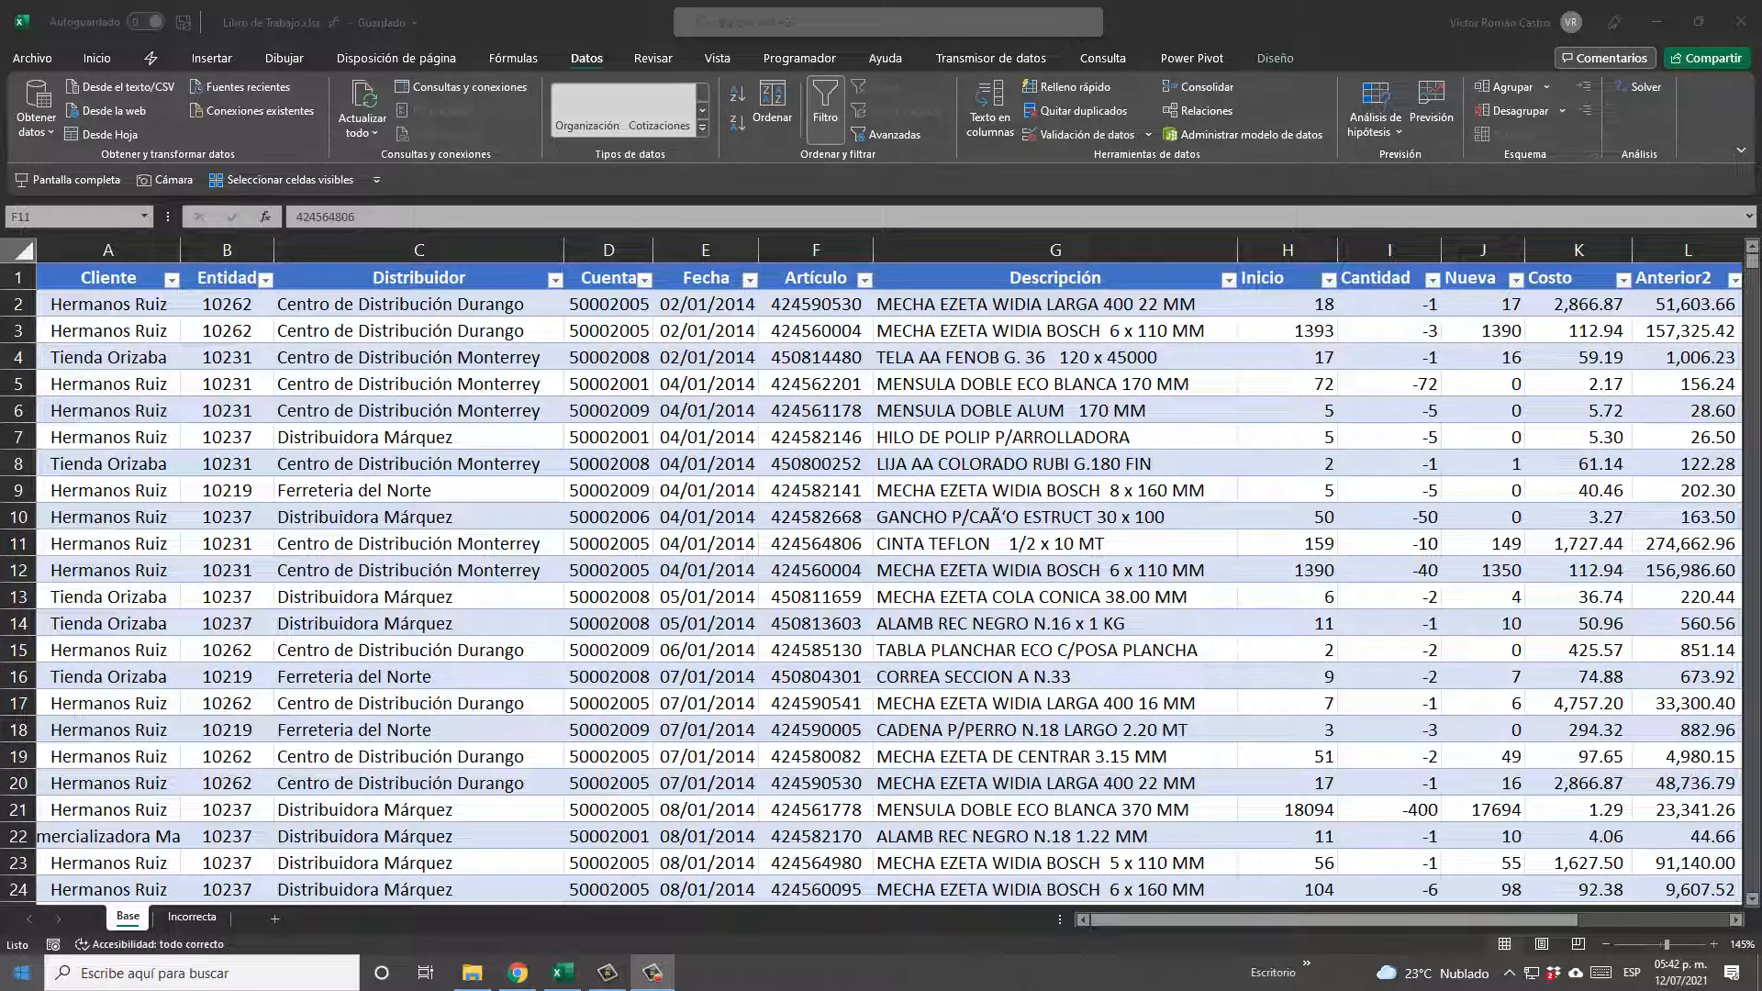
Review the Base table's columns one by one from Cliente through Nueva4.
click(126, 329)
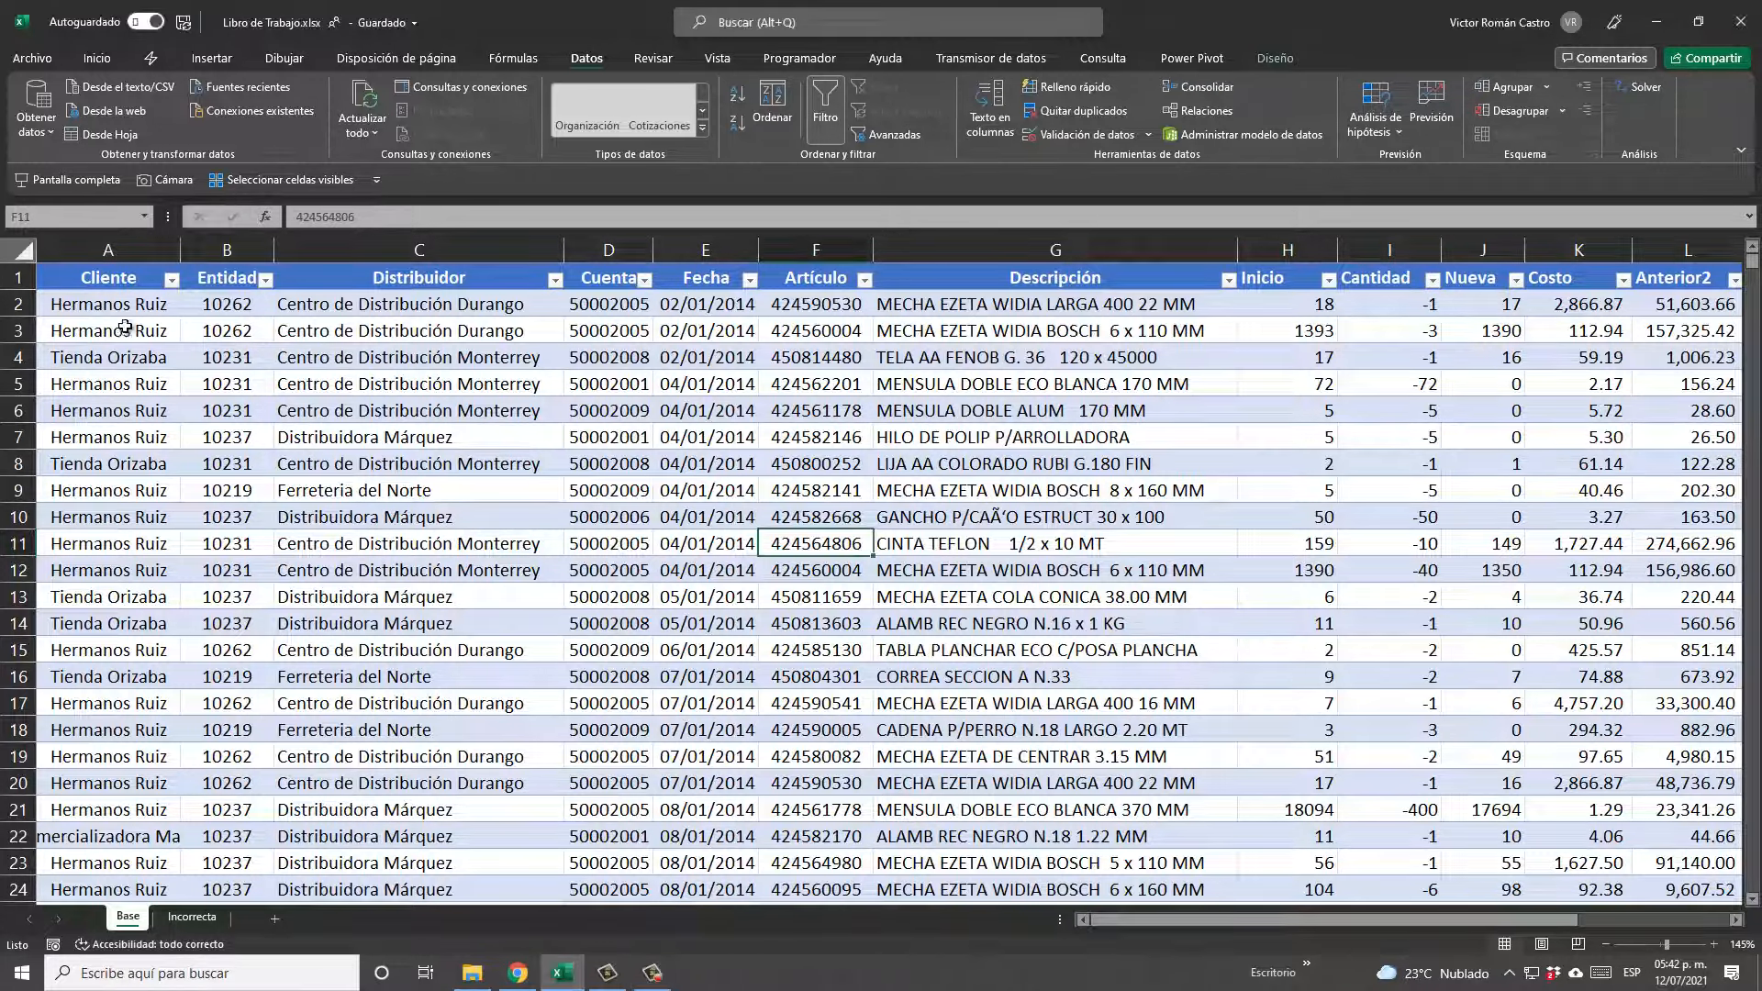
key(Up)
key(Up)
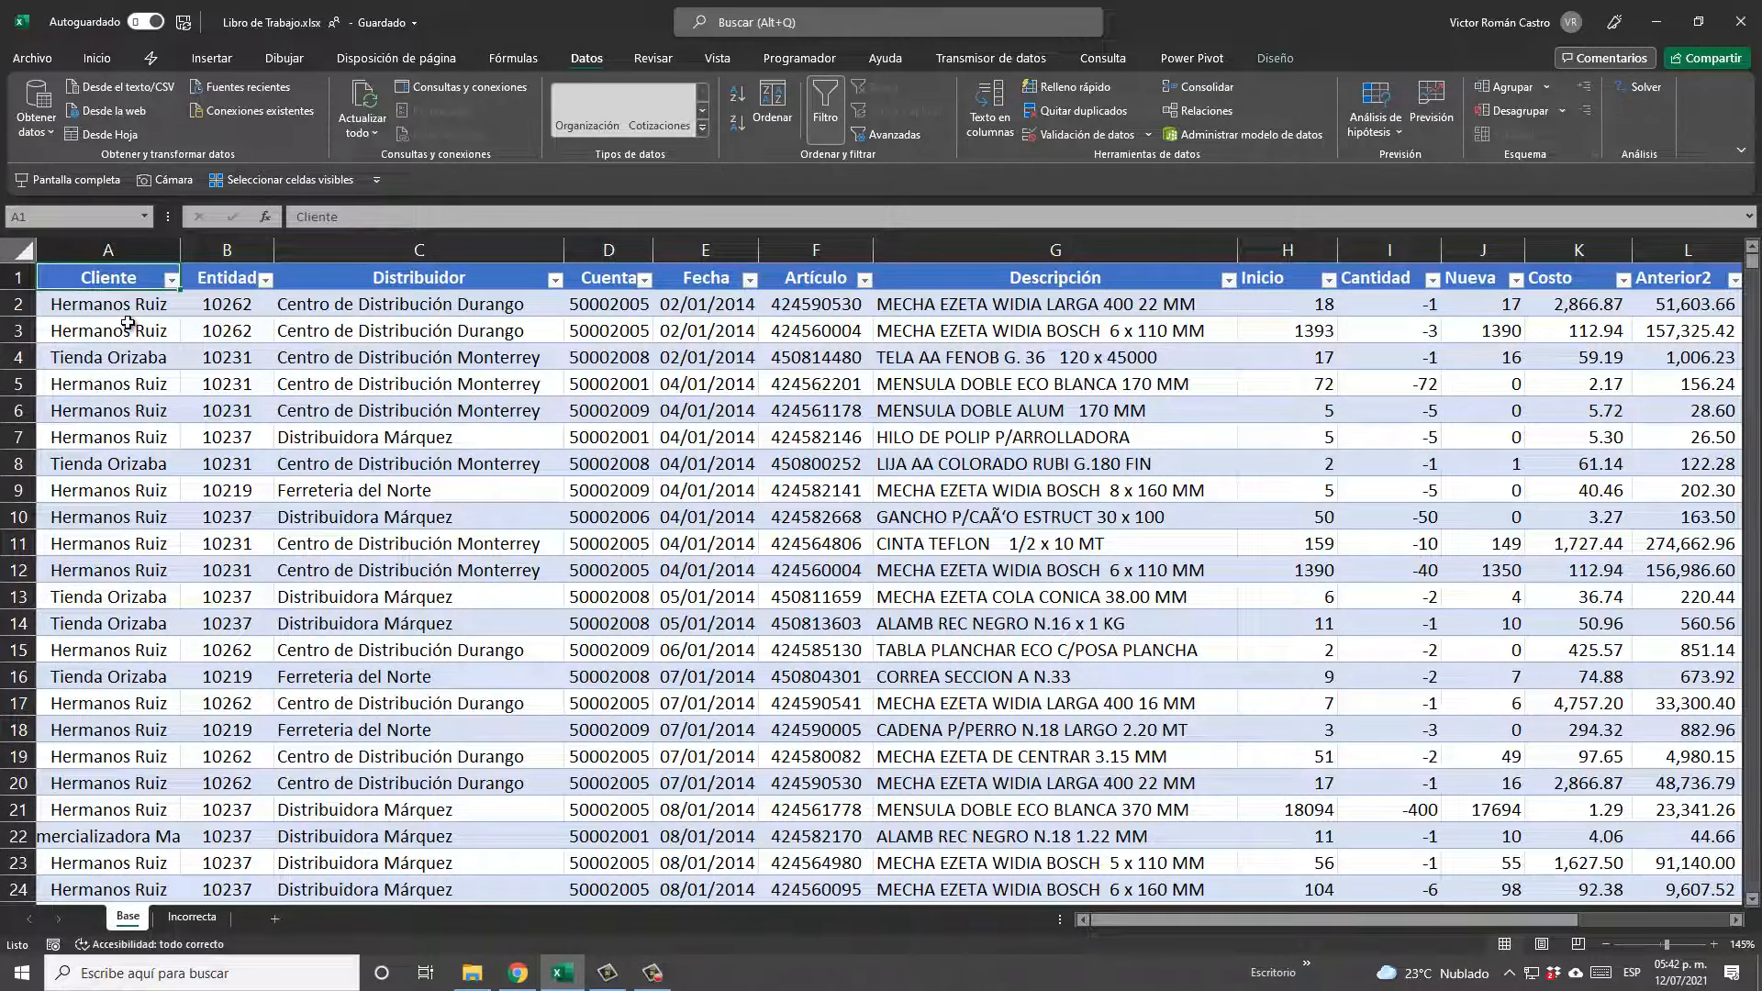
key(Down)
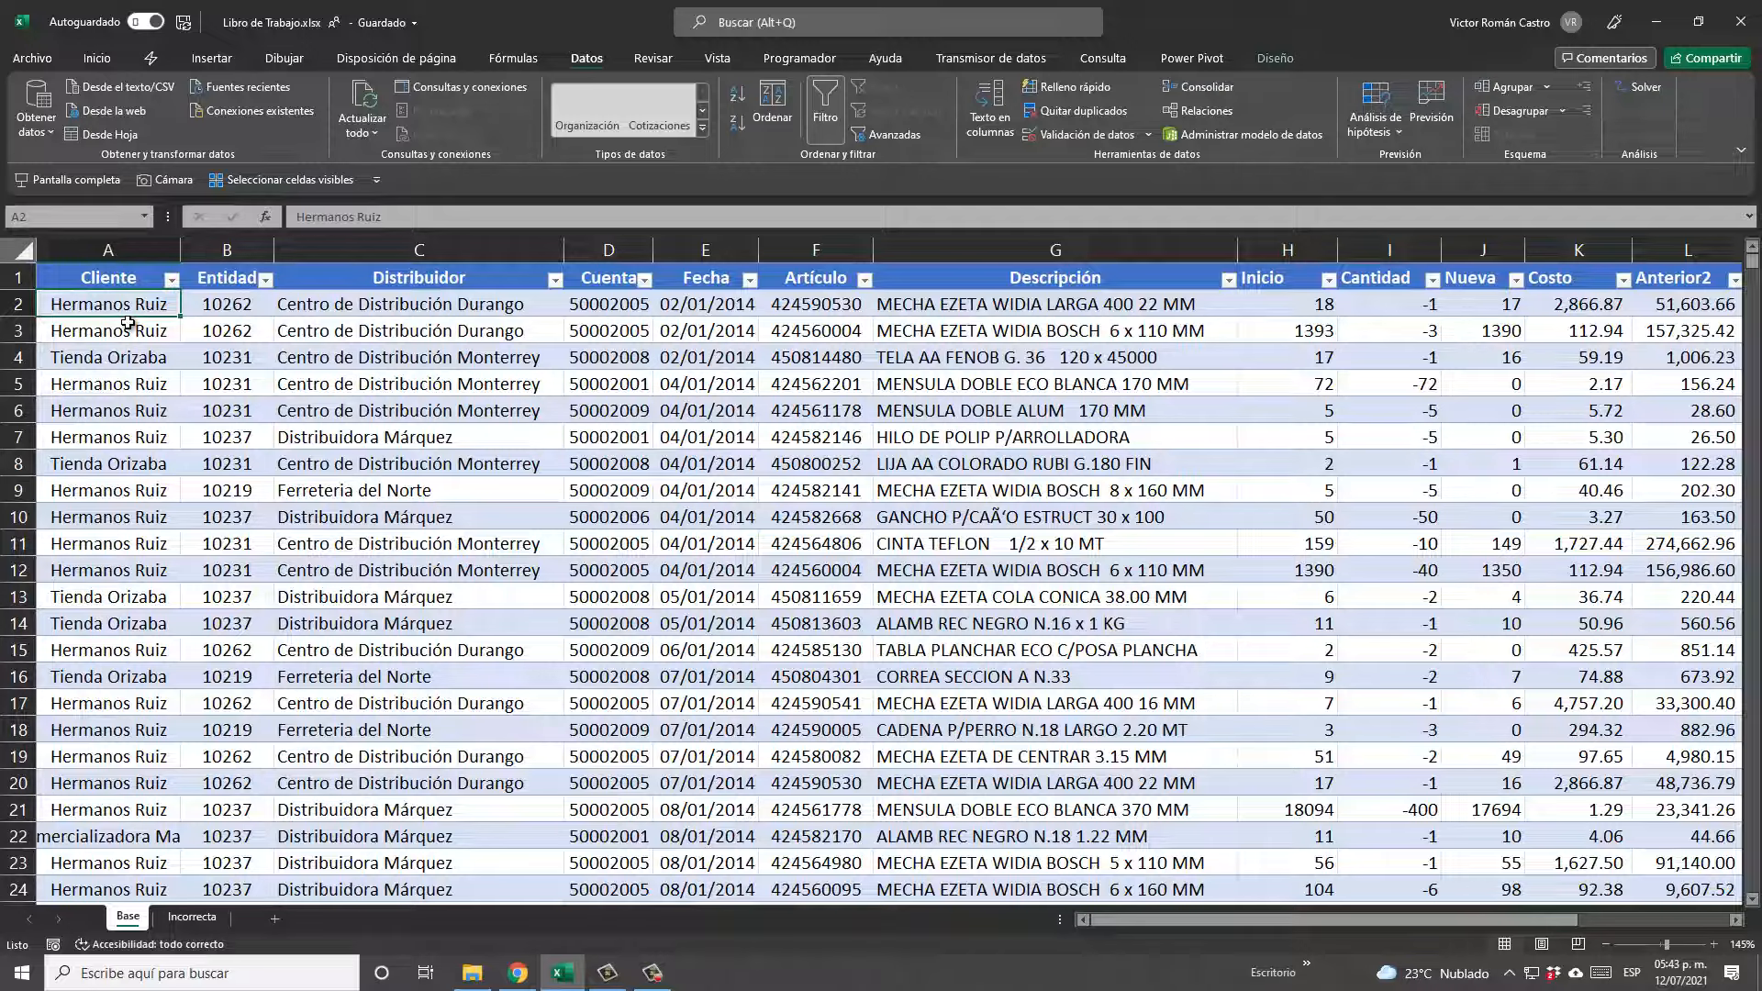
key(ctrl+s)
key(Right)
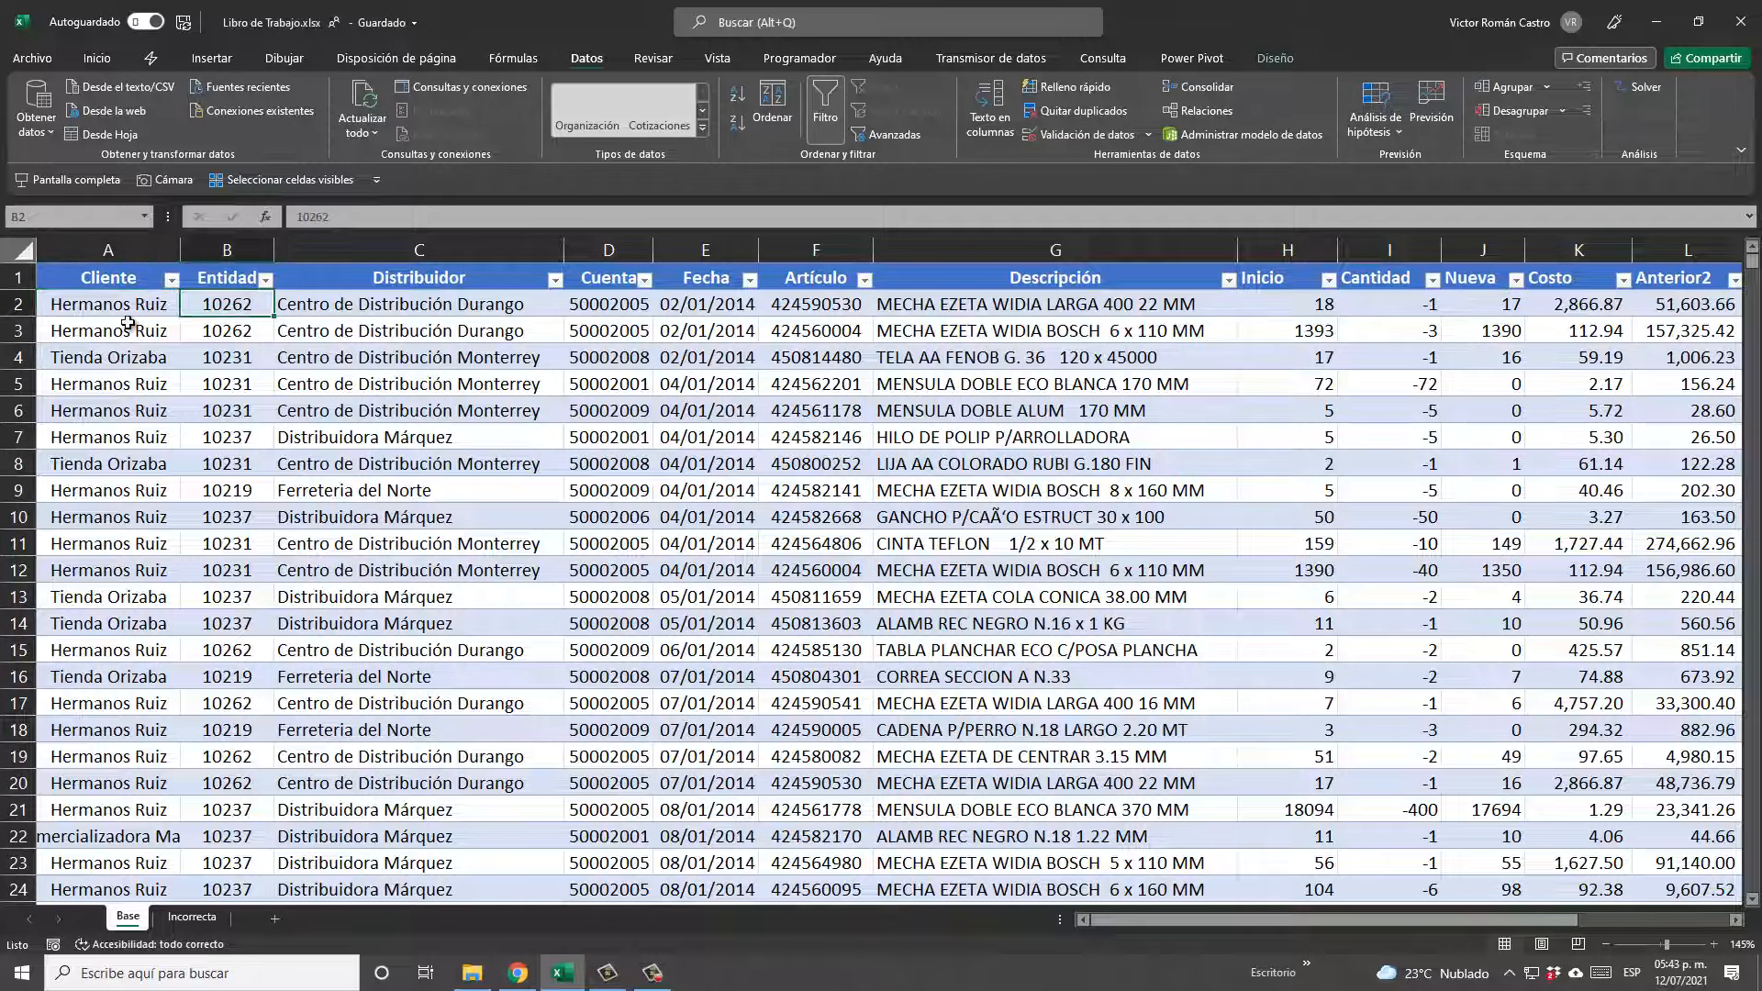
key(Right)
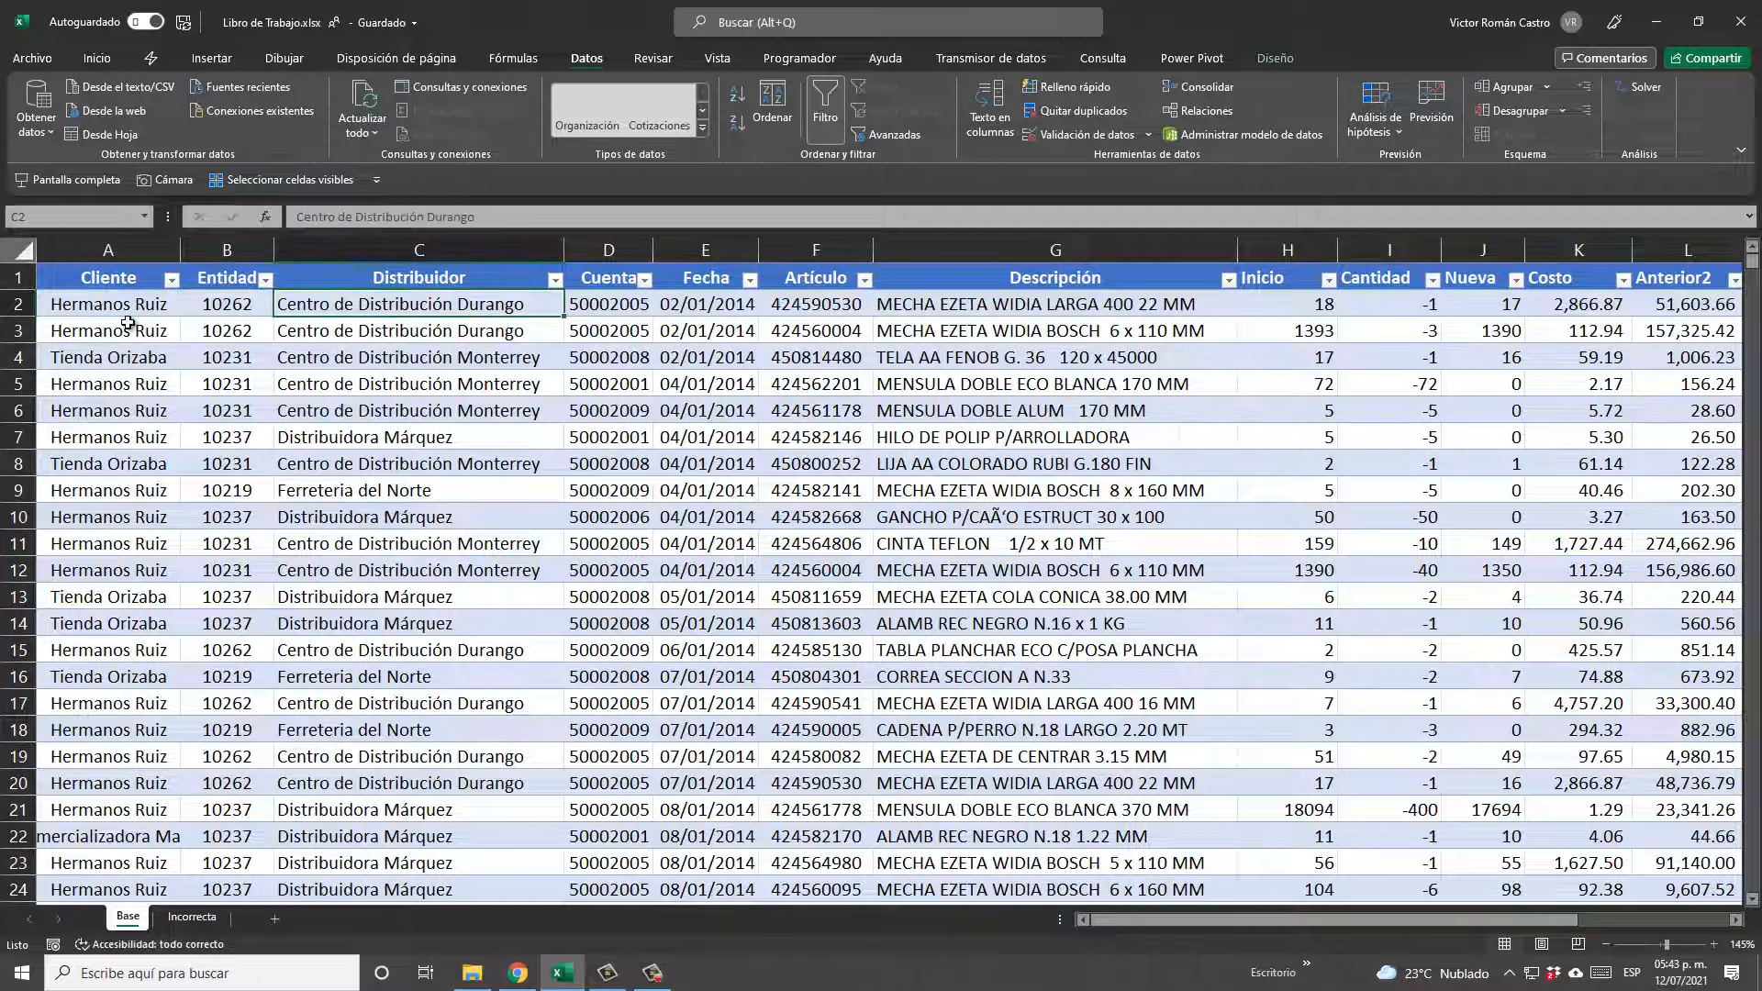
key(Right)
key(Right)
key(Right)
key(Right)
key(Right)
key(Right)
key(Right)
key(Right)
key(Right)
key(Right)
key(Right)
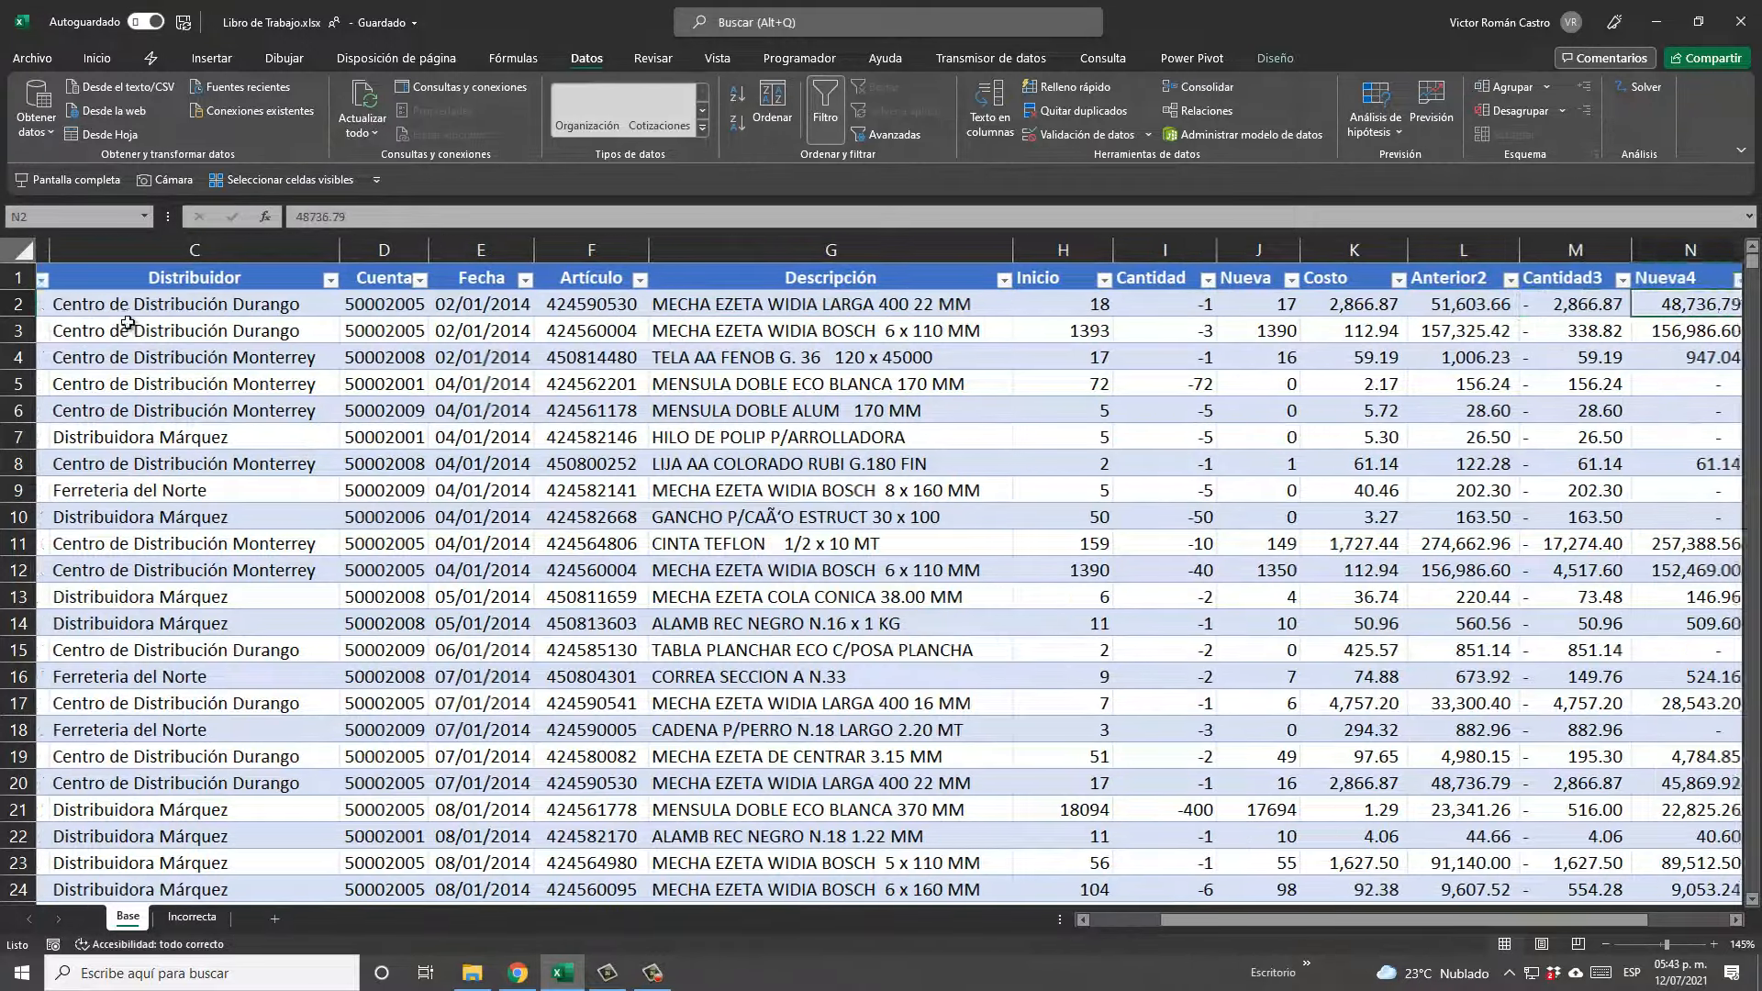
Go back over the Base table's quantity and amount columns from Inicio through Nueva4.
key(Left)
key(Left)
key(Left)
key(Left)
key(Left)
key(Left)
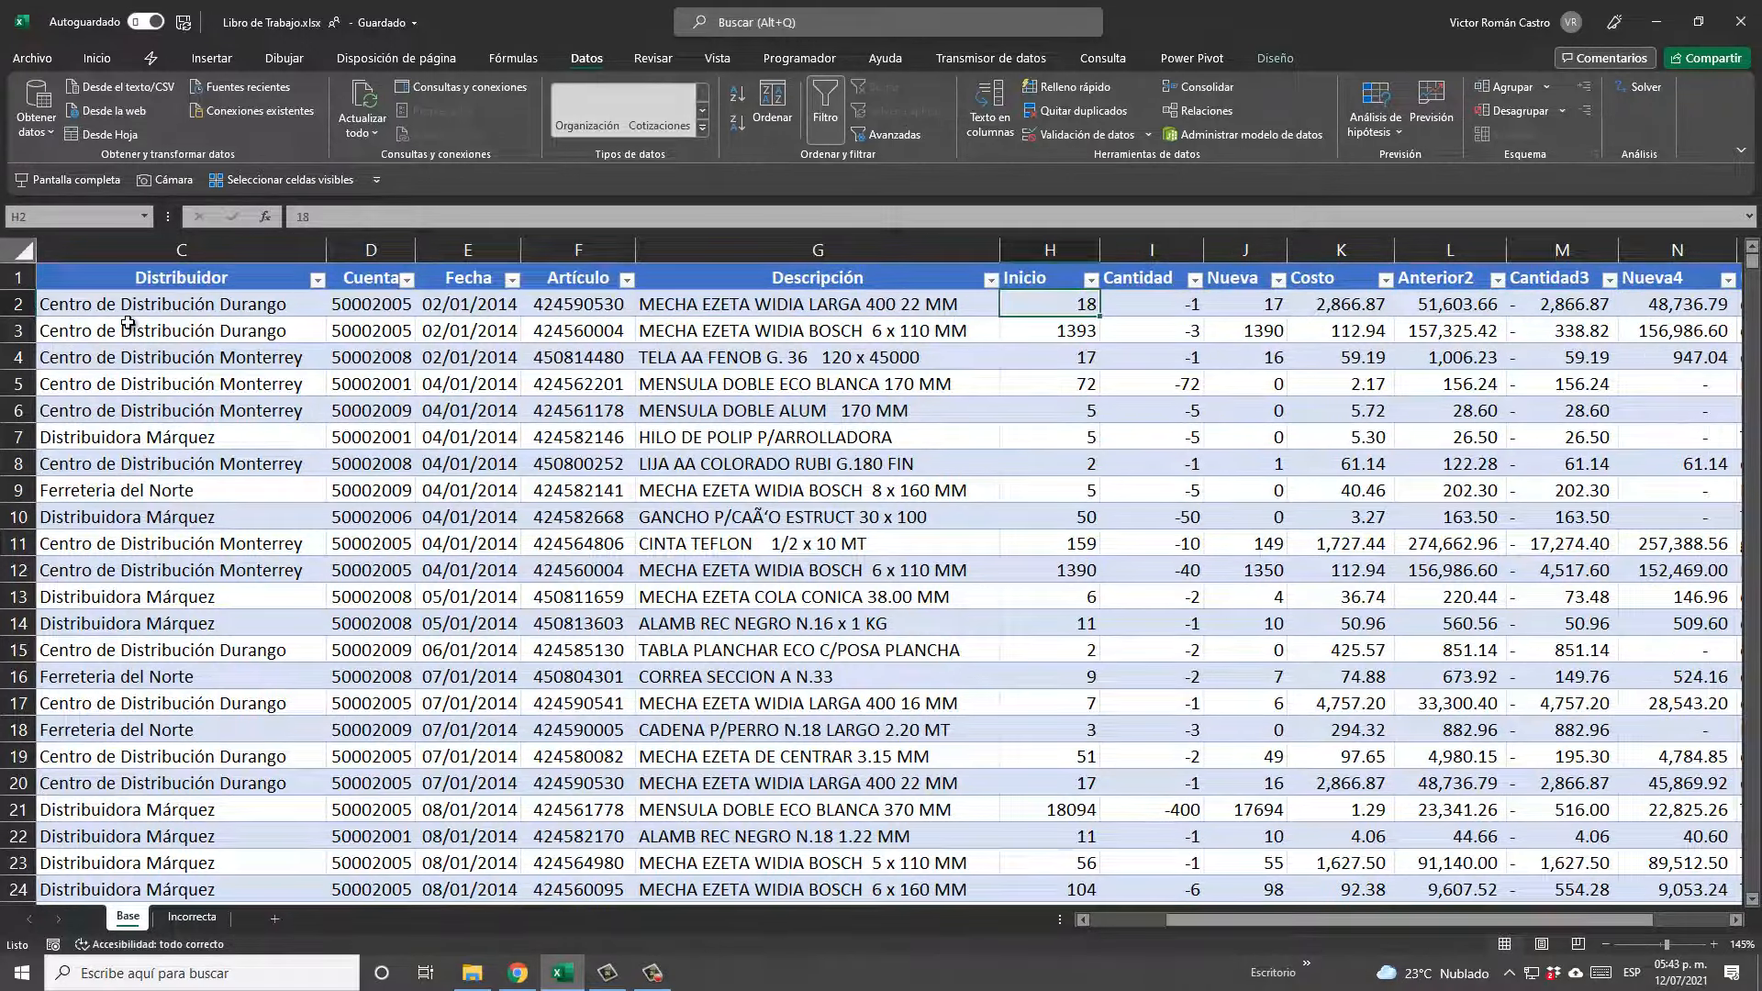
key(Right)
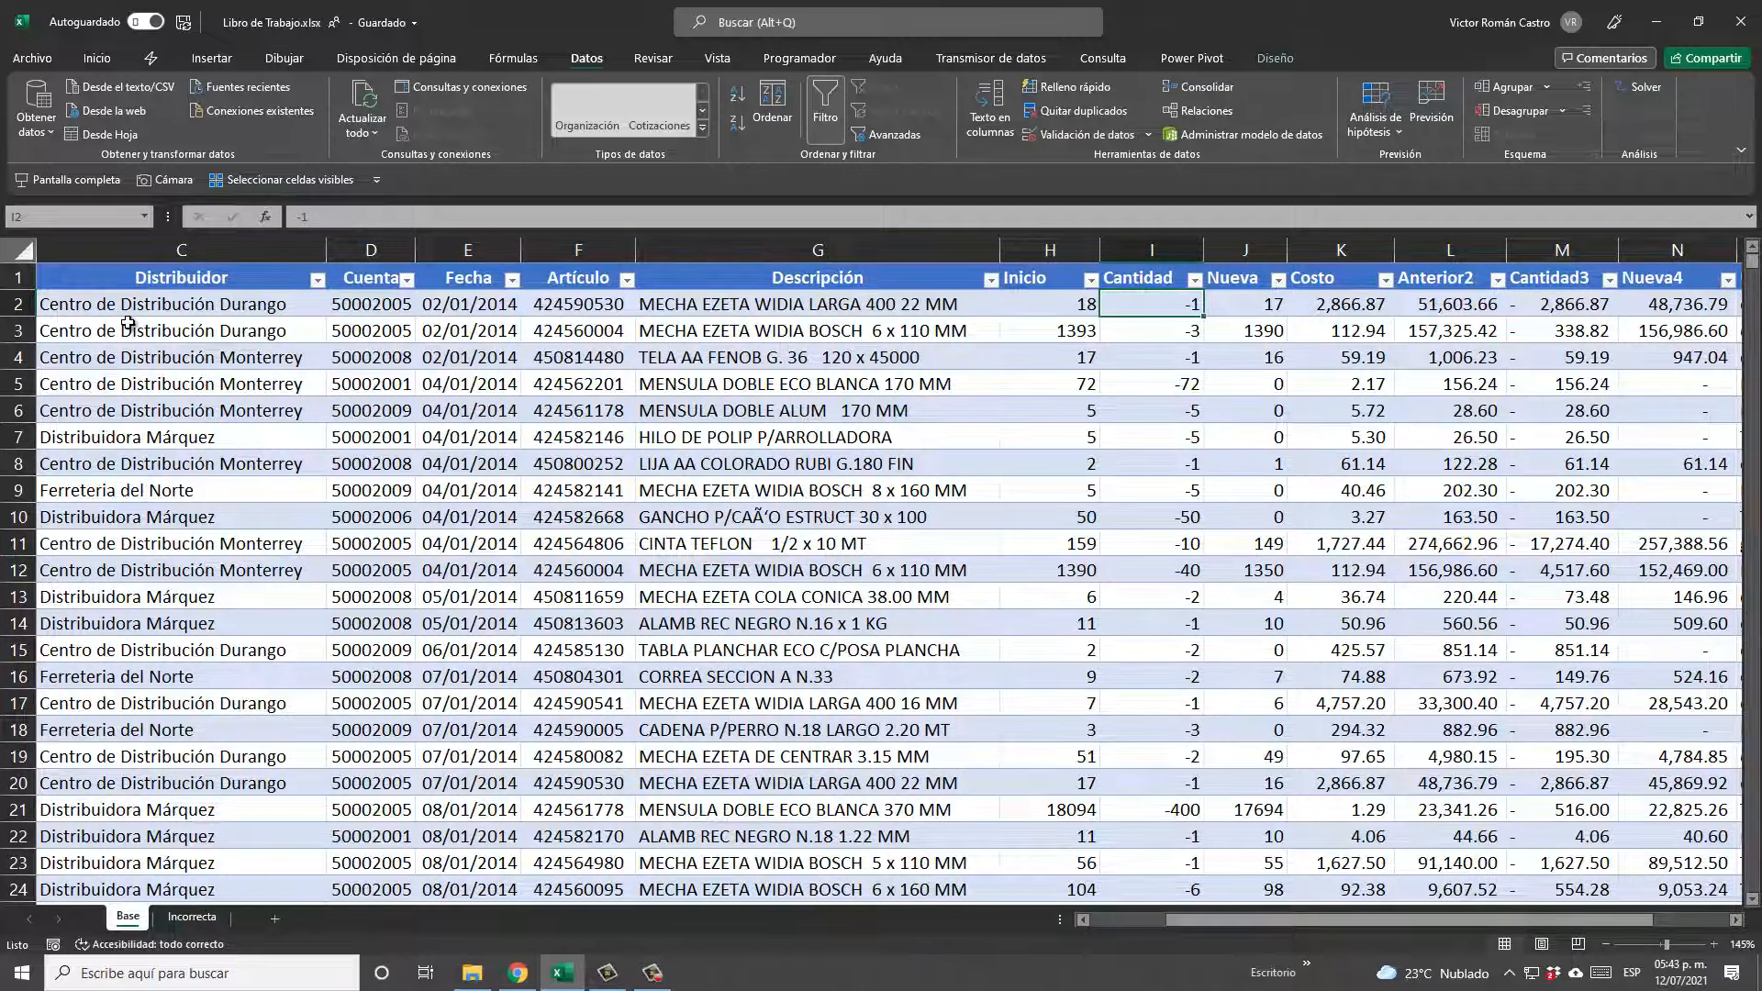
key(Right)
key(Right)
key(Right)
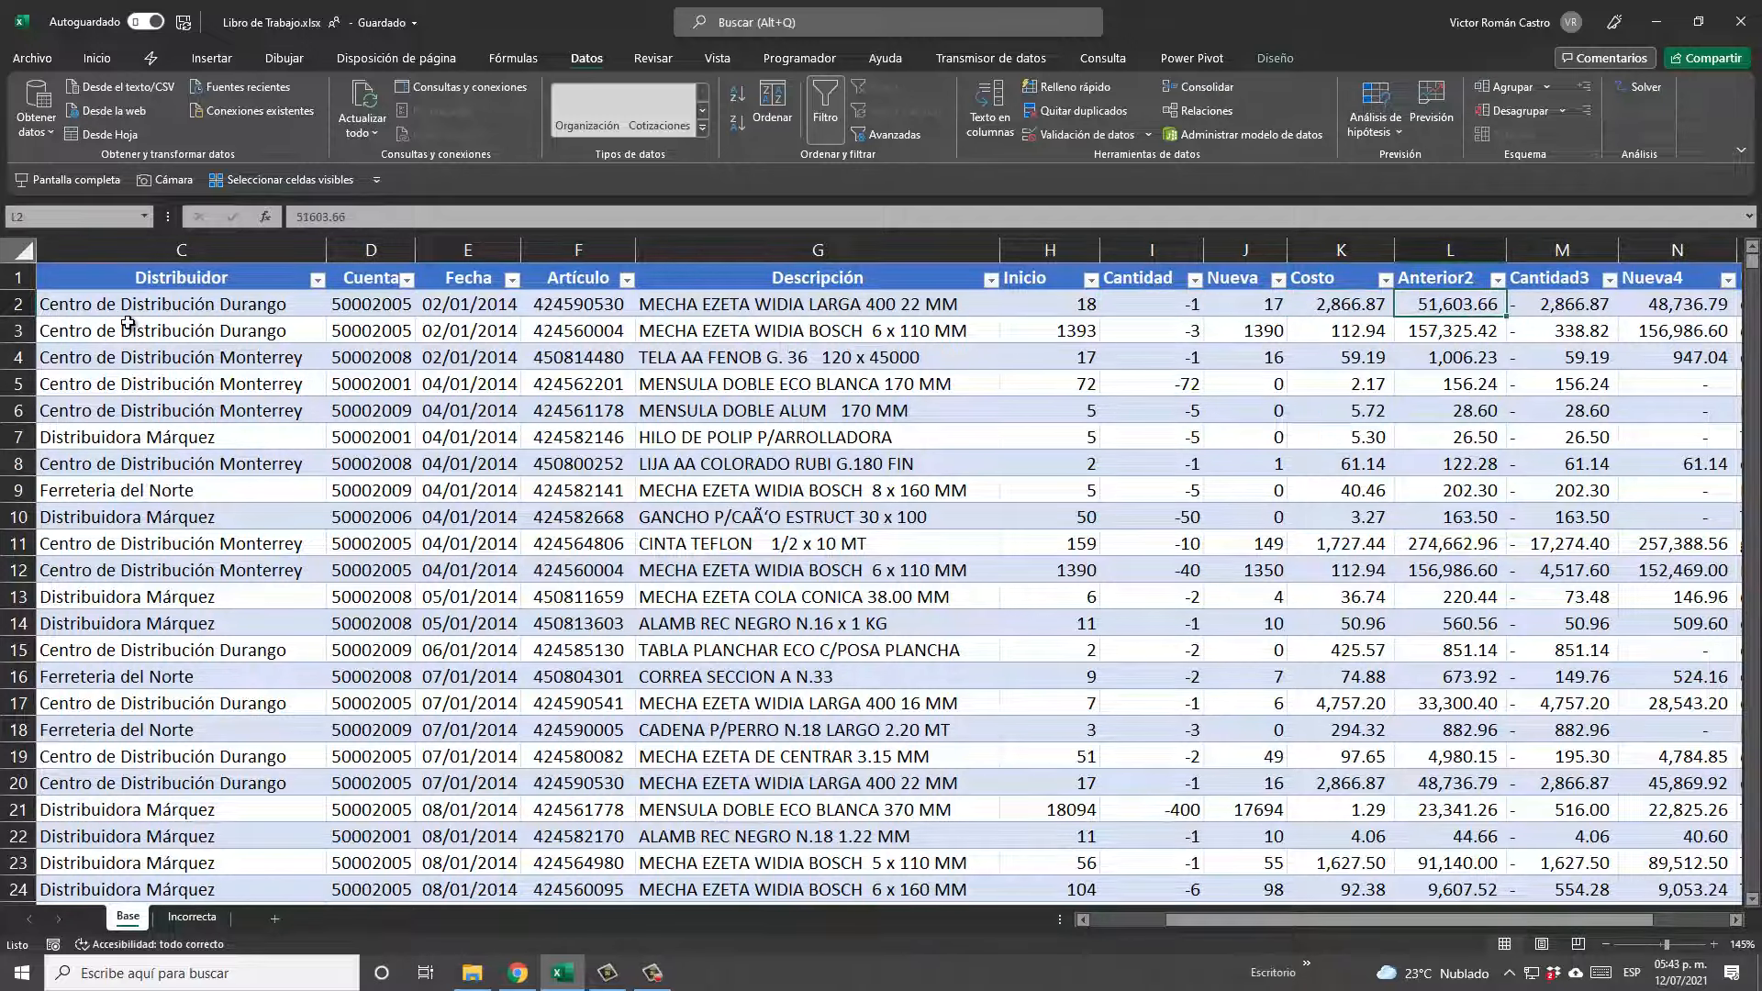
key(Right)
key(Right)
key(Right)
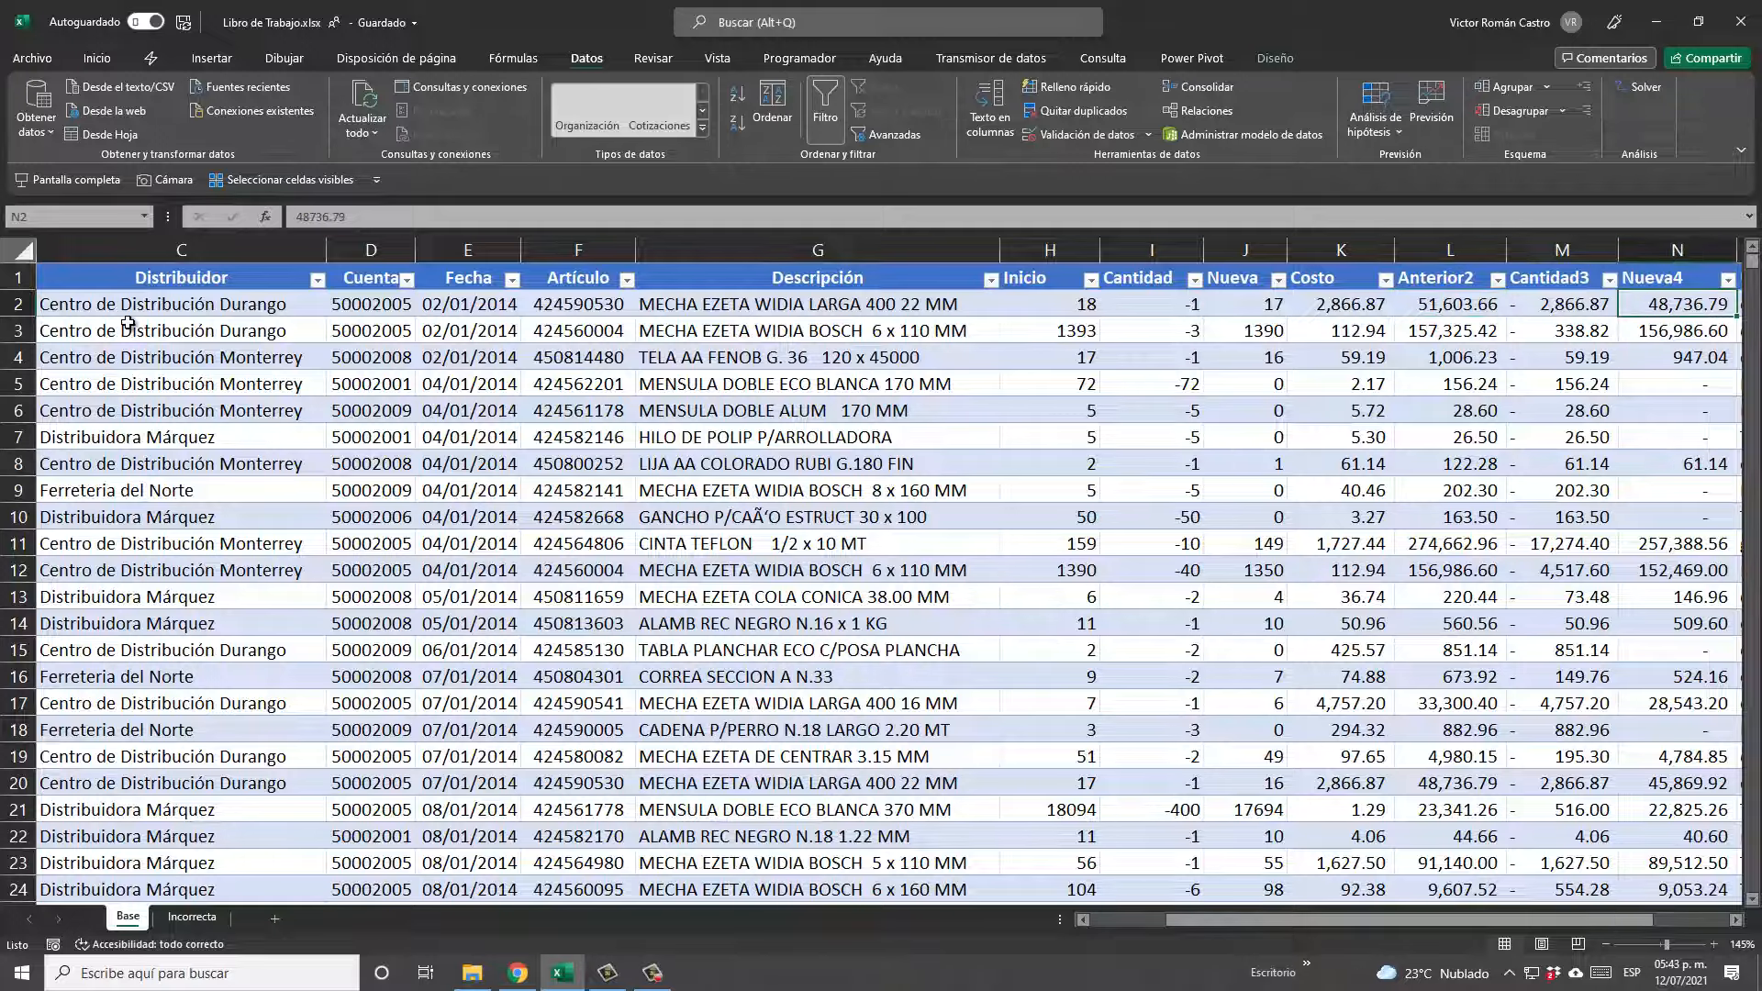
Review the remaining Base columns from Anterior2 through Precio, ending at the empty column R.
key(Left)
key(Left)
key(Left)
key(Right)
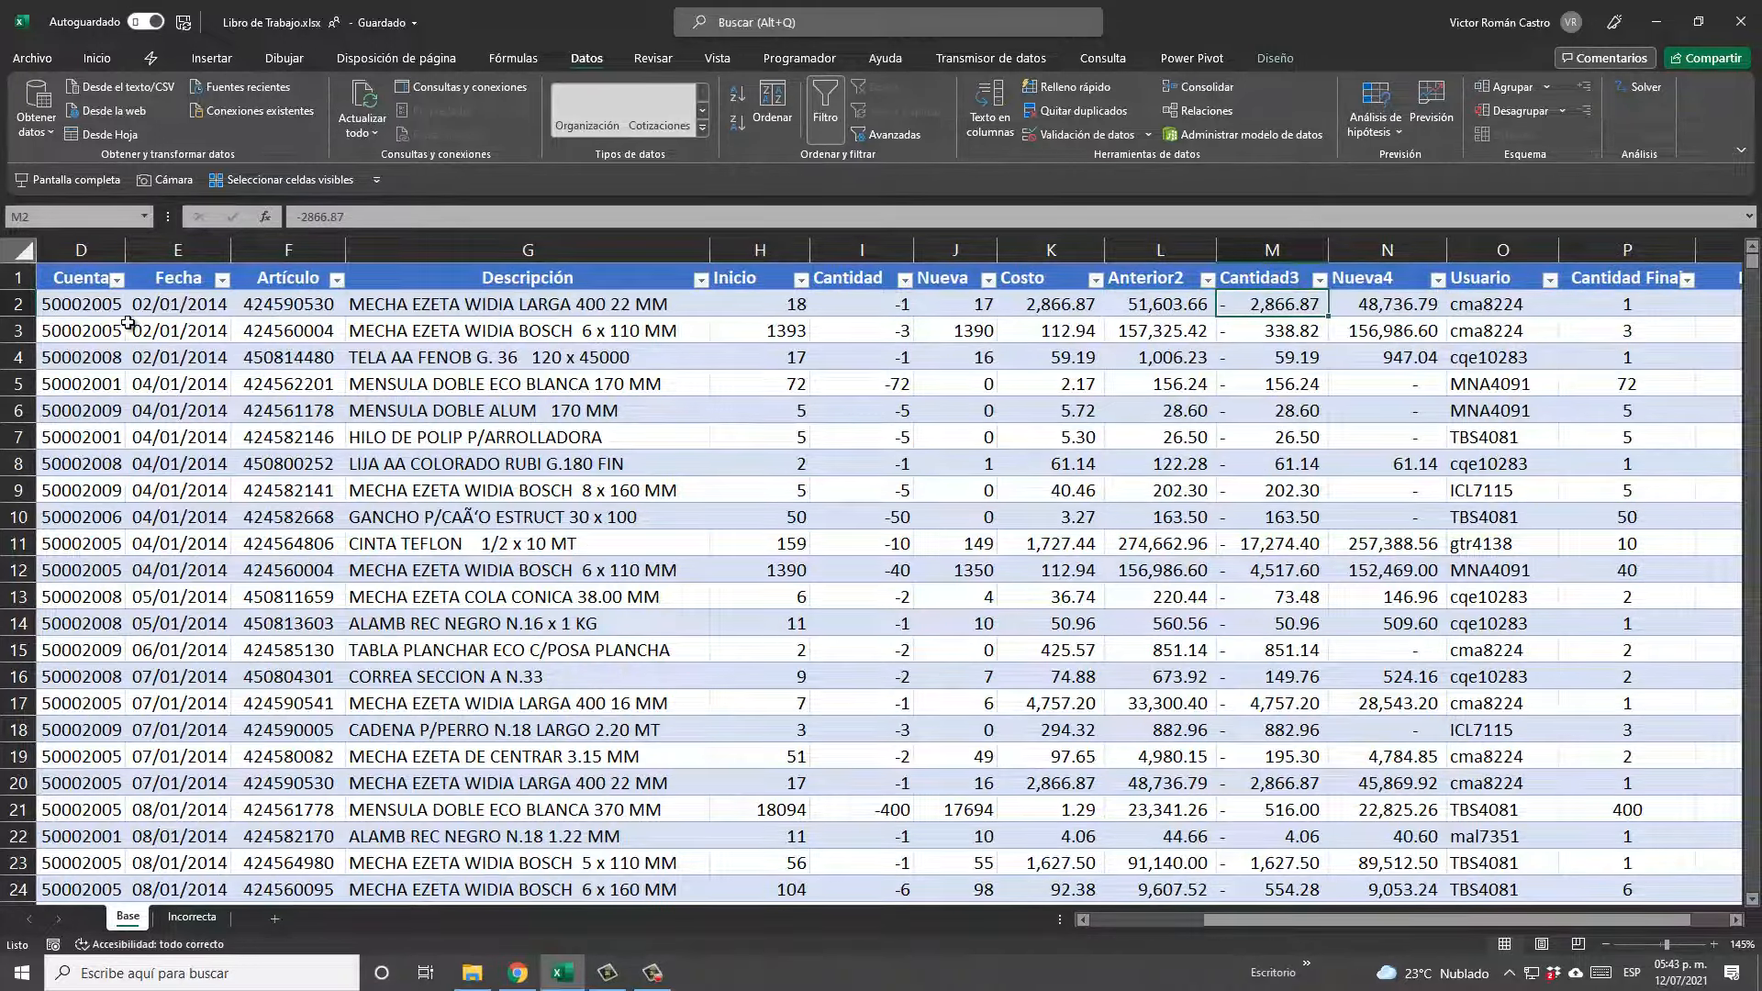
key(Right)
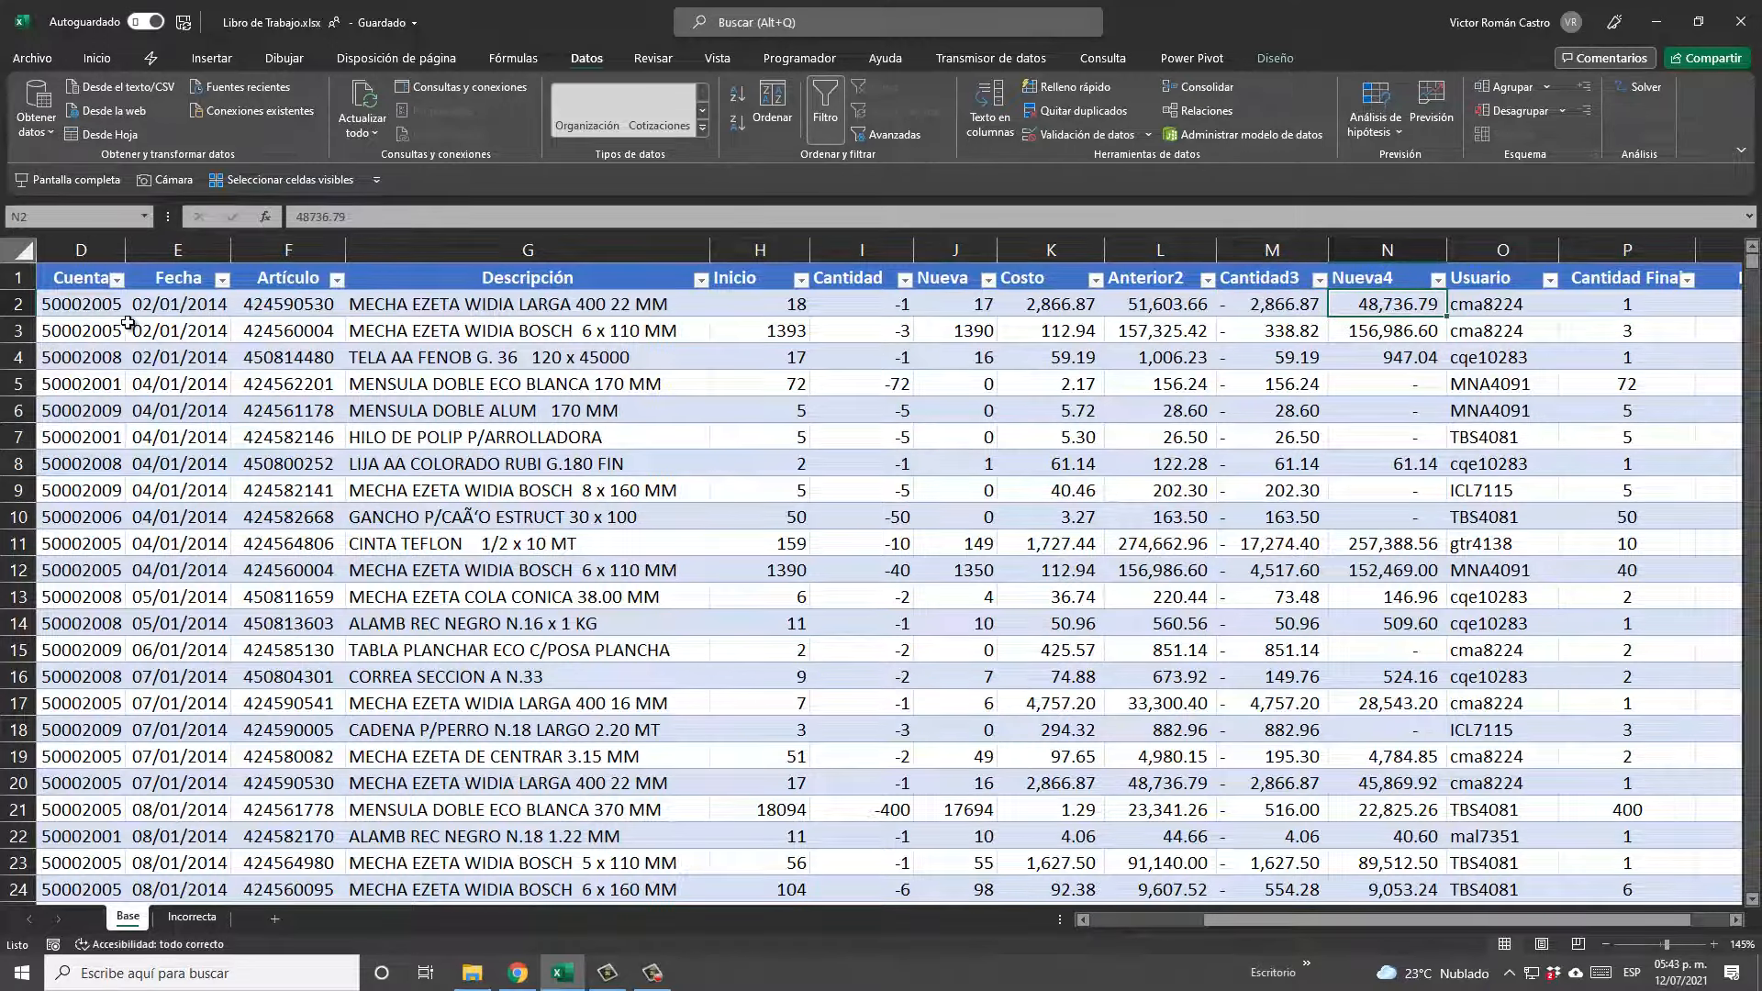
key(Right)
key(Right)
key(Right)
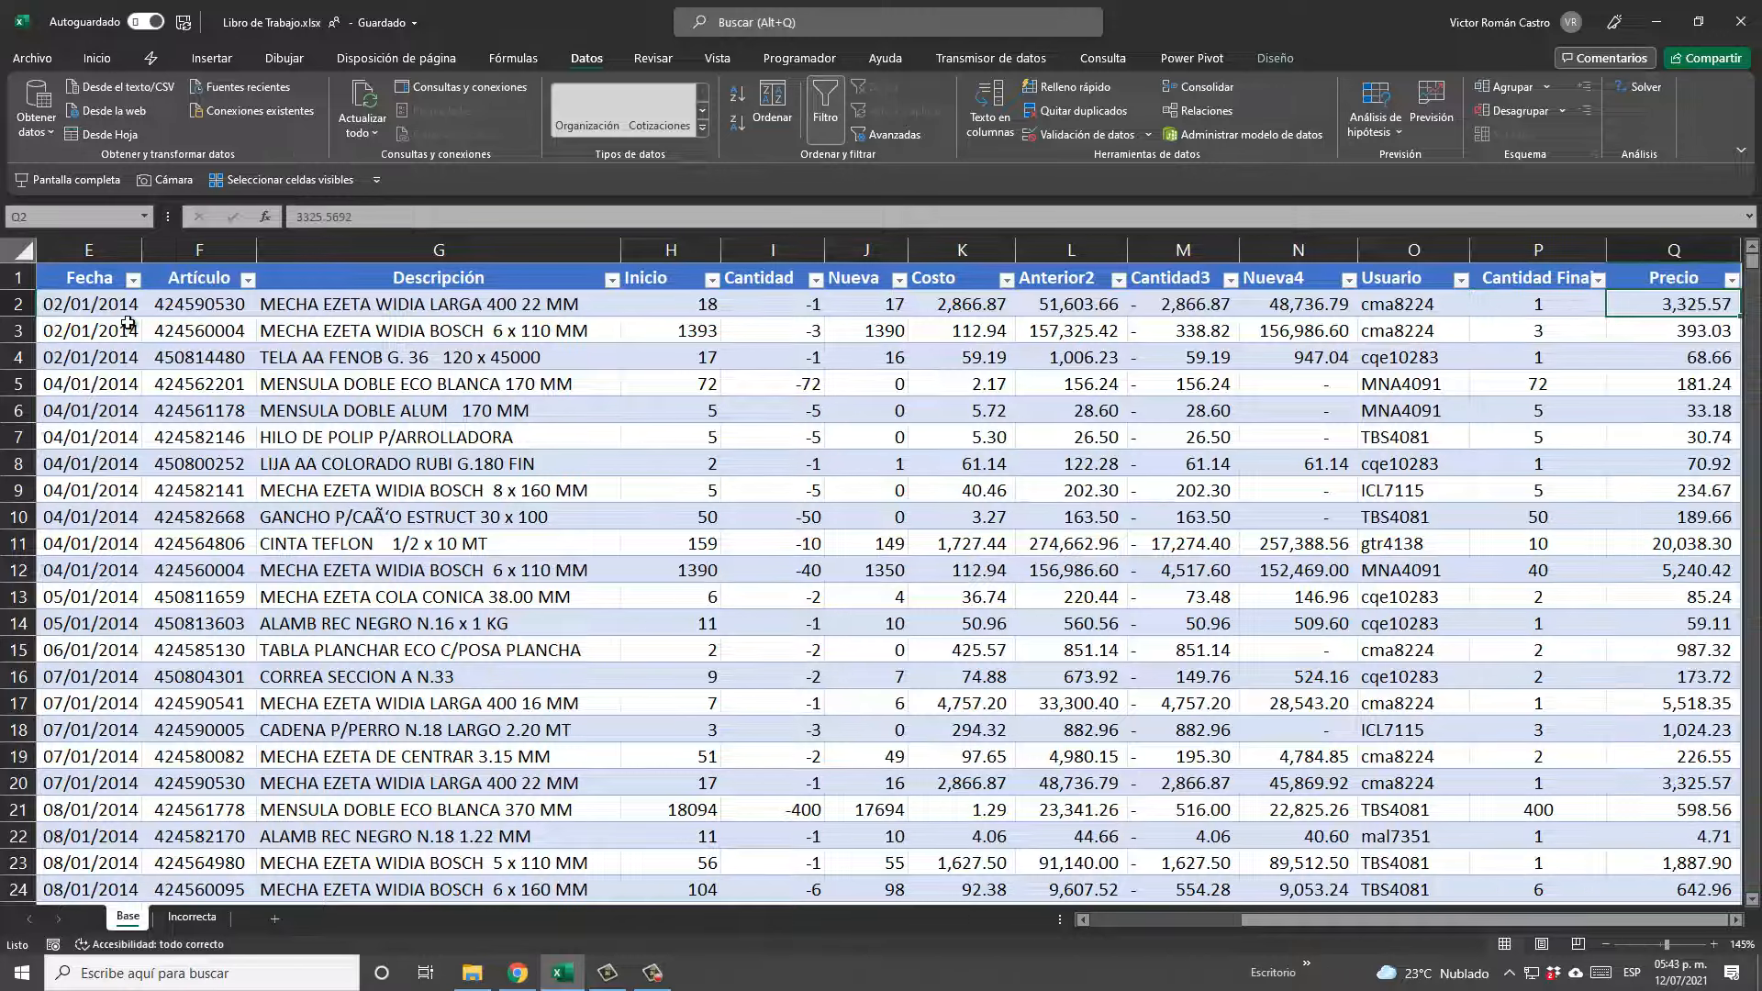
key(Left)
key(Right)
key(Right)
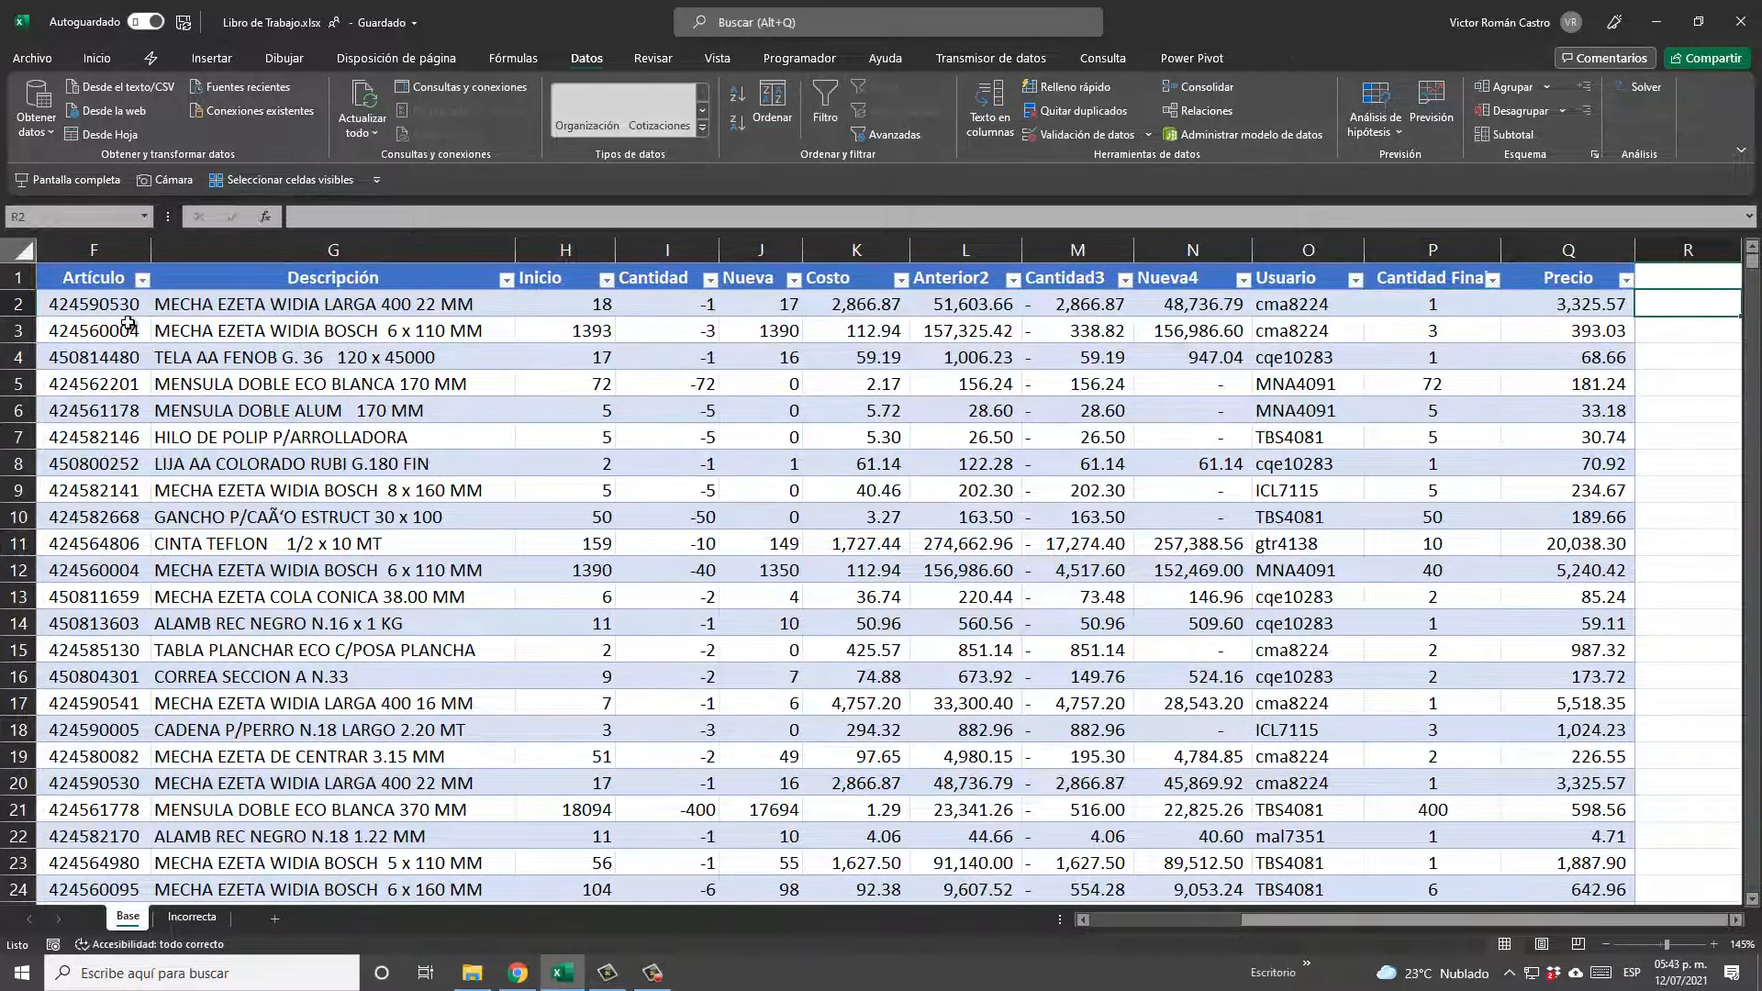
Check the Base table's extent, moving from Precio to its last row and across row 2 between Cliente and Precio.
key(Left)
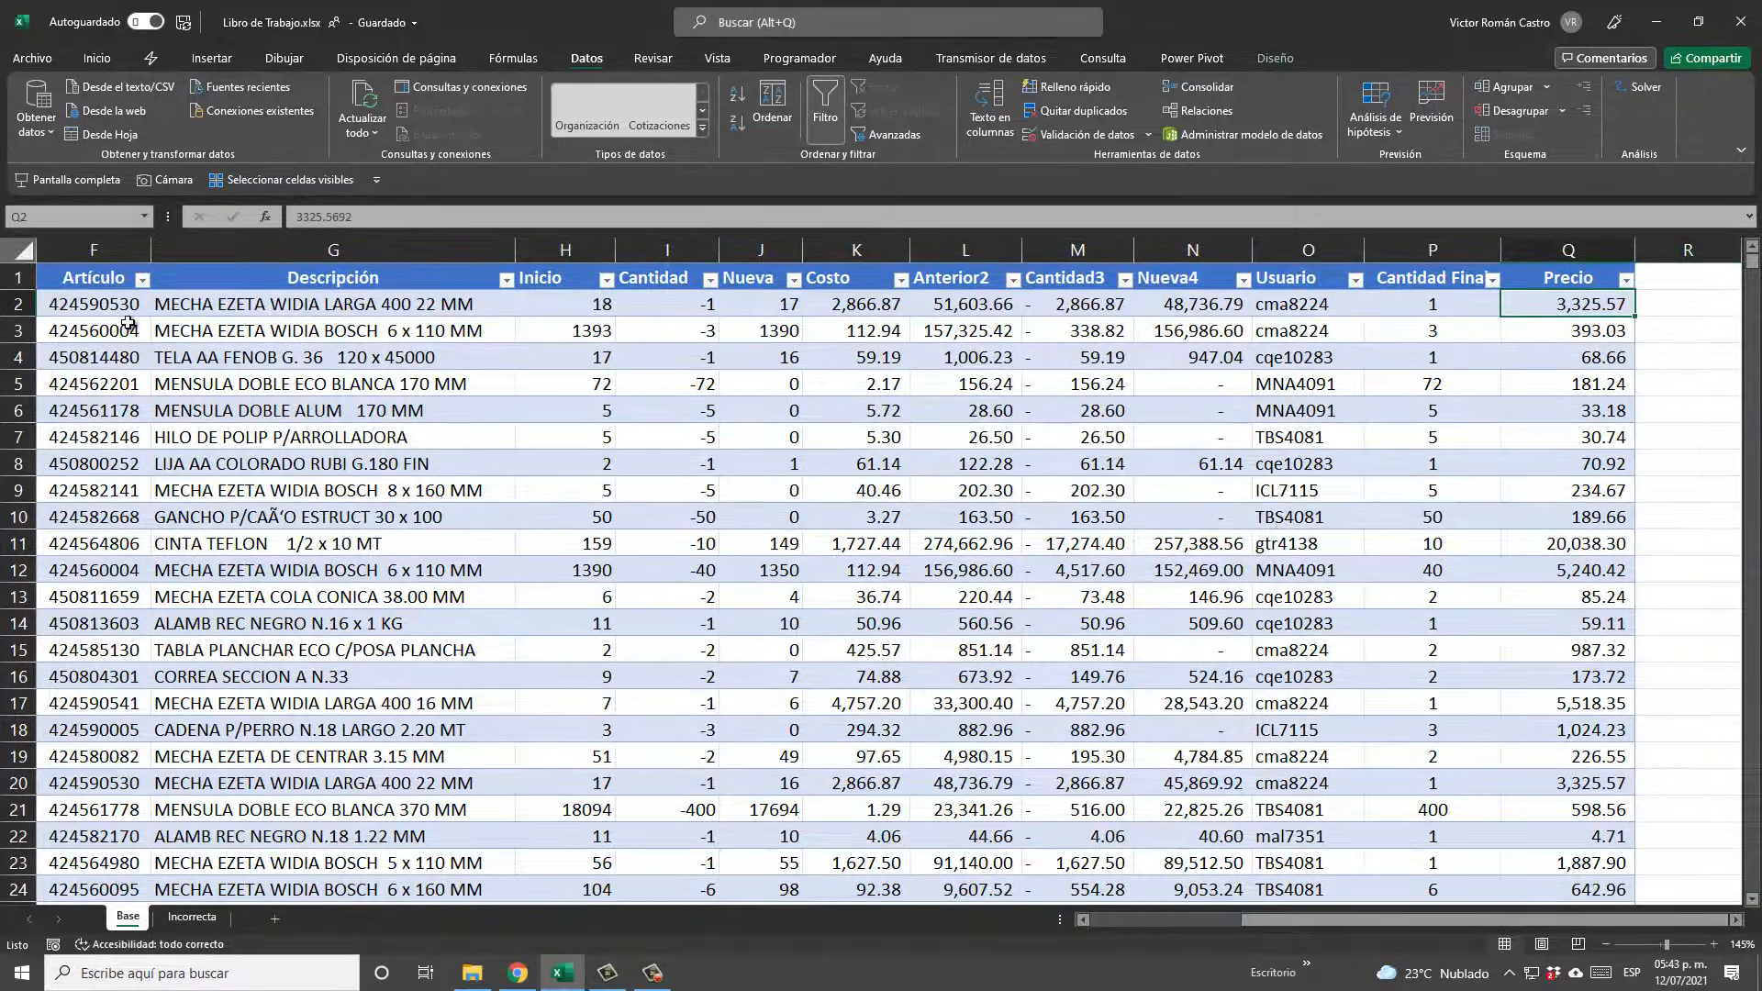
key(ctrl+Down)
key(ctrl+Up)
key(Down)
key(Home)
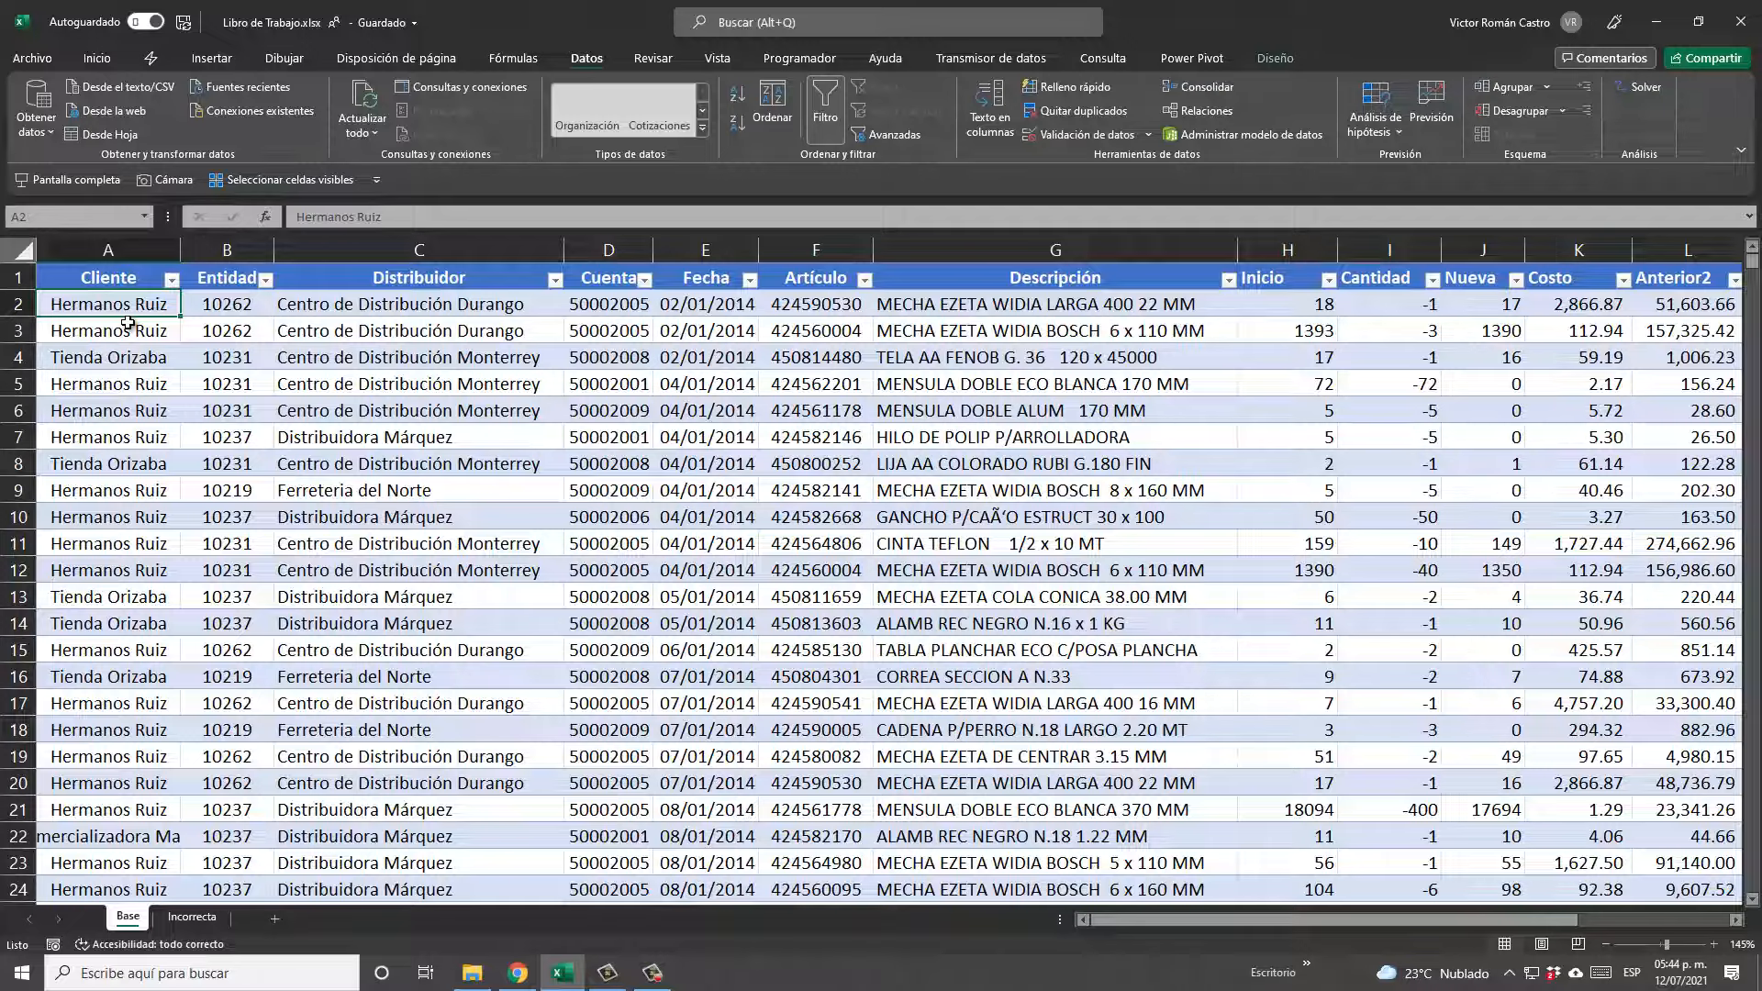
key(Right)
key(Right)
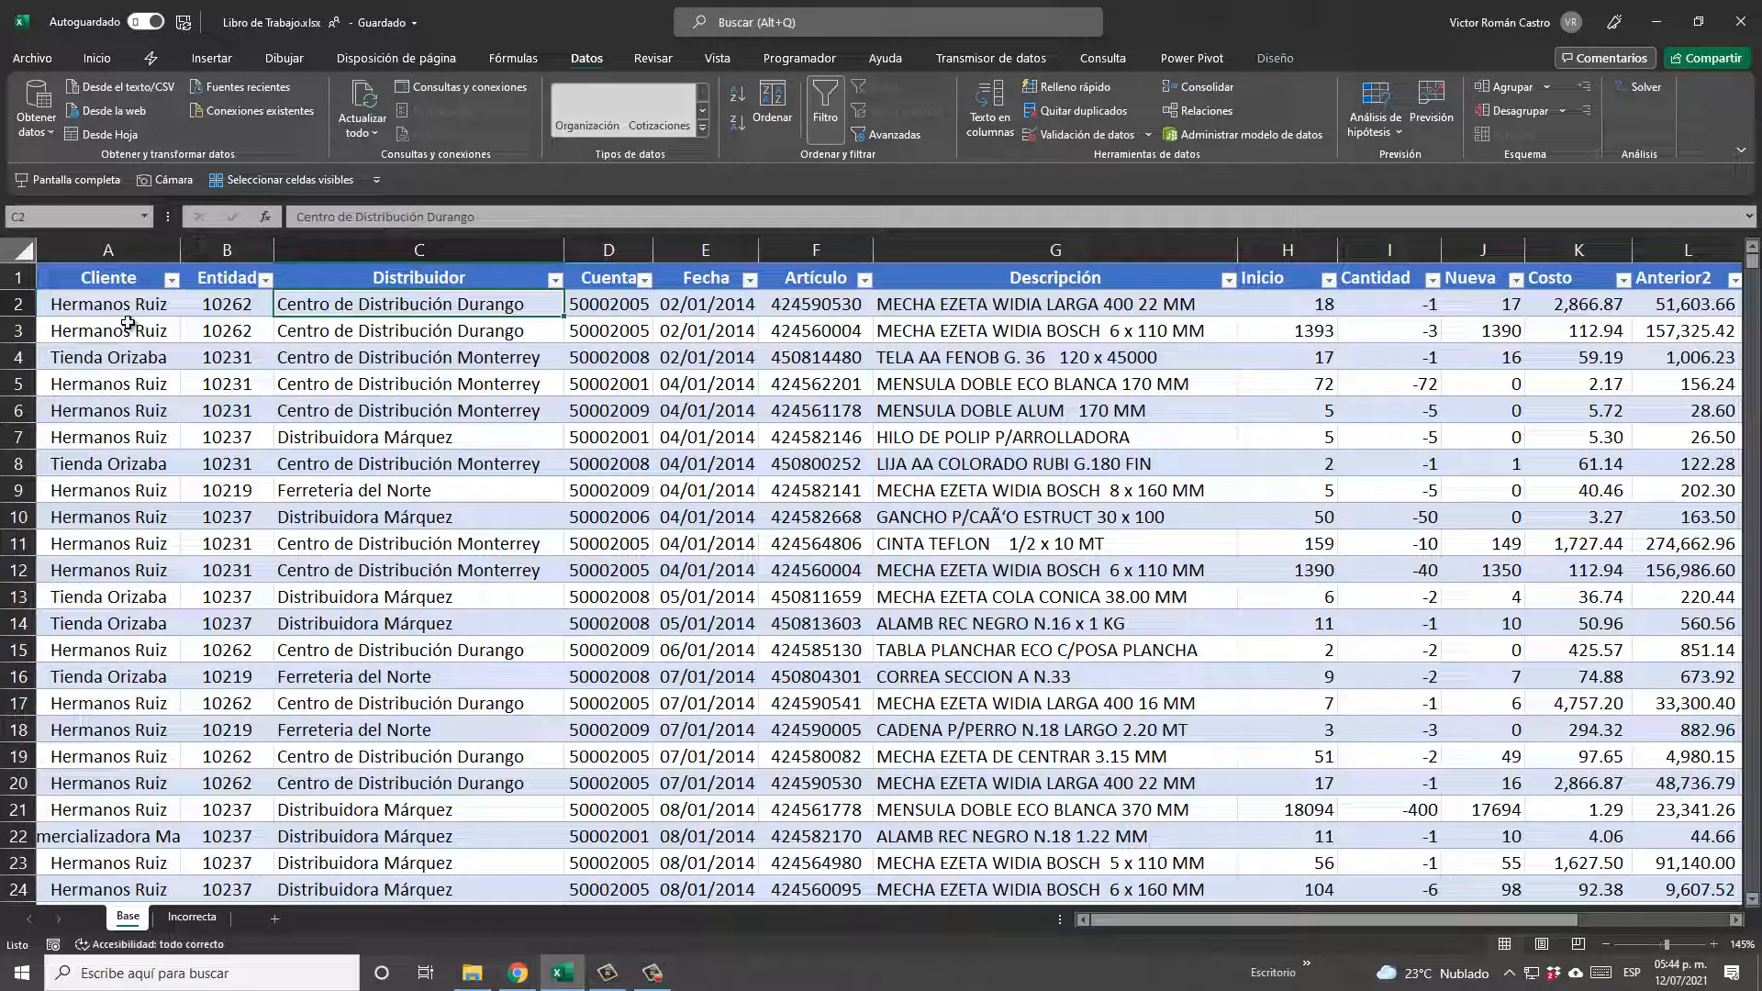
key(ctrl+Right)
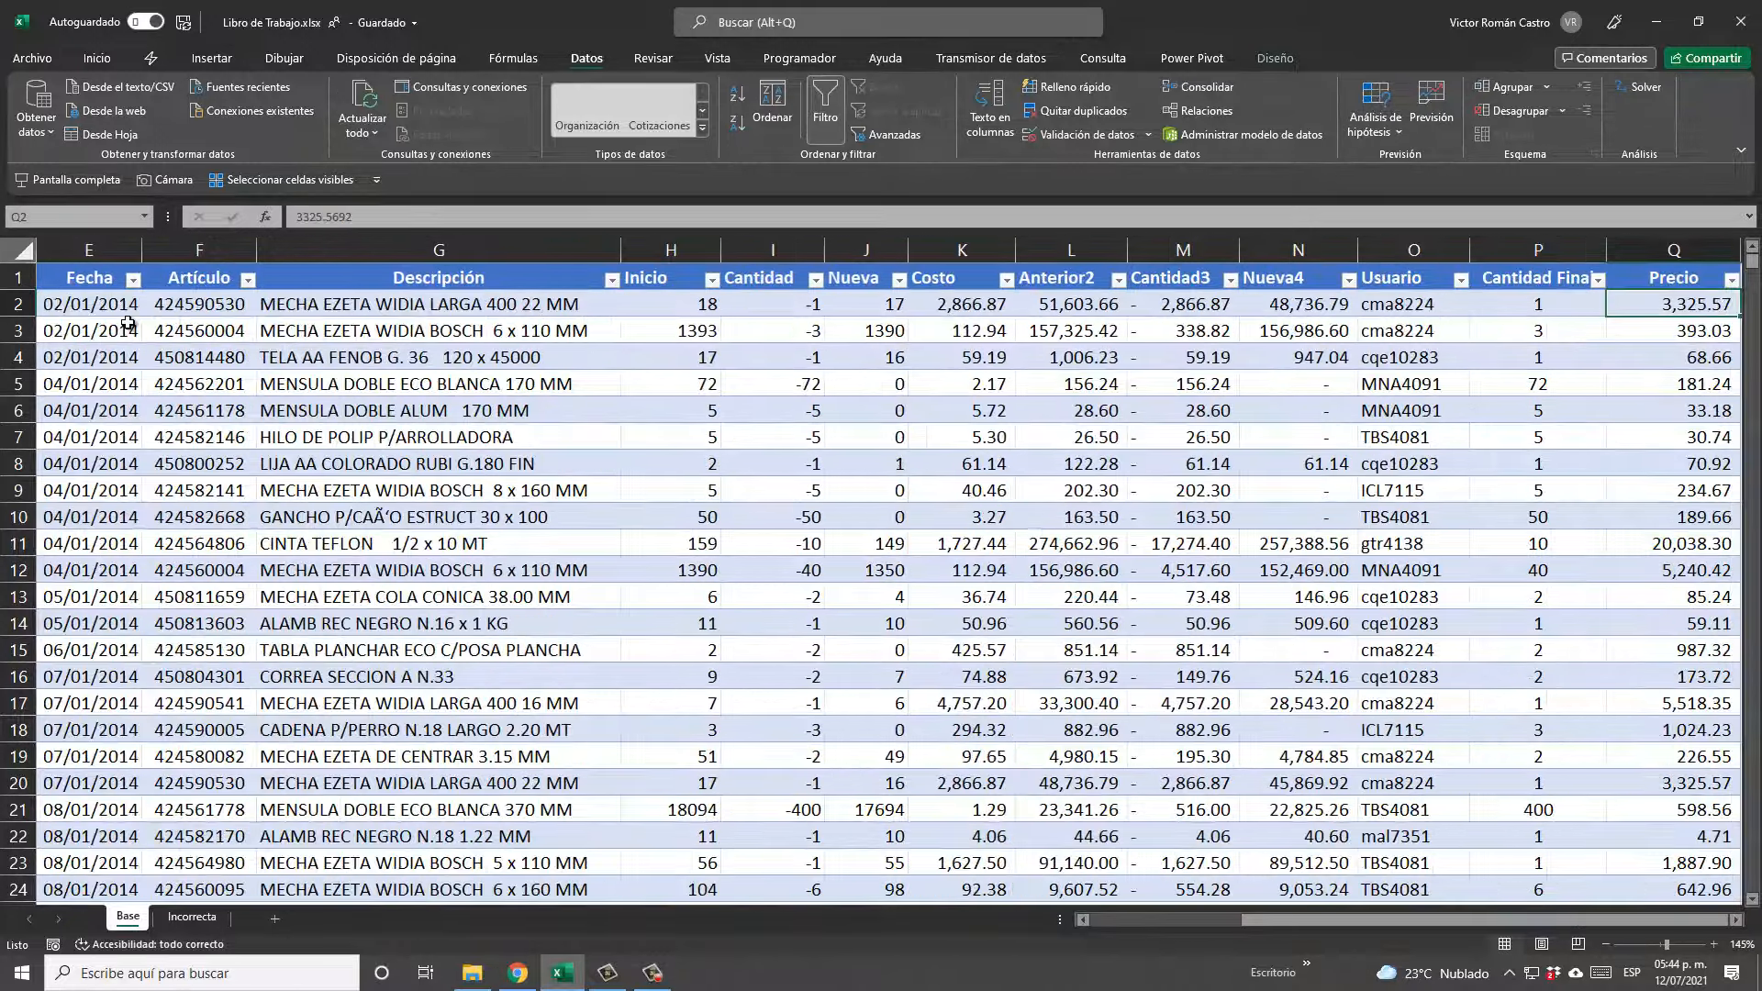
key(ctrl+Left)
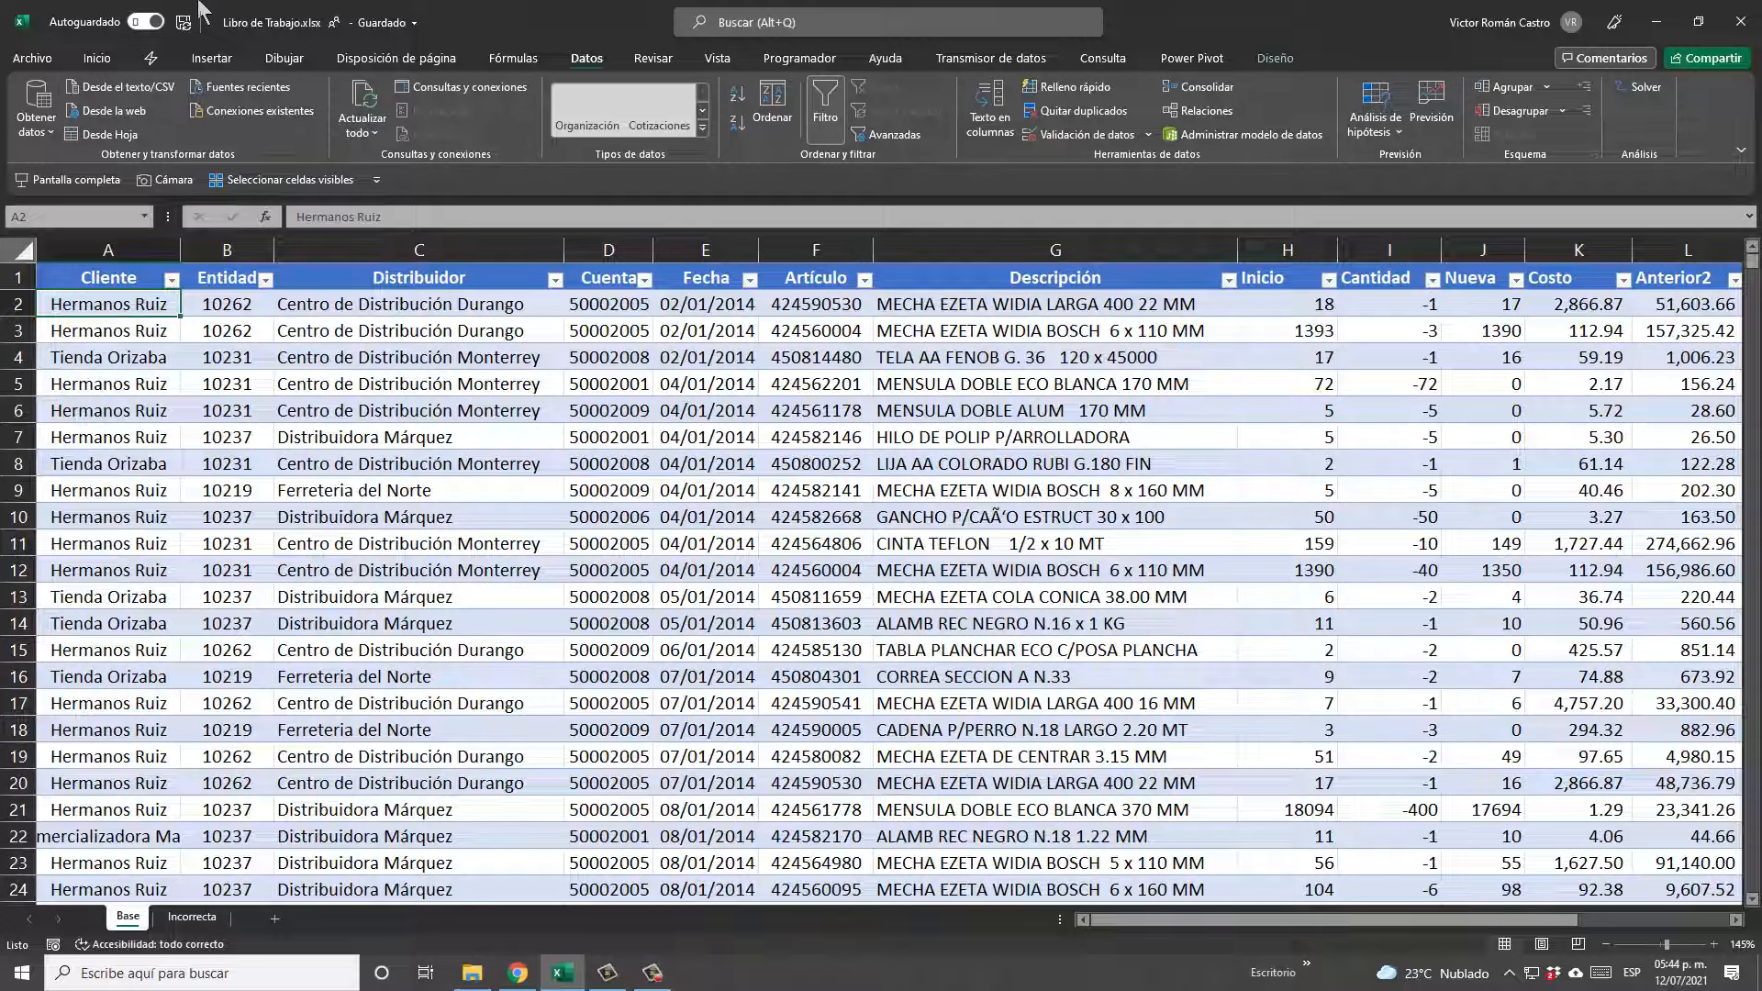
Insert a pivot table based on Tabla2 on a new worksheet.
click(229, 58)
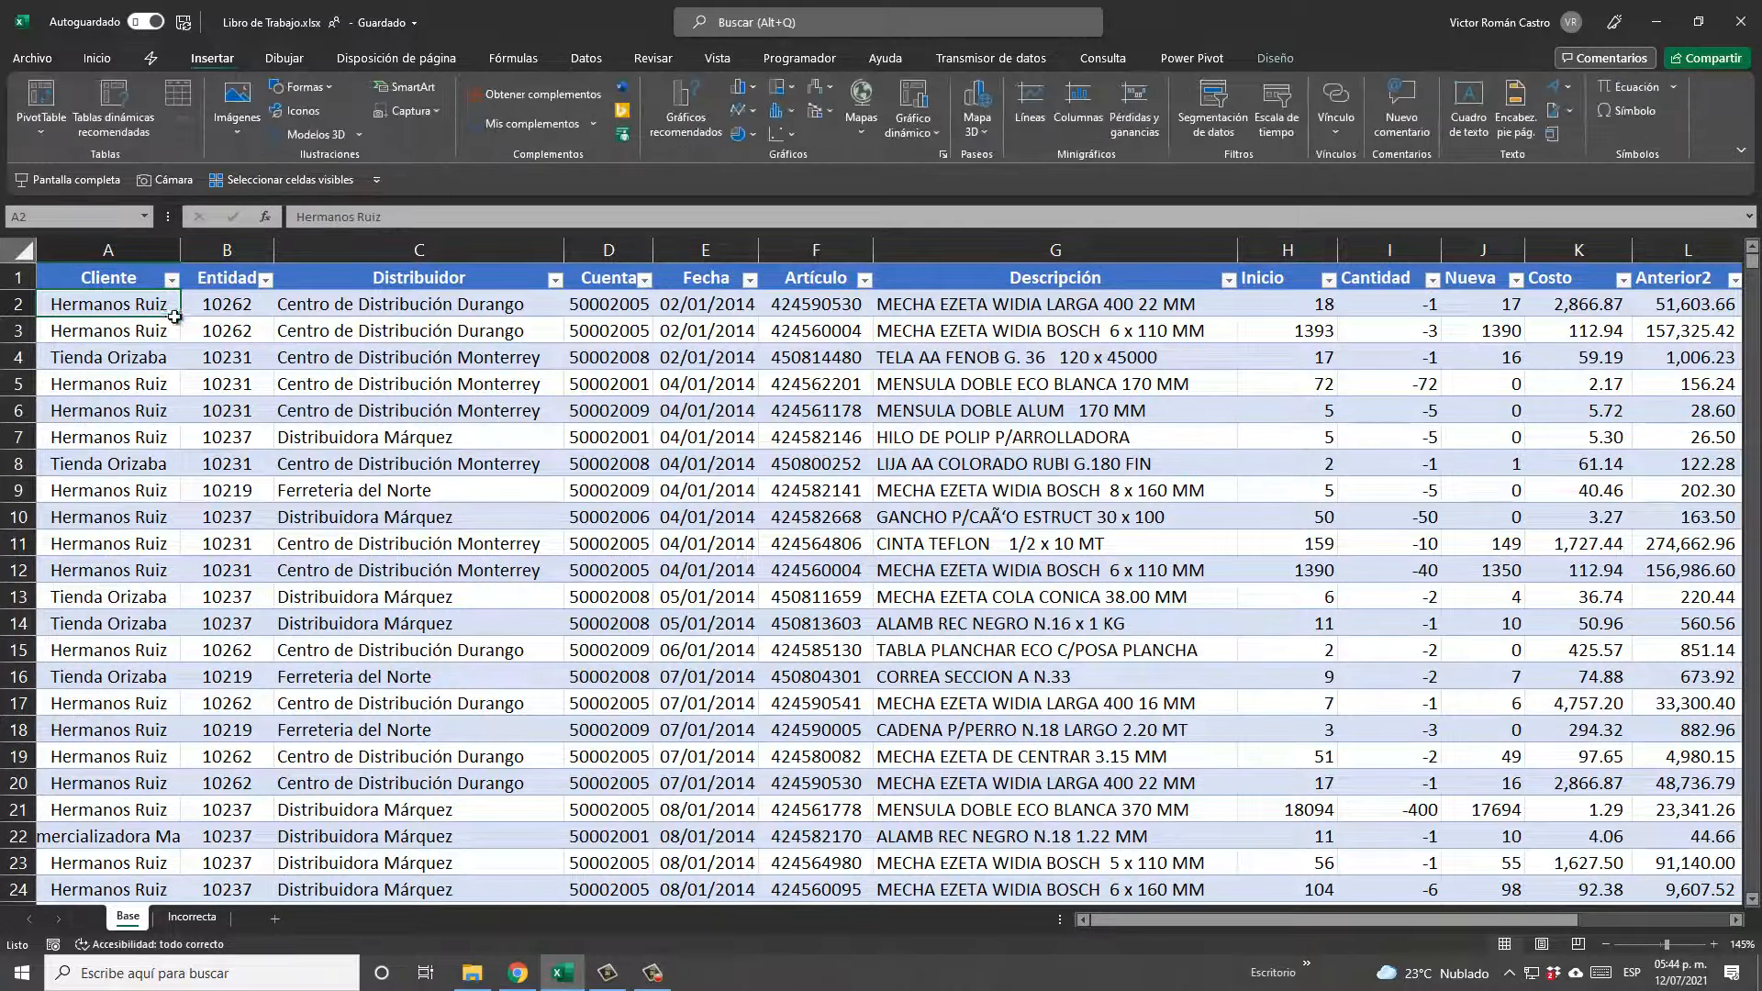
click(40, 103)
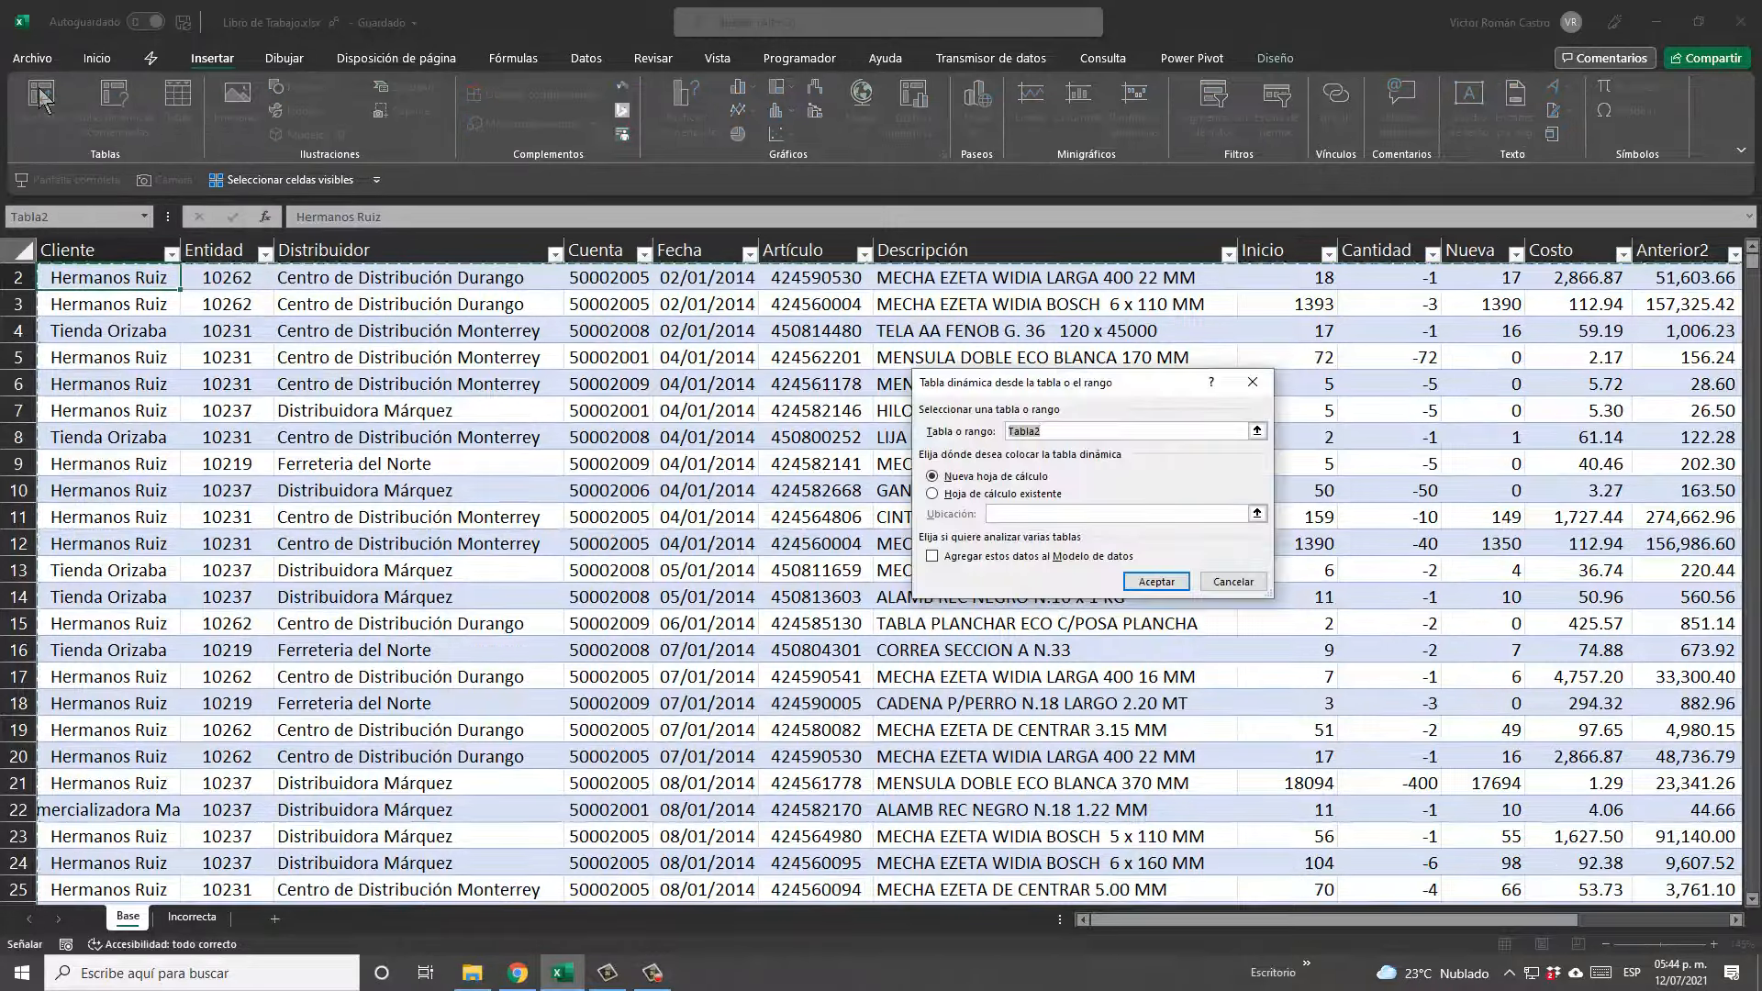
key(Return)
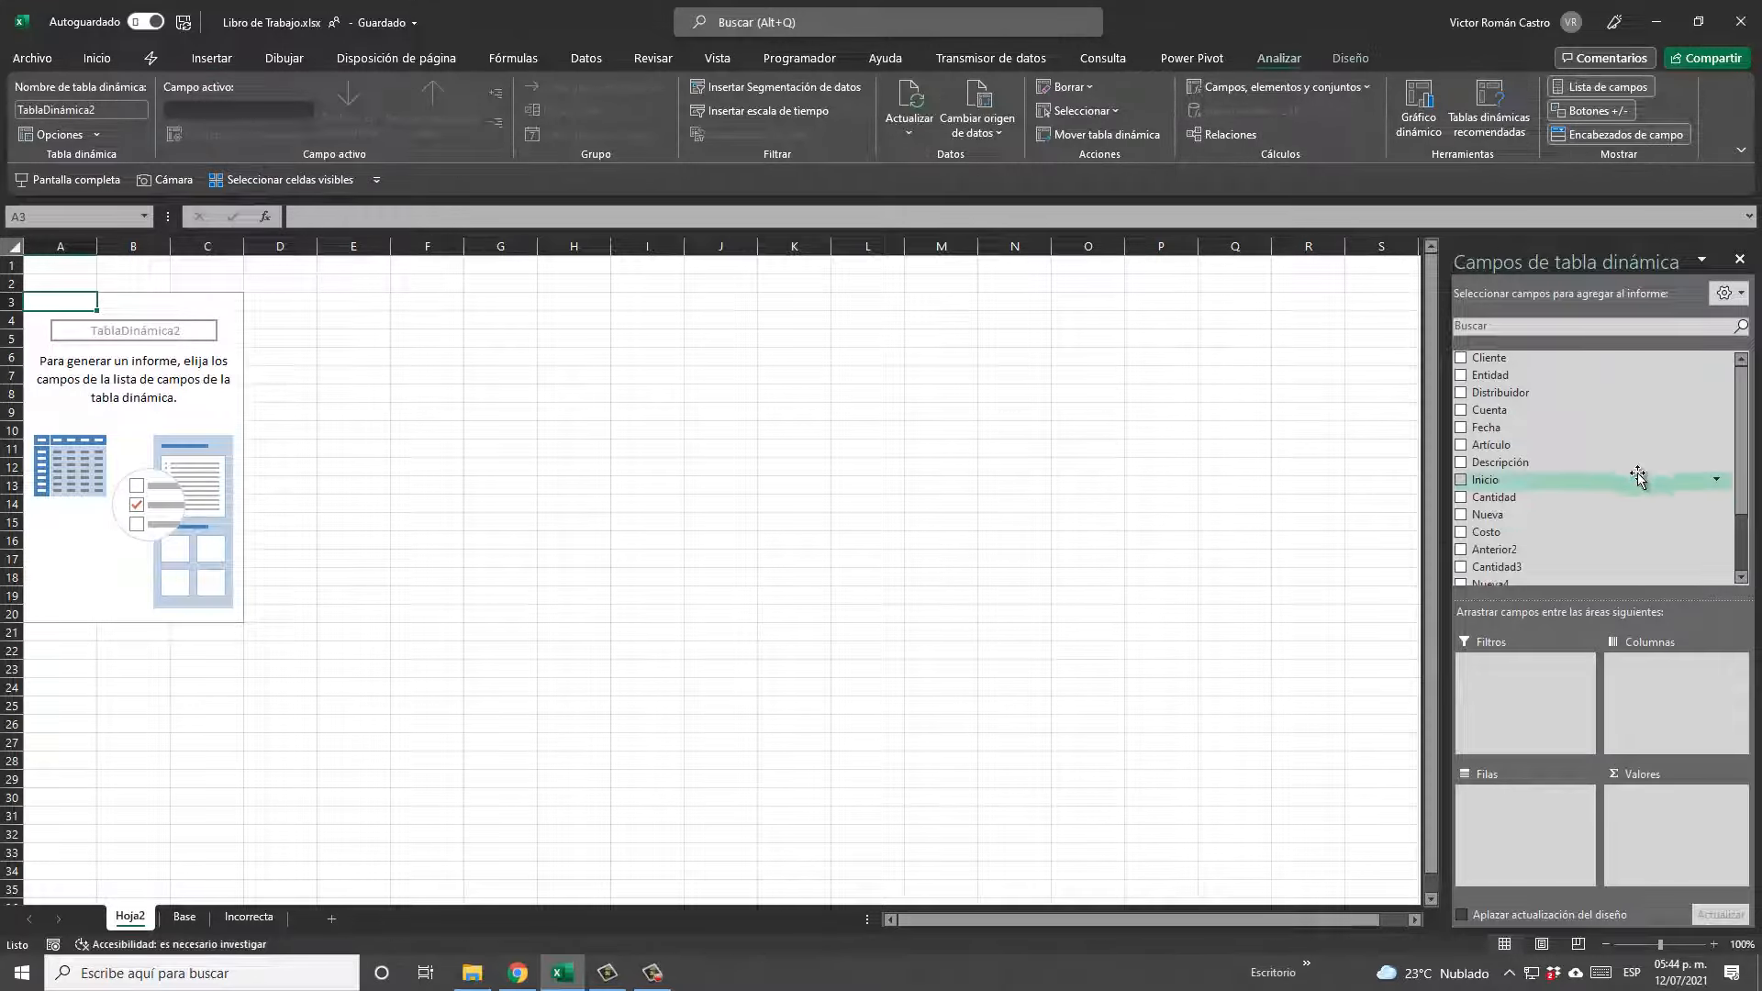
Build the pivot table with Distribuidor and Cliente as row fields and the sum of Precio as values.
drag(1536, 393, 1578, 831)
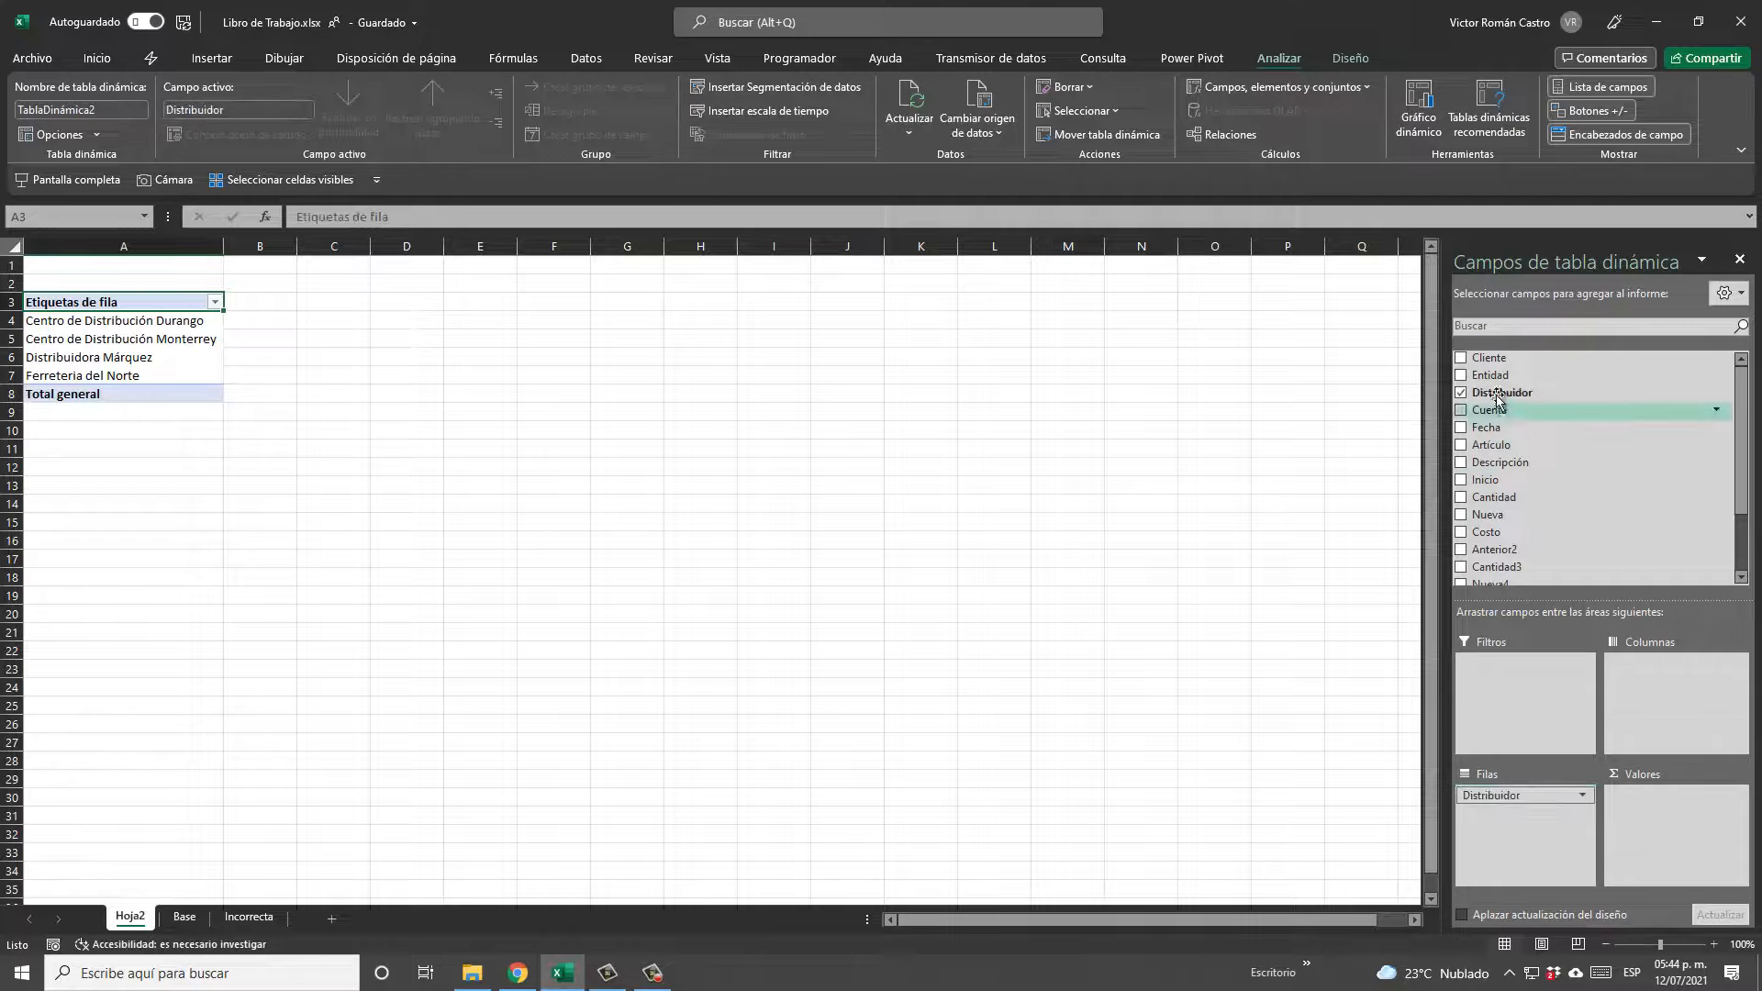
drag(1511, 808, 1526, 838)
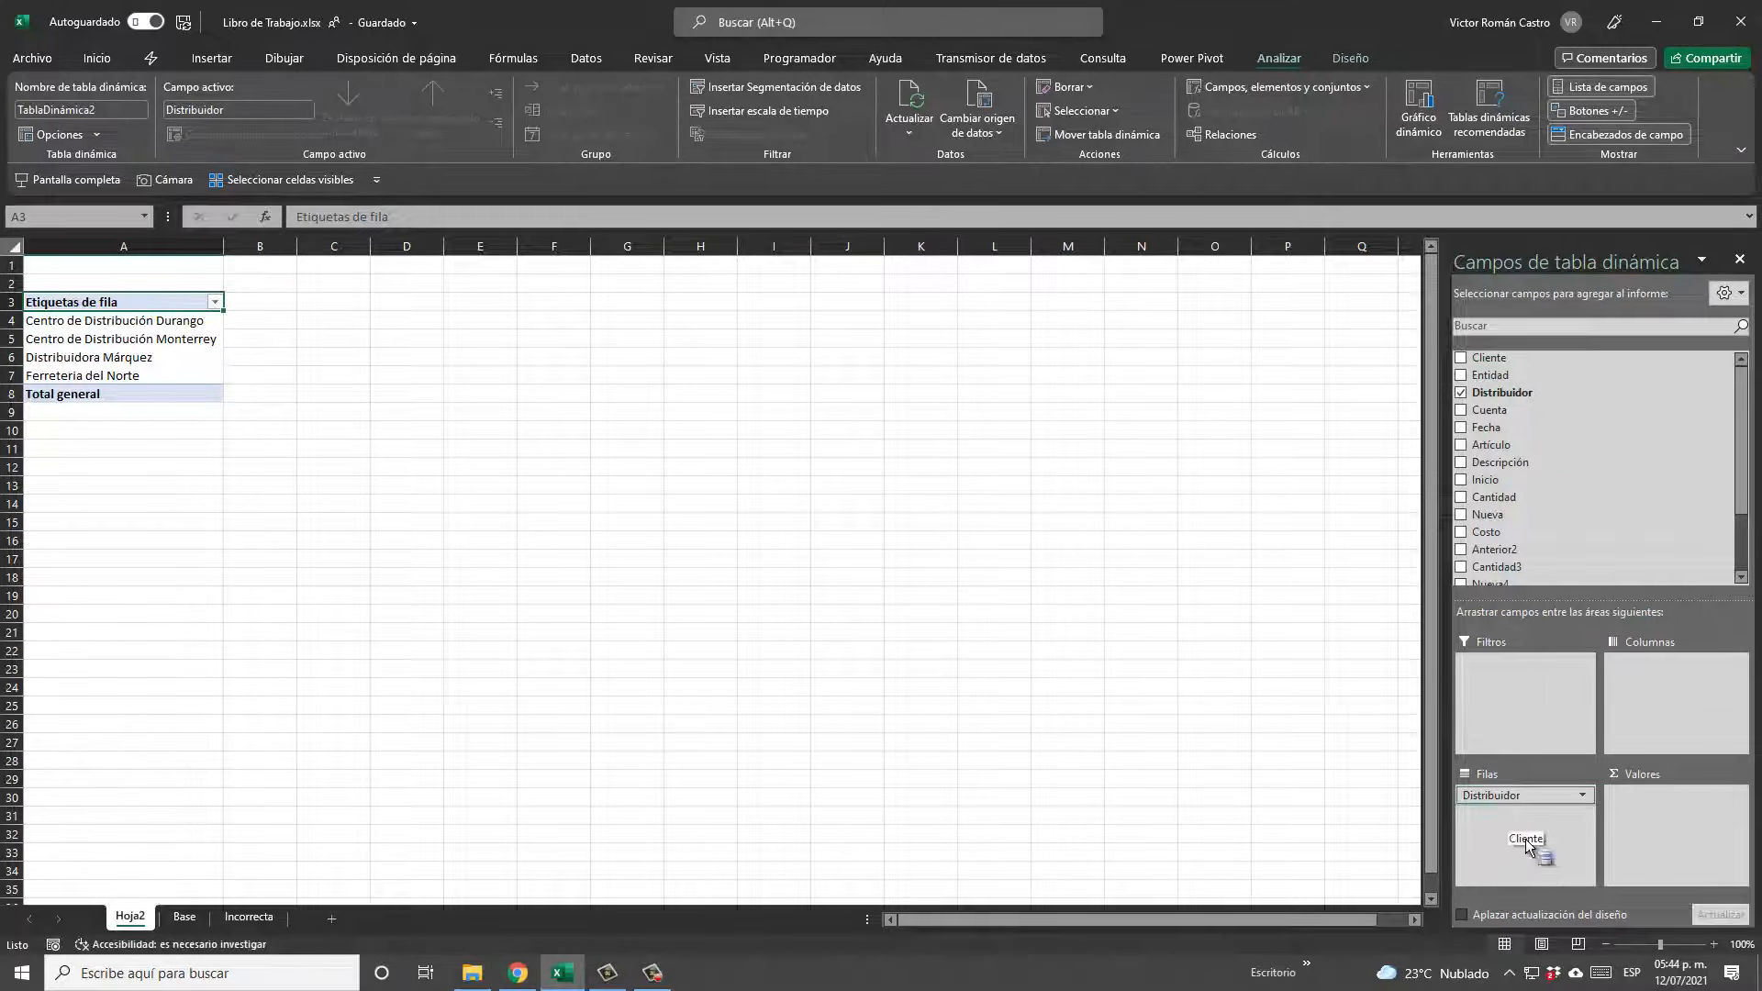
scroll(1719, 495, down, 1)
scroll(1748, 550, down, 1)
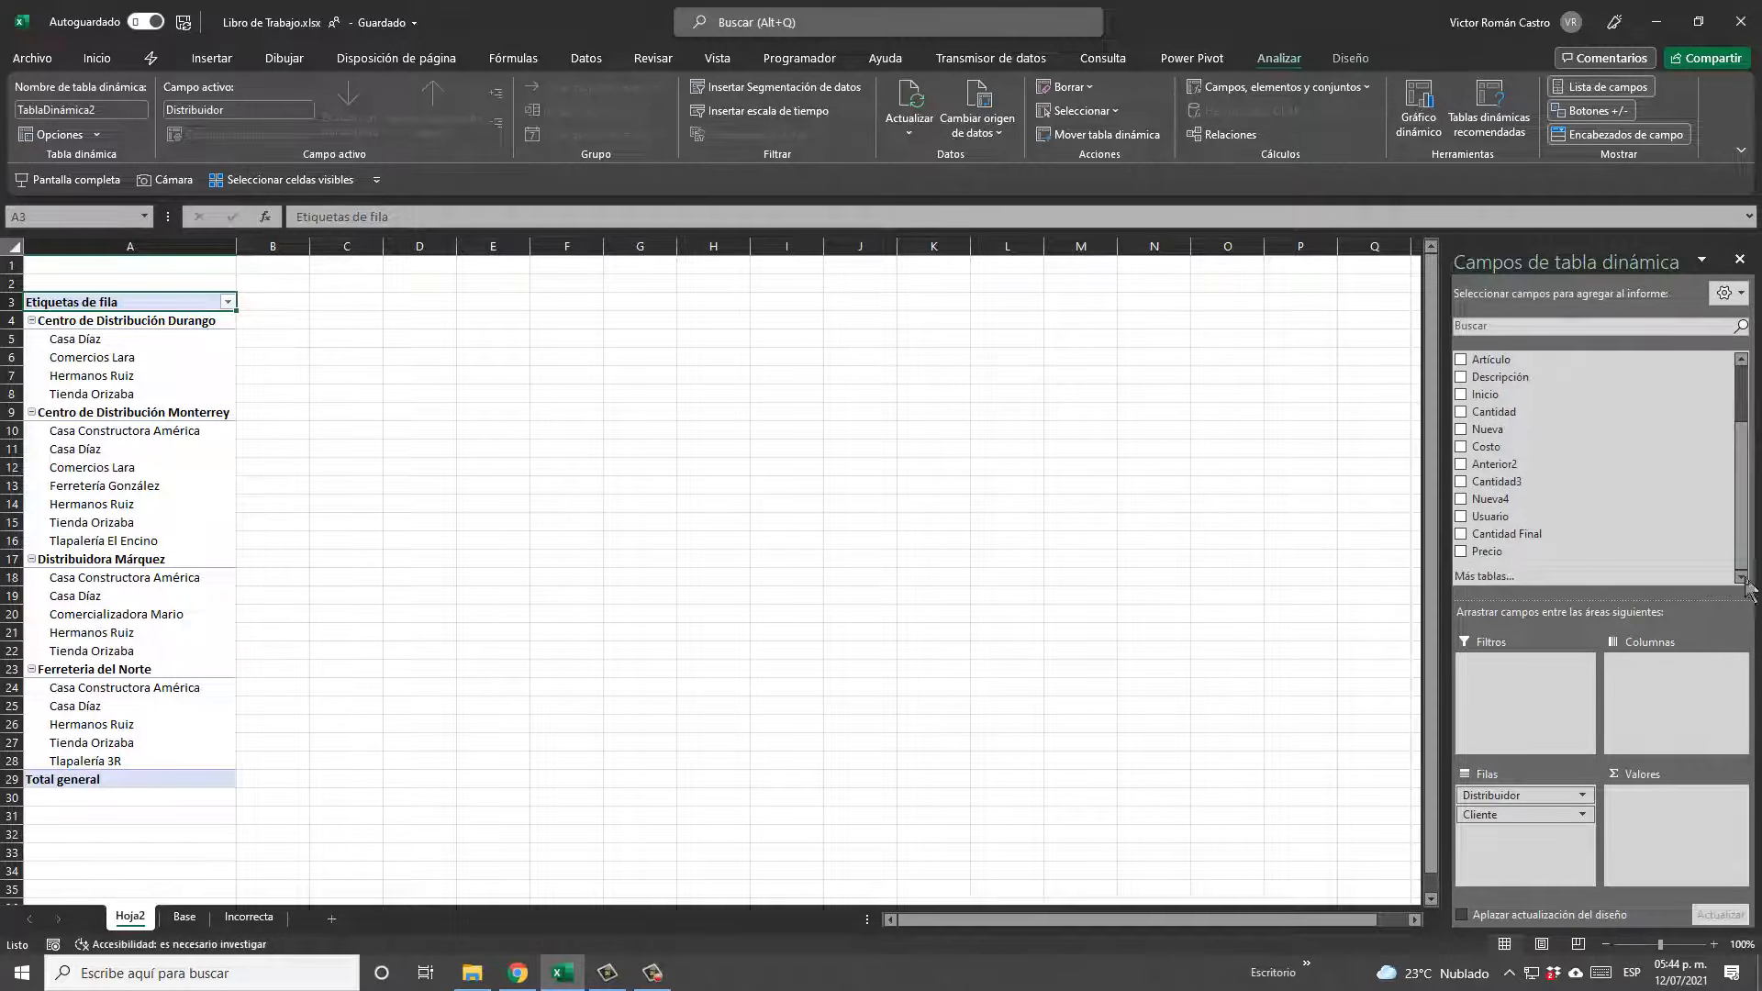
drag(1583, 560, 1674, 872)
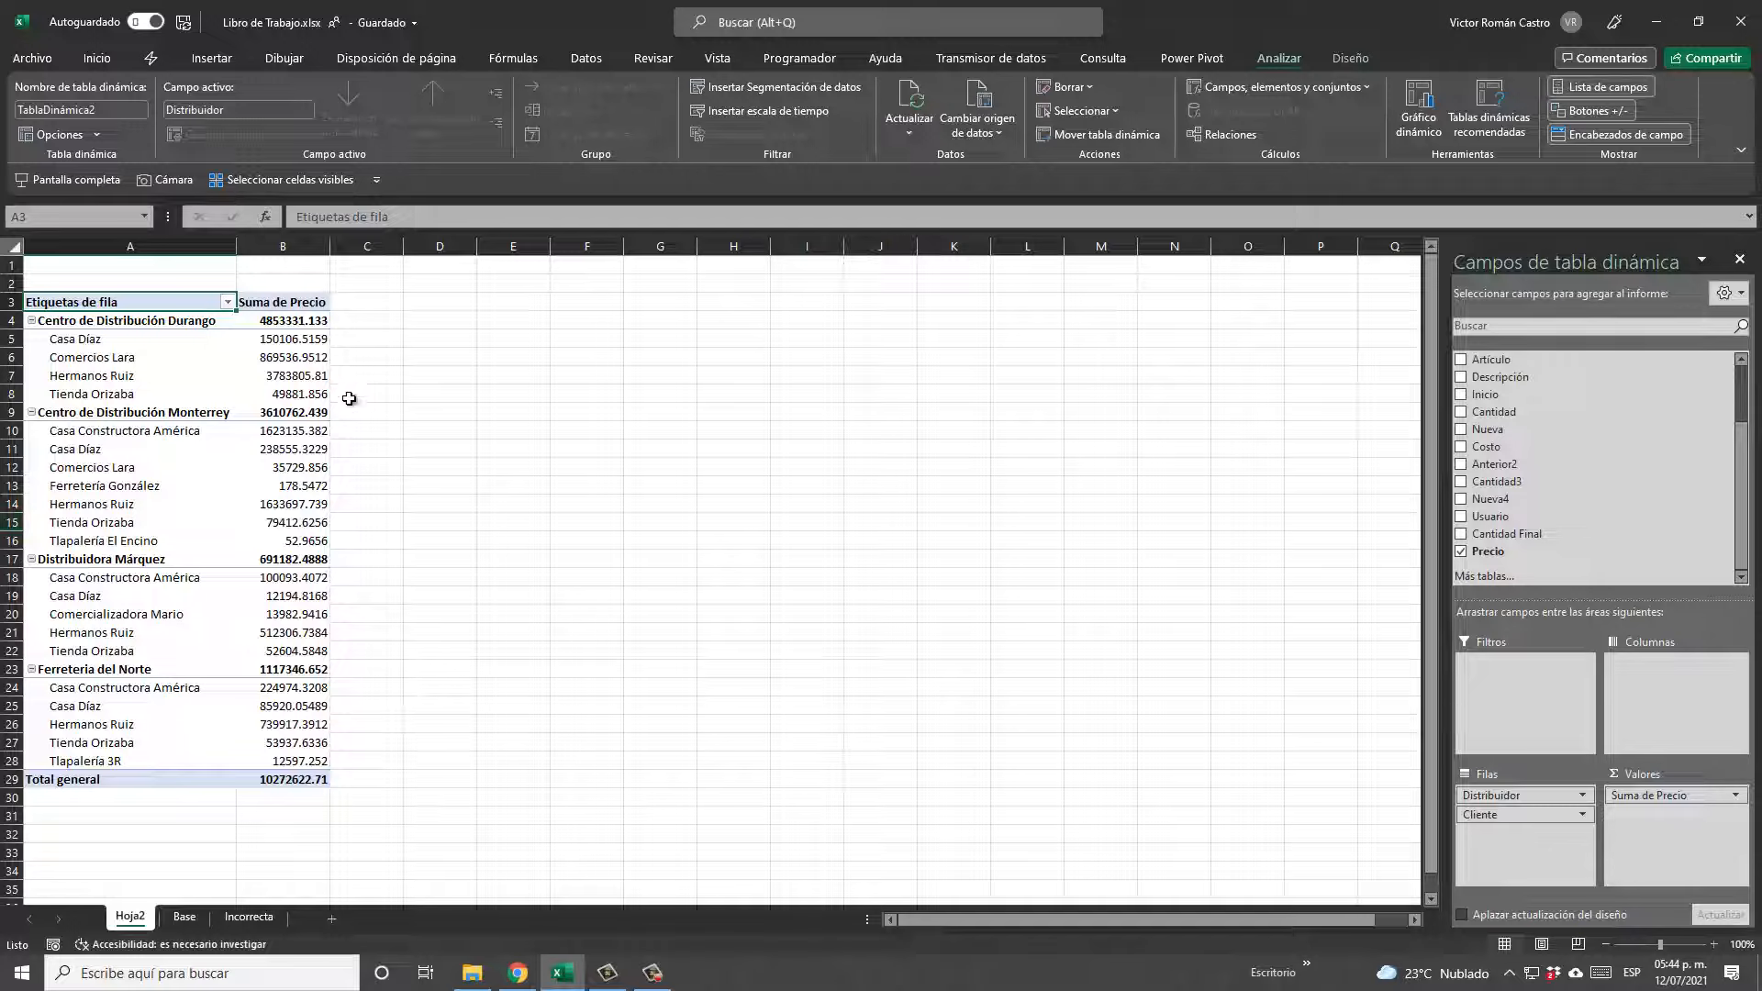
Format the pivot table's Suma de Precio values with thousands separators and two decimals.
drag(298, 323, 313, 782)
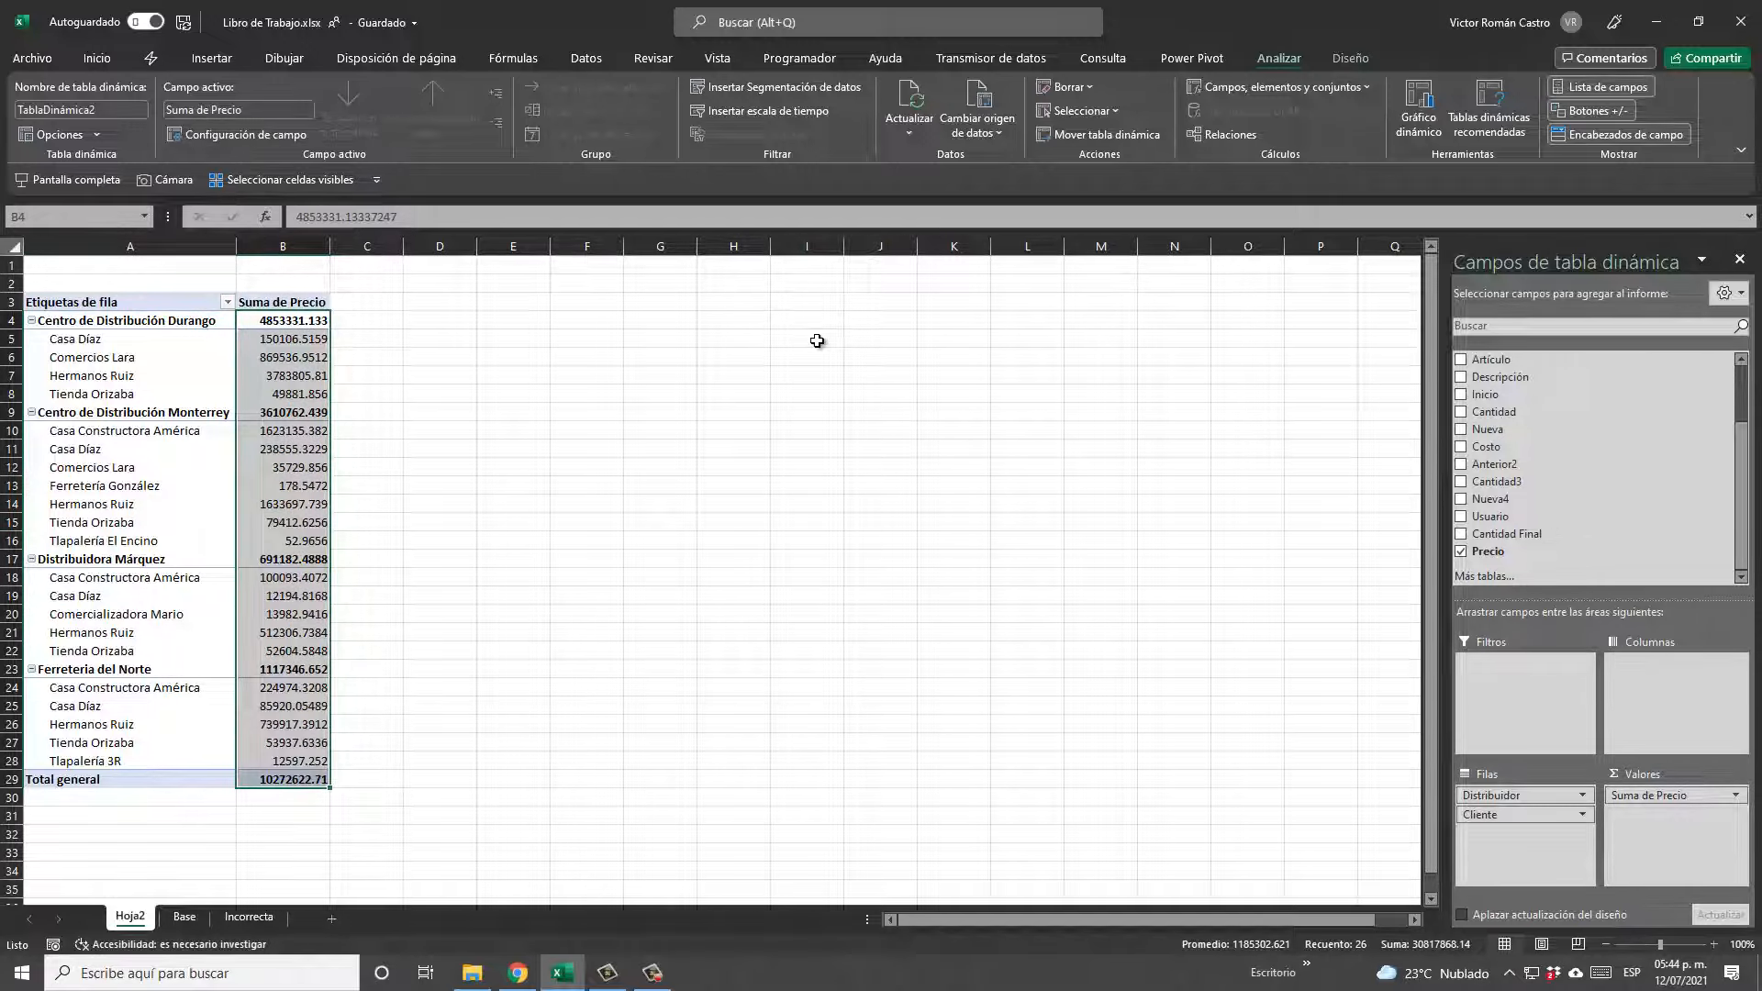
key(ctrl+shift+1)
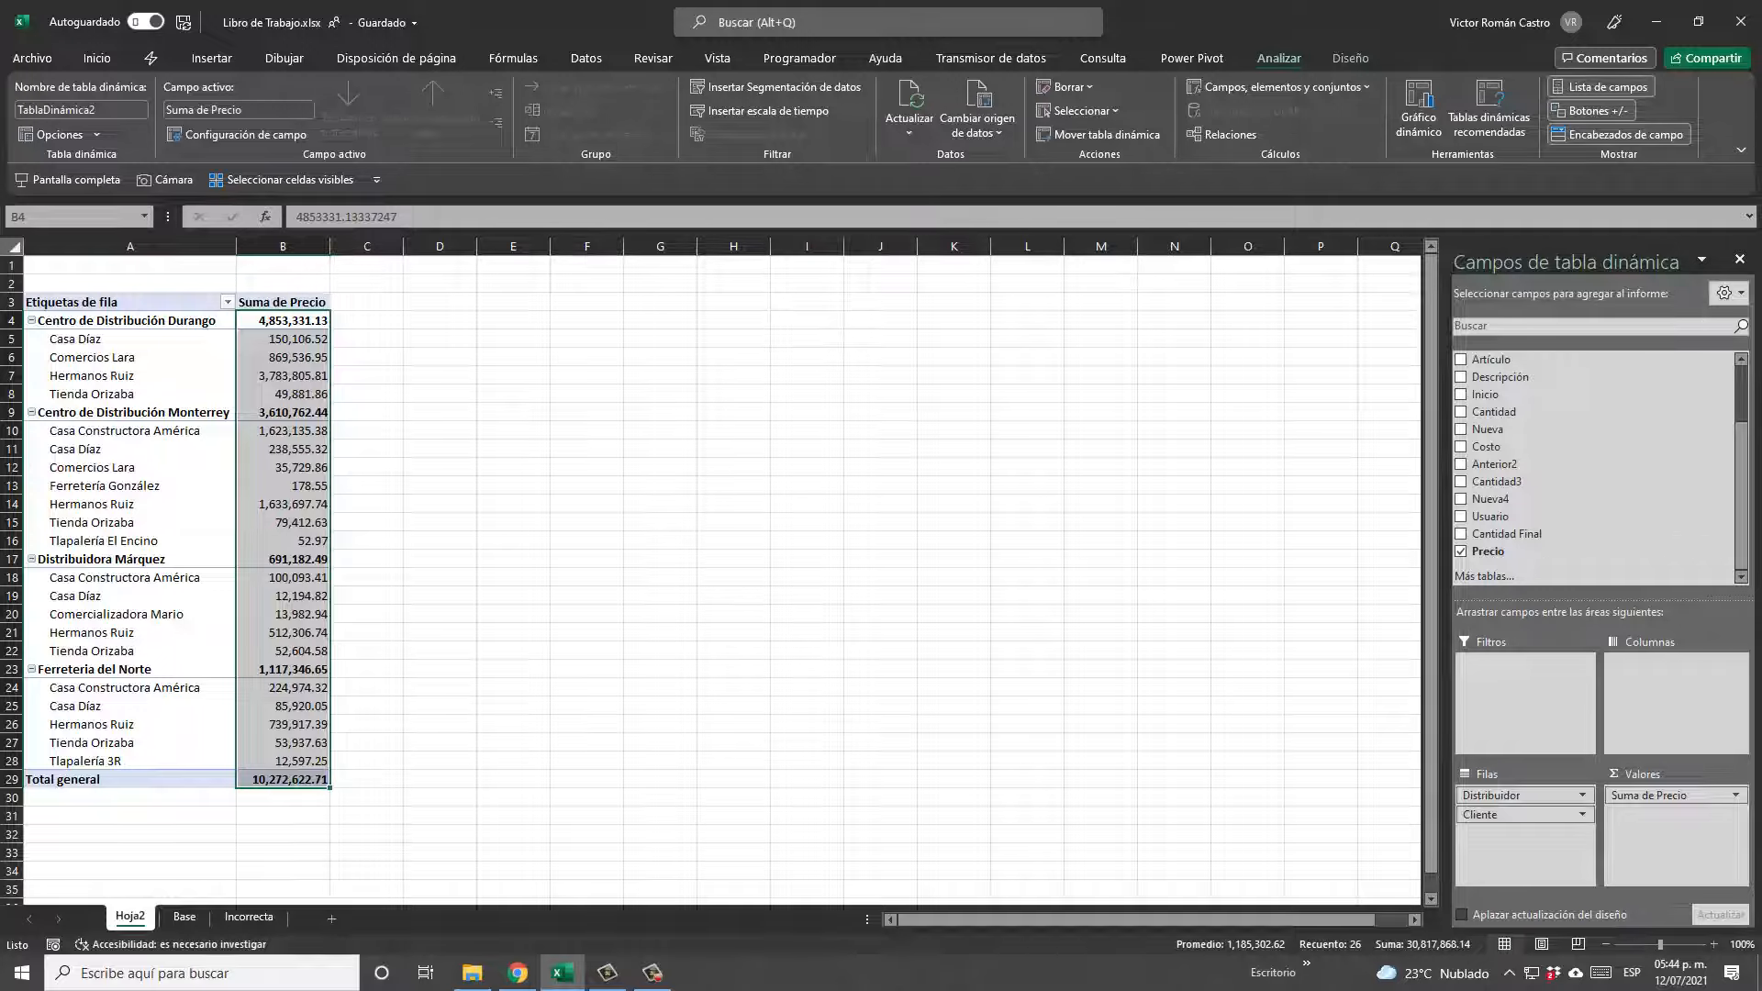
scroll(663, 548, up, 1)
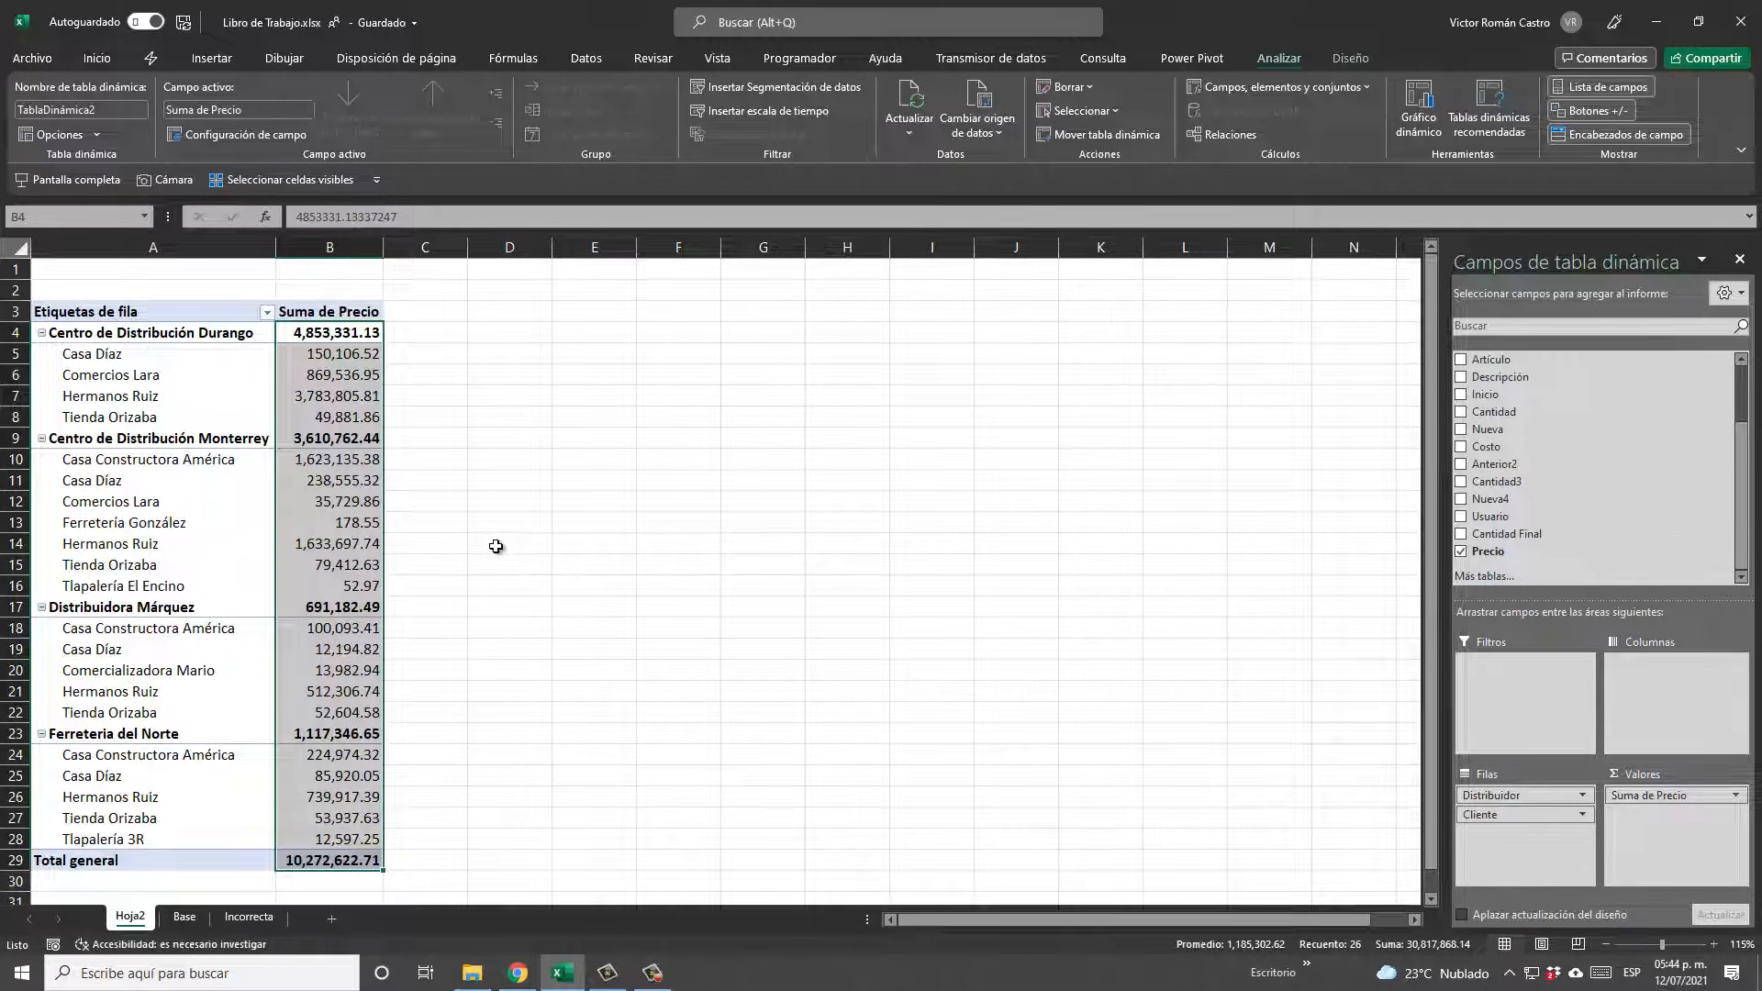
scroll(493, 545, down, 4)
scroll(494, 546, up, 4)
Look over the Incorrecta and Base sheets and save the workbook.
click(184, 918)
click(252, 919)
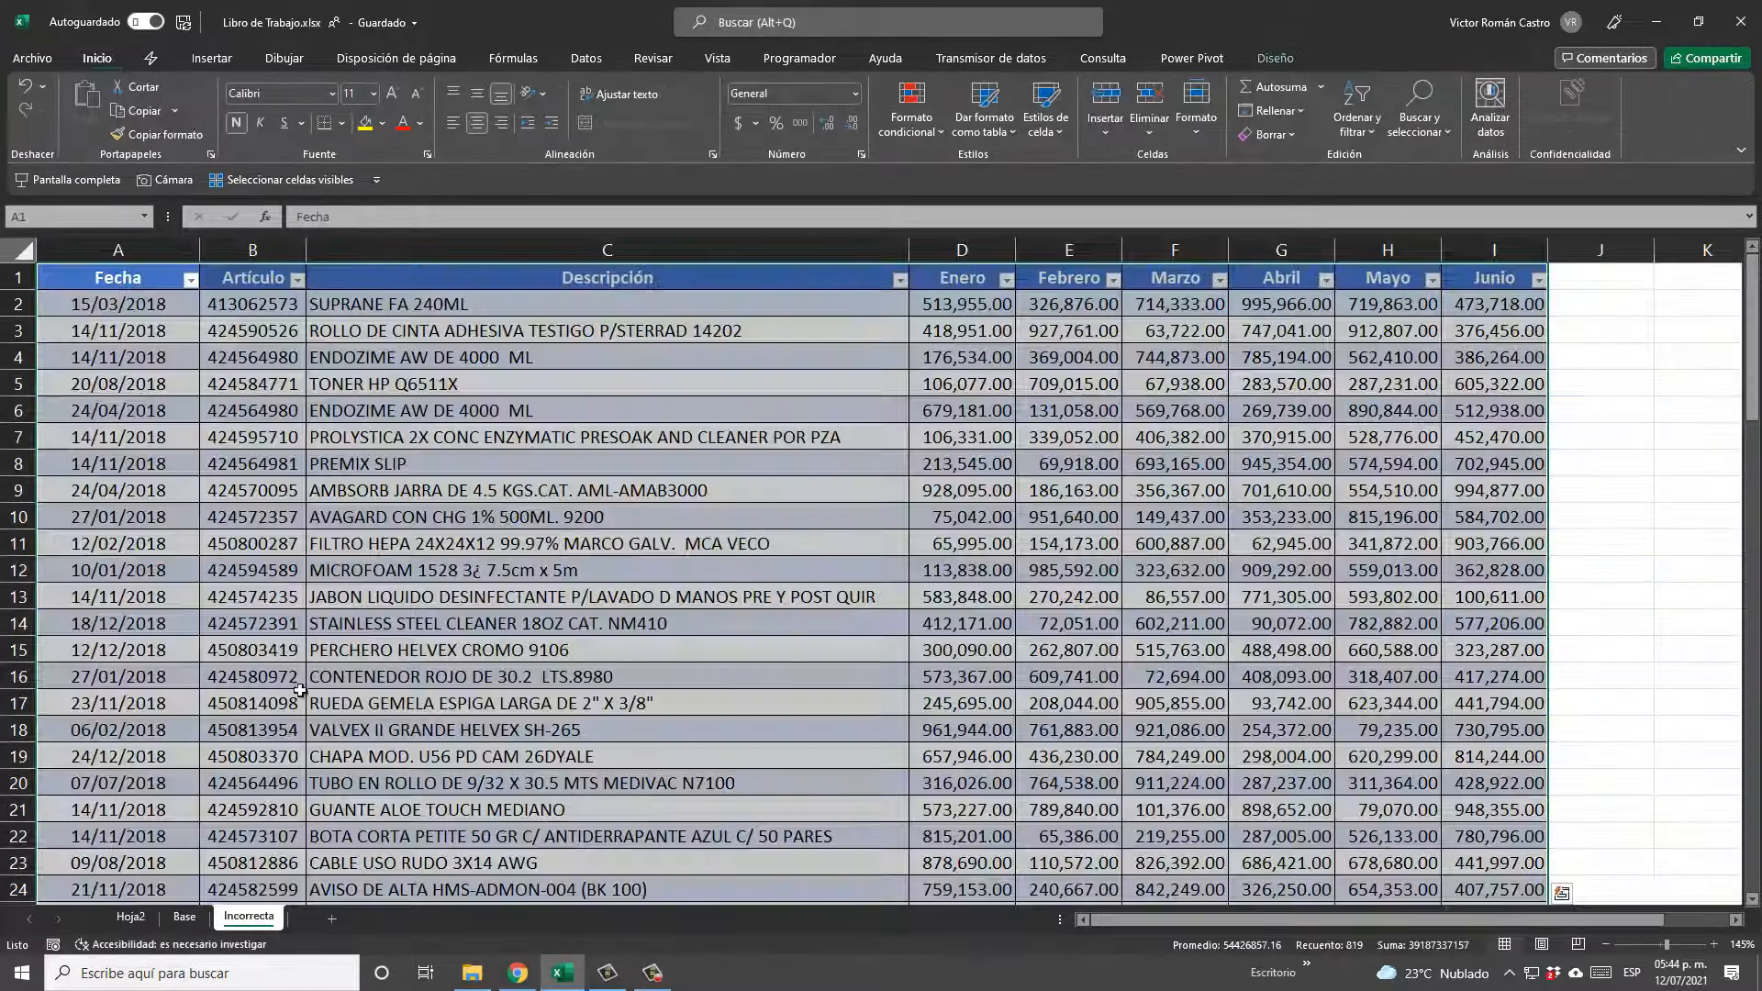
click(183, 919)
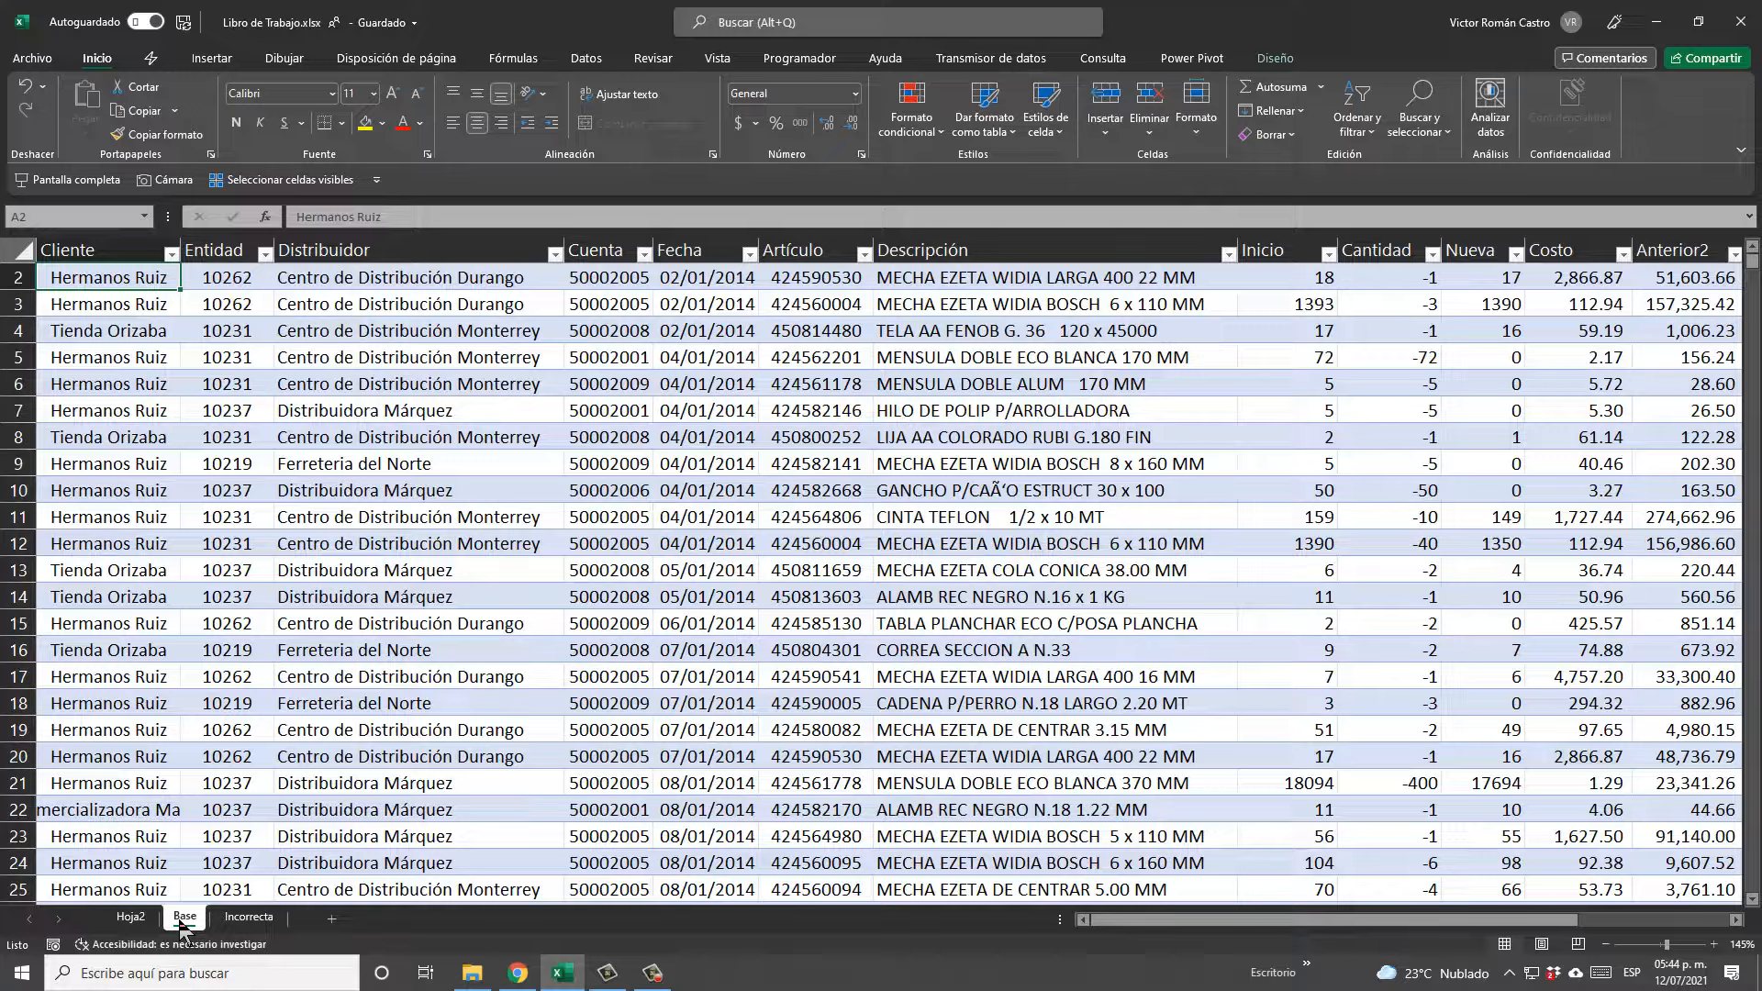
click(206, 836)
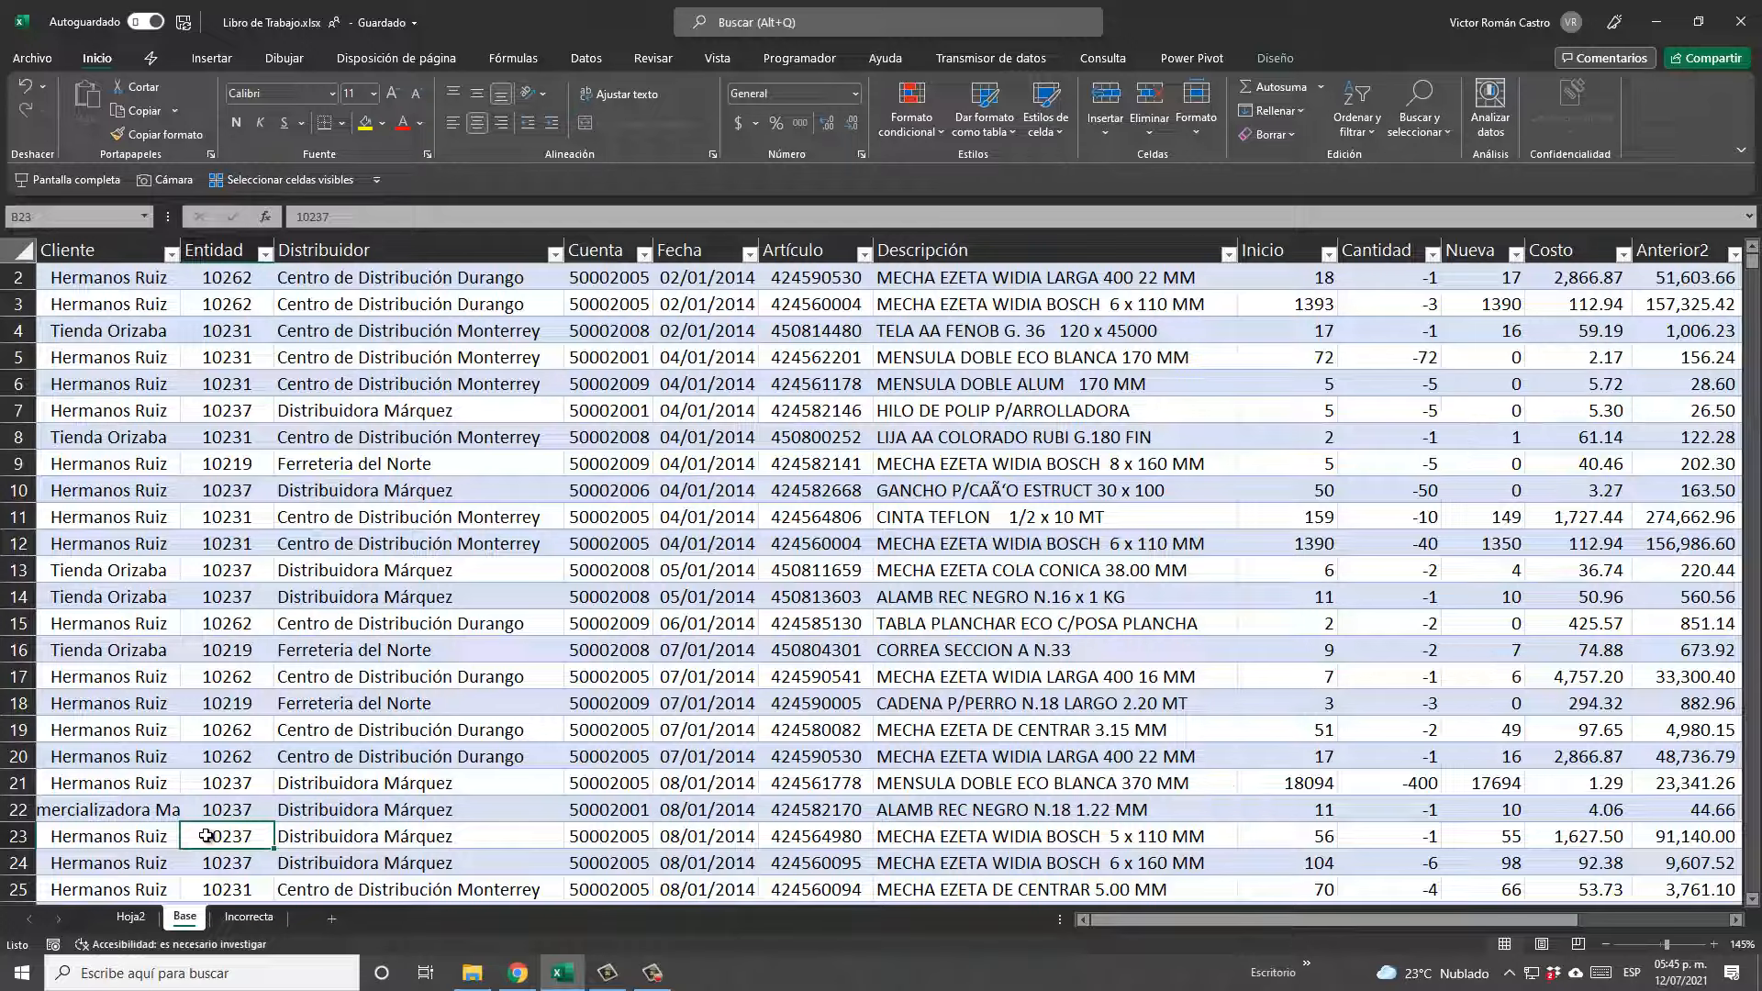
key(ctrl+s)
Clear the pivot table from Hoja2 and delete that sheet permanently.
click(129, 917)
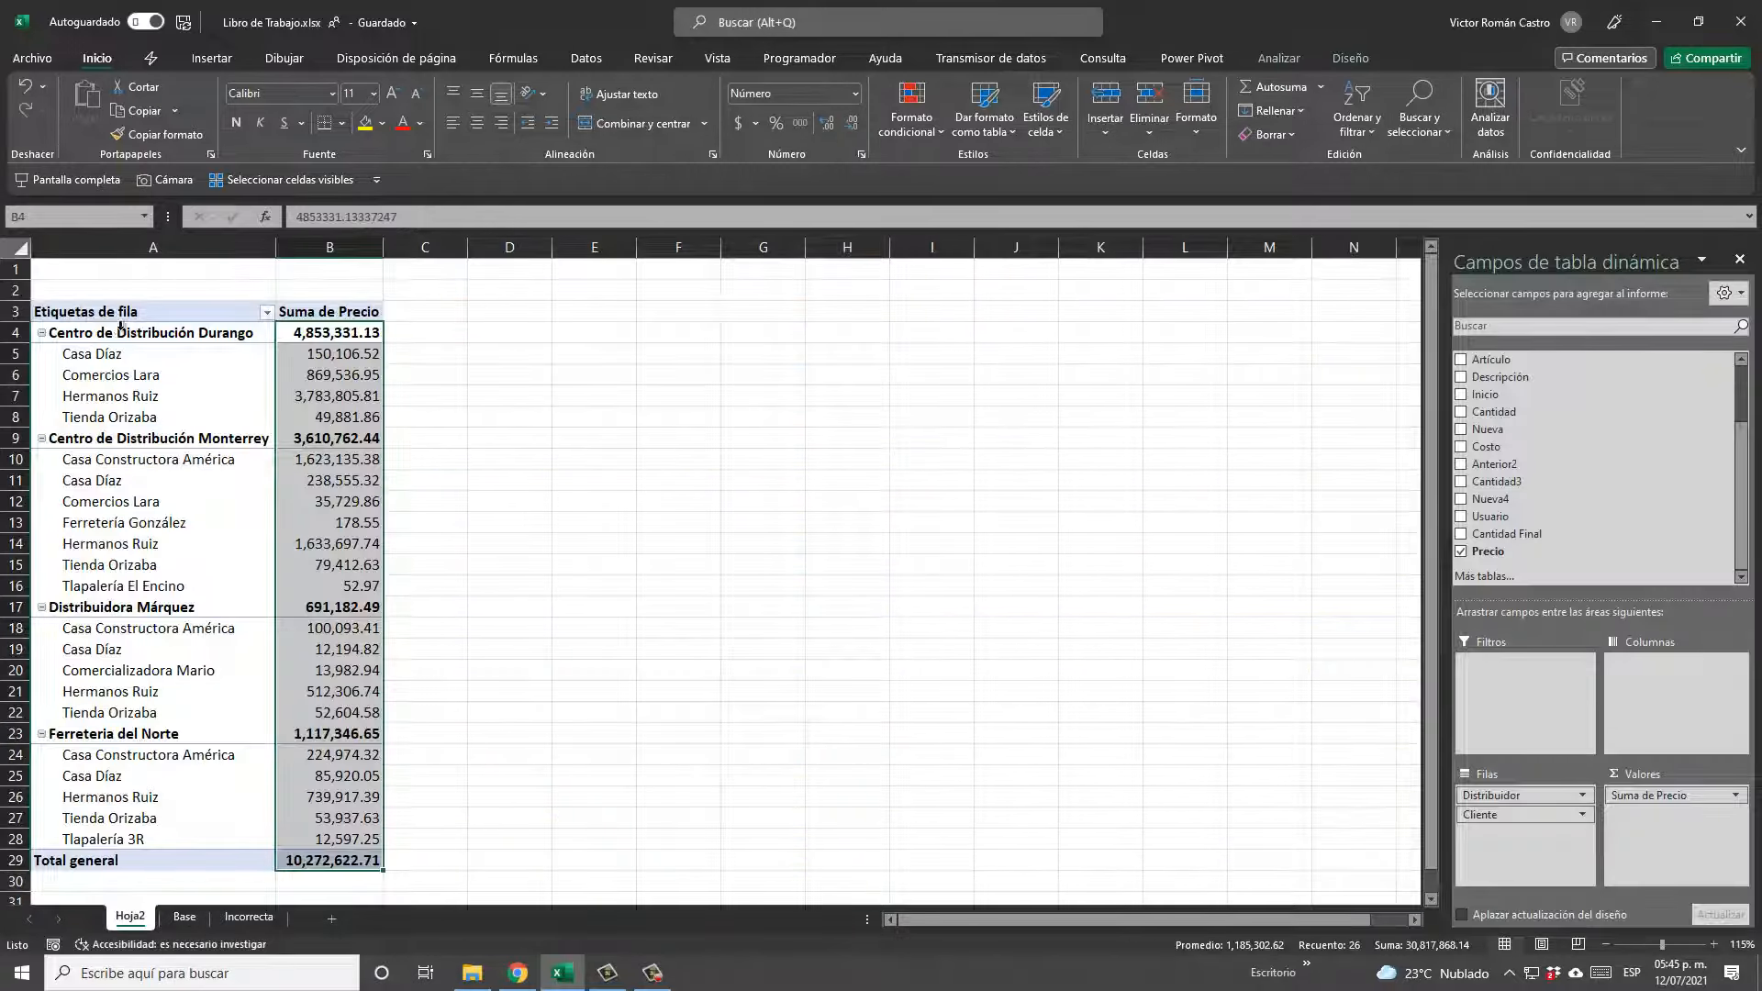
drag(120, 317, 301, 861)
key(Delete)
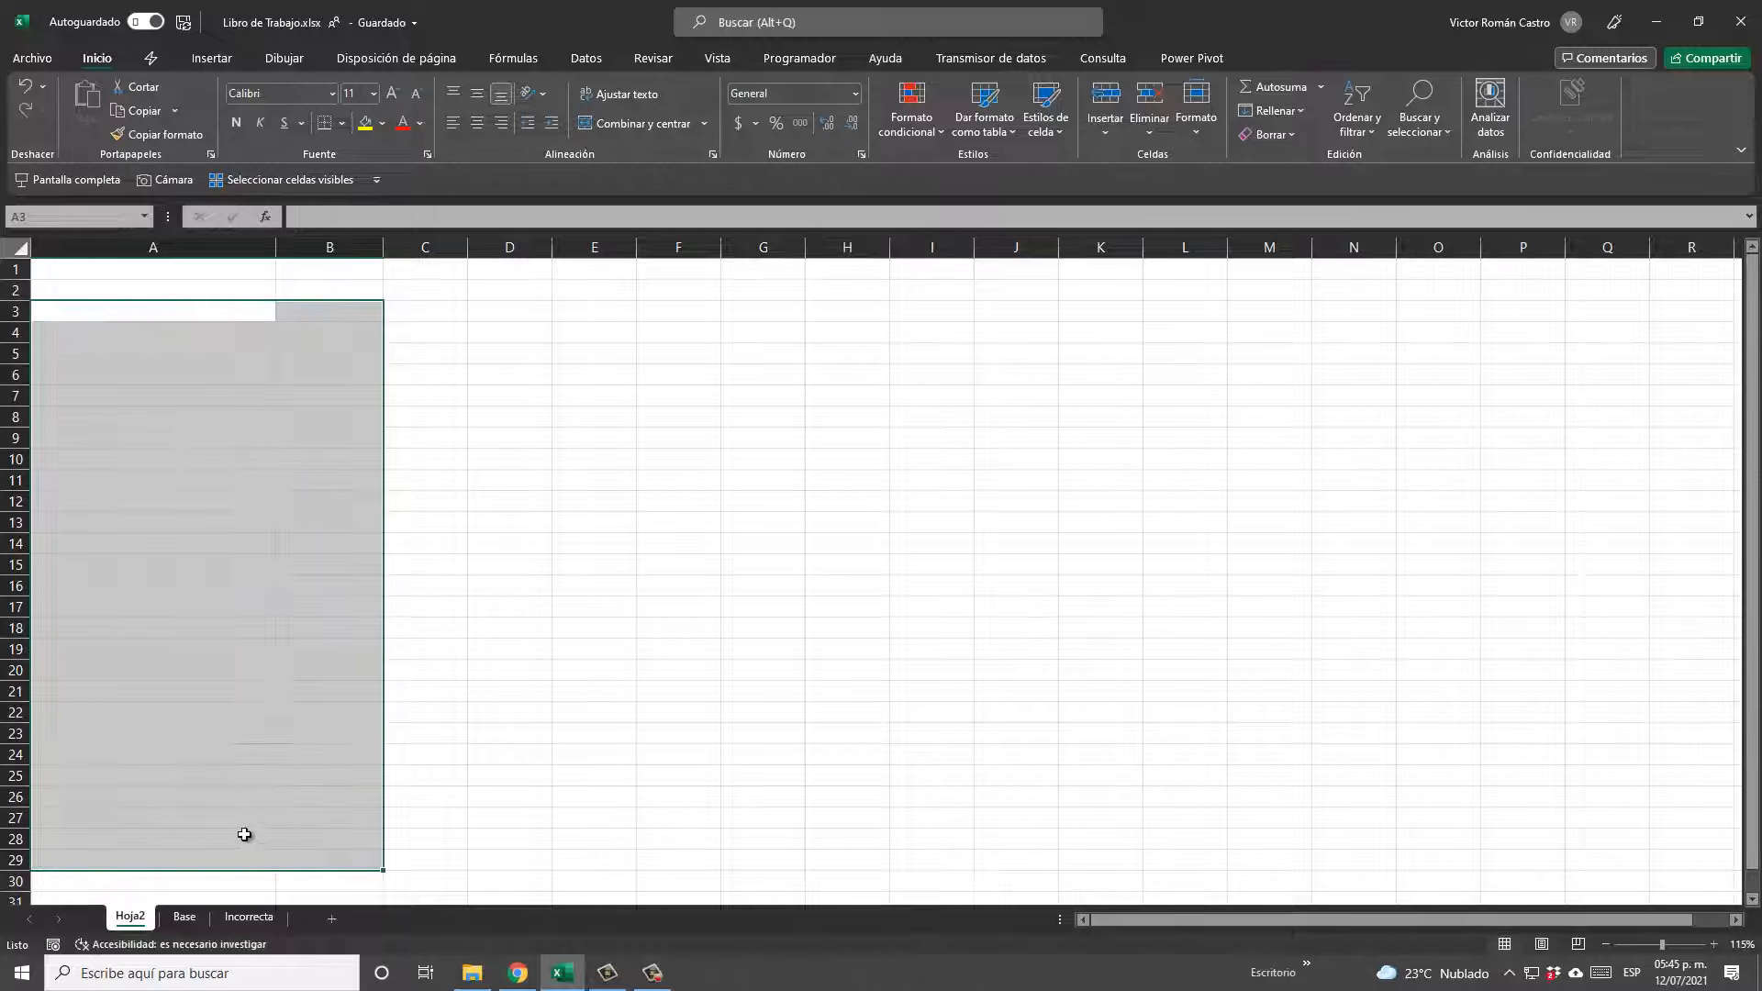
right_click(138, 917)
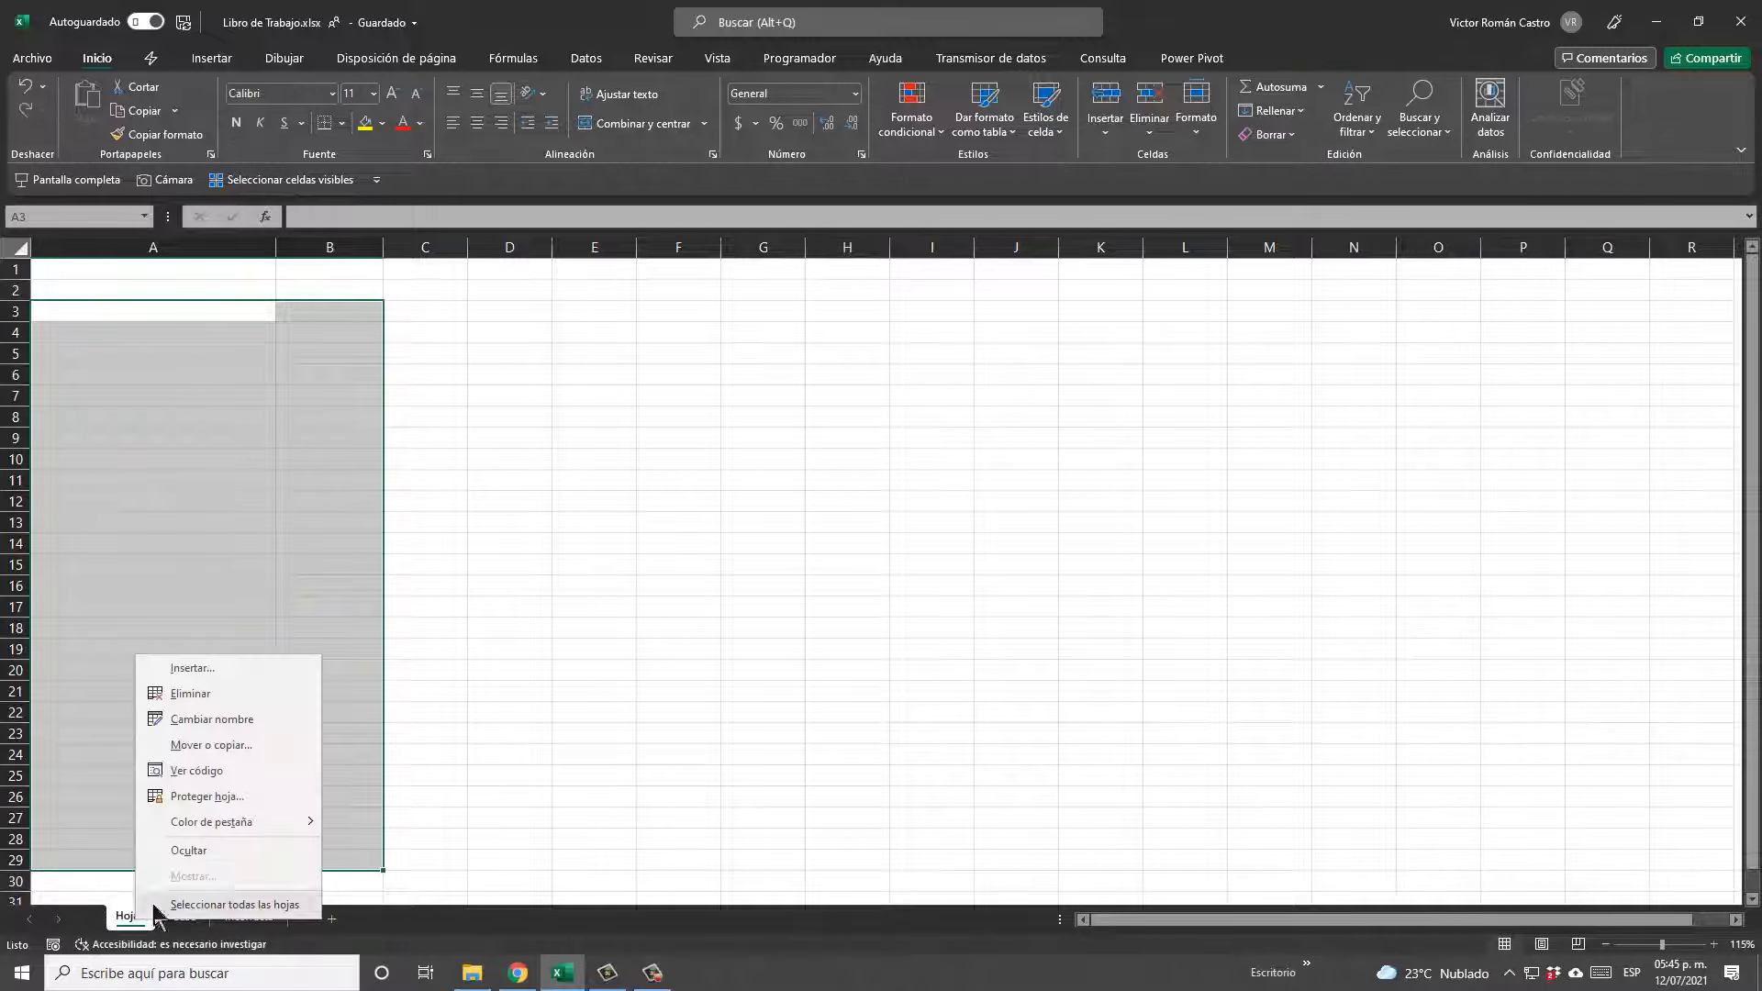
click(237, 695)
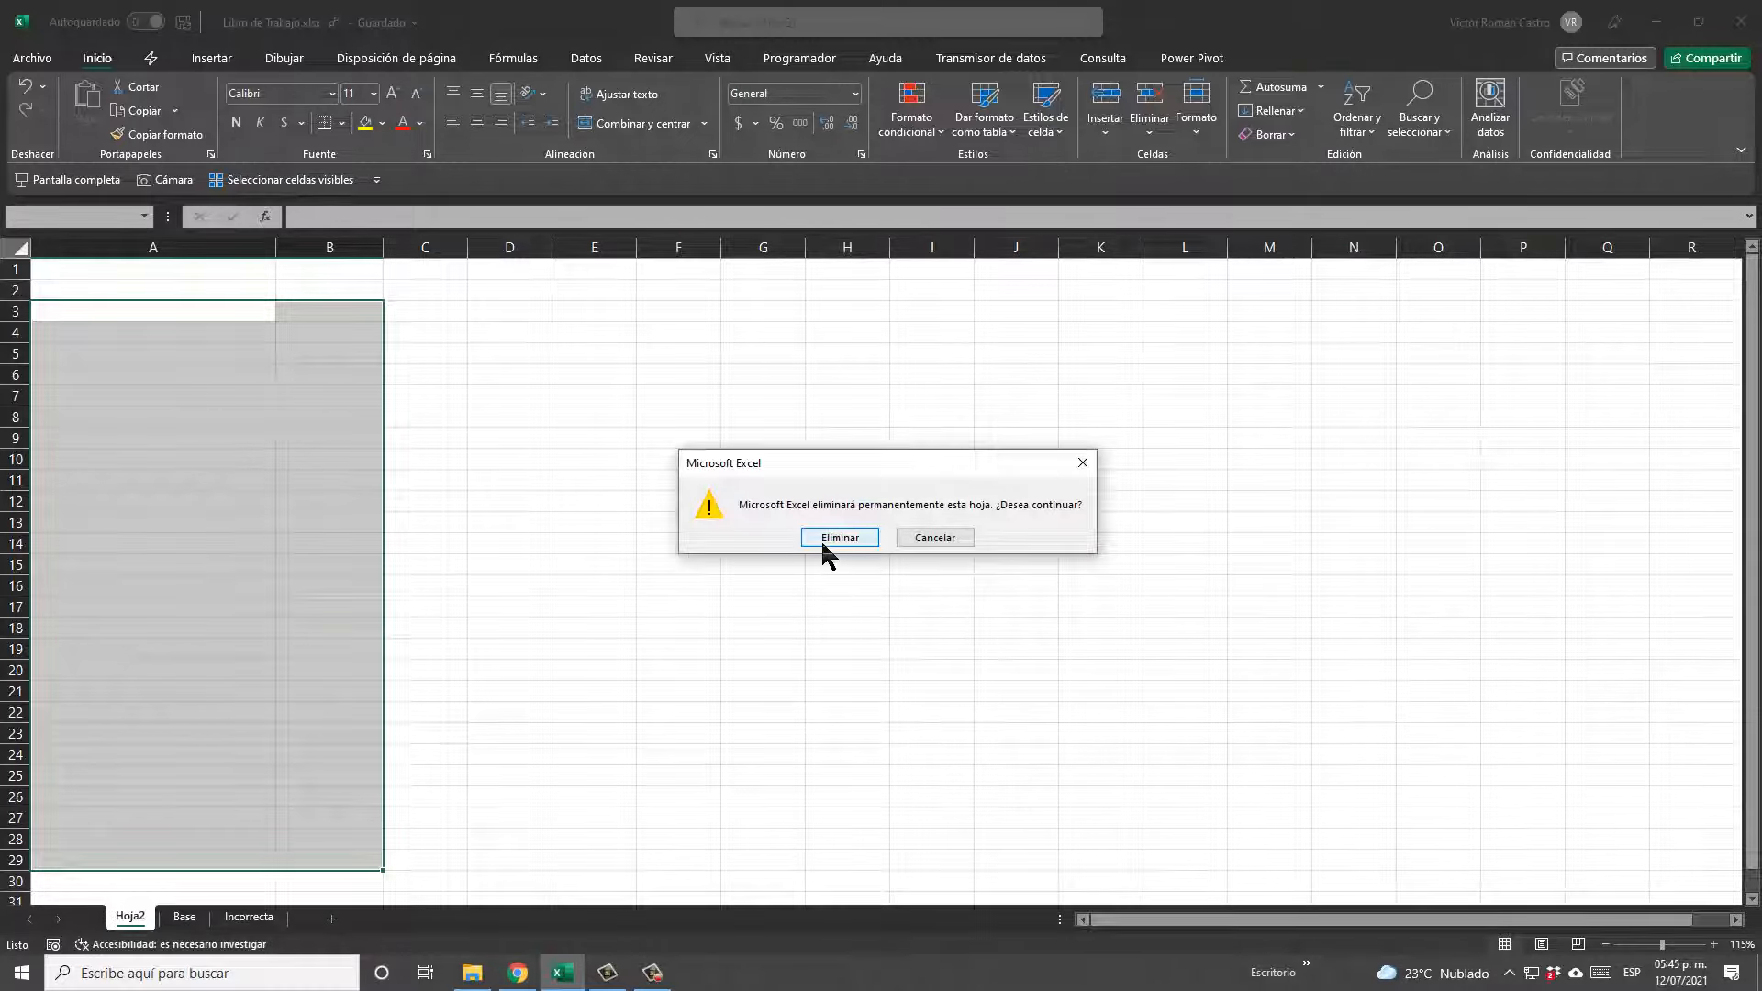
click(822, 543)
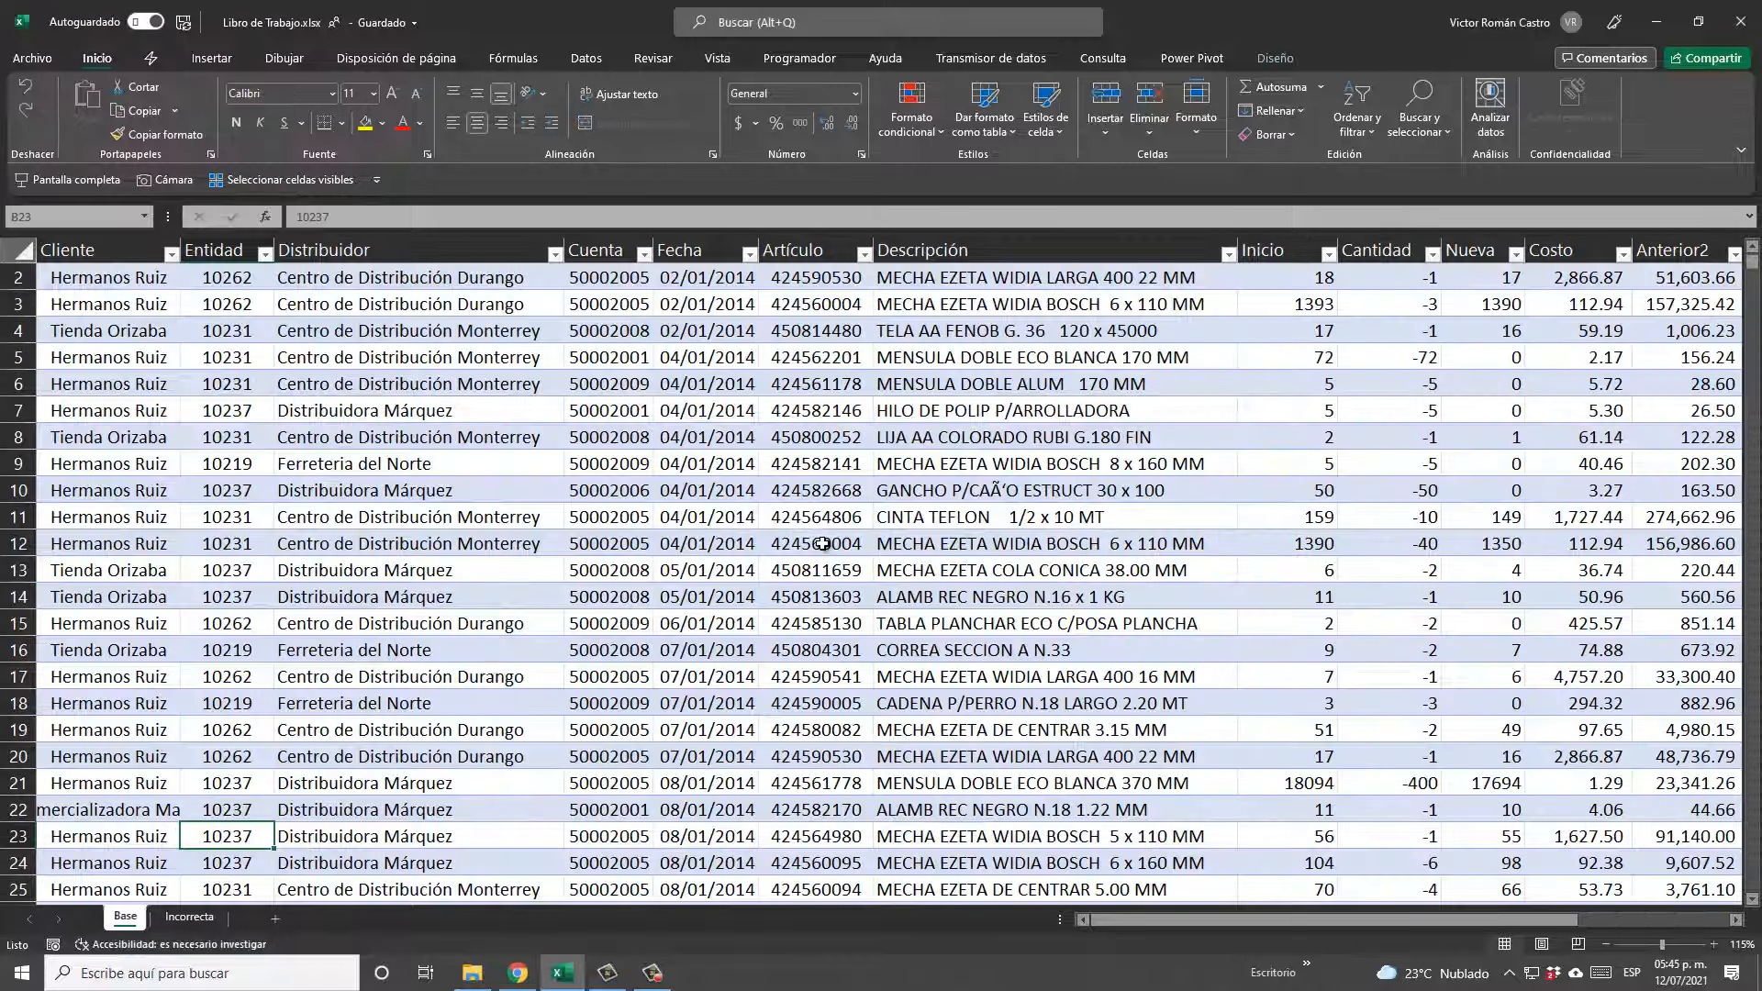
Load the Base sheet's table into the Power Query Editor and look across its columns.
click(246, 464)
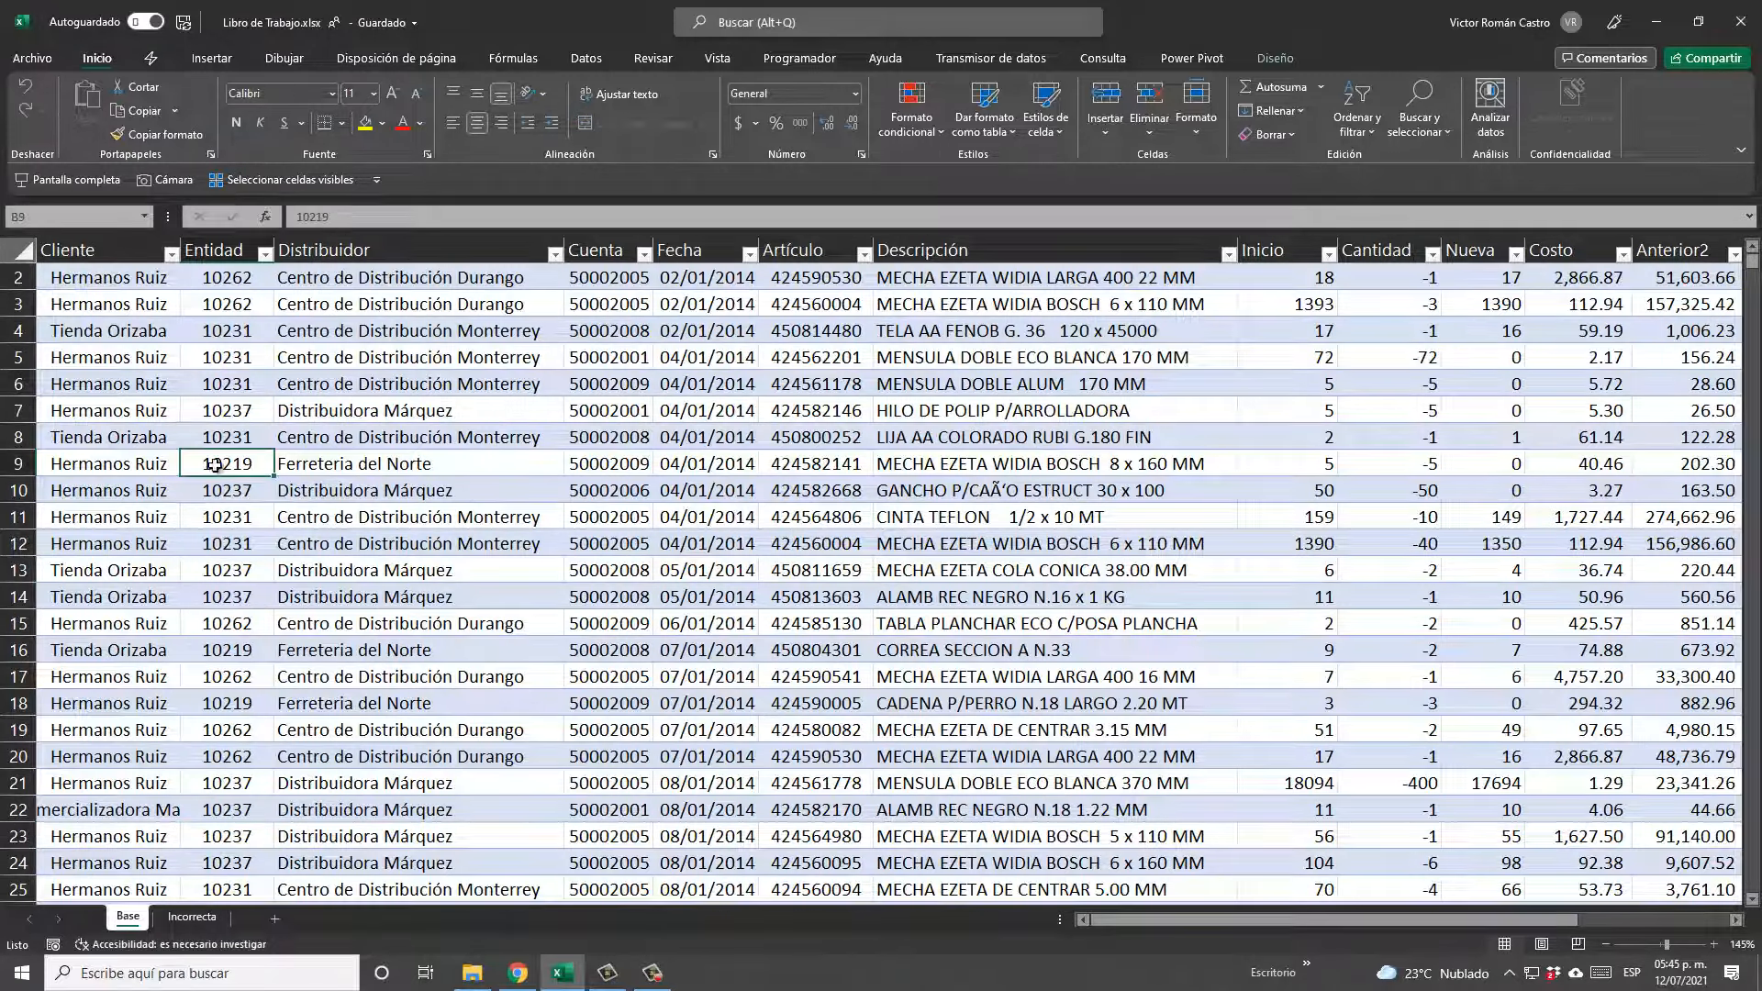
click(577, 66)
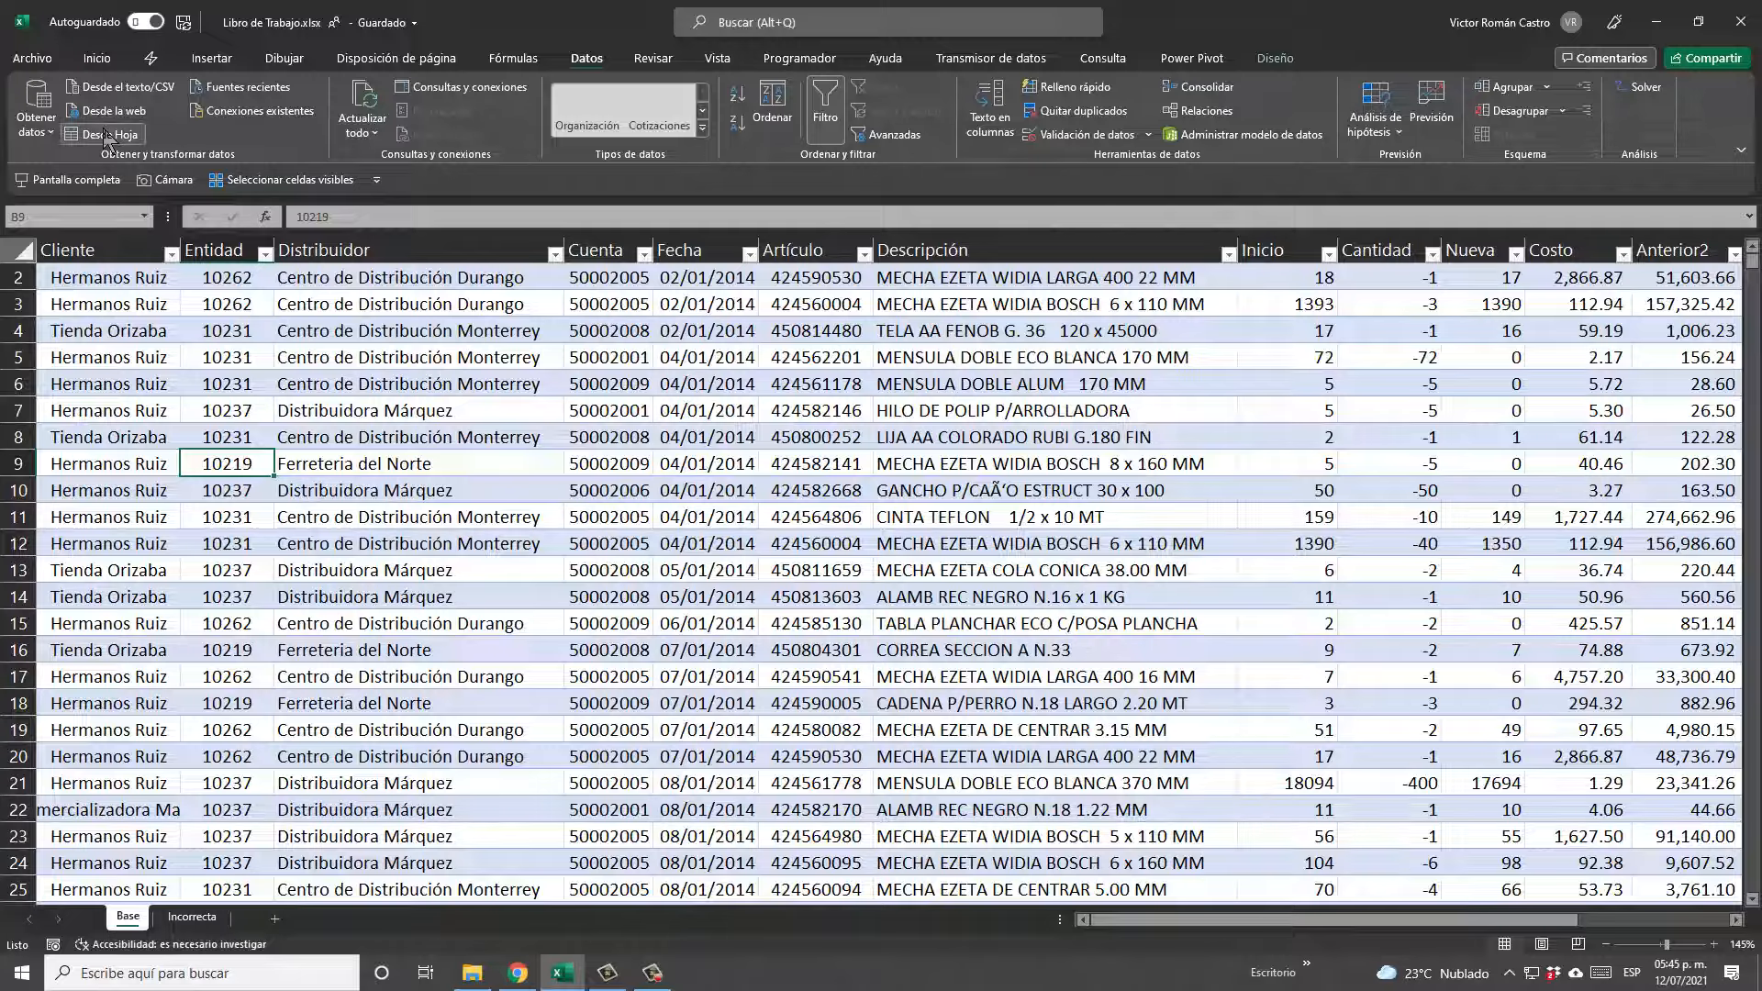
click(135, 138)
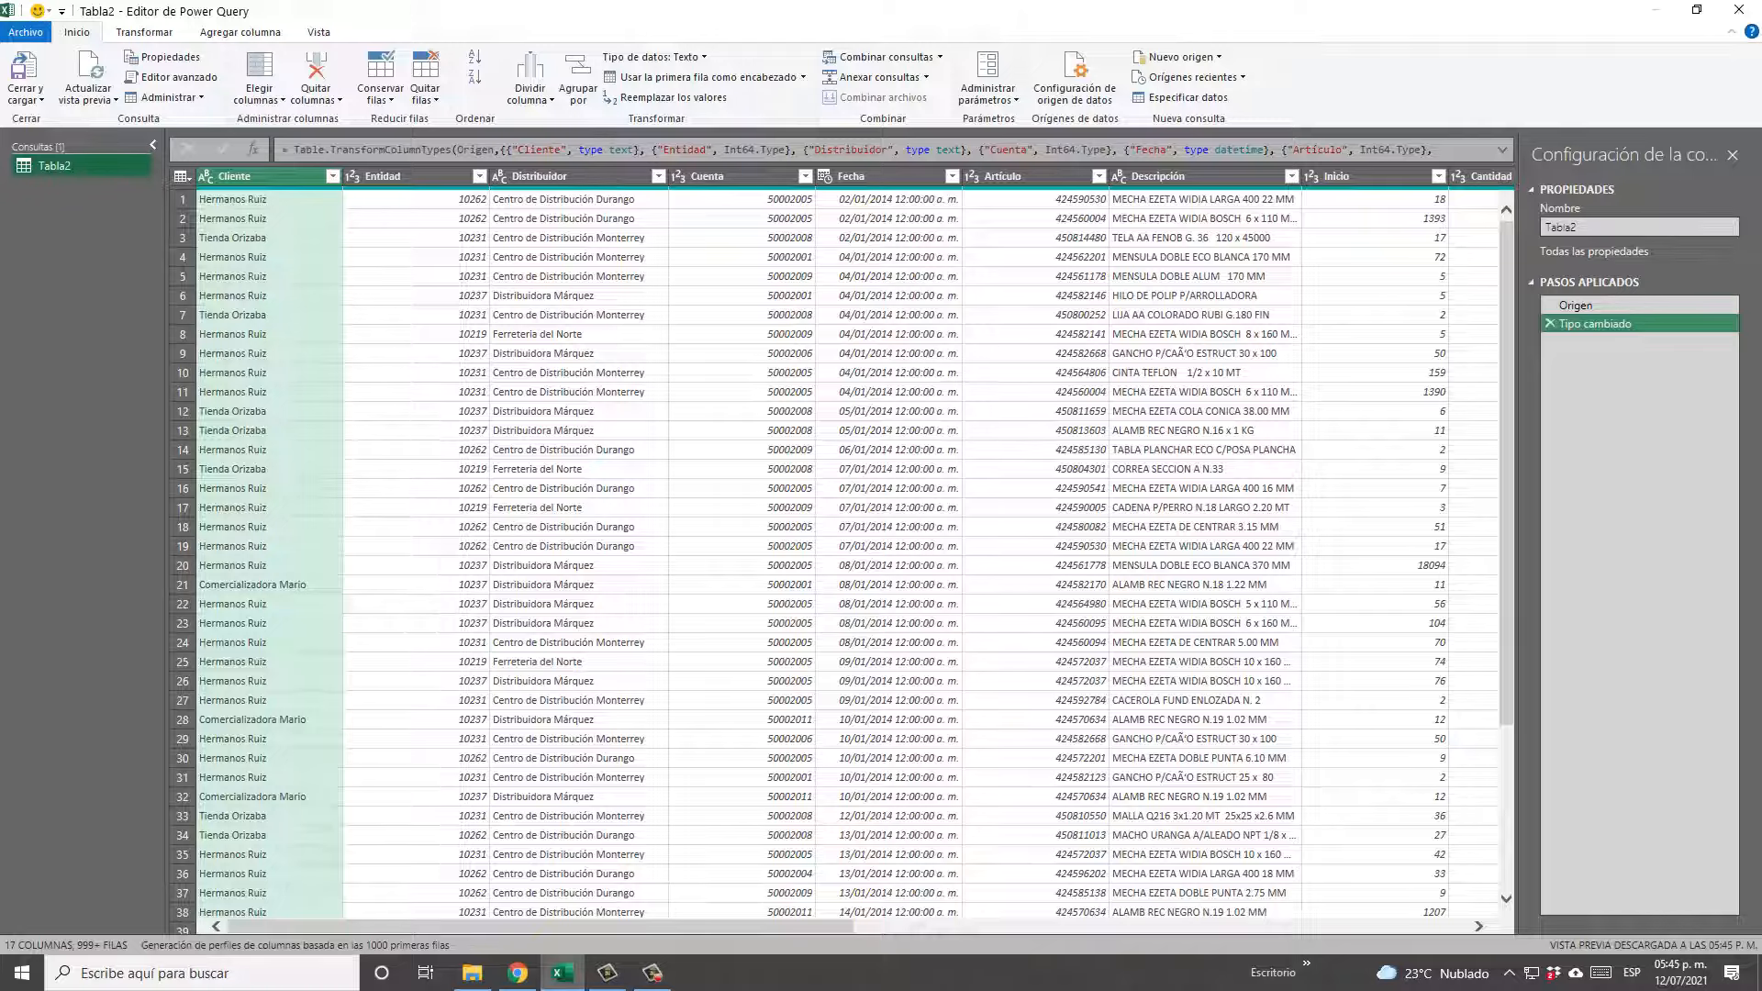
drag(781, 925, 474, 892)
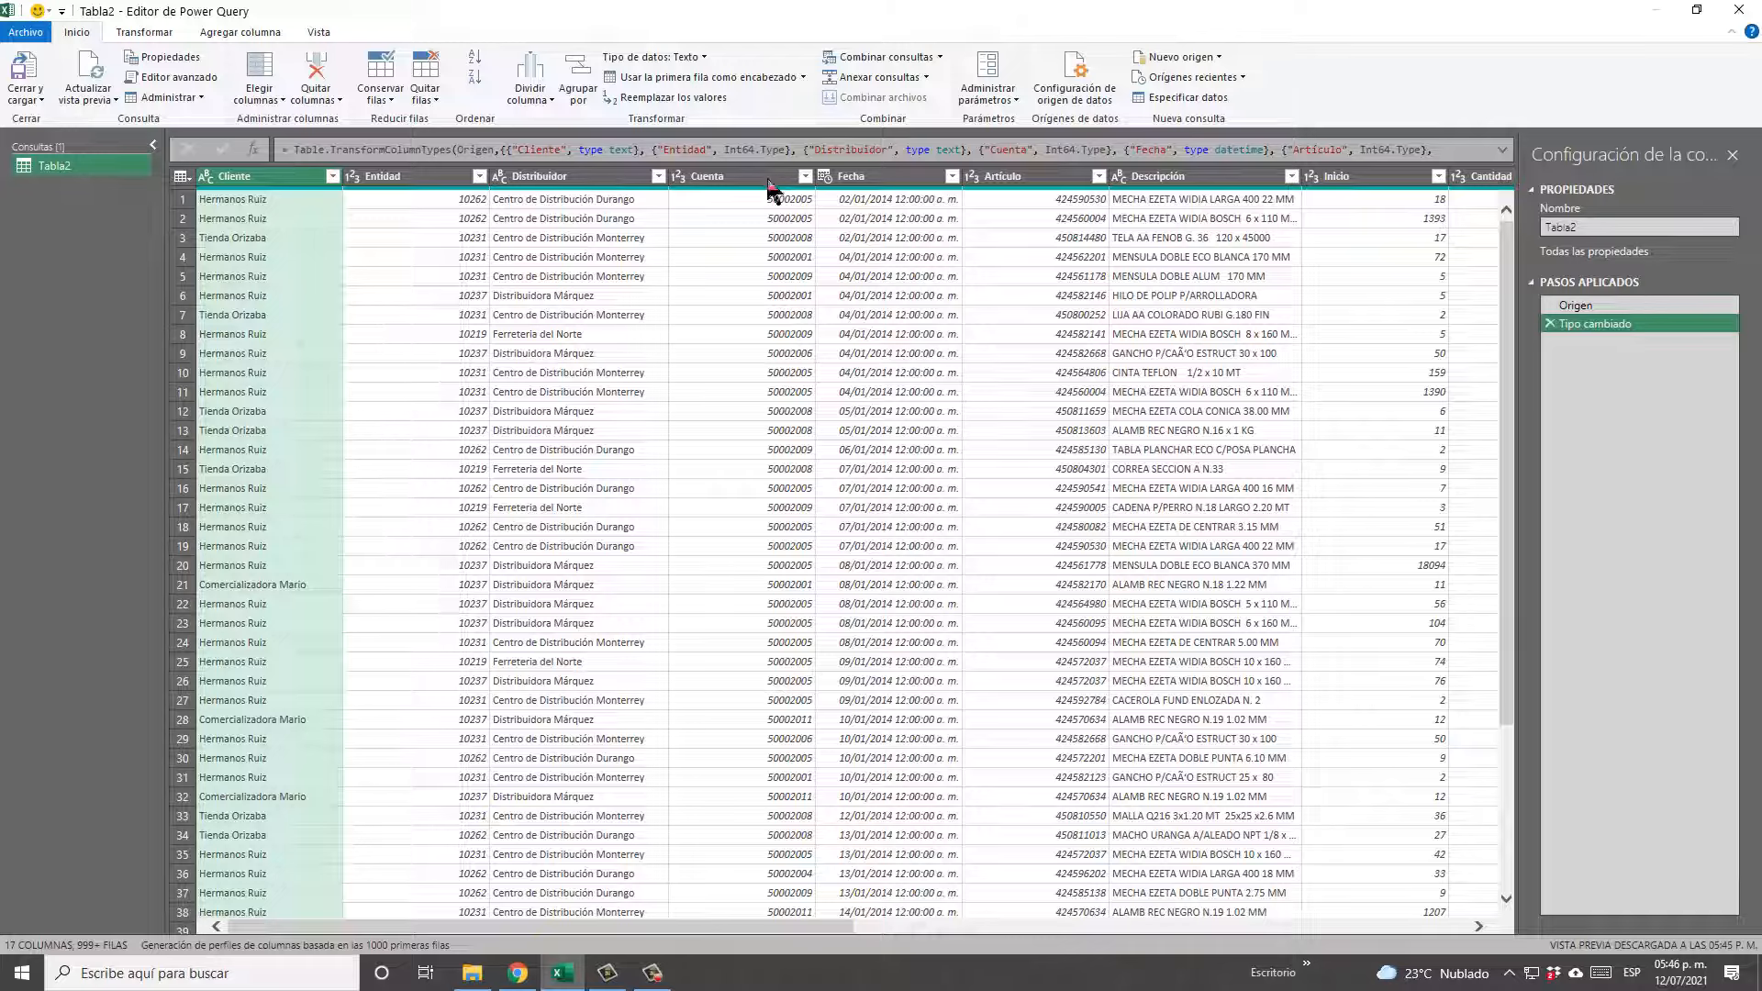
Start a basic Group By on Distribuidor and name the new column Ventas Dist.
click(588, 73)
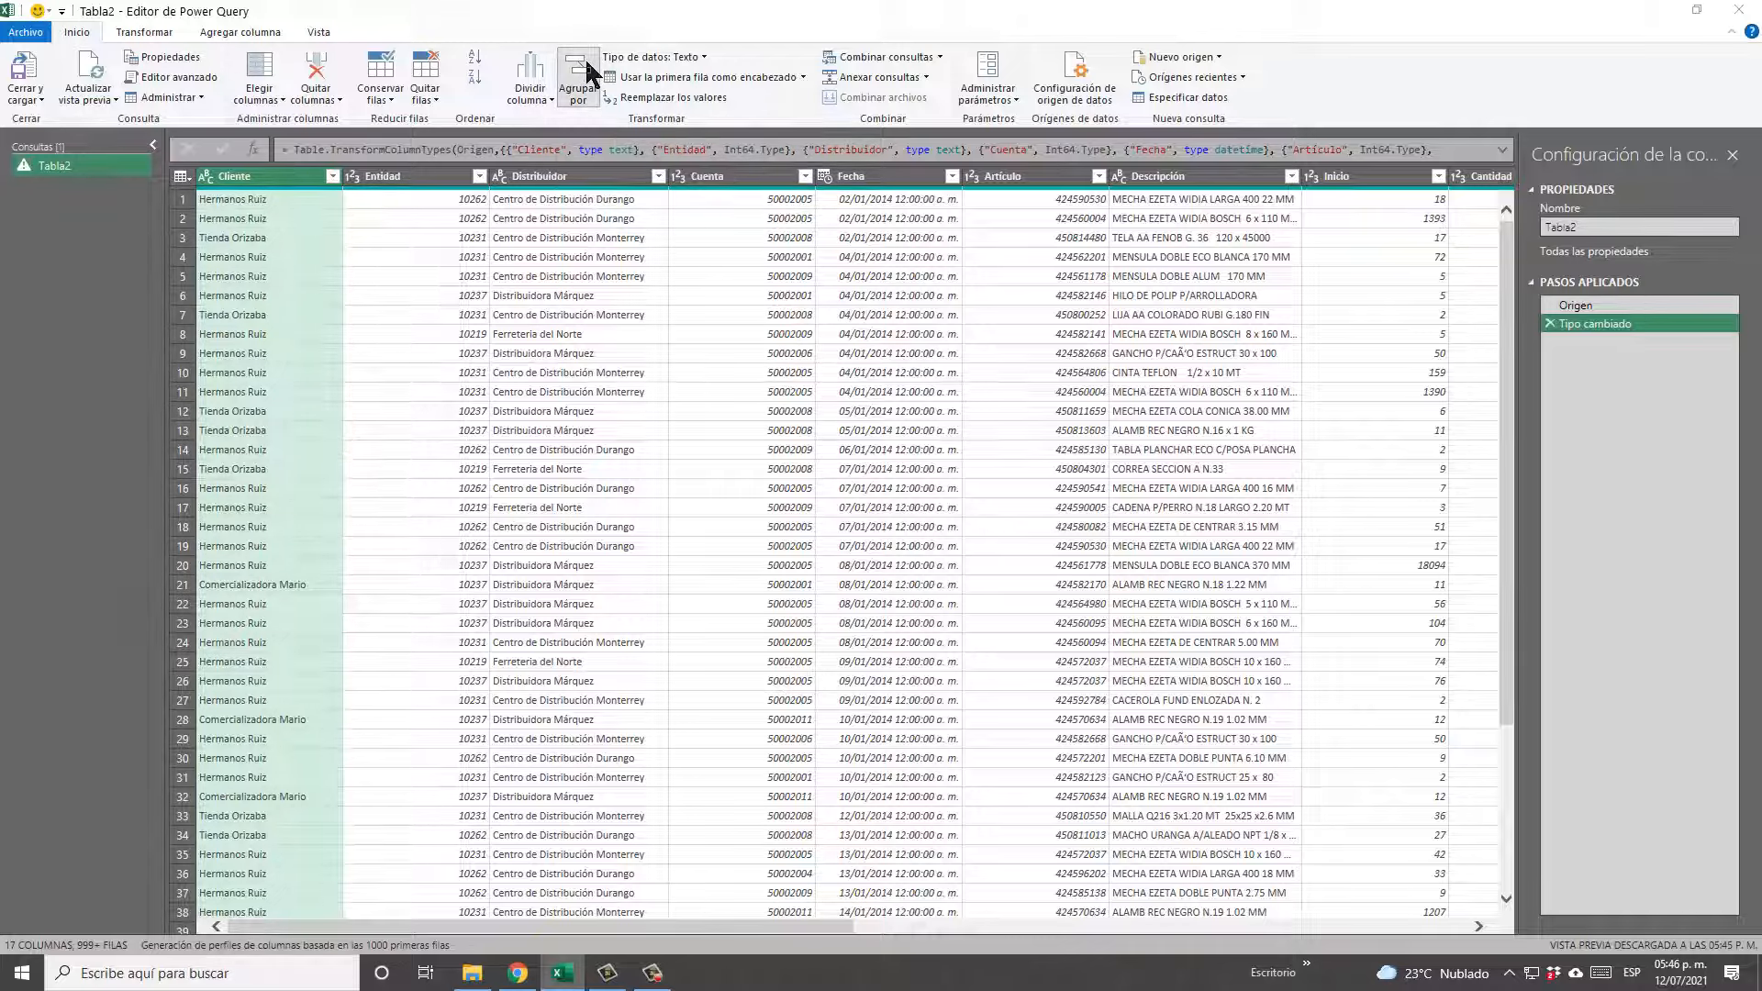
drag(824, 337, 1188, 459)
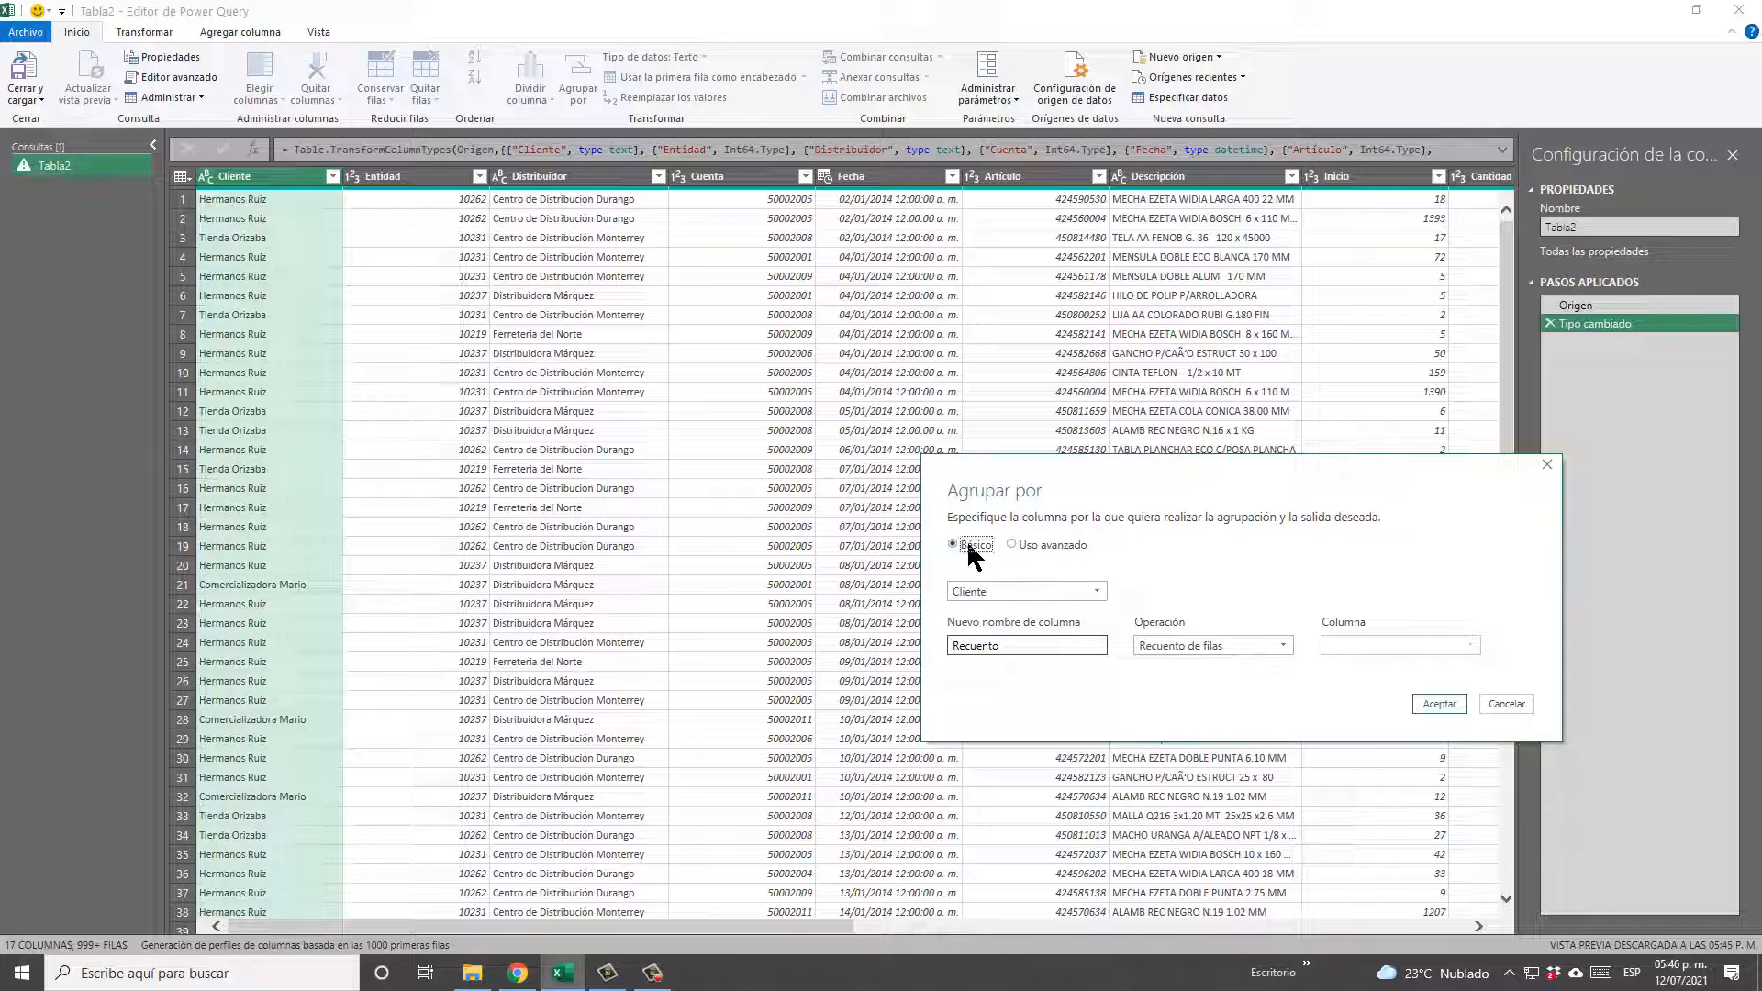
click(1092, 593)
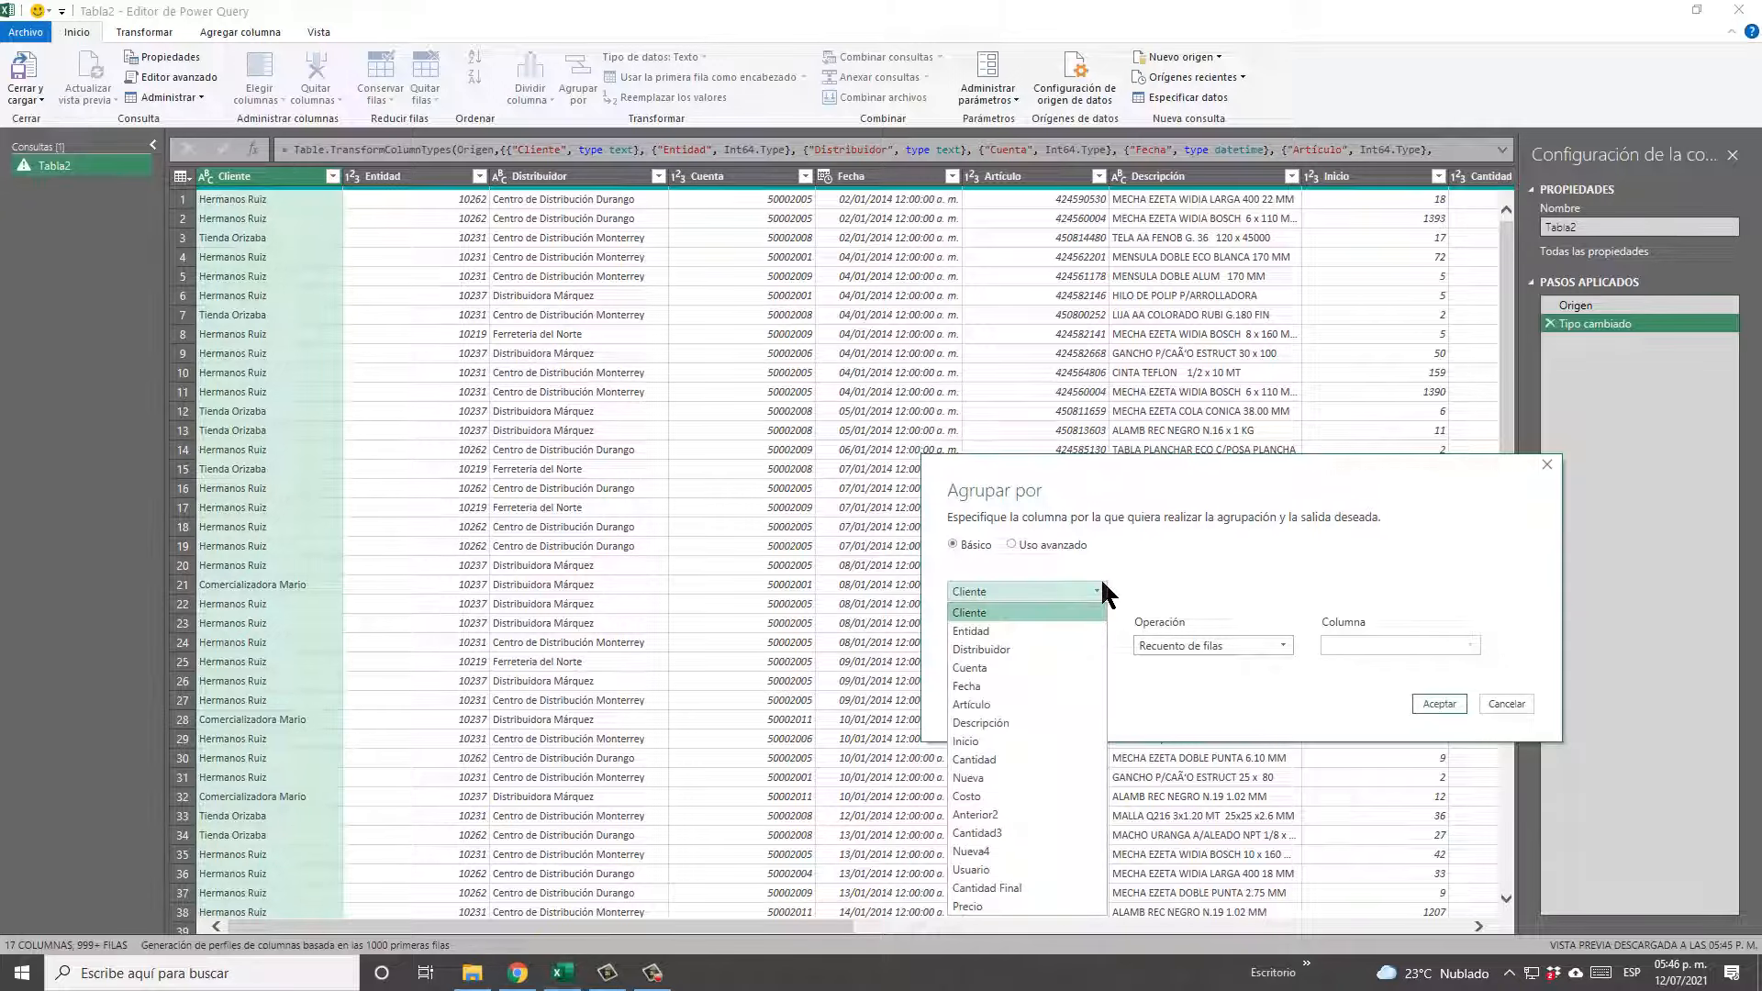
click(1039, 640)
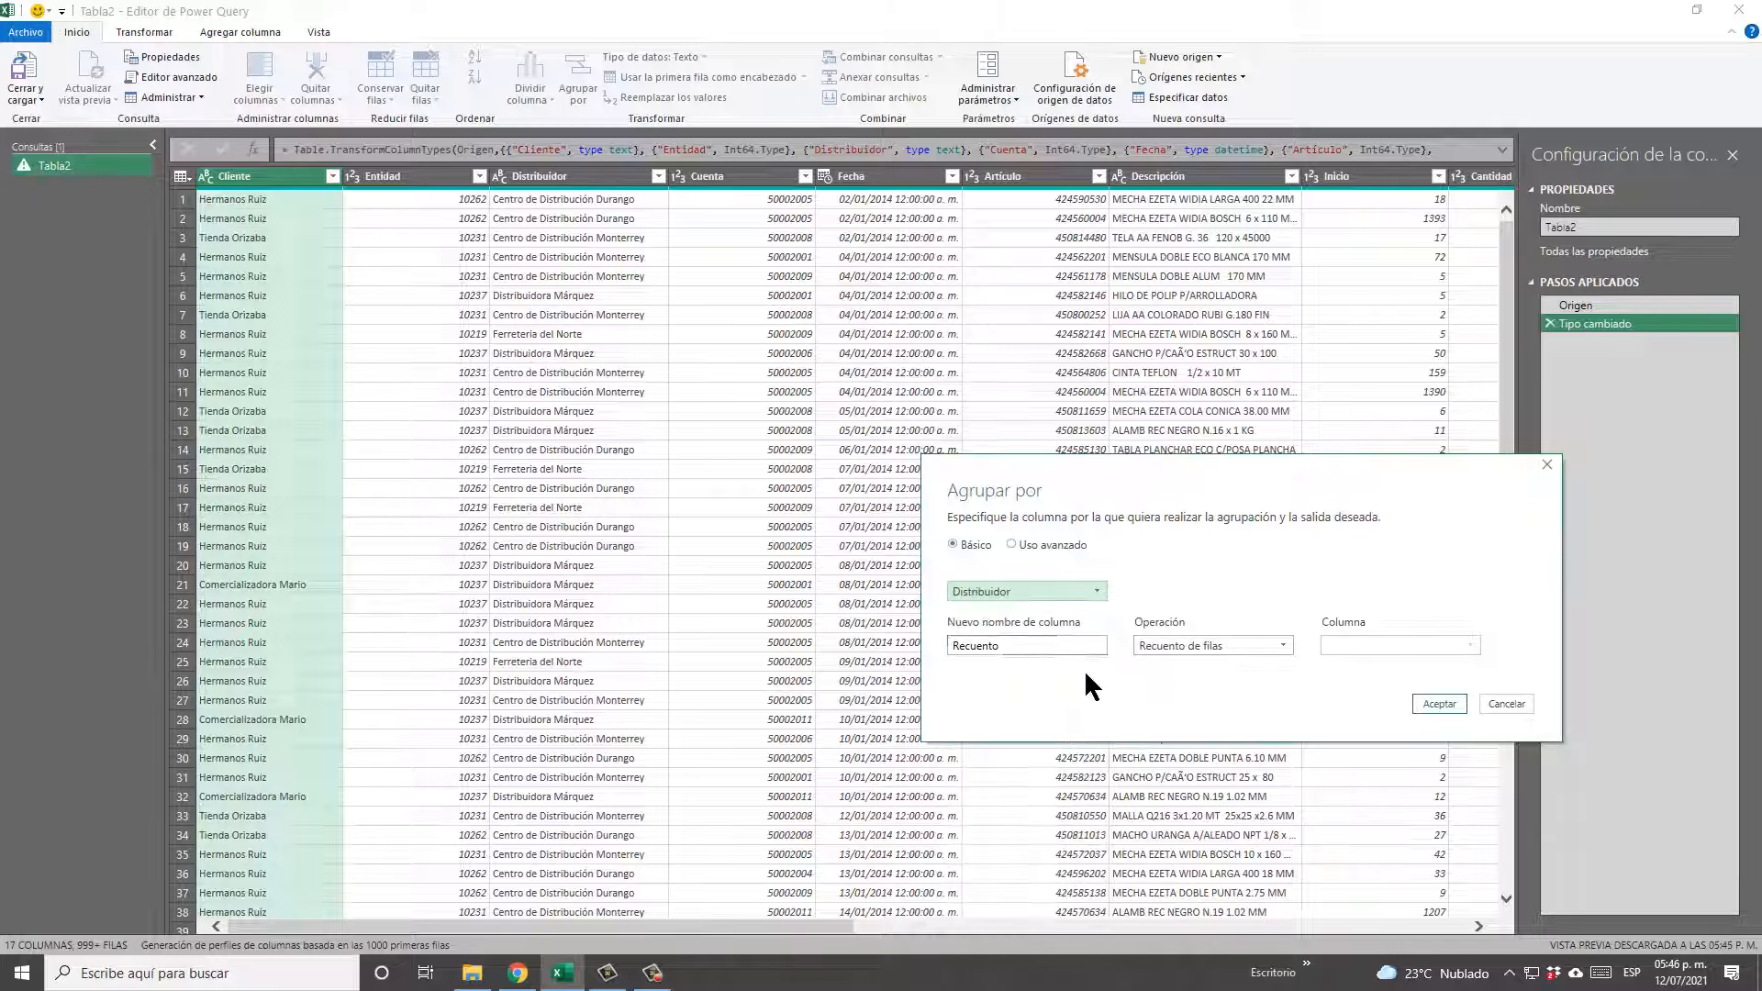
double_click(1099, 648)
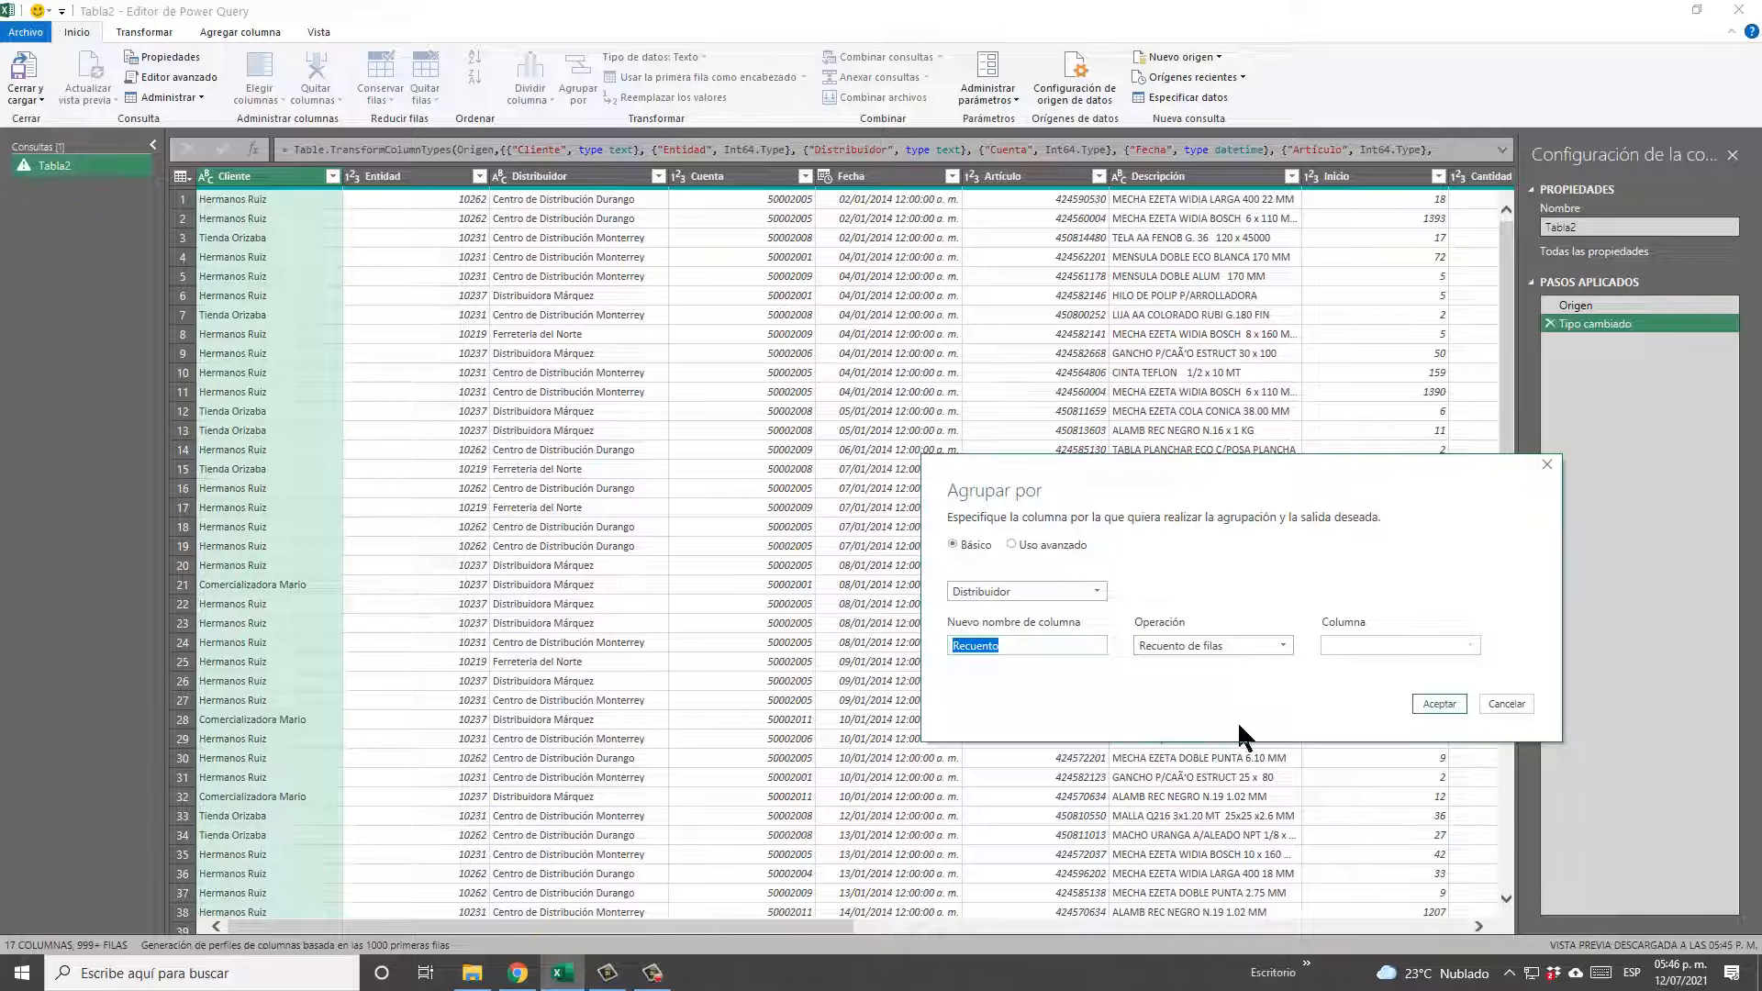
text(Ventas Dist)
Aggregate the Ventas Dist column as Suma of Precio, apply the grouping and load the query into a worksheet.
click(1233, 642)
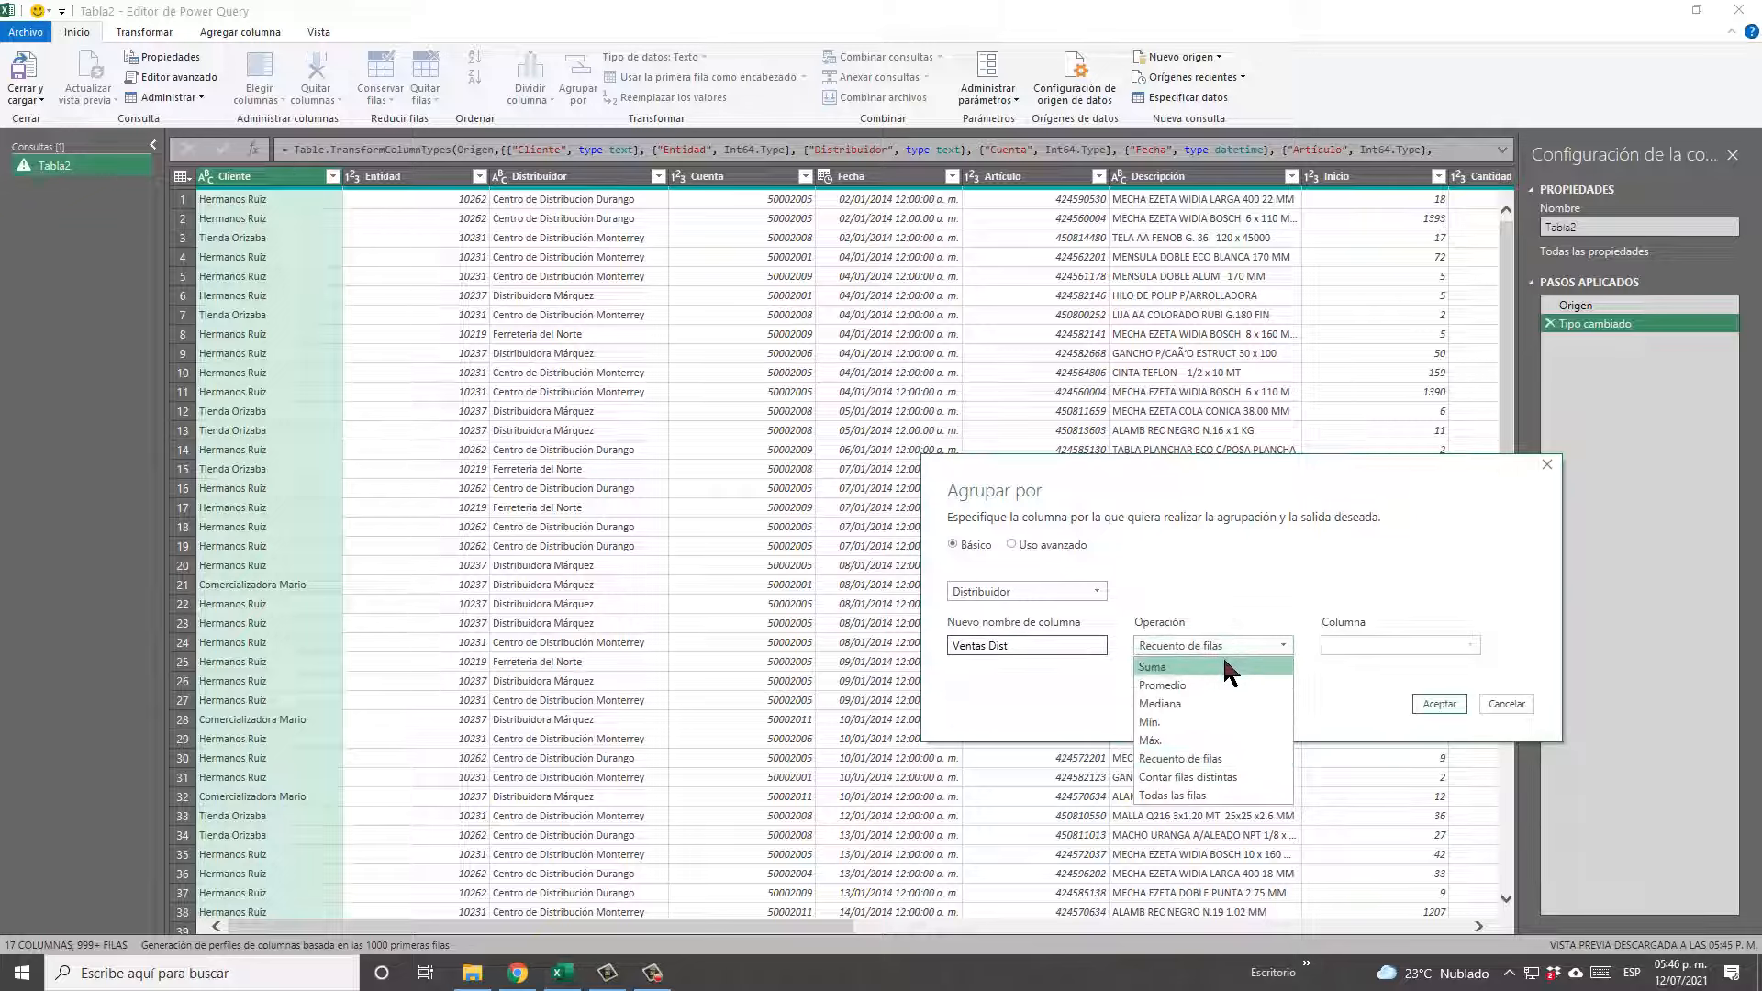
click(1225, 660)
click(1363, 647)
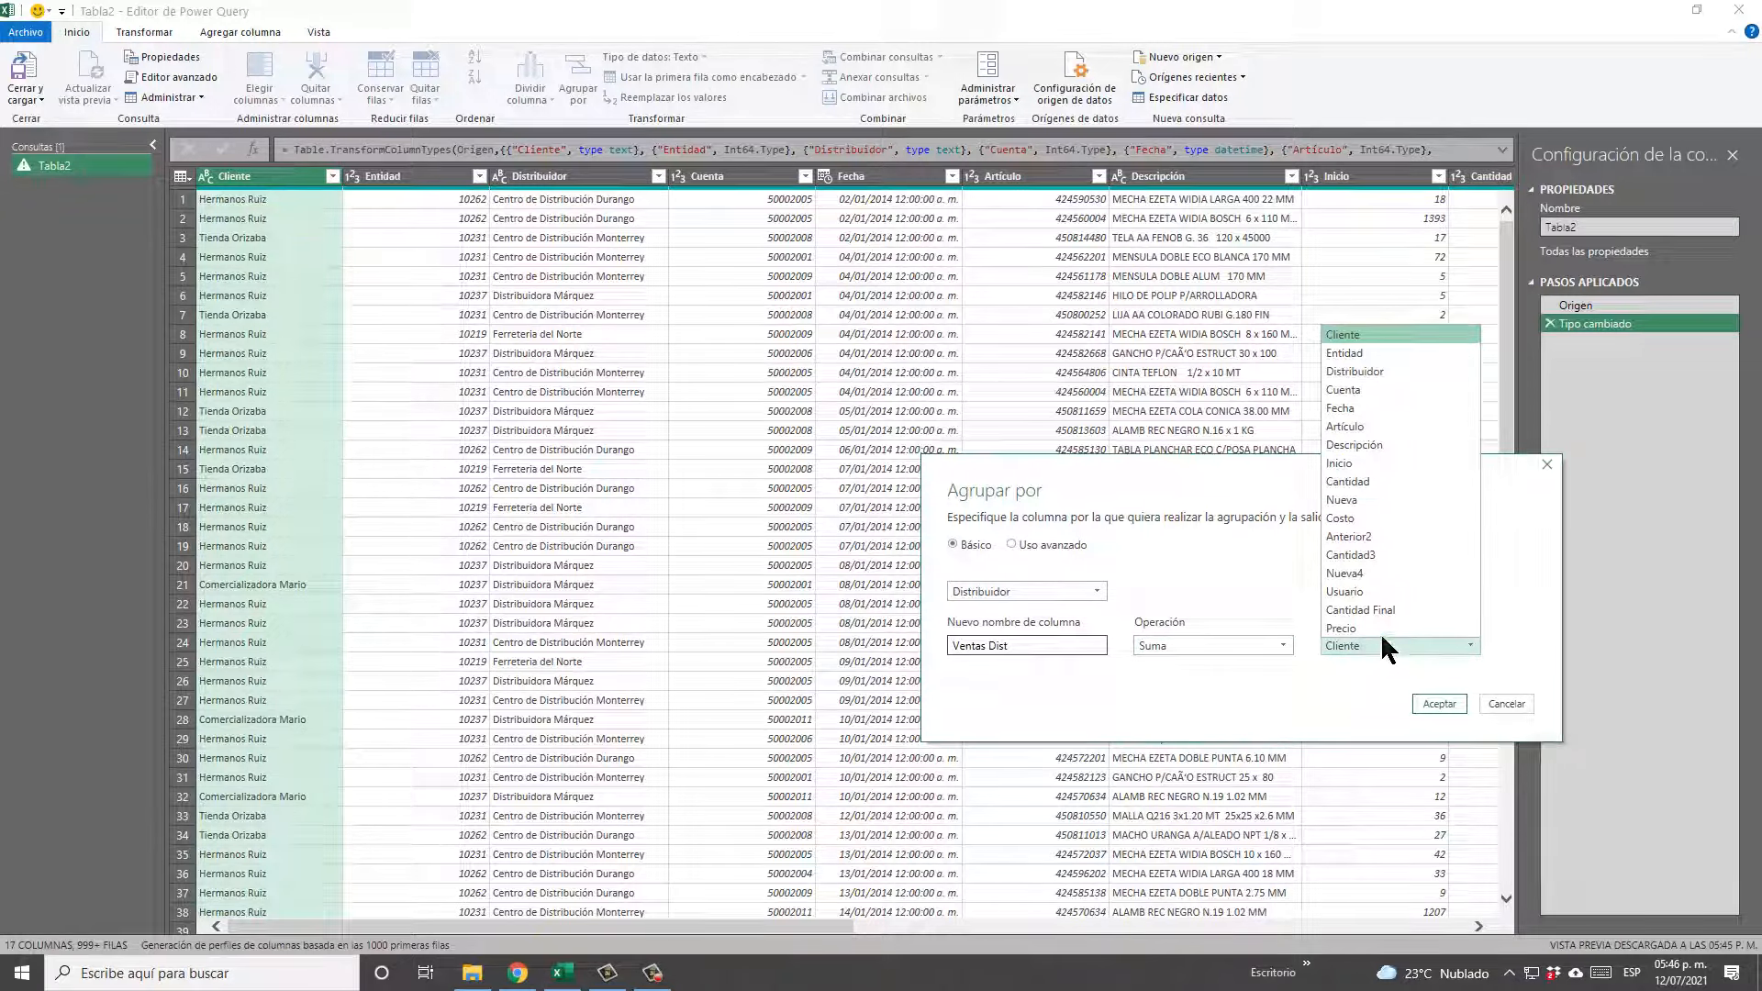
click(1394, 630)
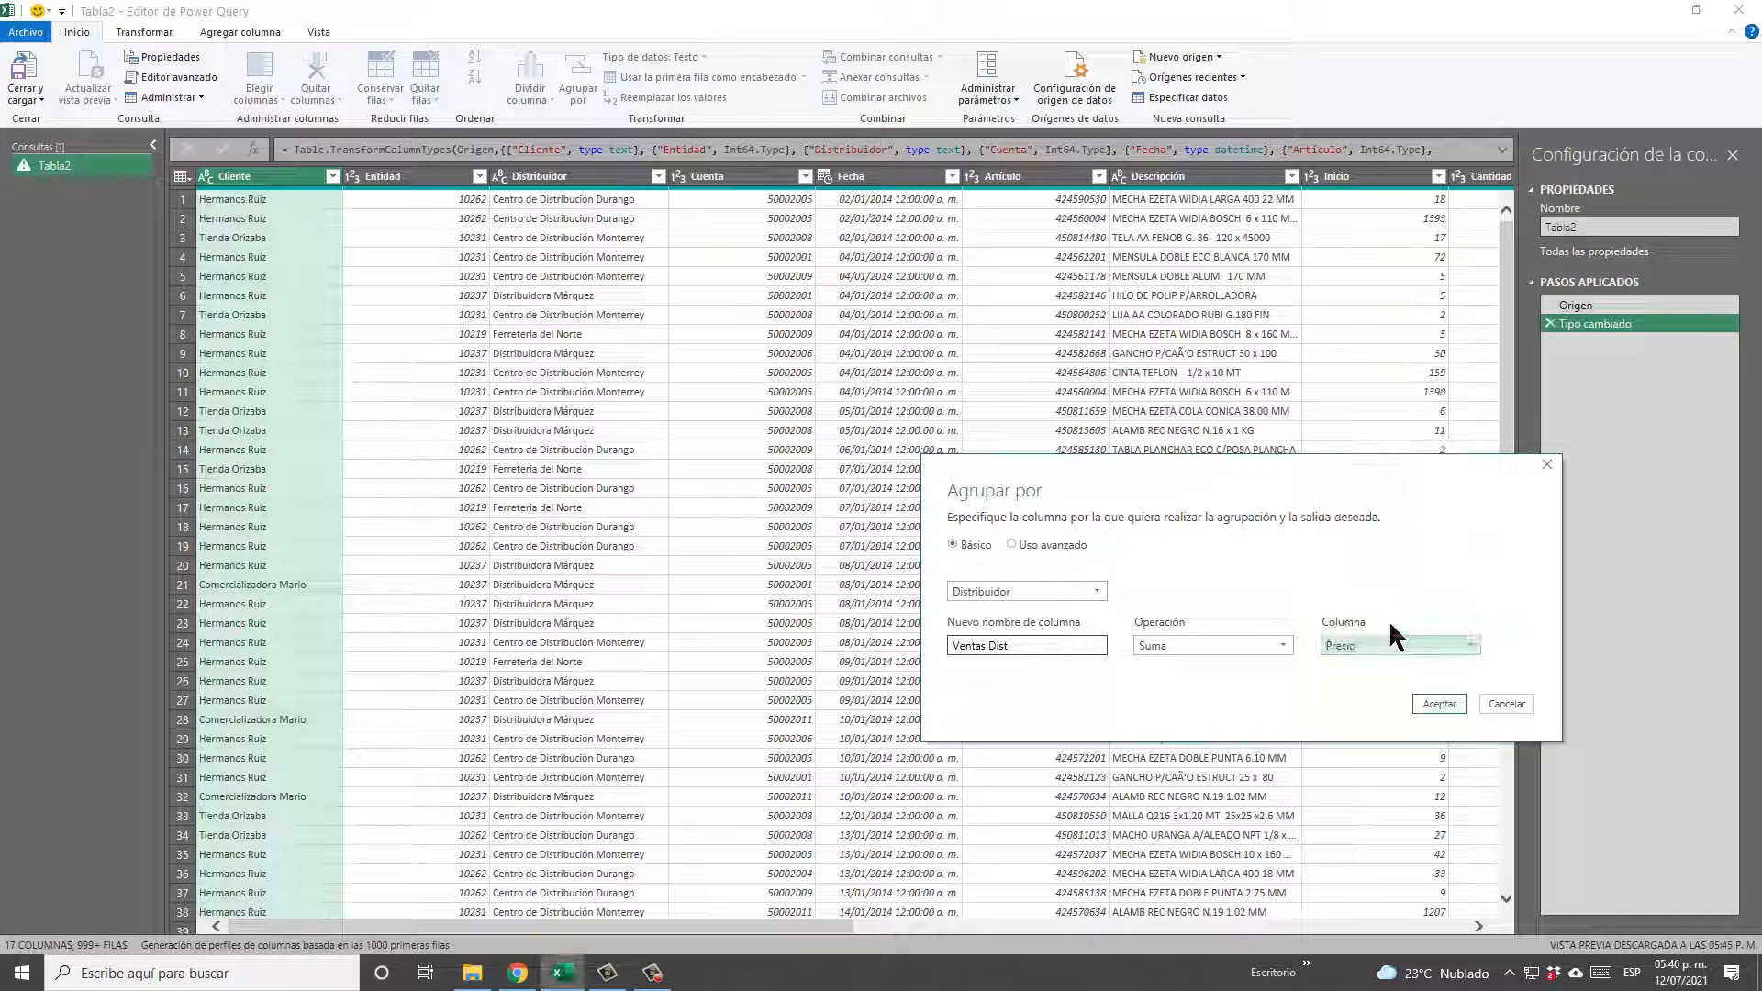
click(1438, 703)
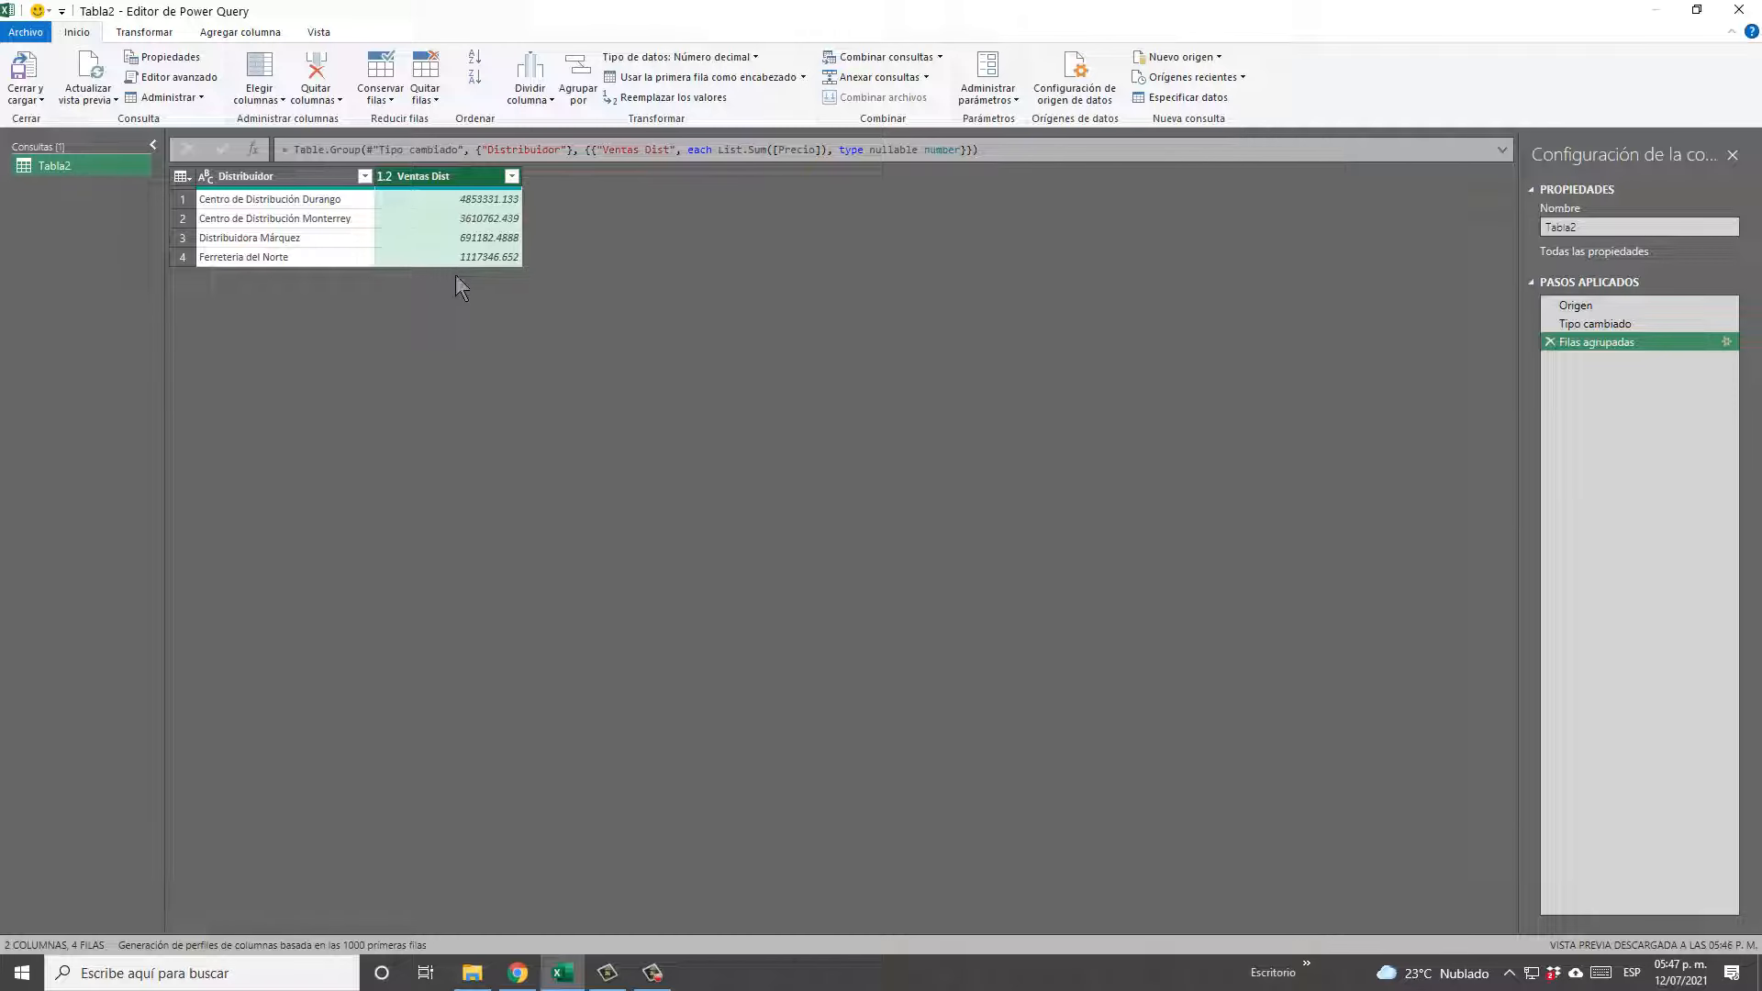
click(25, 73)
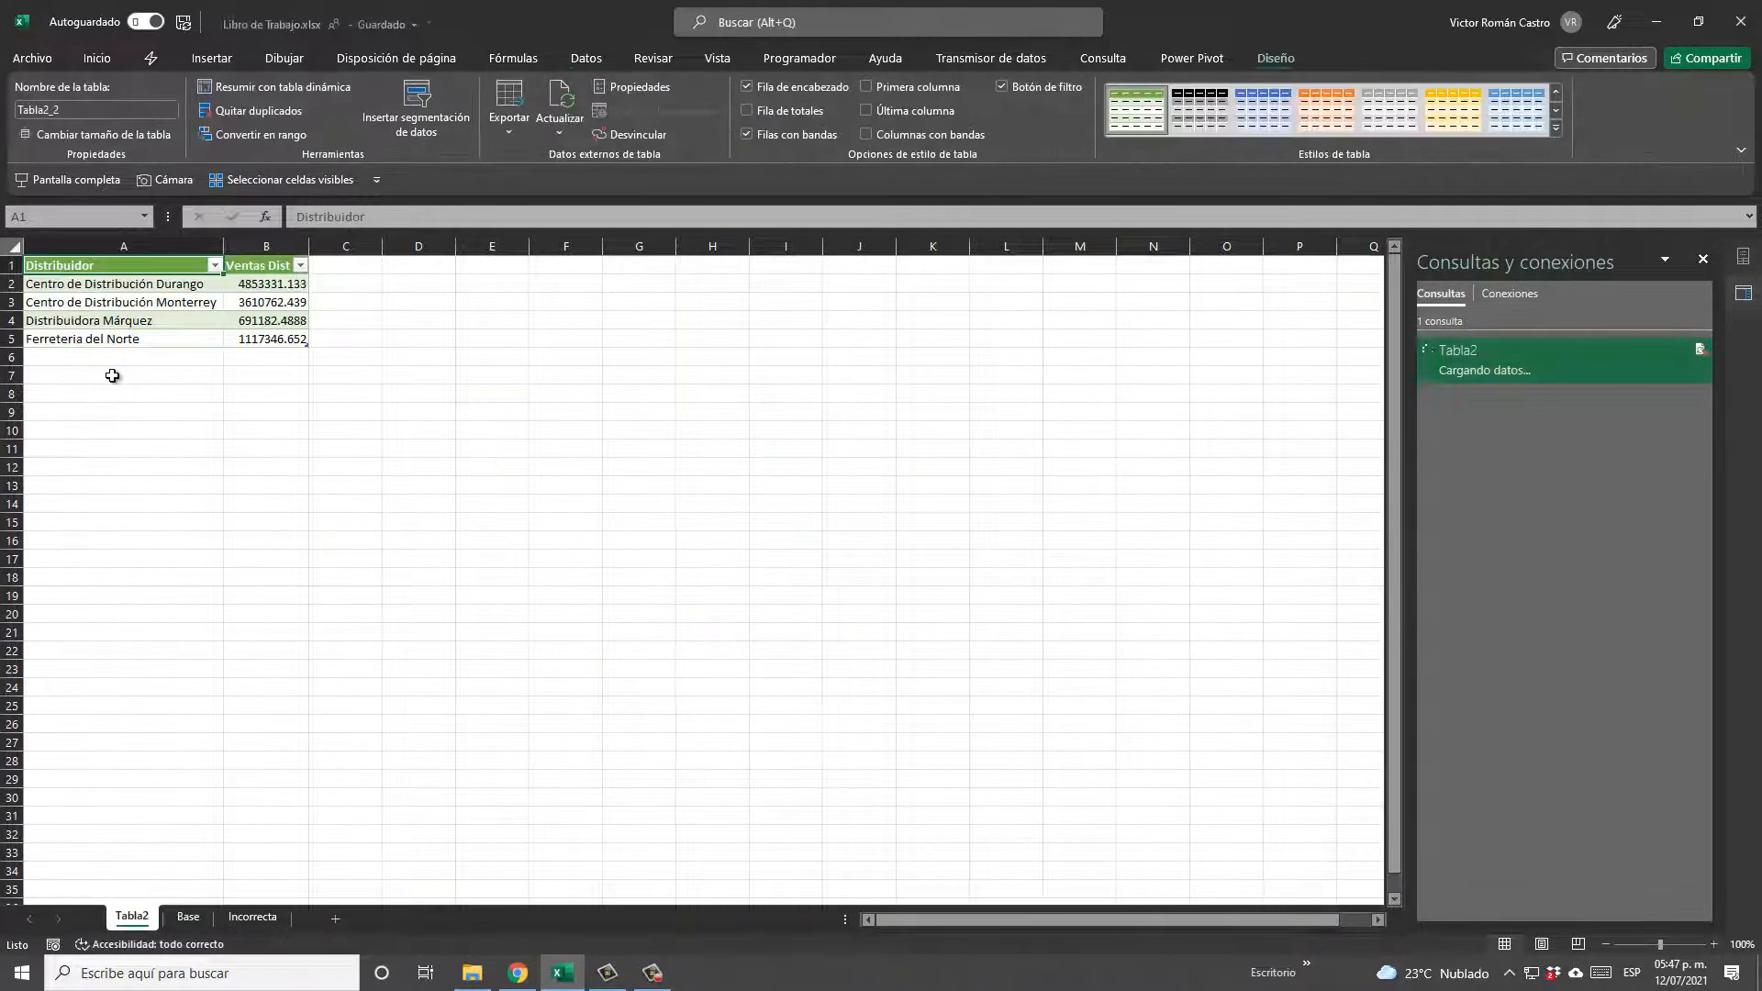
Format the Ventas Dist values on the Tabla2 sheet with thousands separators and two decimals.
drag(251, 285, 273, 341)
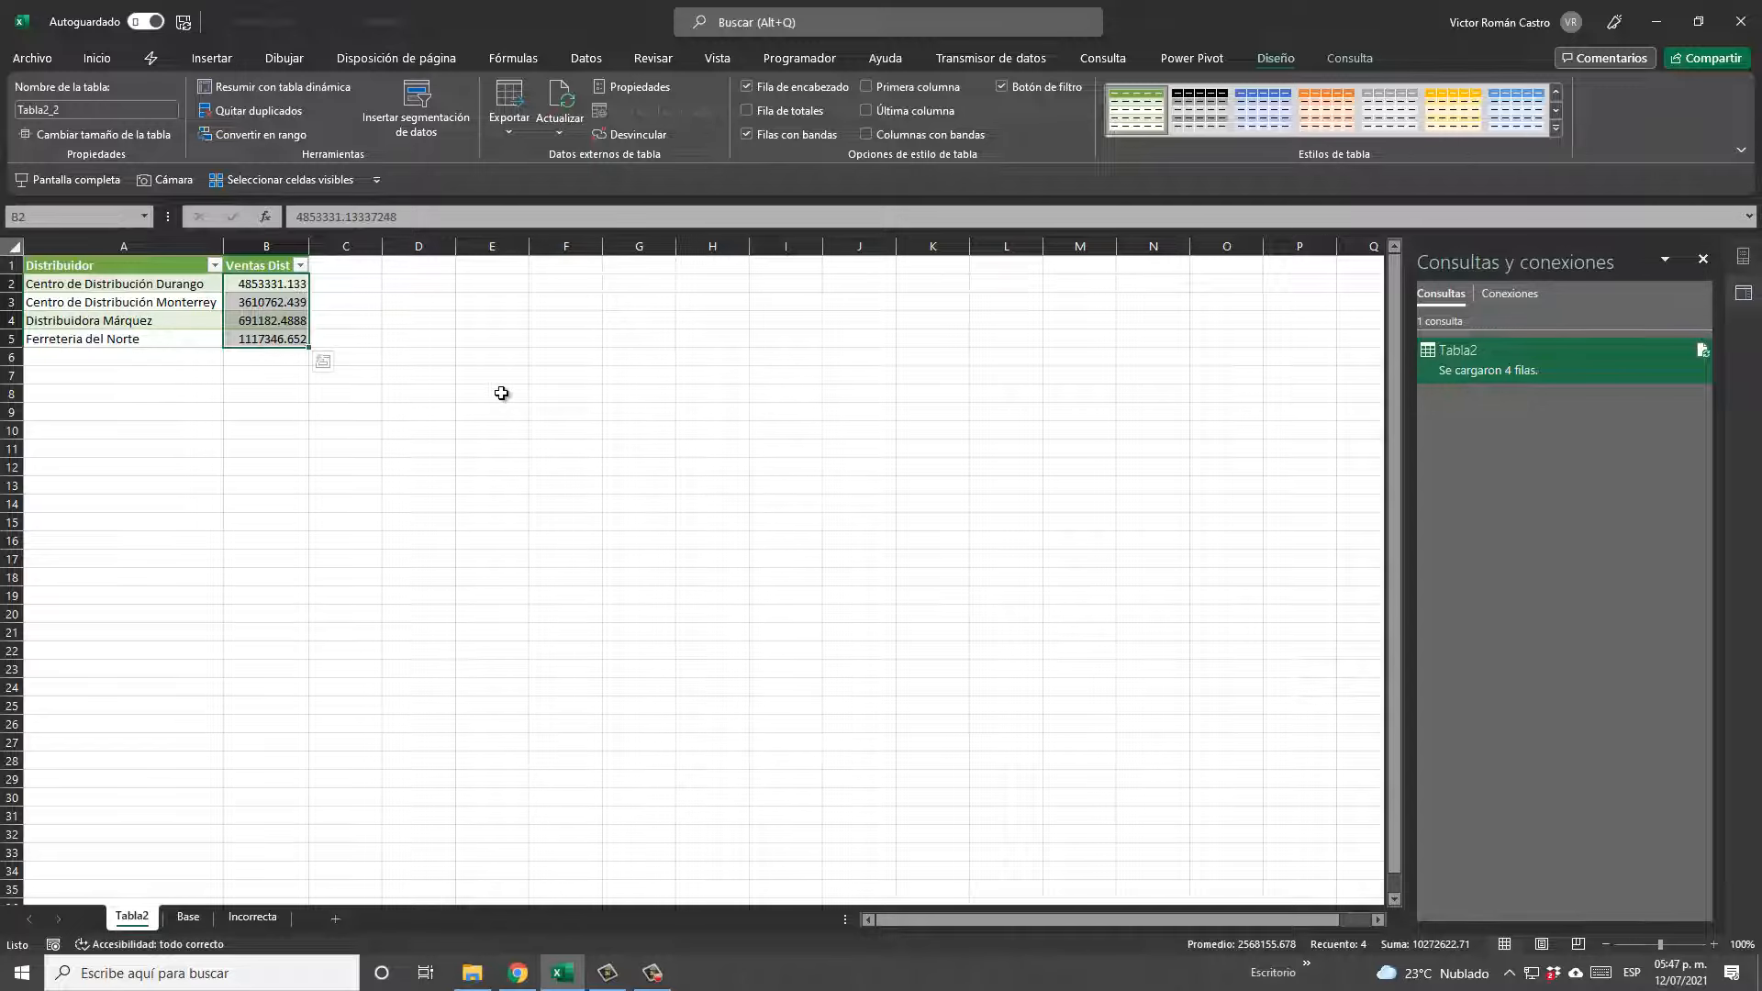
key(ctrl+shift+1)
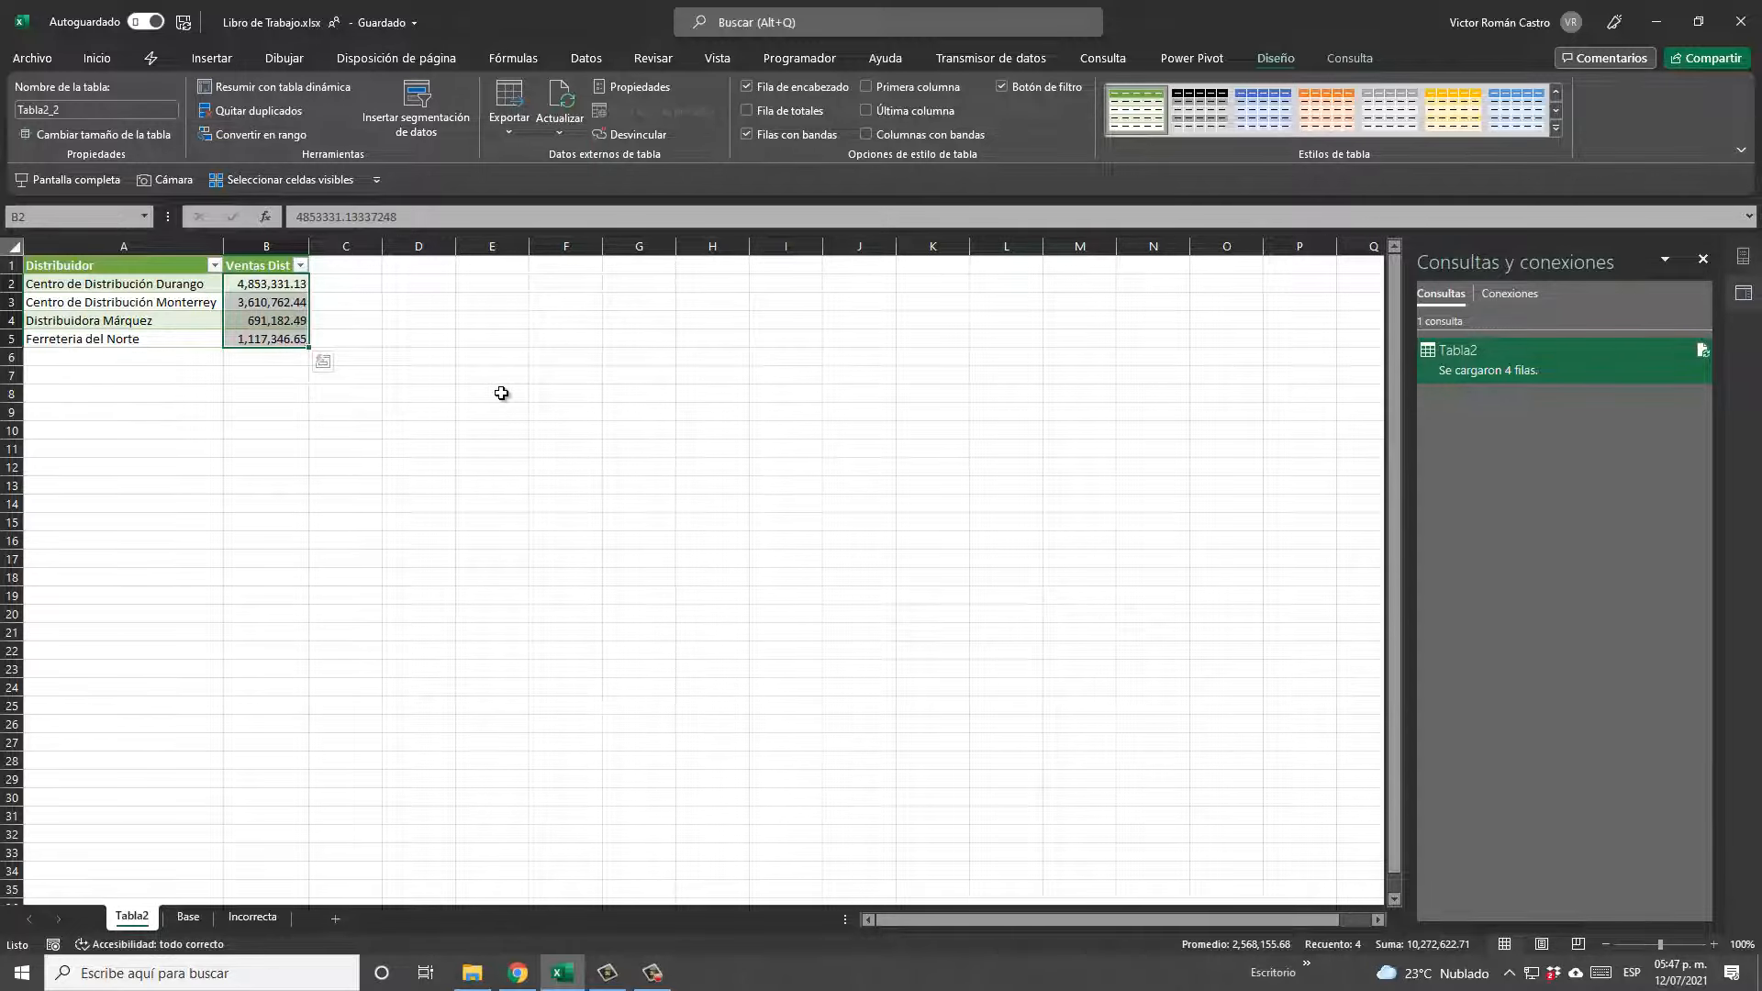
scroll(501, 393, up, 8)
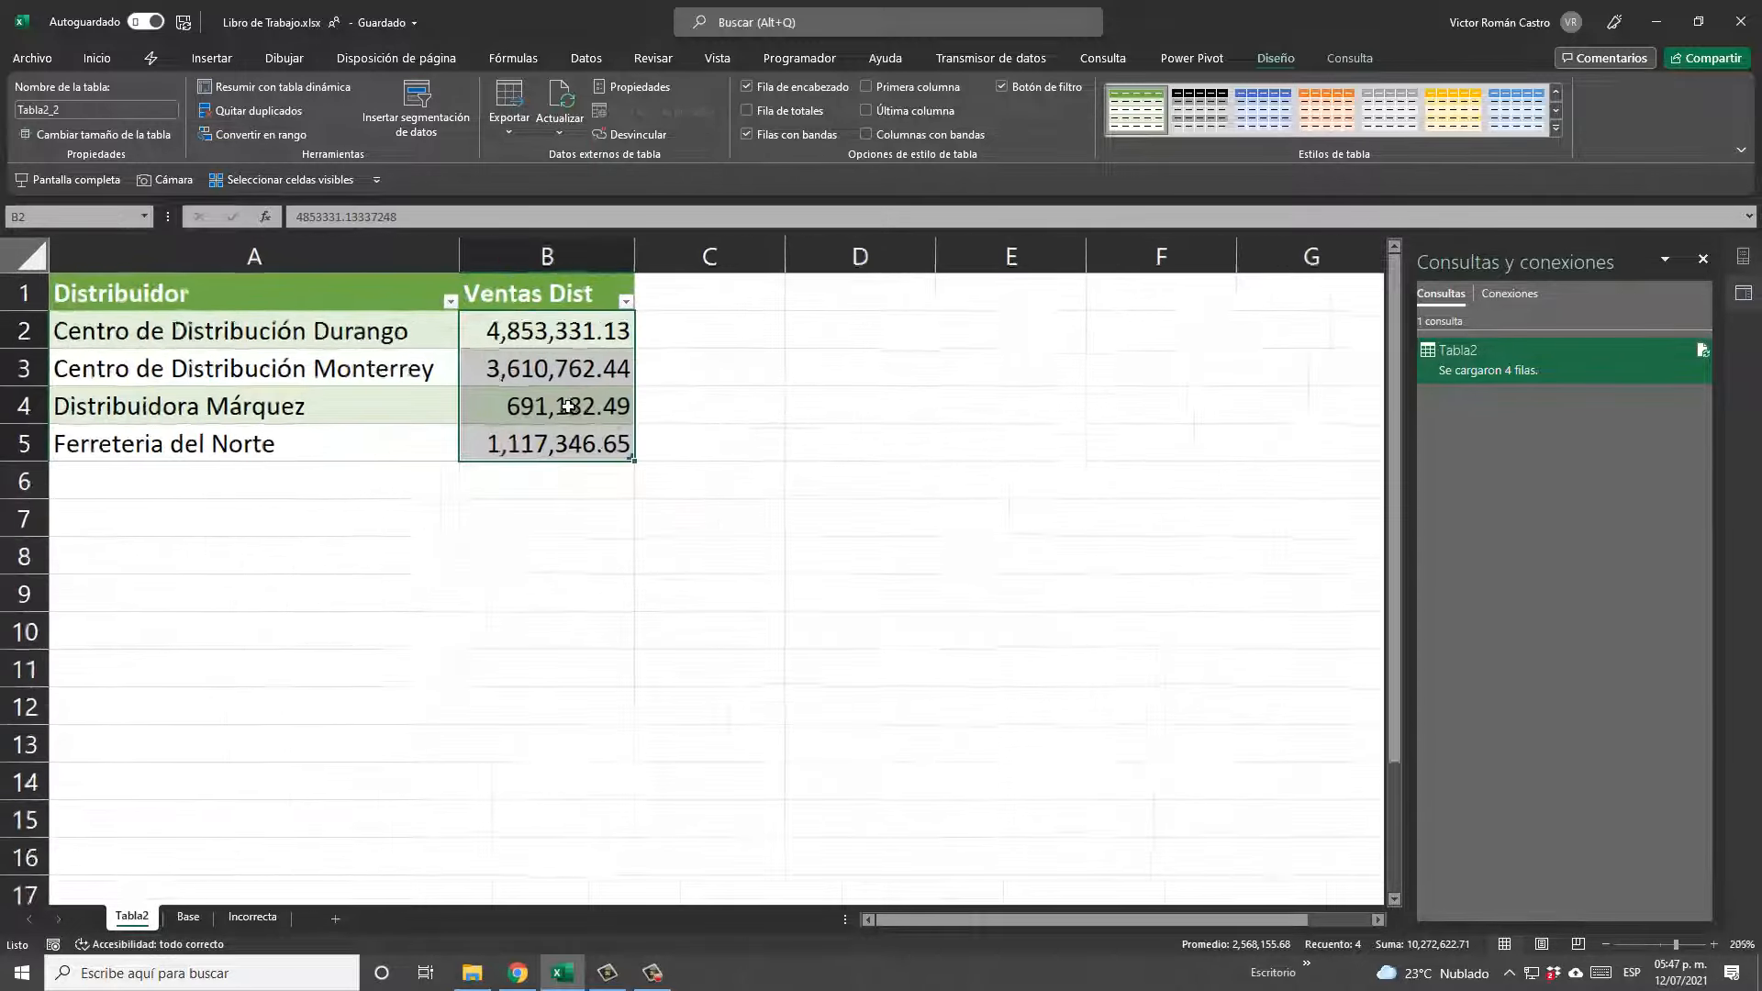
key(ctrl+q)
scroll(568, 406, down, 2)
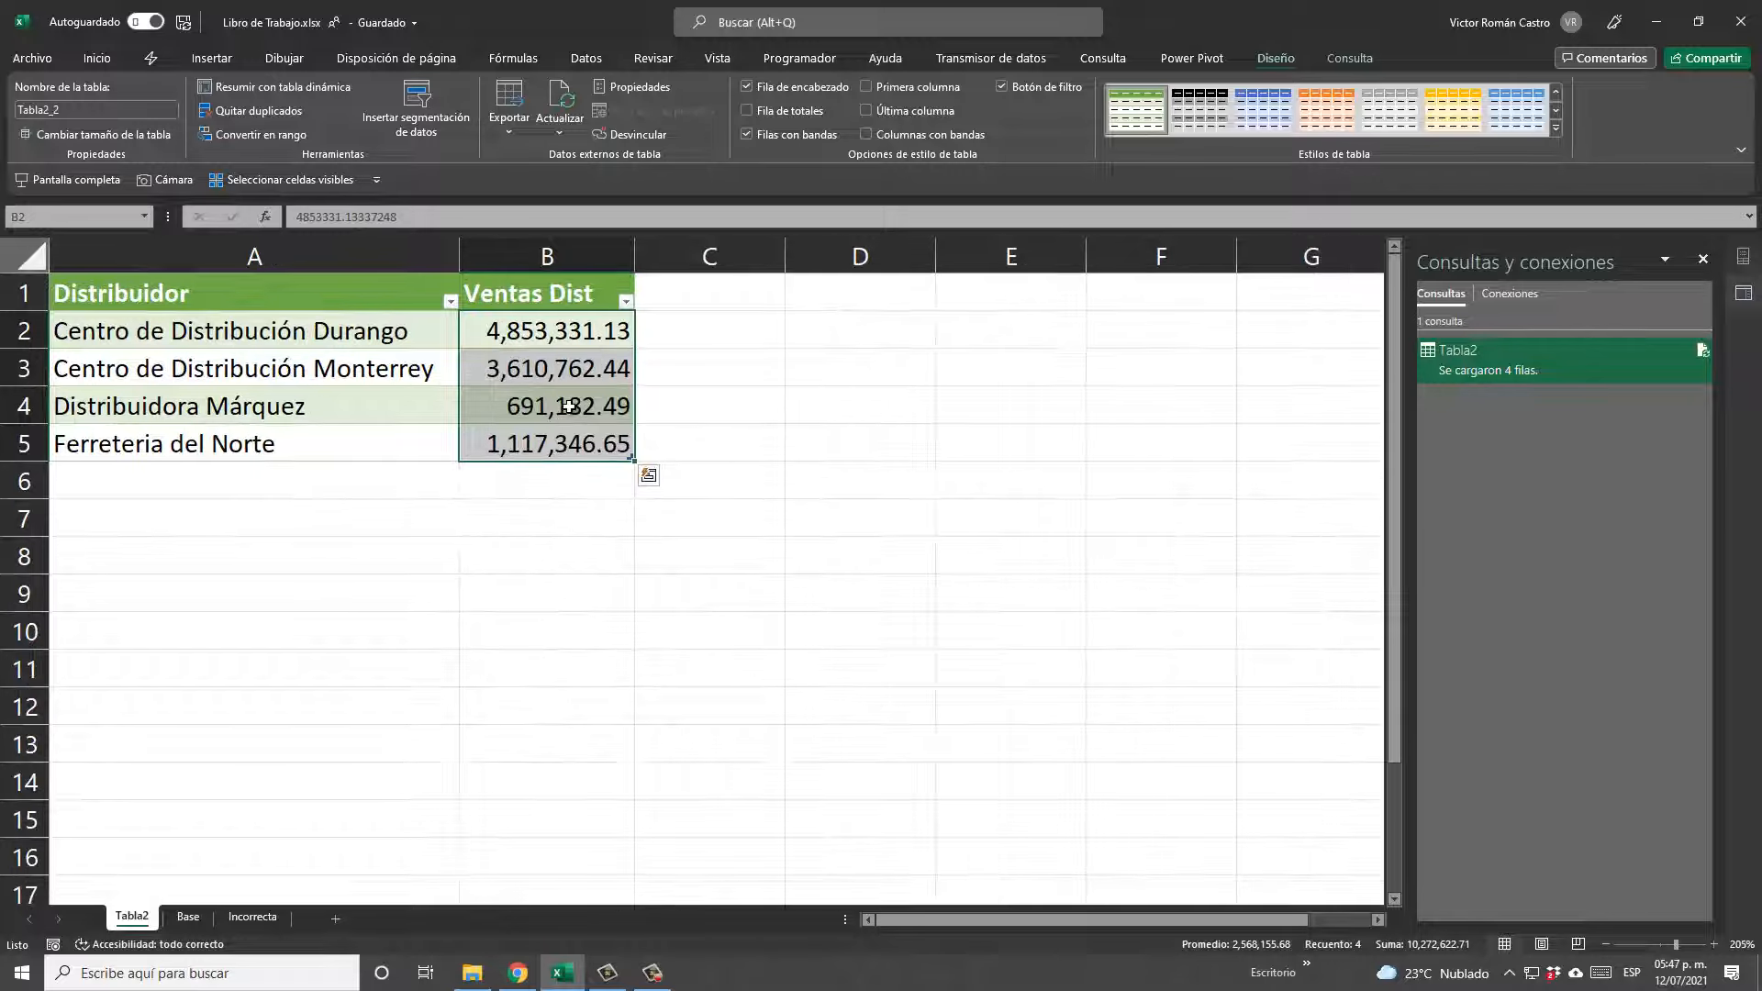
click(647, 601)
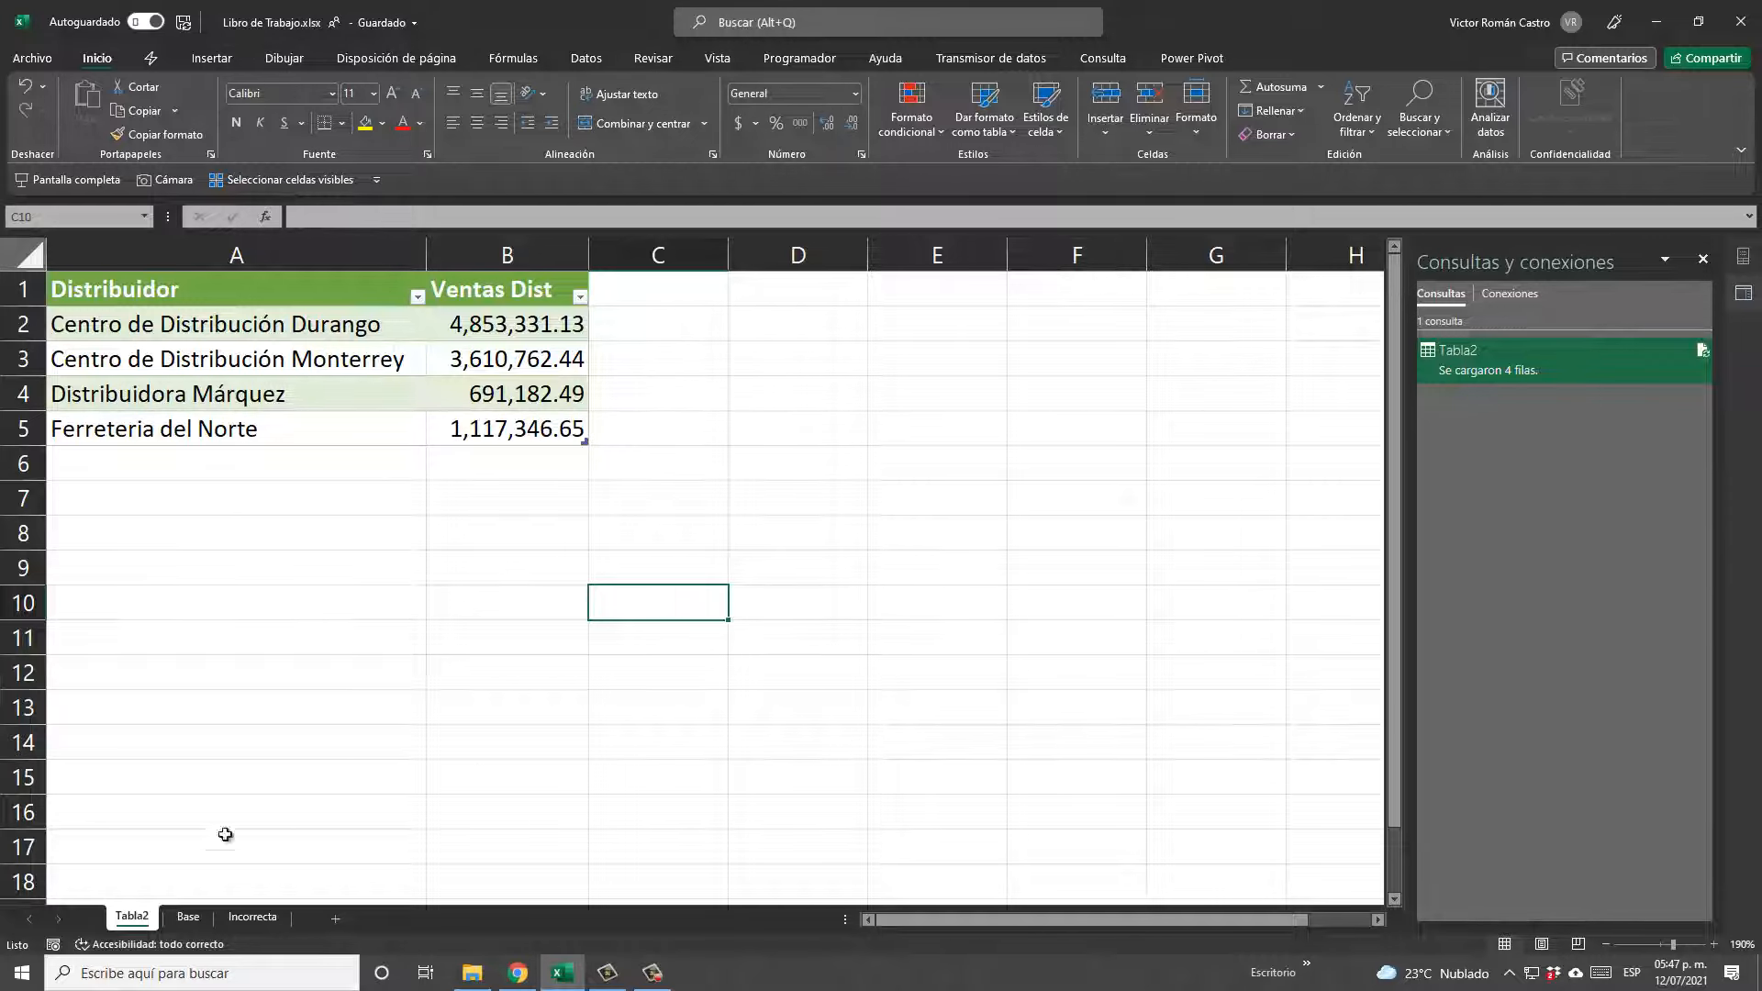
scroll(531, 421, down, 1)
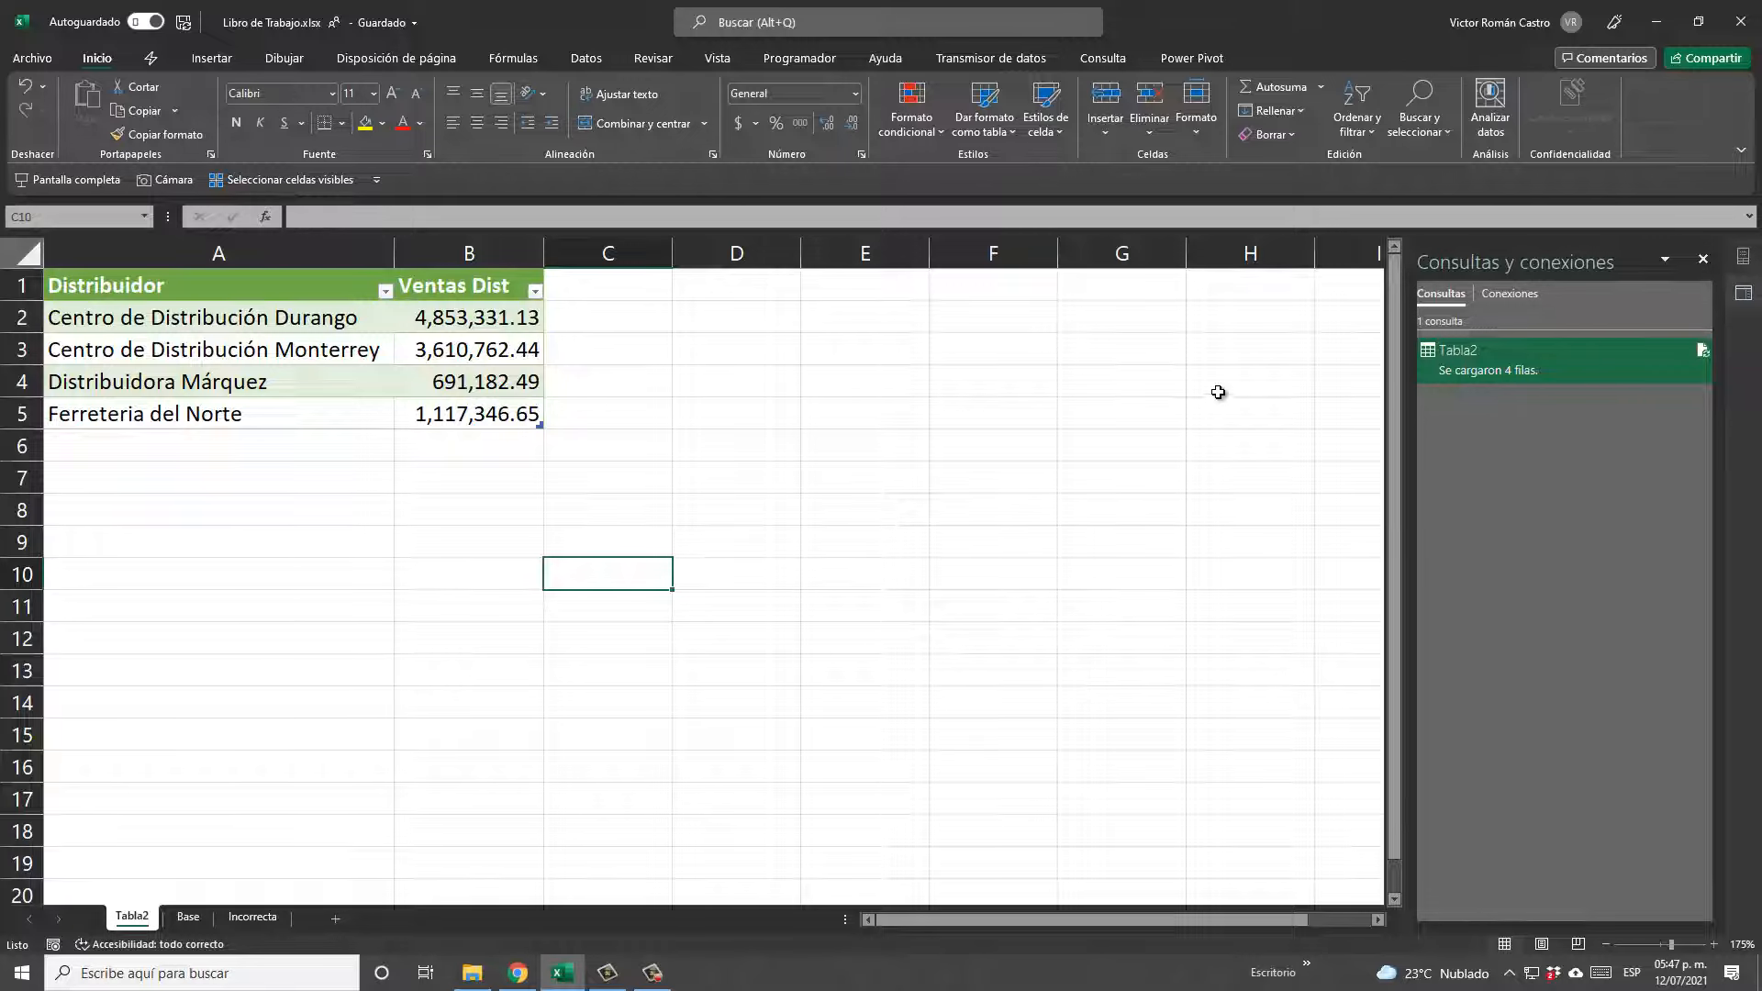
Reopen the Tabla2 query for editing and delete its Filas agrupadas and Tipo cambiado steps.
mouse_move(1500, 372)
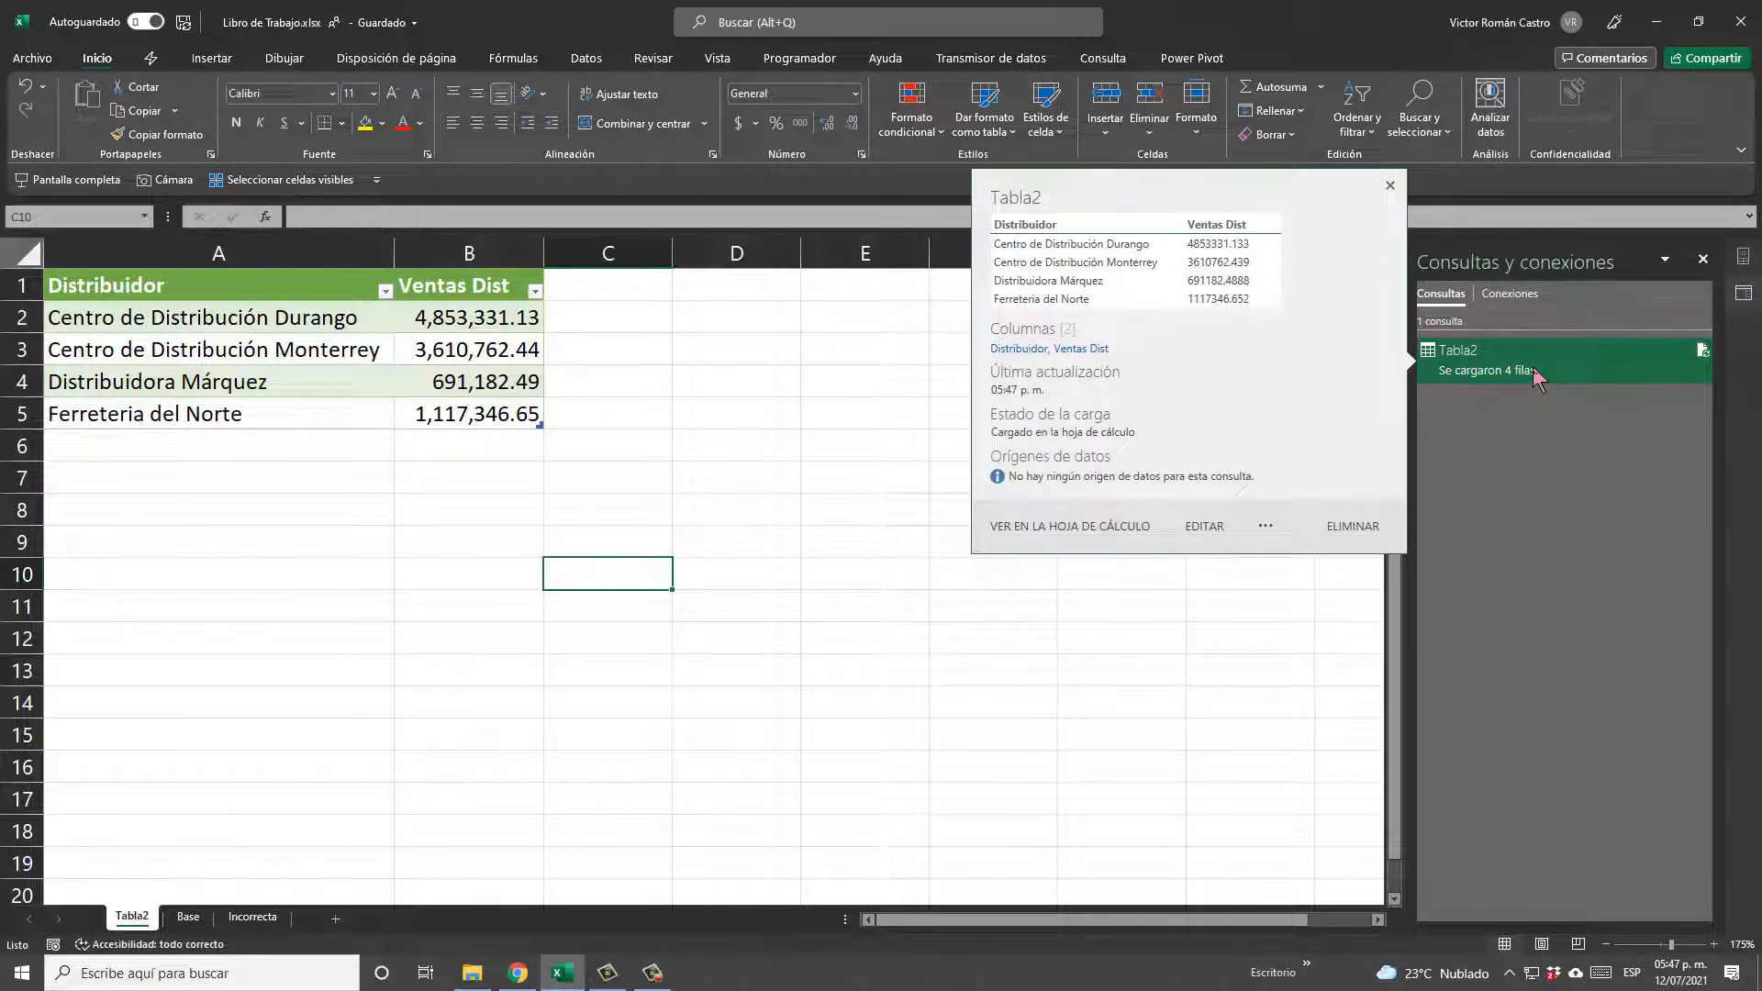
double_click(1533, 368)
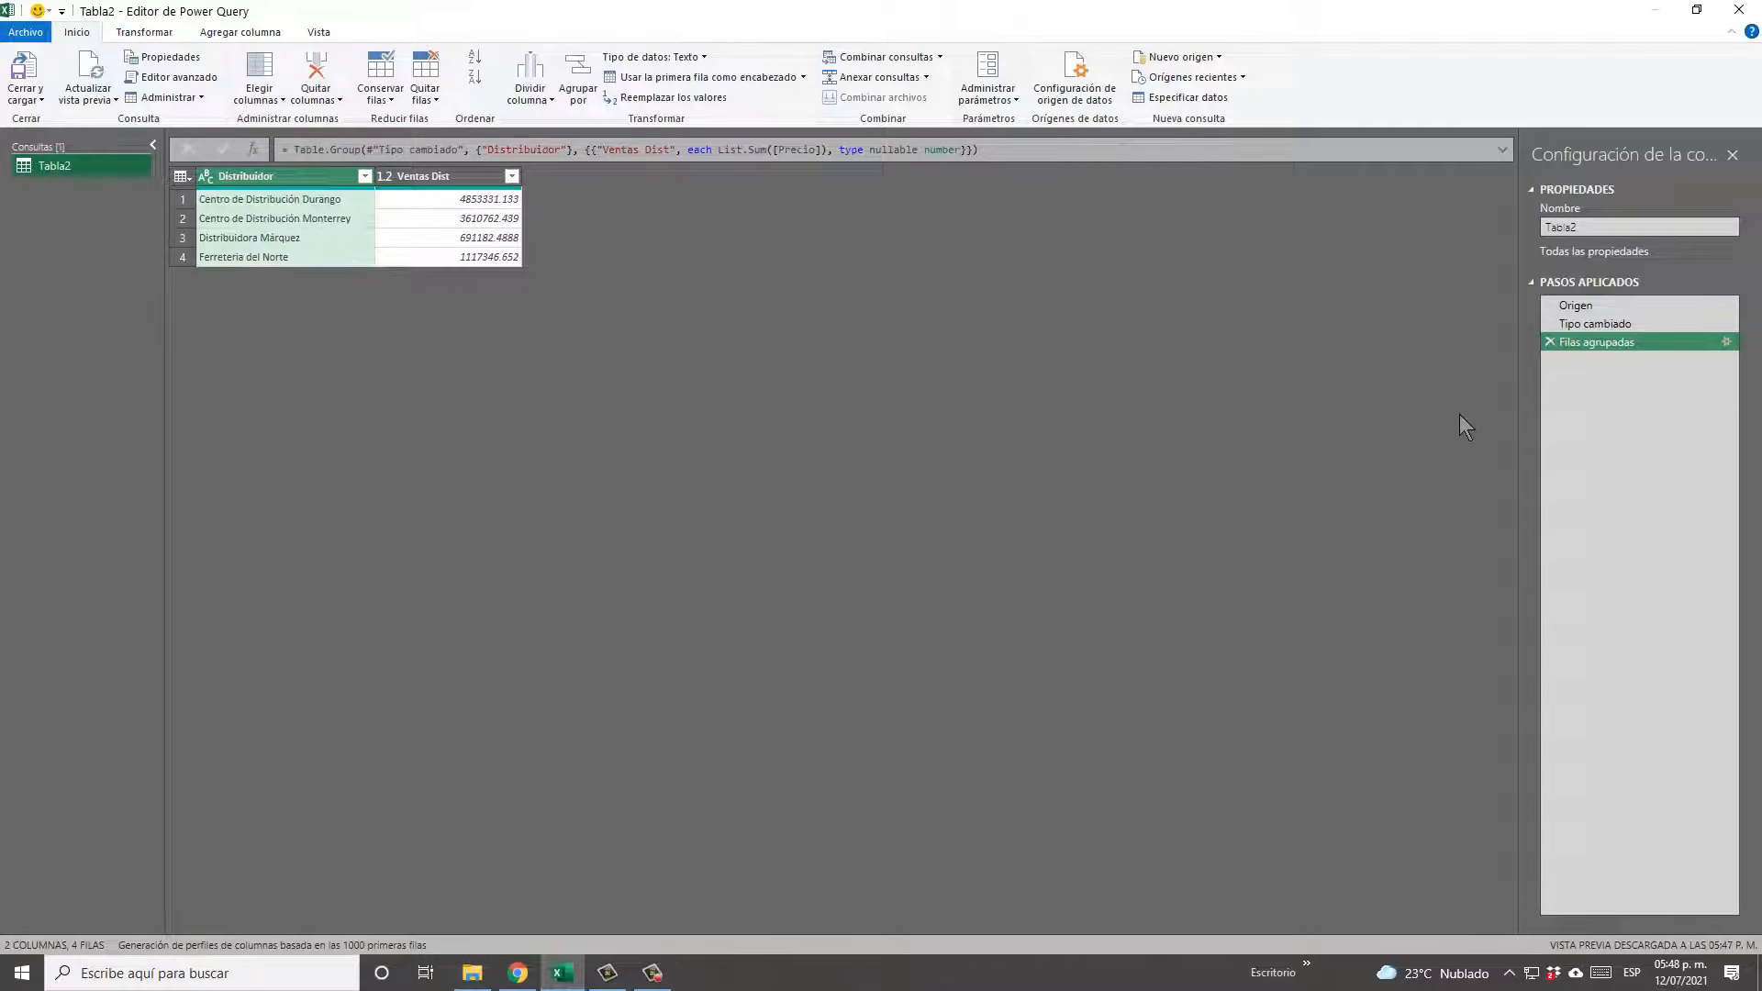
click(1550, 343)
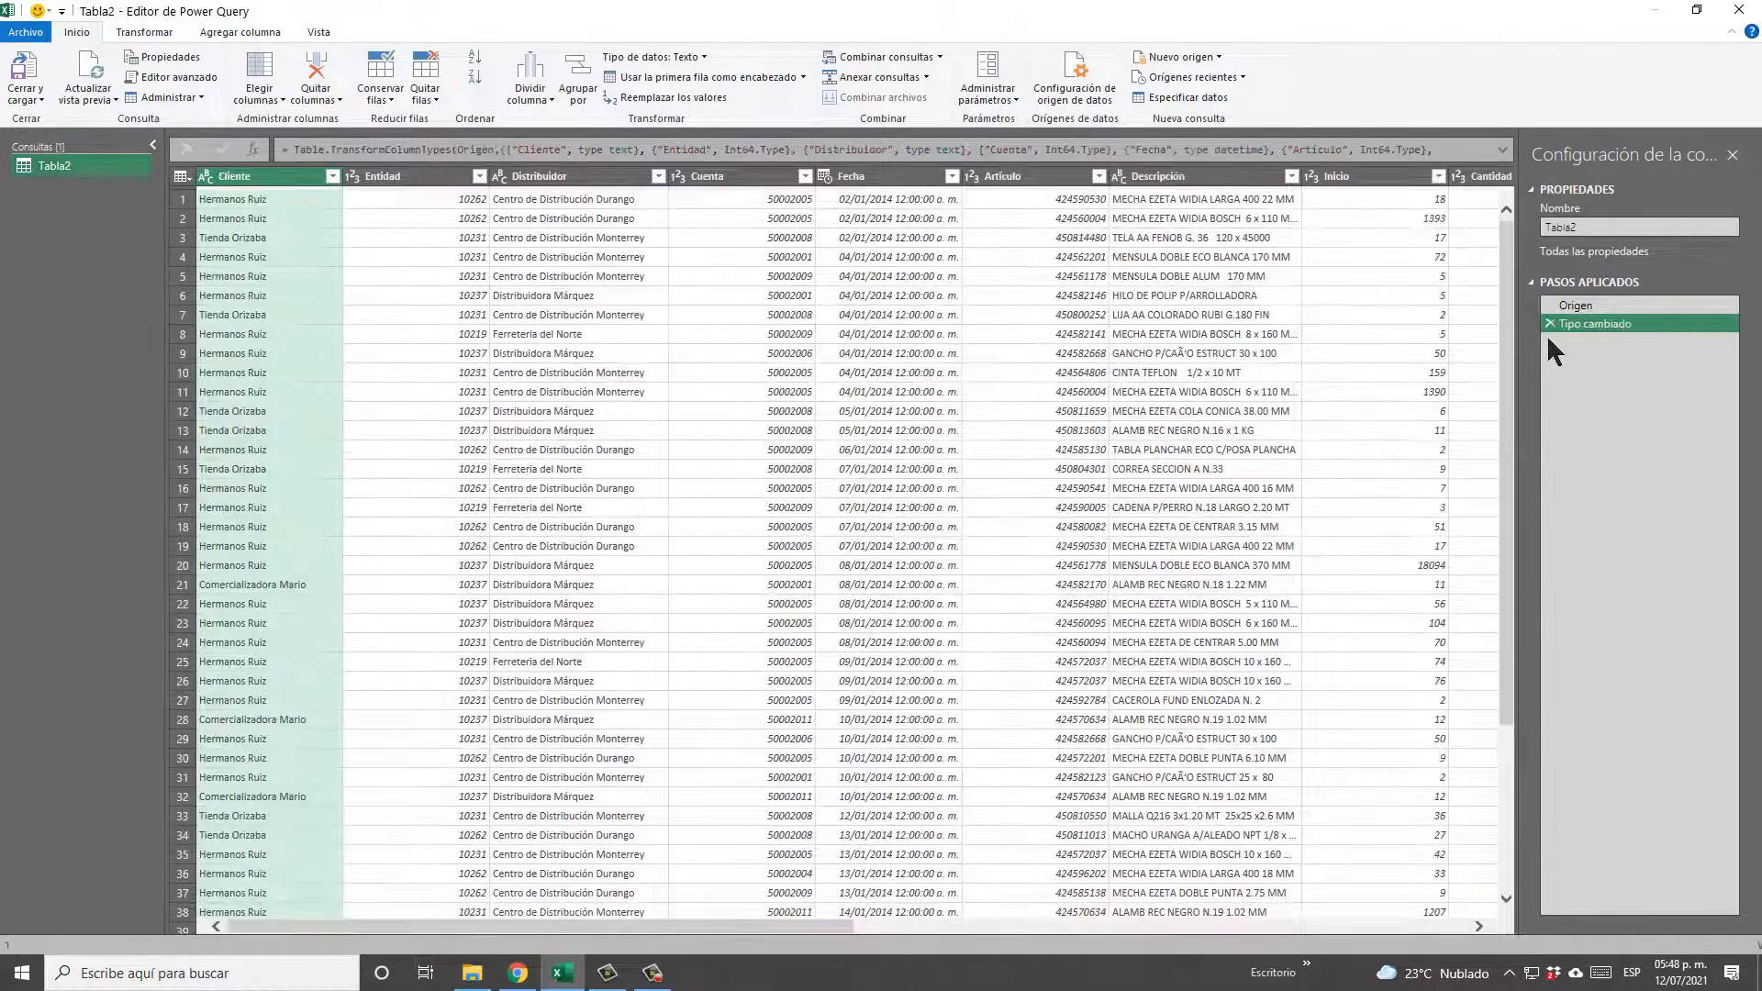
click(1550, 325)
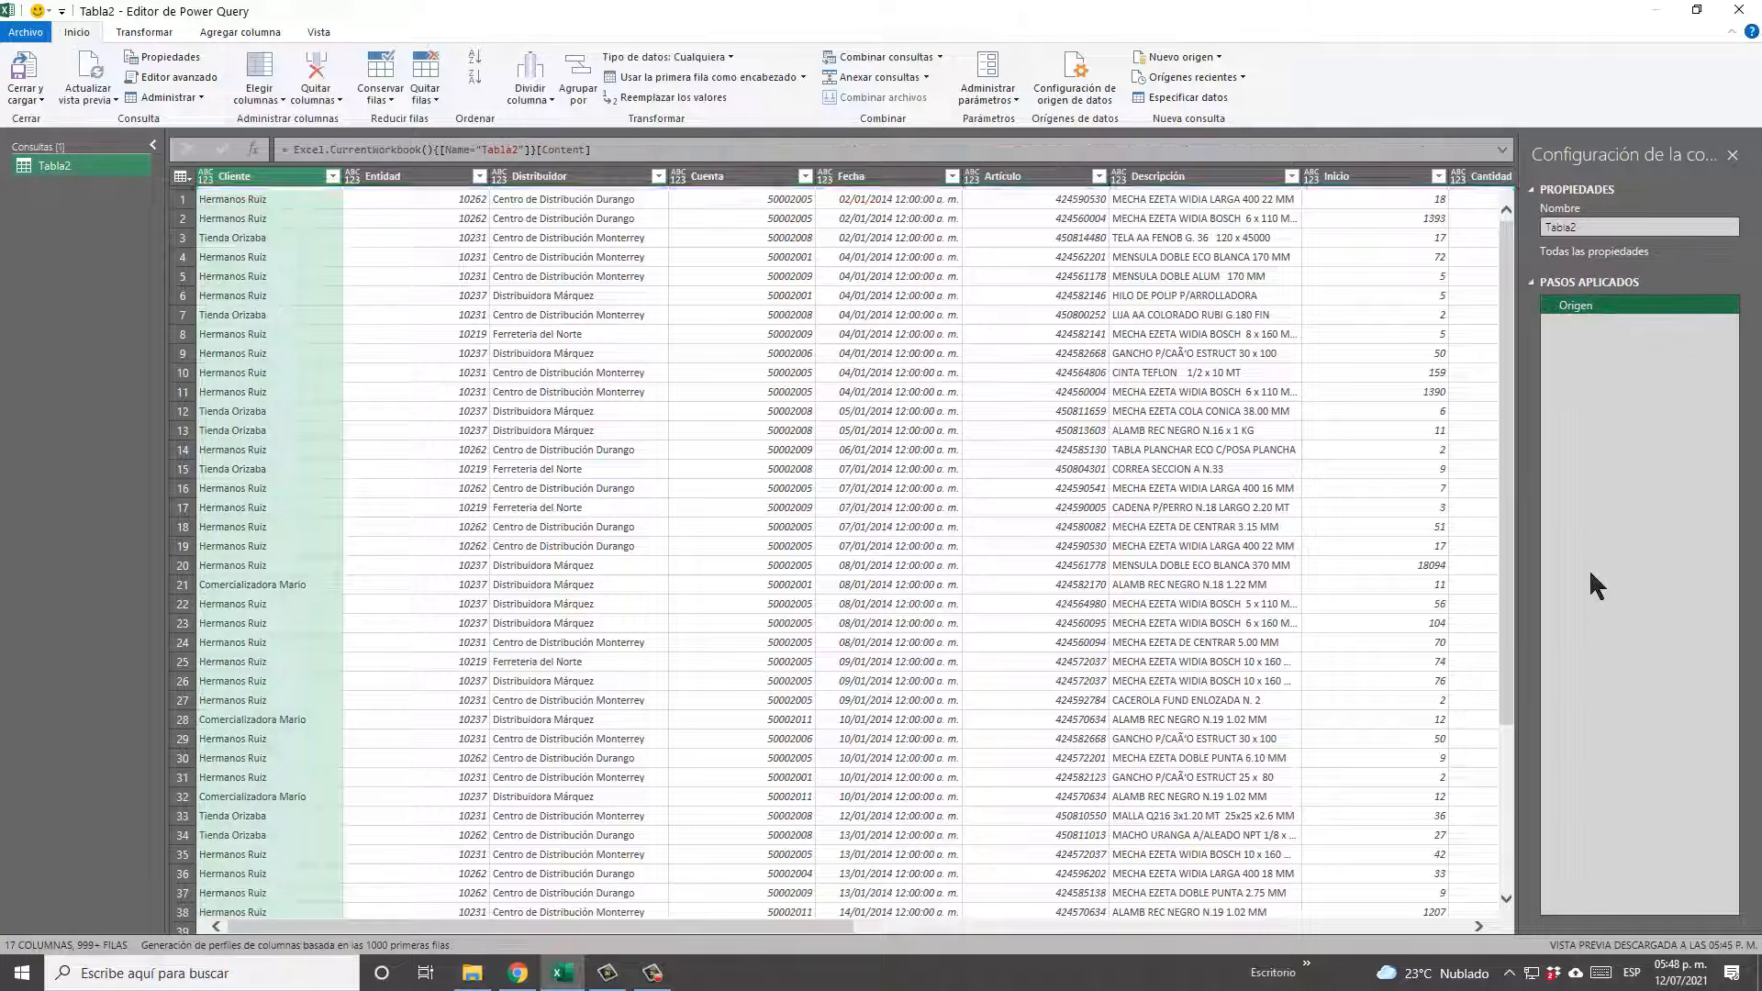
Start an advanced Group By on Distribuidor and add Cliente as a second grouping.
click(586, 61)
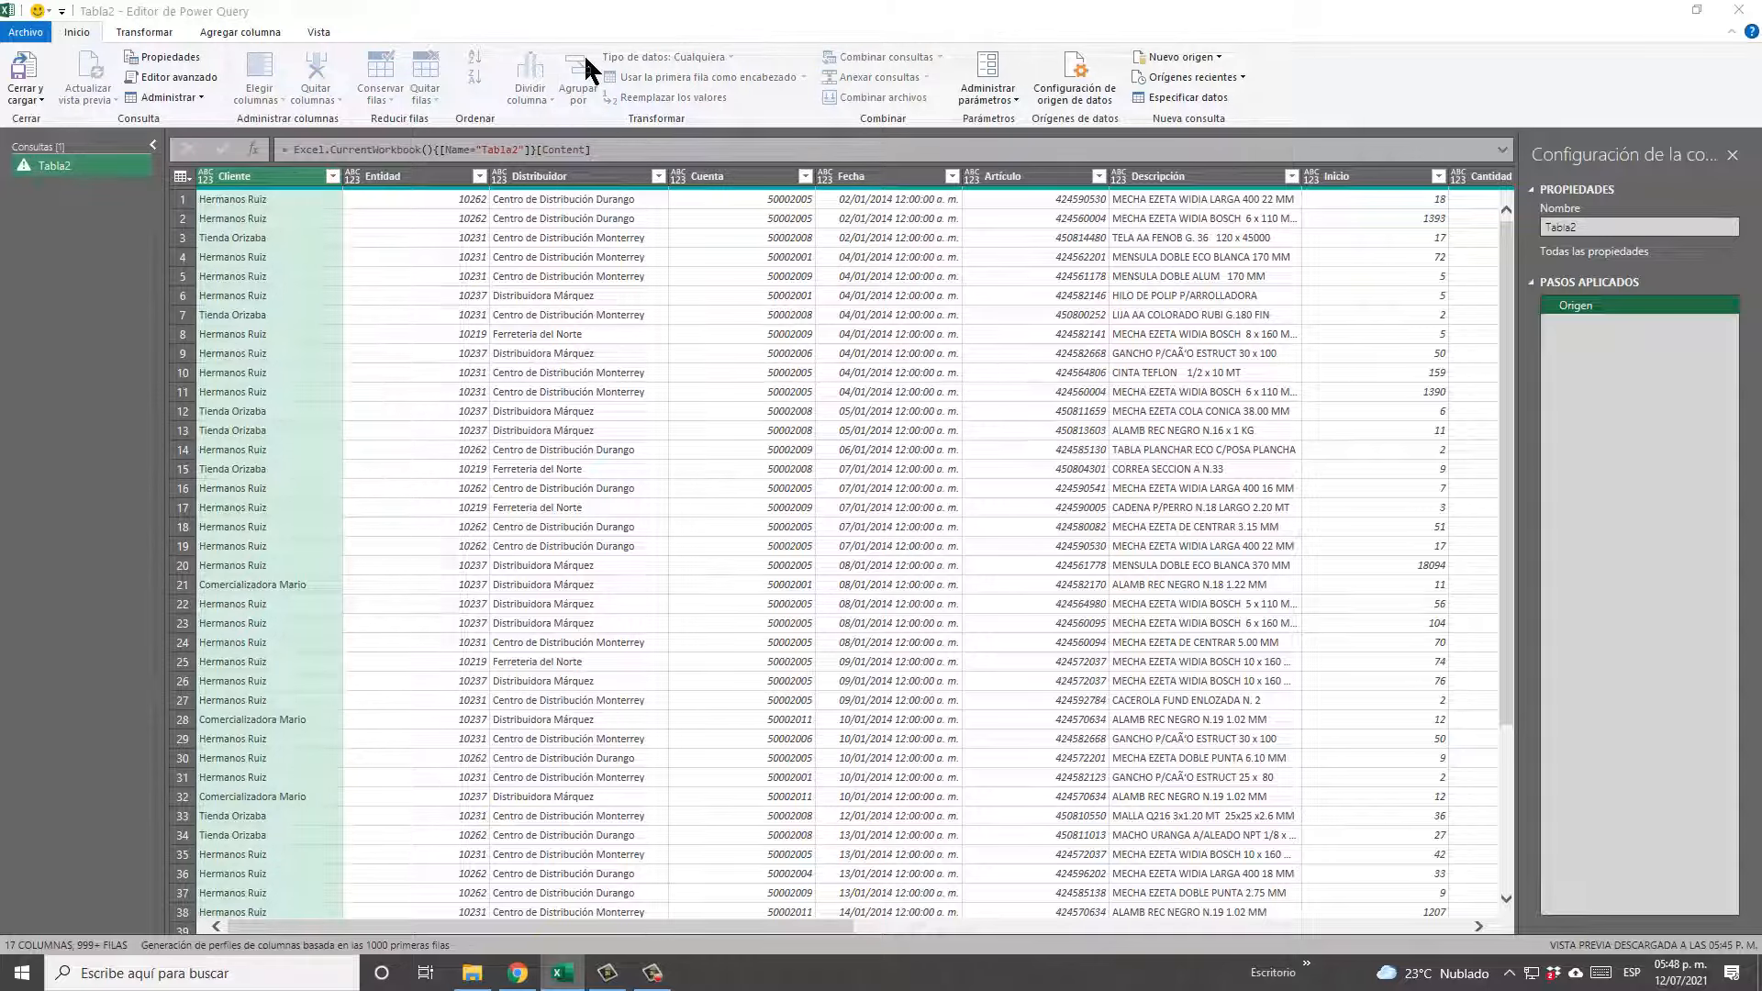
drag(1028, 345, 1387, 514)
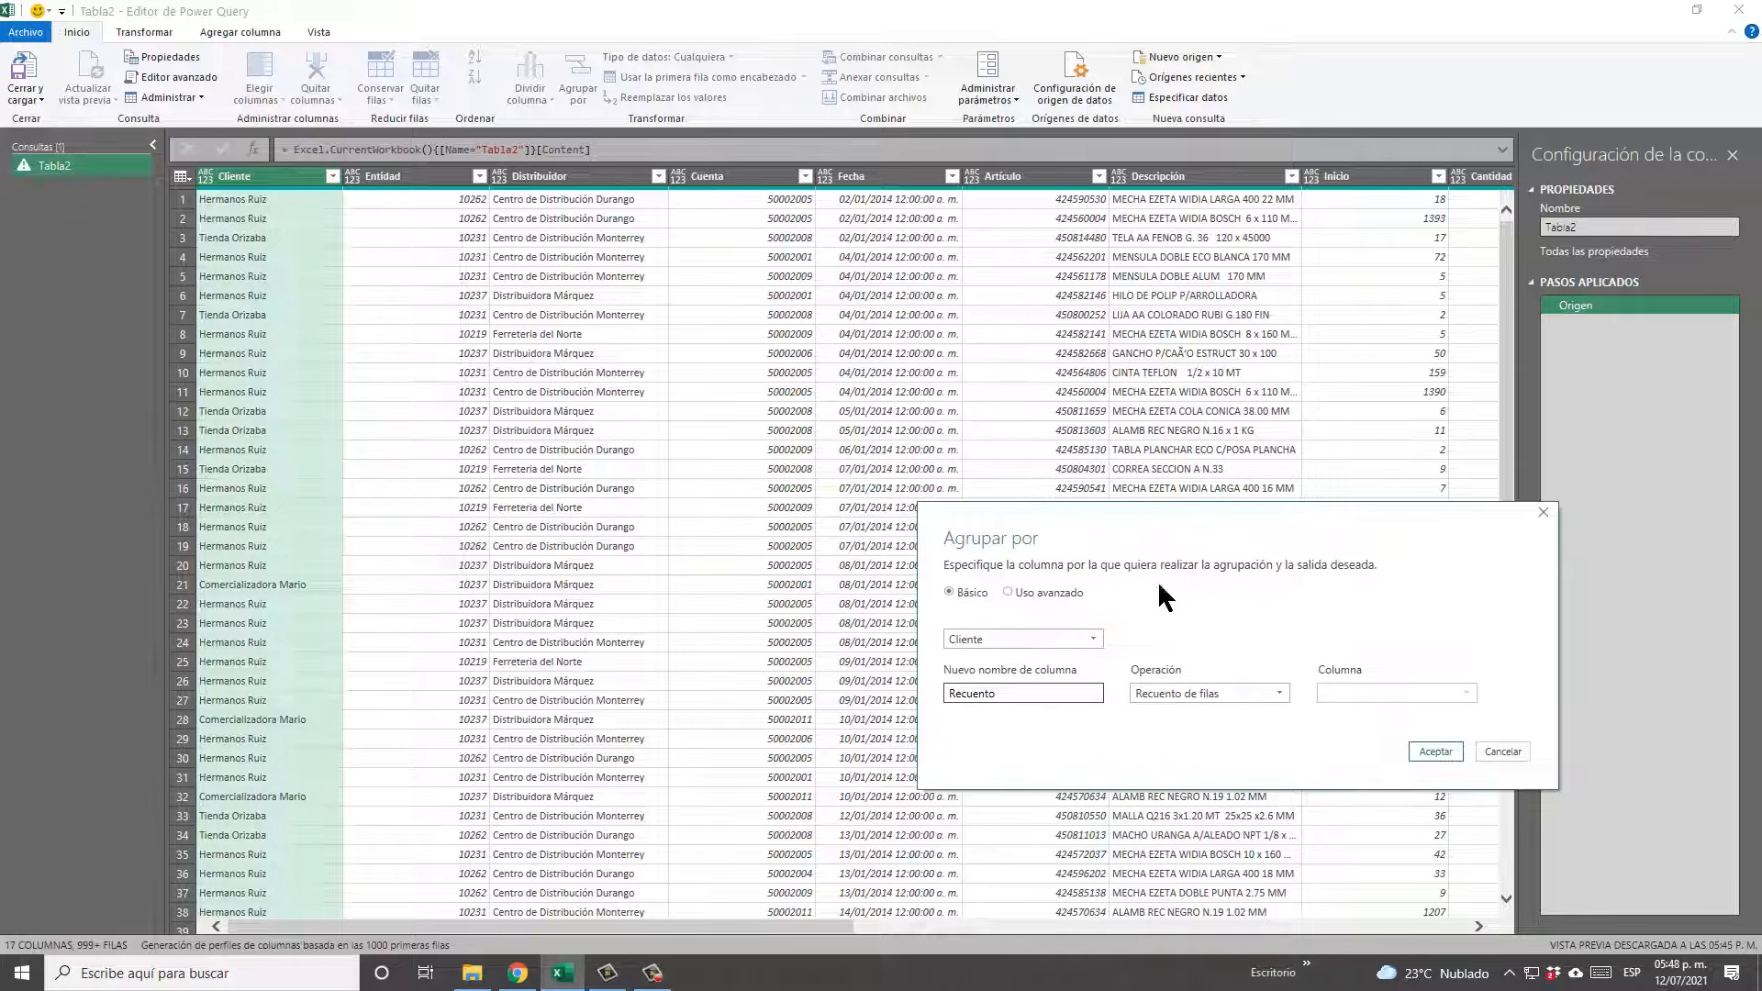
click(1037, 592)
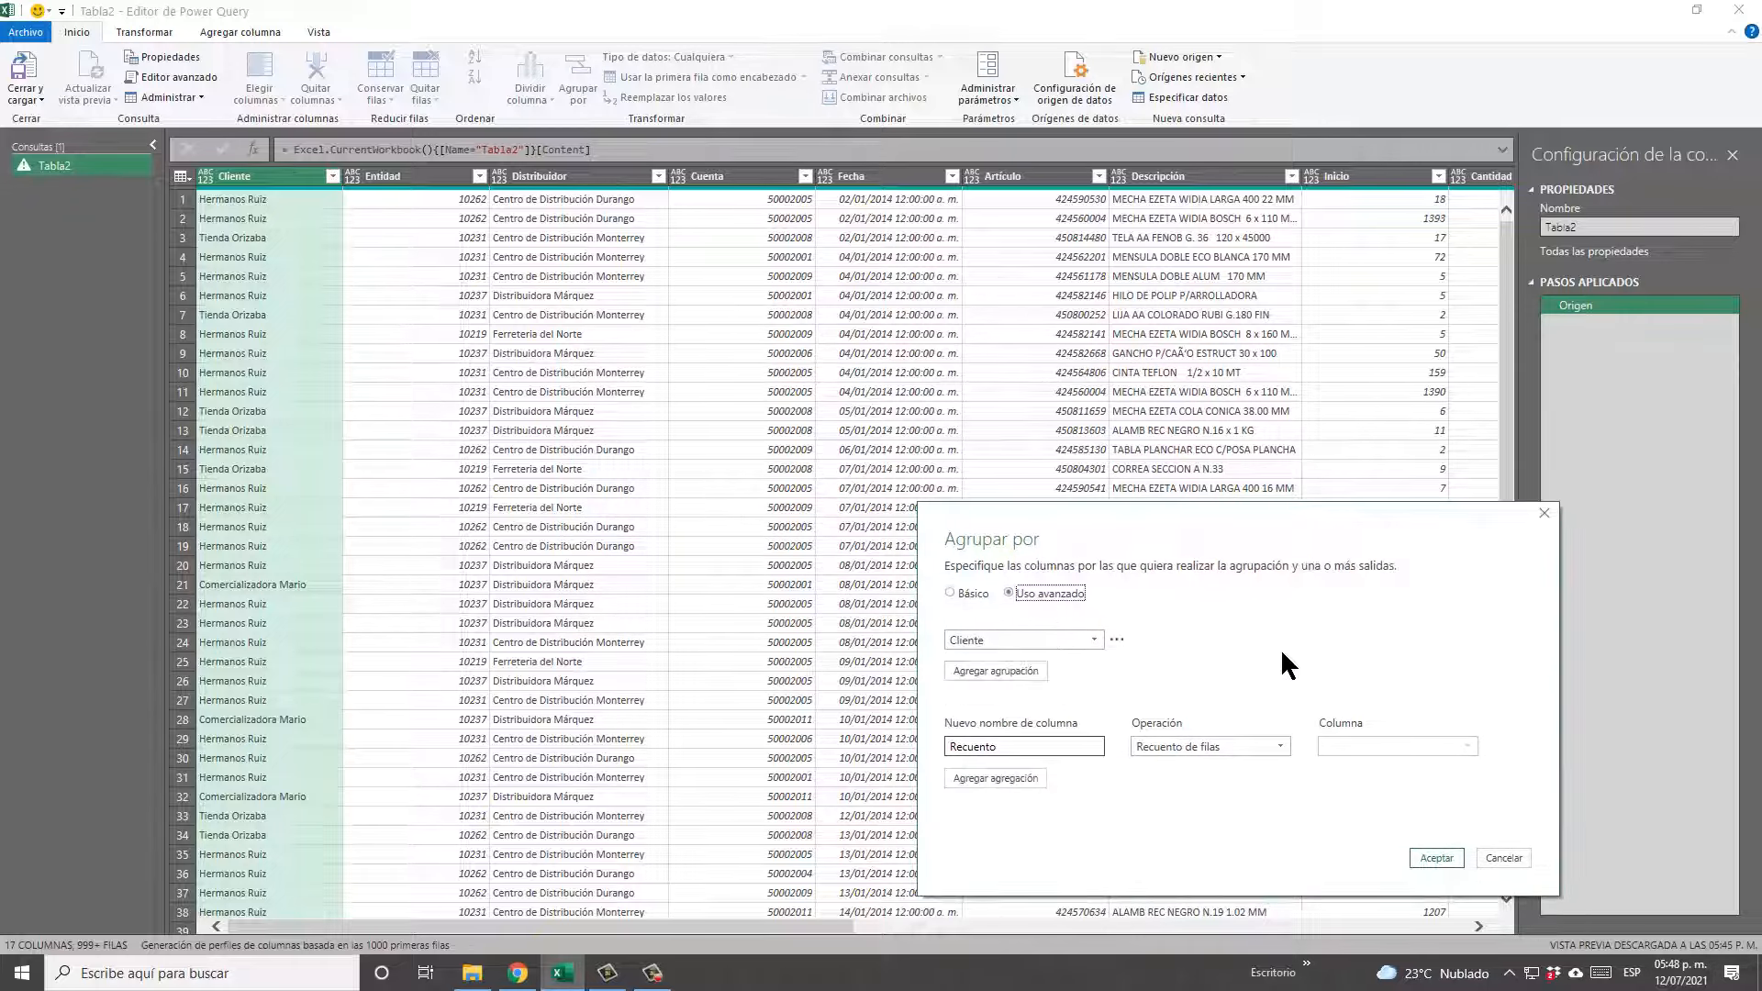
drag(1270, 508, 1341, 190)
click(1157, 290)
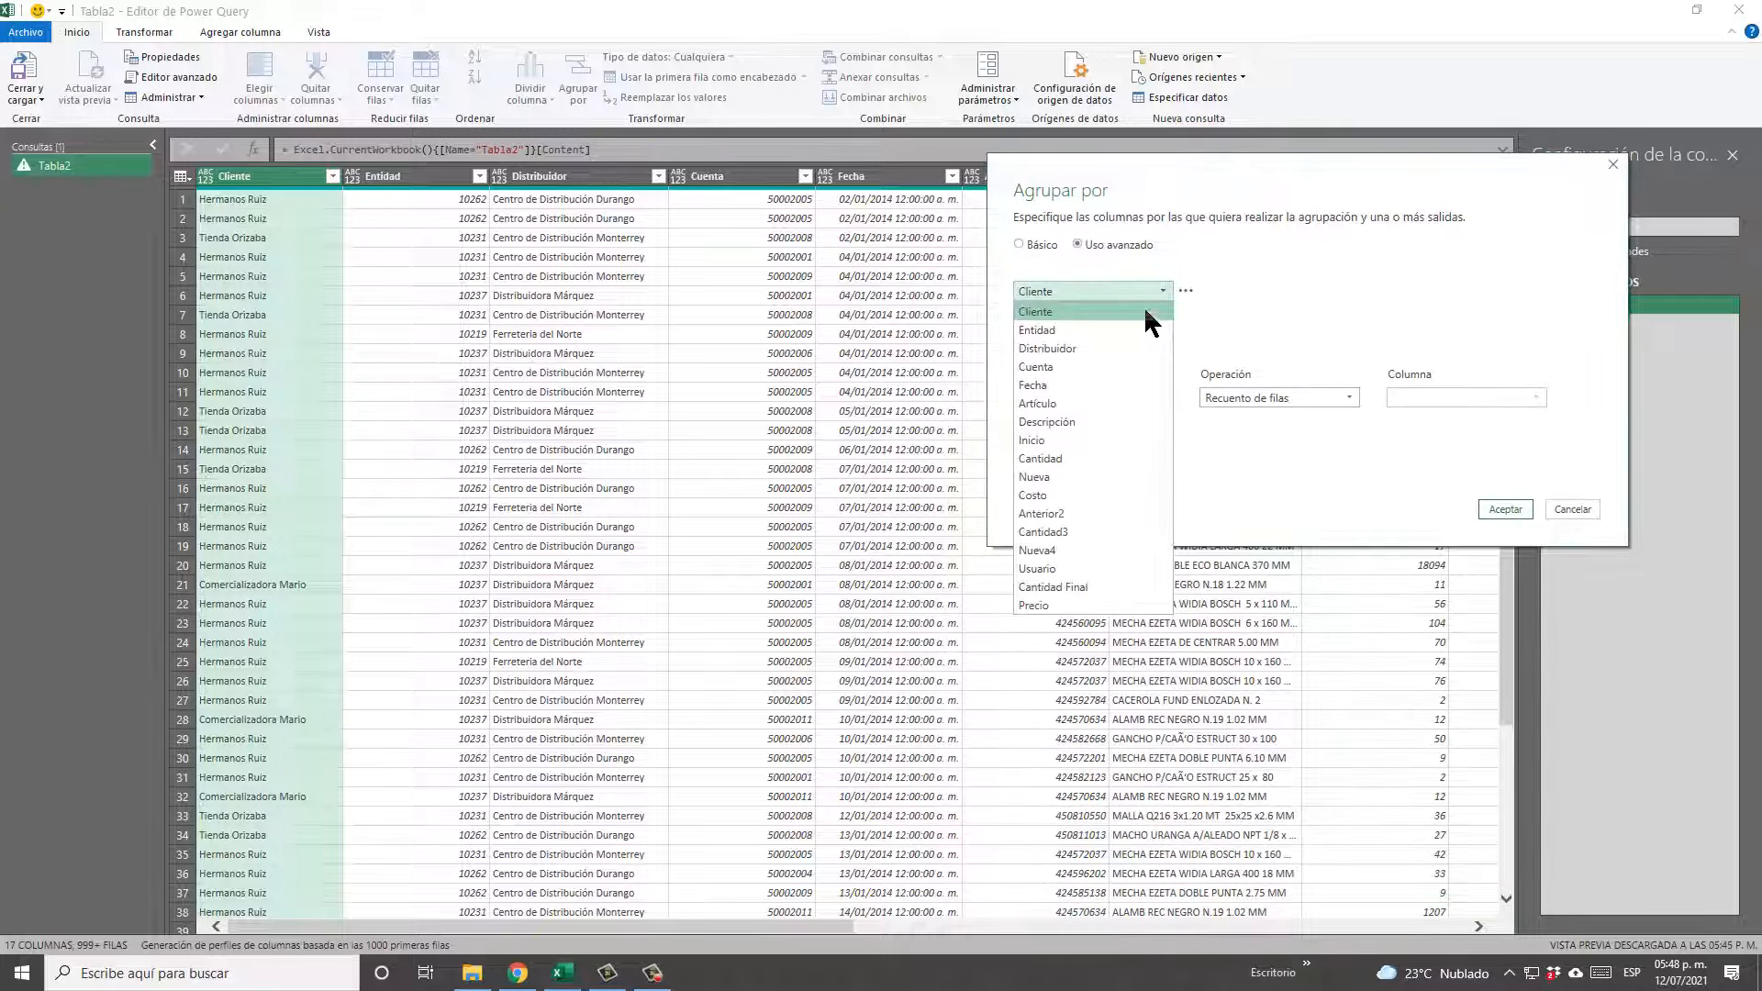
click(1116, 340)
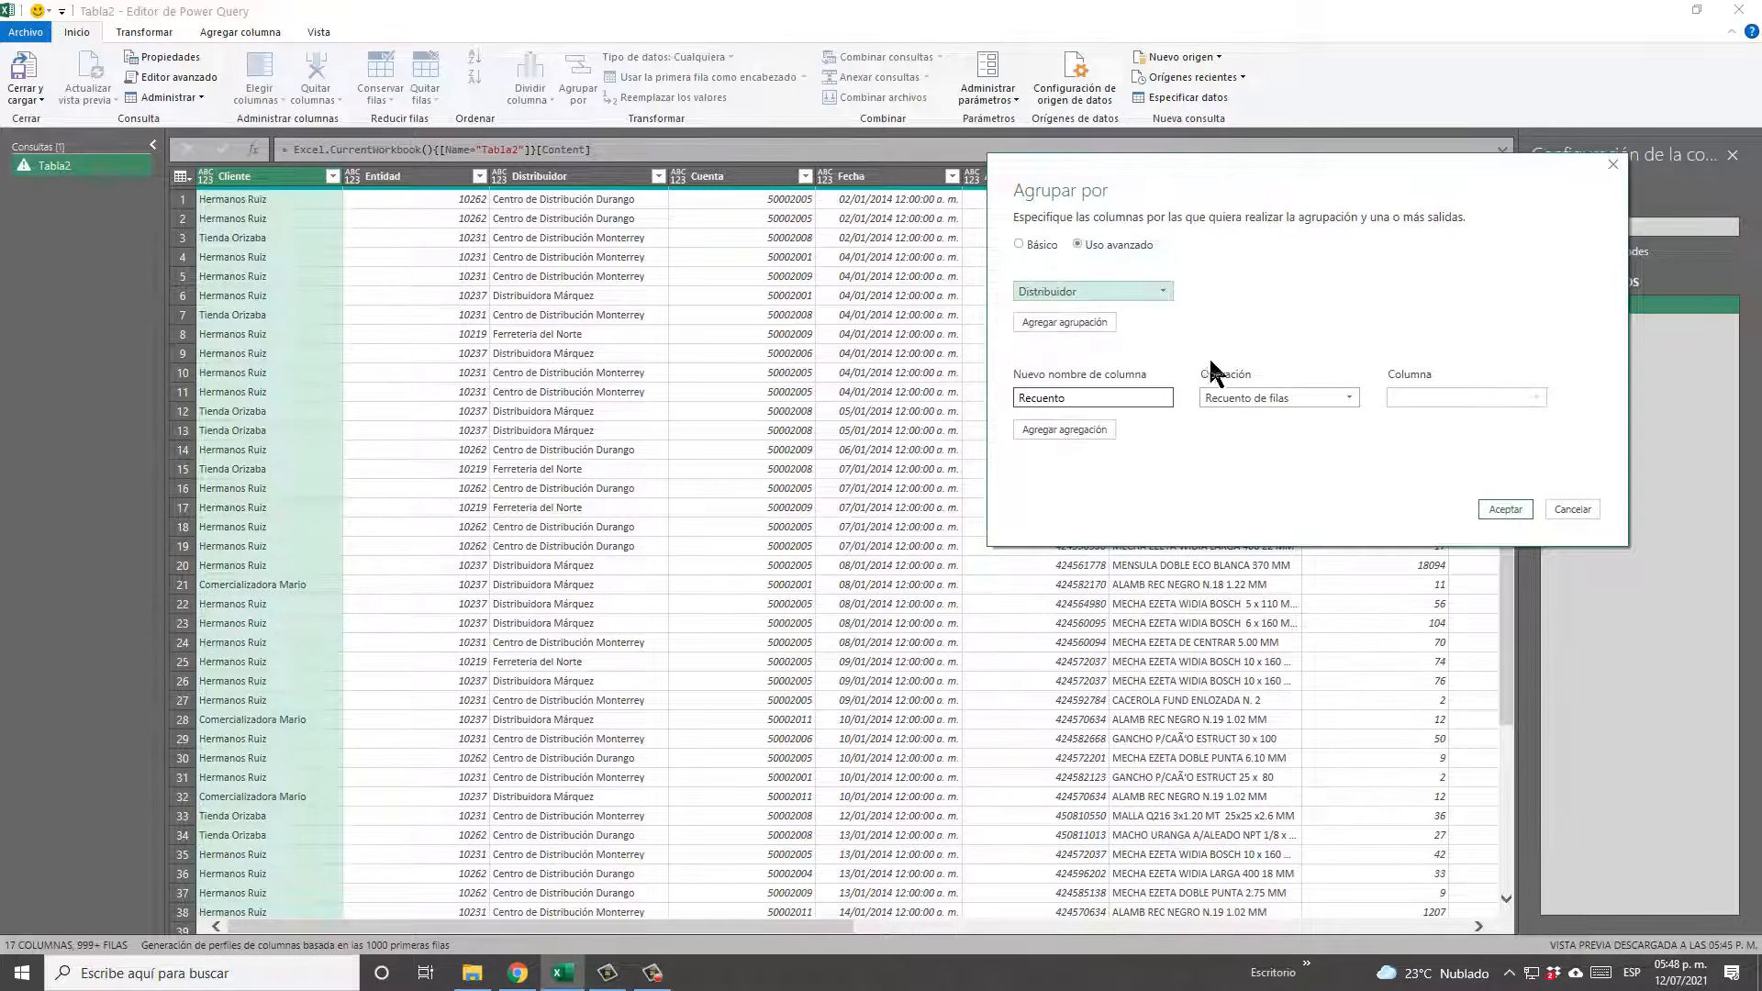
click(1066, 322)
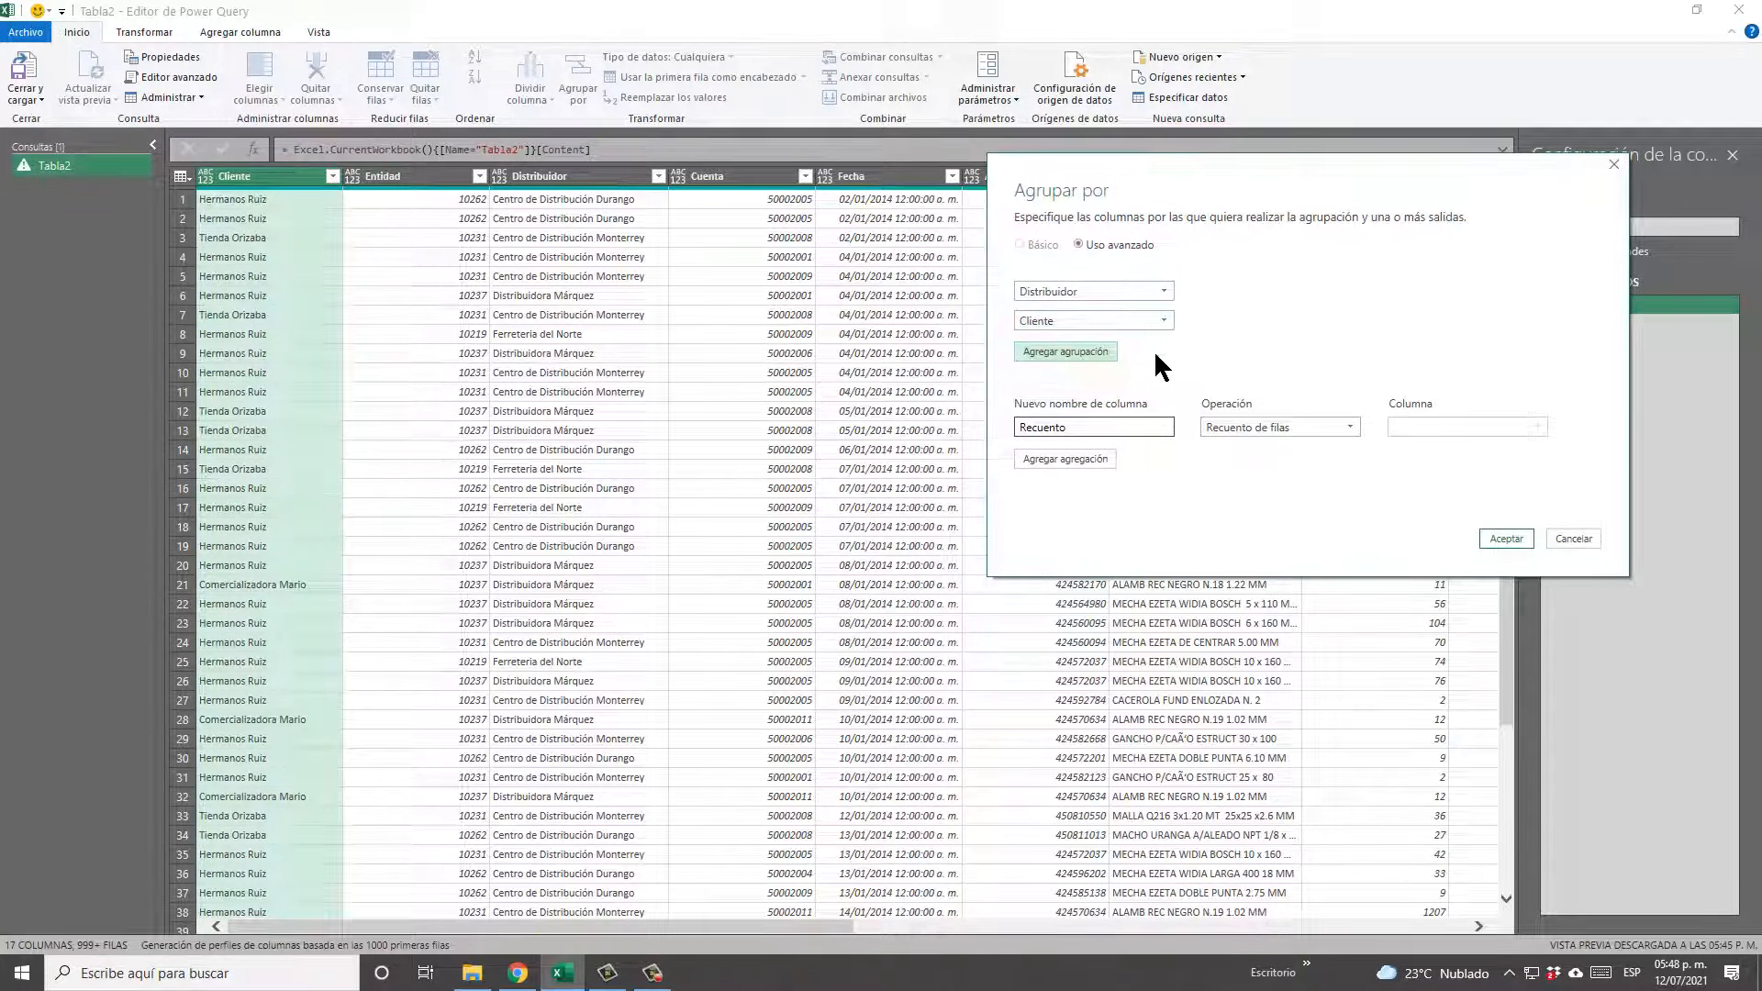
Name the new column Dist / Cliente, define it as Suma of Precio and apply the grouping.
drag(1074, 426, 907, 422)
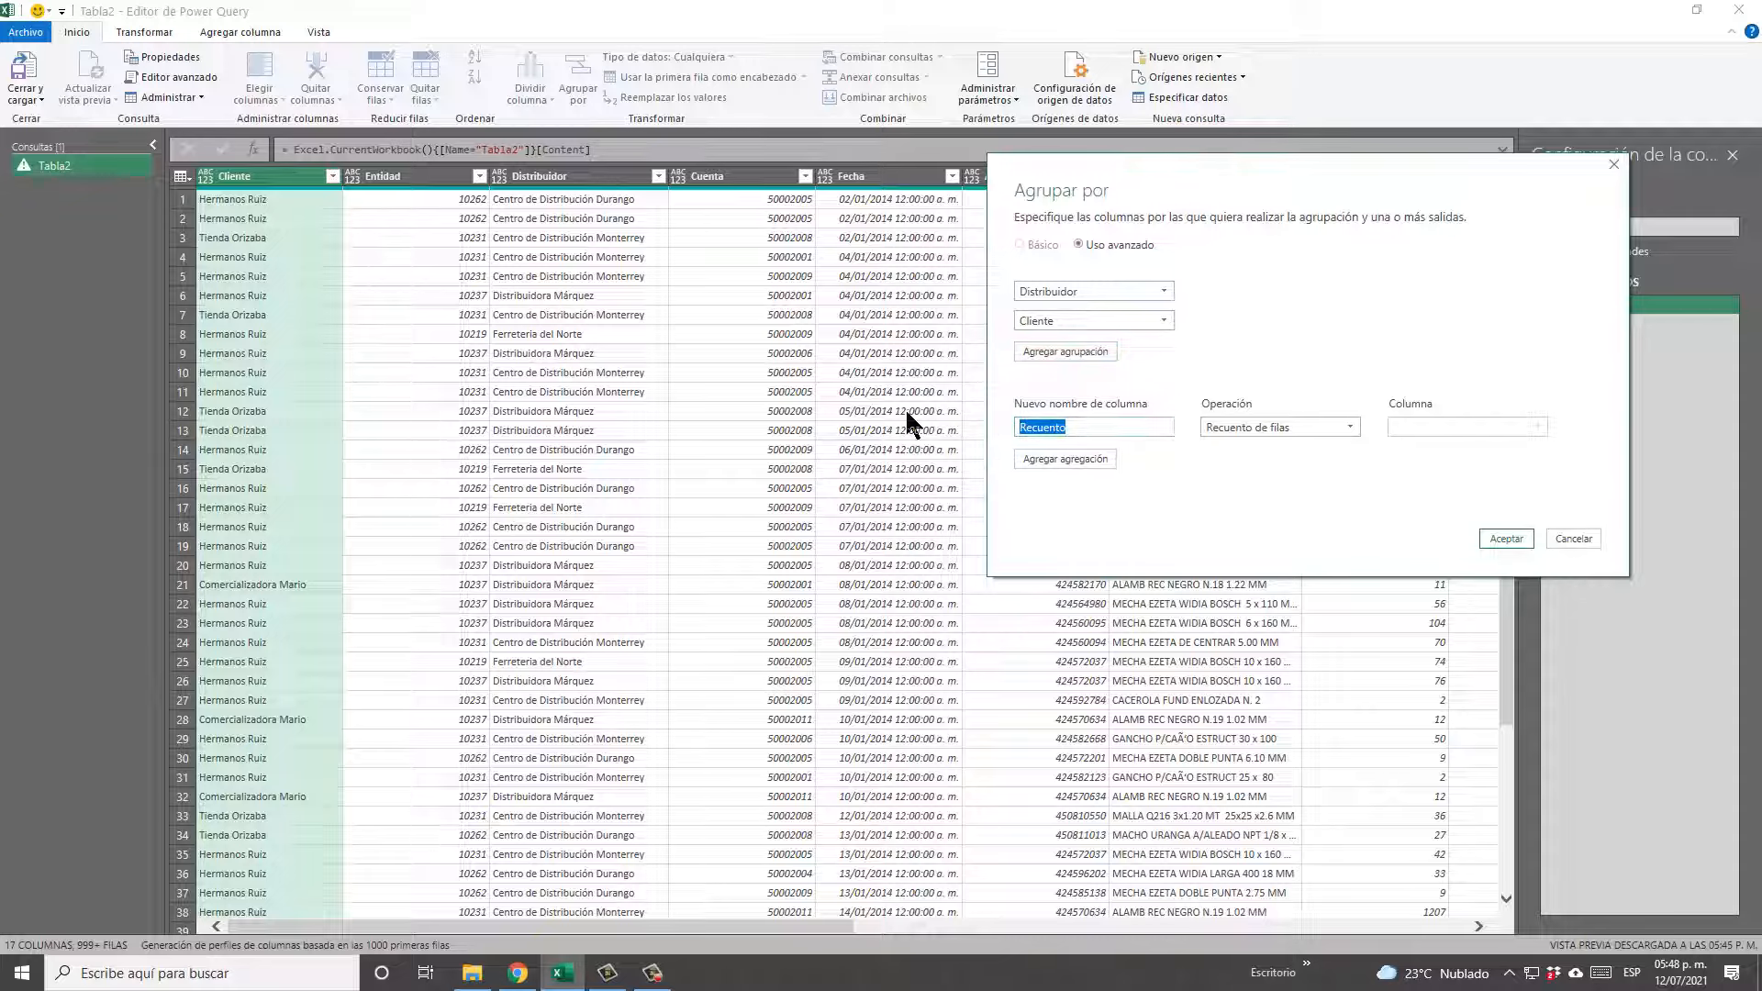
text(Dist / Cliente)
click(1355, 429)
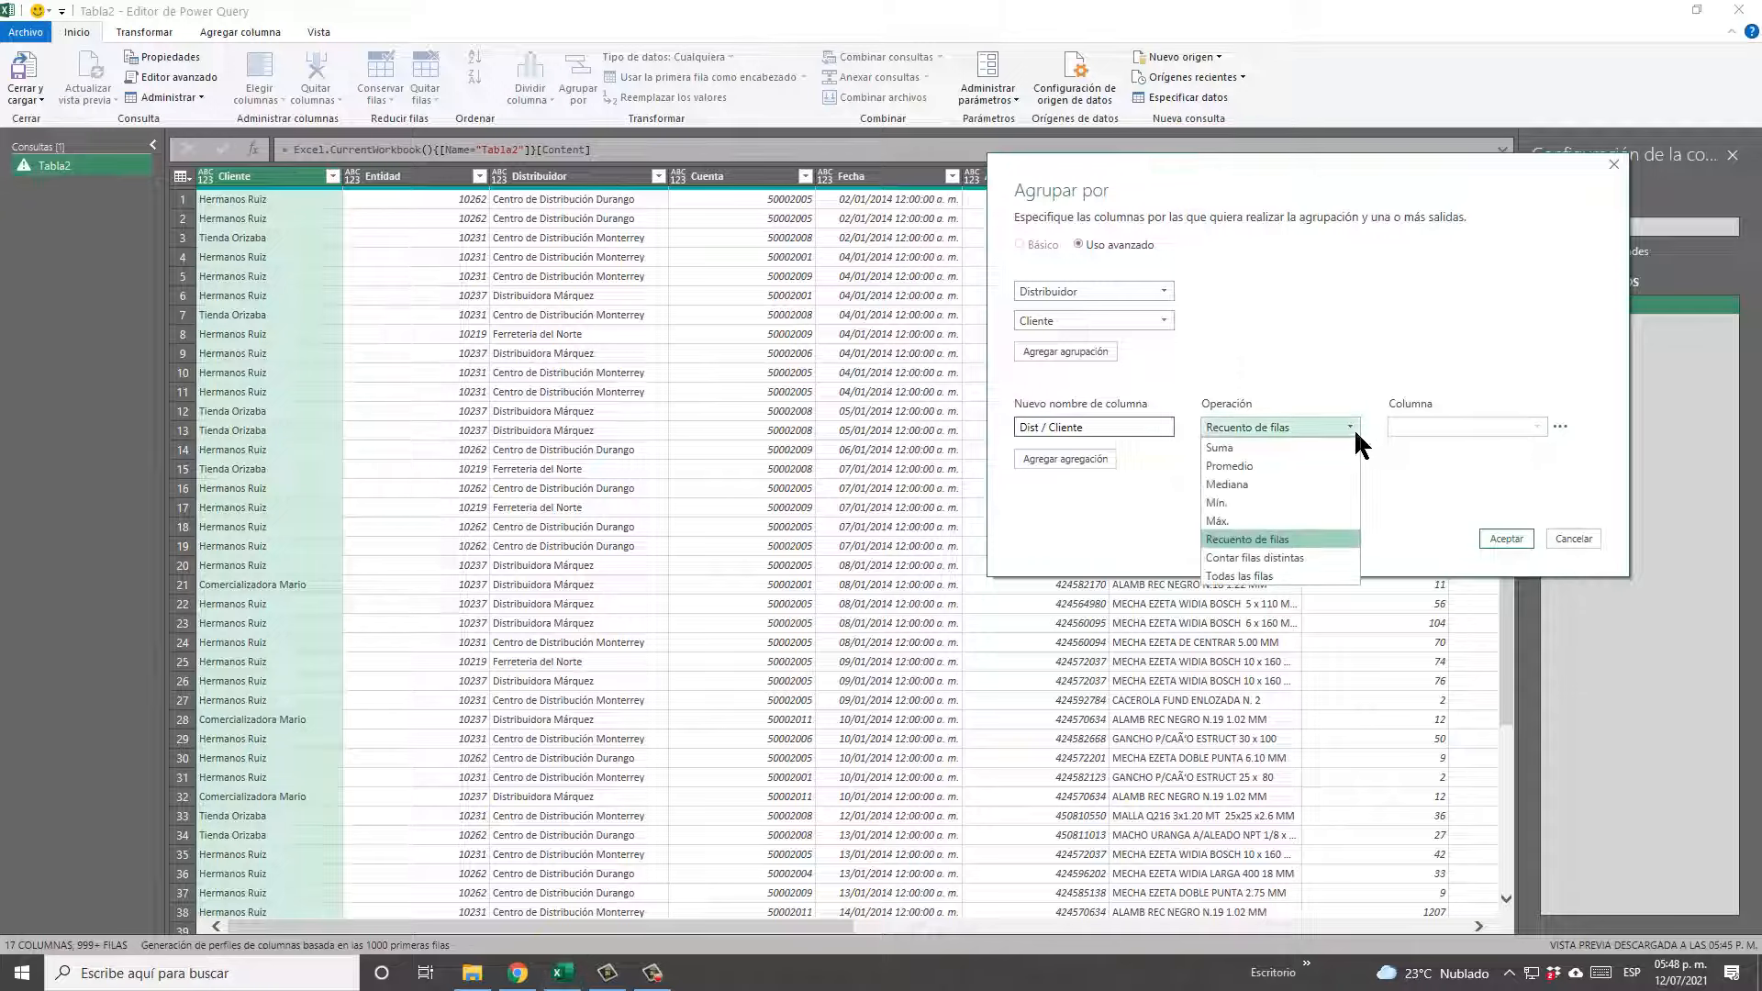
click(1308, 446)
click(1412, 426)
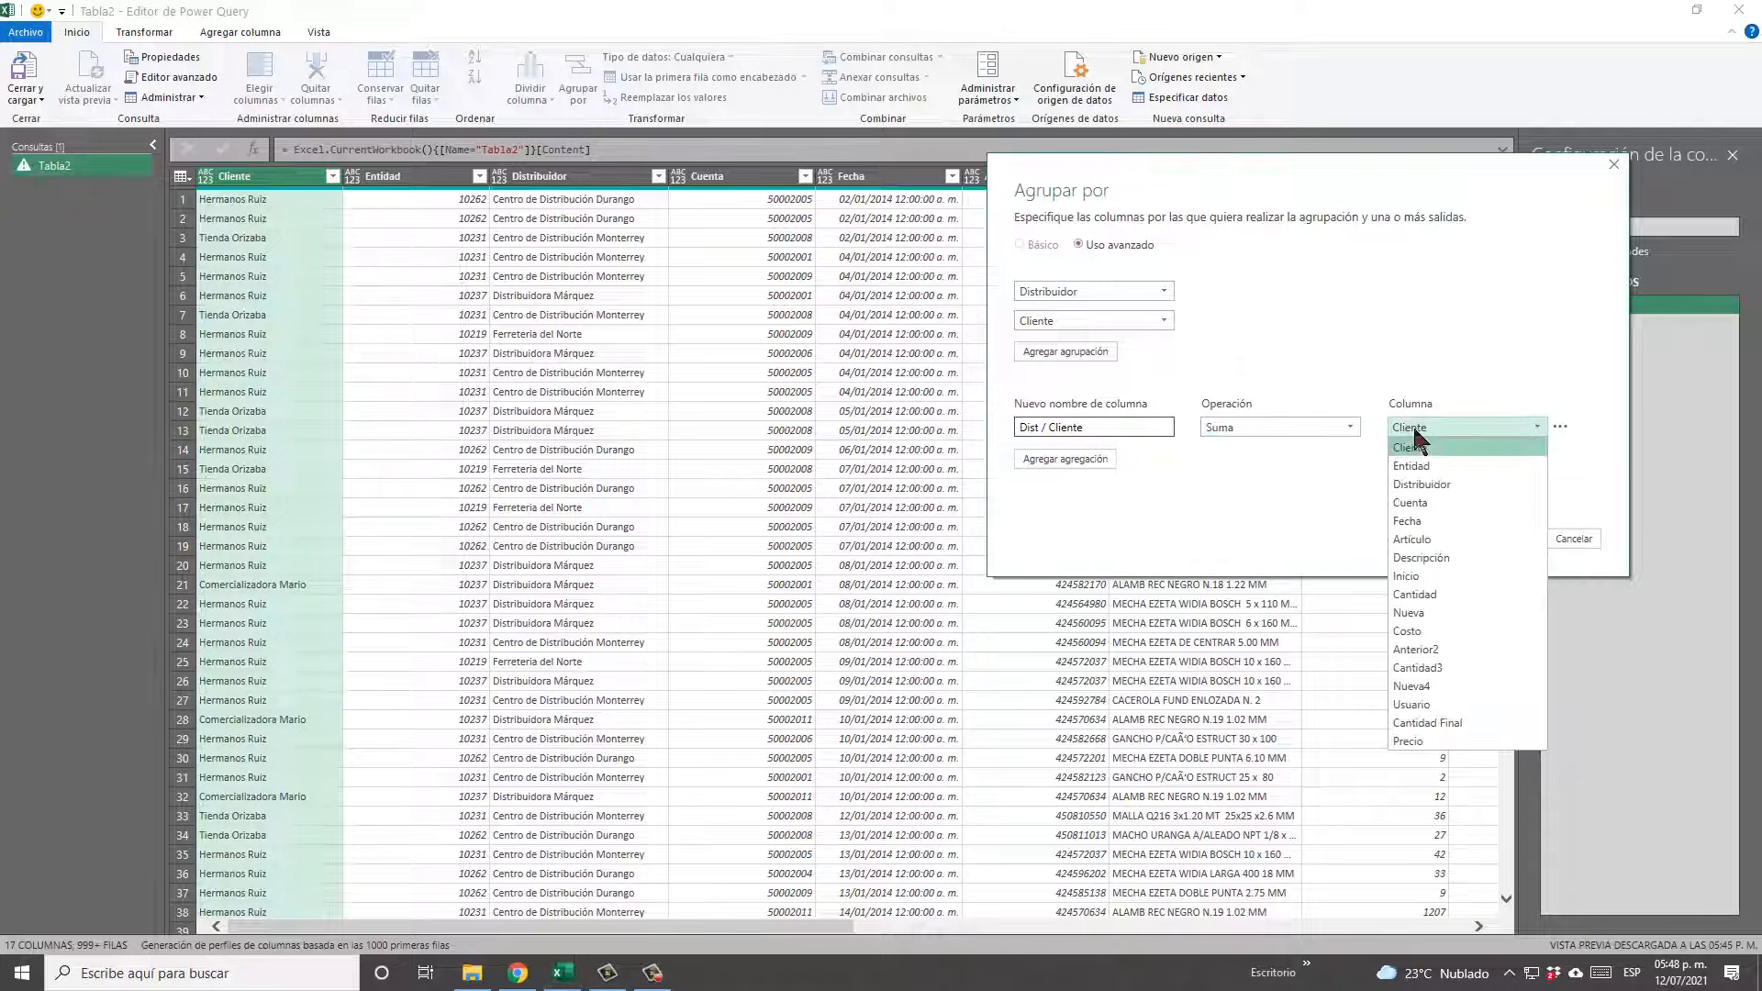
click(1411, 741)
click(1506, 539)
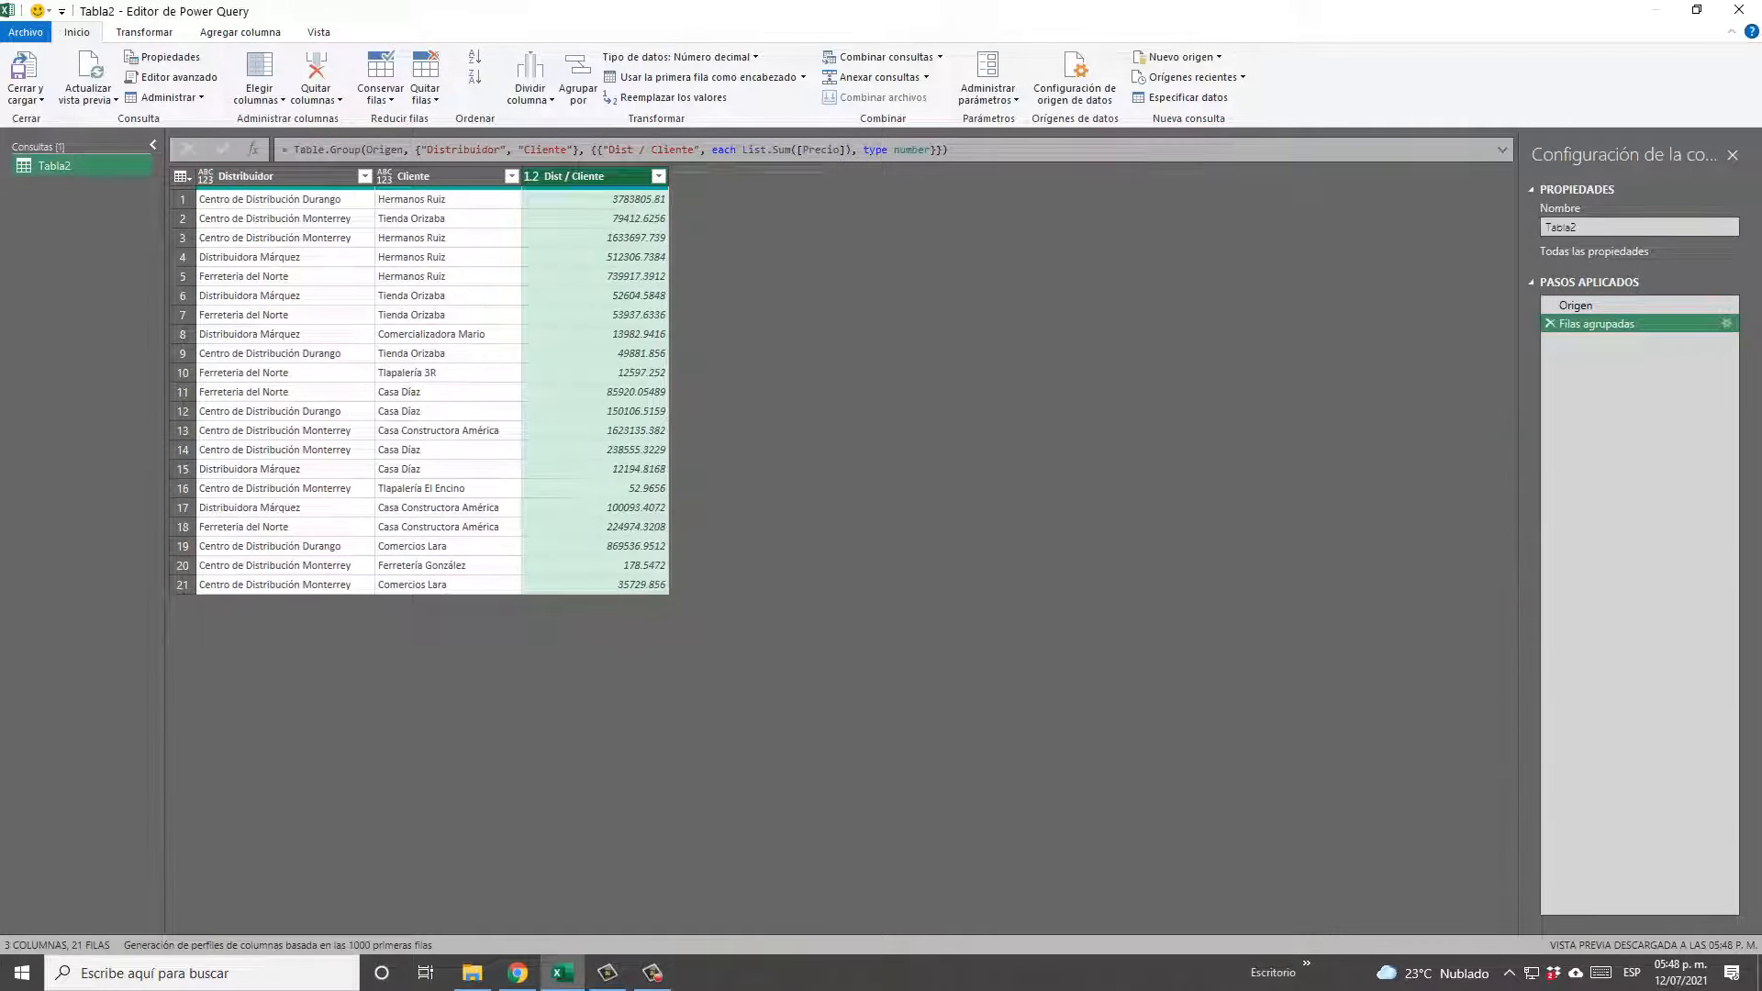
Check the first grouped row's distributor, client and amount, and load the query back into the worksheet.
click(320, 200)
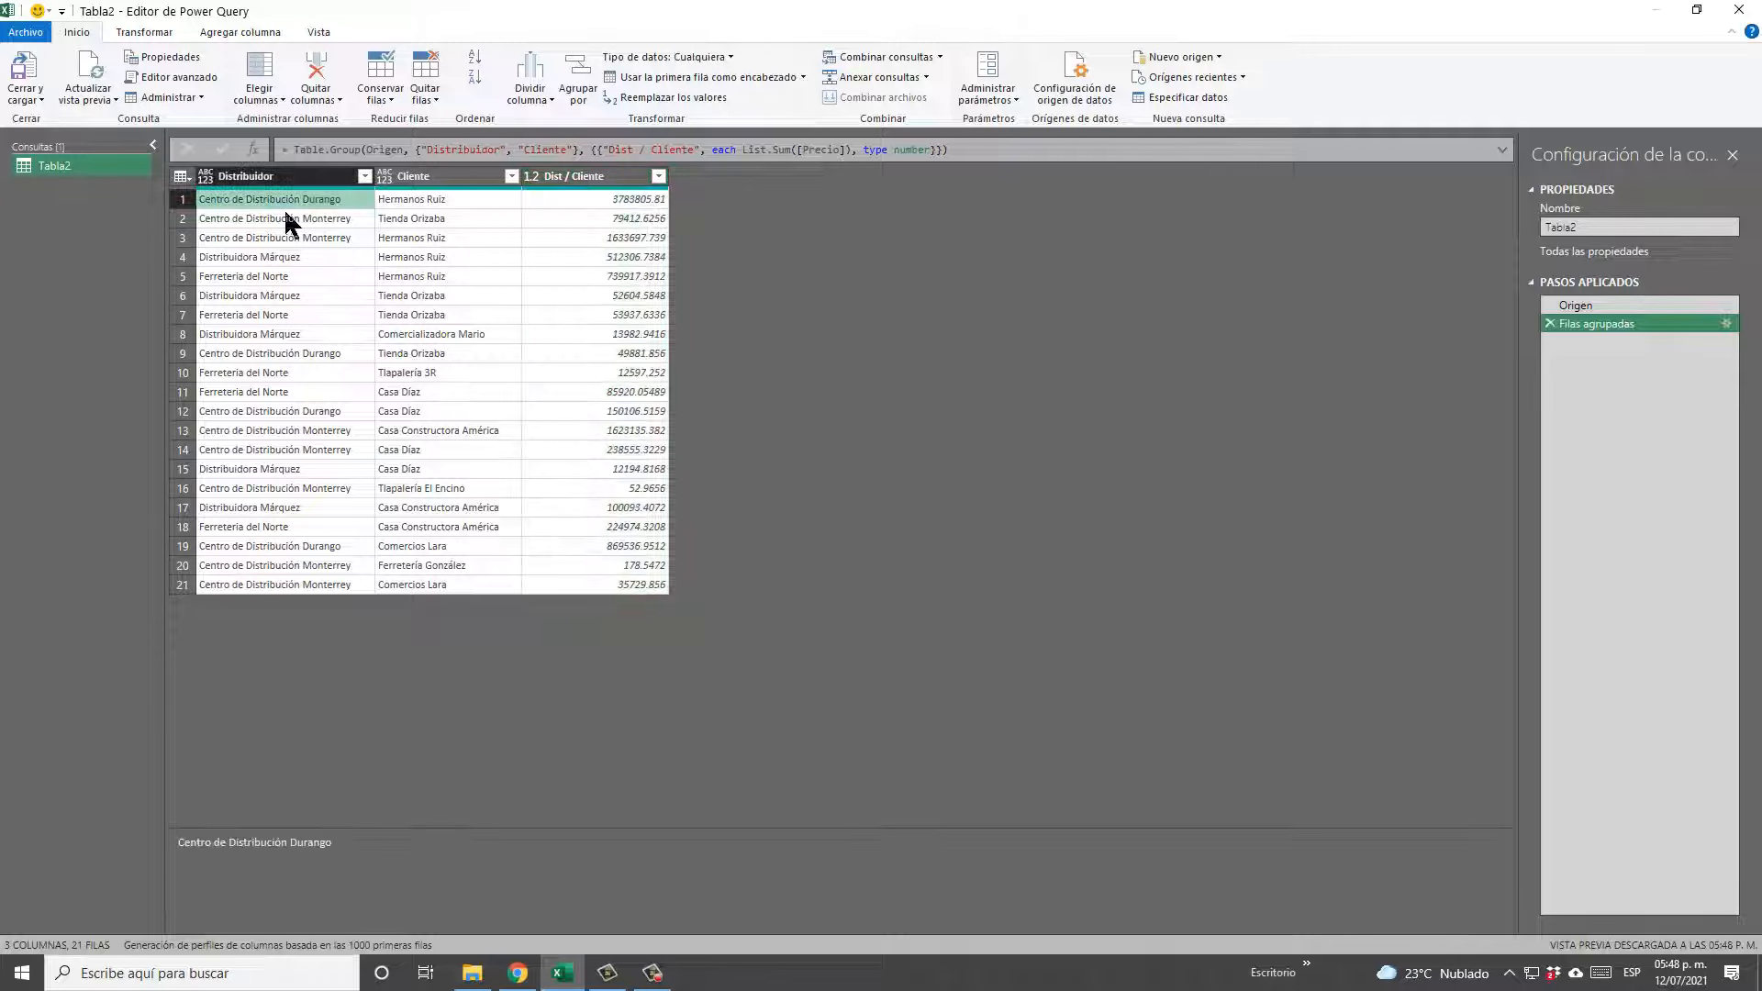
click(404, 202)
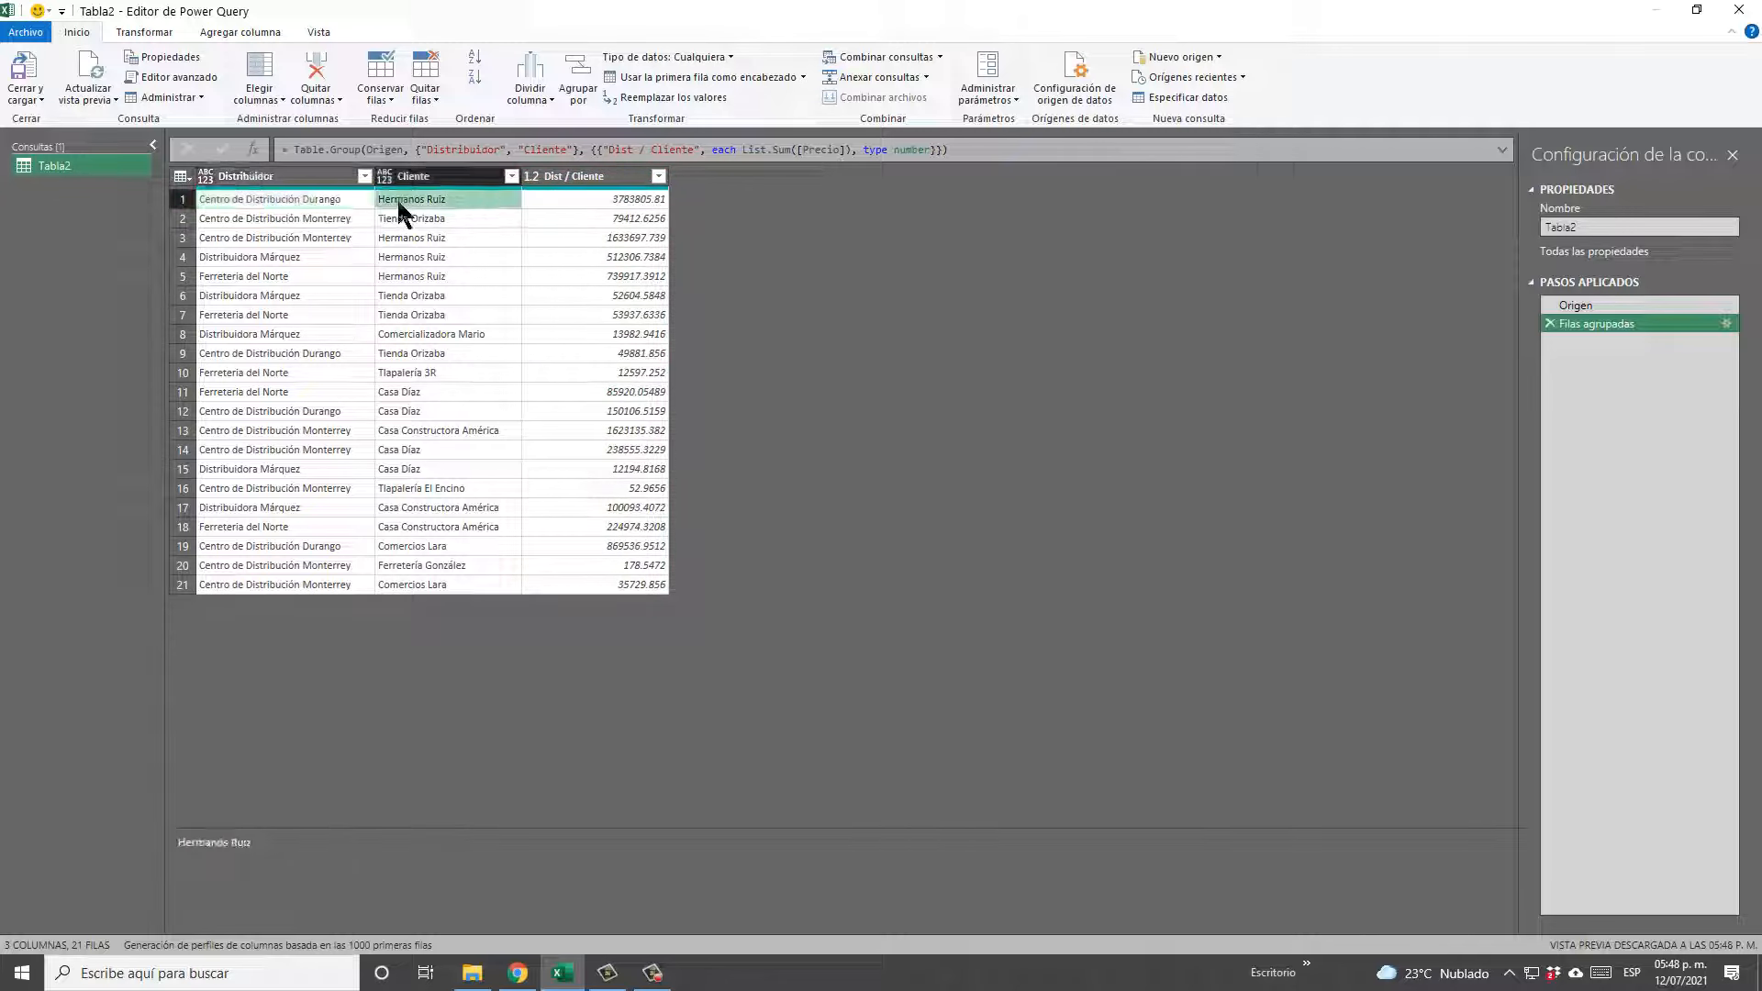
click(613, 202)
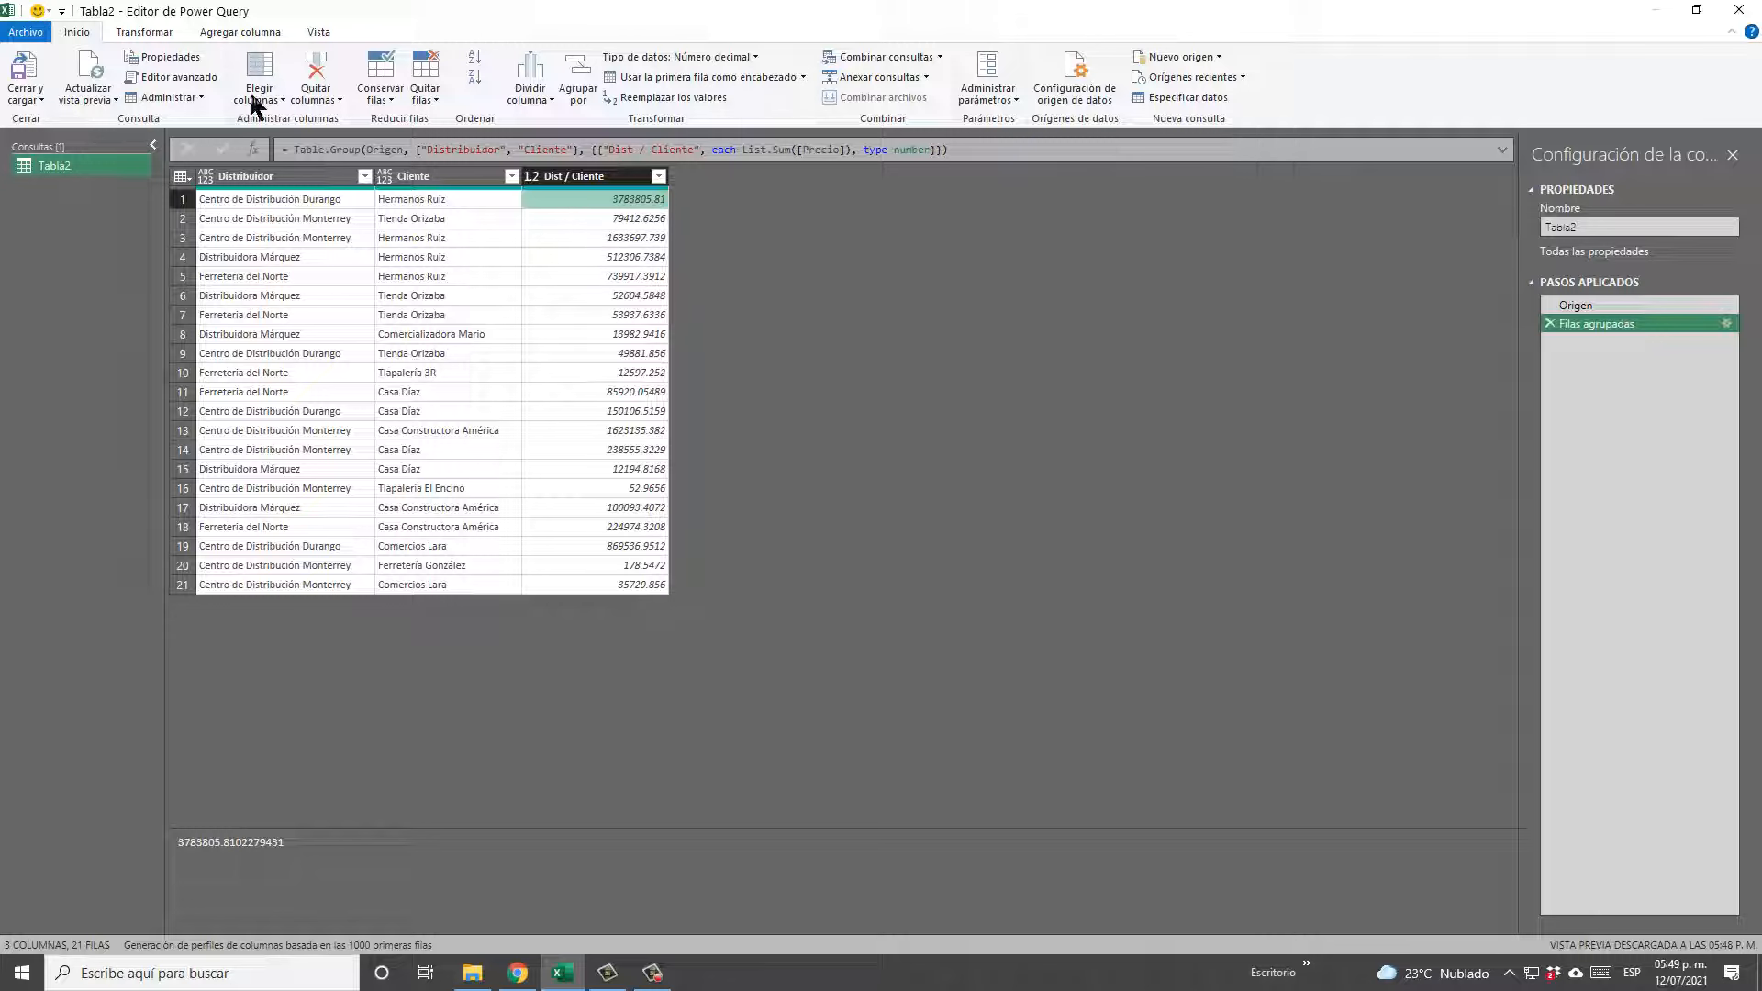
click(28, 64)
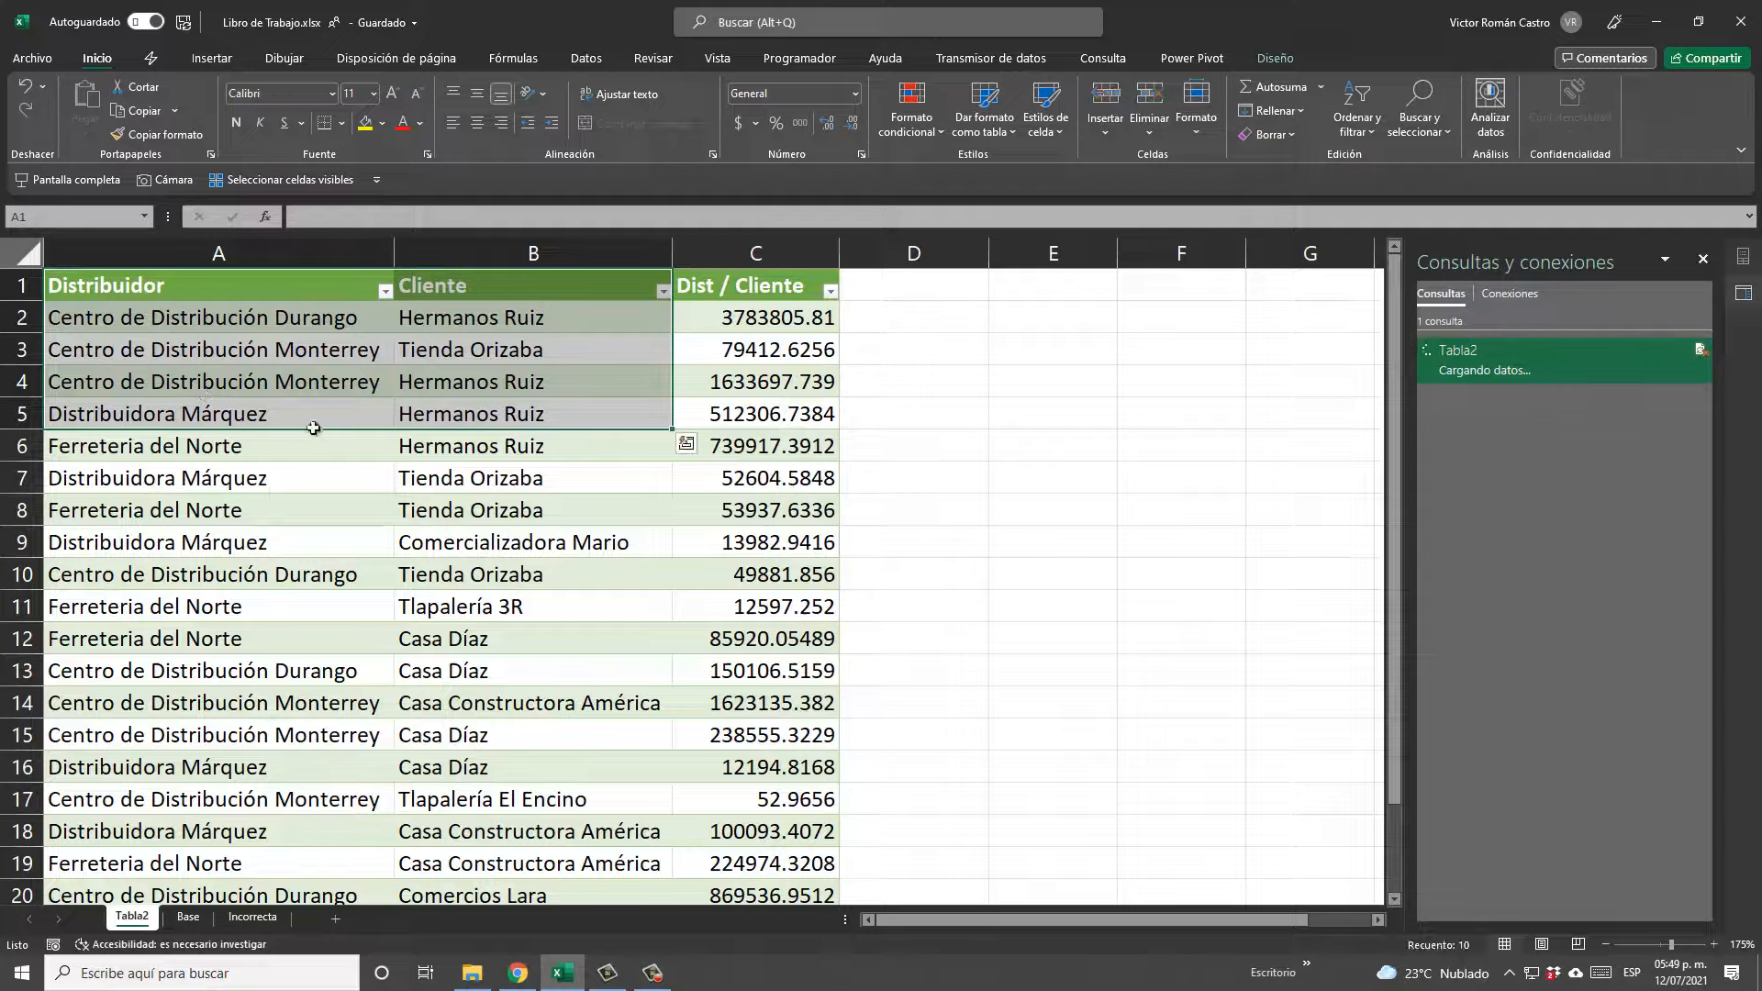
Format all Dist / Cliente values with thousands separators and two decimals.
ctrl+scroll(408, 448, down, 3)
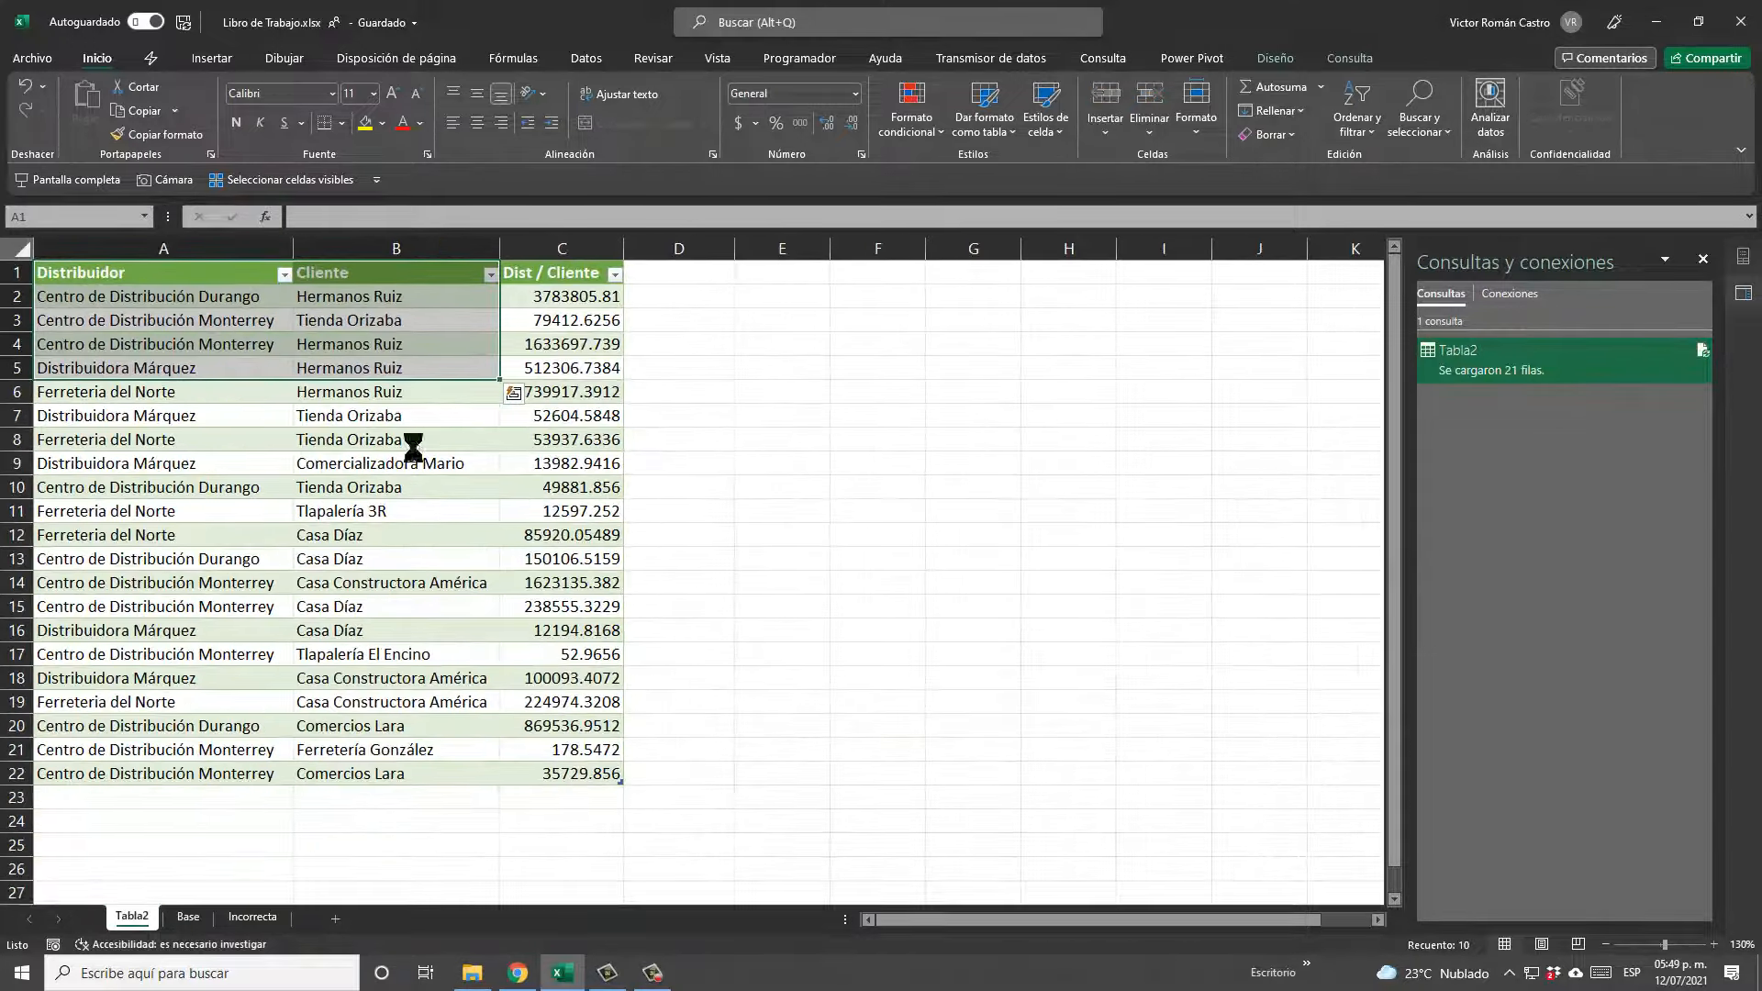
ctrl+scroll(413, 448, up, 1)
drag(614, 311, 624, 832)
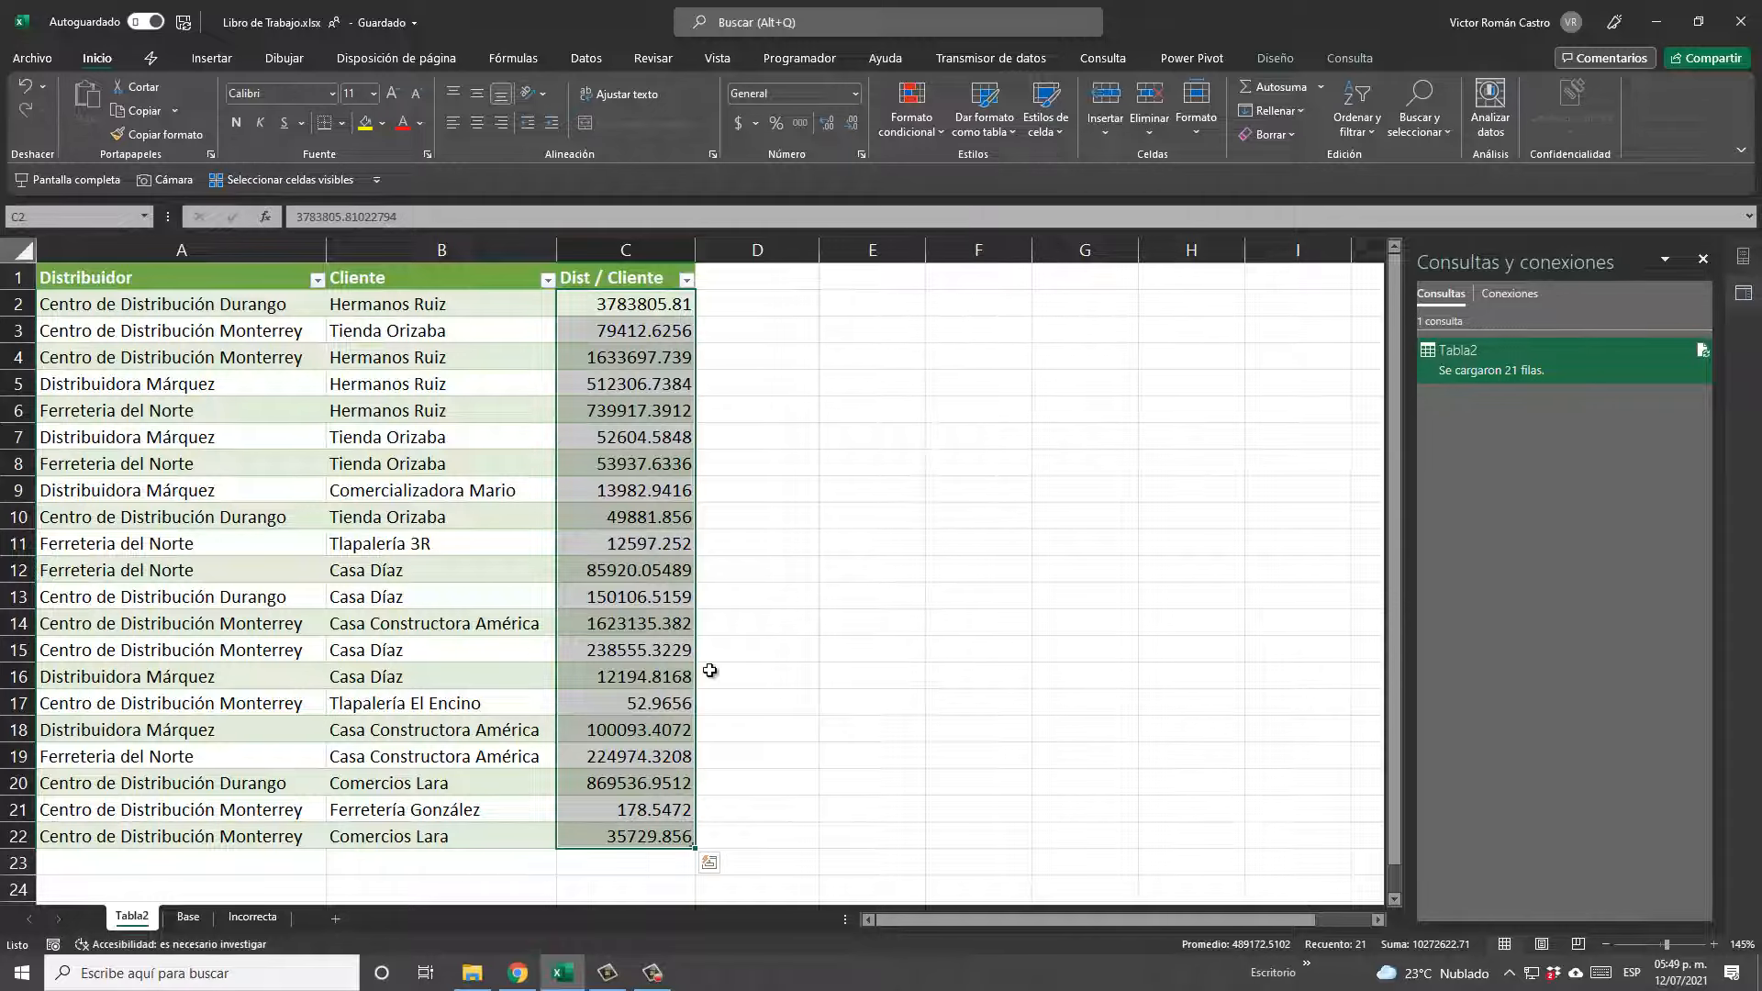
key(ctrl+shift+1)
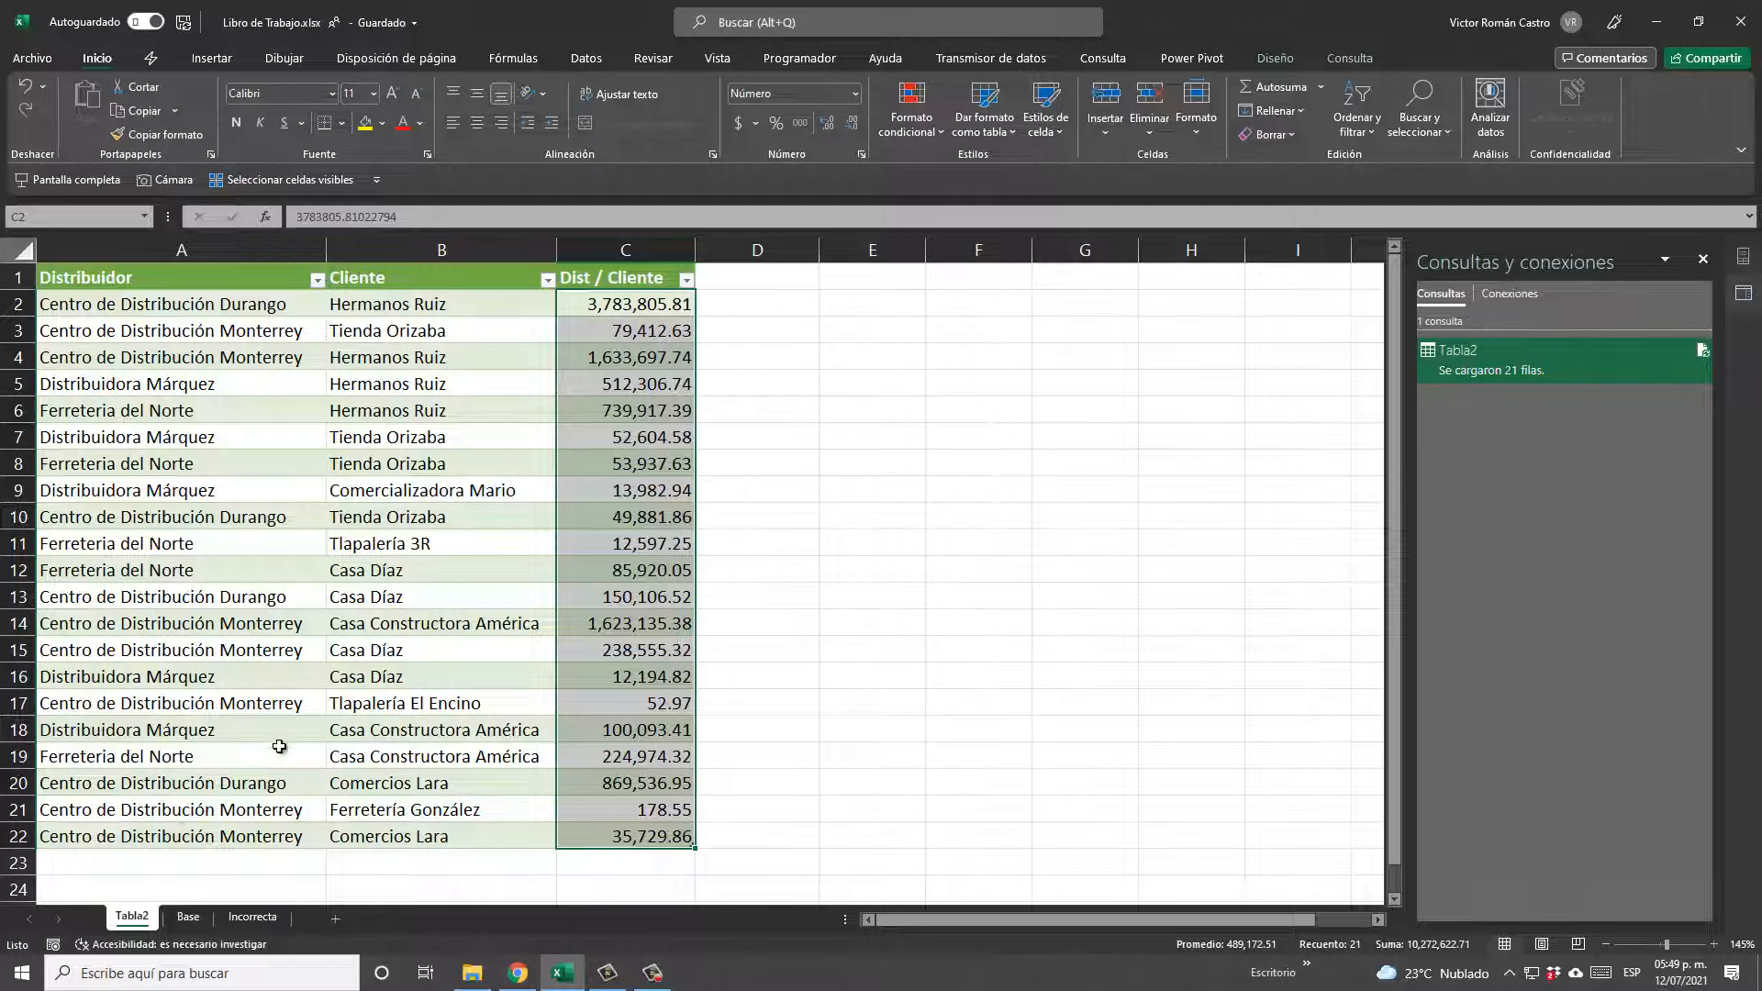
Select all data rows and columns of the Base sheet's table to review its extent.
click(188, 918)
click(295, 759)
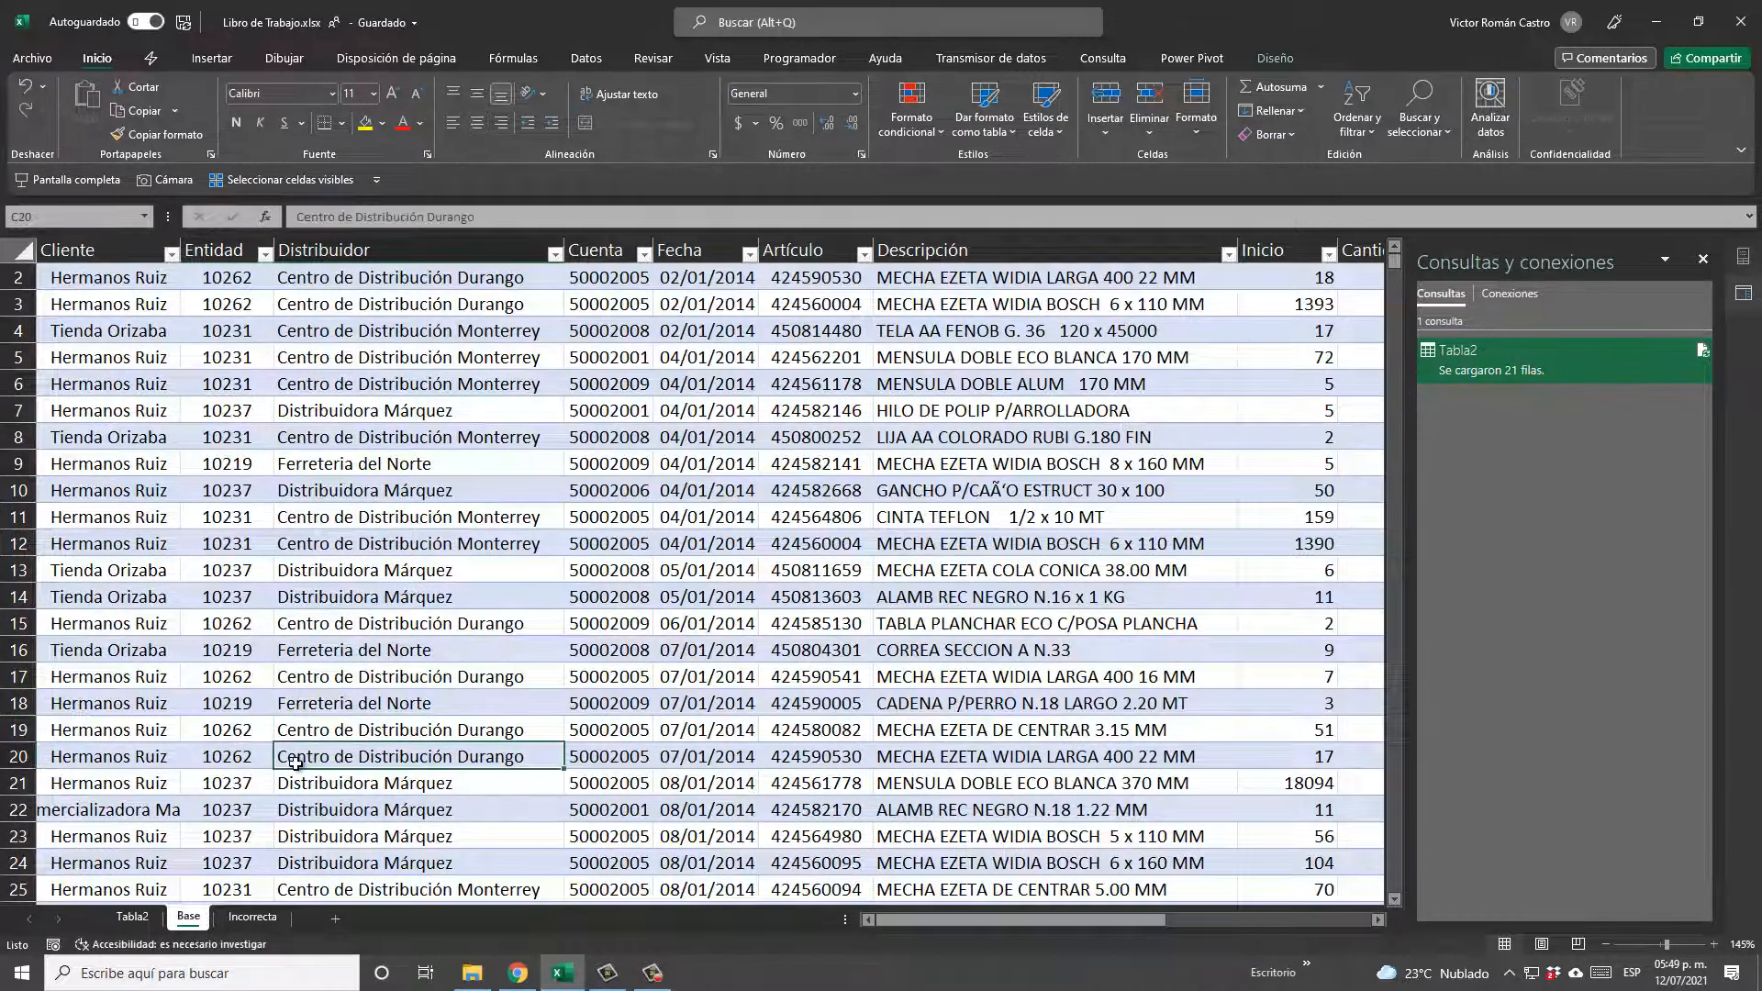
key(ctrl+Up)
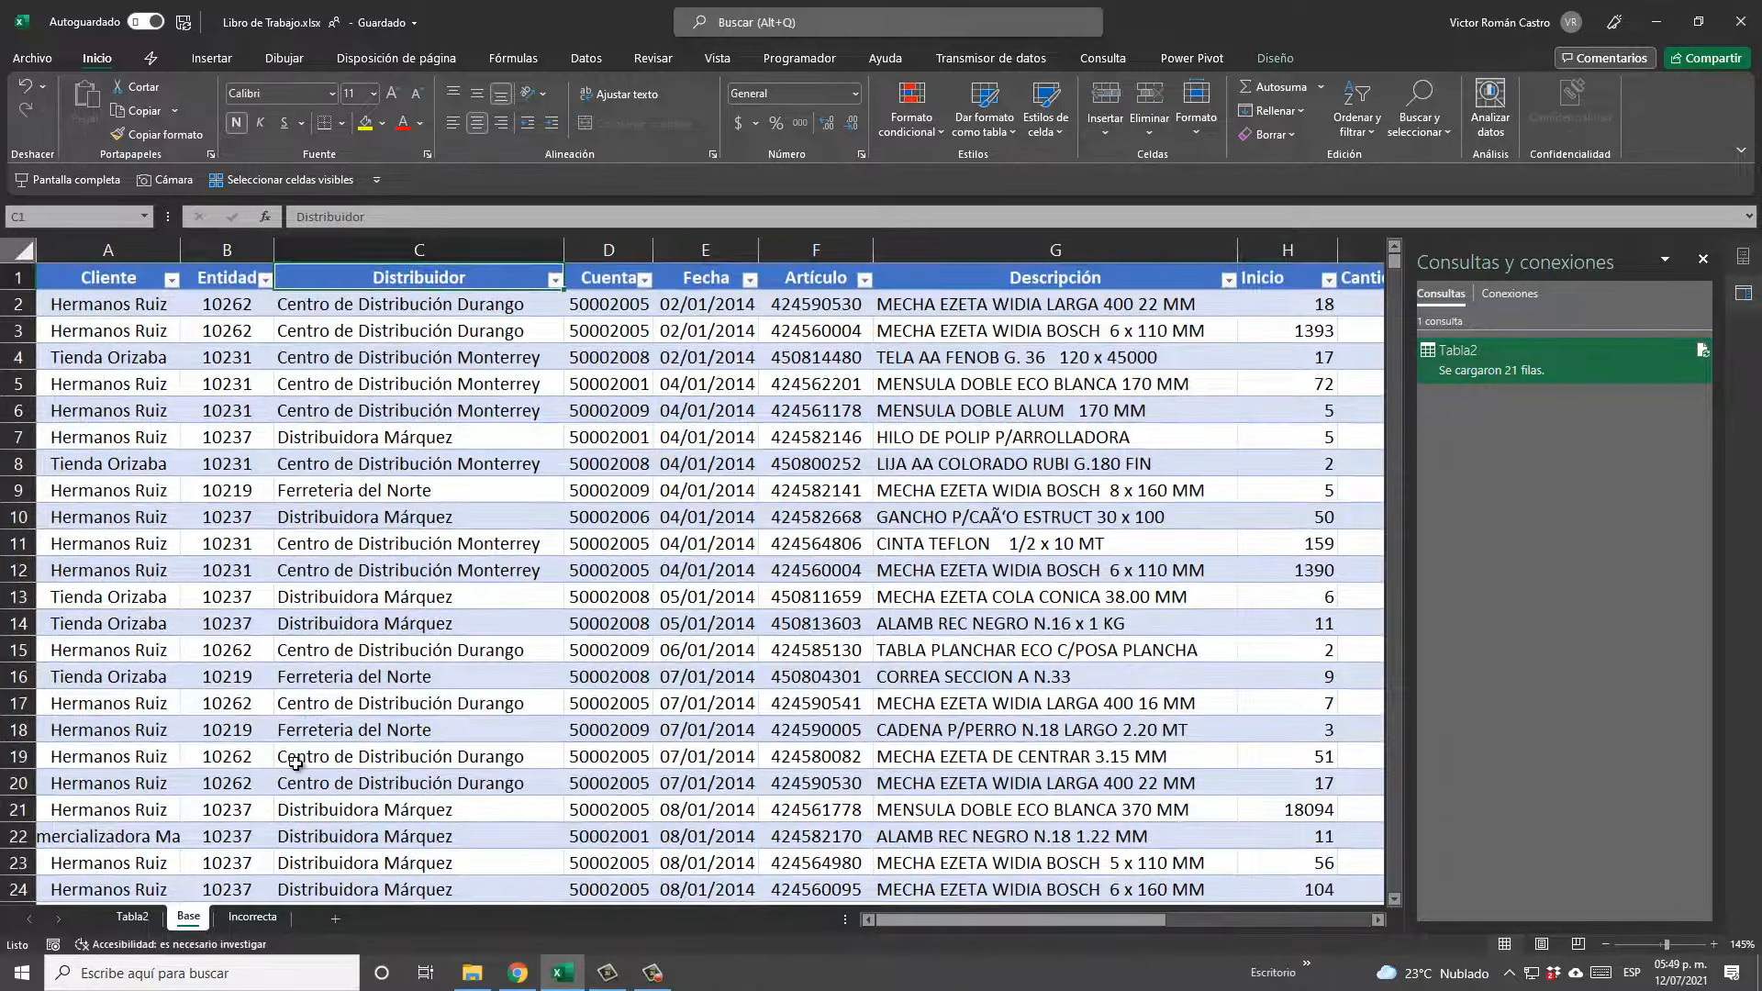
key(Left)
key(Down)
key(Left)
key(ctrl+shift+Right)
key(ctrl+shift+Down)
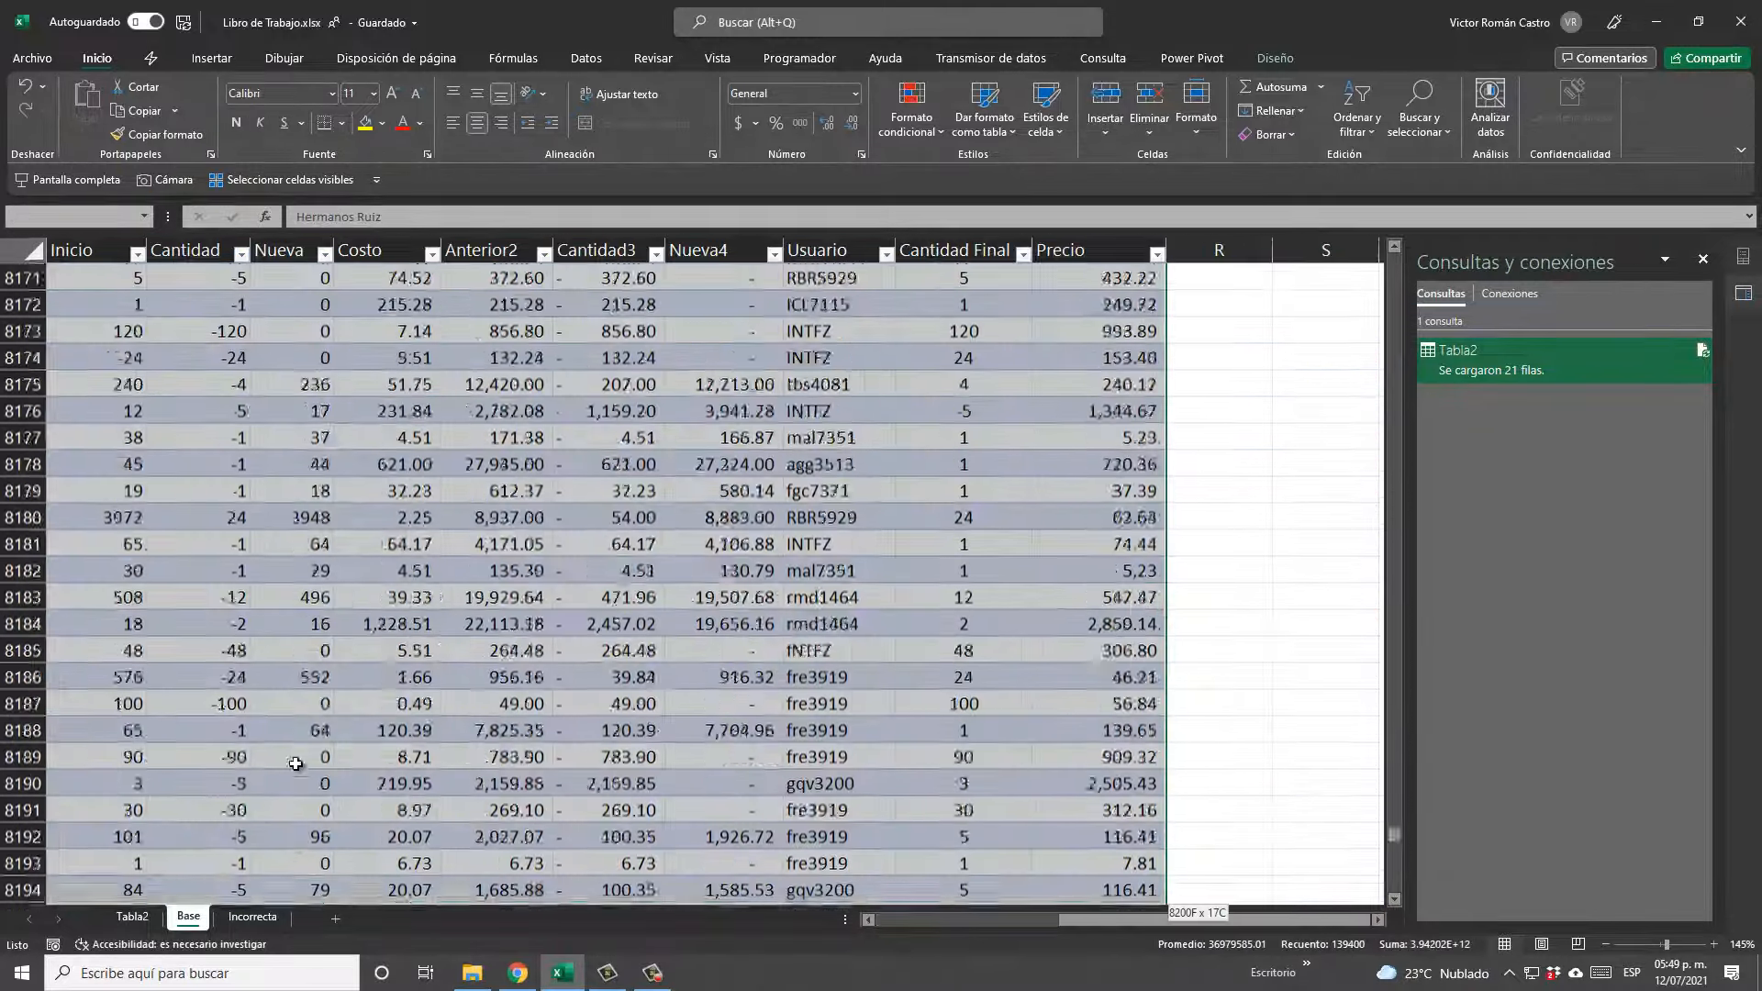
Duplicate the Base table's records by copying all data rows and pasting them directly below its last row, starting at A8202.
key(ctrl+c)
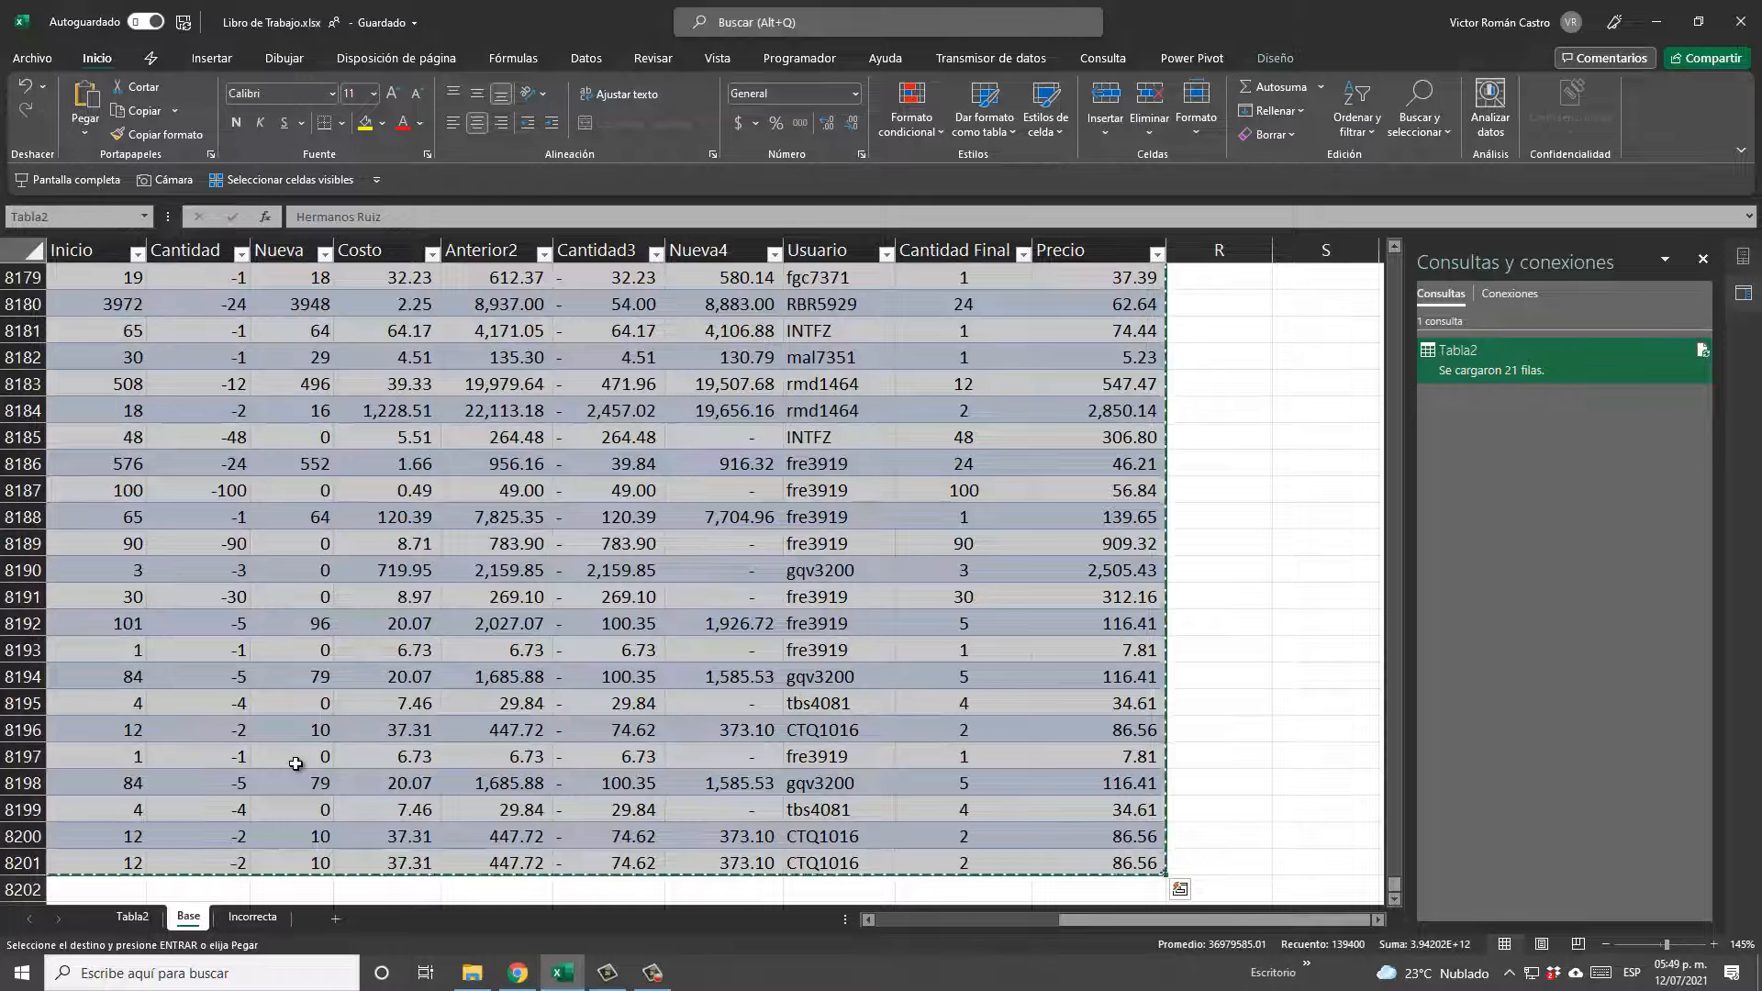
key(Left)
key(Up)
key(Down)
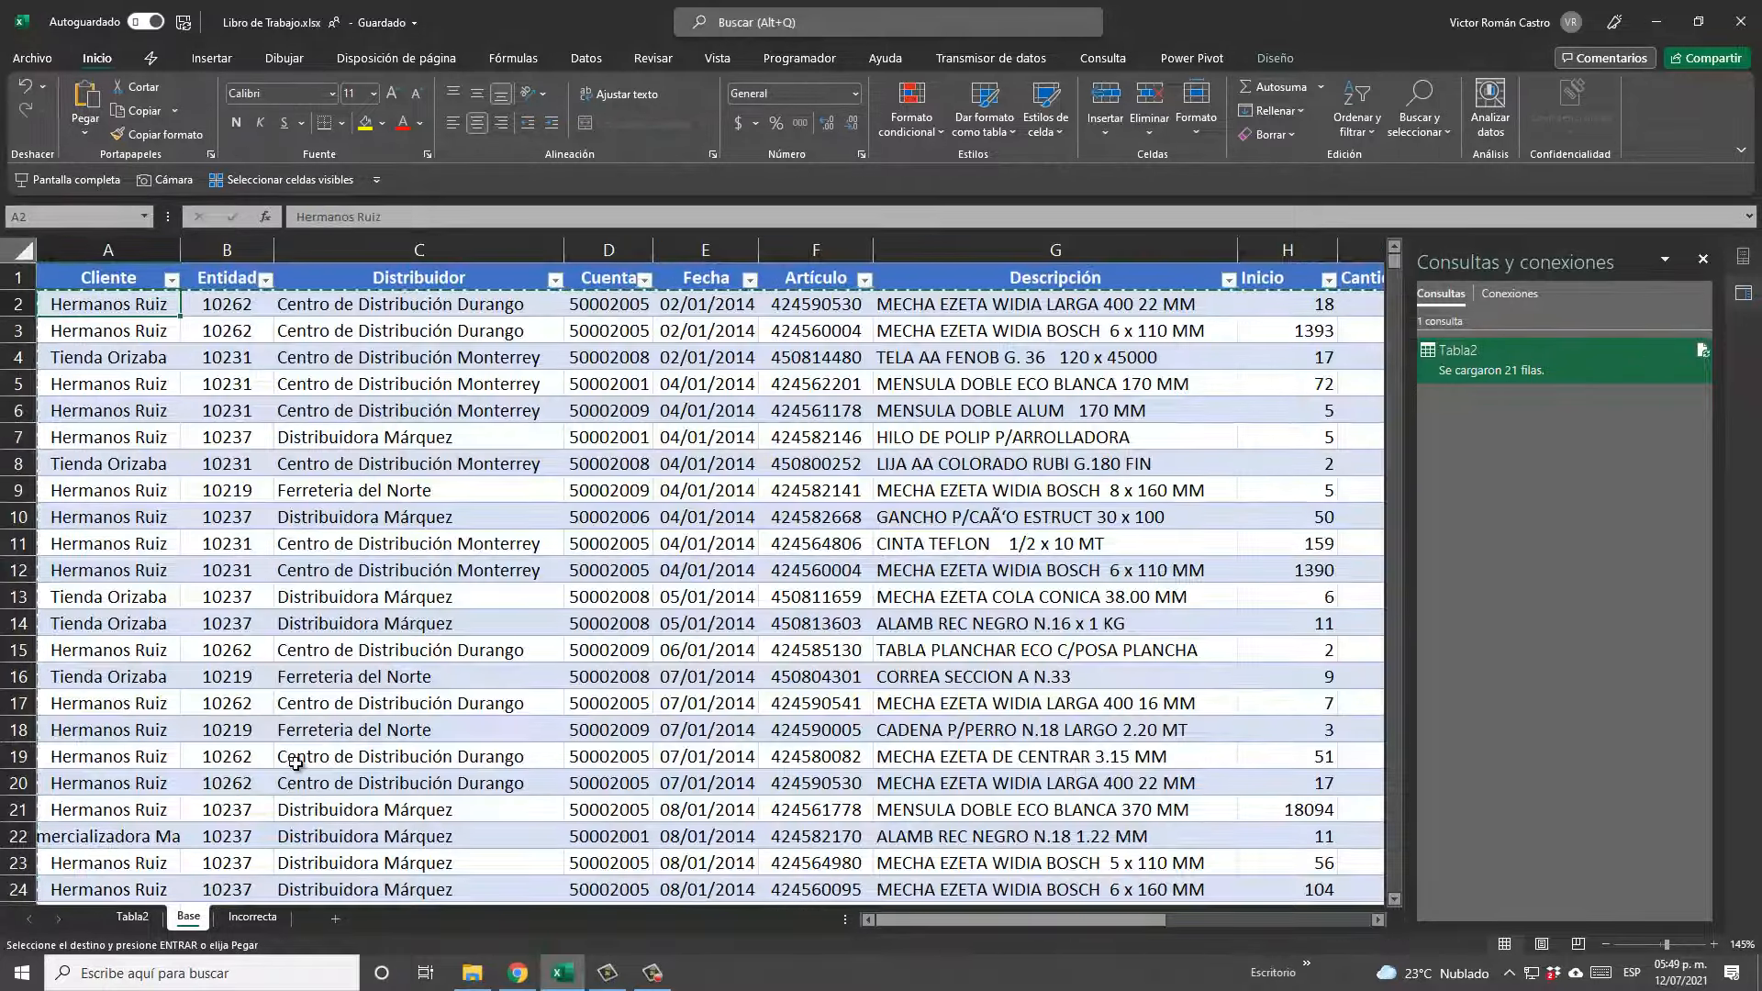
key(ctrl+End)
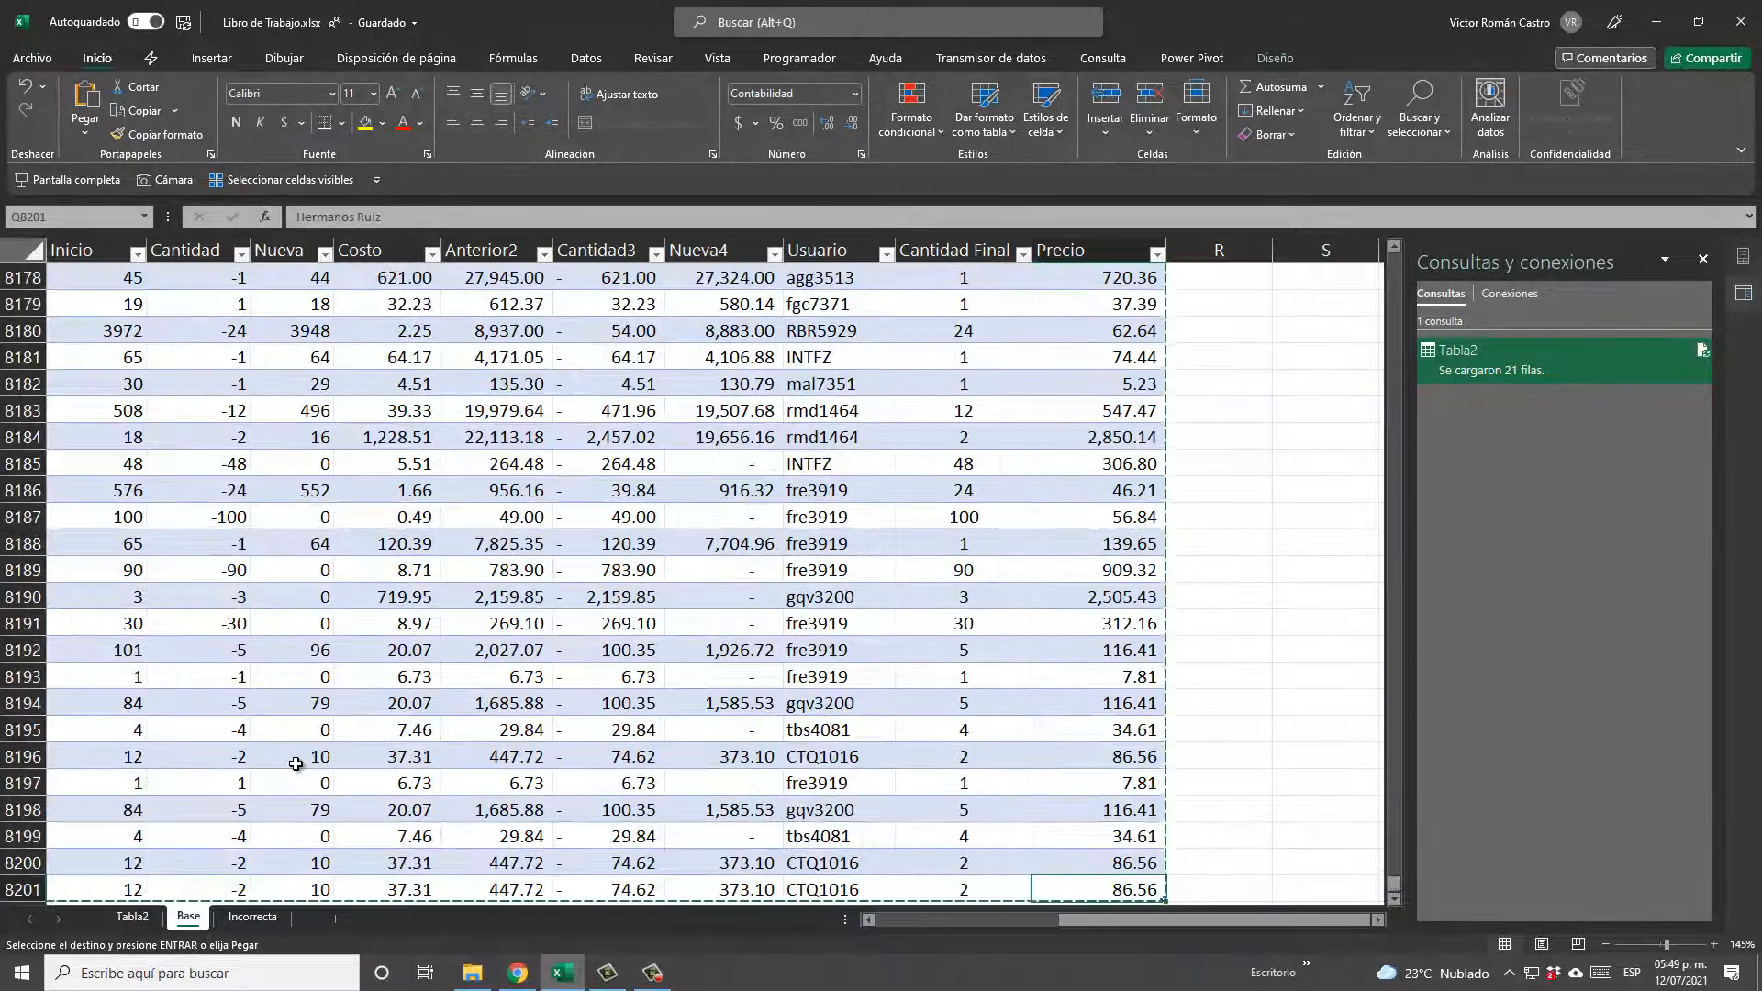
key(ctrl+Left)
key(Down)
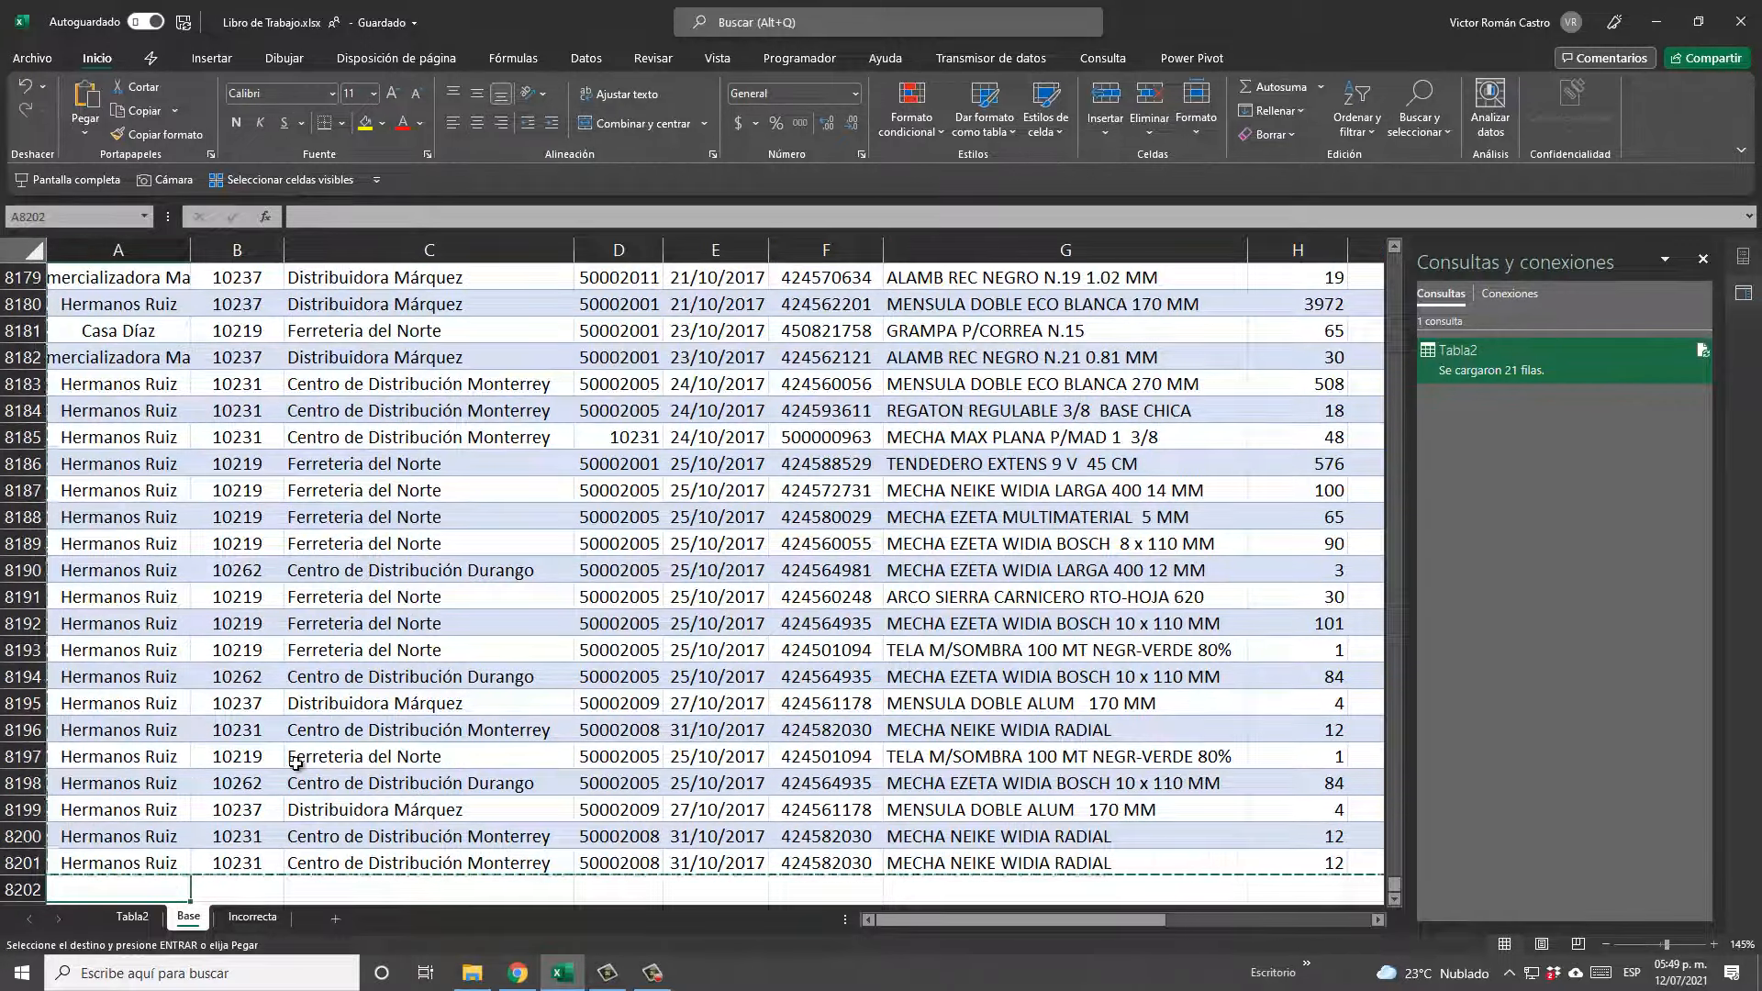
key(ctrl+v)
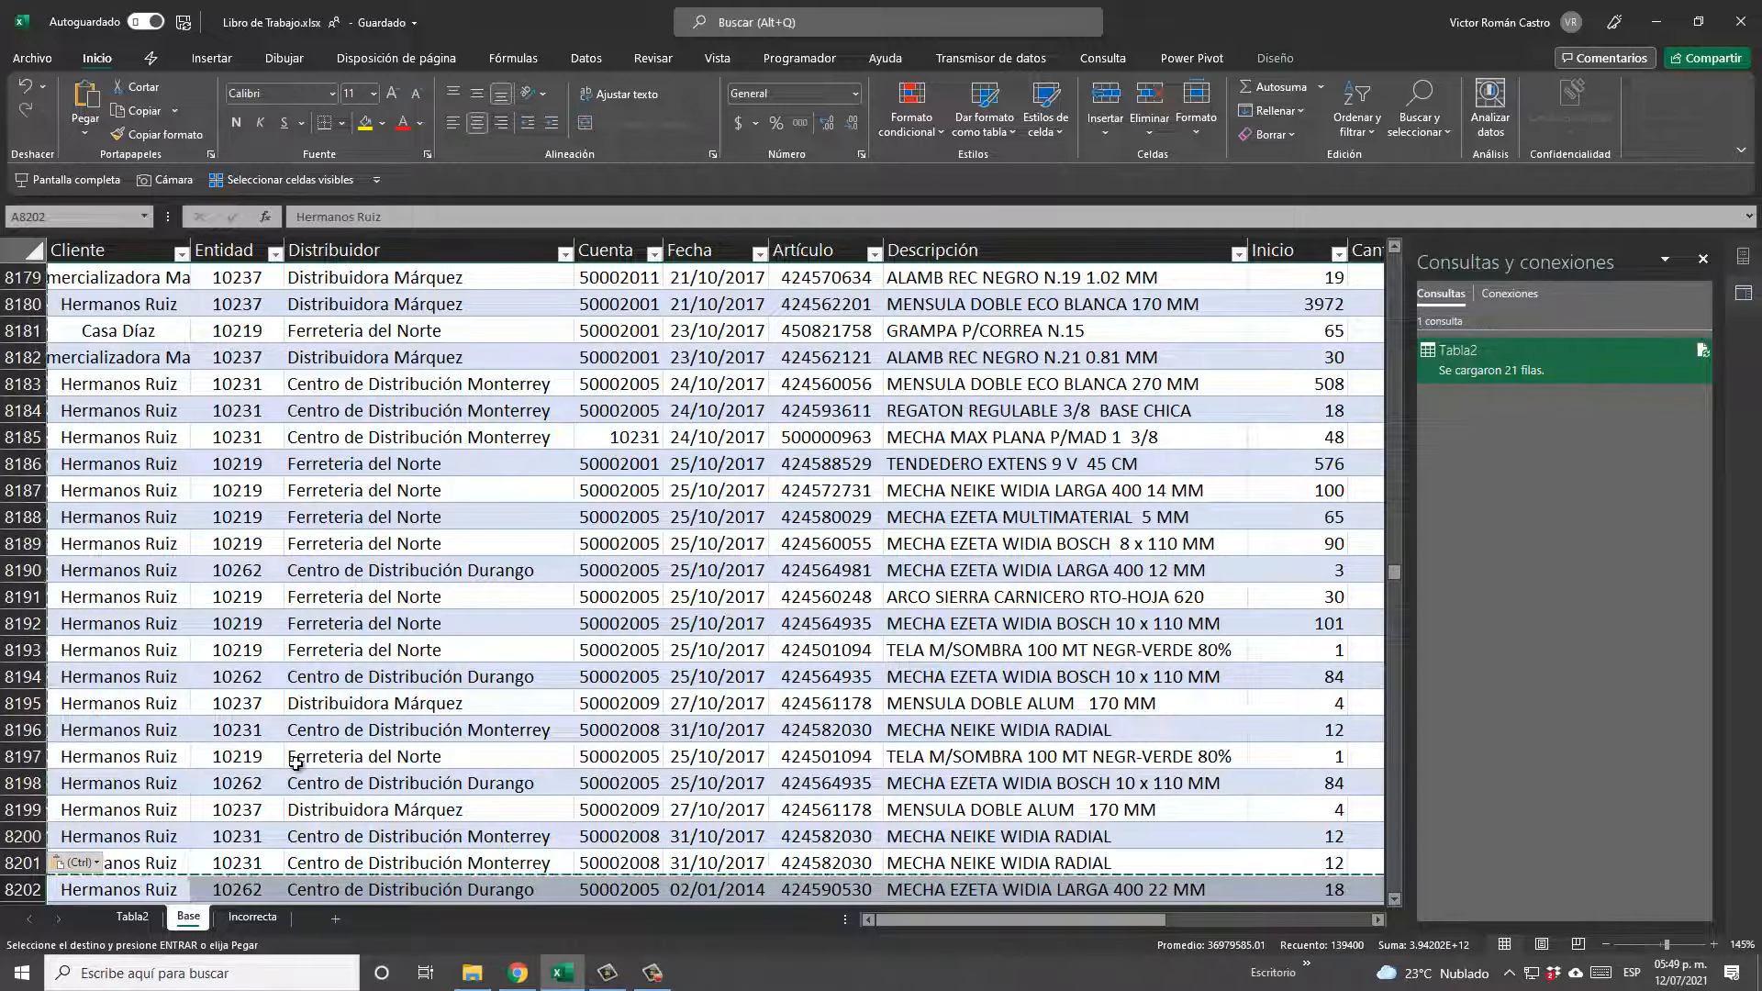
key(ctrl+Home)
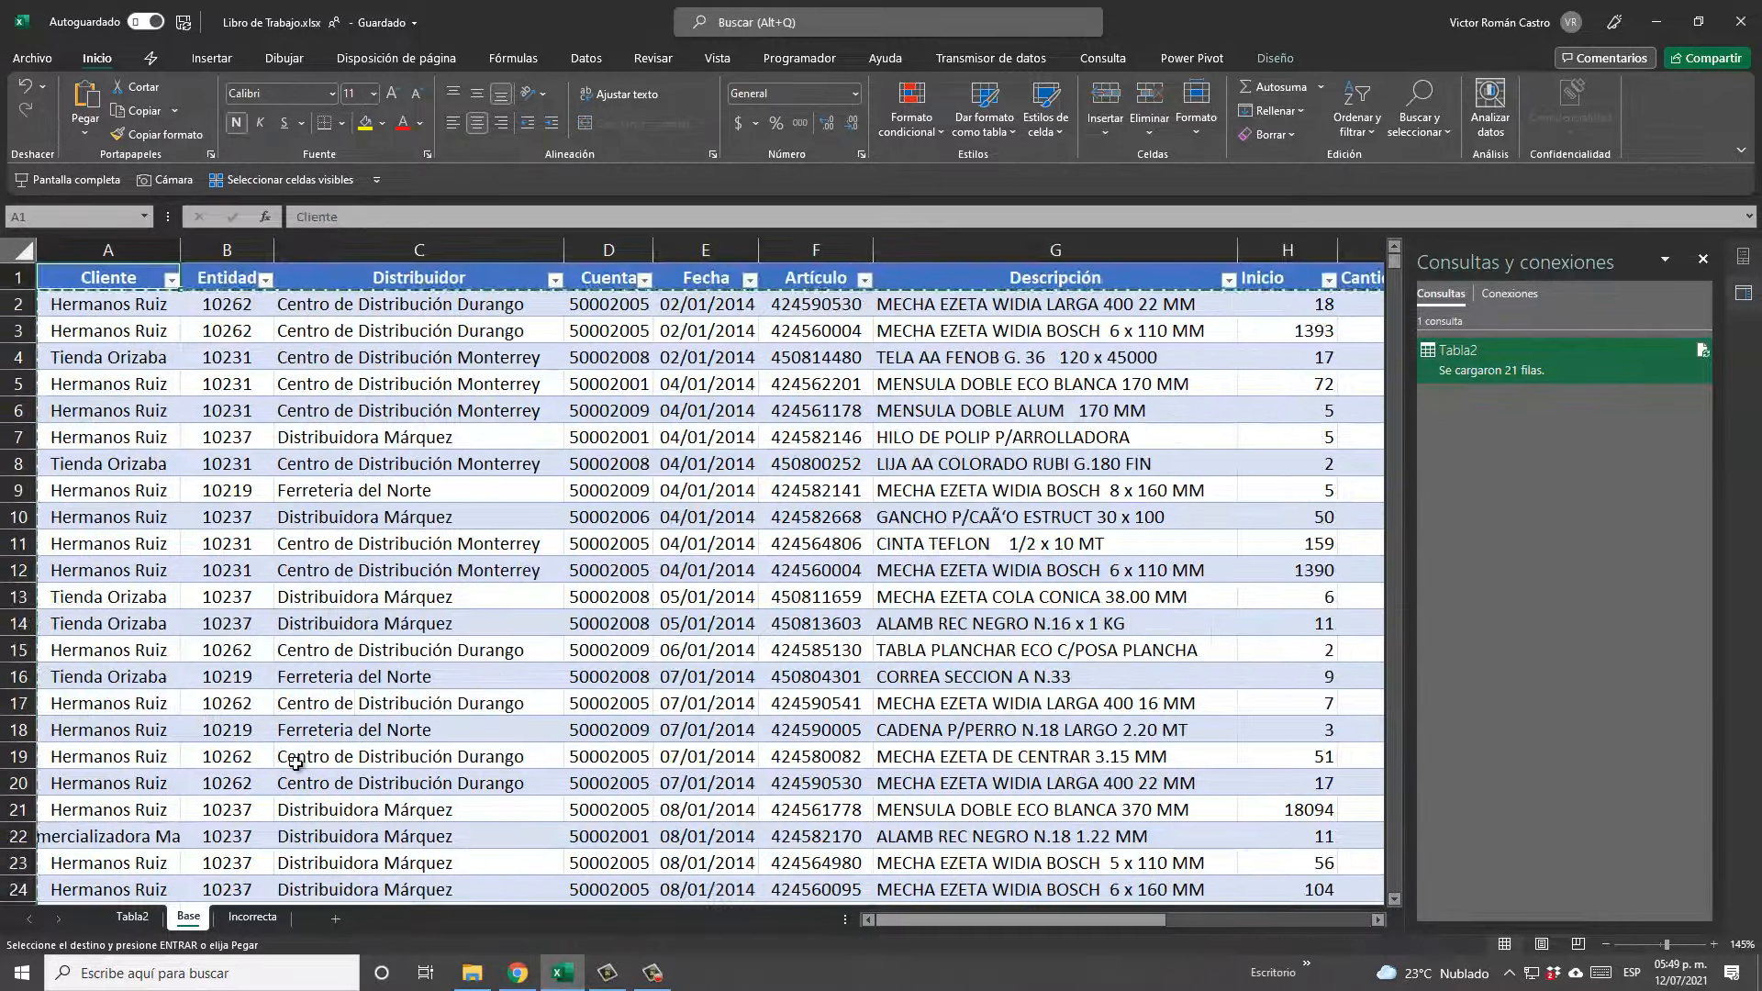
key(Escape)
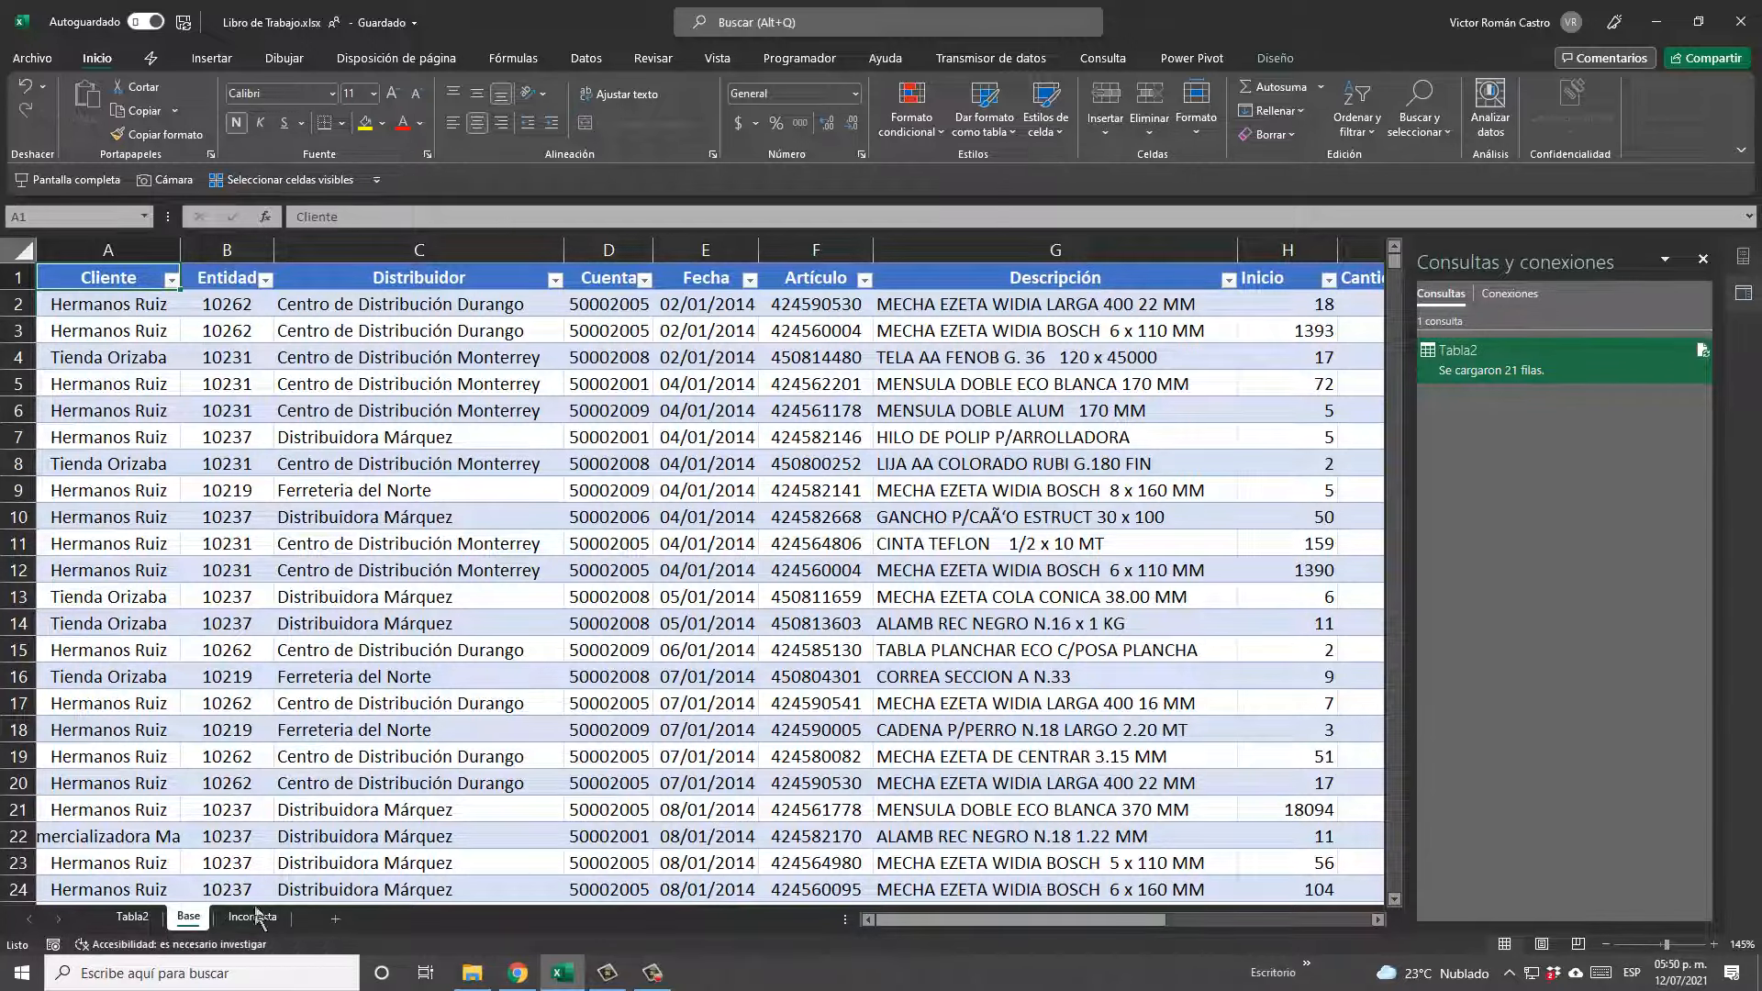
Refresh the grouped table on the Tabla2 sheet and check its first and last Dist / Cliente amounts.
click(138, 918)
click(474, 697)
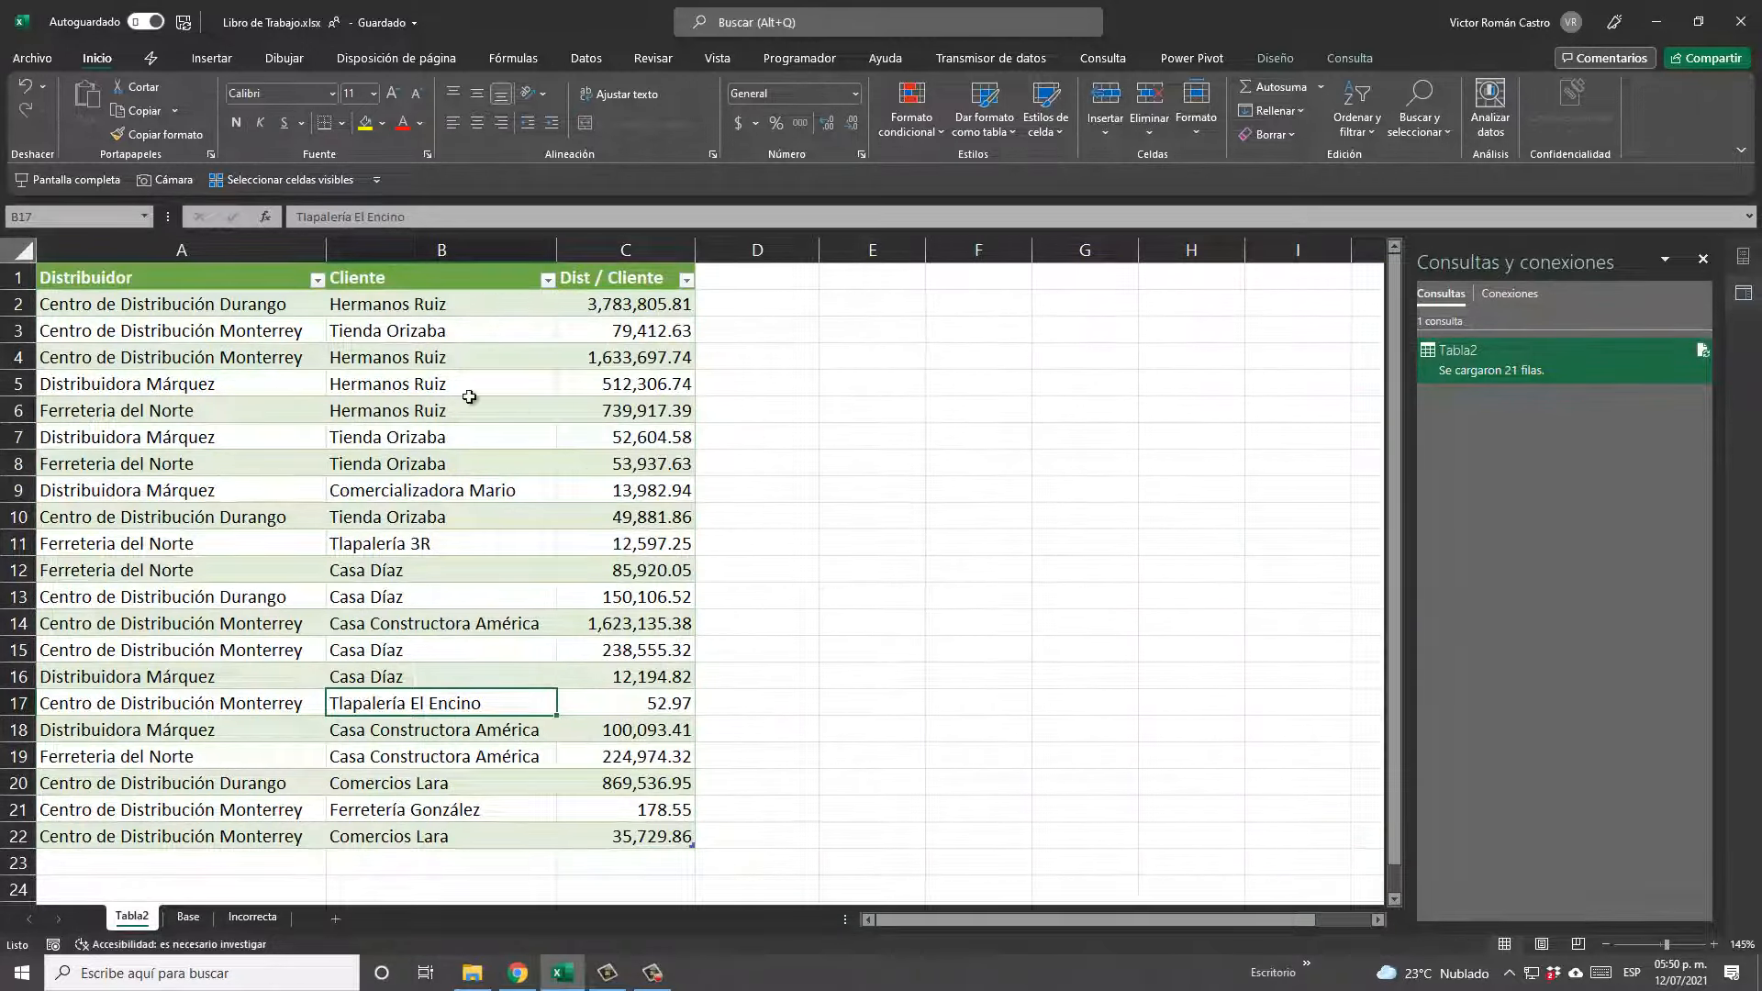
click(441, 438)
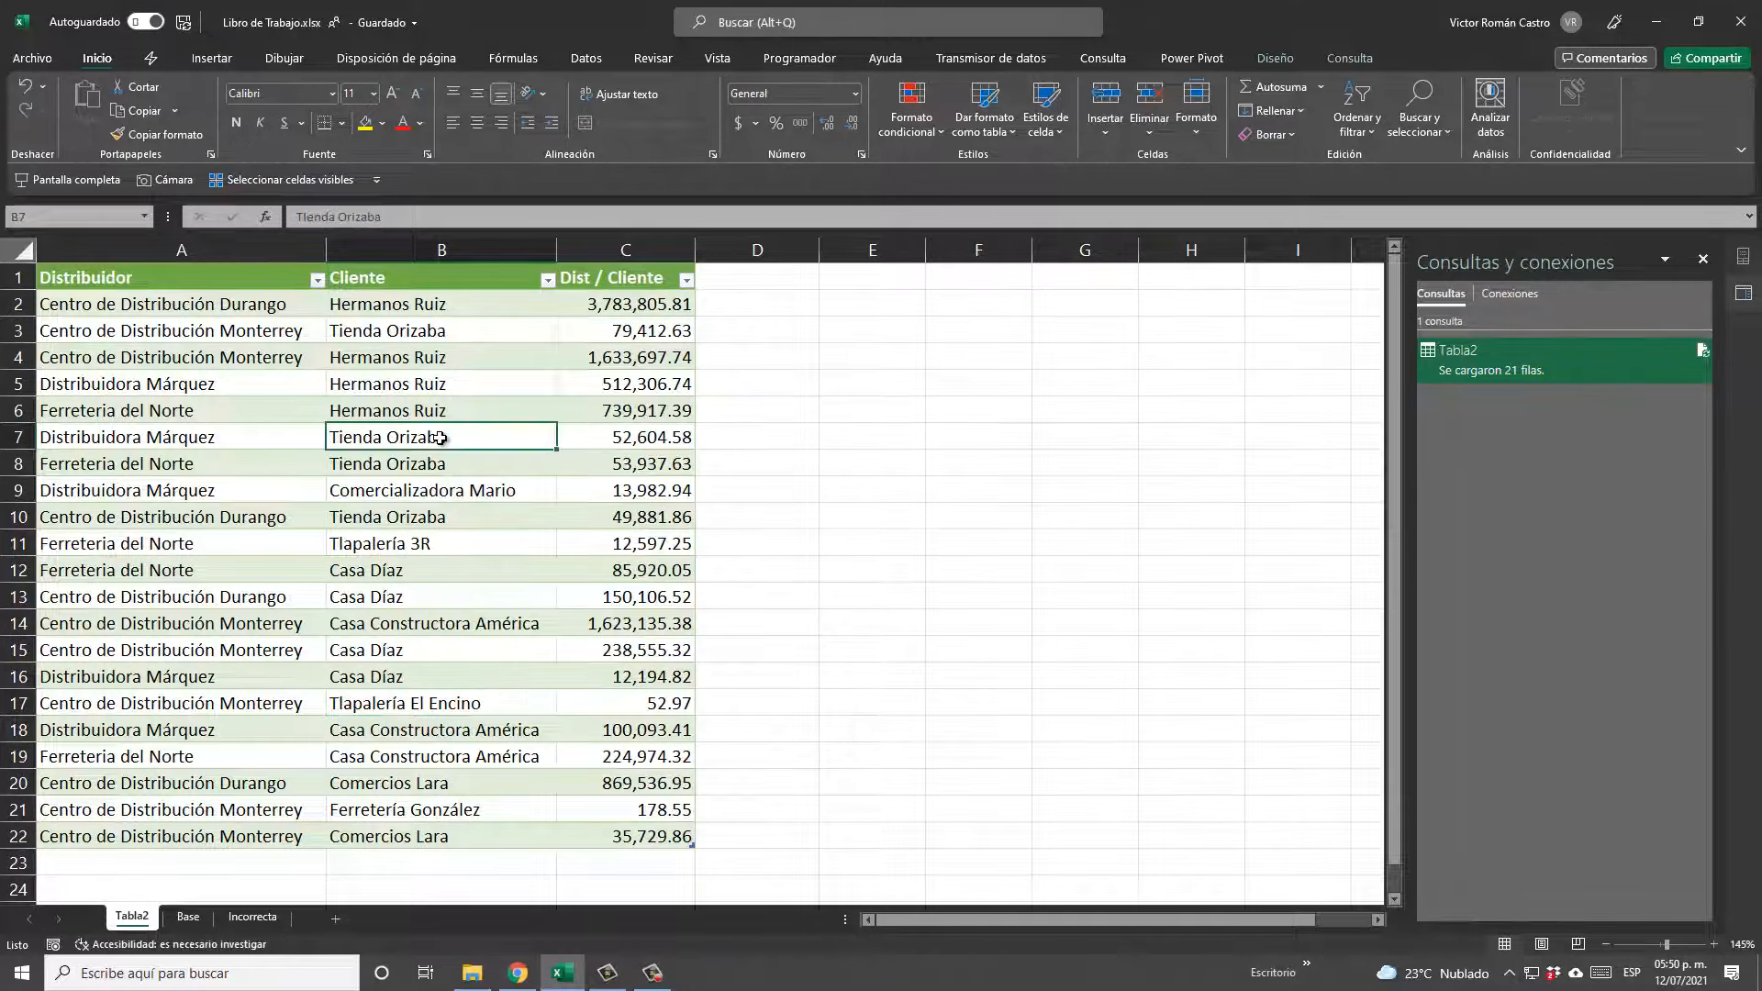
right_click(439, 435)
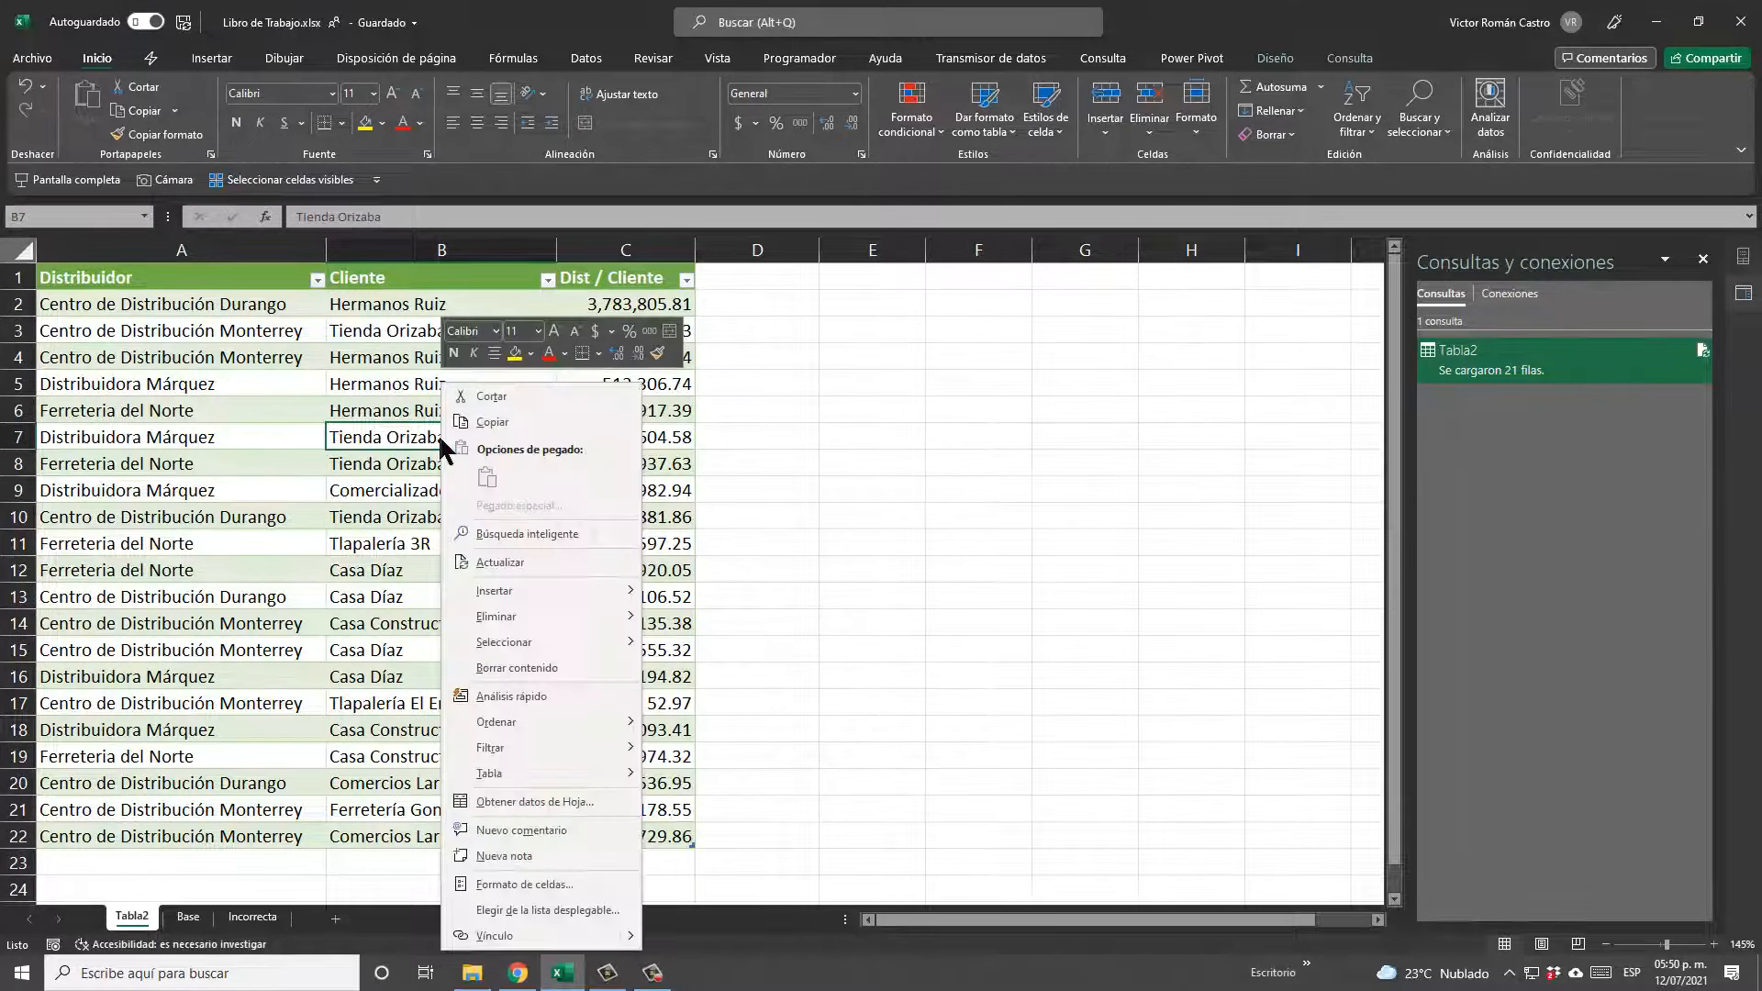
click(503, 562)
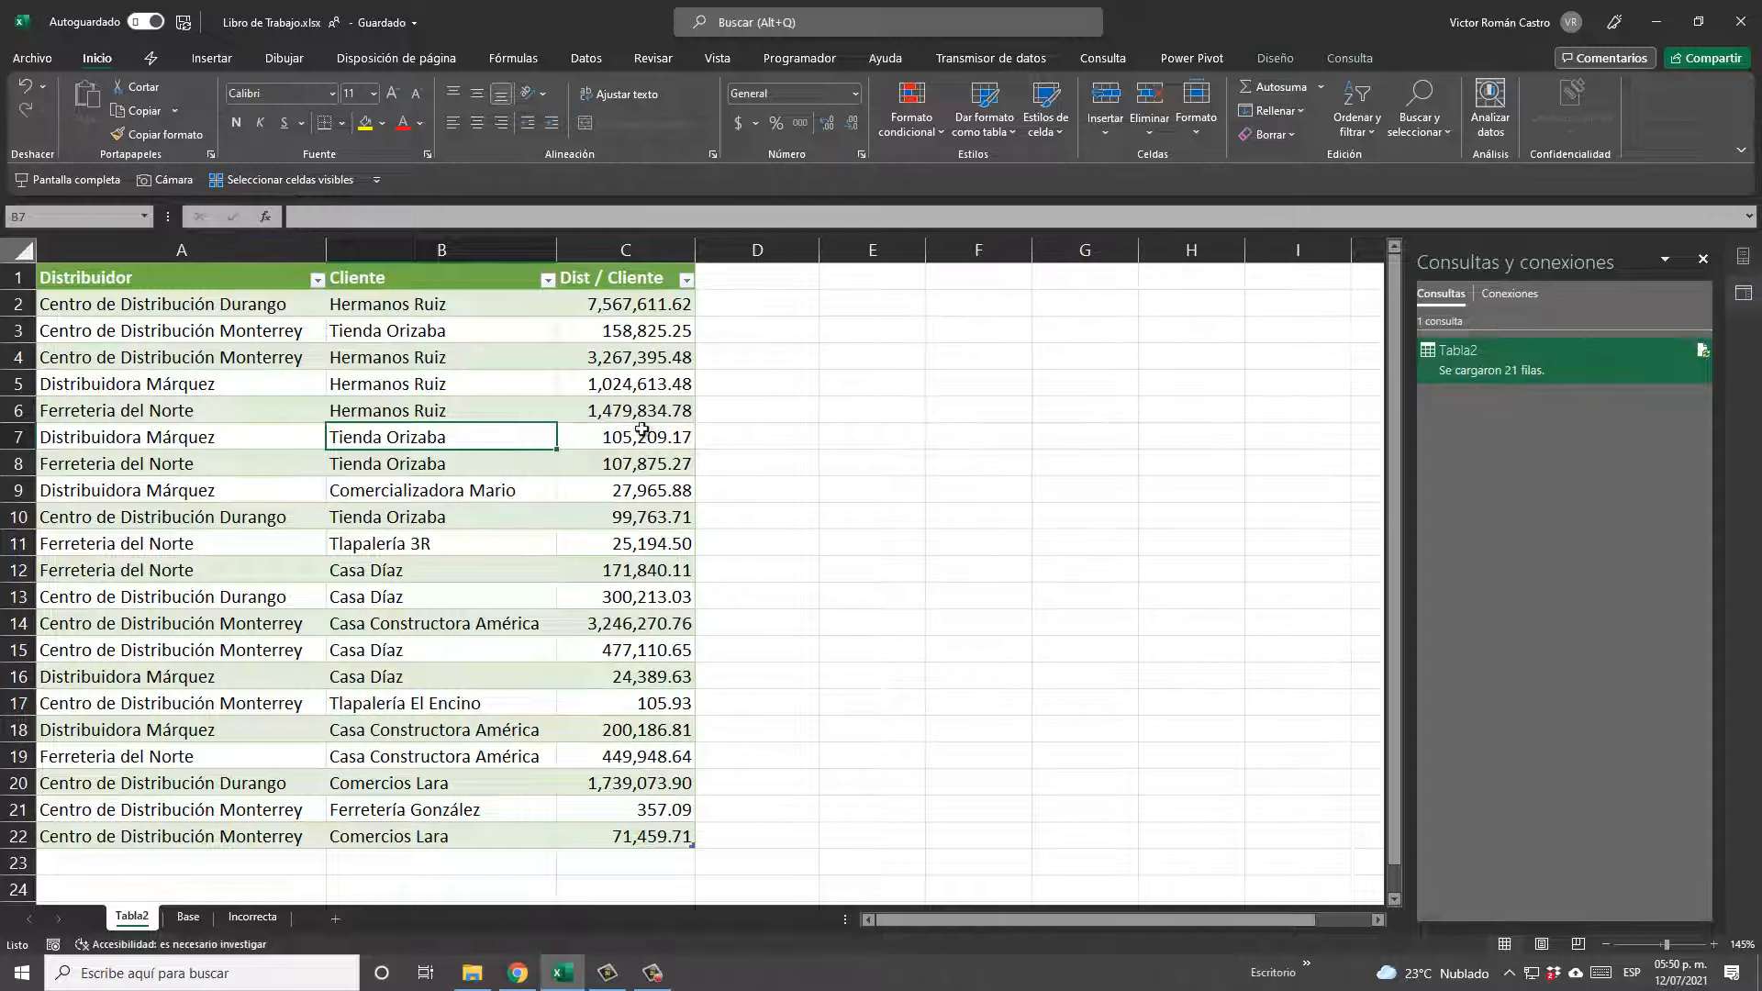
click(597, 299)
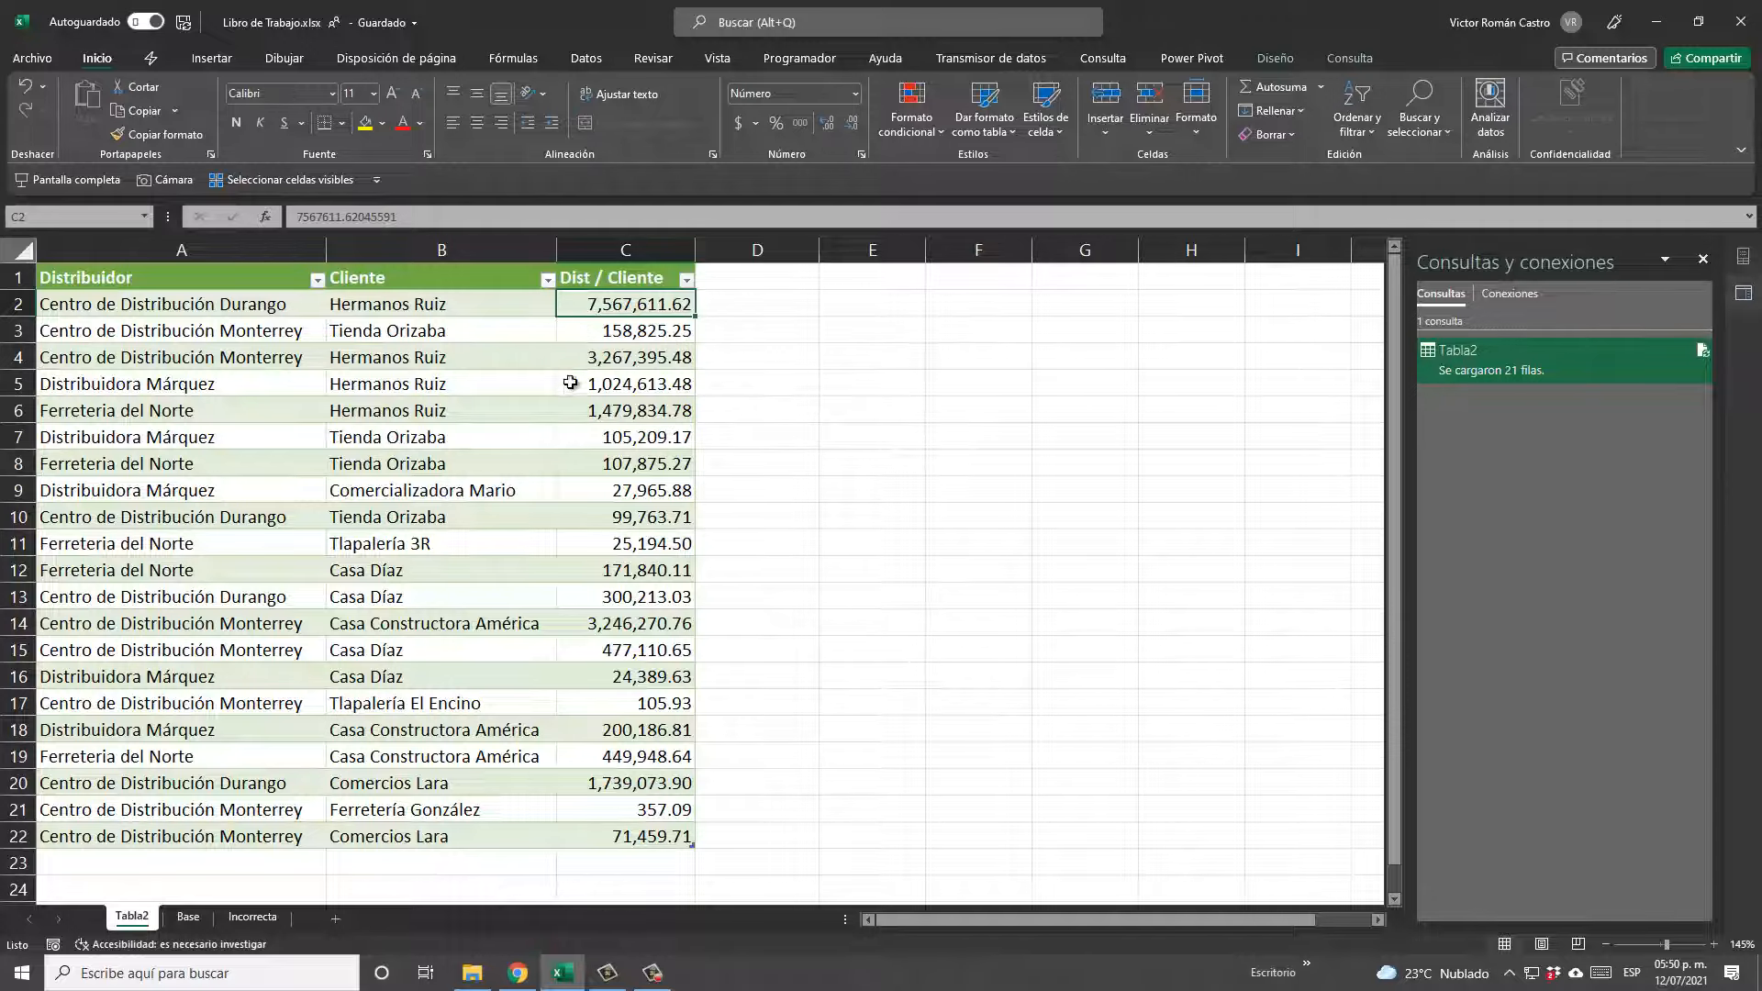
click(627, 840)
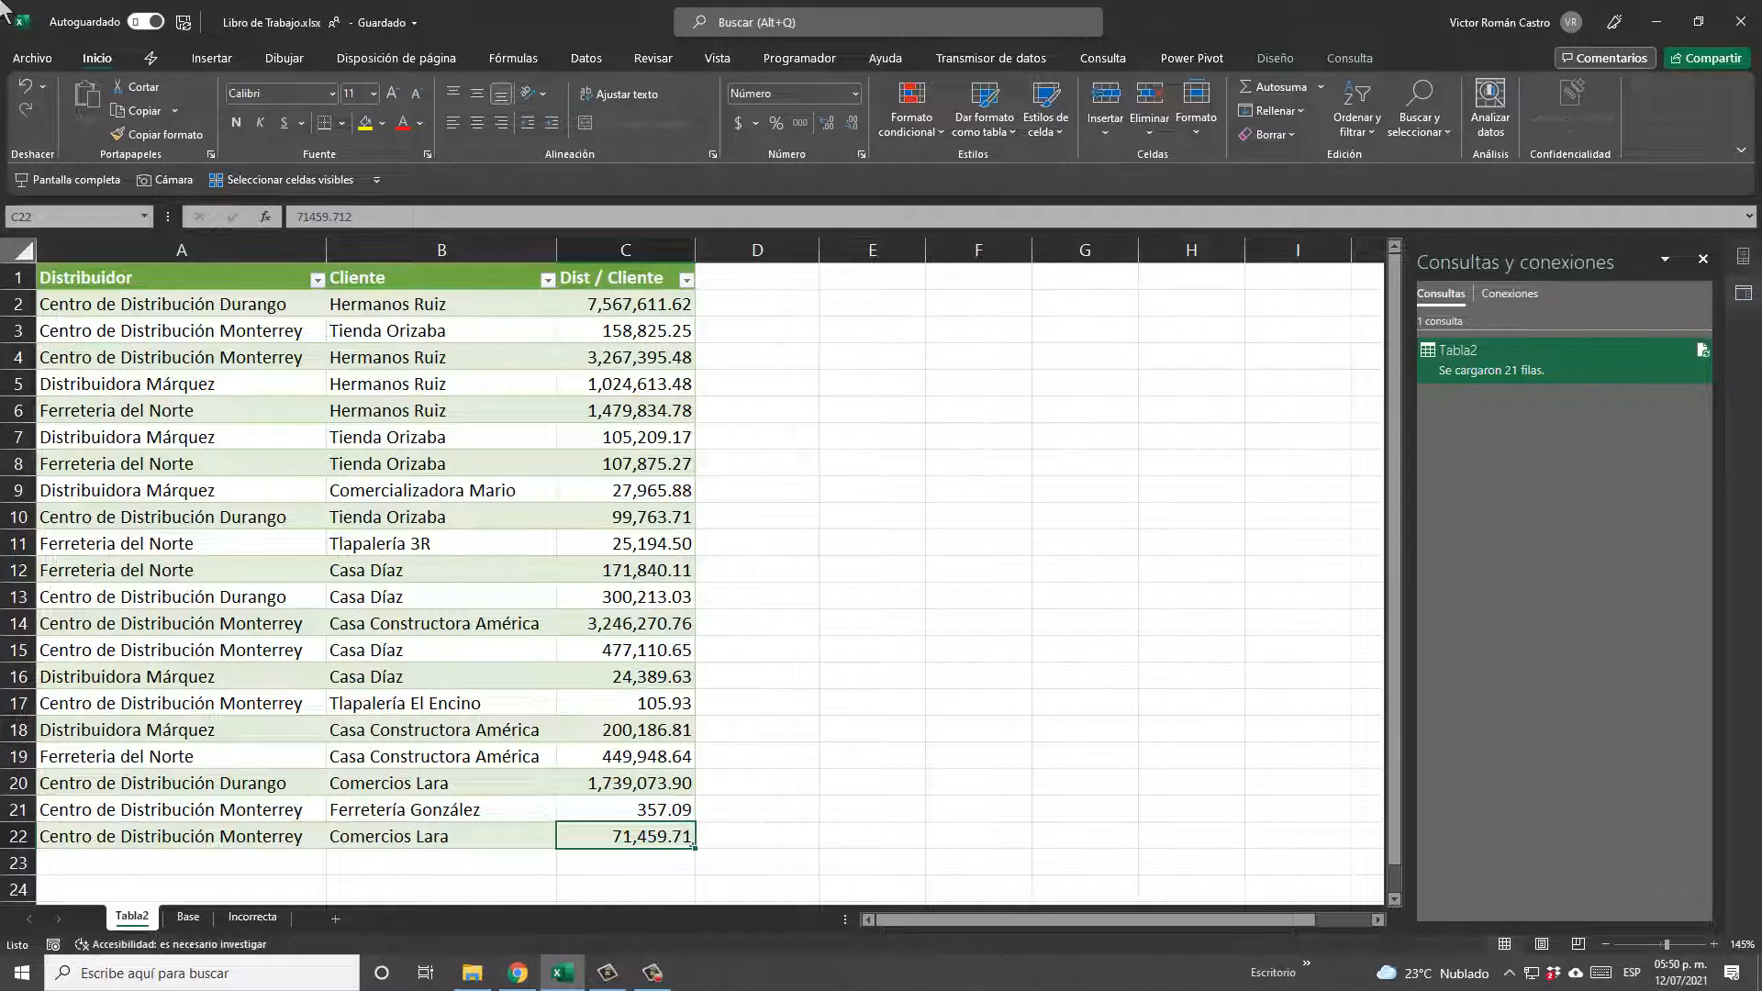
Check how far down the Base sheet's data extends in the Cliente column and return to the header row.
click(188, 918)
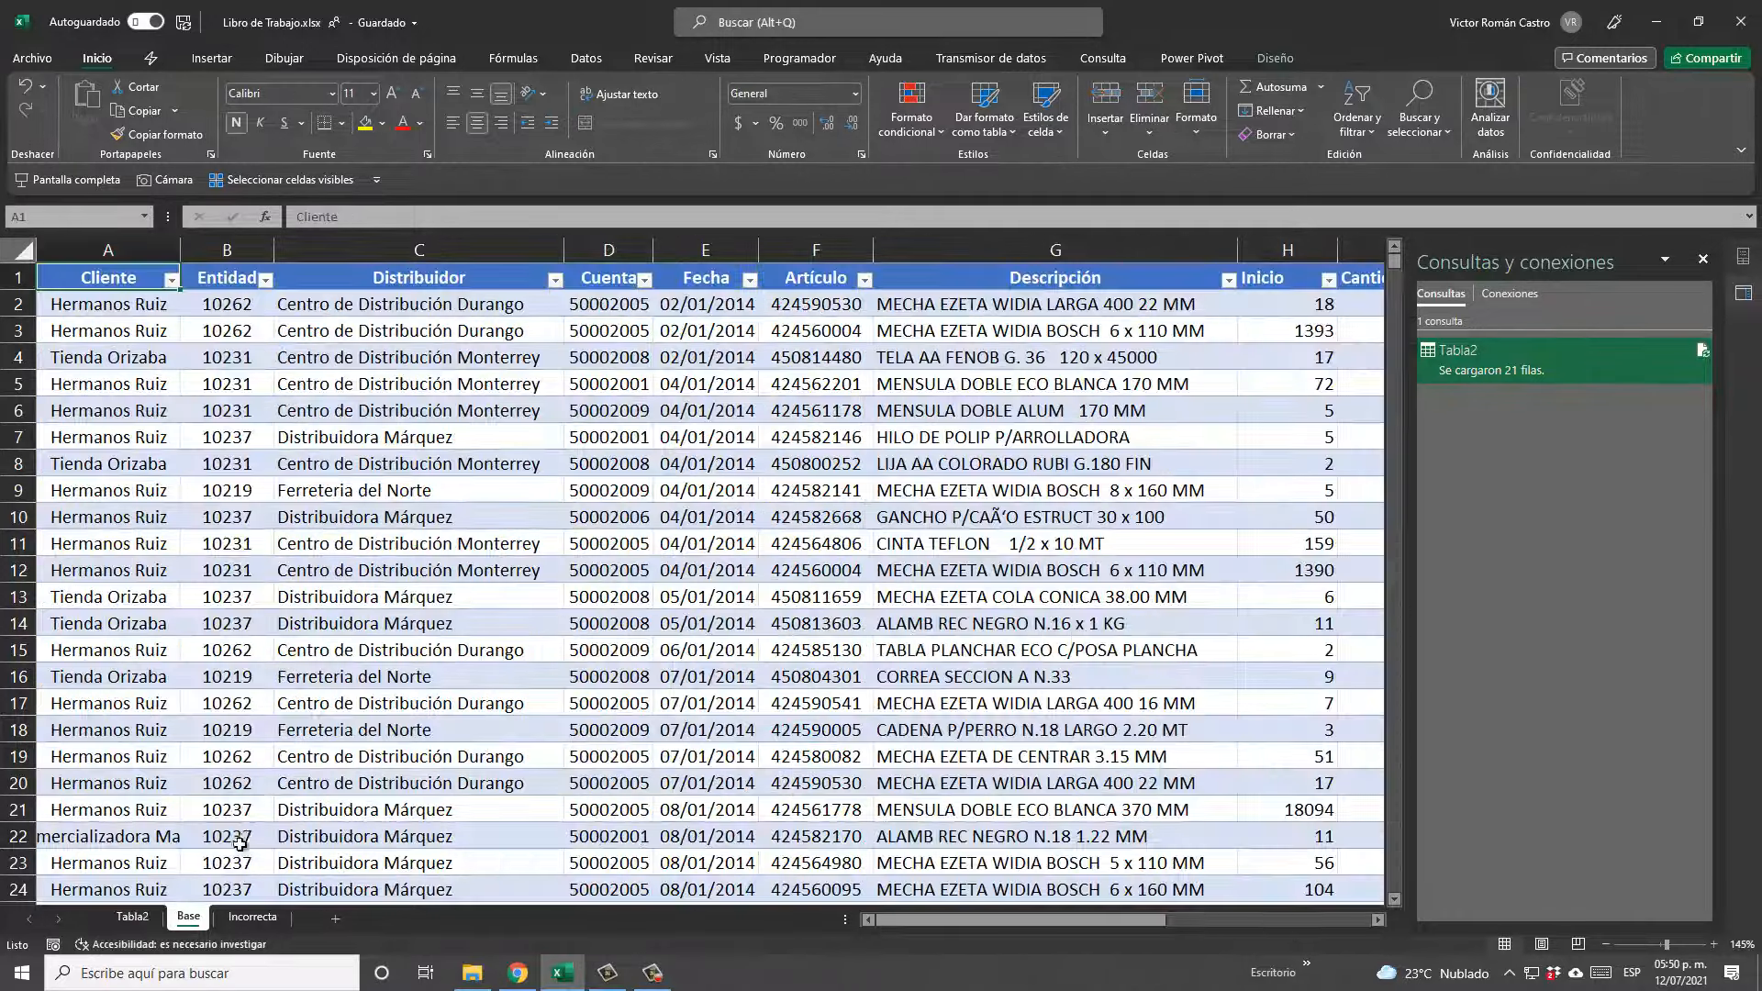
click(249, 832)
key(ctrl+Left)
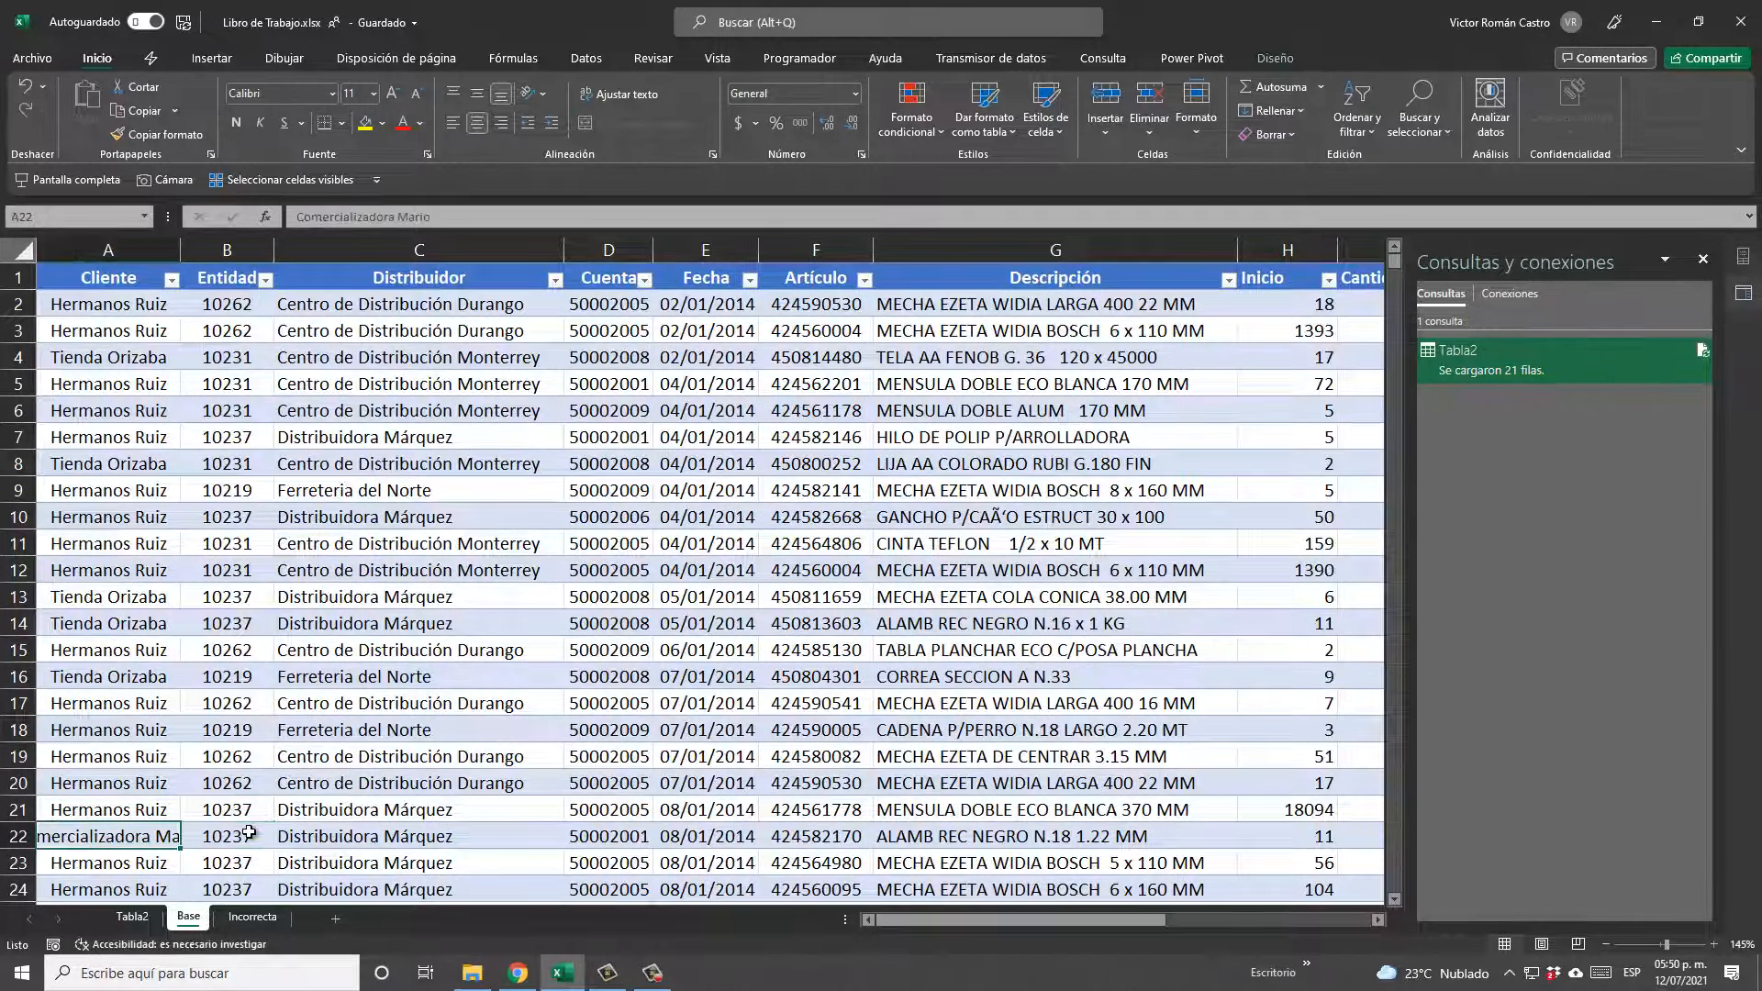
key(ctrl+Down)
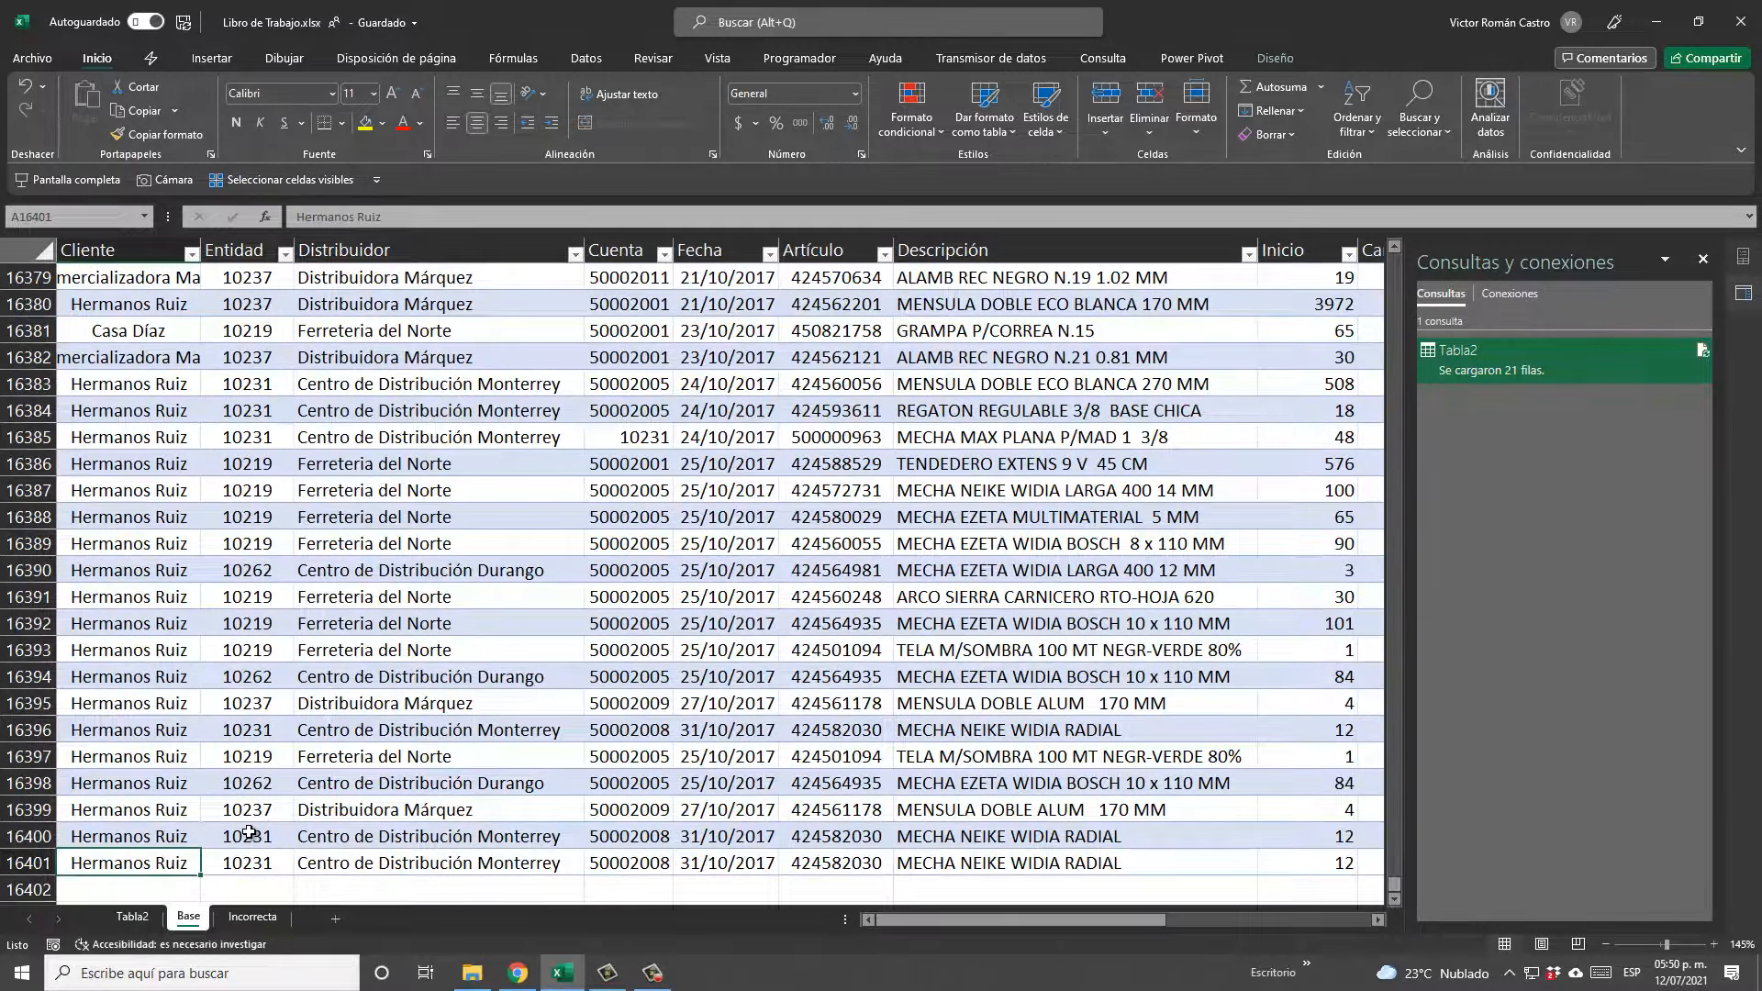
key(ctrl+Up)
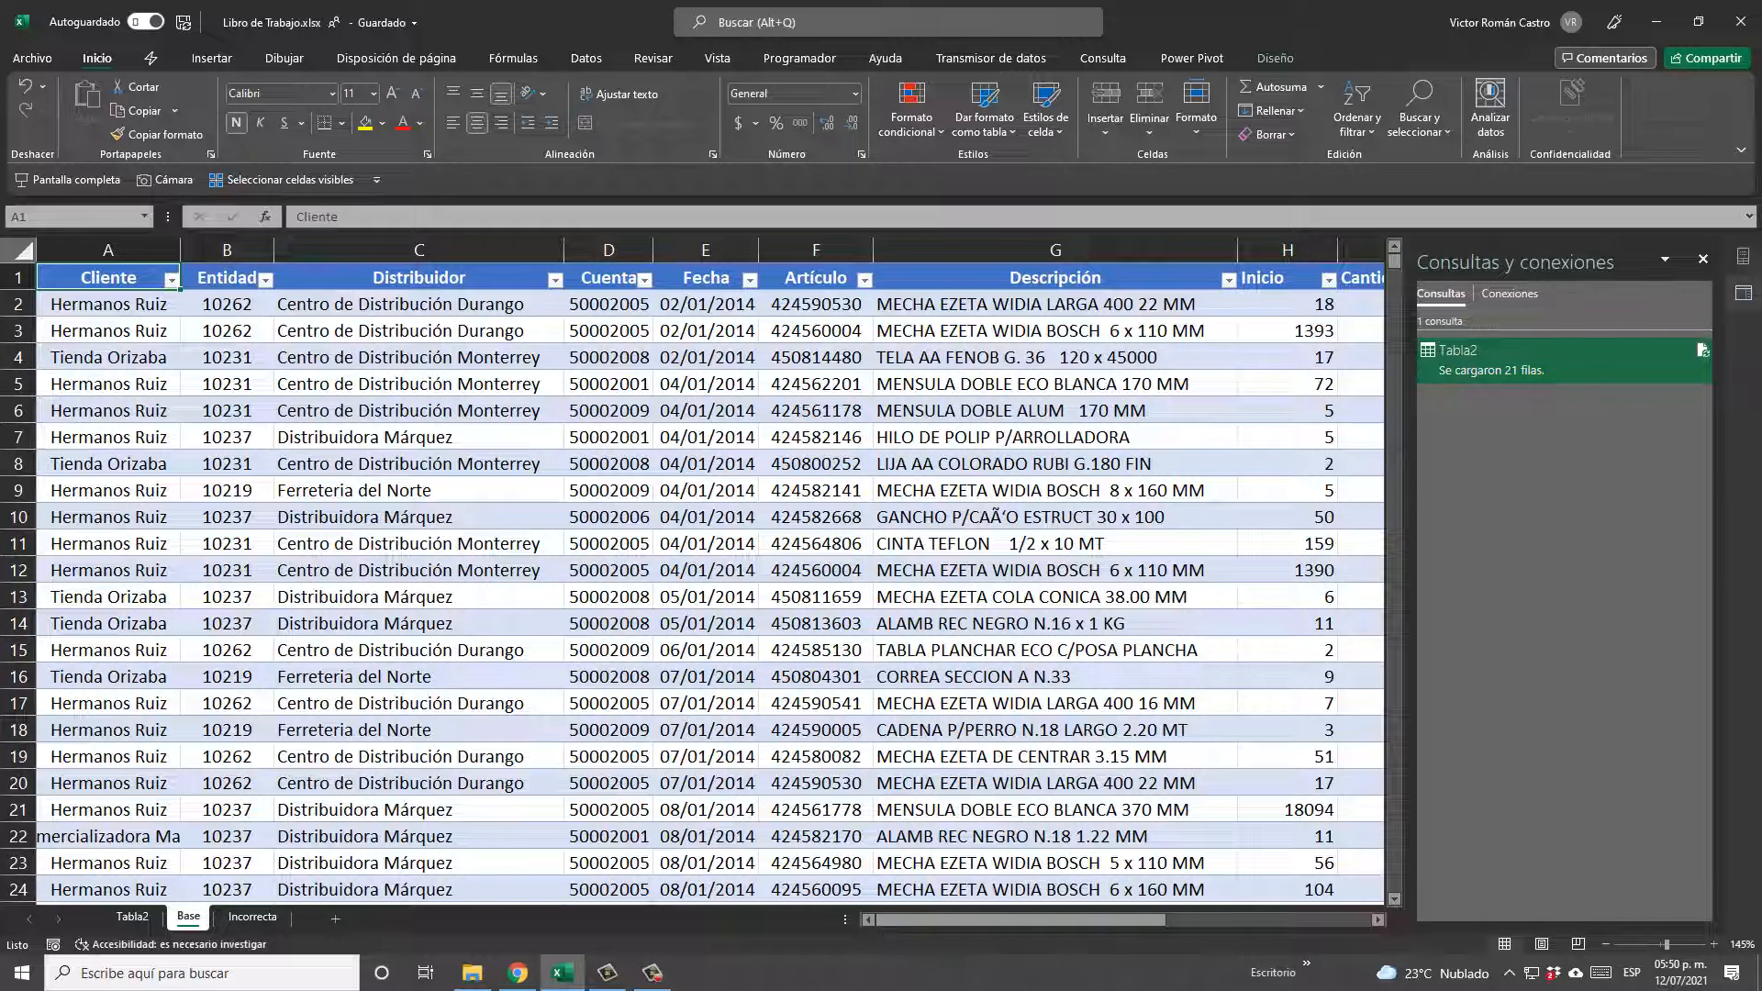
Close the queries and connections pane and refresh the grouped table on the Tabla2 sheet again.
click(1703, 260)
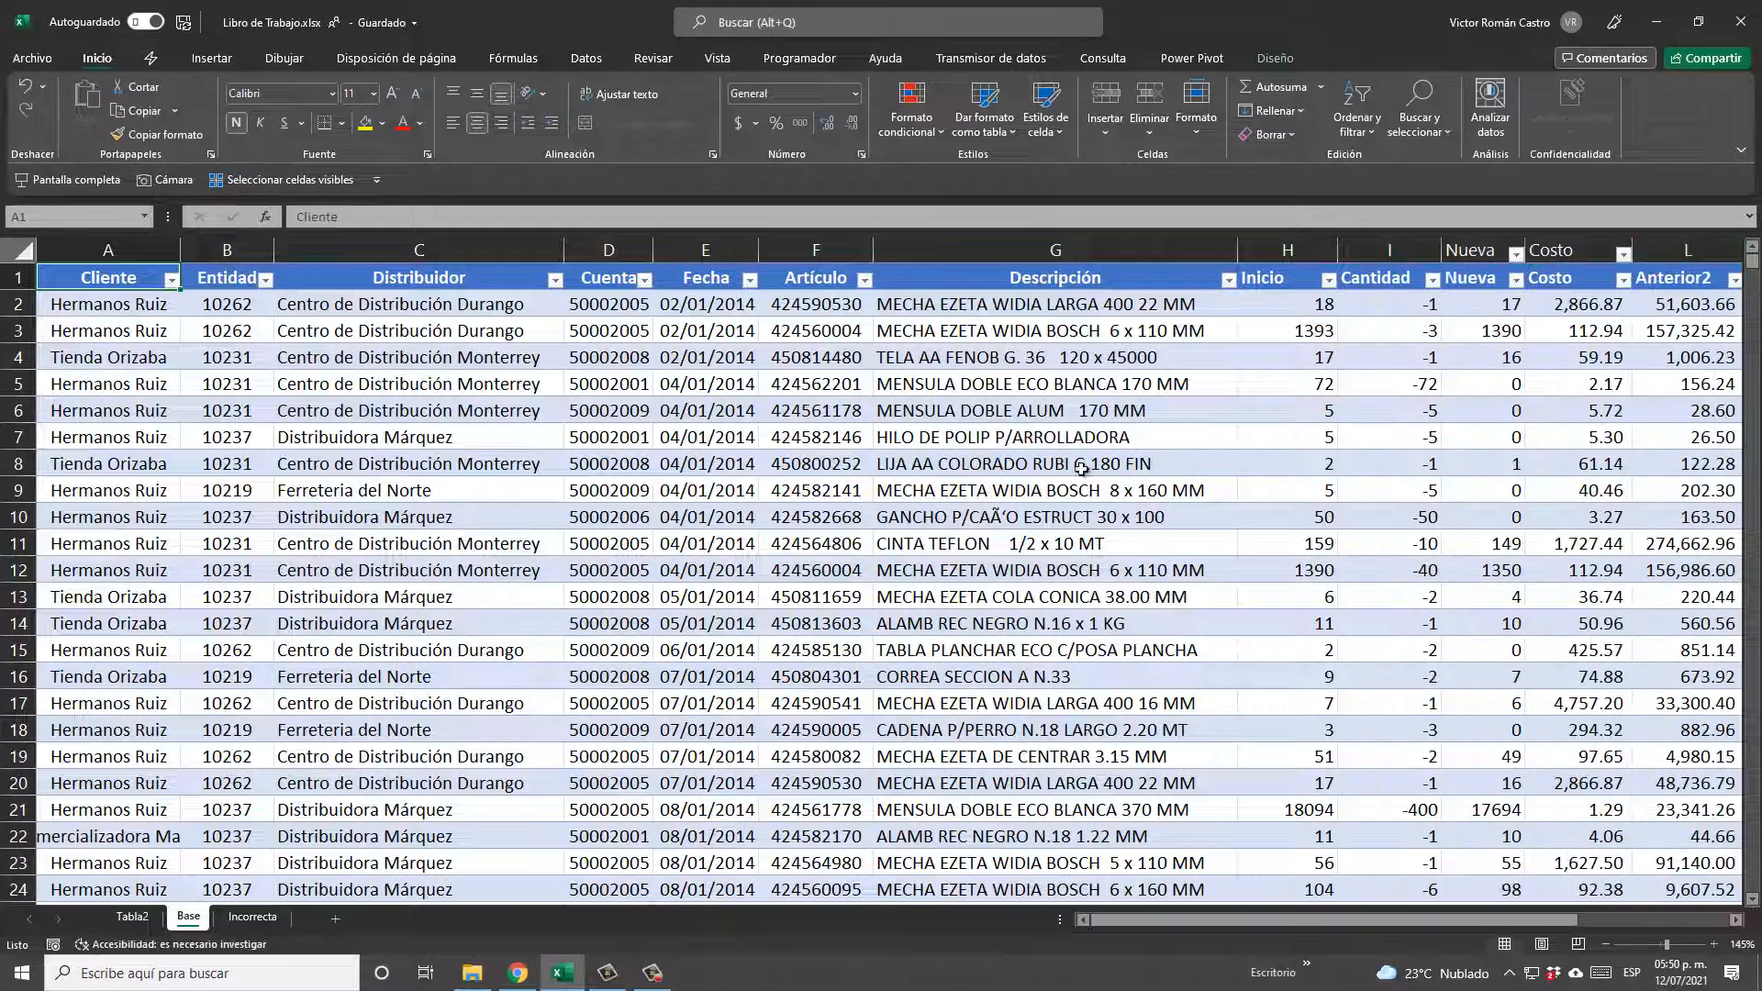
click(132, 918)
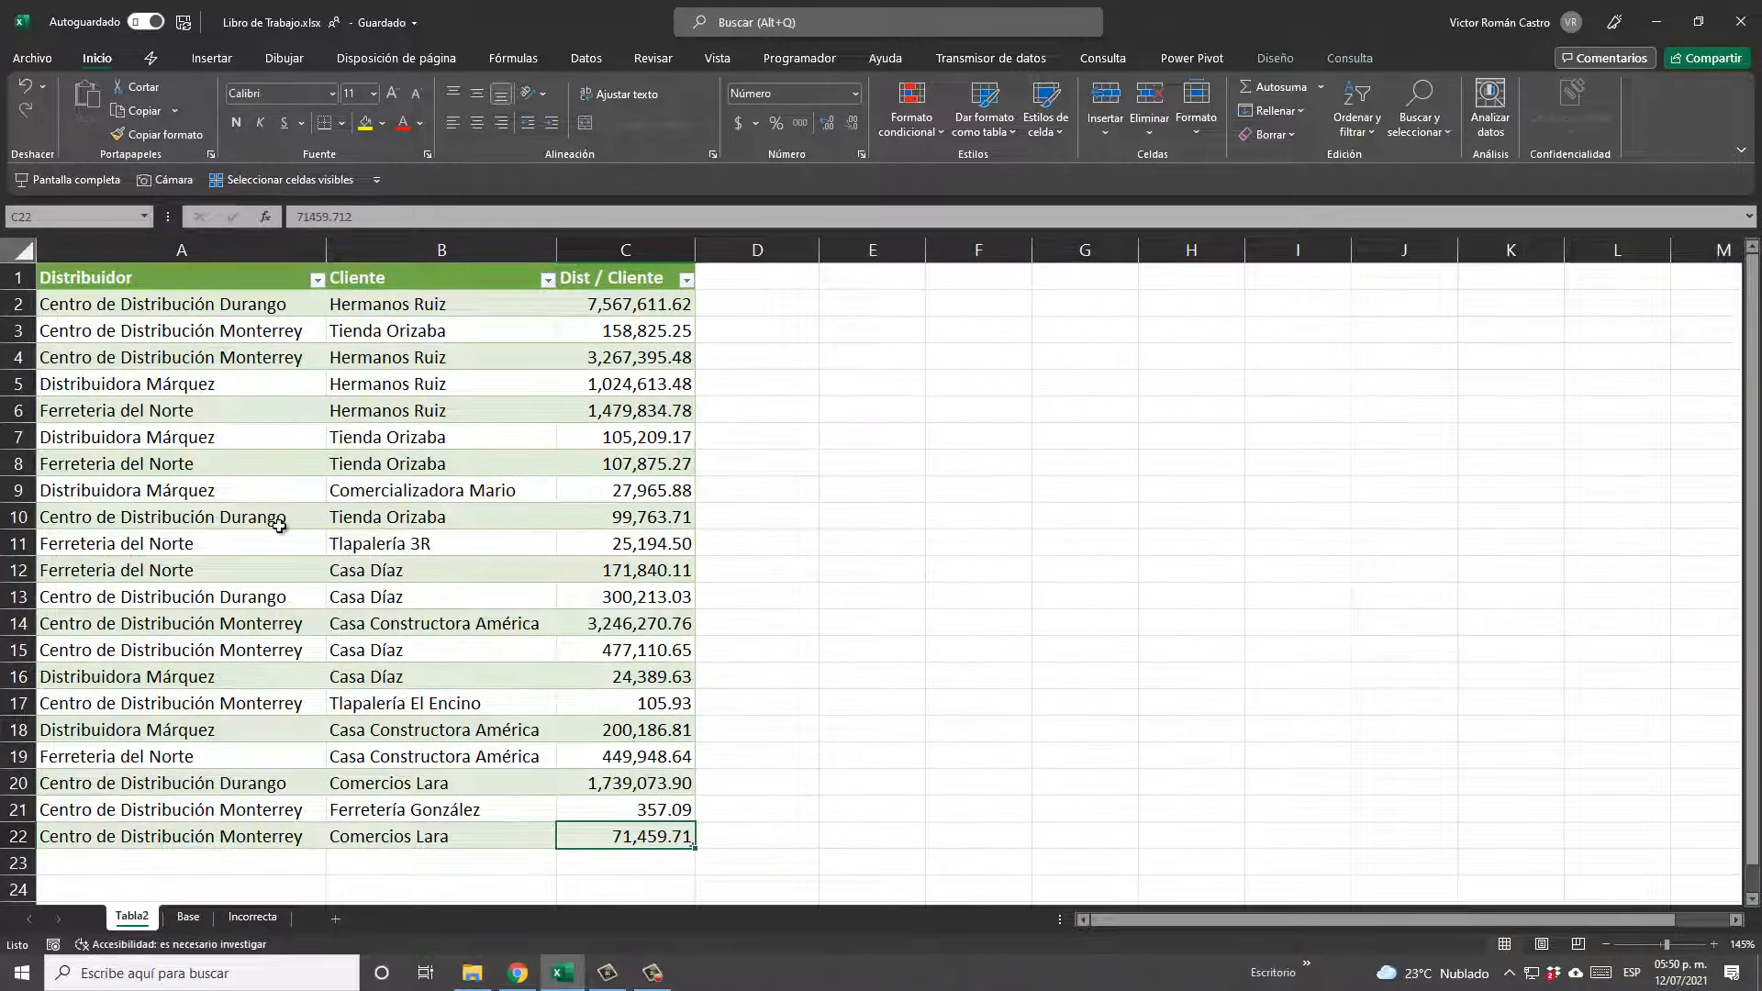
right_click(278, 470)
click(327, 562)
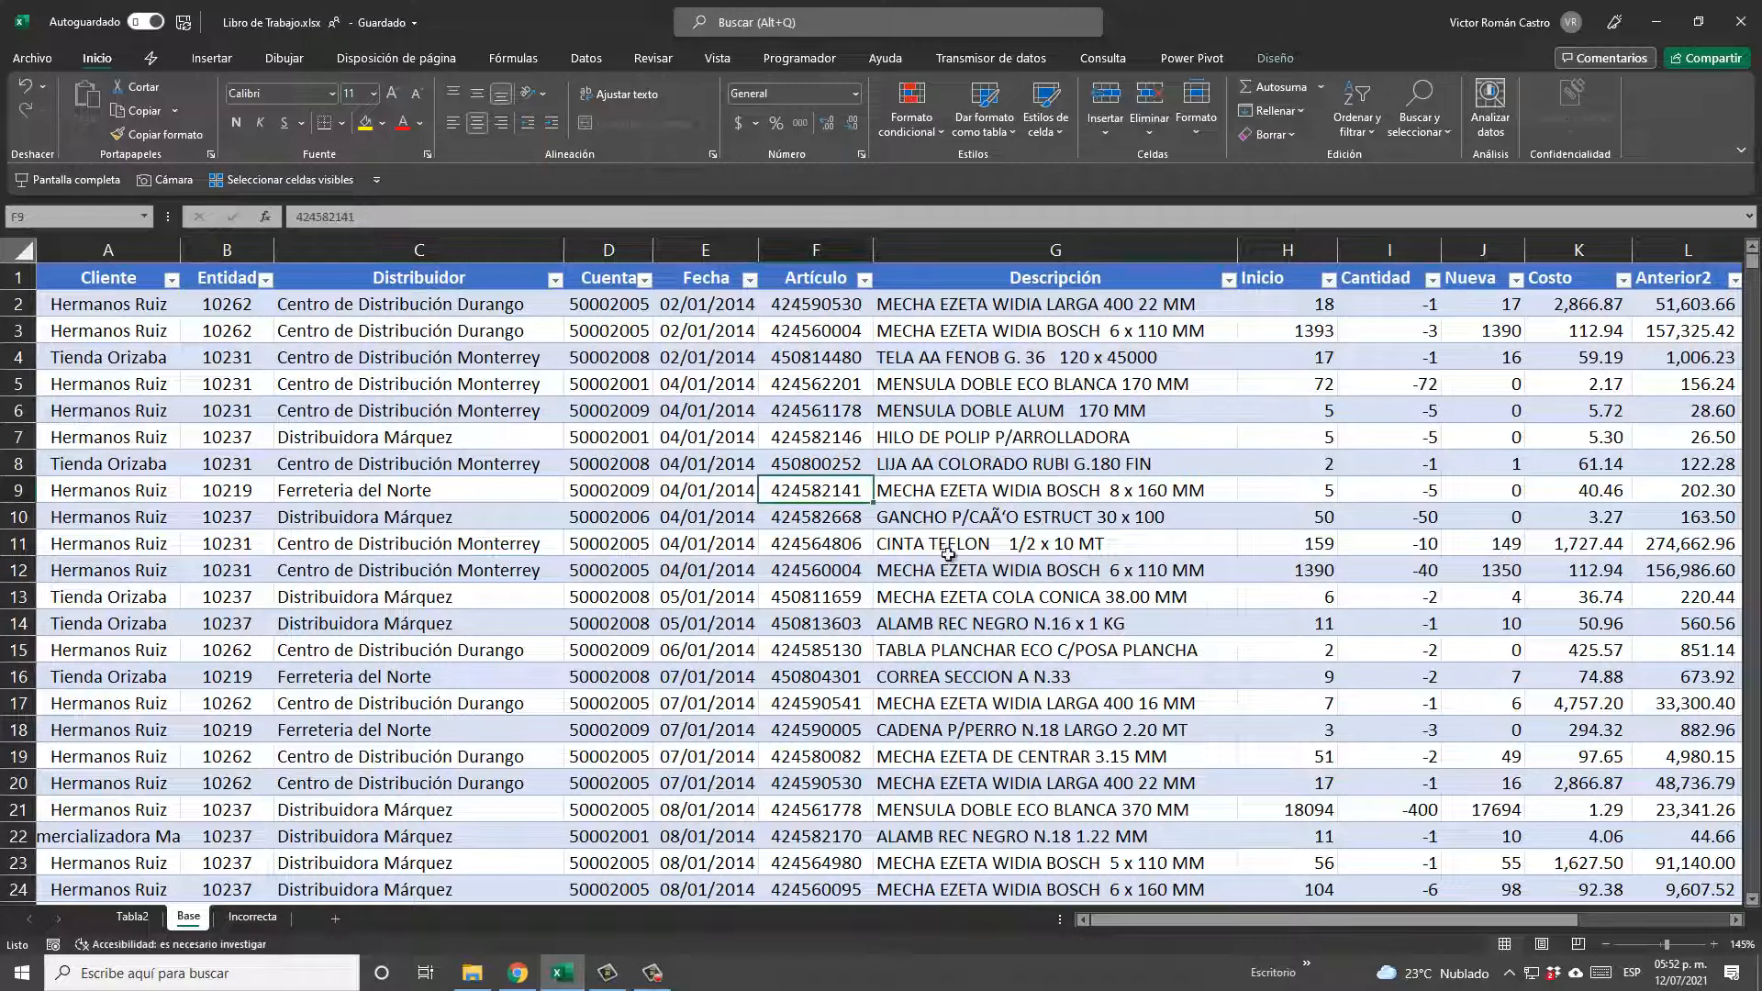
Load the Base sheet's table into the Power Query editor as a new query.
click(957, 559)
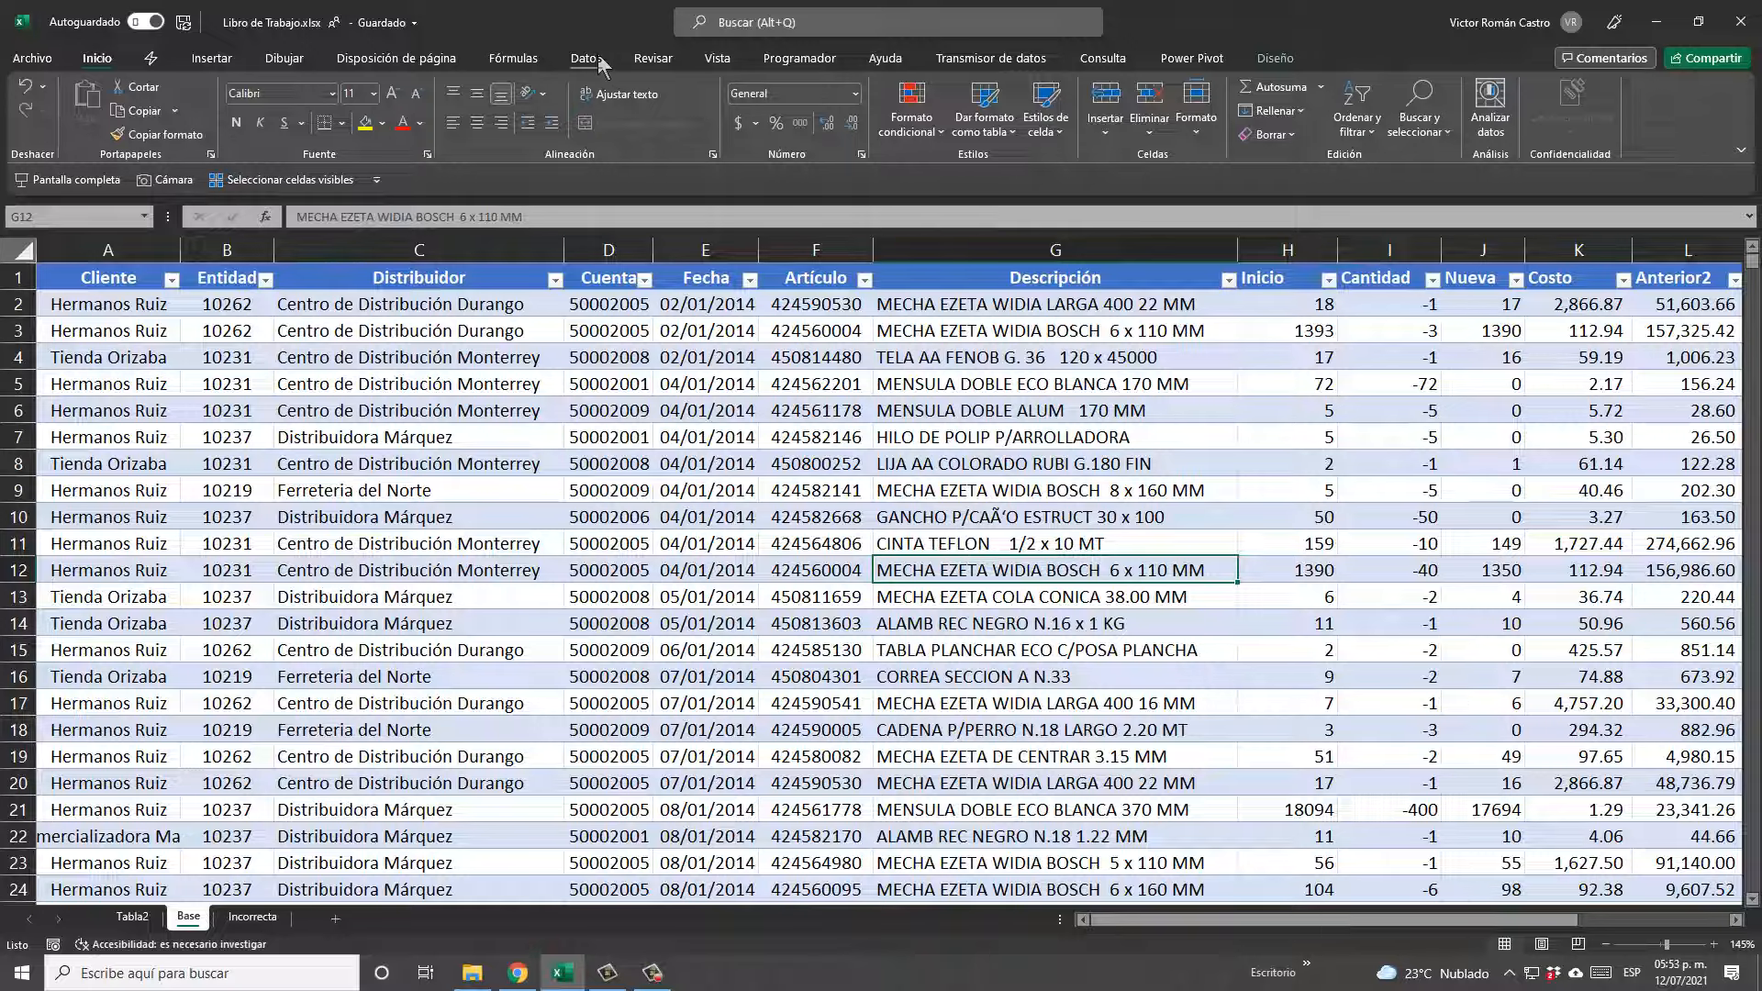
click(587, 59)
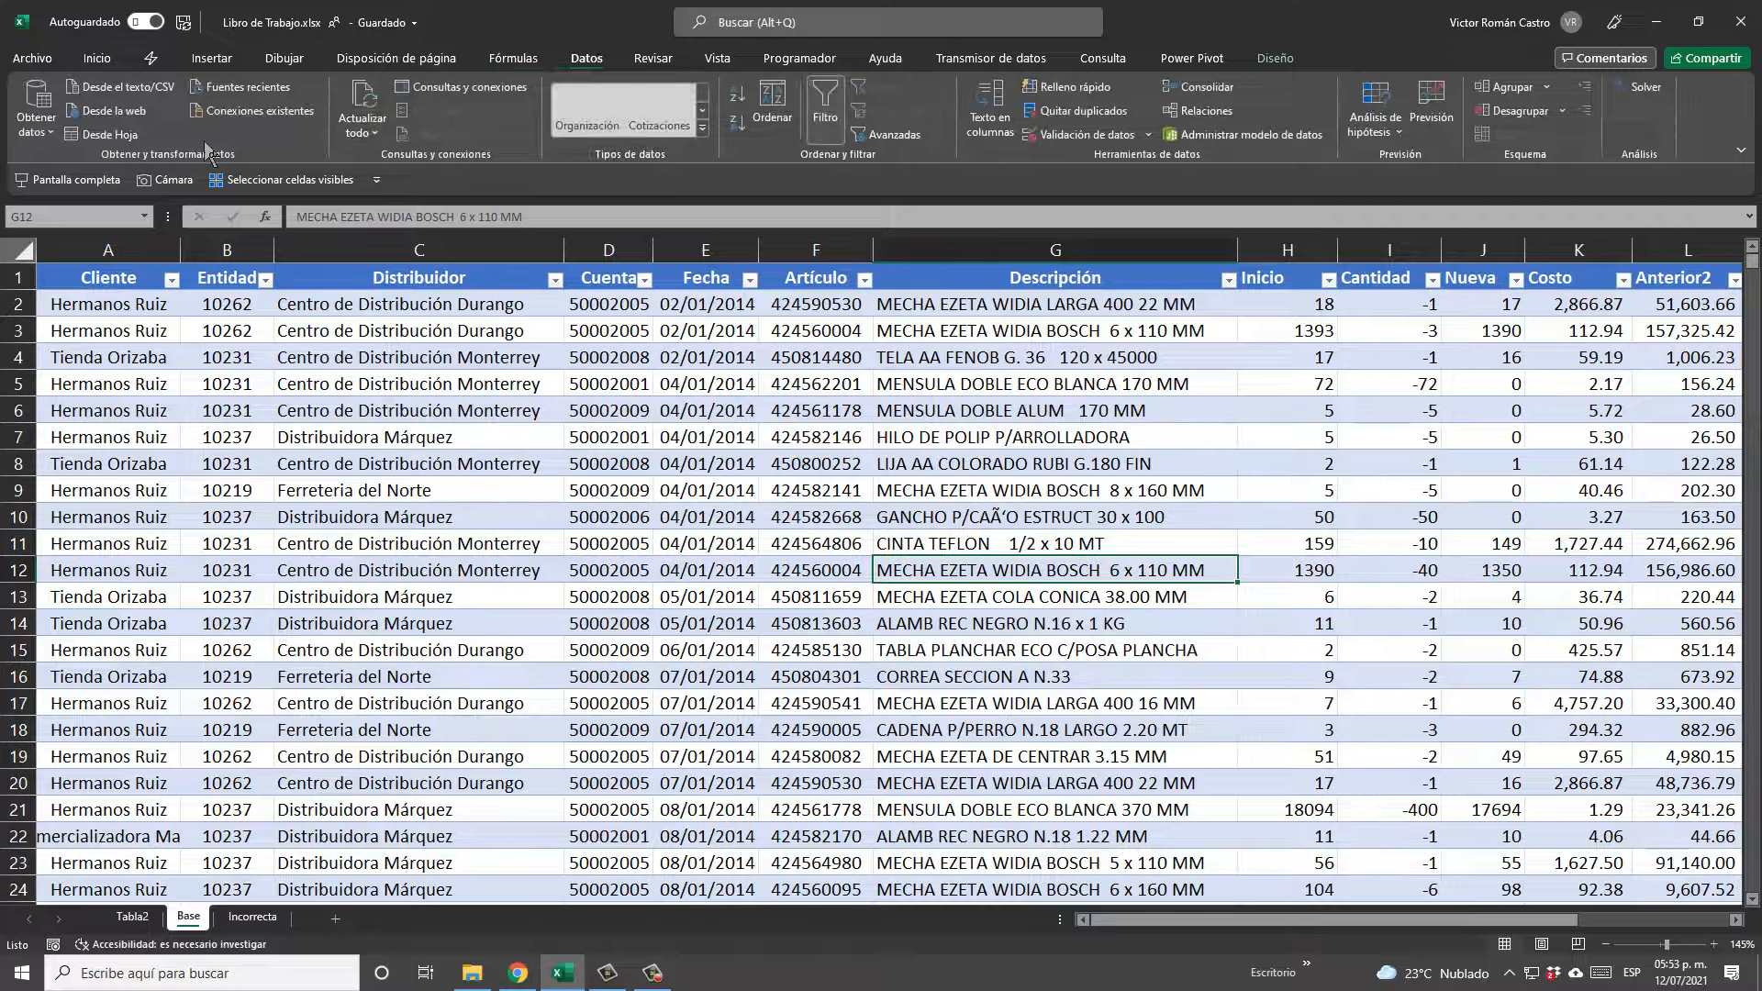
click(108, 135)
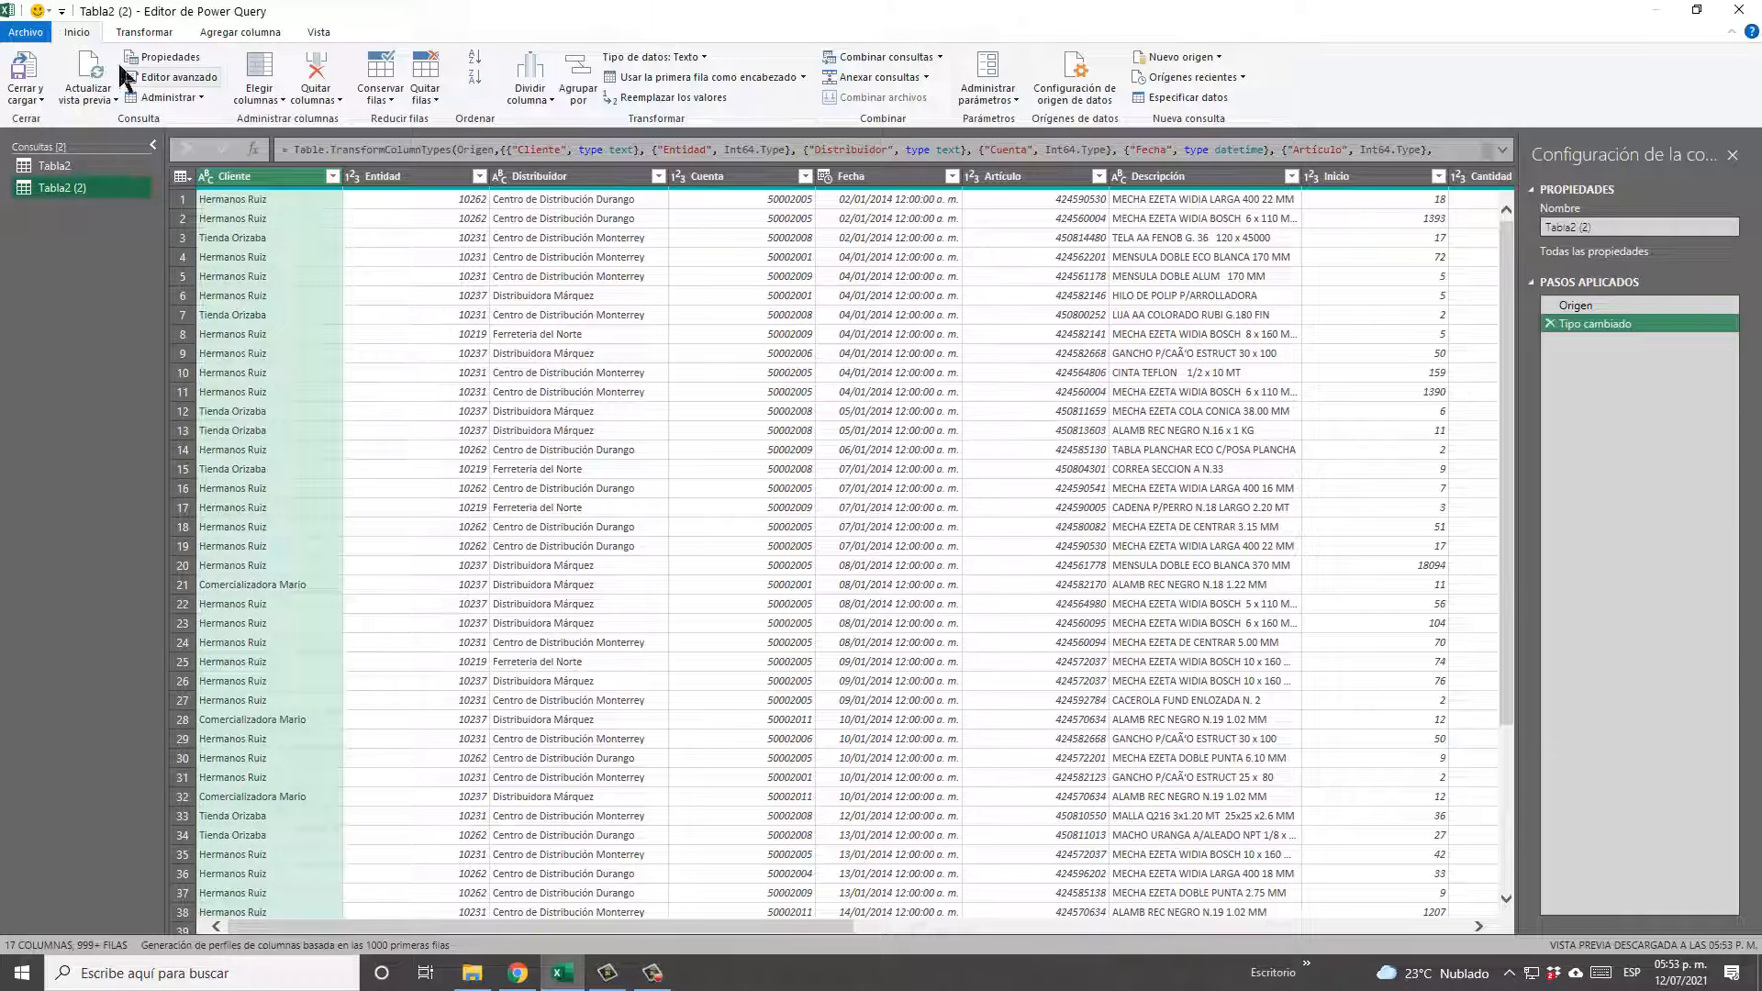
Convert the Cliente column's text to uppercase with the MAYÚSCULAS format.
click(134, 33)
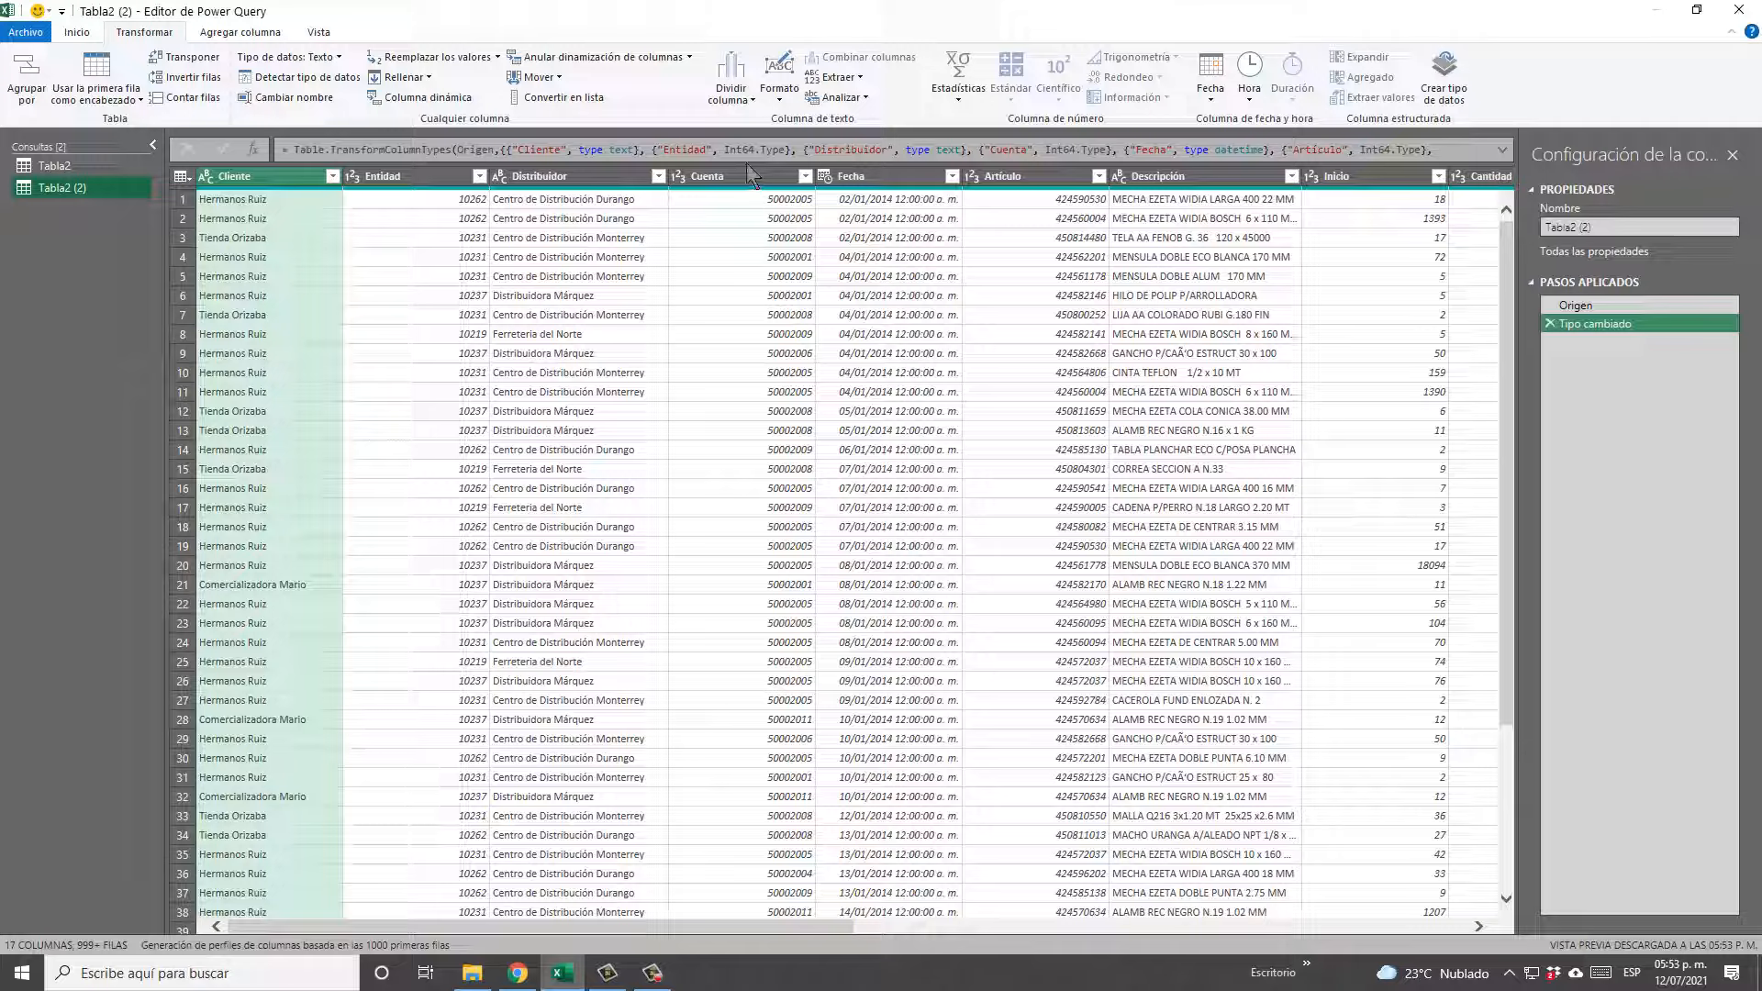
click(772, 92)
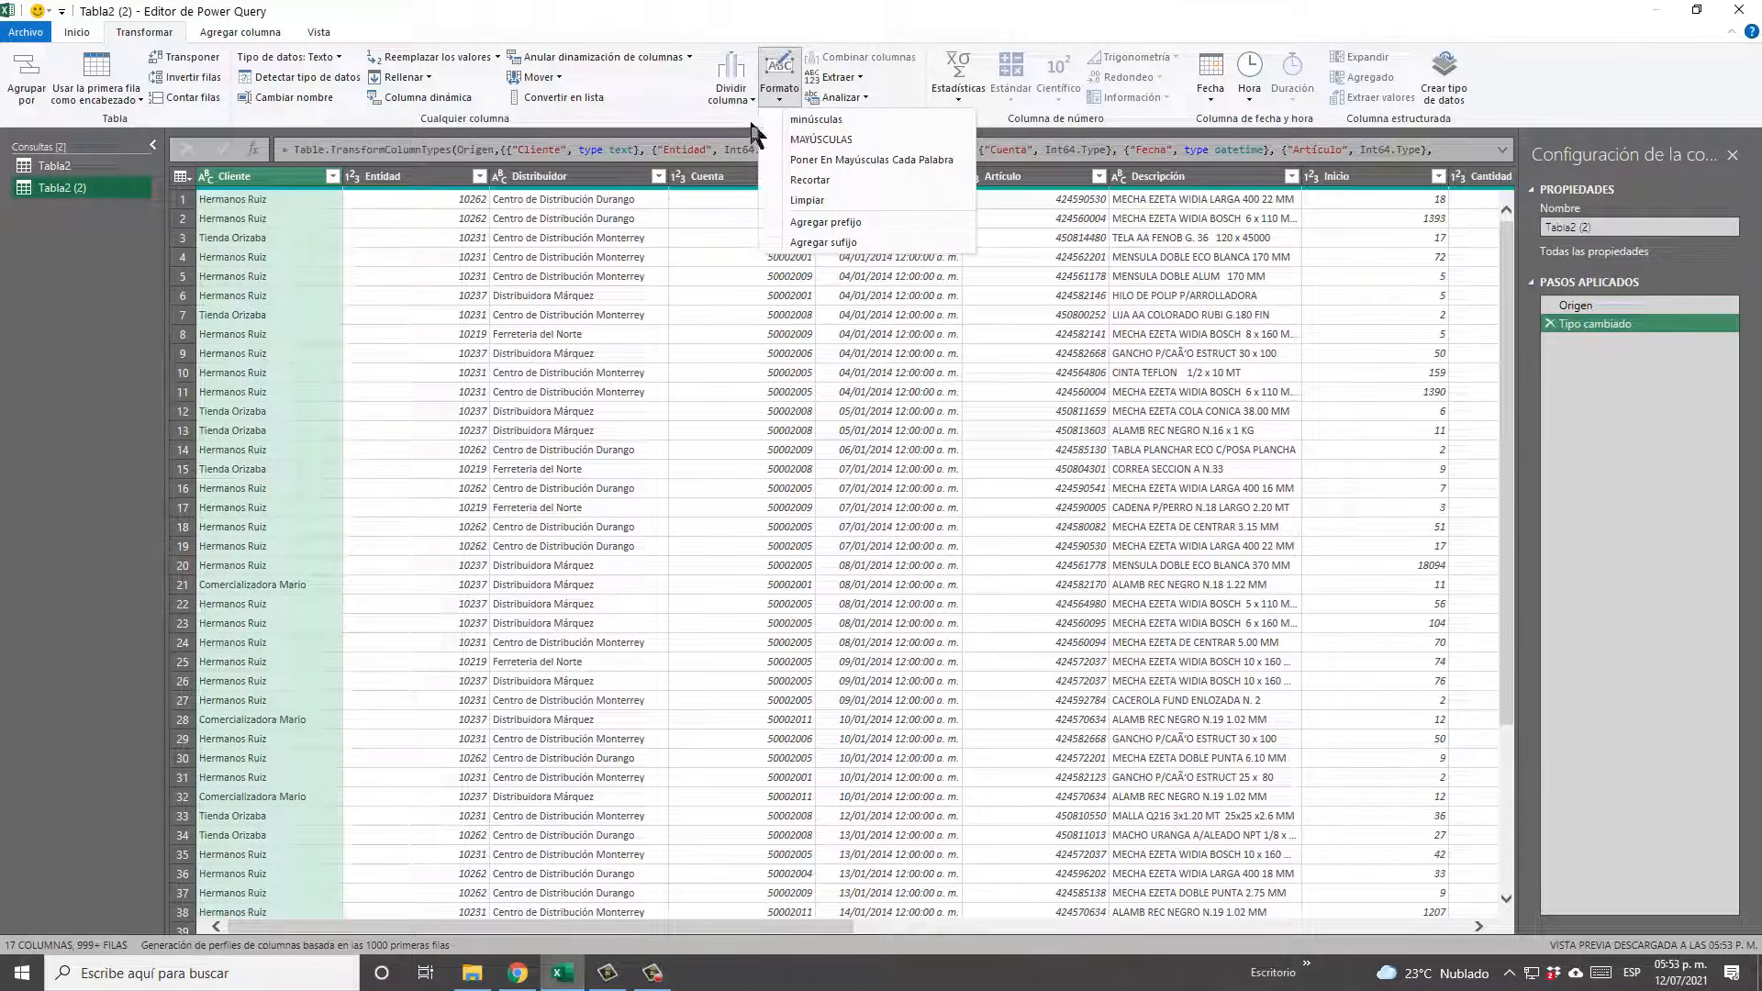
click(786, 92)
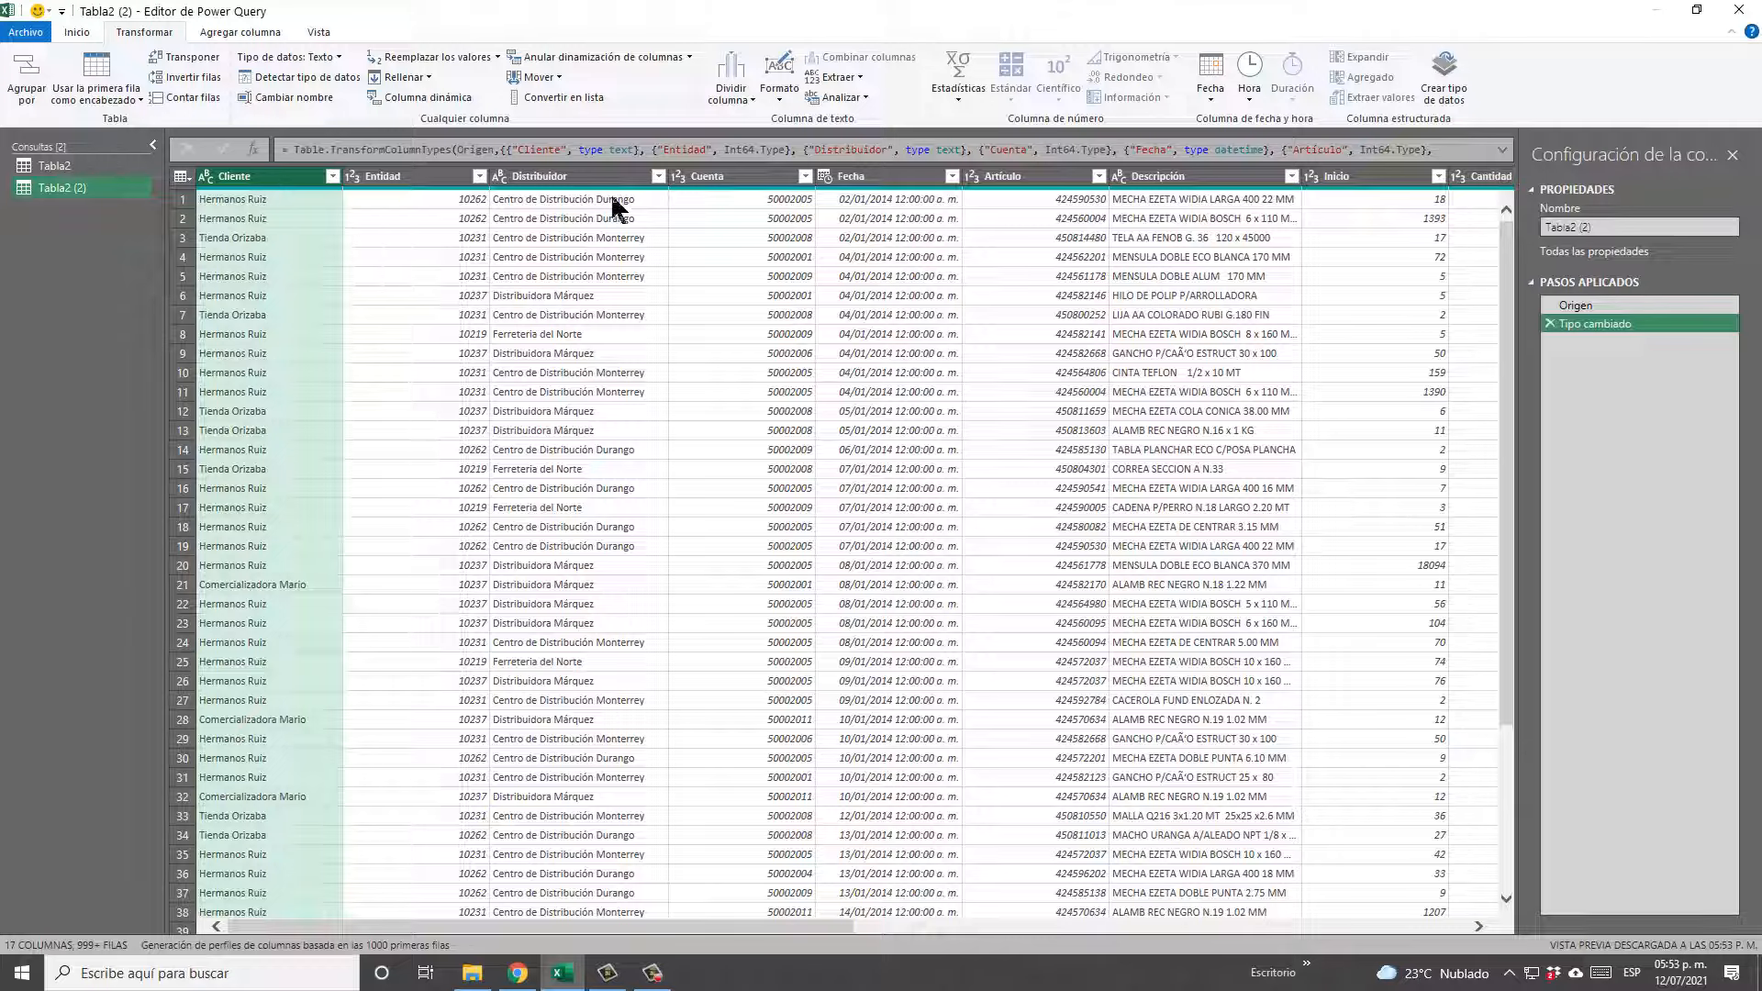
click(780, 90)
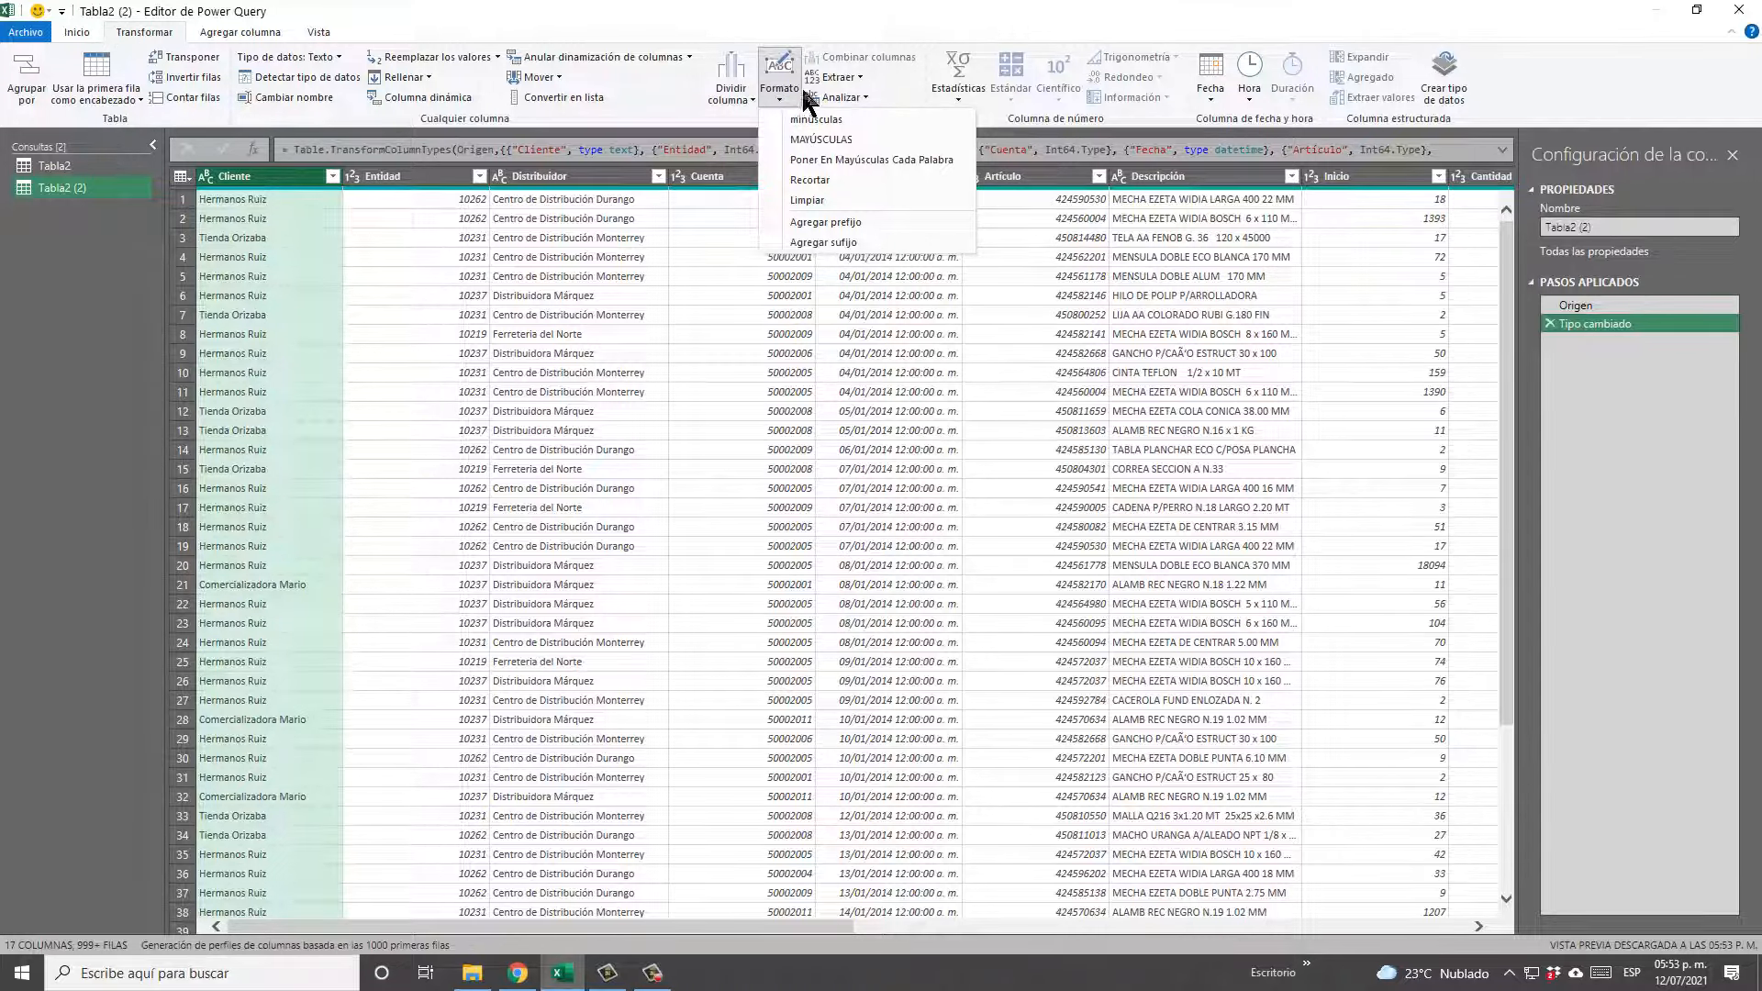
click(846, 142)
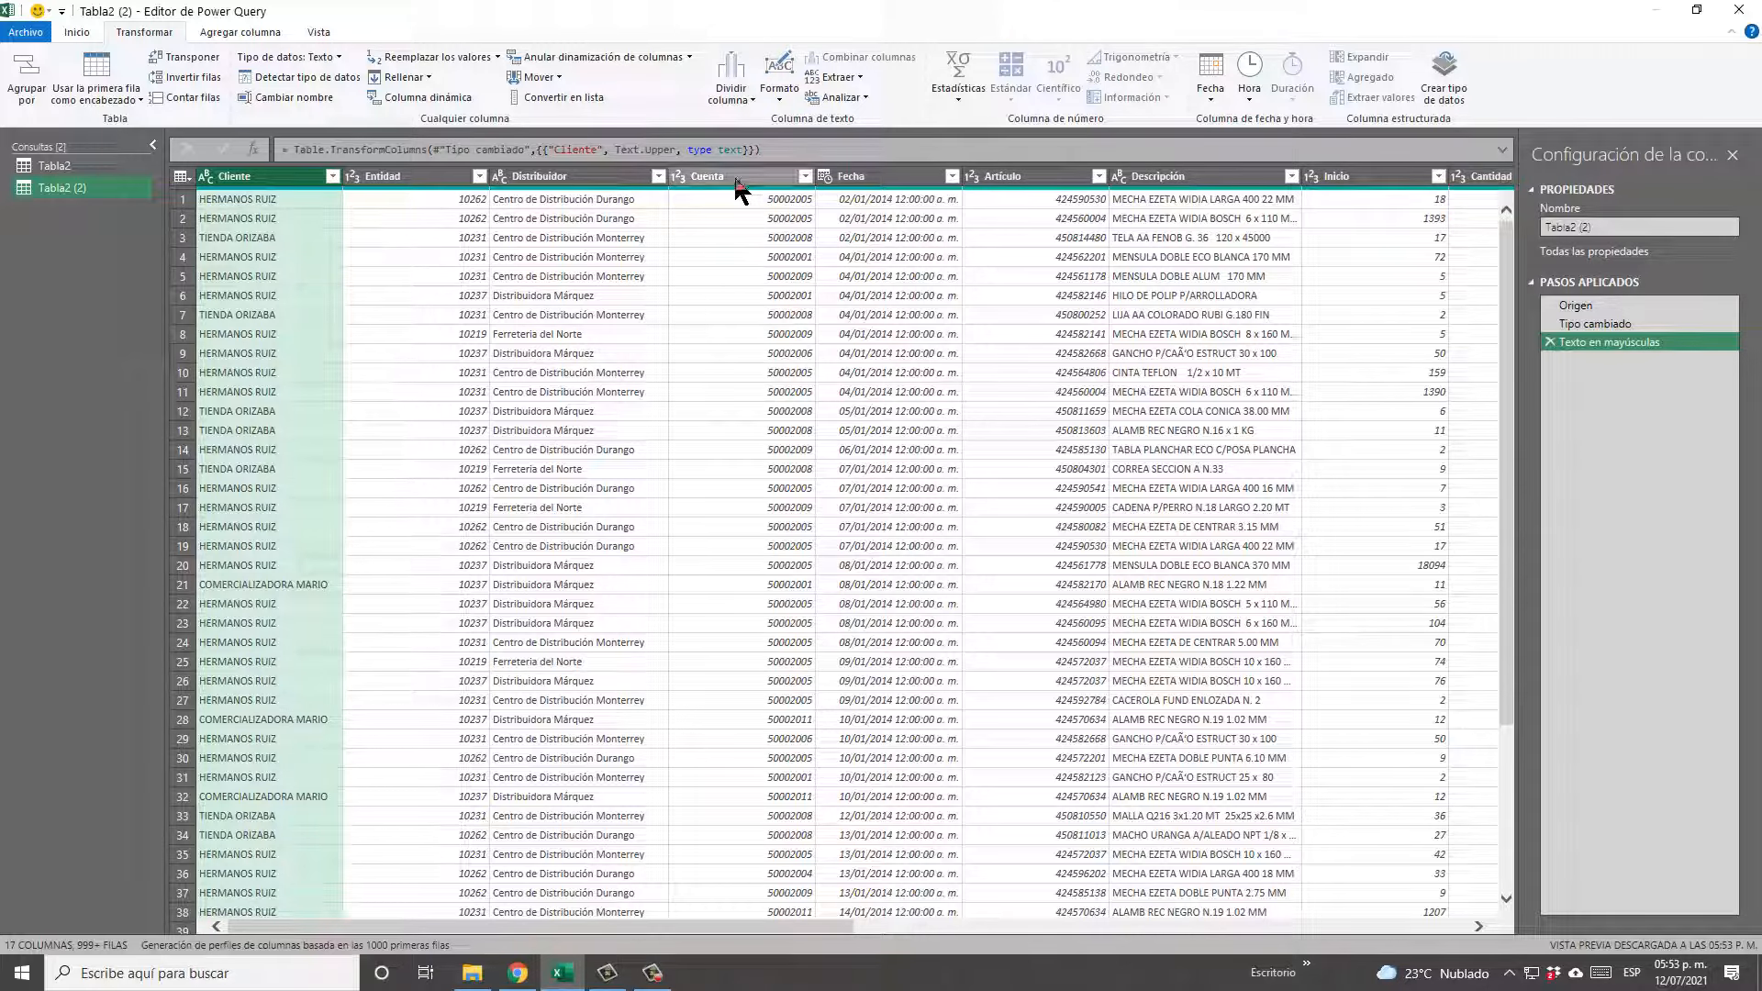
Extract the first 4 characters of the Cuenta column and look through the resulting rows.
click(766, 178)
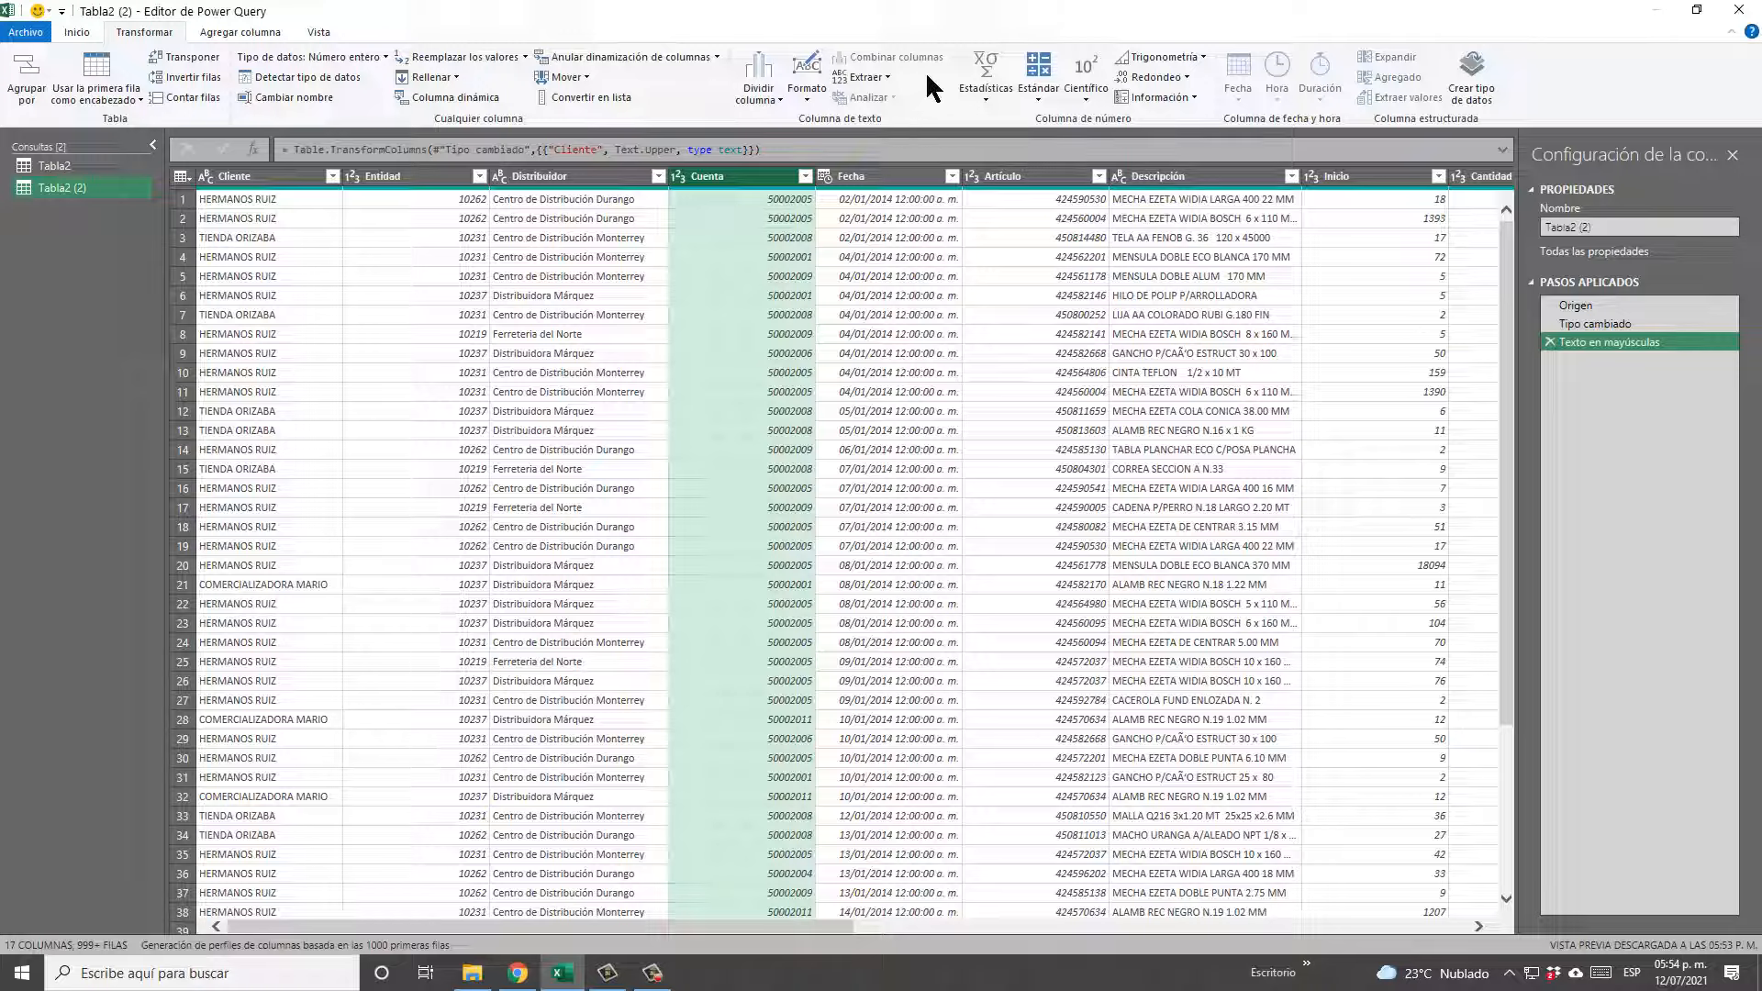
click(878, 76)
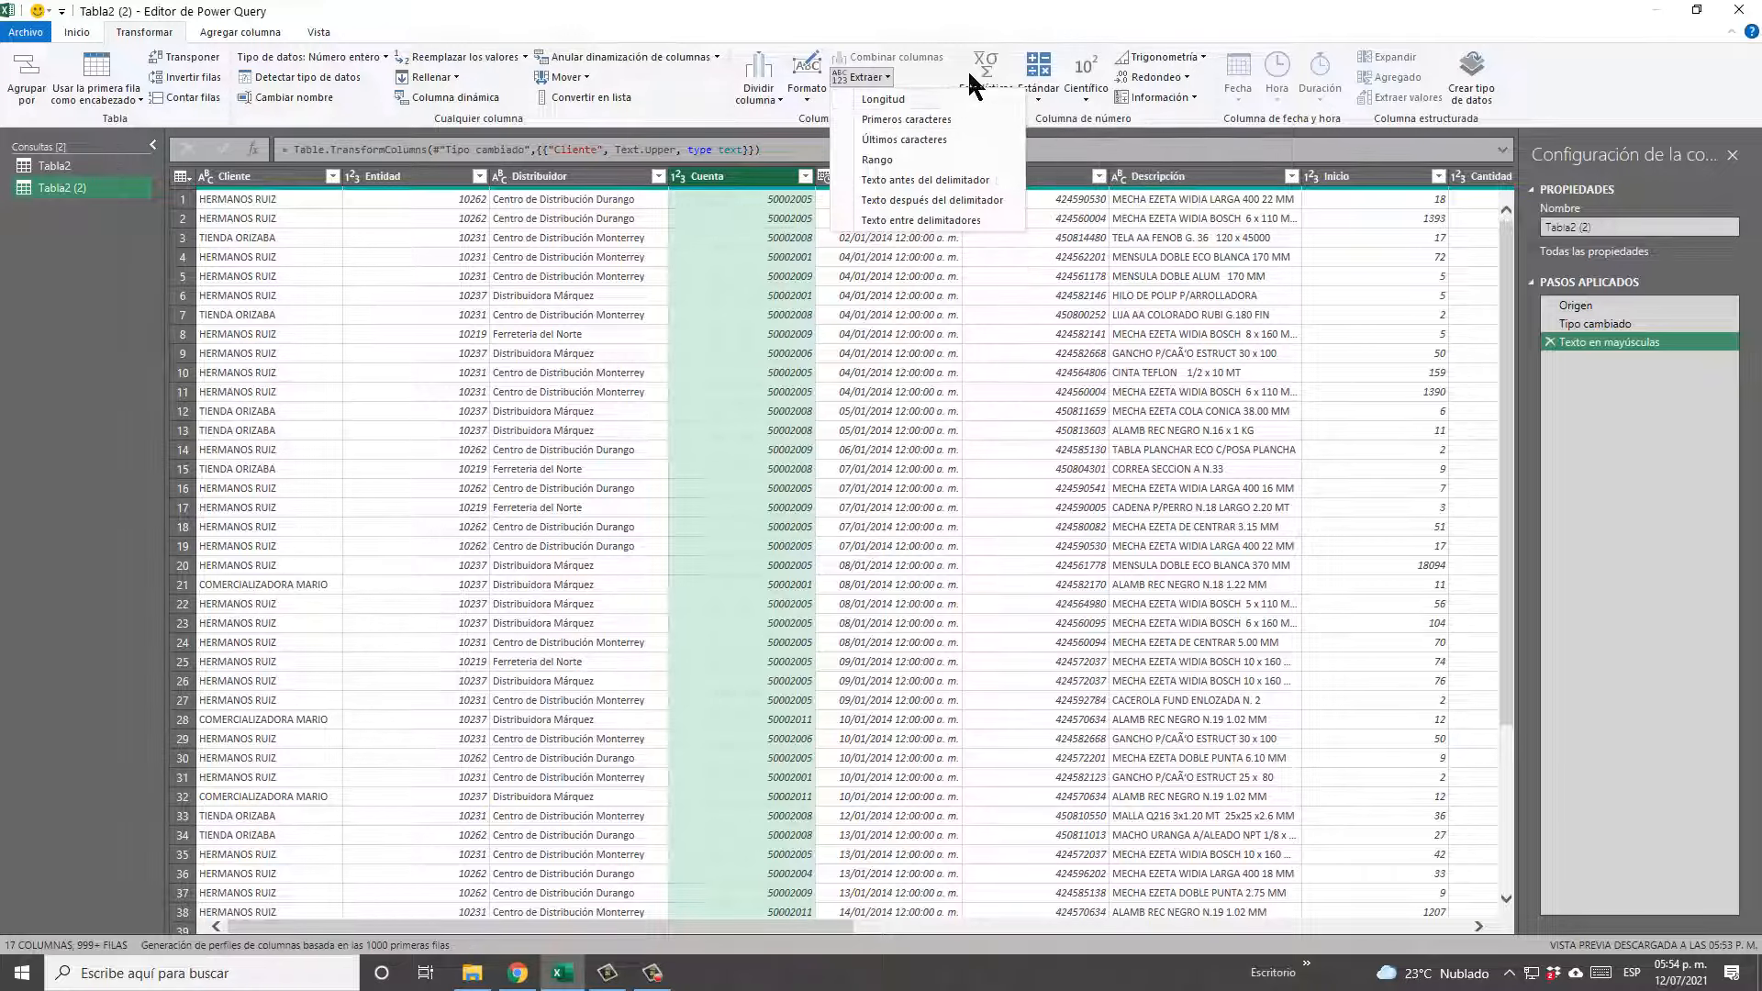
click(951, 121)
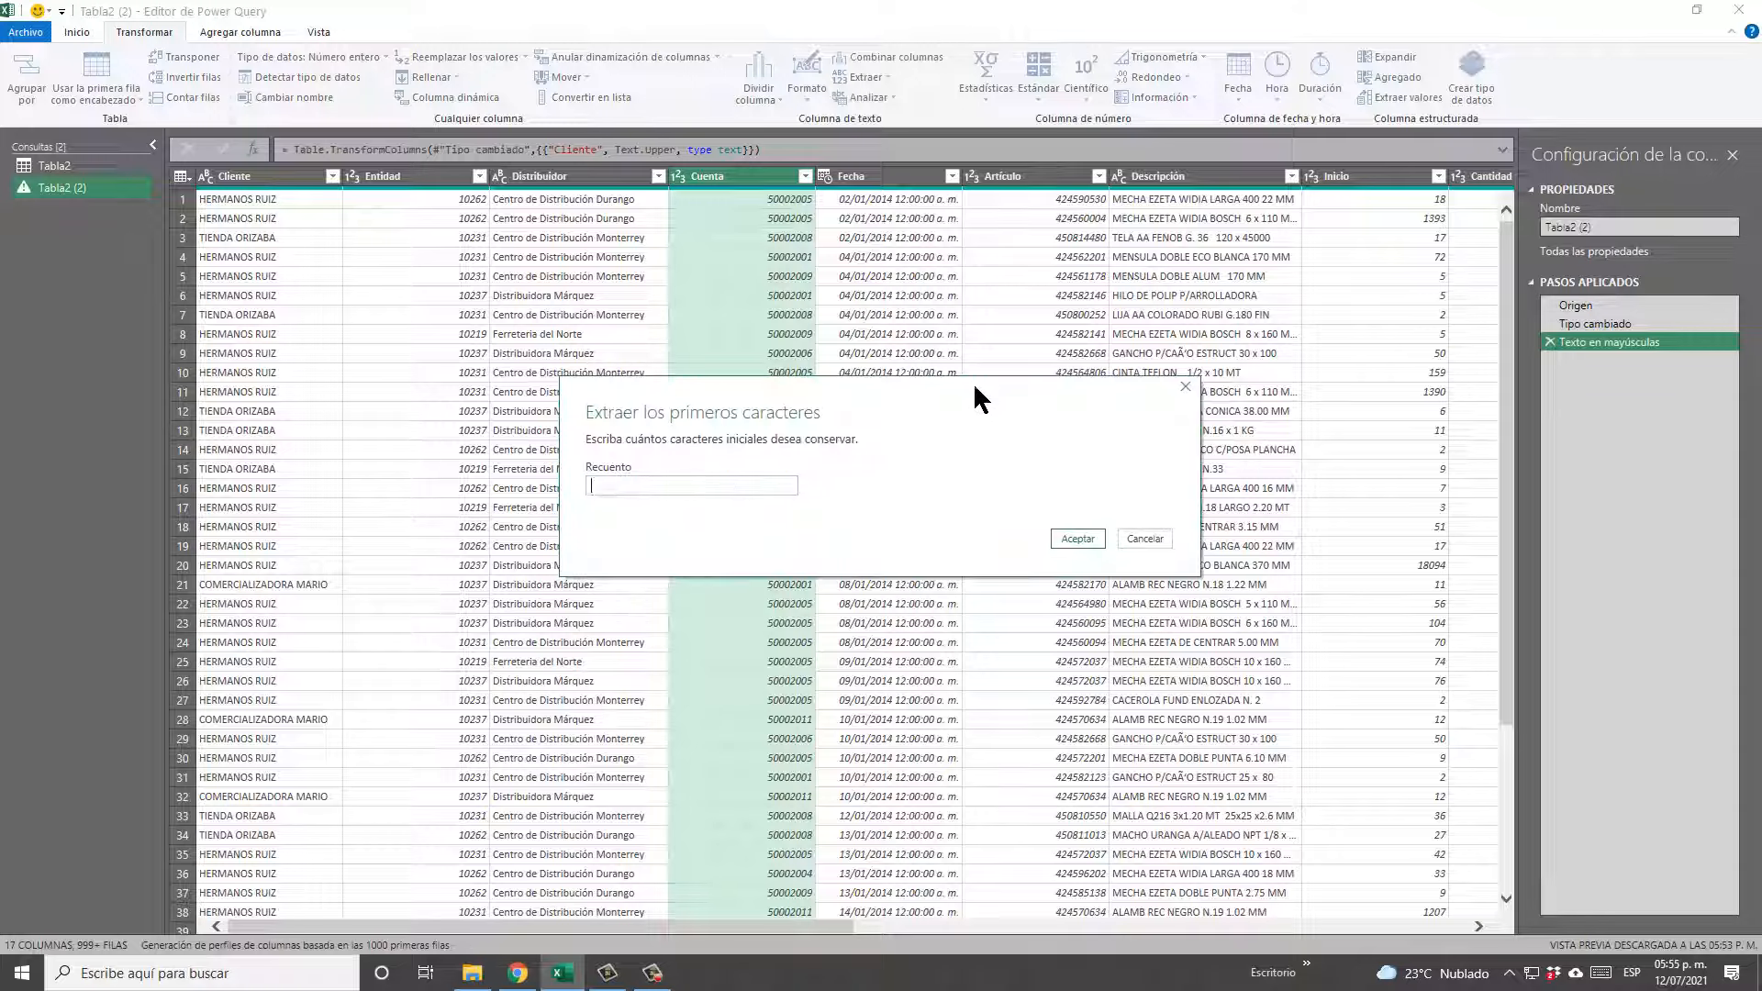
drag(973, 381, 1367, 400)
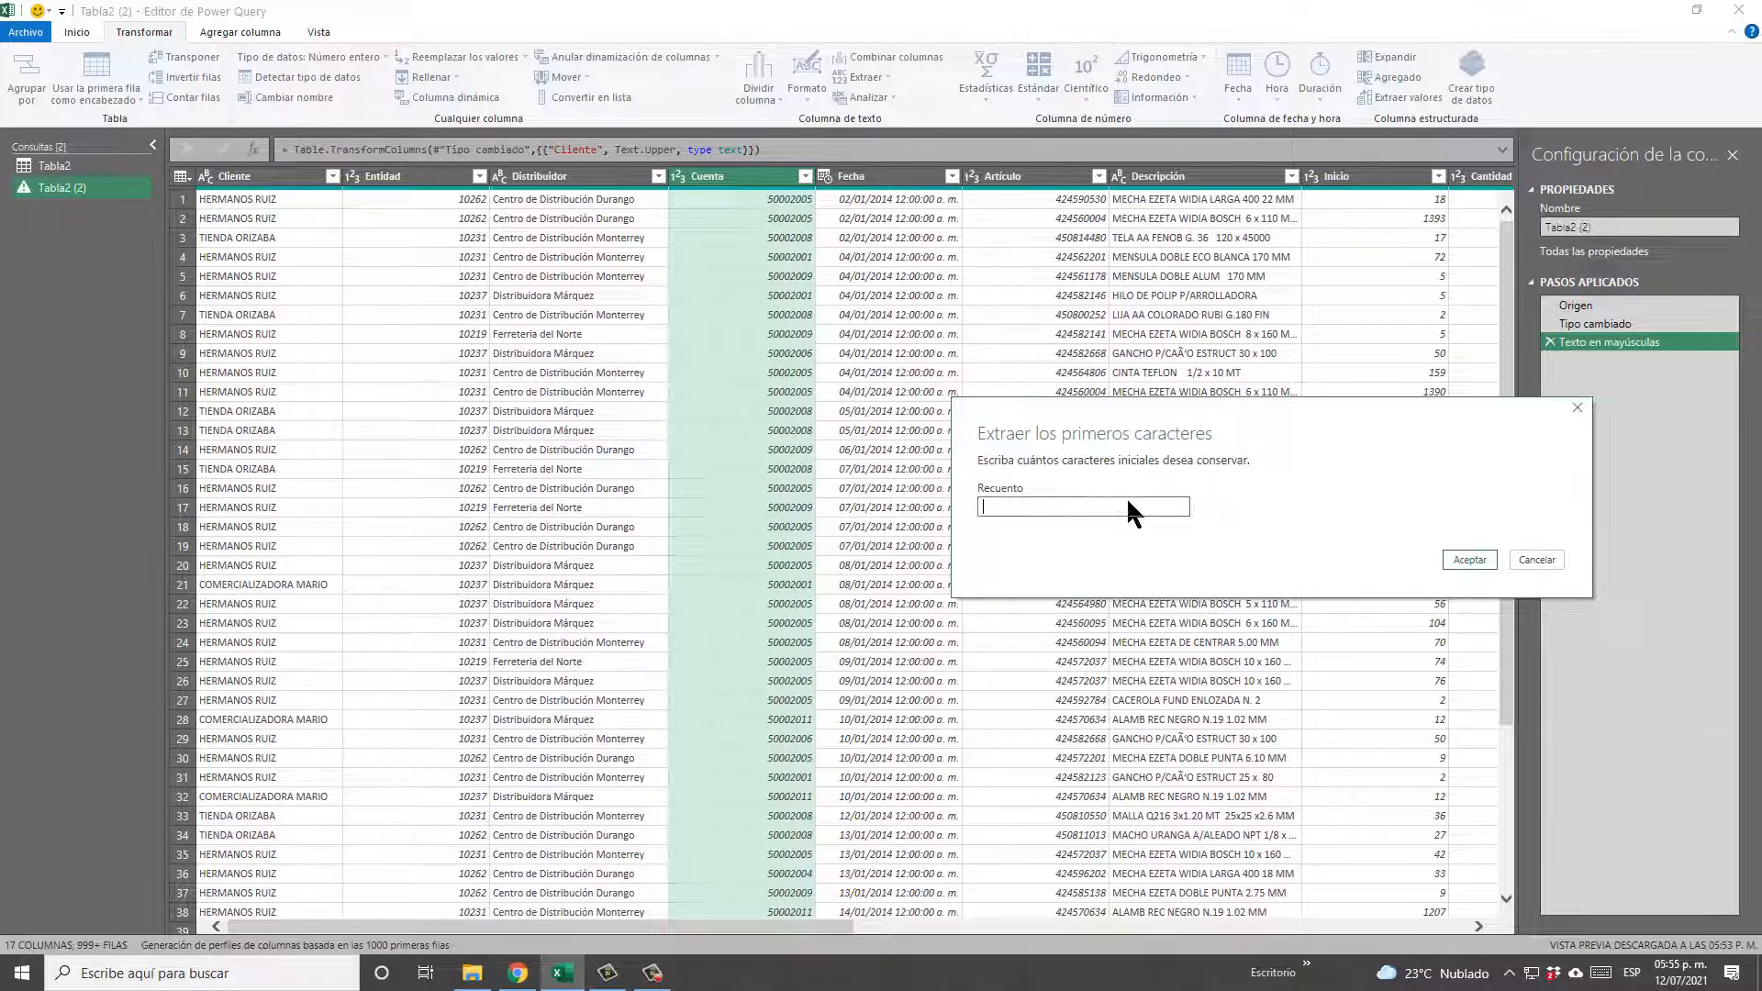
text(4)
click(1454, 561)
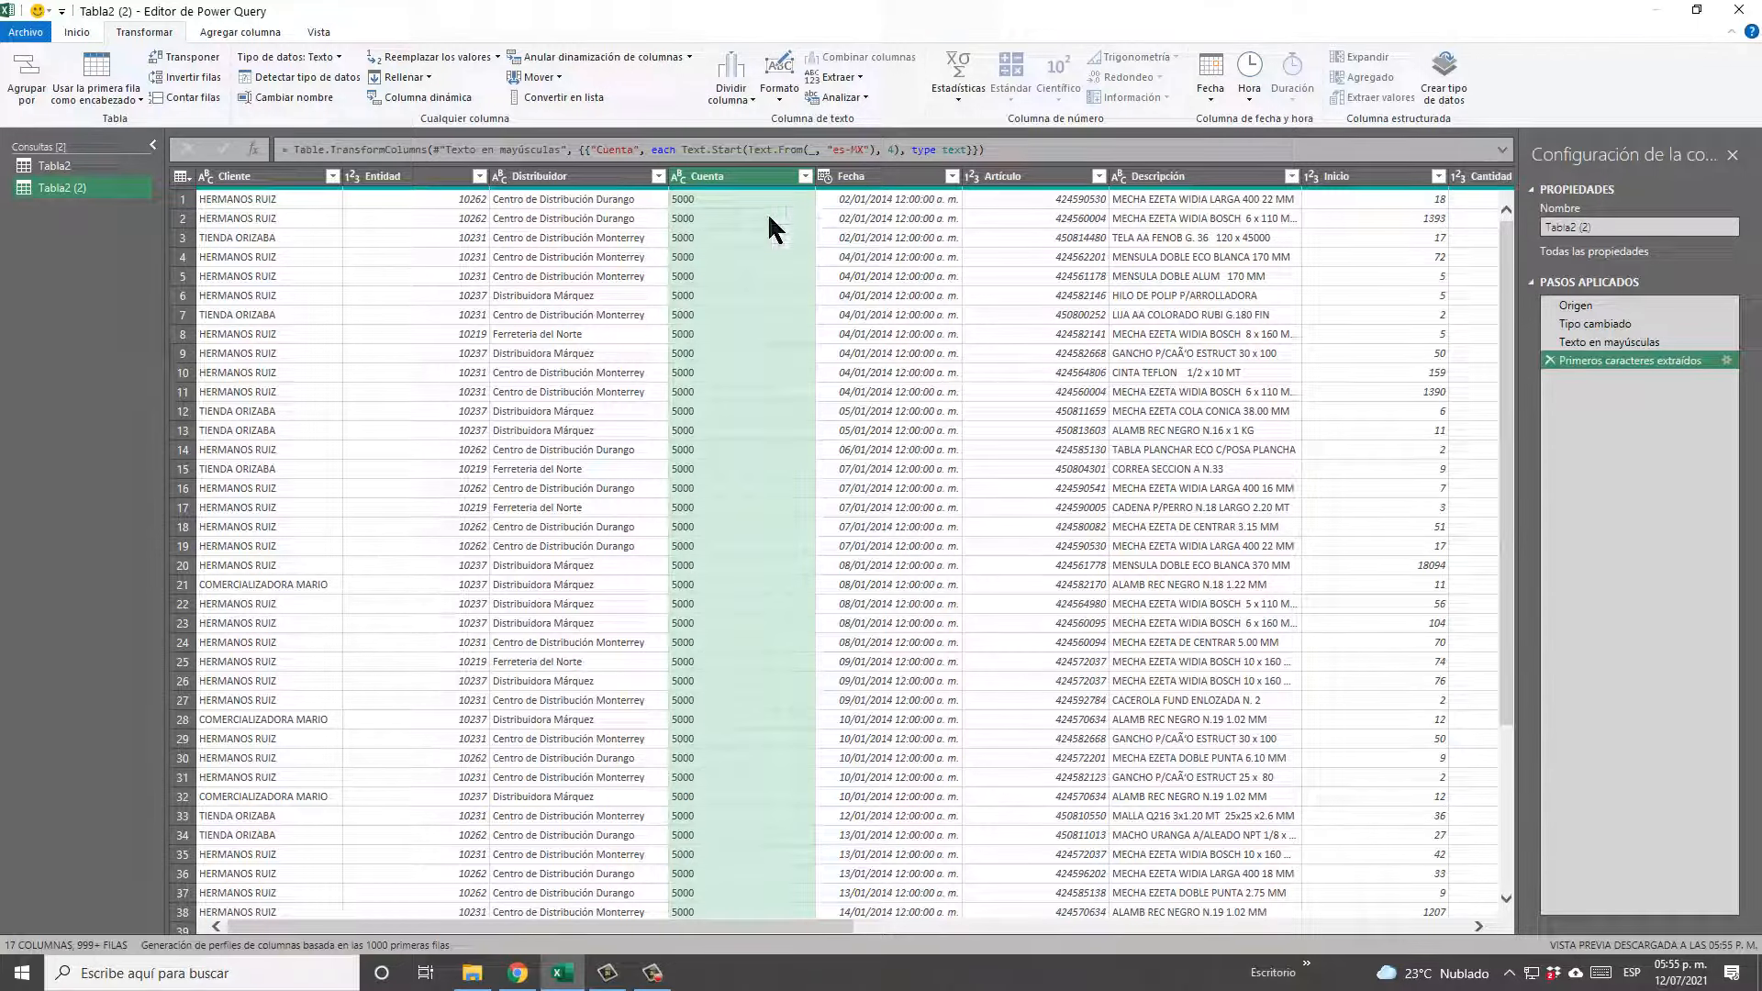
scroll(768, 236, down, 4)
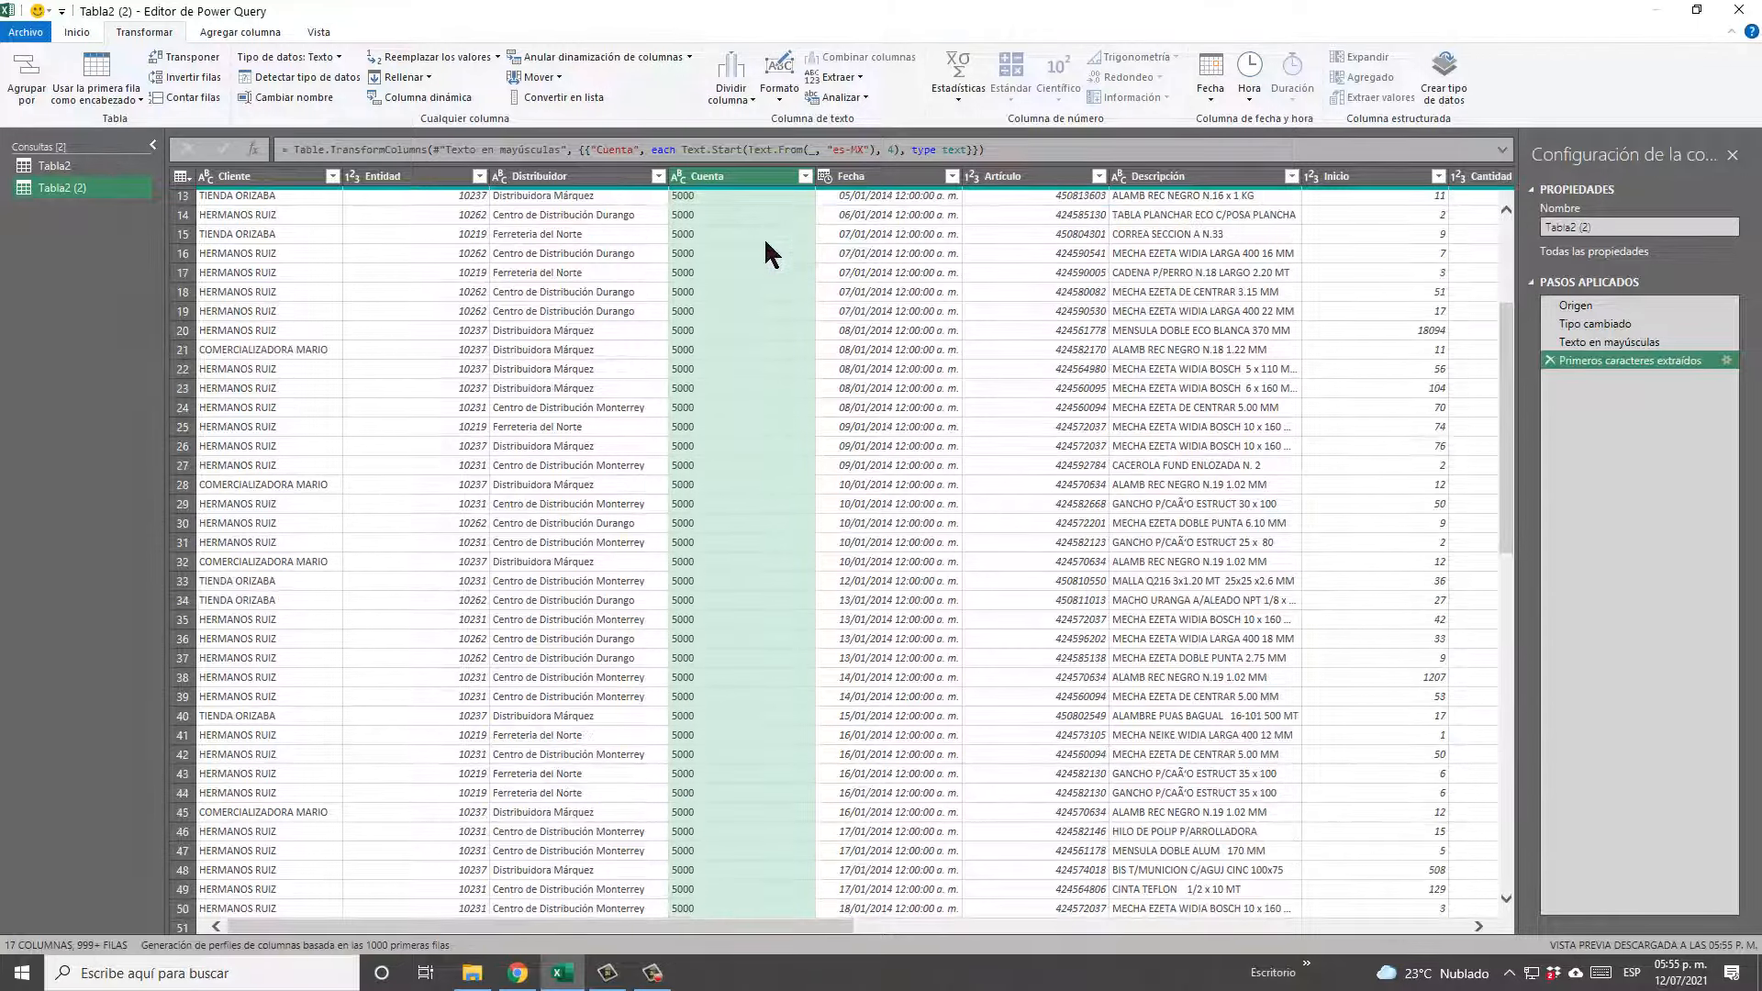
scroll(763, 237, up, 4)
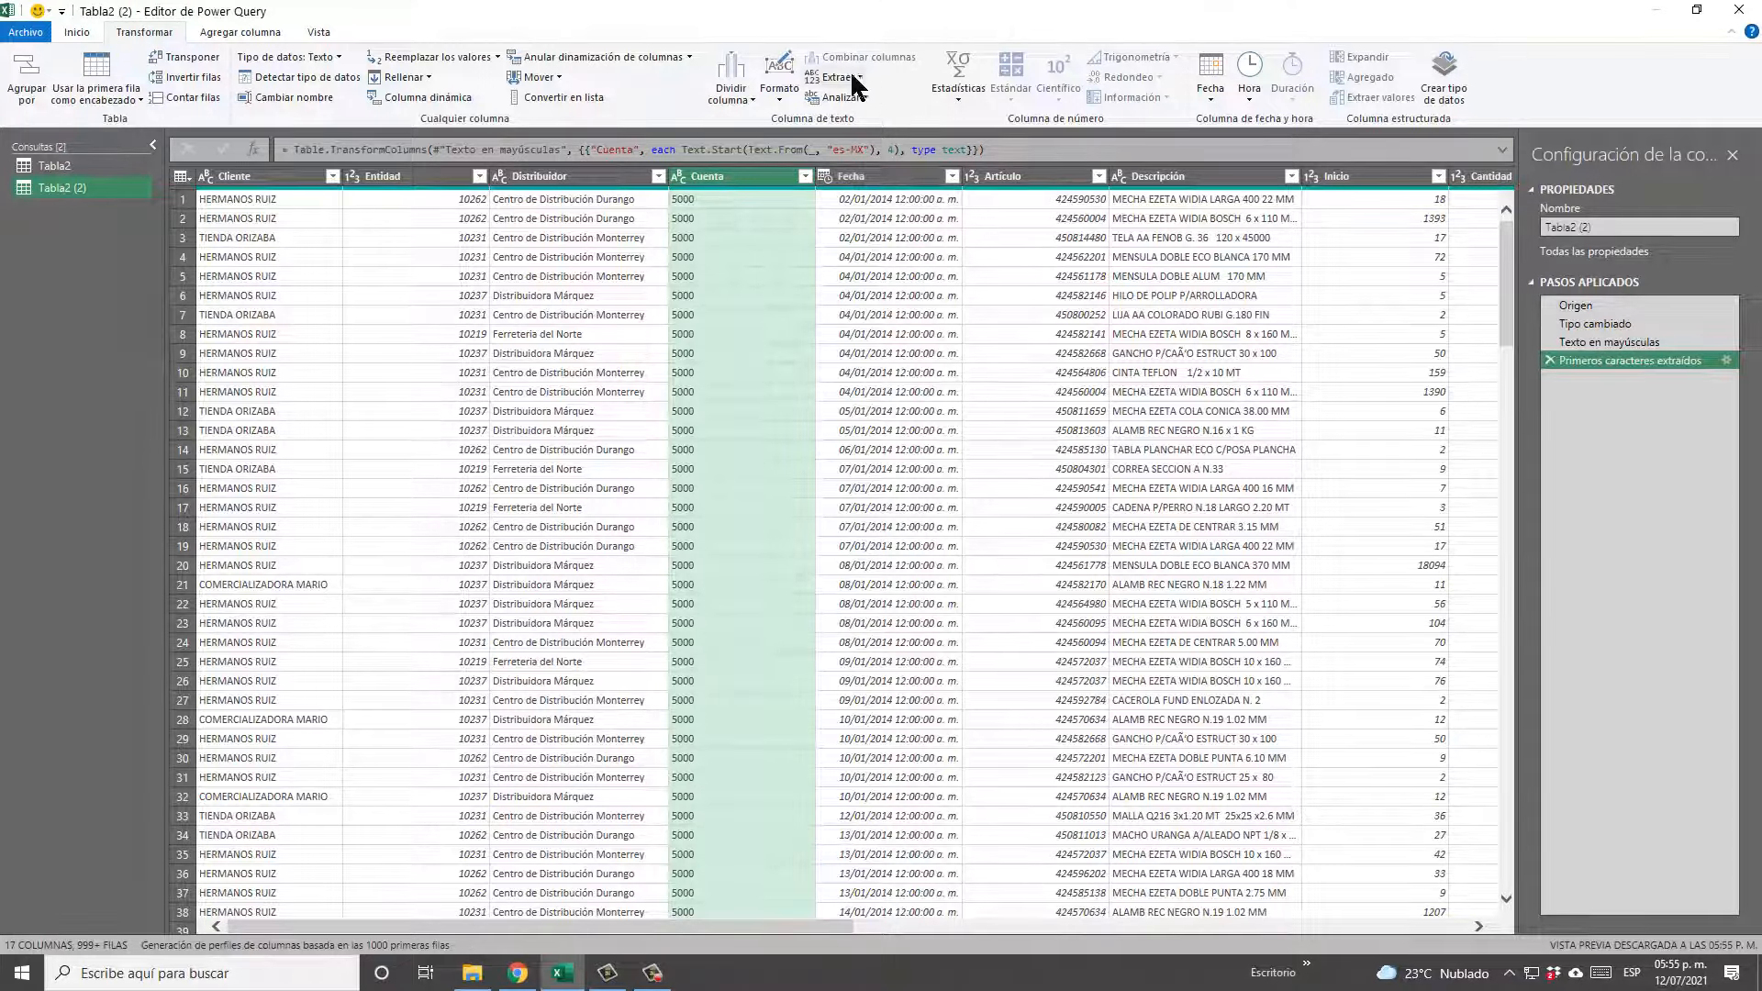
Capitalize each word in the Cliente column with Poner En Mayúsculas Cada Palabra and look through the resulting rows.
click(767, 96)
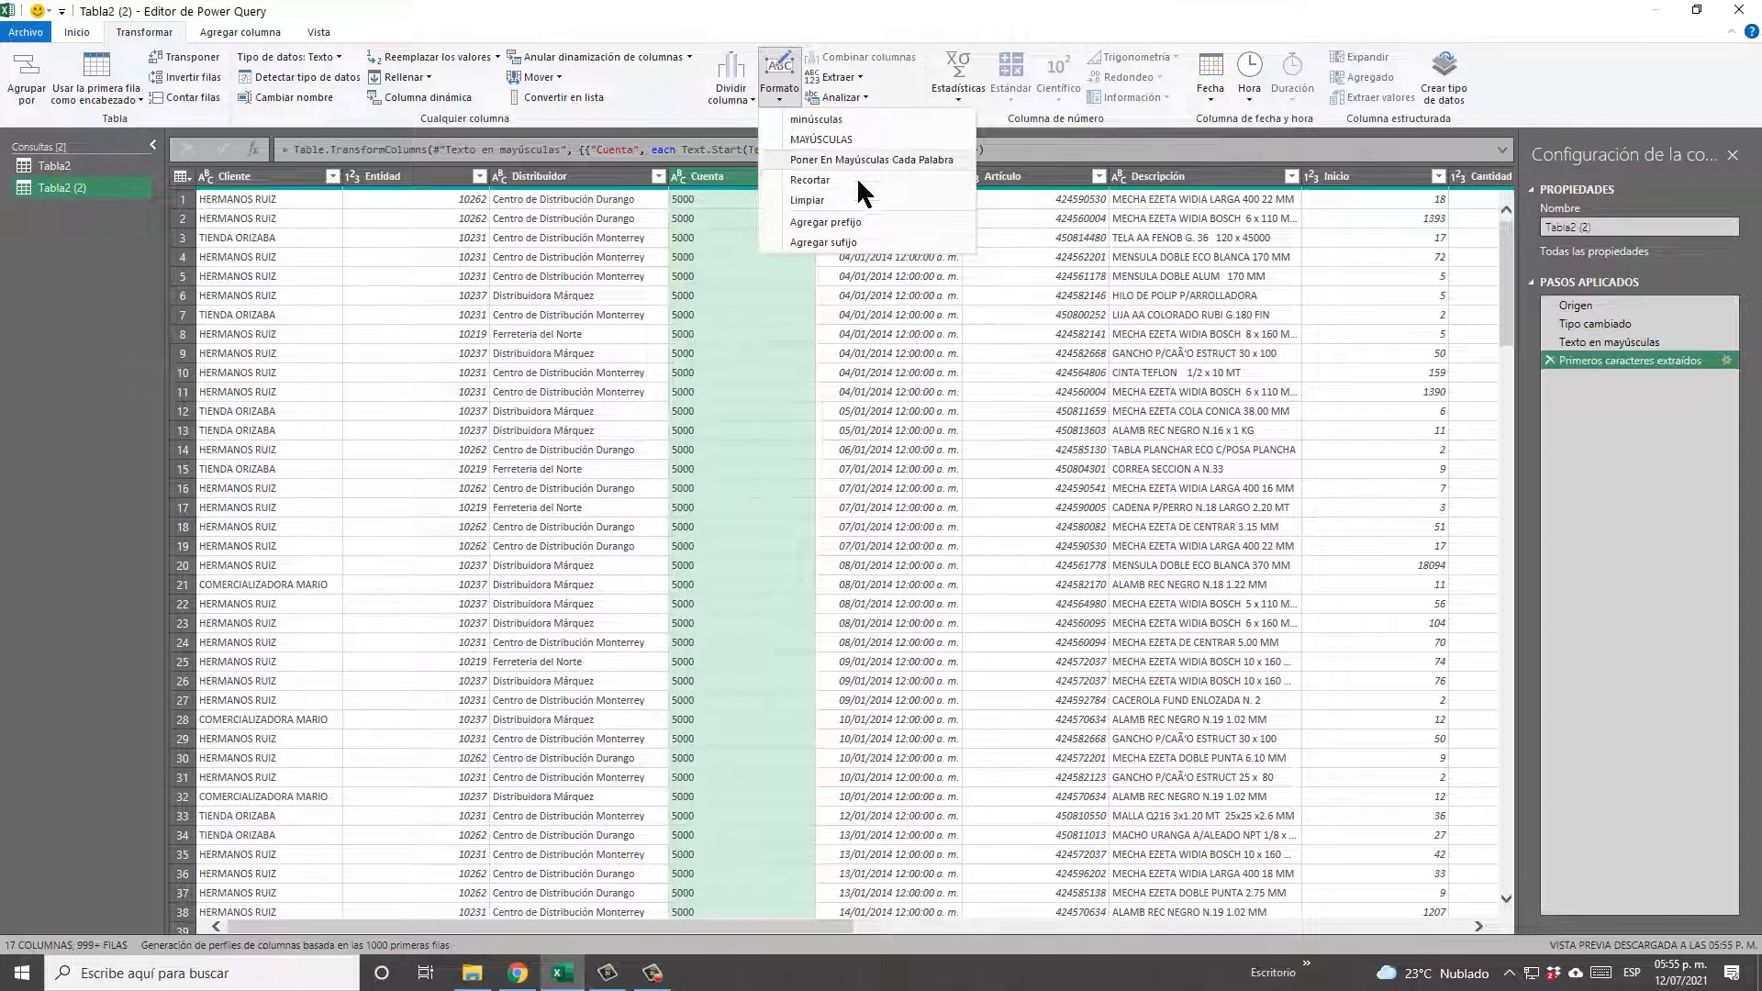
click(299, 165)
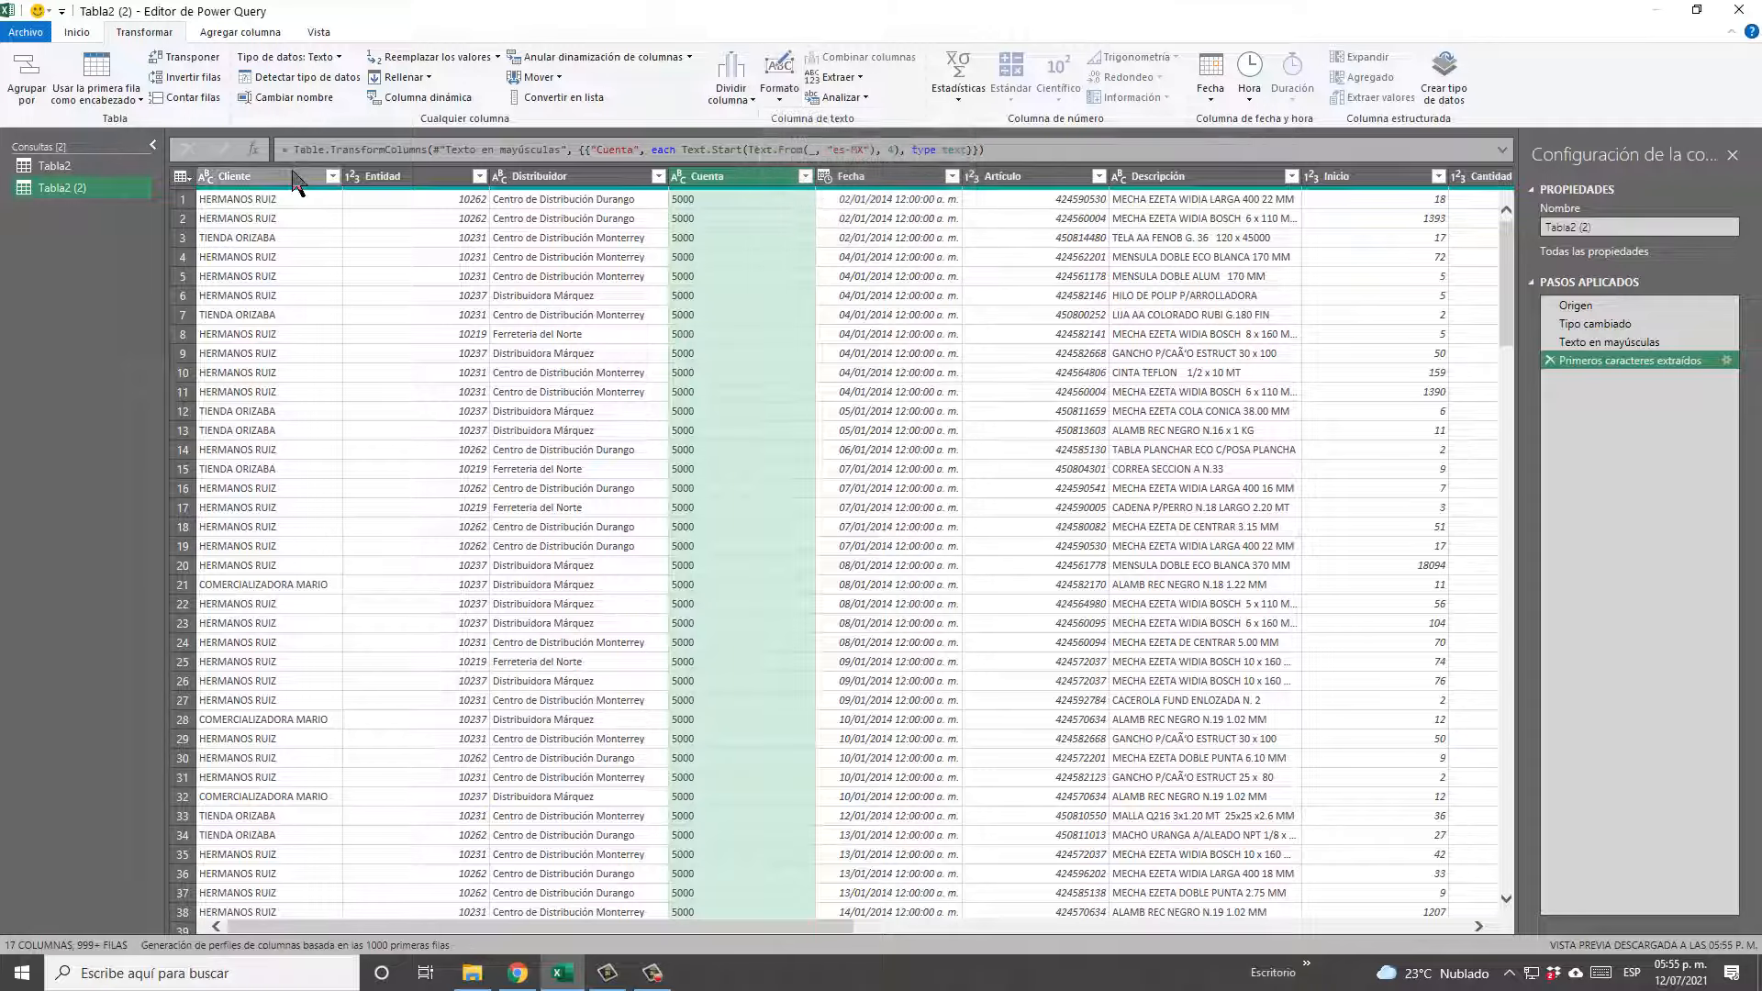
click(295, 178)
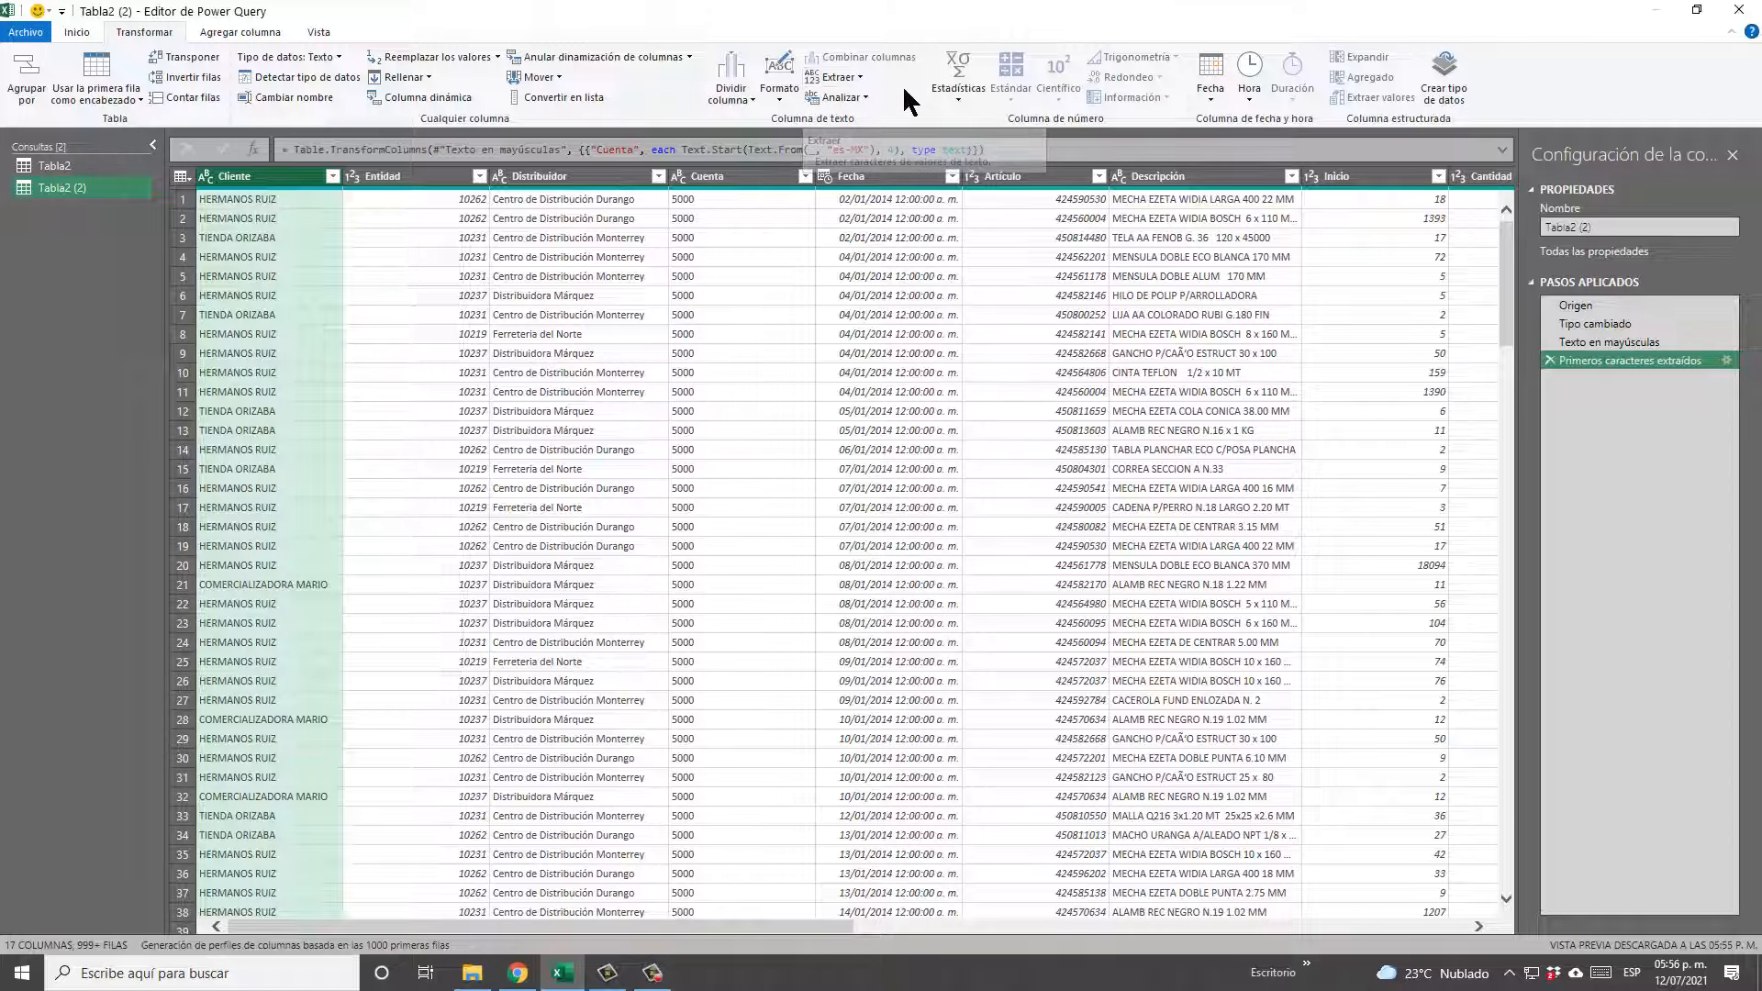
click(767, 95)
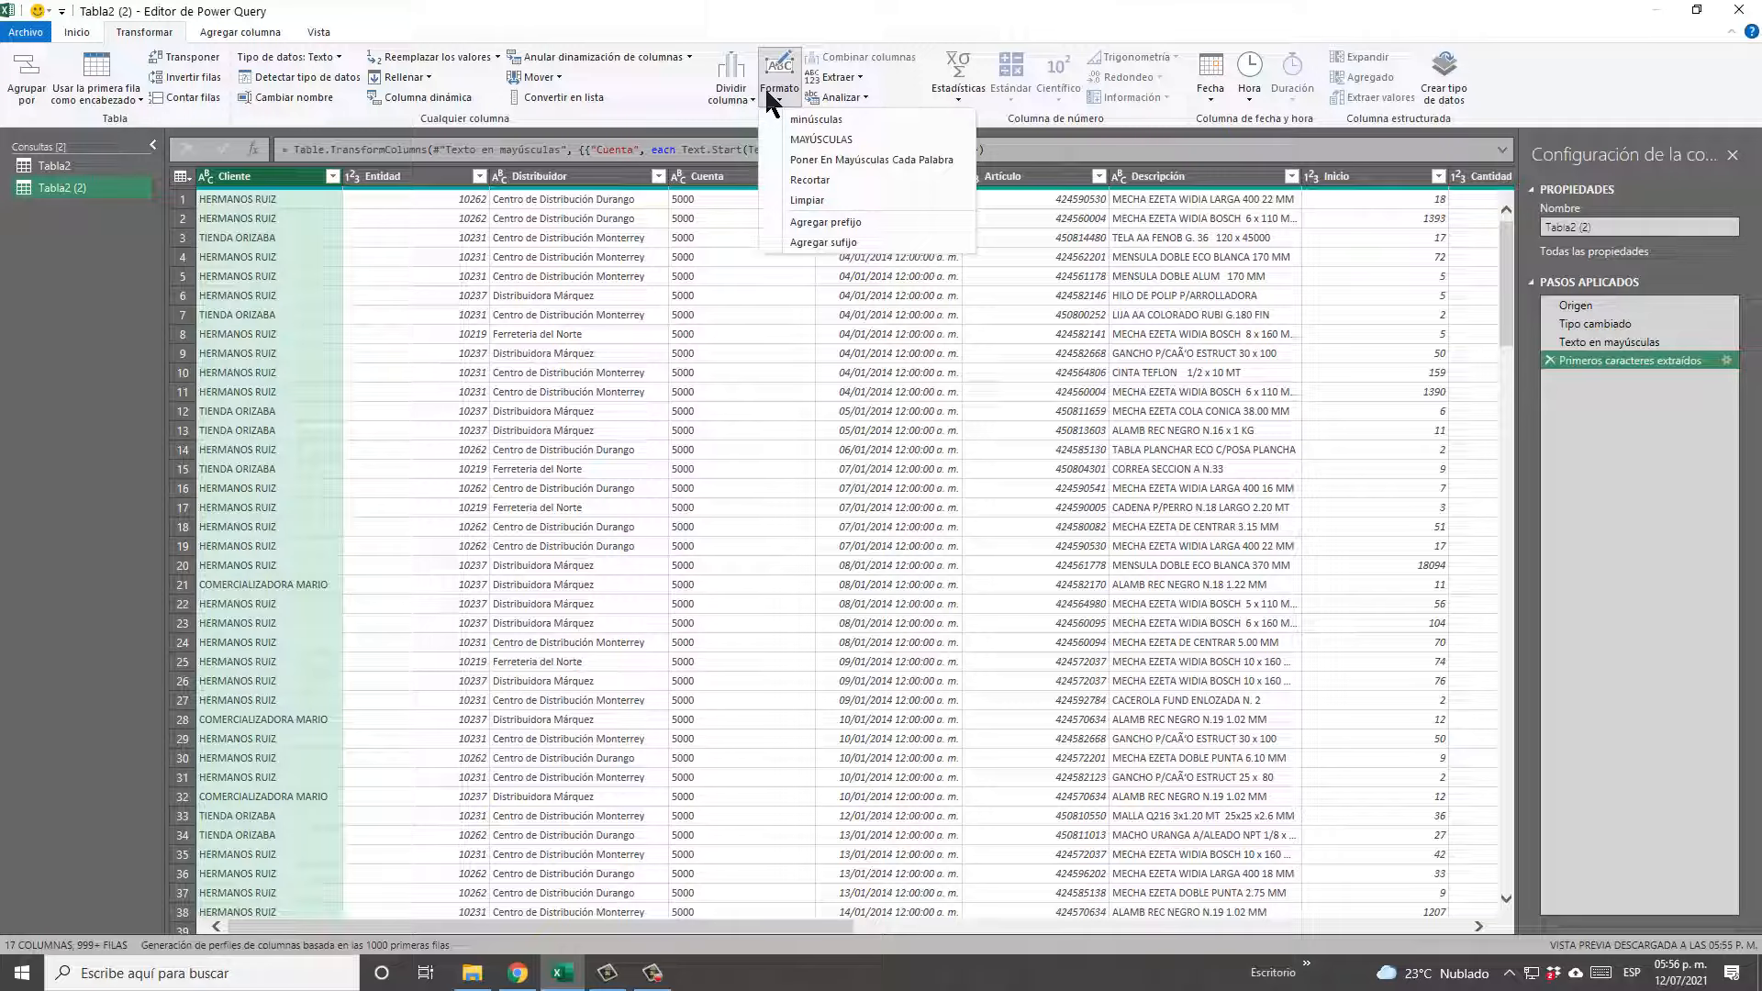
click(851, 164)
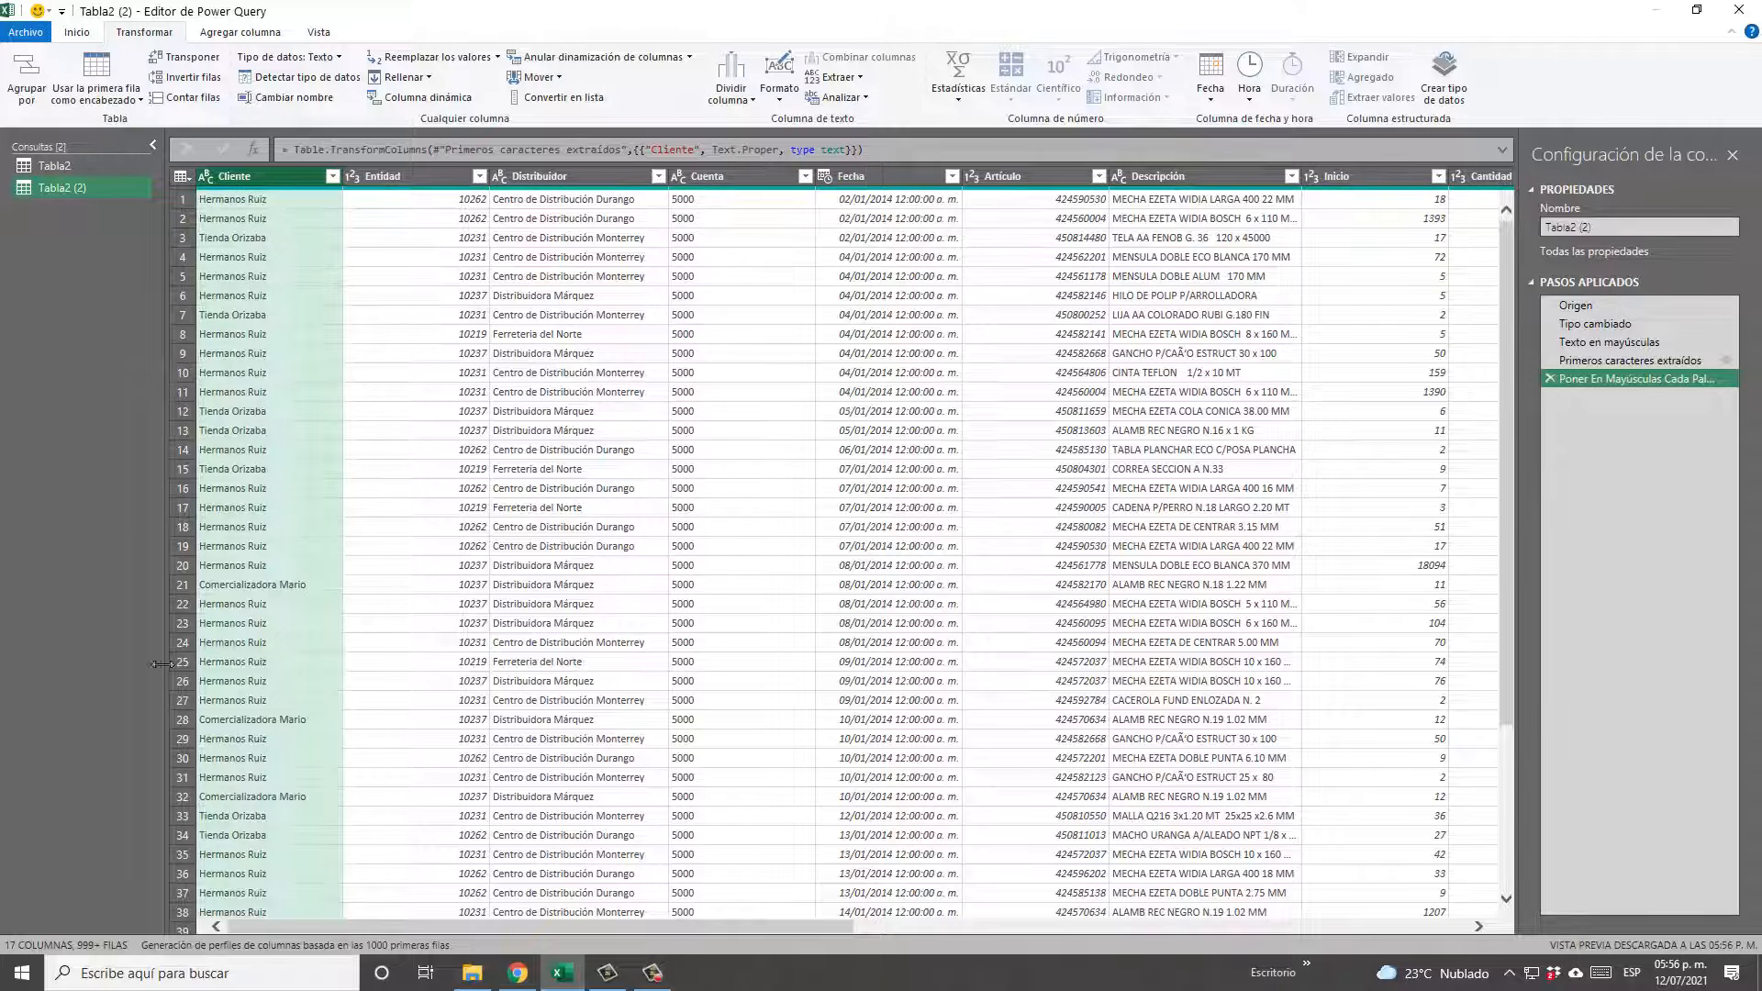
scroll(340, 614, down, 10)
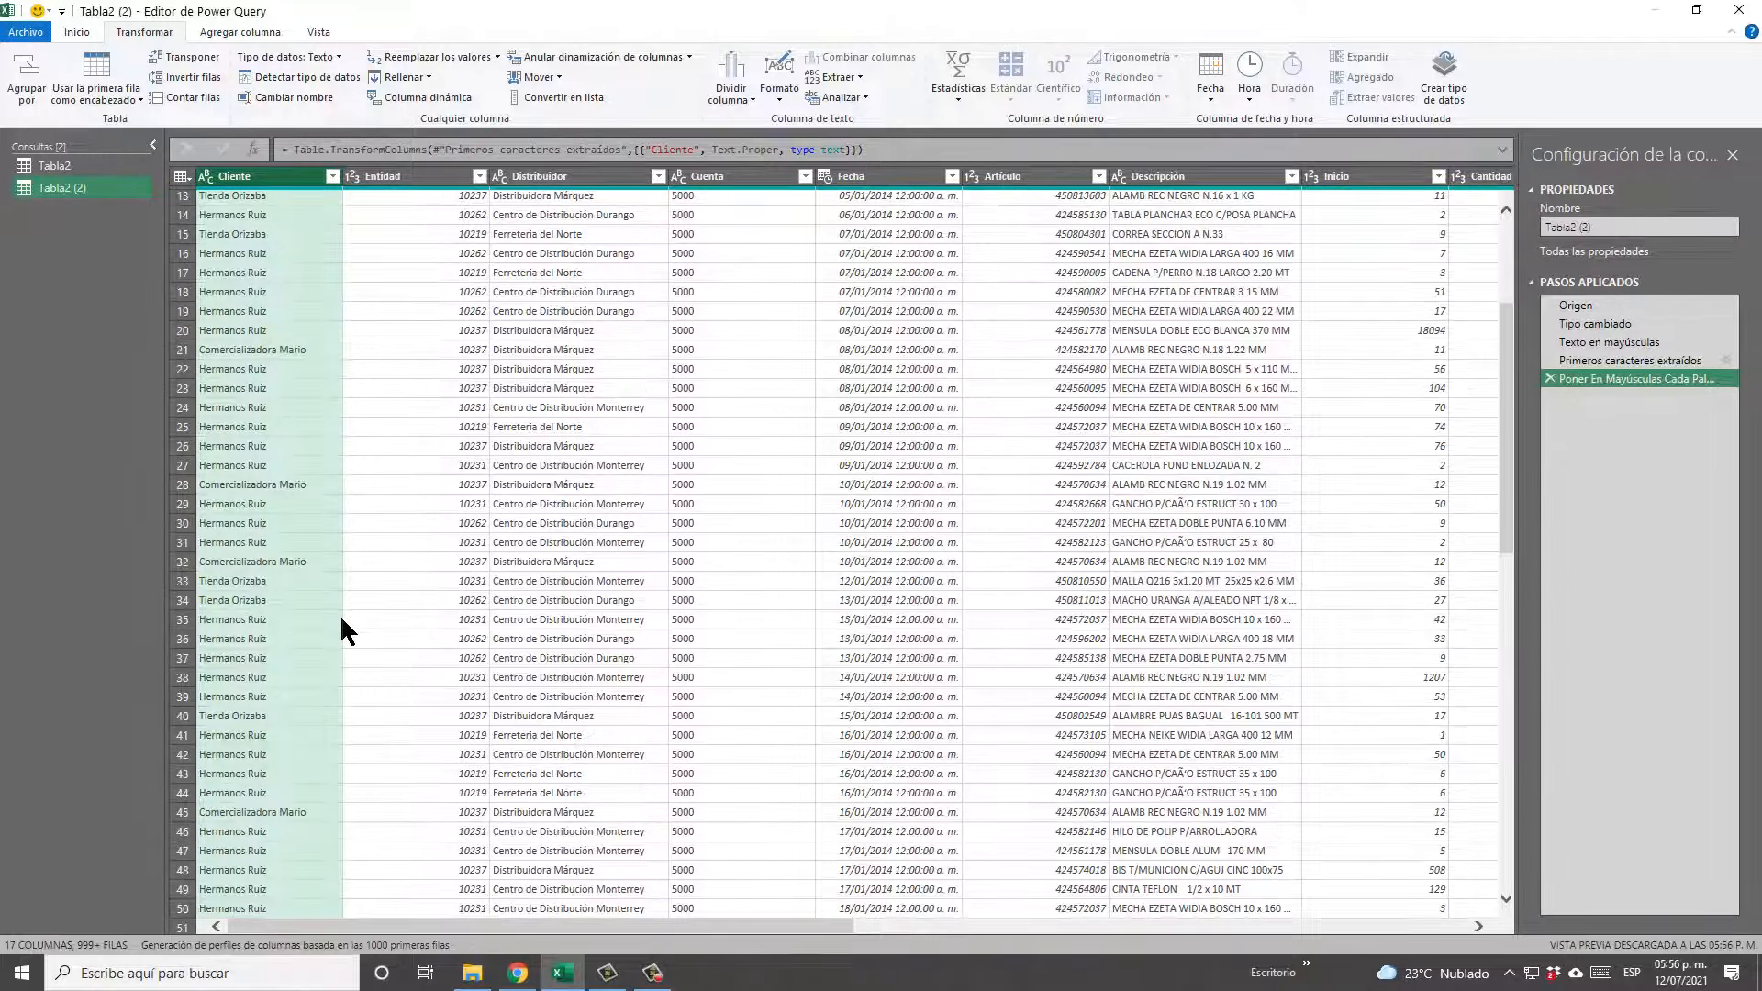
scroll(328, 626, down, 20)
scroll(332, 627, up, 20)
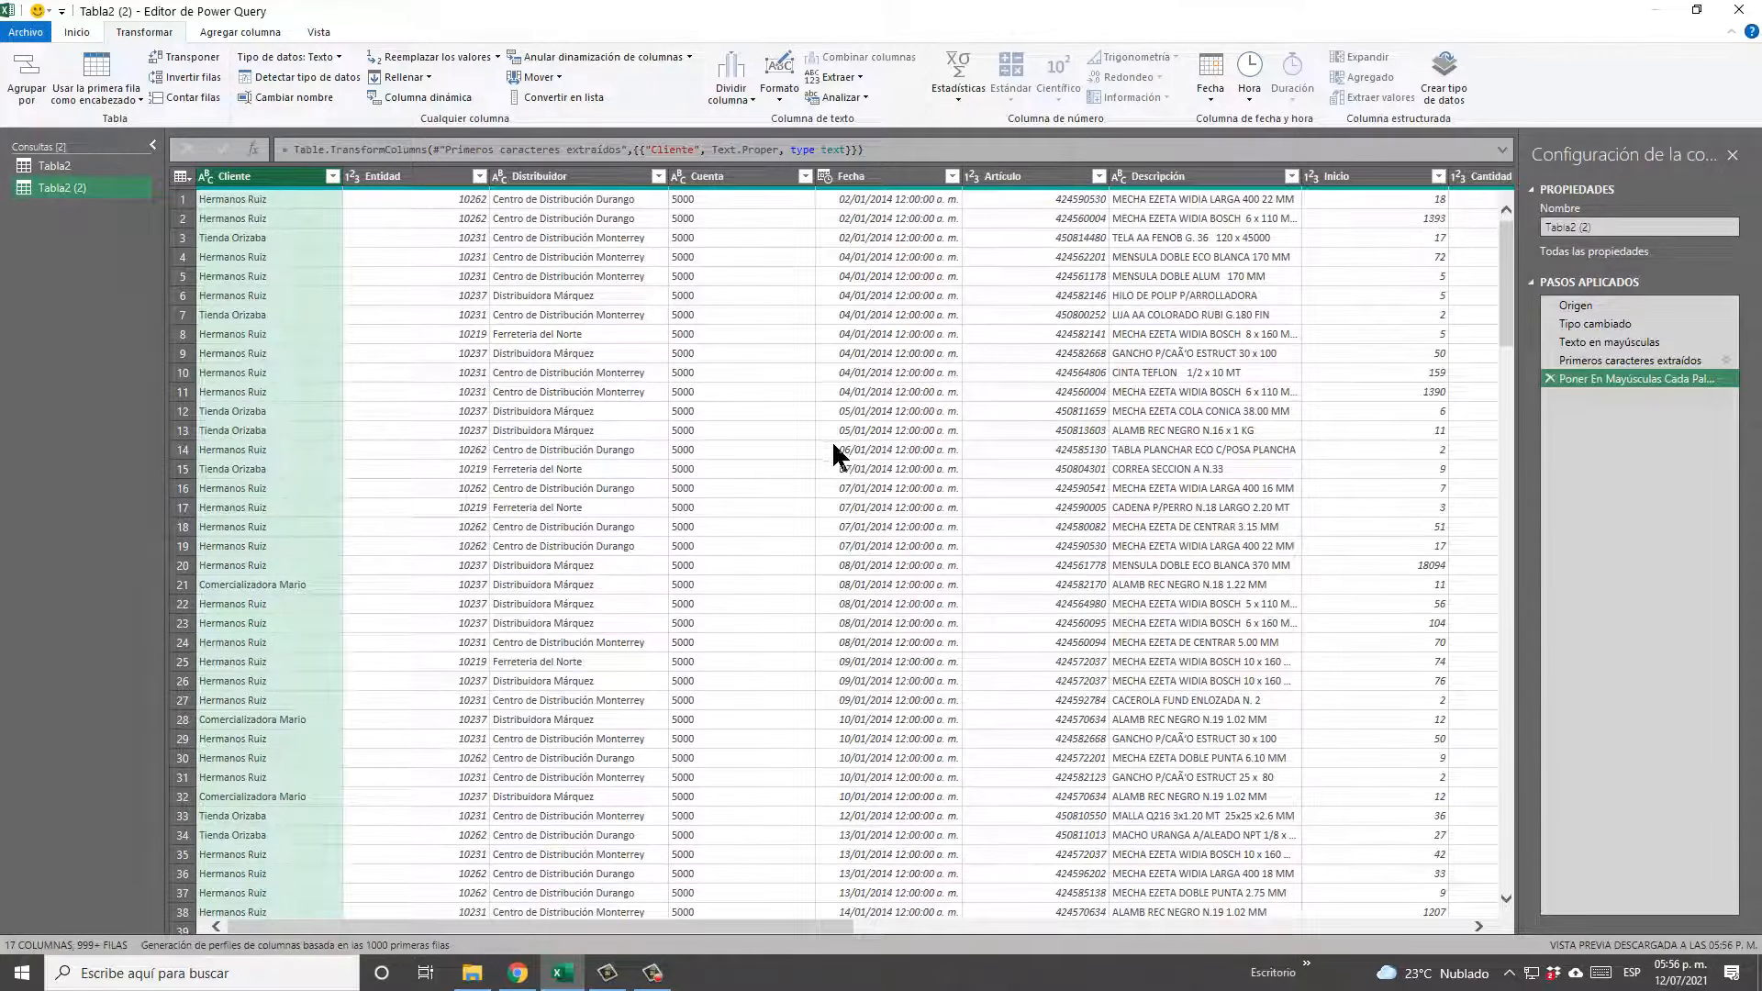
click(859, 77)
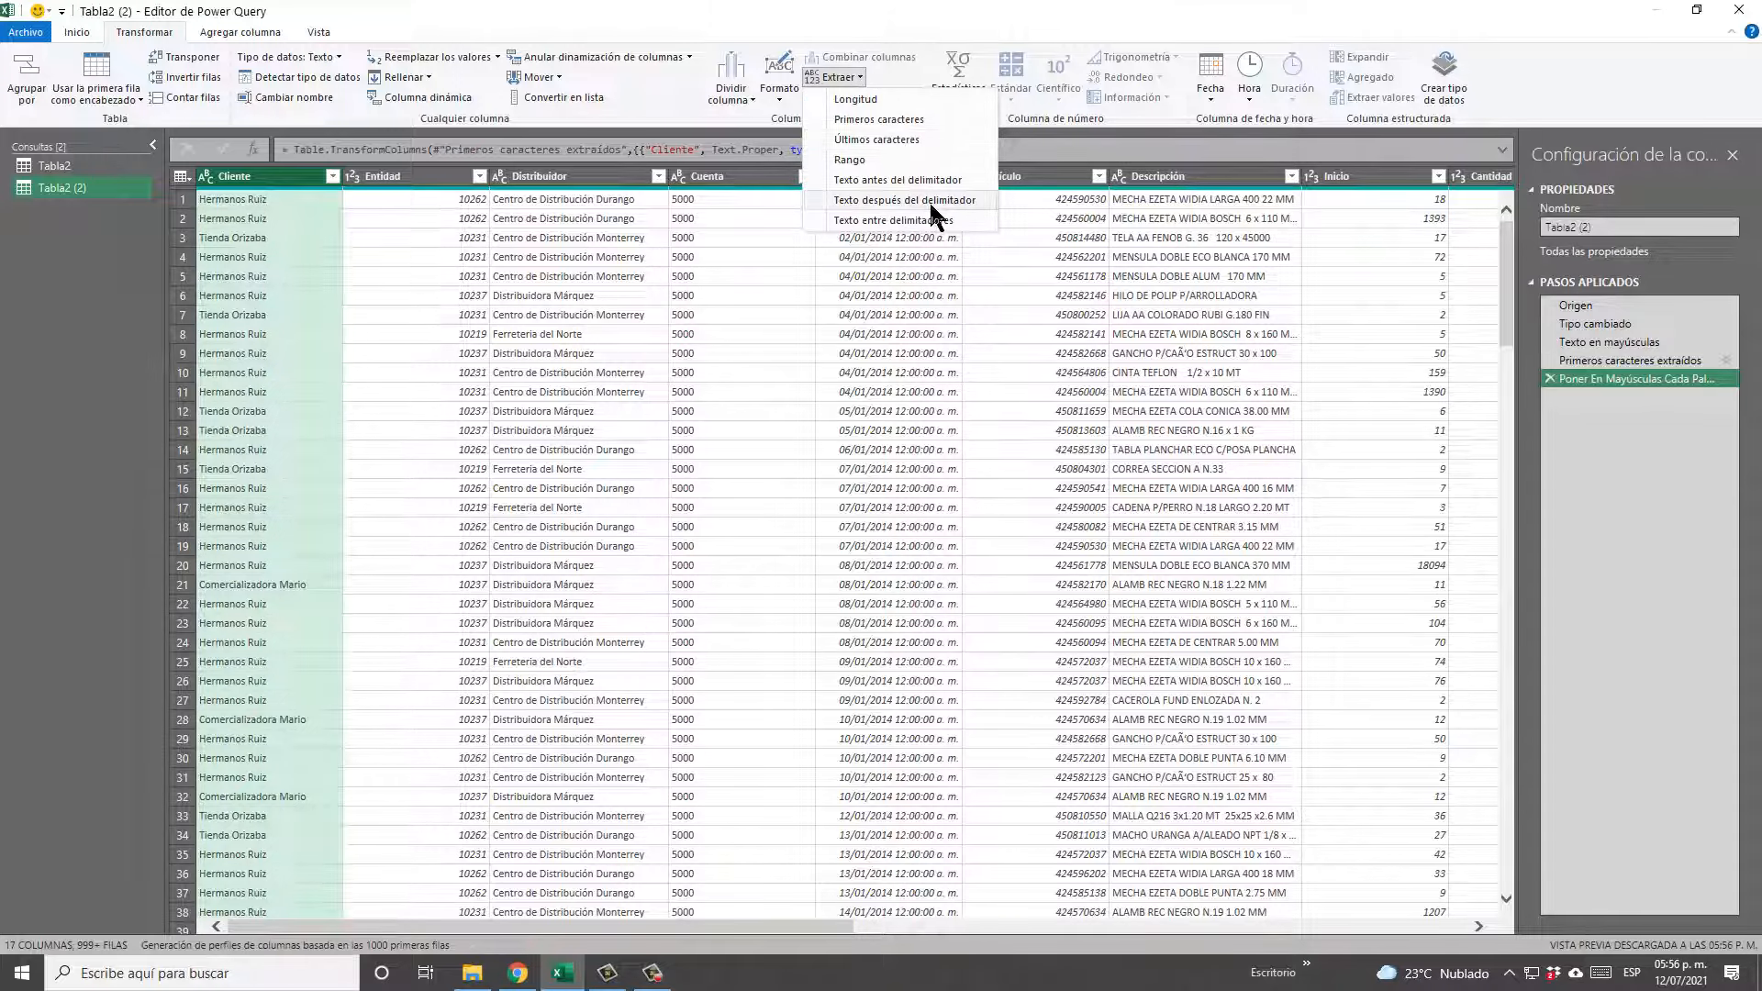
click(899, 73)
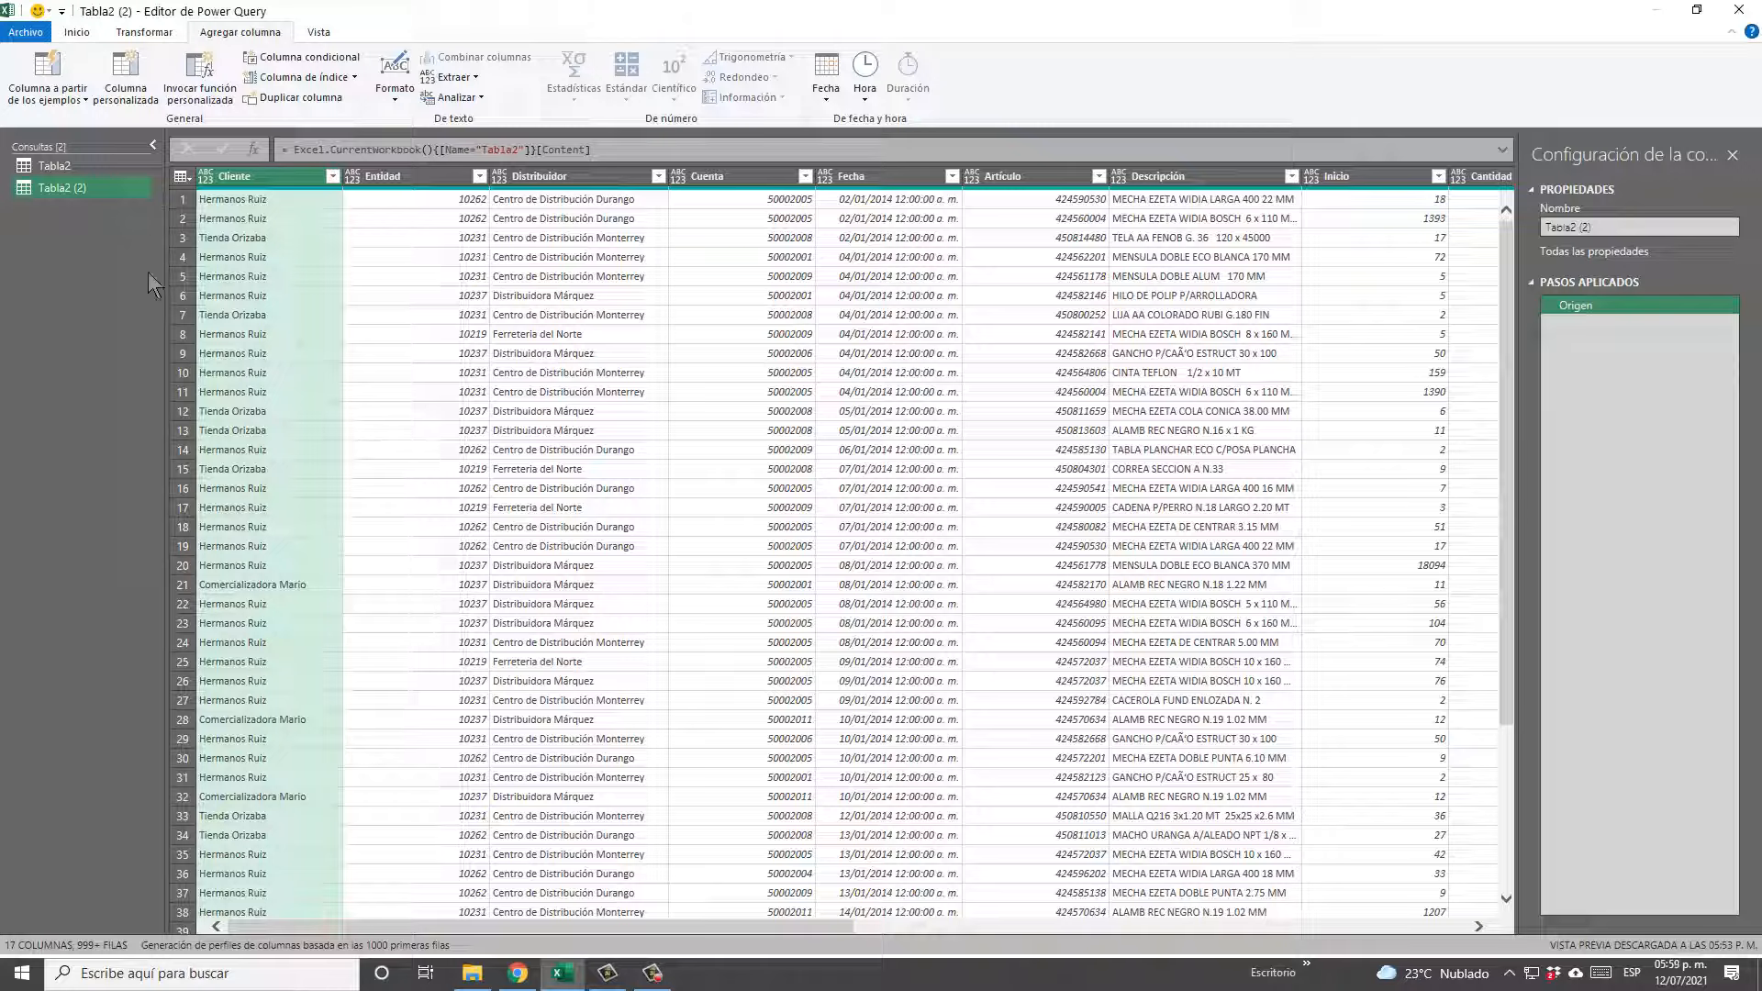
Start a new column from examples and enter HR as the example for the Hermanos Ruiz clients in rows 1 and 2.
click(58, 73)
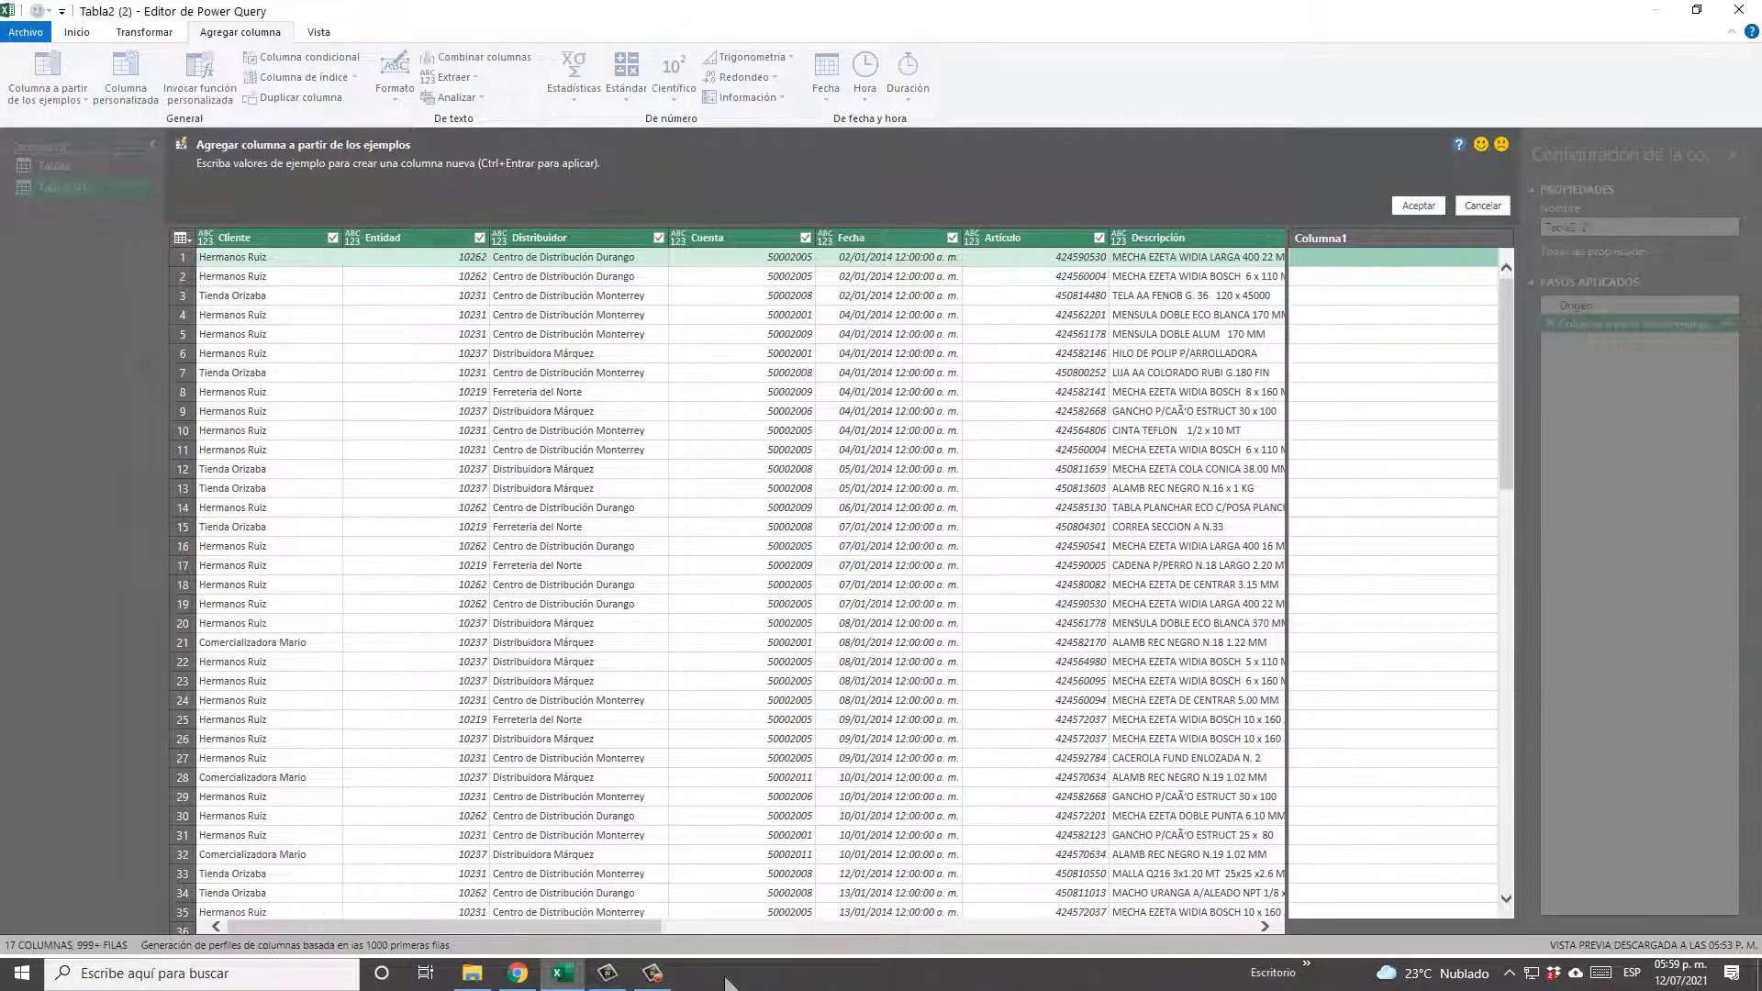
drag(611, 928, 435, 899)
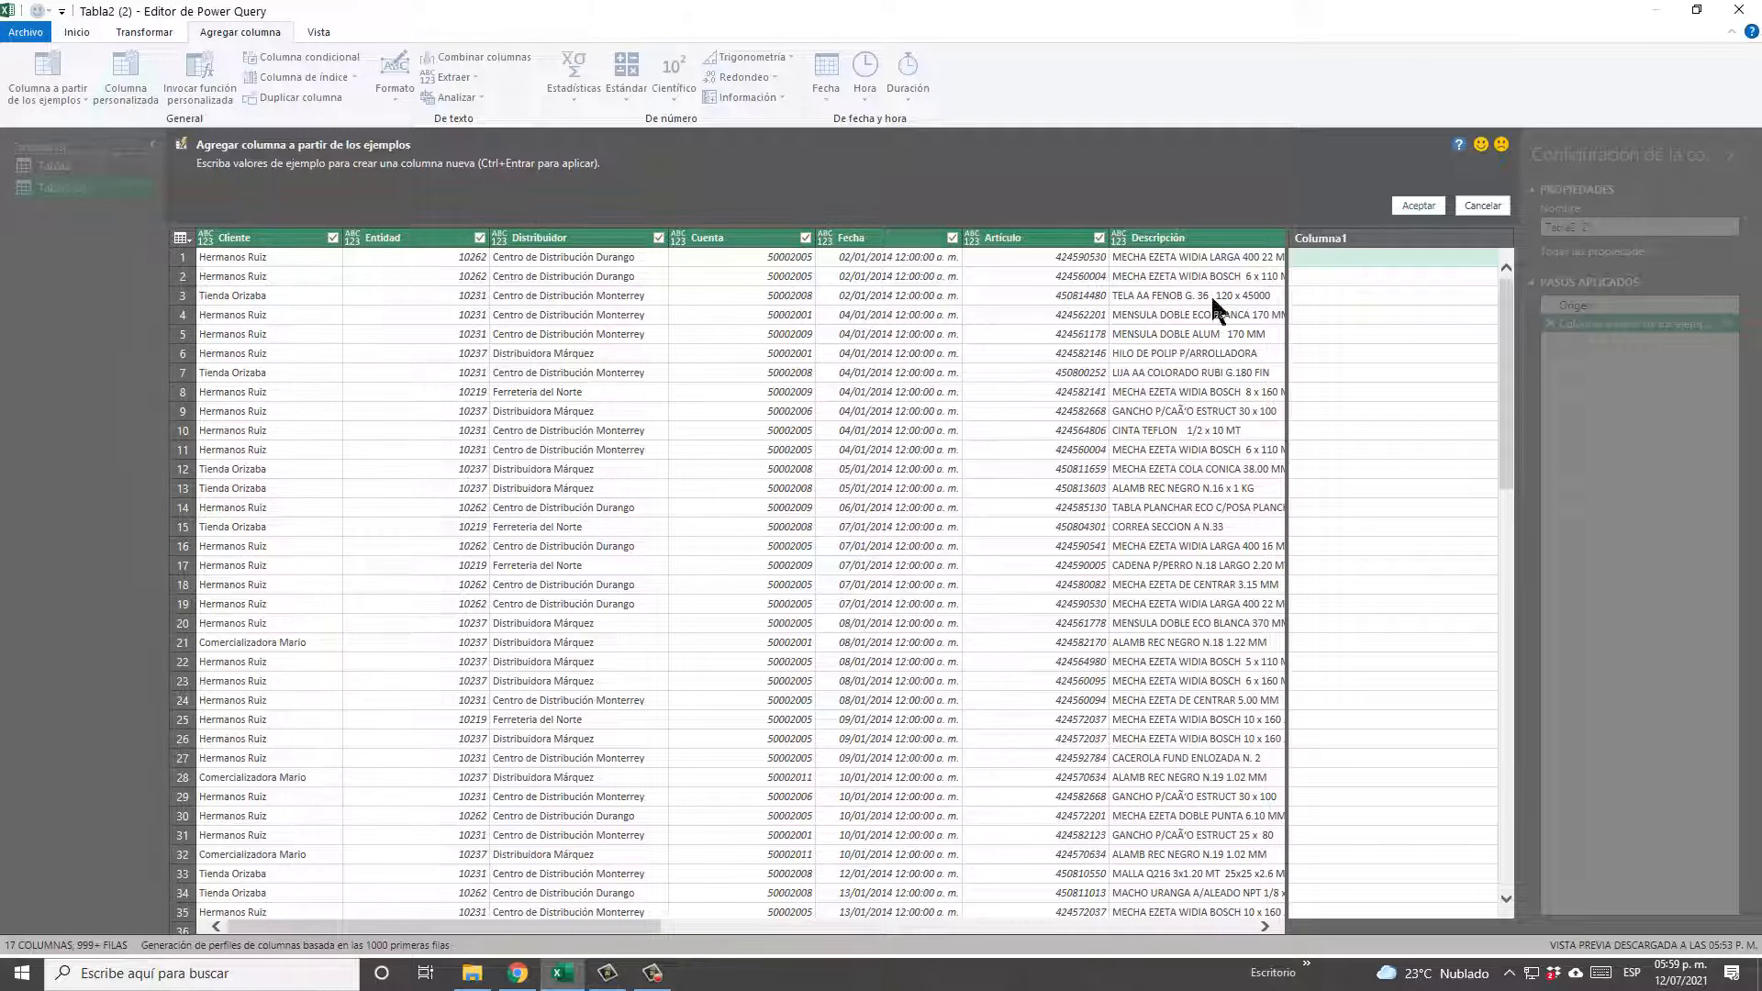
click(1330, 258)
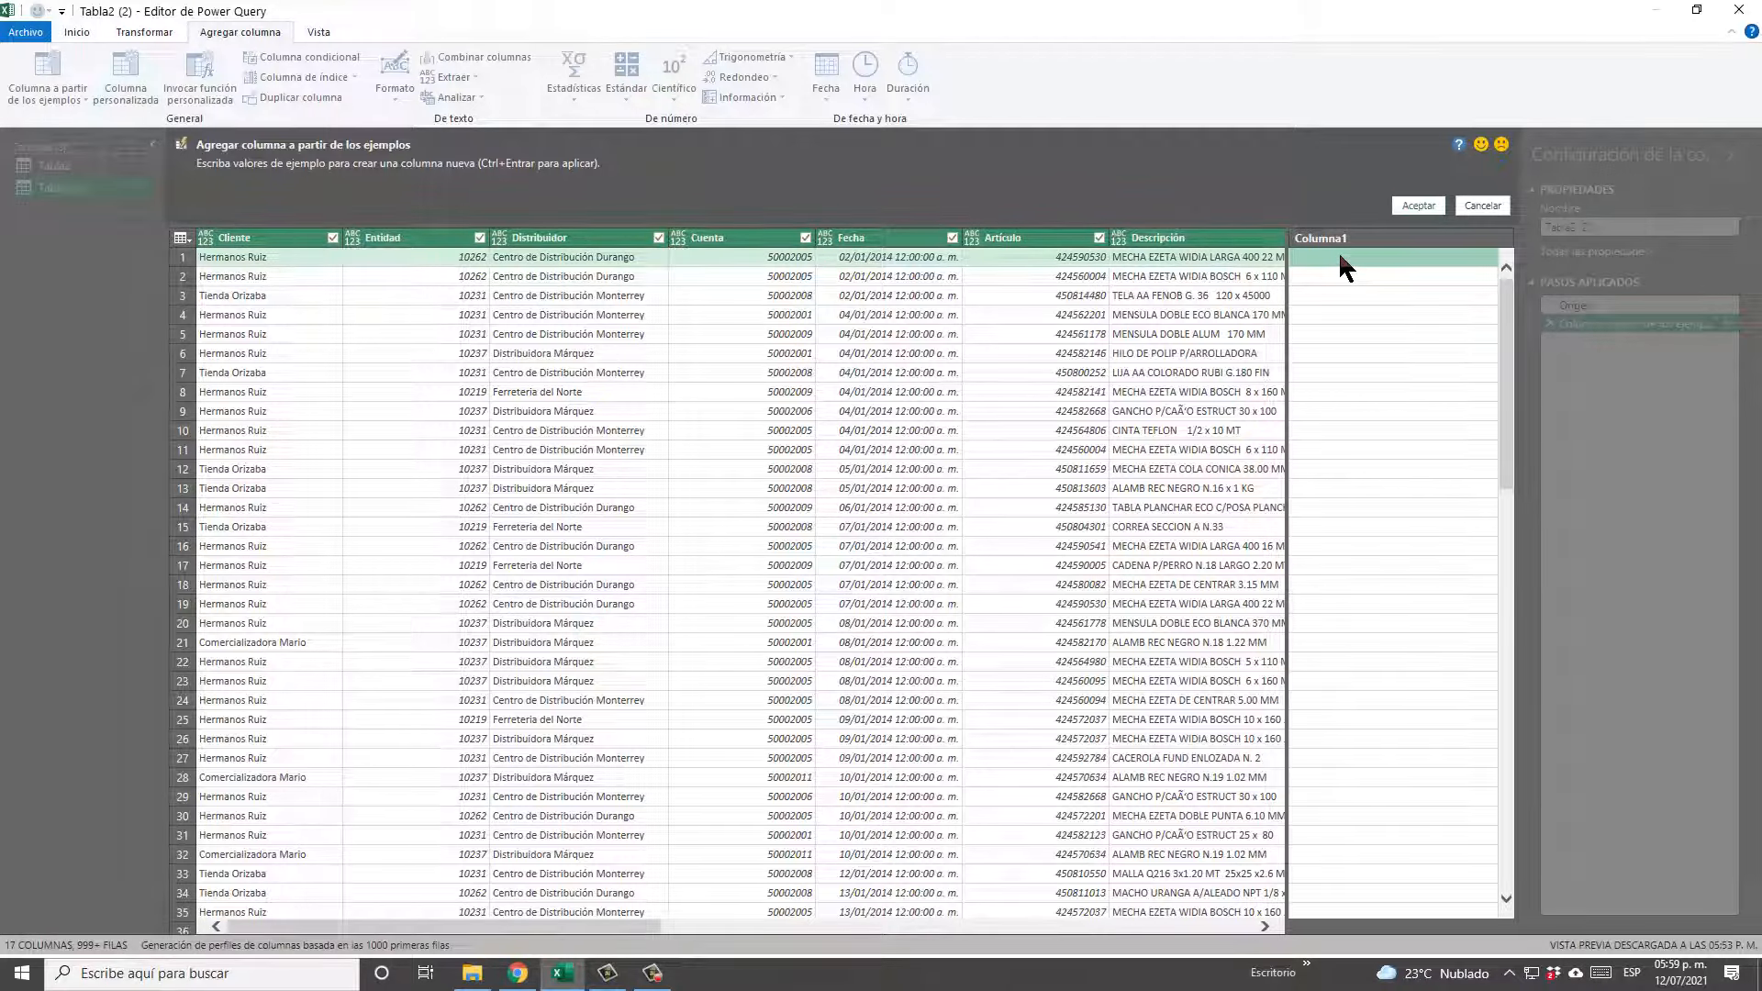
text(H)
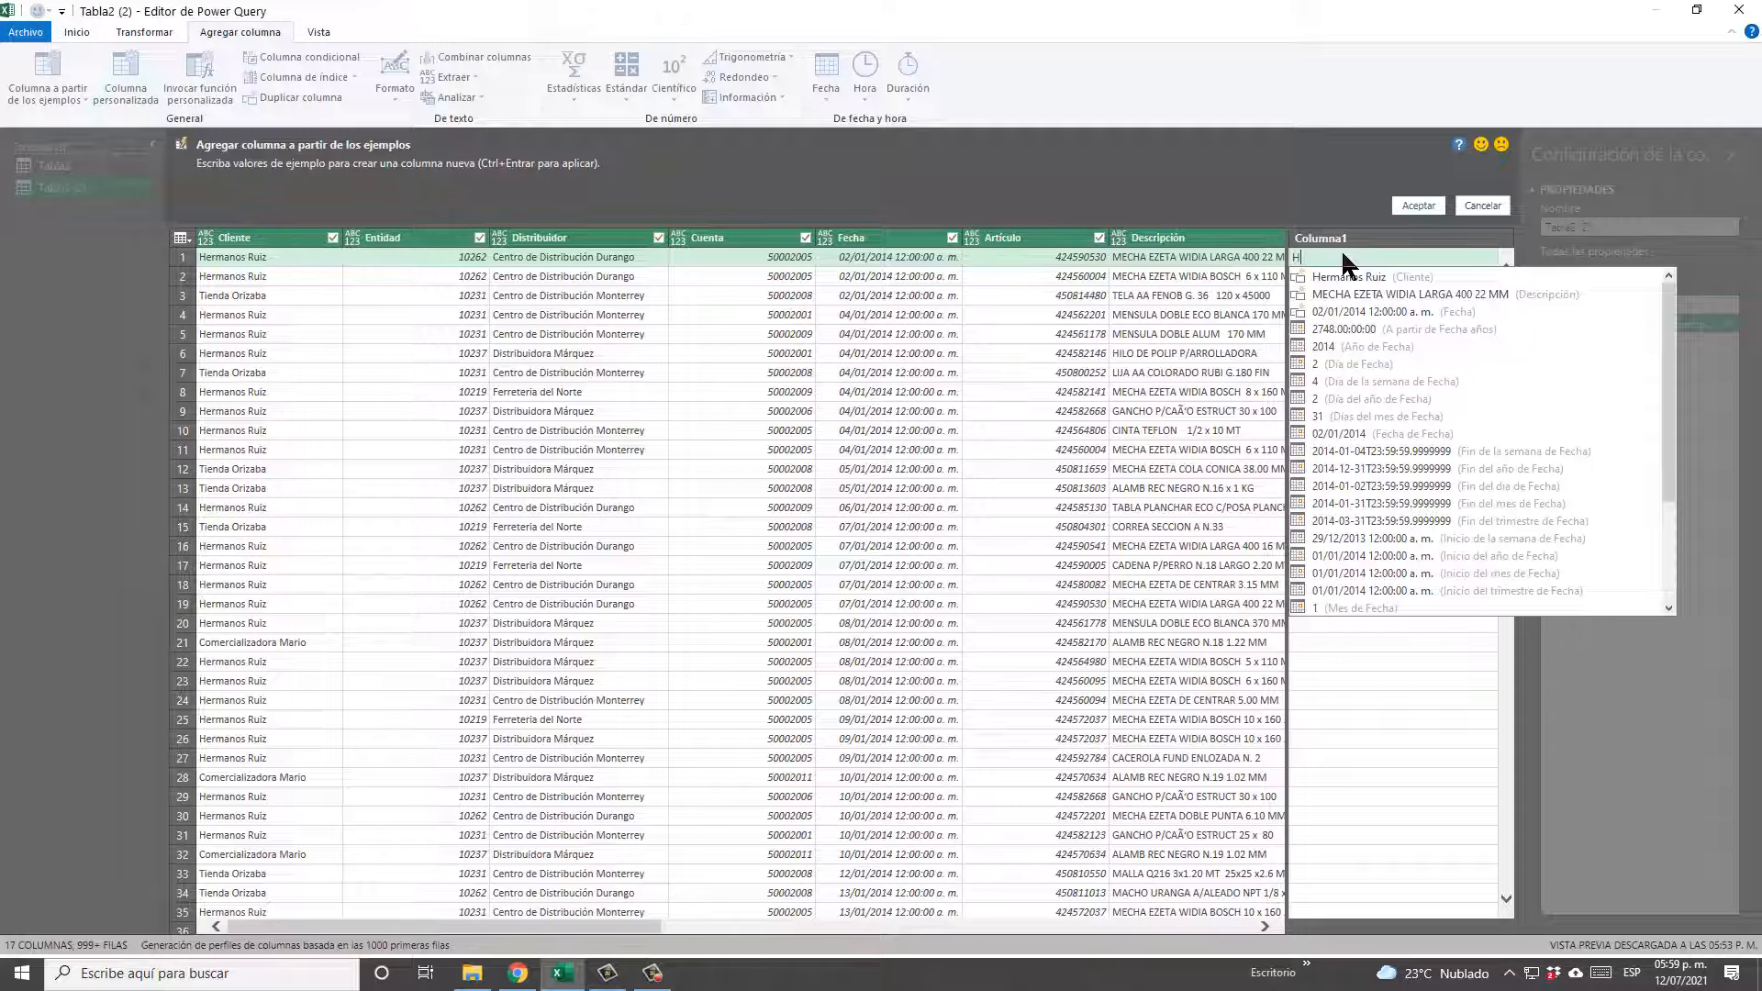
text(R)
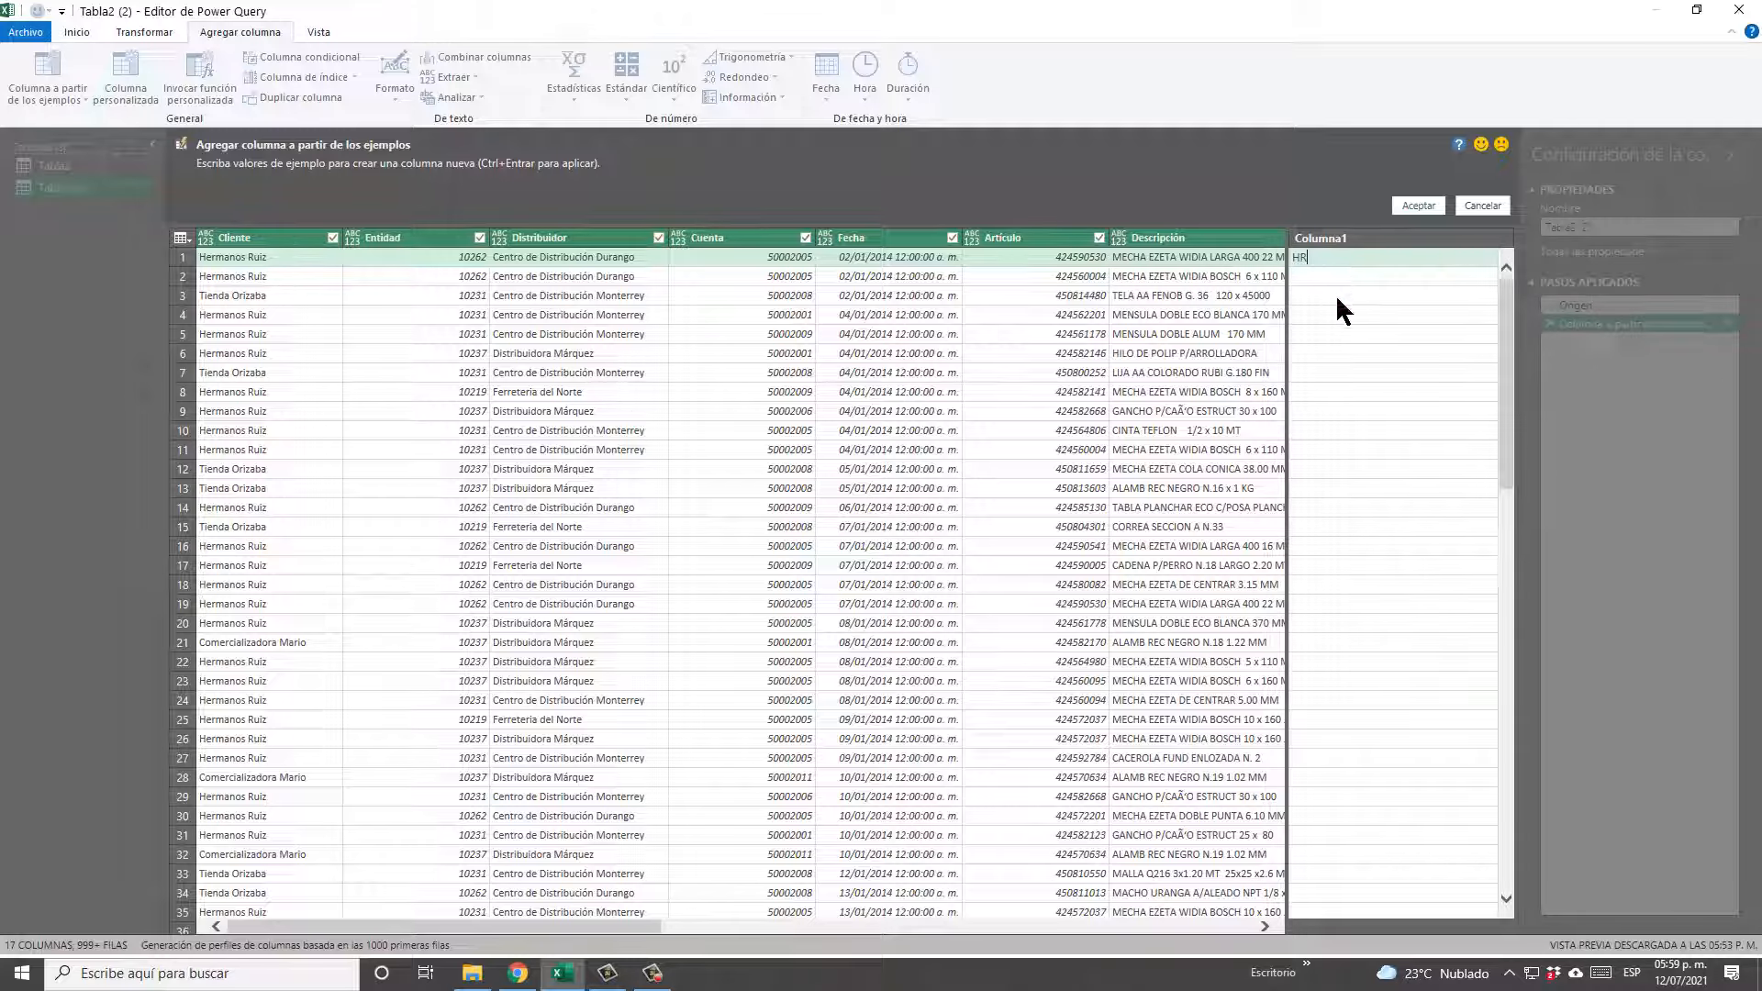
click(1359, 277)
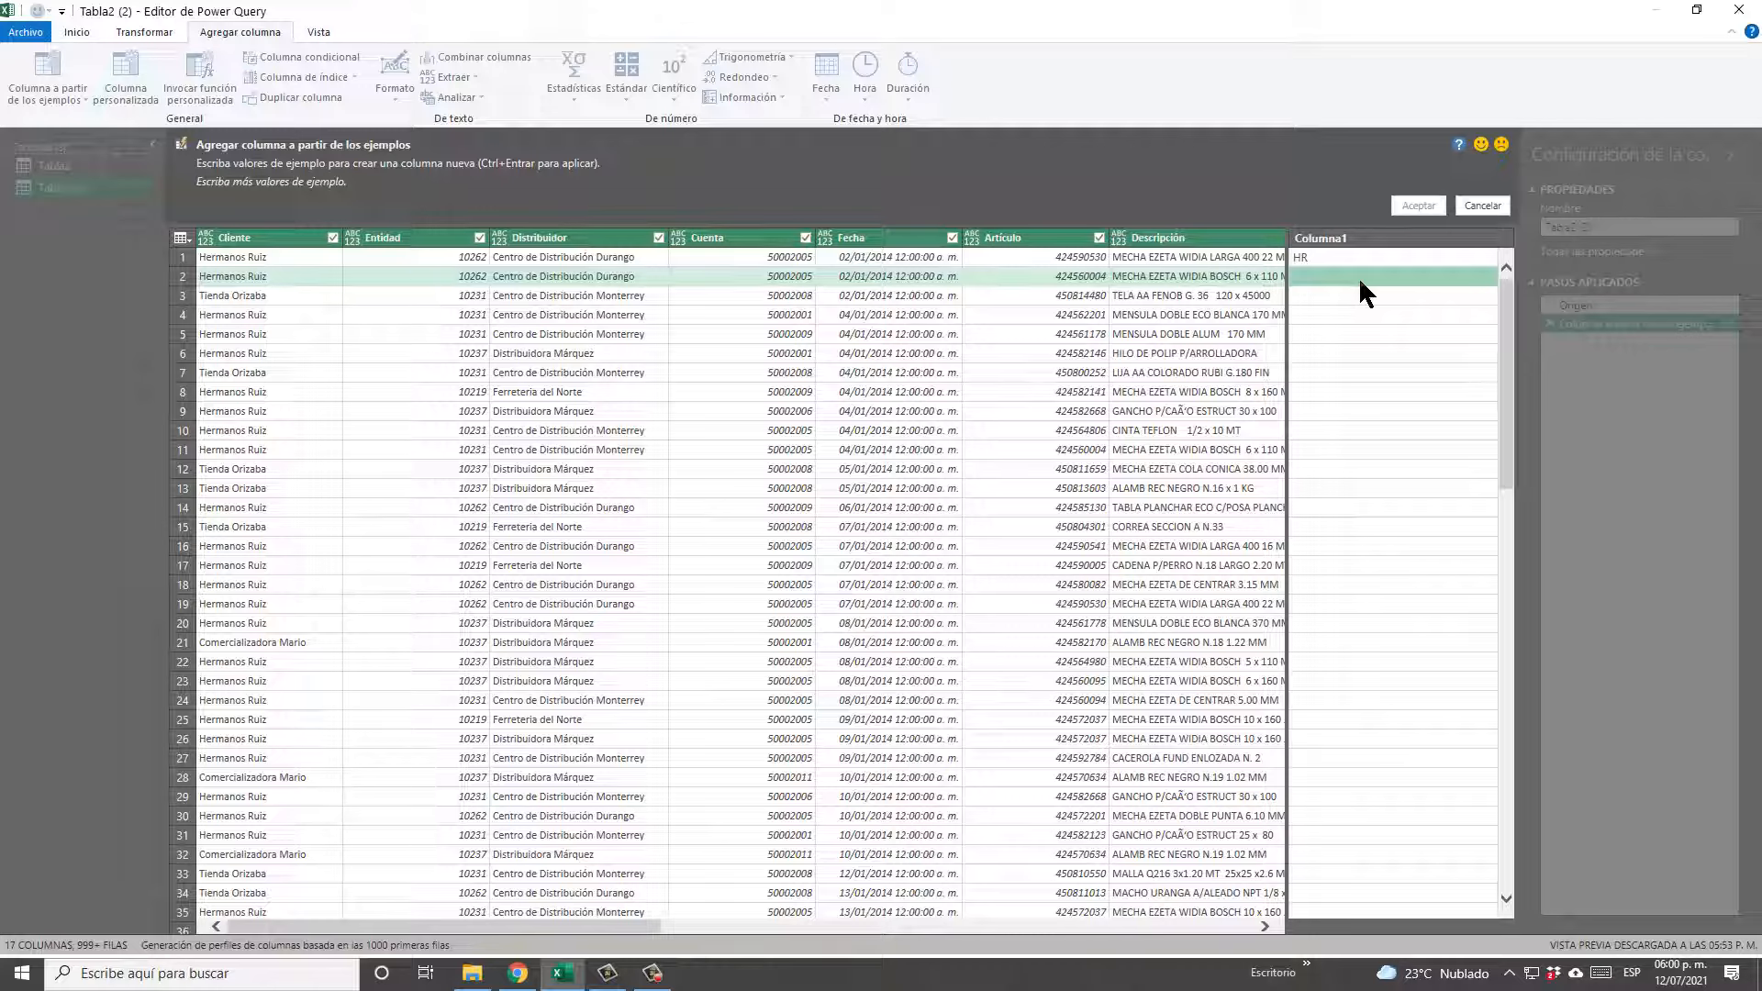
text(HR)
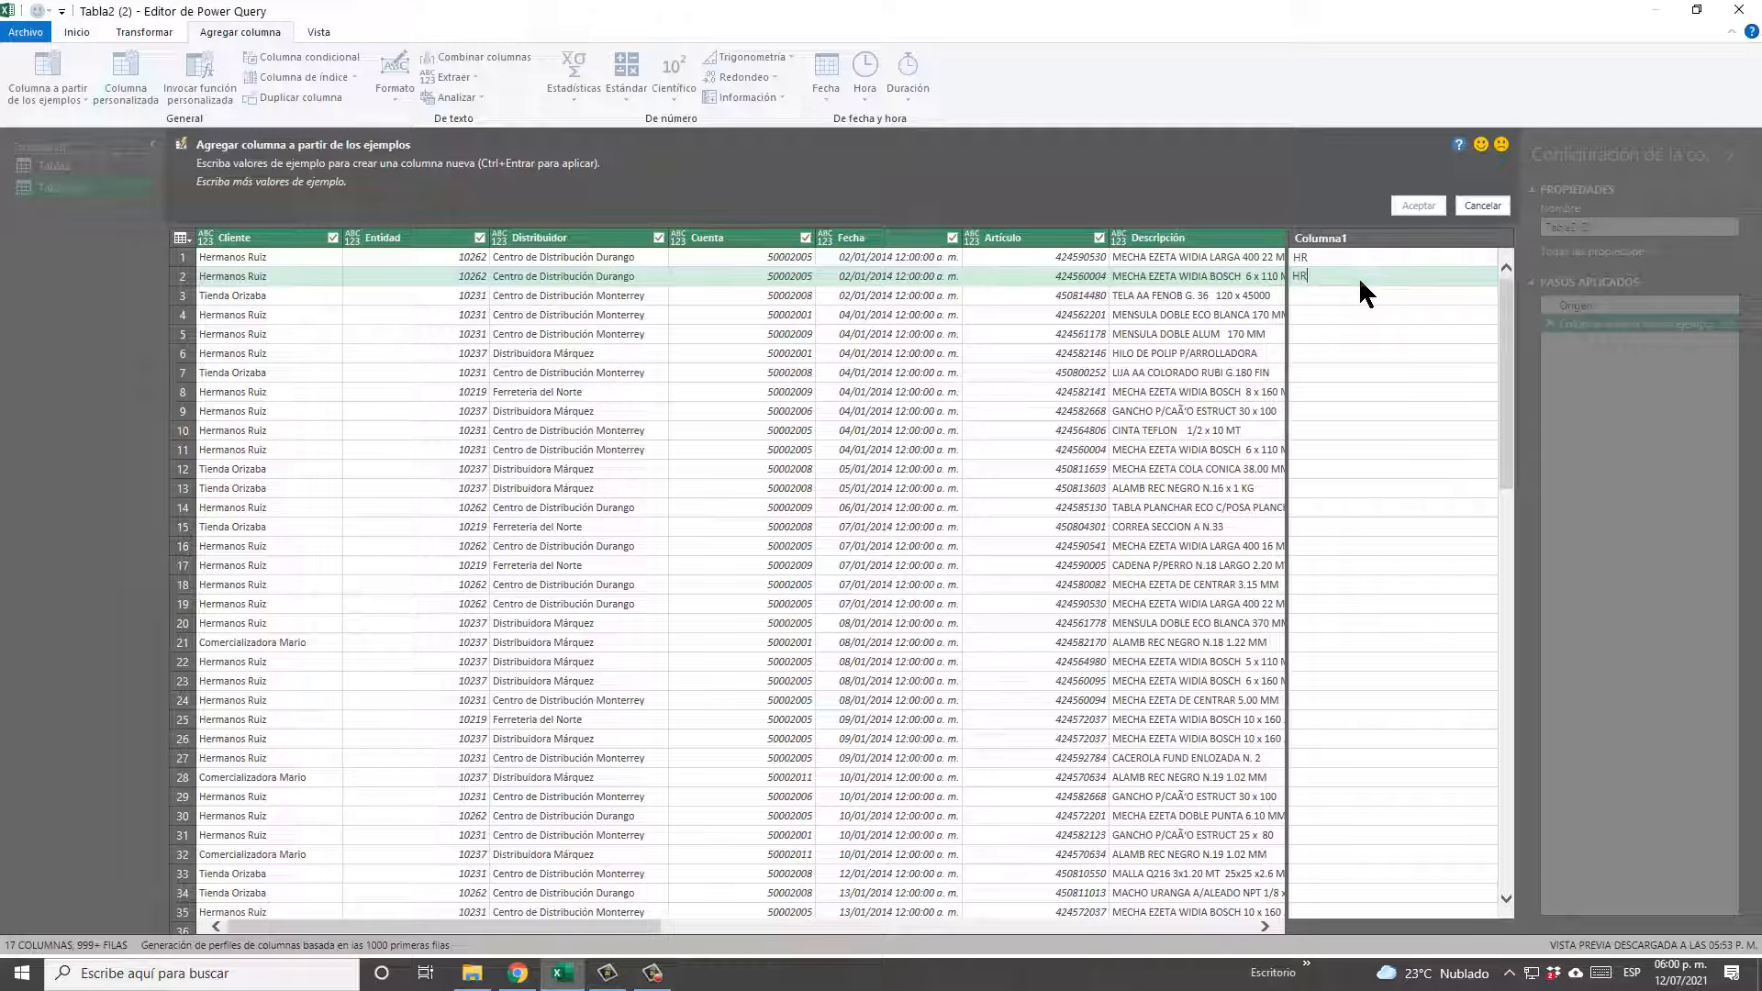
key(Return)
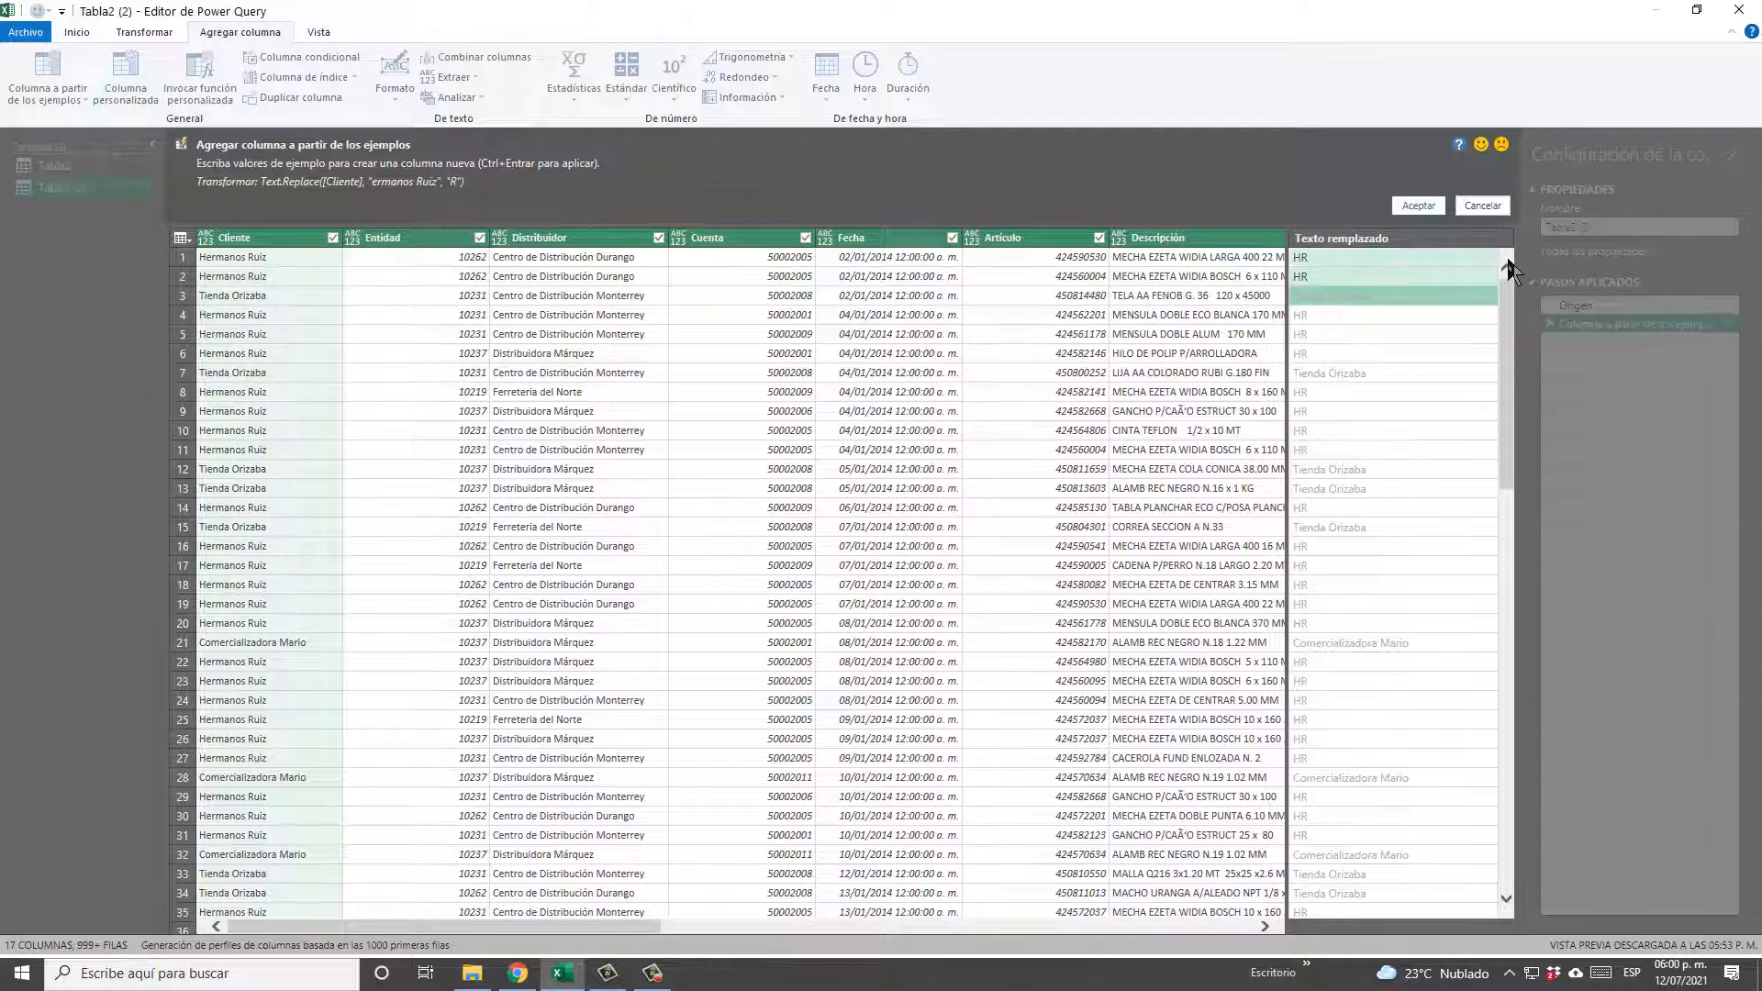
Enter TO as the new column's example for the Tienda Orizaba client in row 3.
drag(1322, 295, 1340, 182)
click(1371, 297)
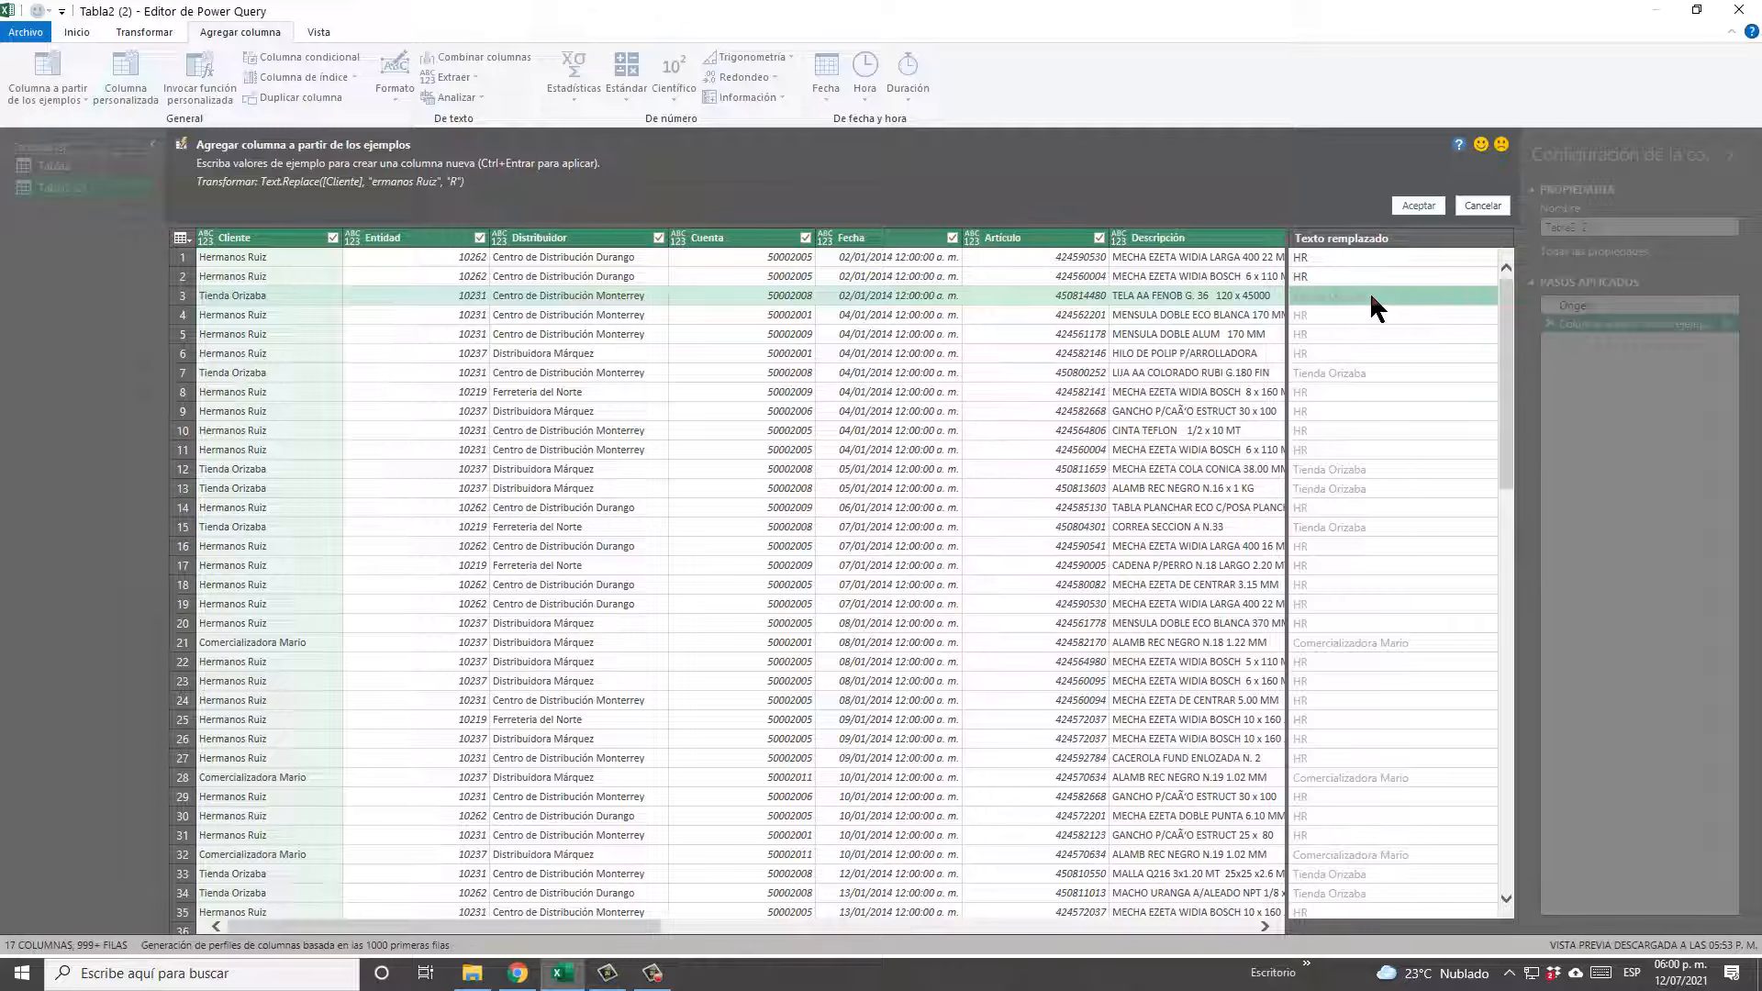
text(T)
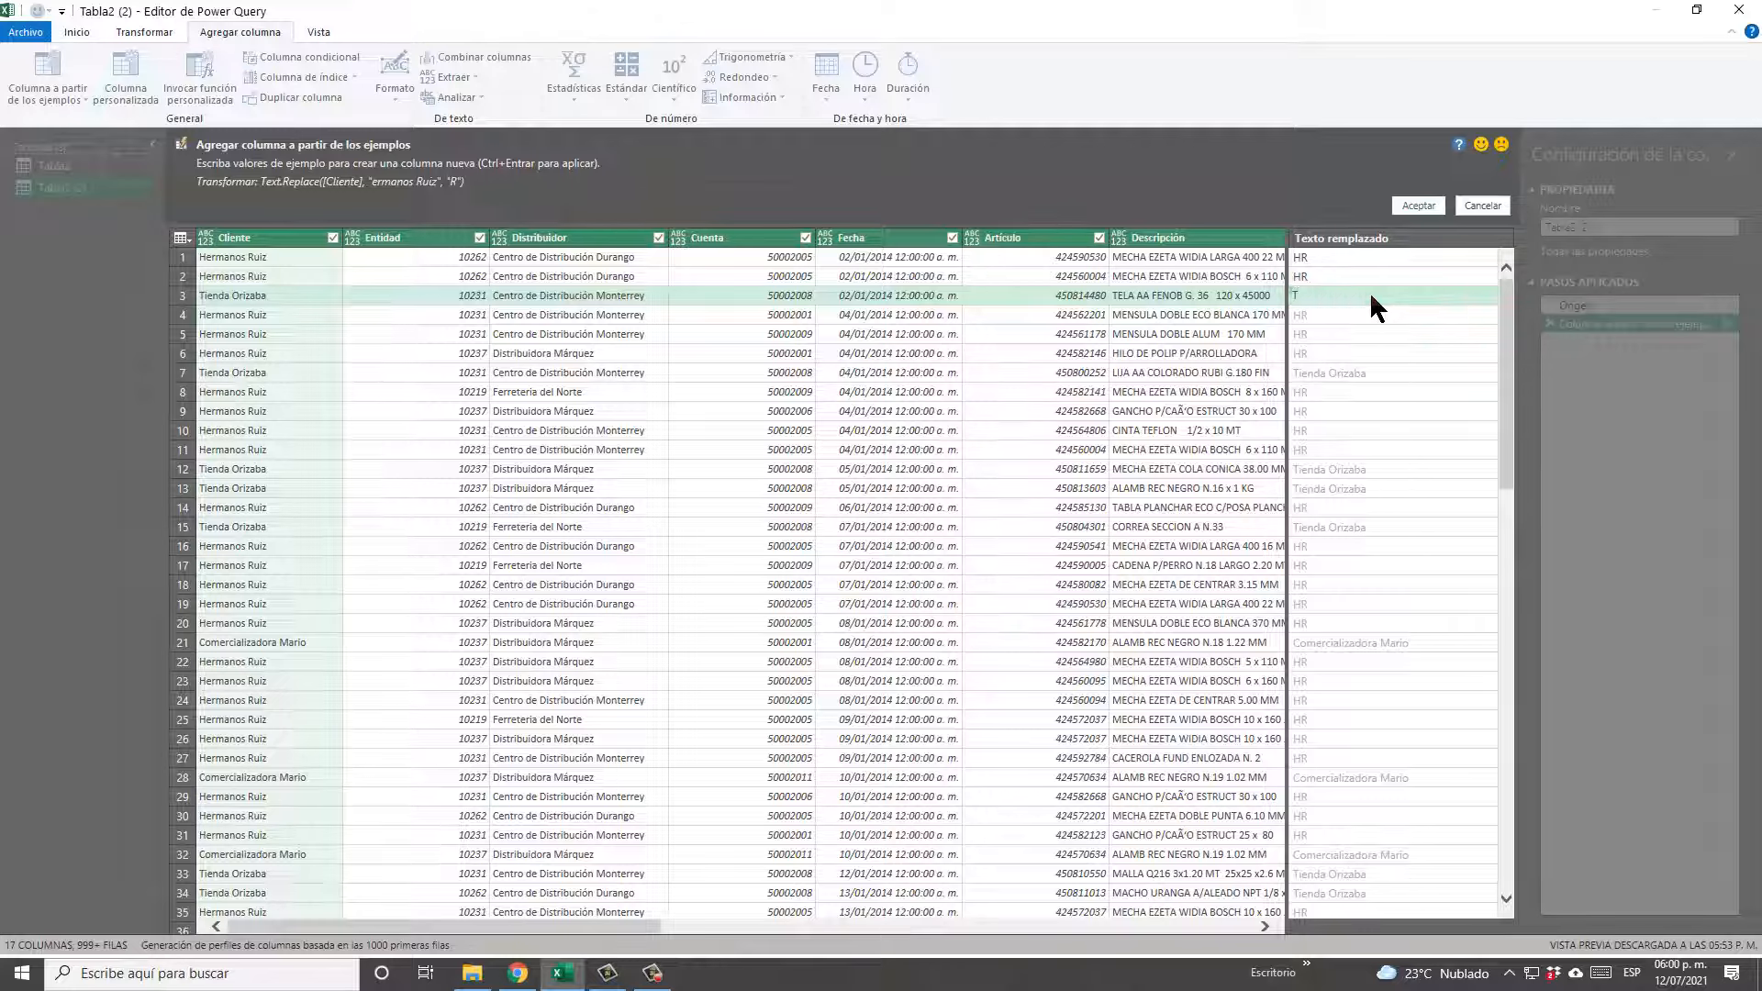
text(O)
click(1373, 312)
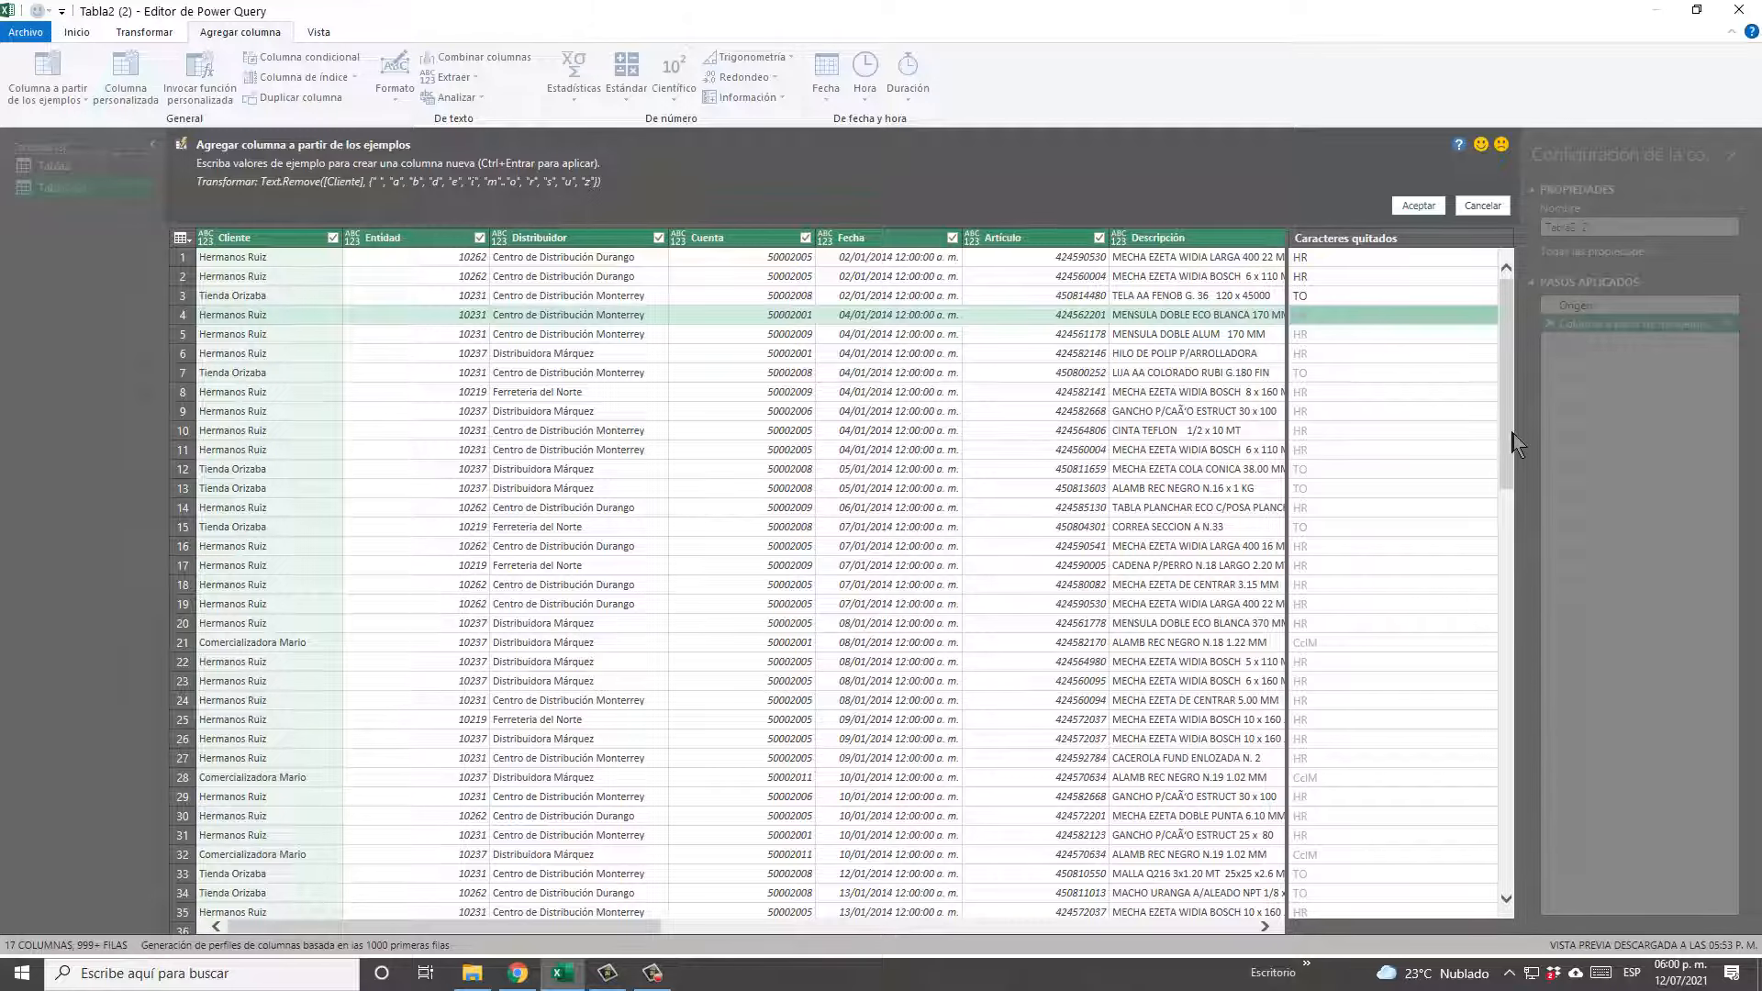
Correct the new column's example for the Comercializadora Mario client in row 21 to CM.
scroll(1517, 444, down, 1)
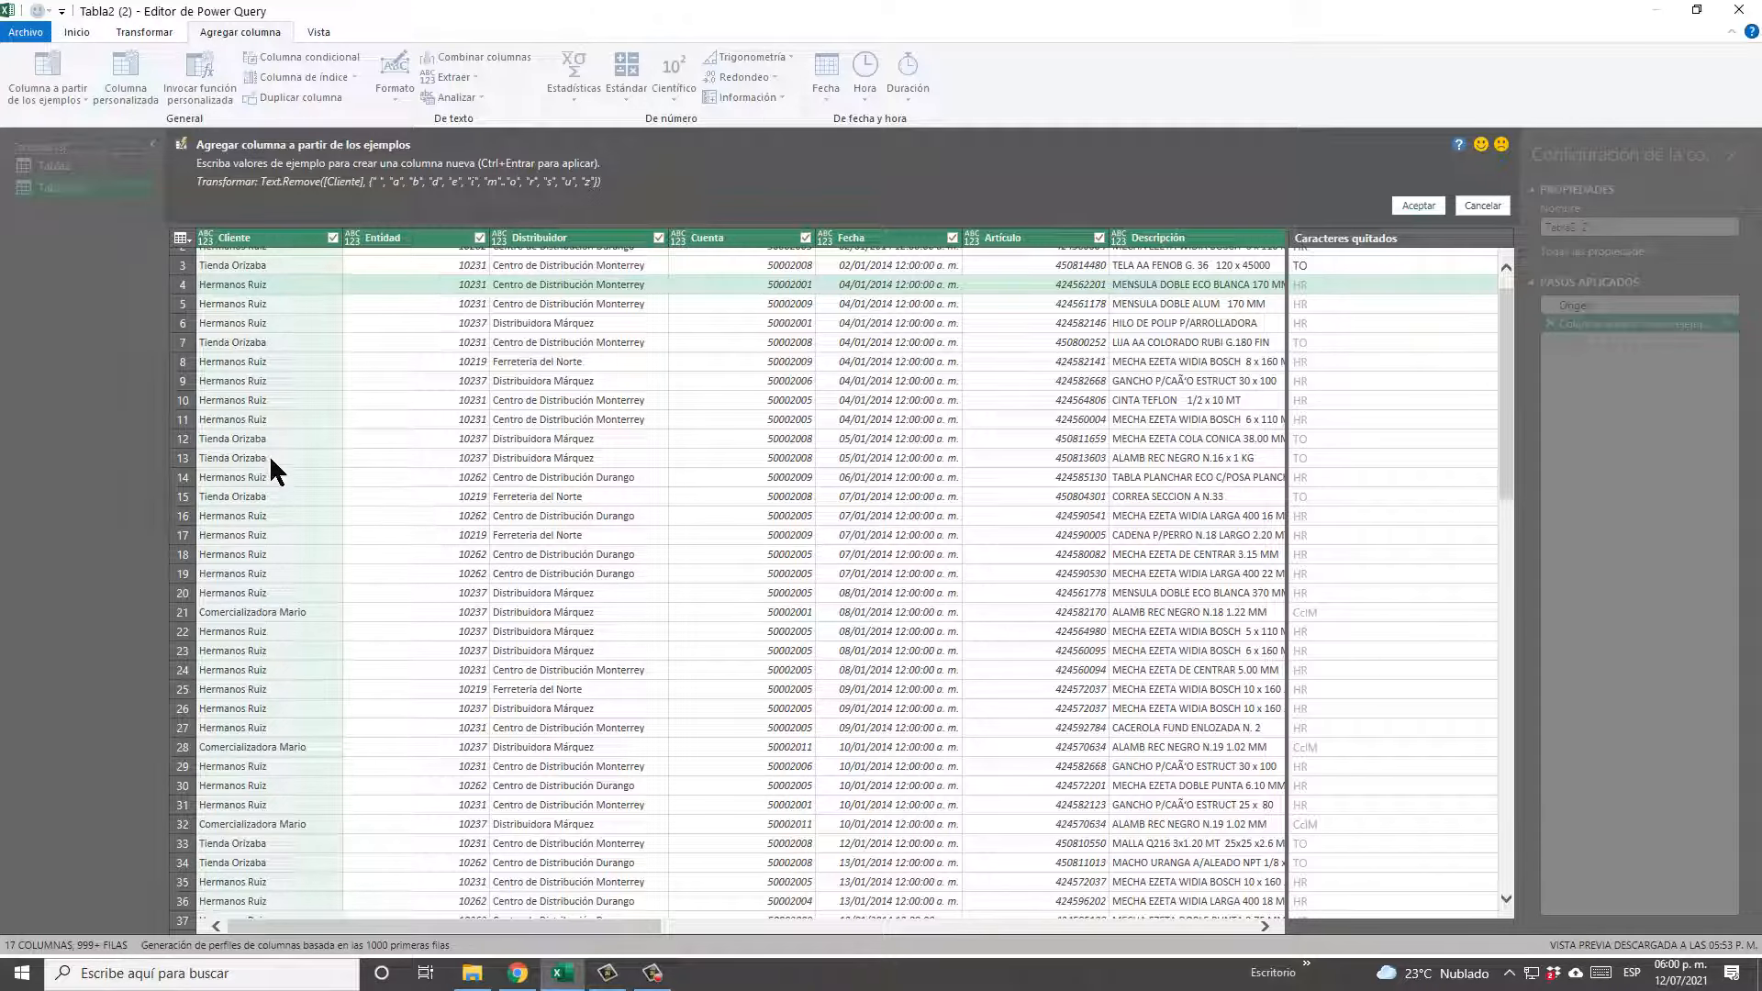
click(1324, 613)
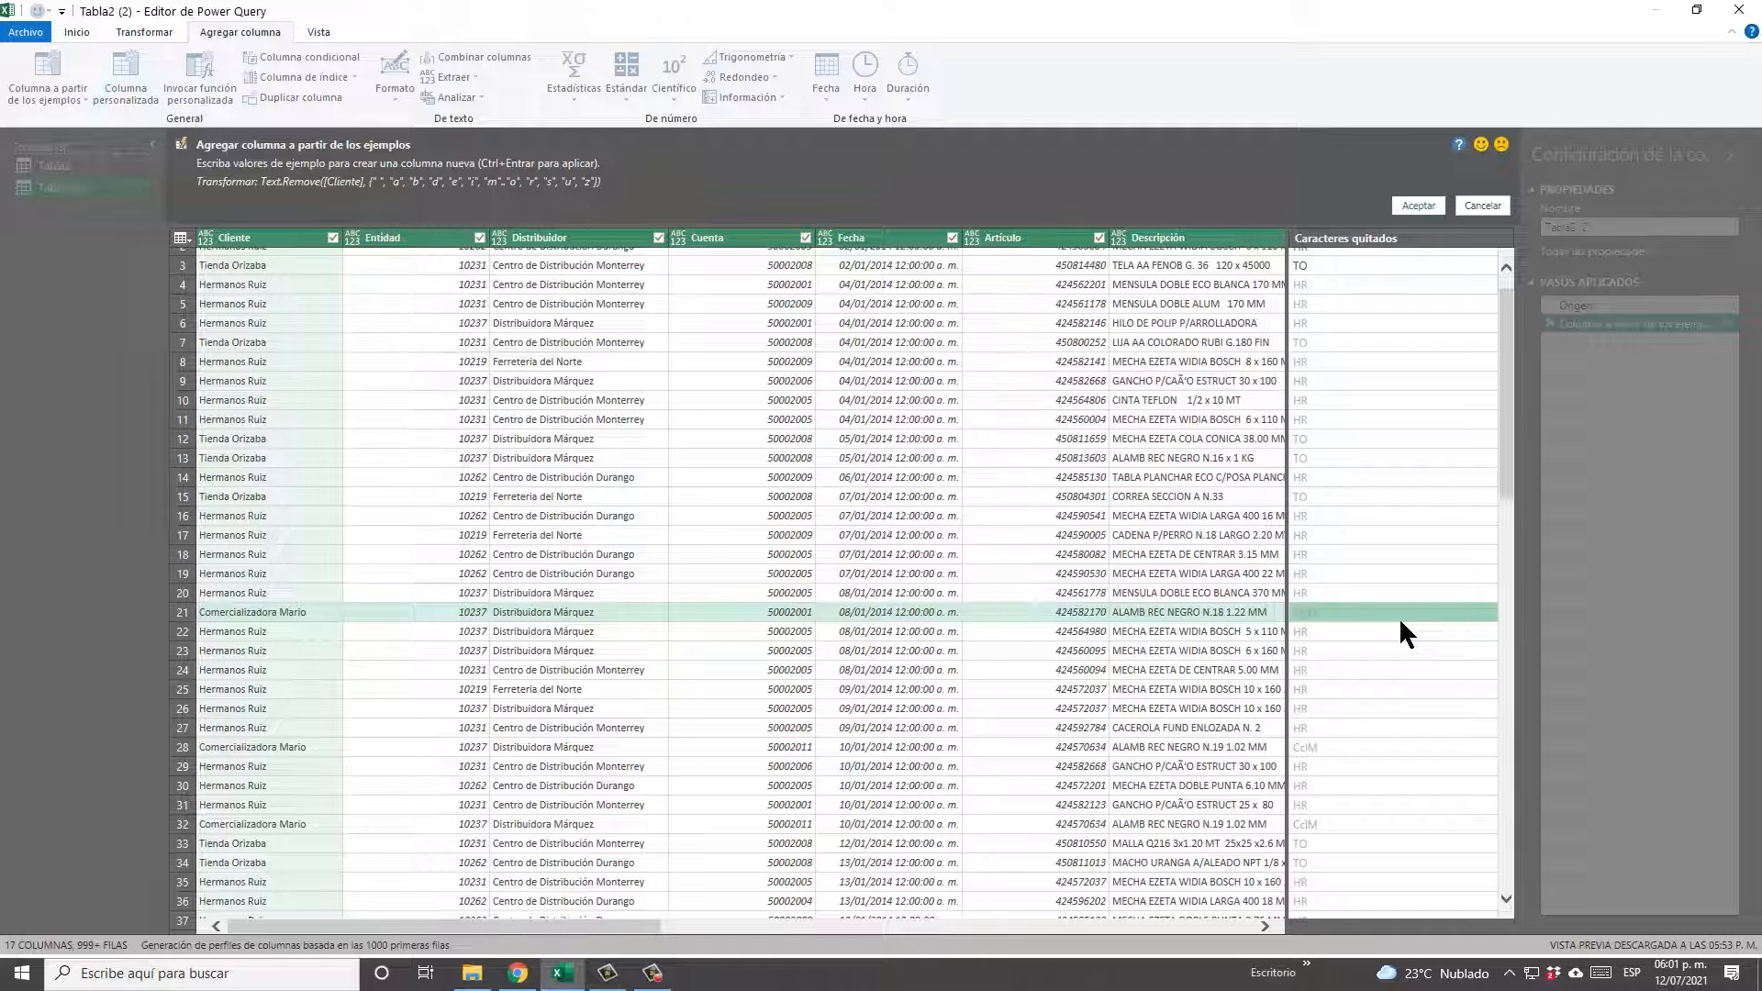
text(CM)
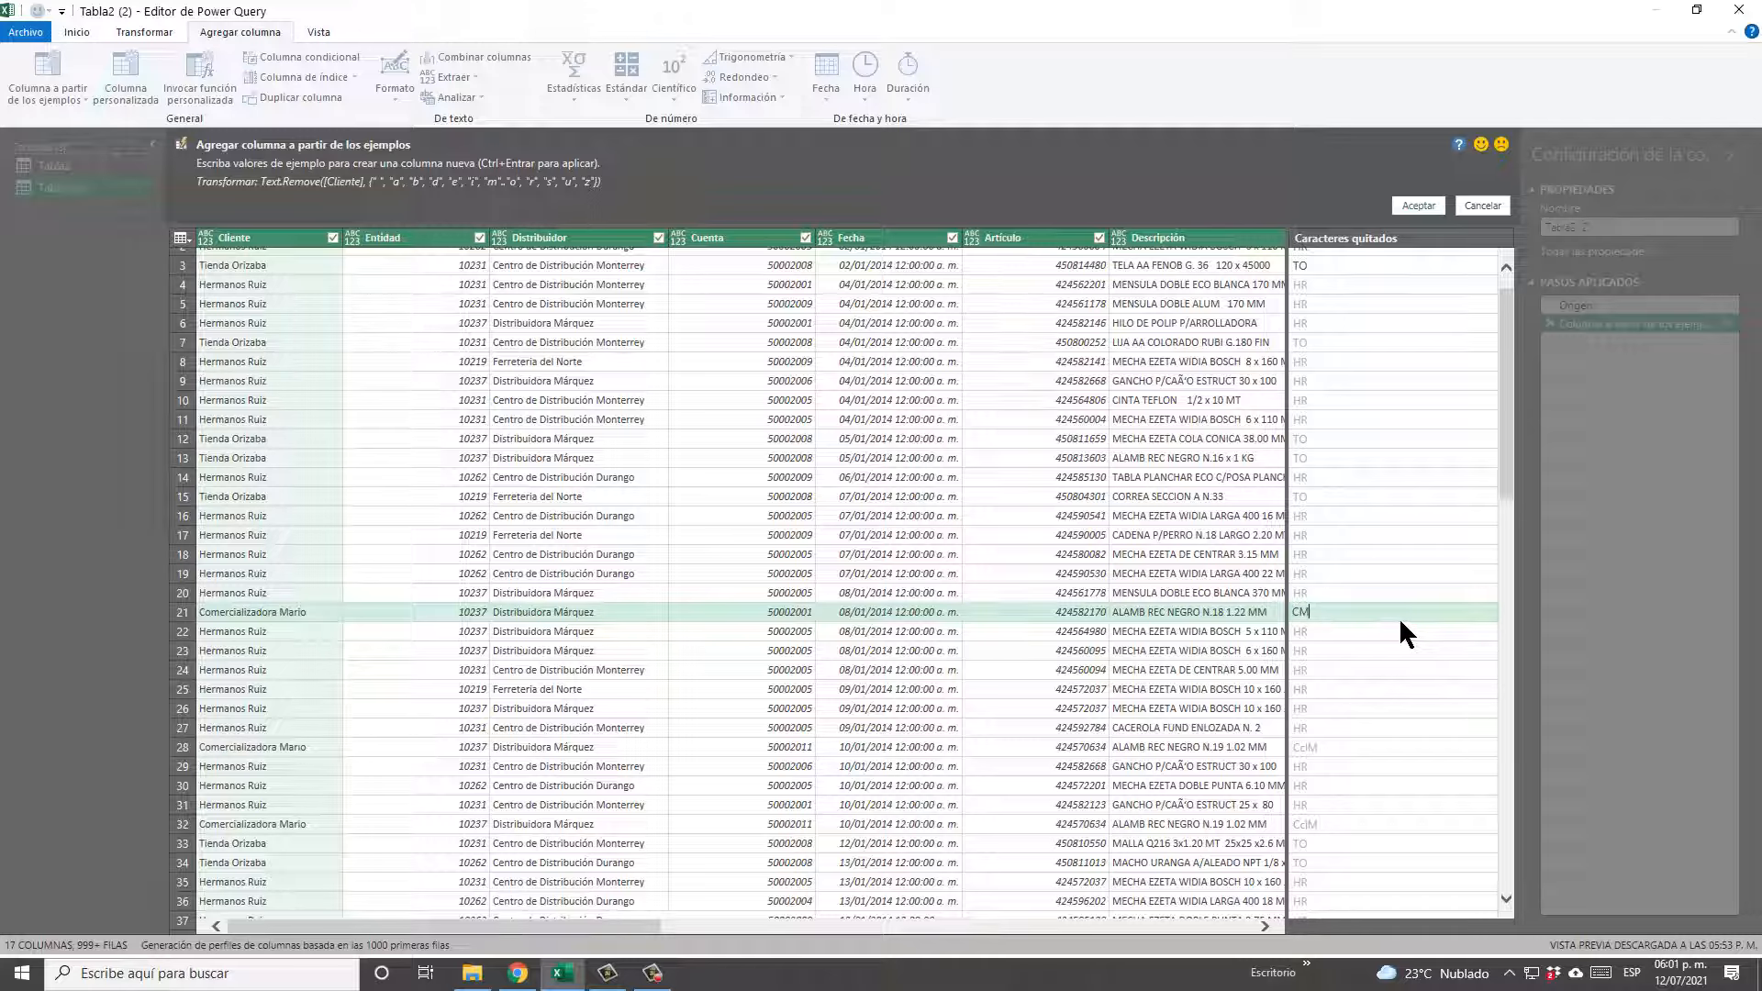
click(1320, 626)
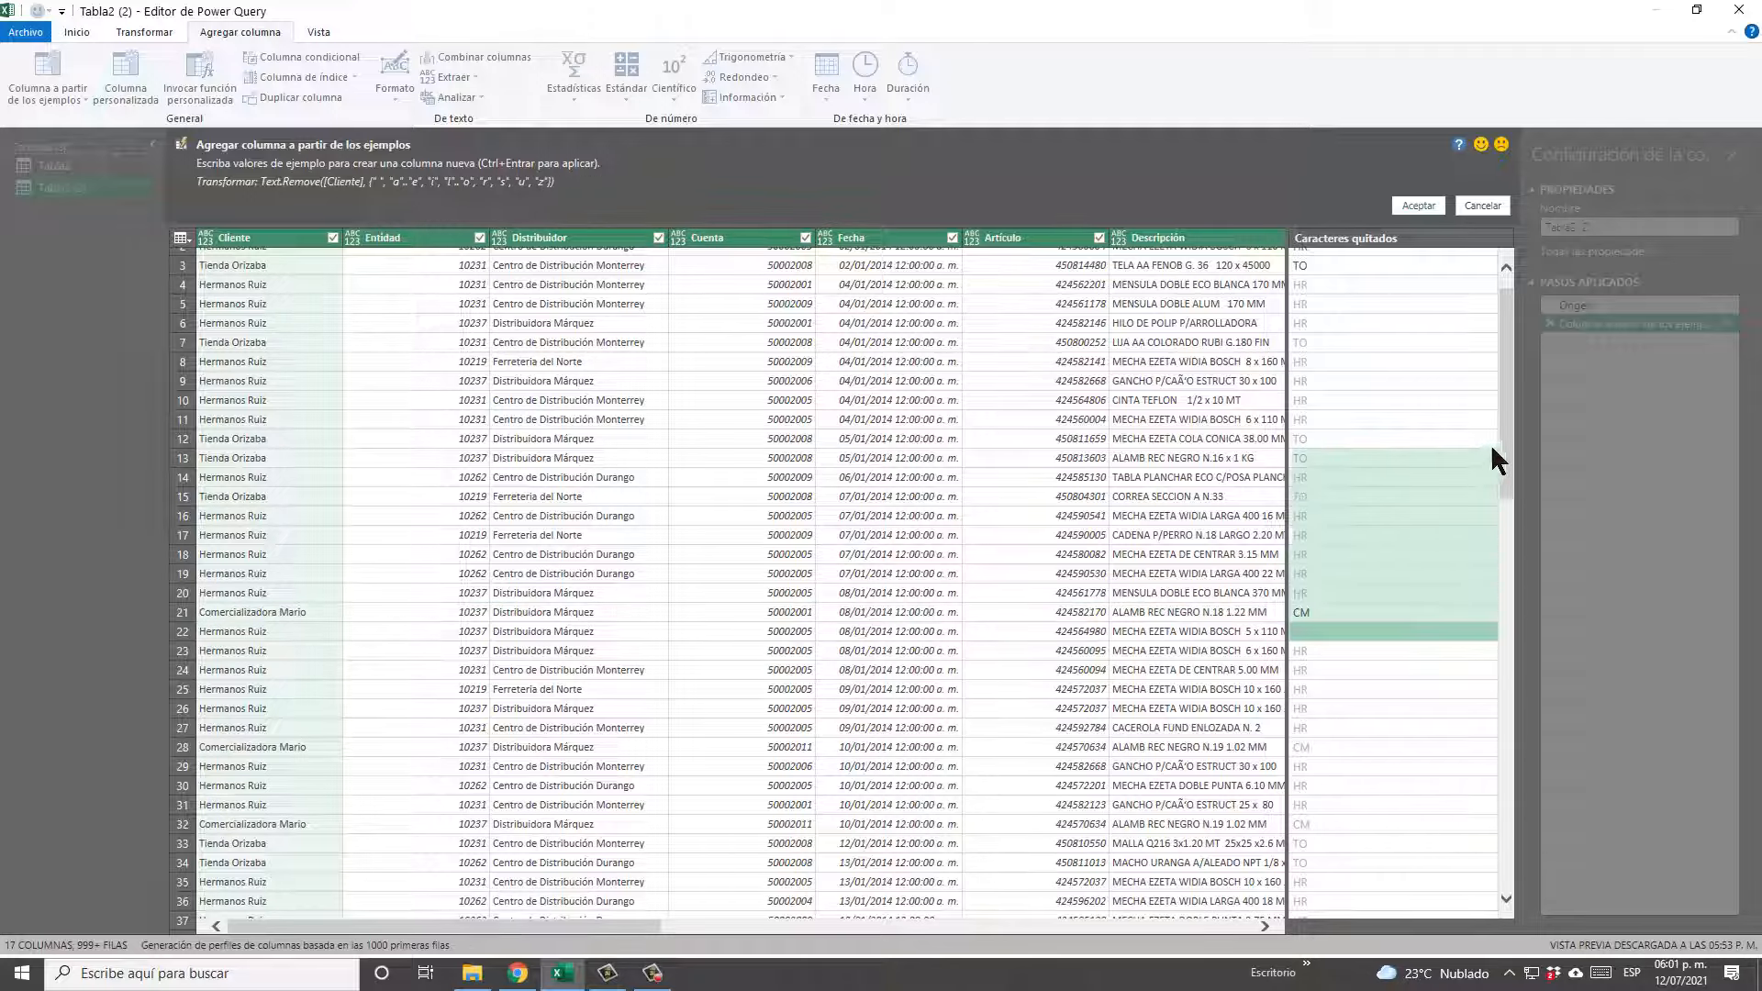
Review the suggested client initials, accept the new column, and return to the table's first columns.
drag(1510, 426, 1548, 299)
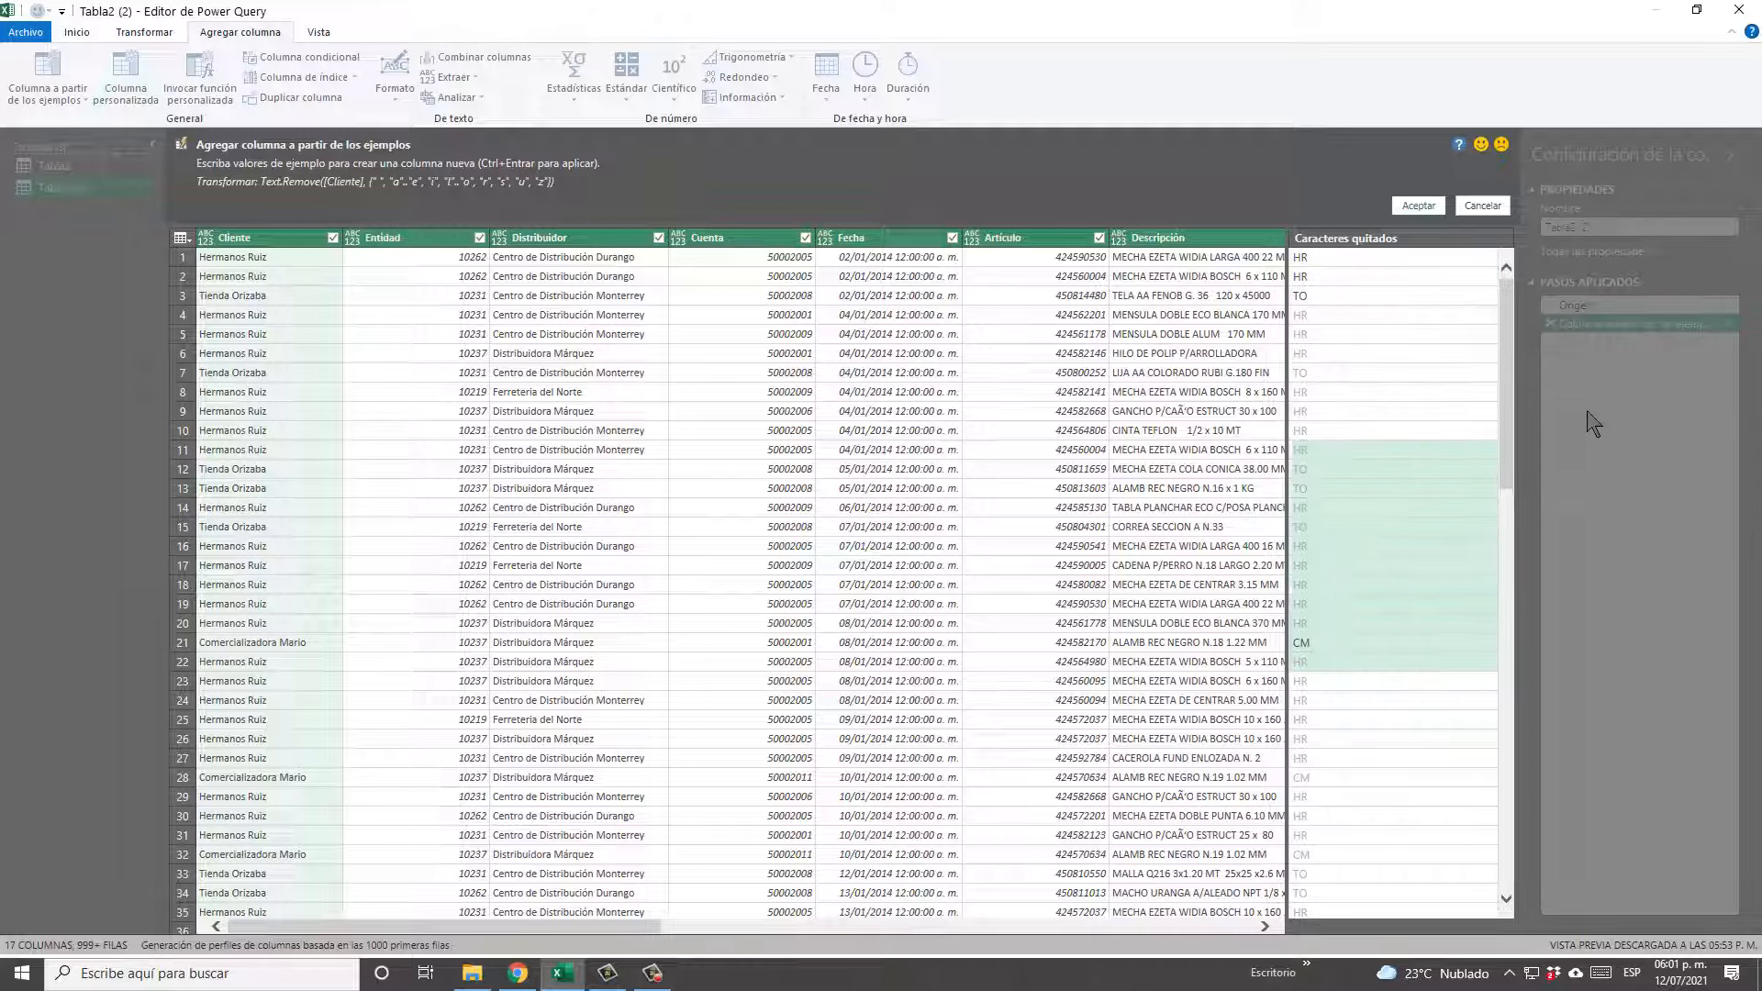
scroll(1507, 351, down, 20)
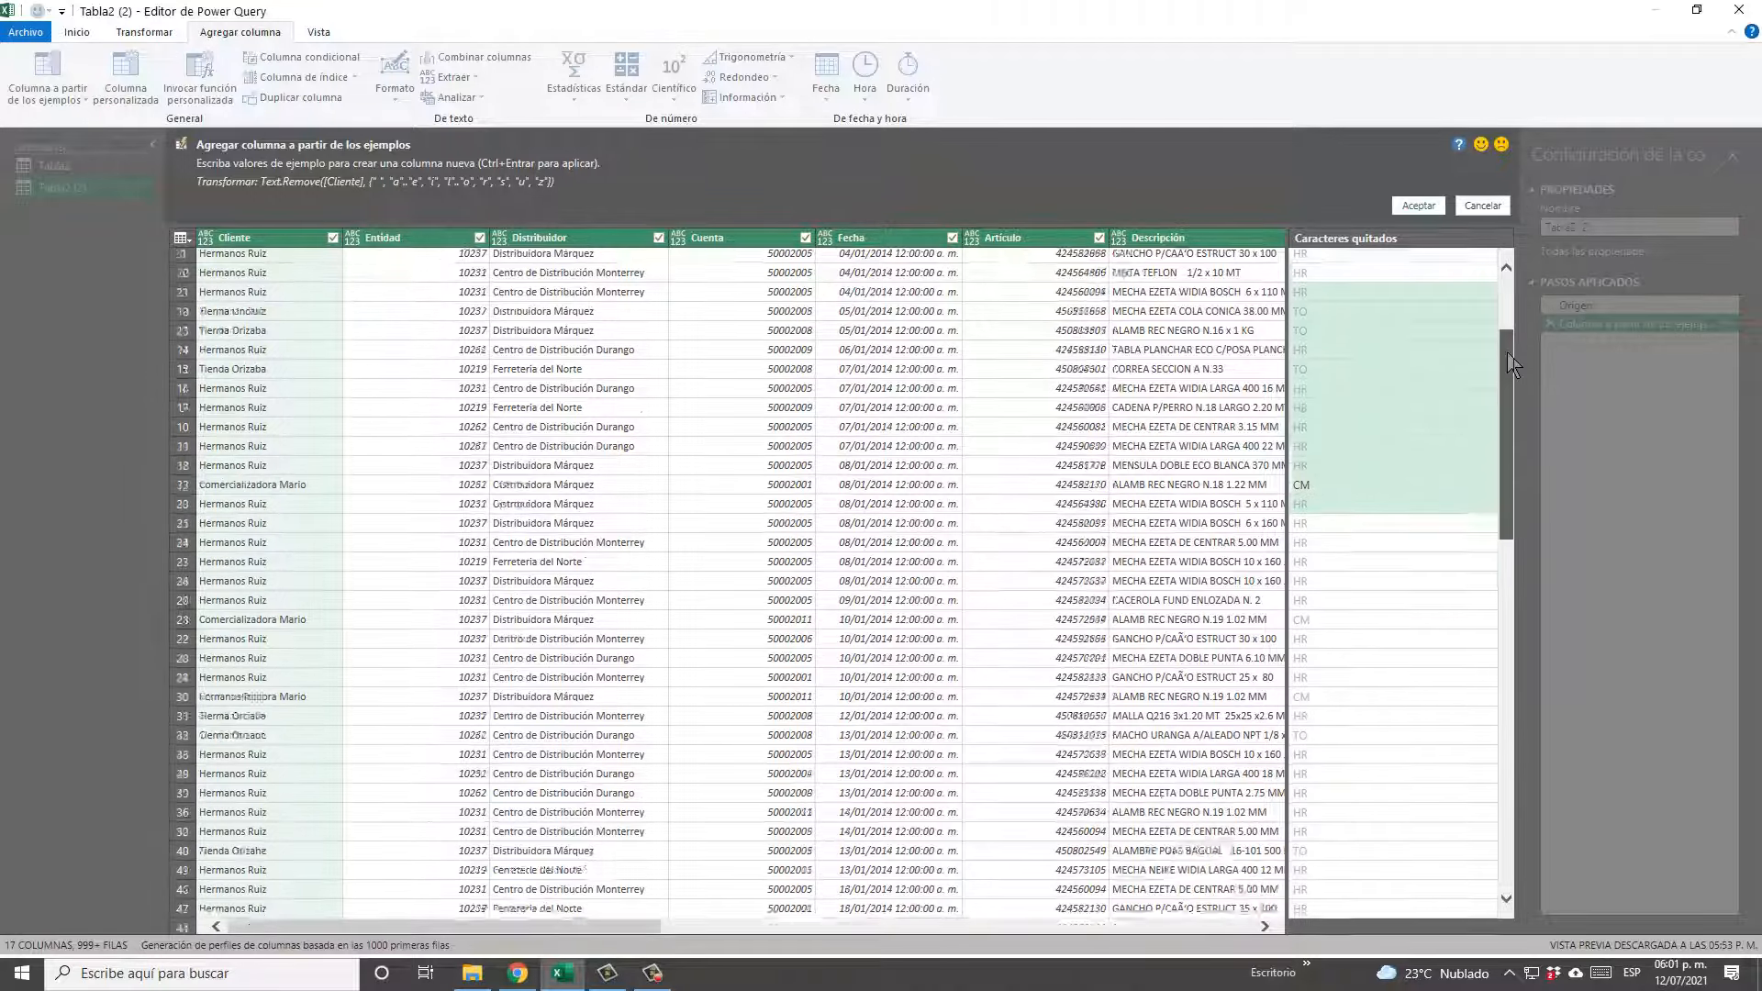
scroll(1513, 459, up, 20)
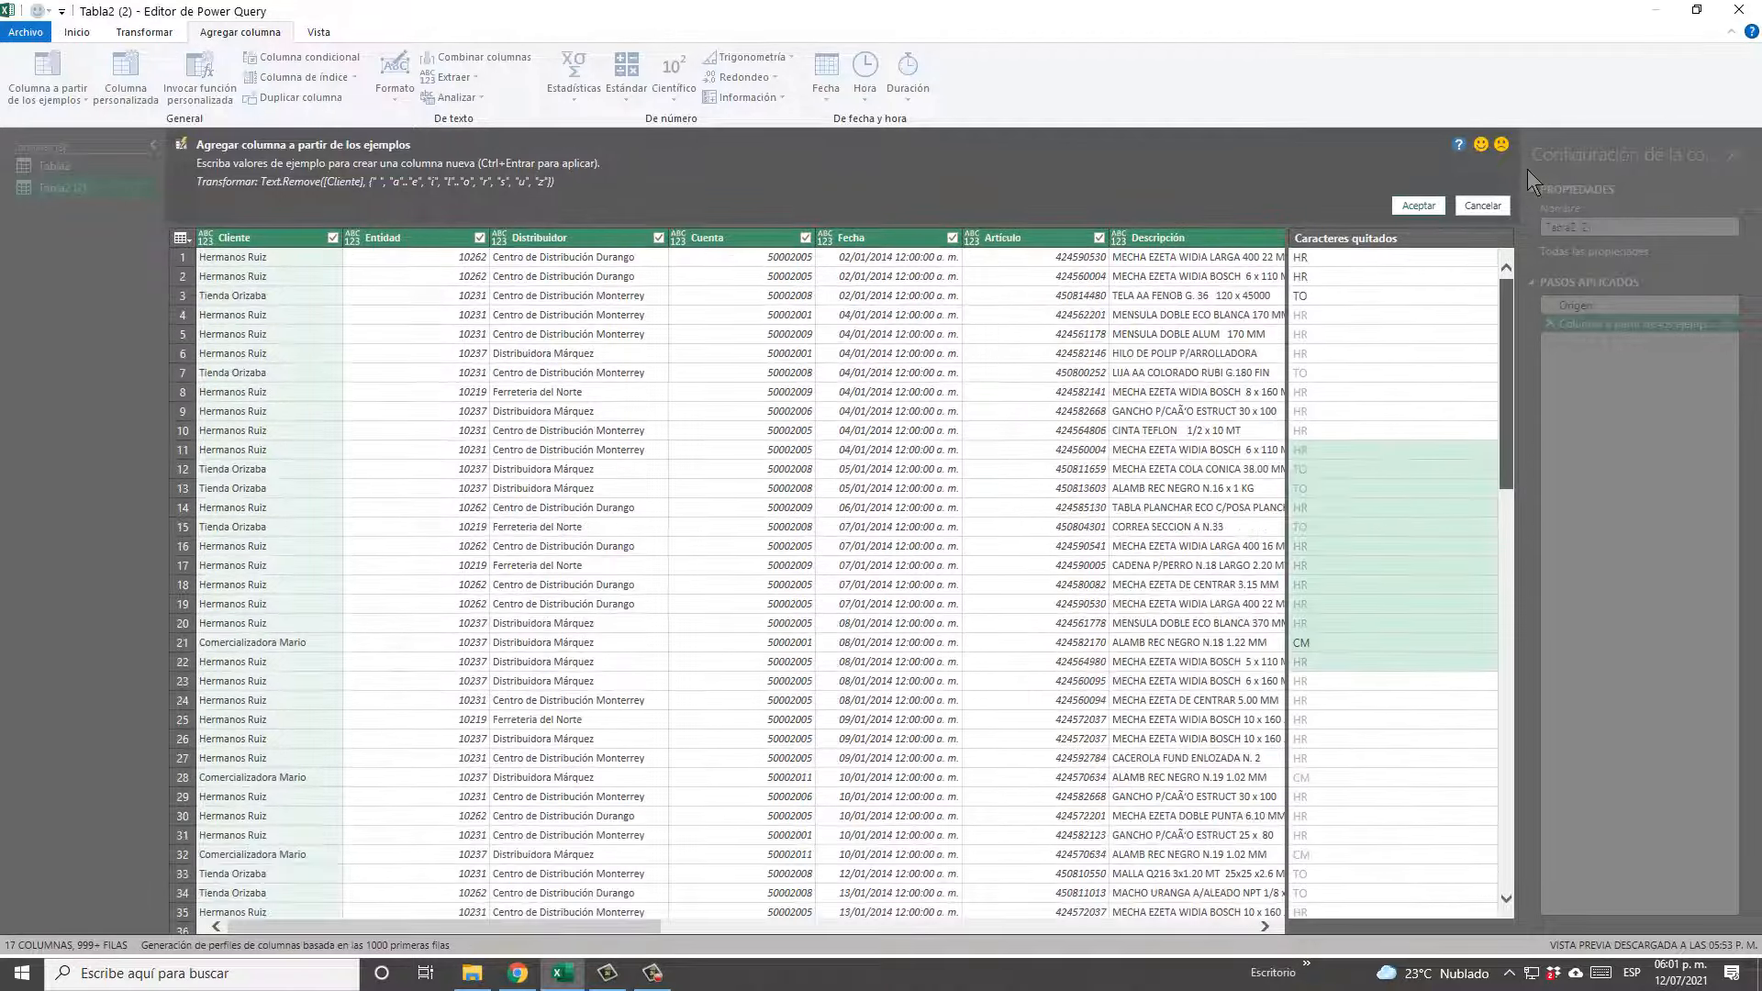
click(1418, 206)
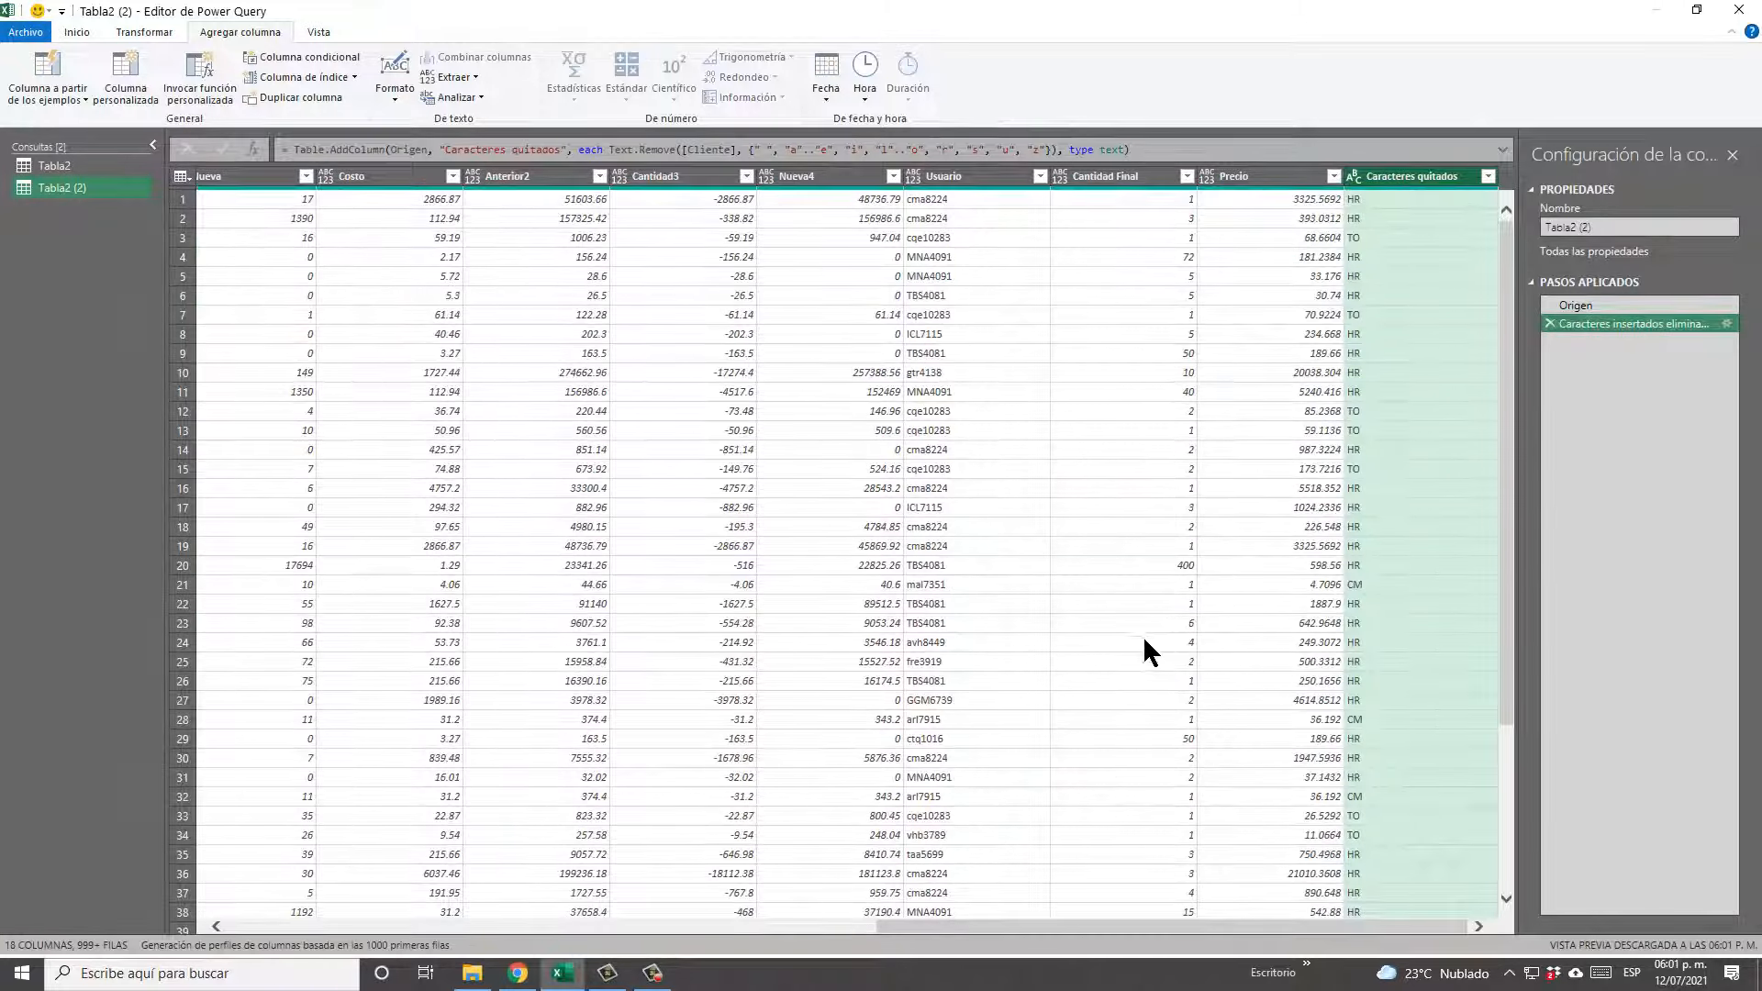
drag(1210, 927, 369, 883)
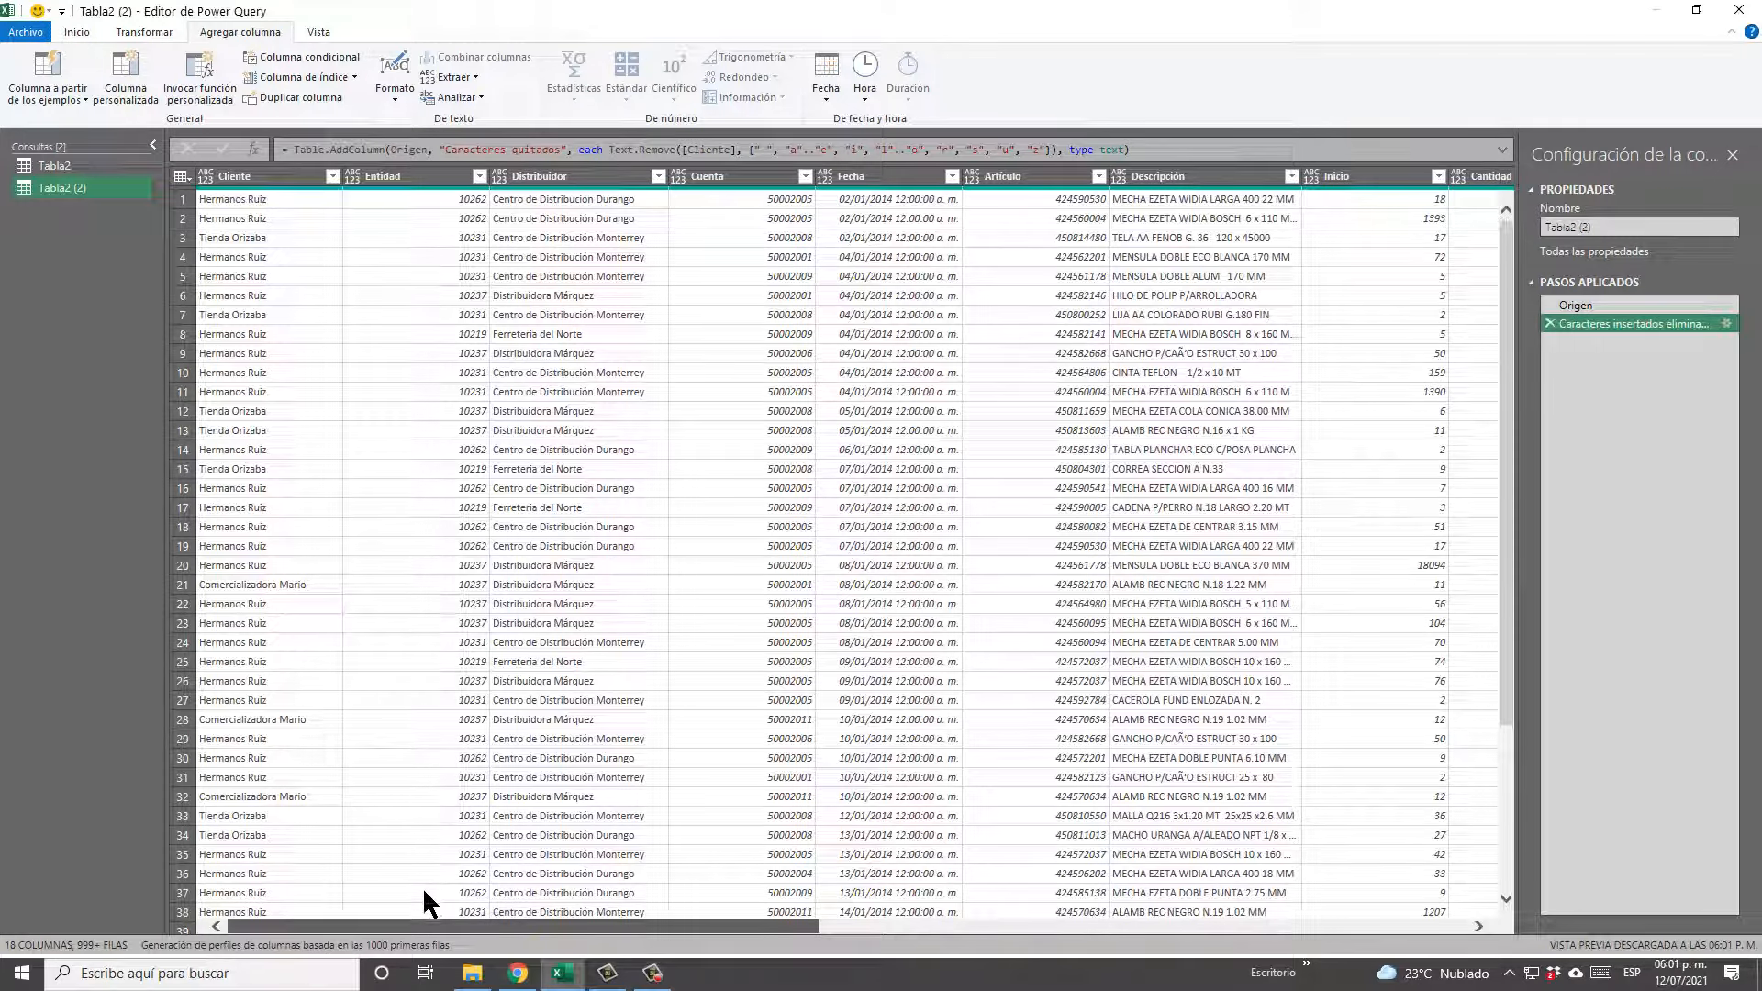
drag(601, 927, 541, 932)
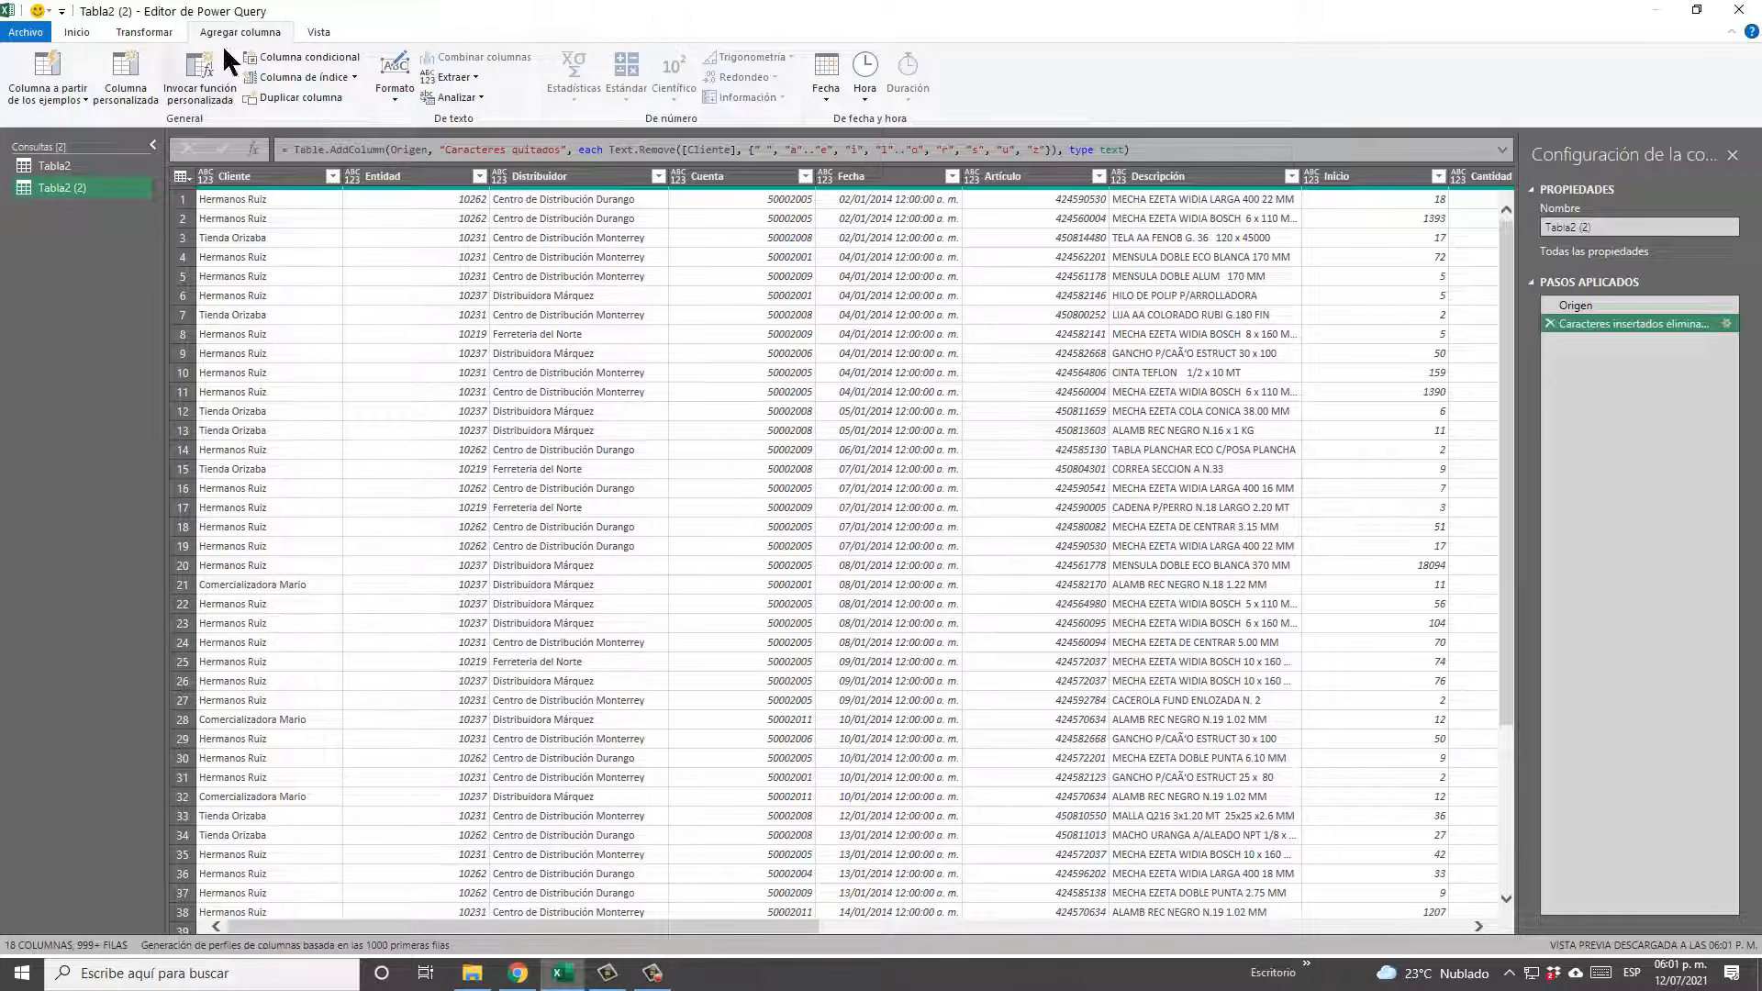
Start another column from examples and enter "10262 Centro" as row 1's example, joining the Entidad number with the Distribuidor's first word.
click(46, 64)
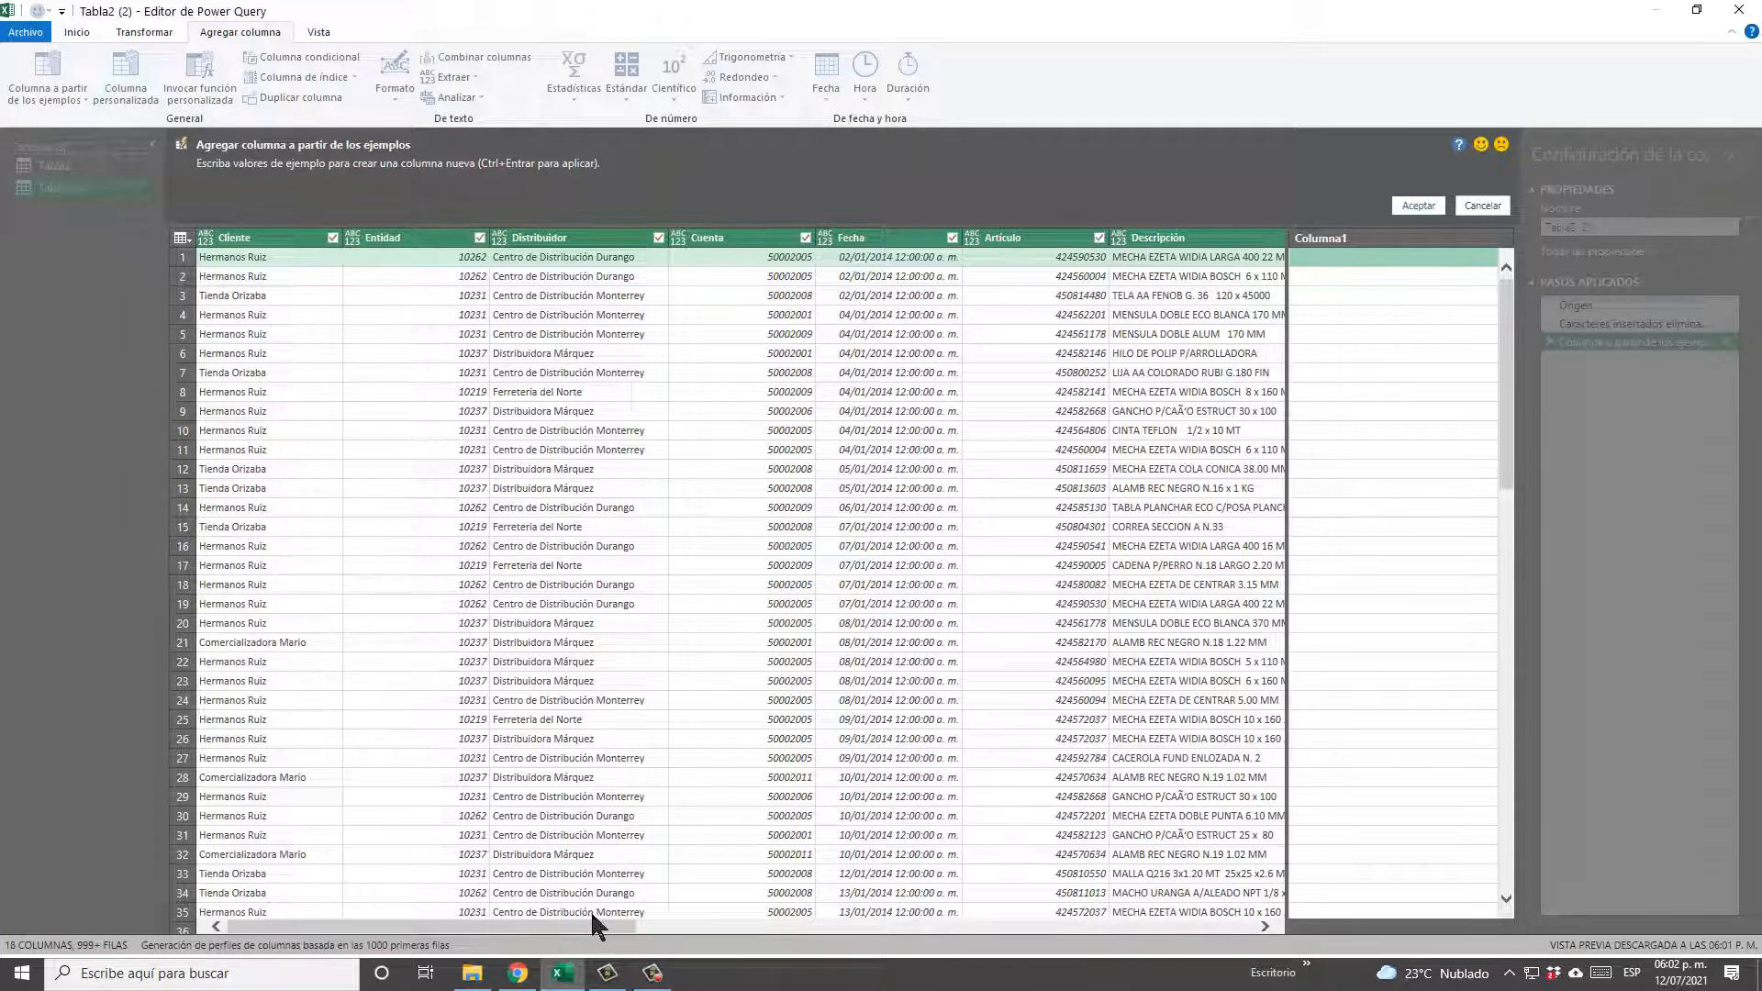
click(1385, 258)
text(10262)
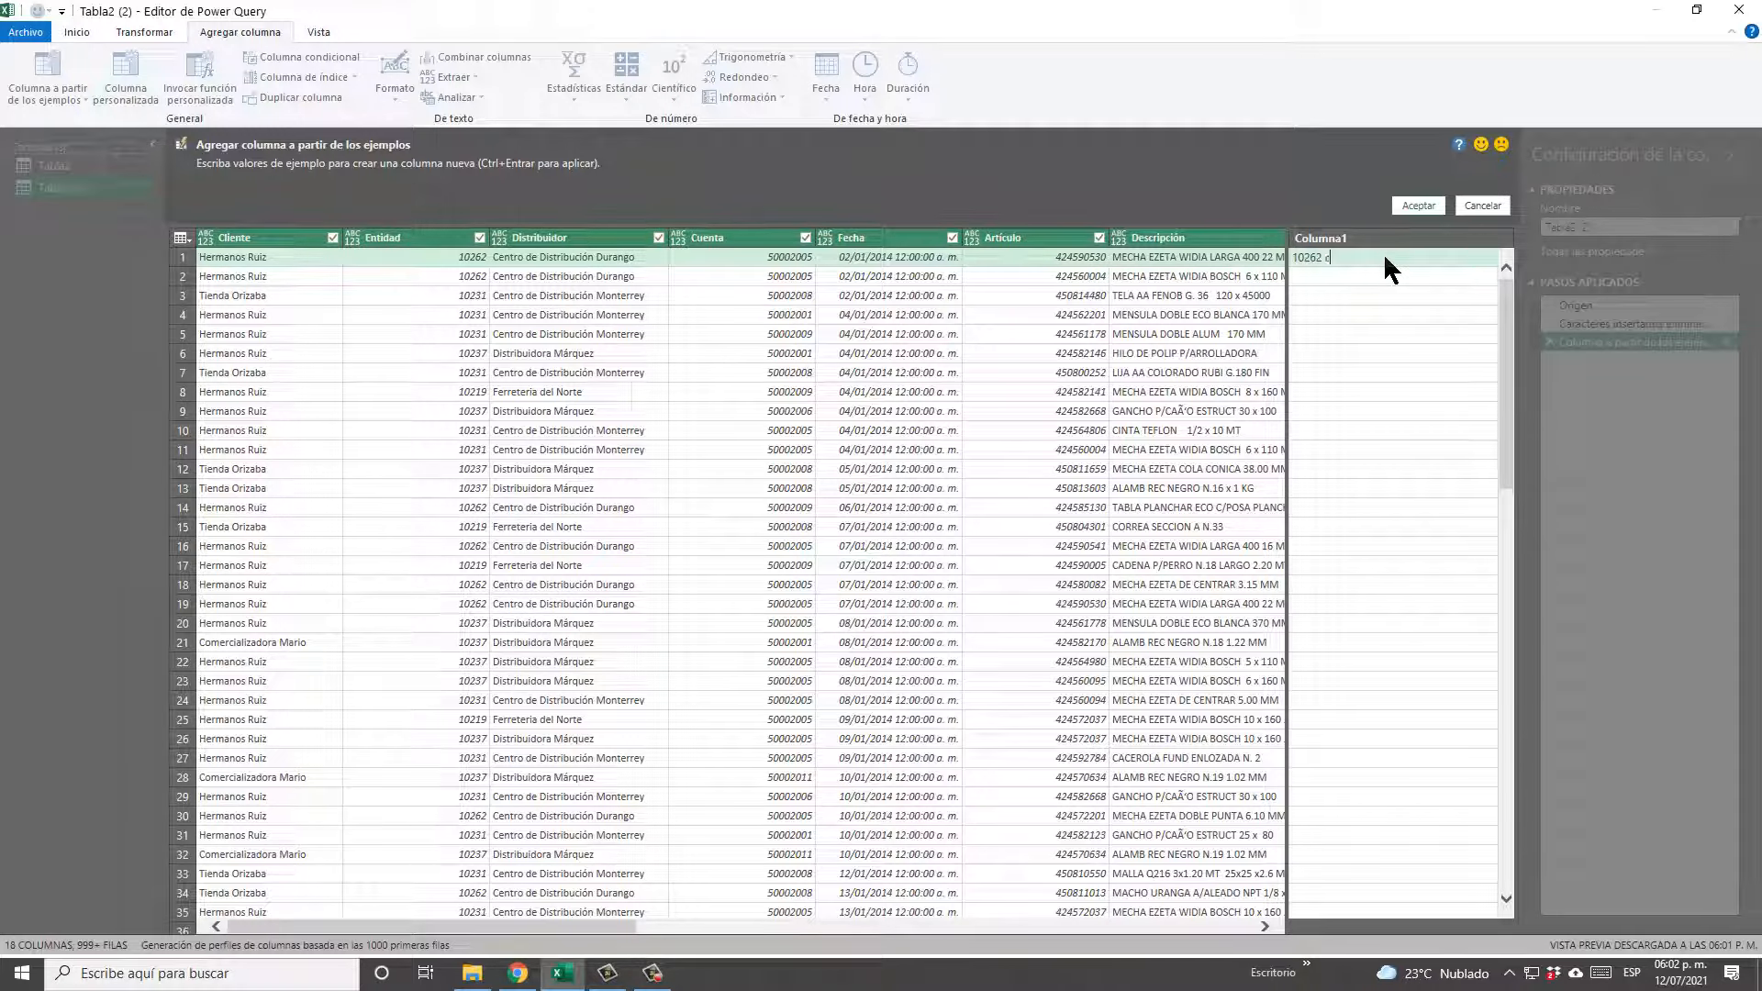
text( cENTRO)
key(Return)
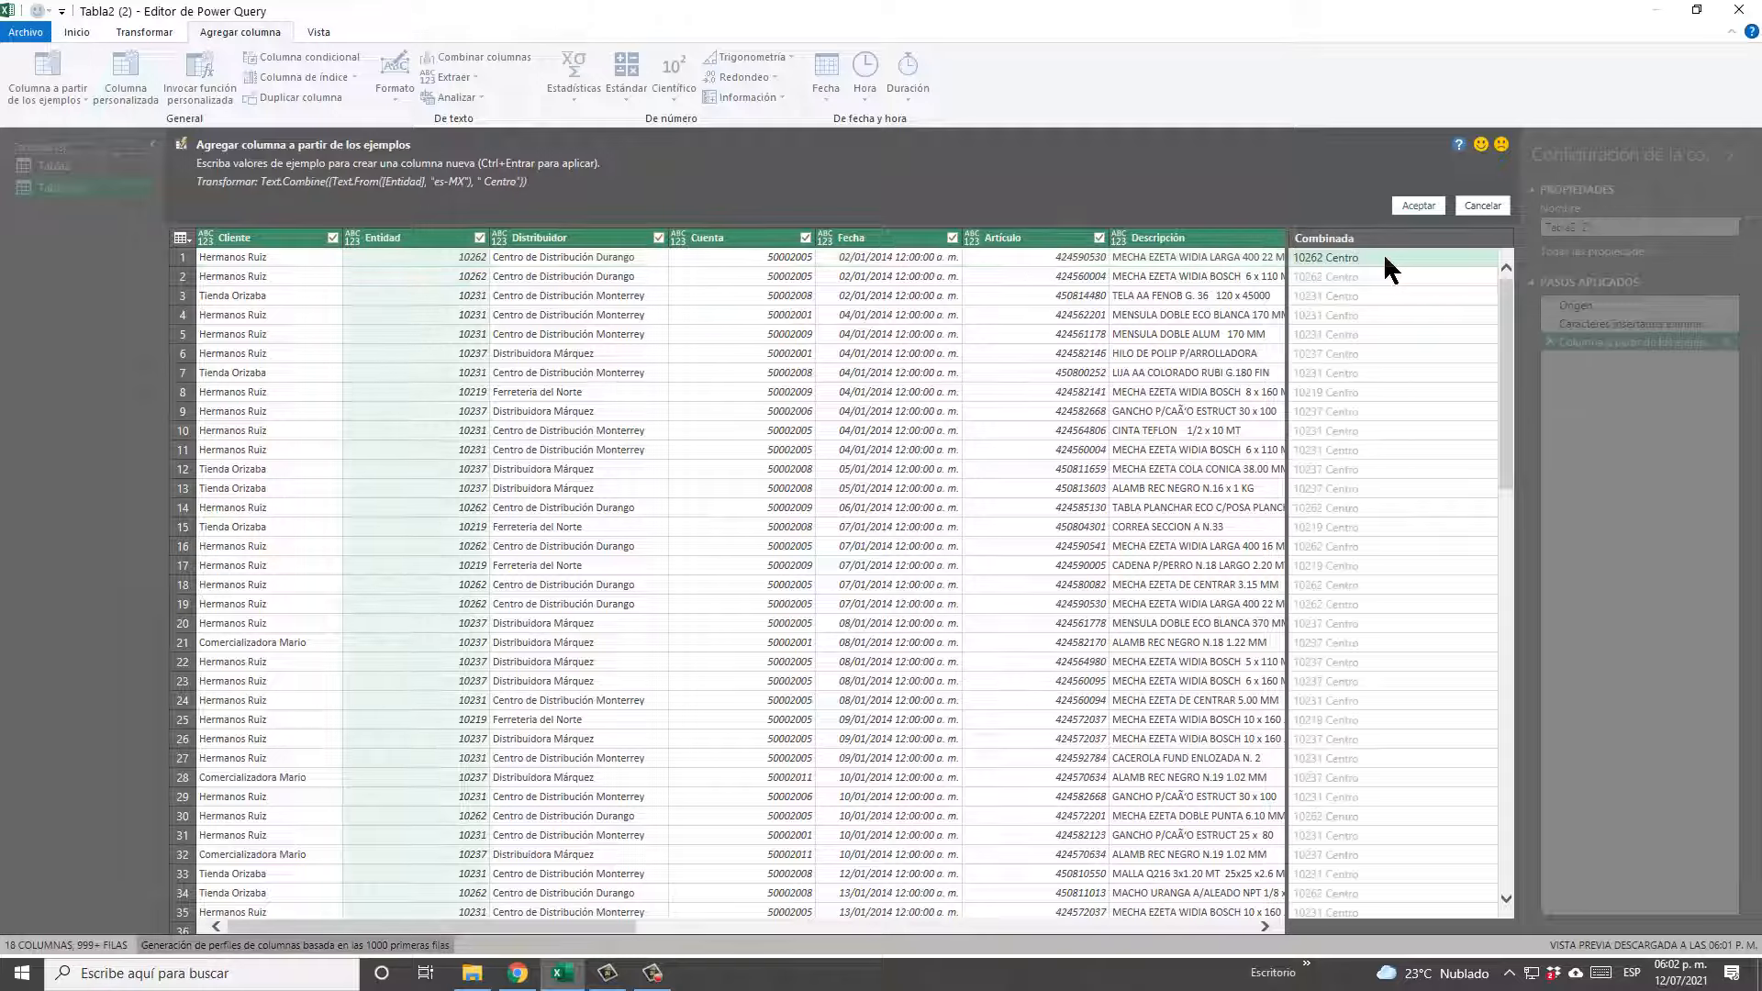
Enter "10237 Distribuidora" as the new column's example in row 6, joining the Entidad number with the Distribuidor's first word.
click(1393, 274)
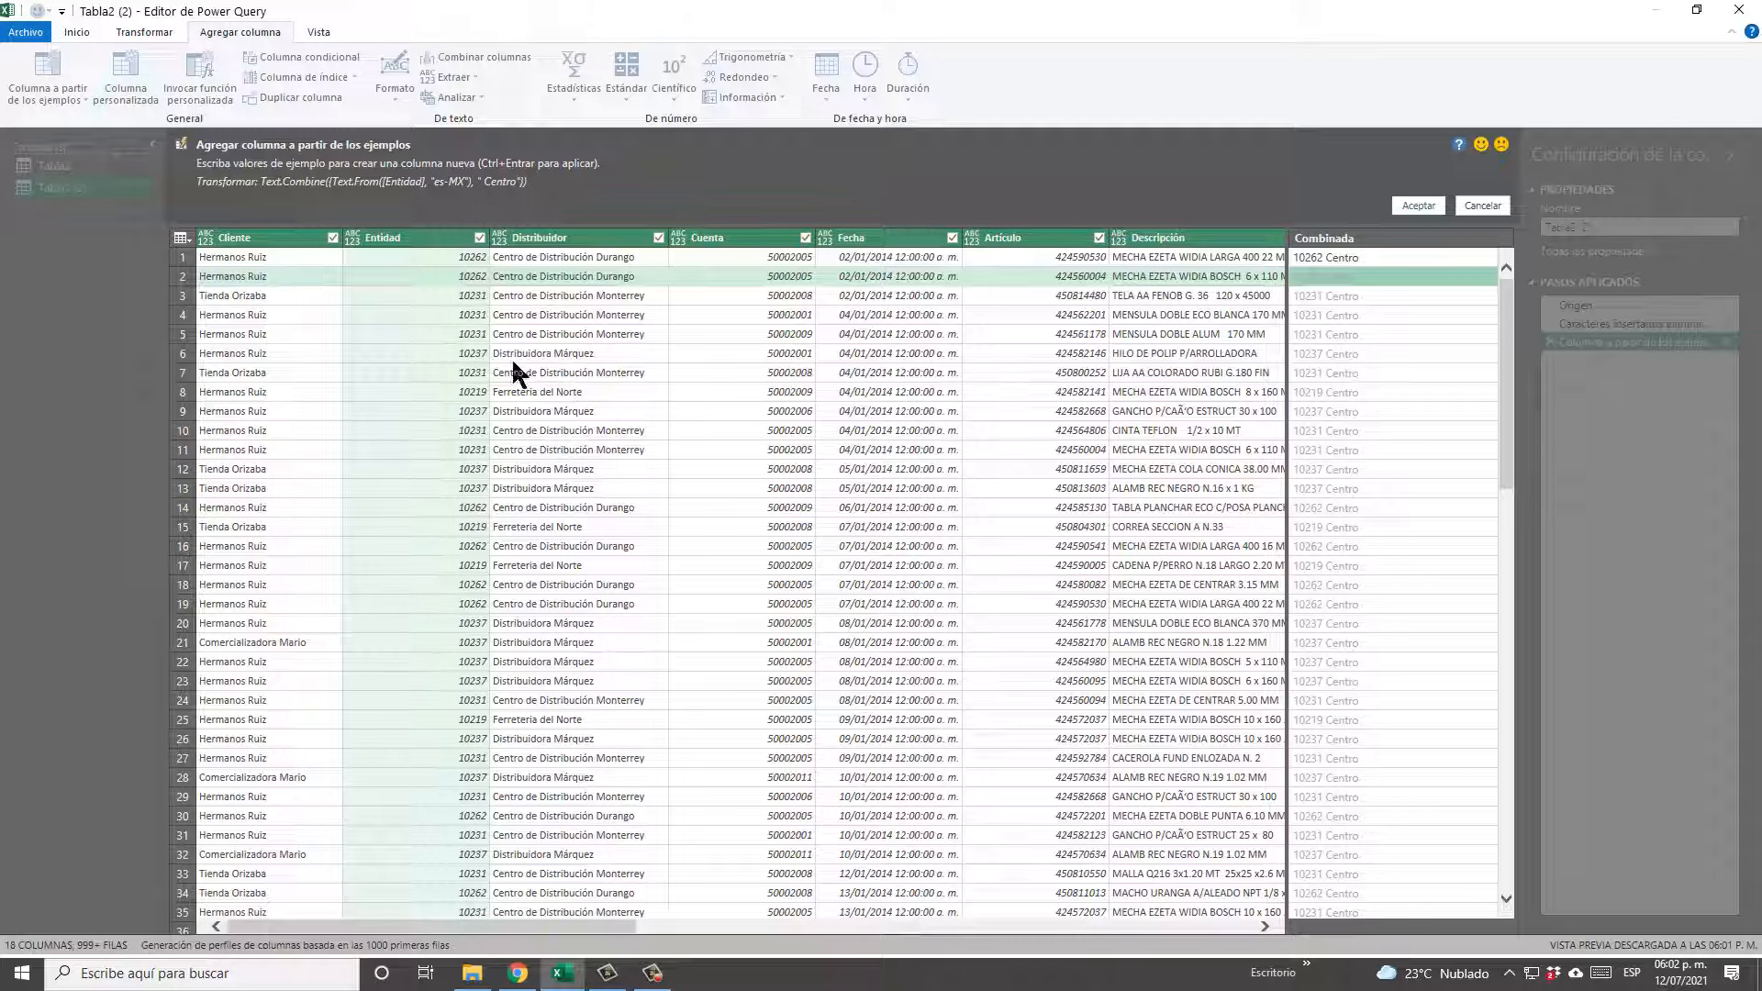
click(1426, 354)
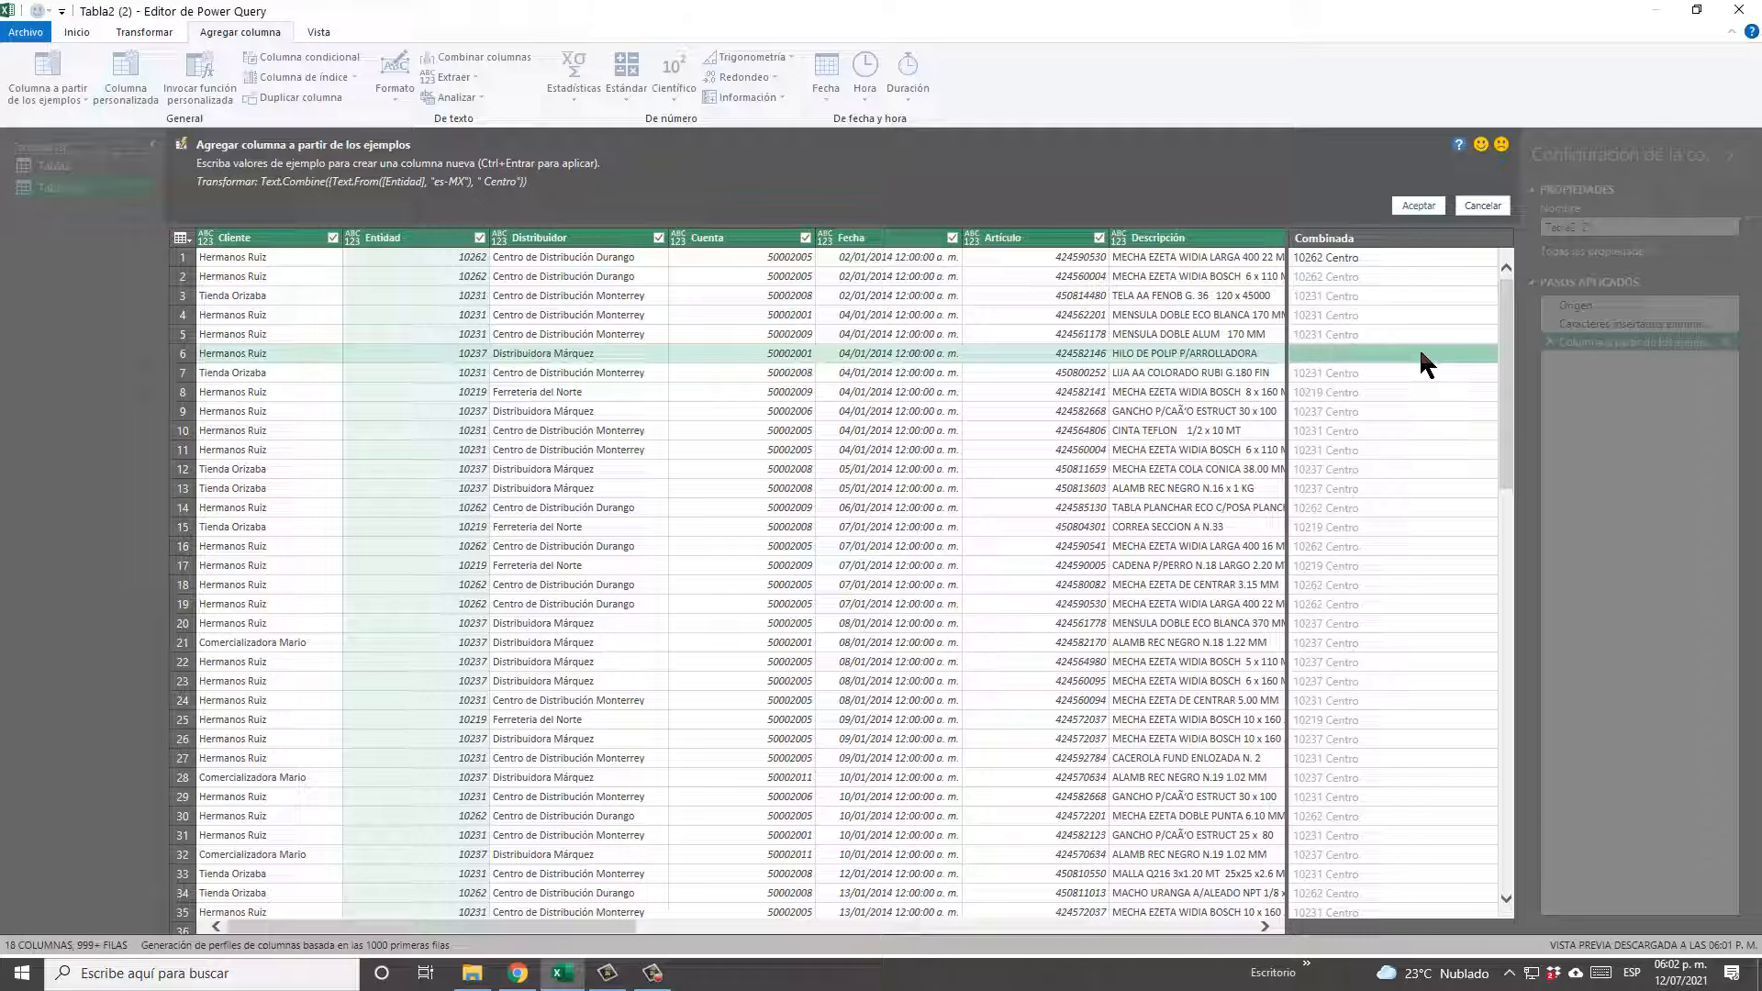
text(10)
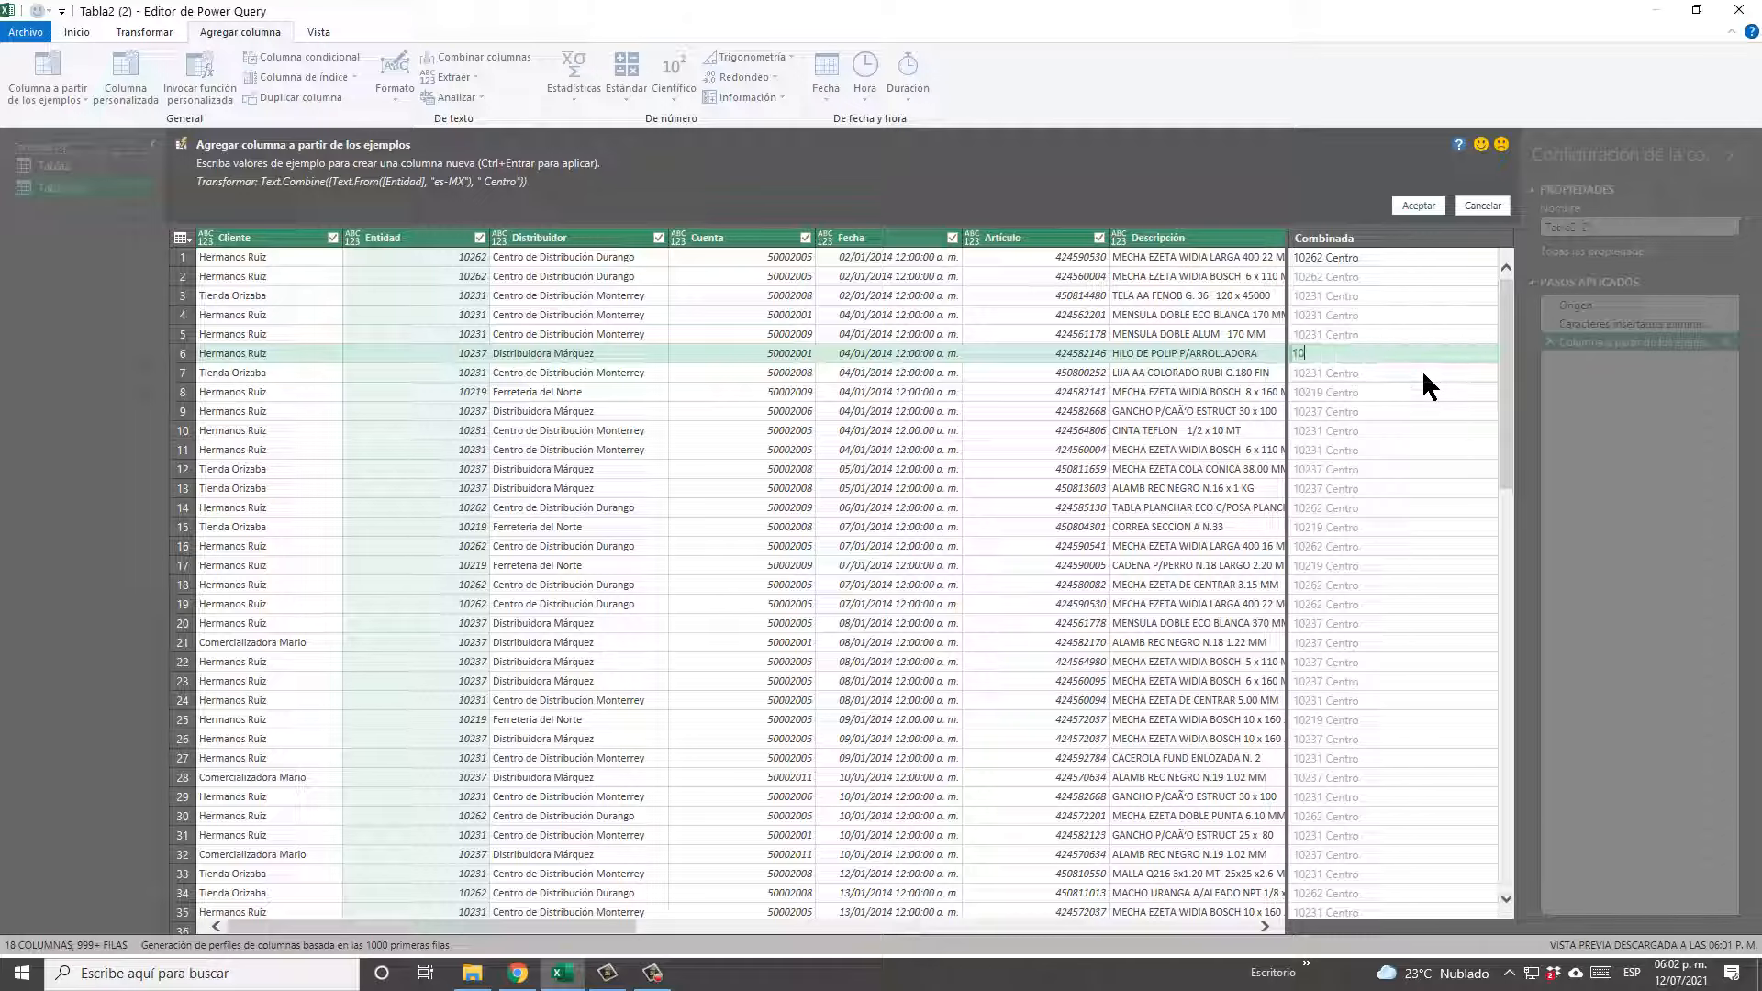
text(237 Distribu)
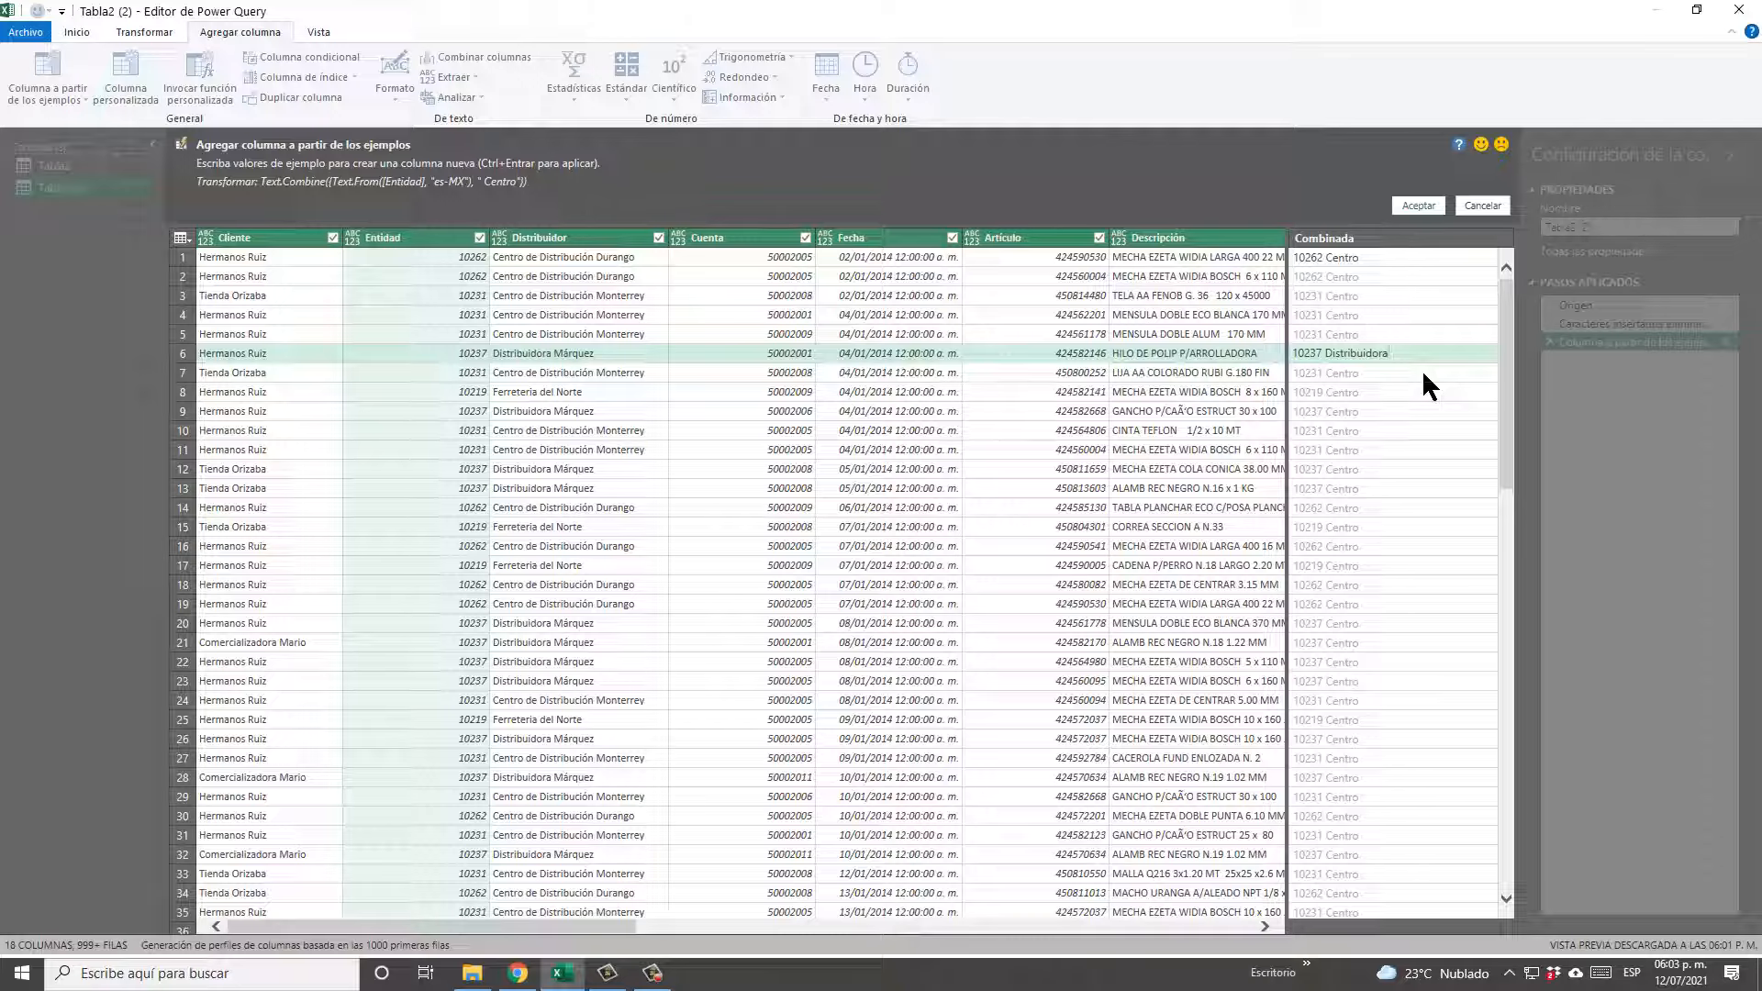
text(idora)
key(Return)
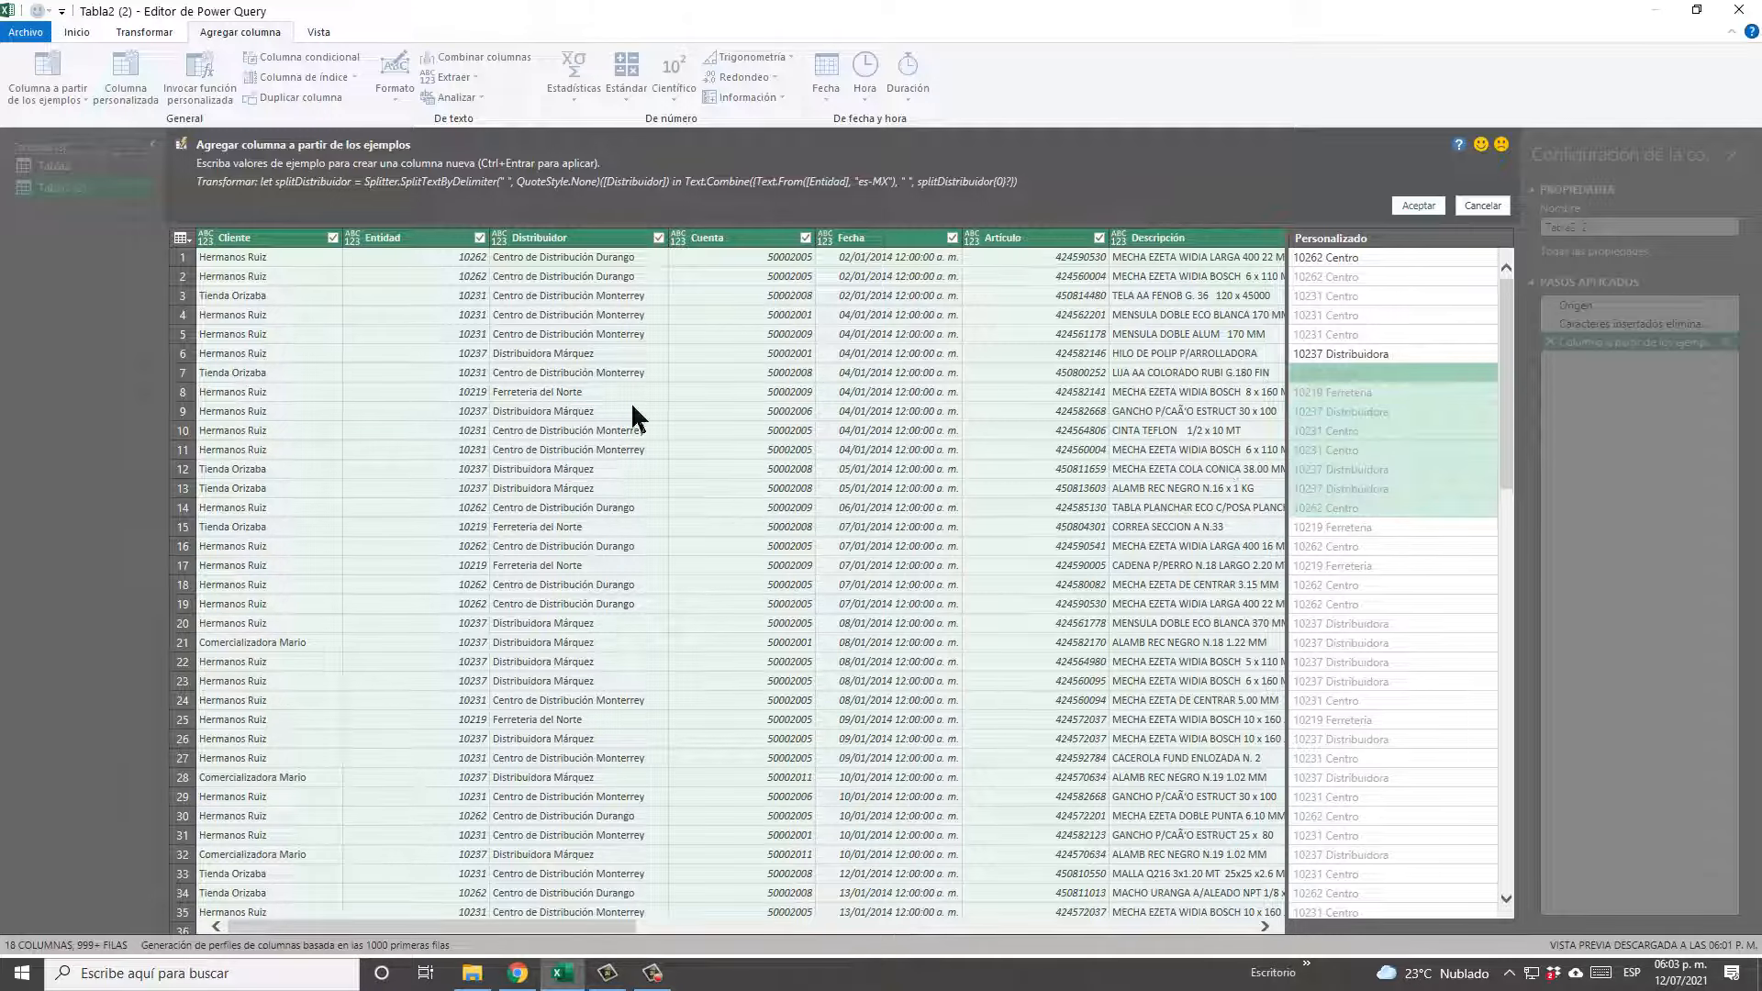
Check the suggested Entidad-Distribuidor values, accept the new column, and load the query into the workbook.
click(551, 394)
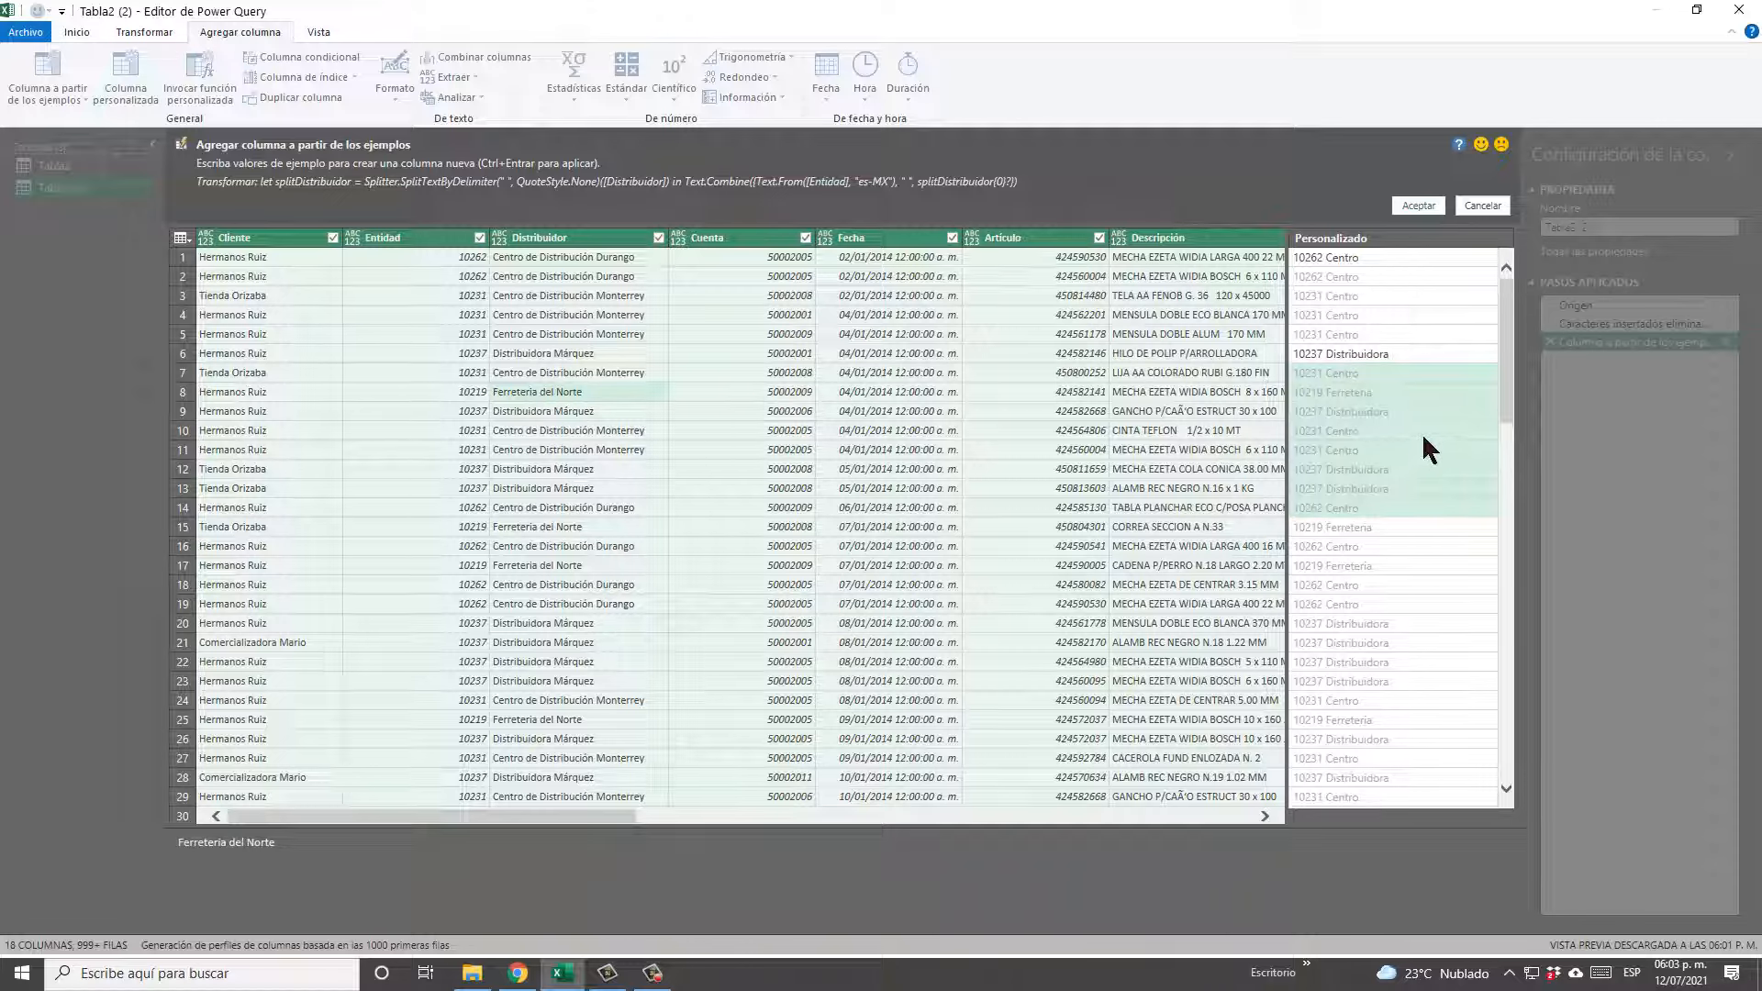
click(1407, 395)
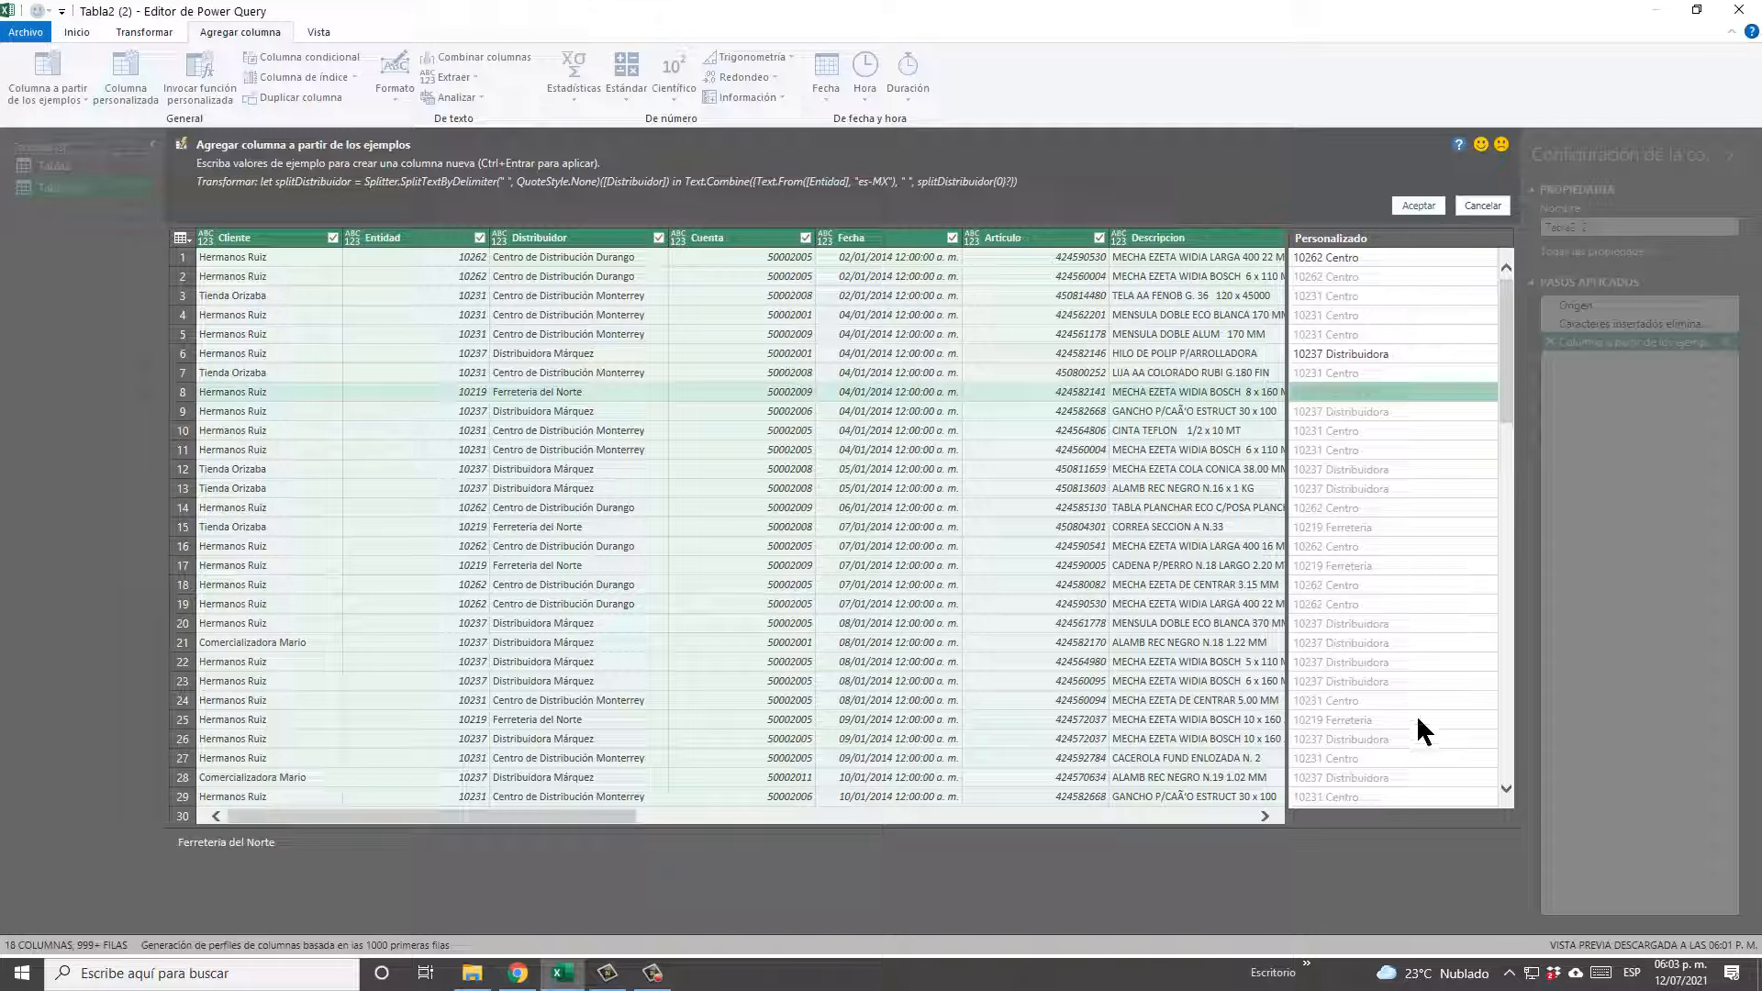
scroll(1423, 731, down, 6)
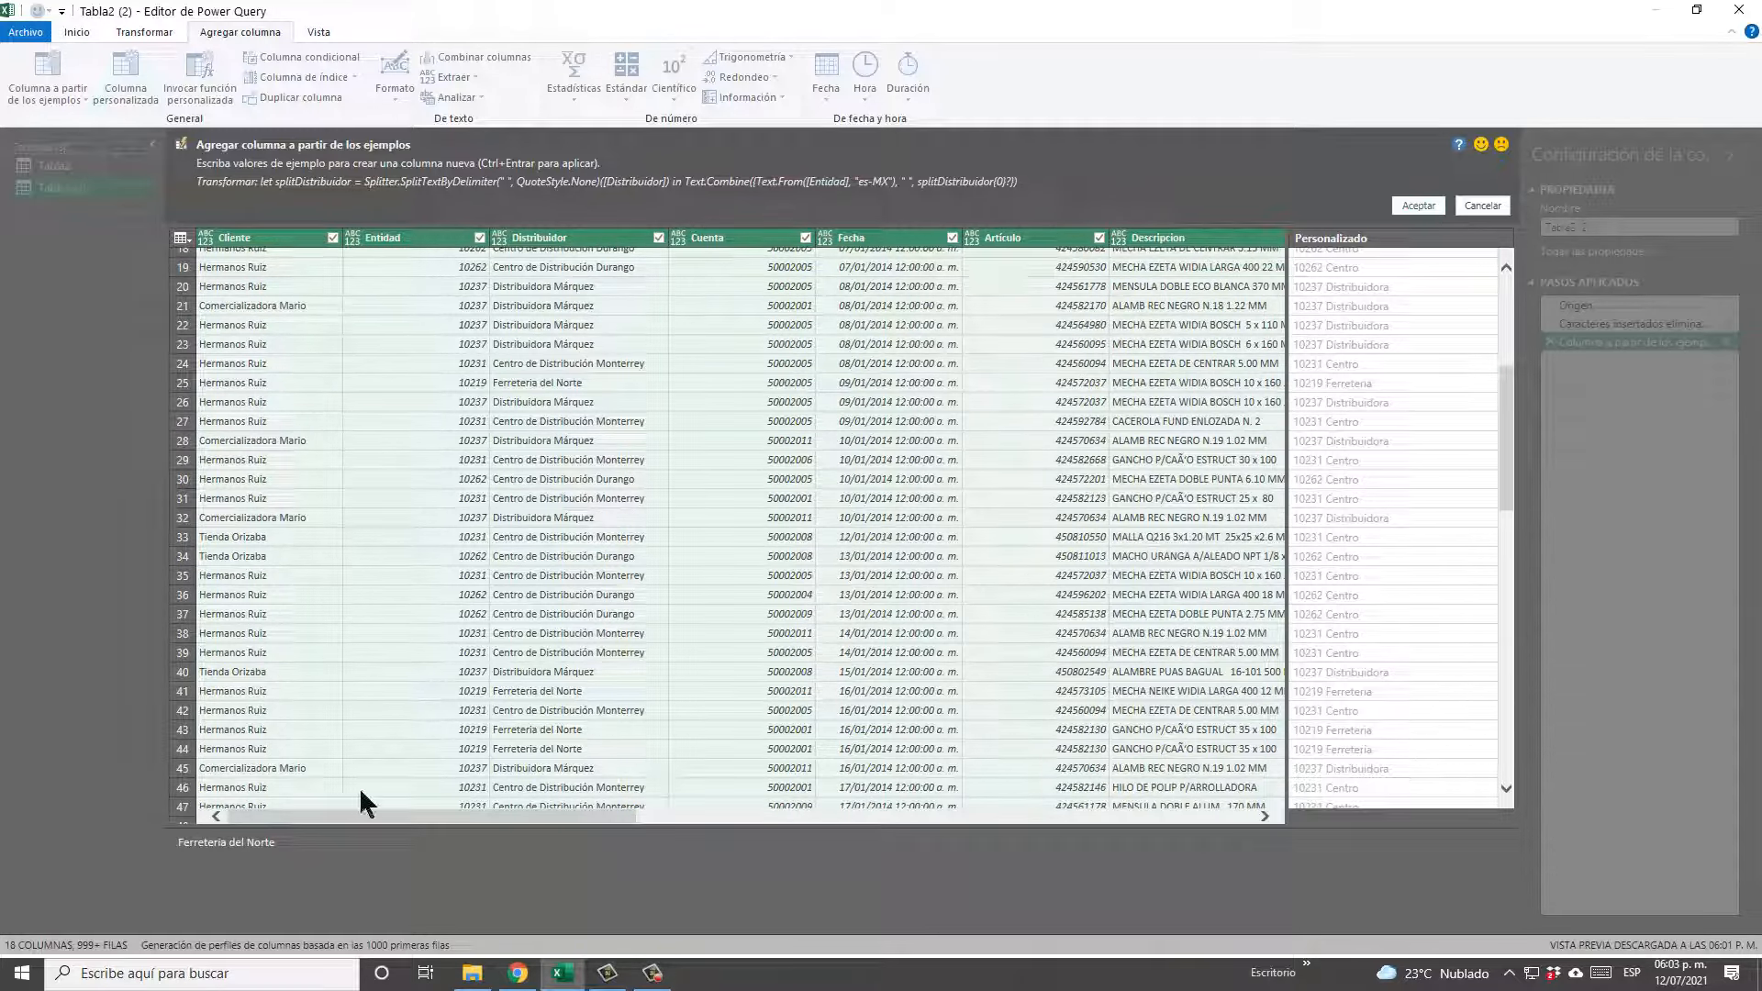
click(560, 769)
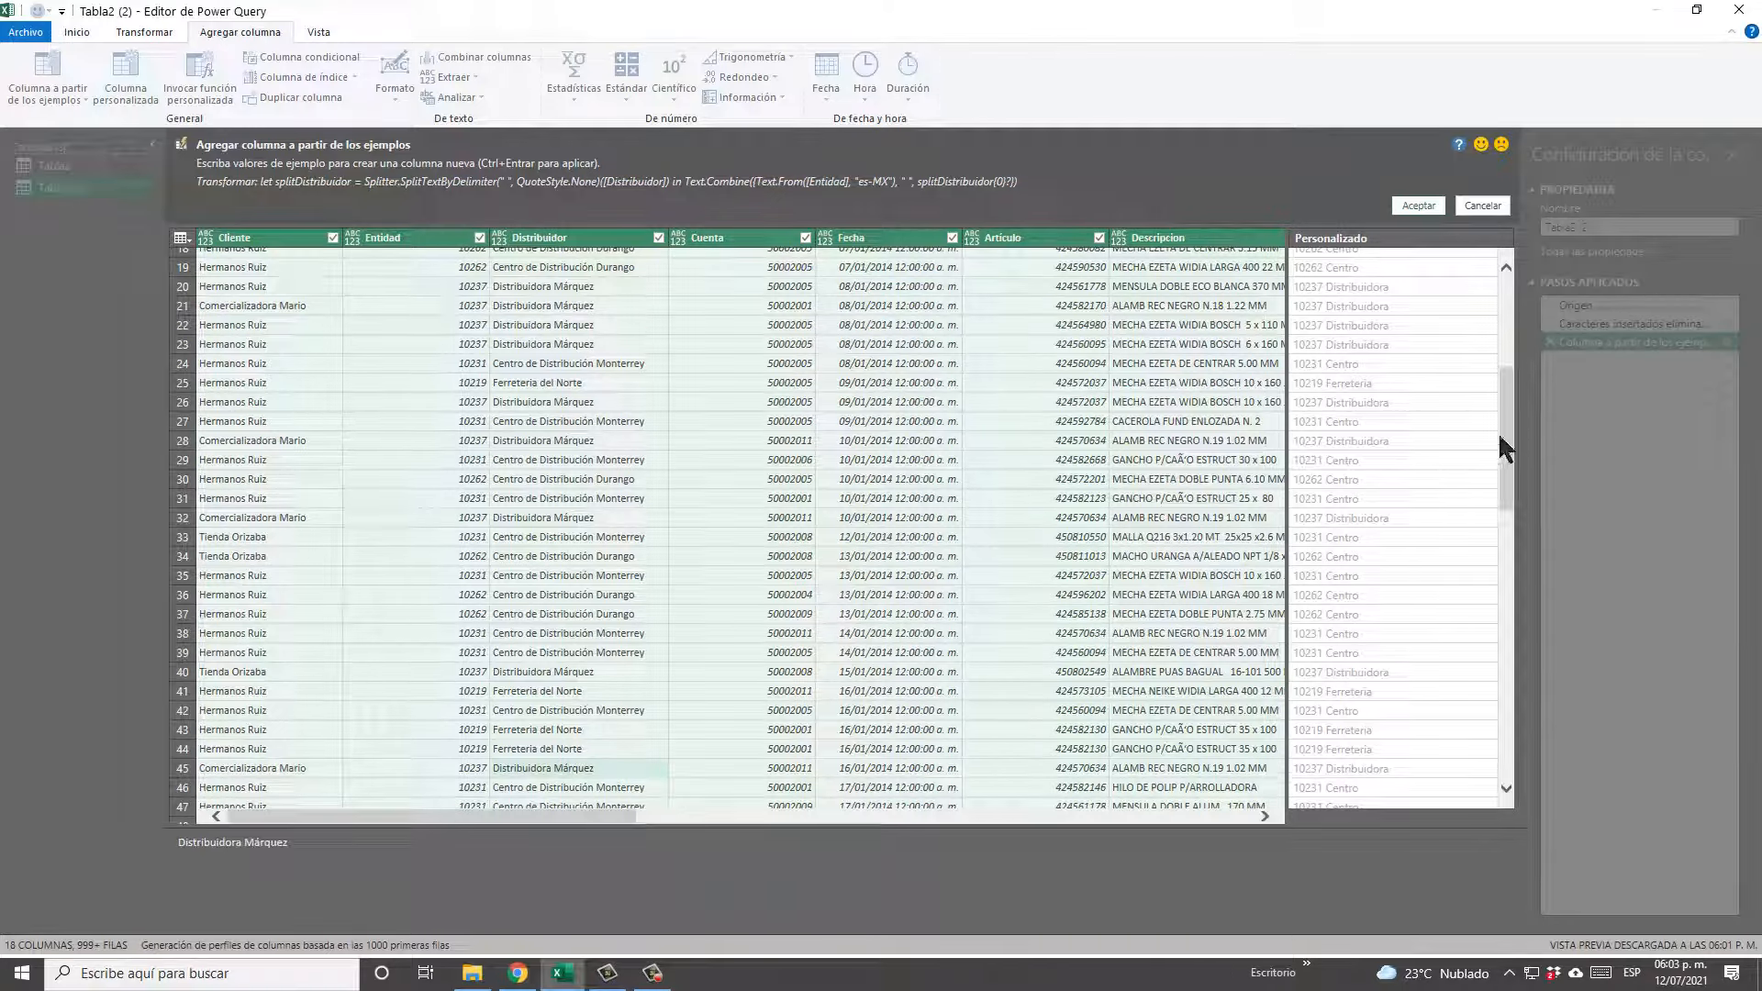
drag(1509, 436, 1512, 289)
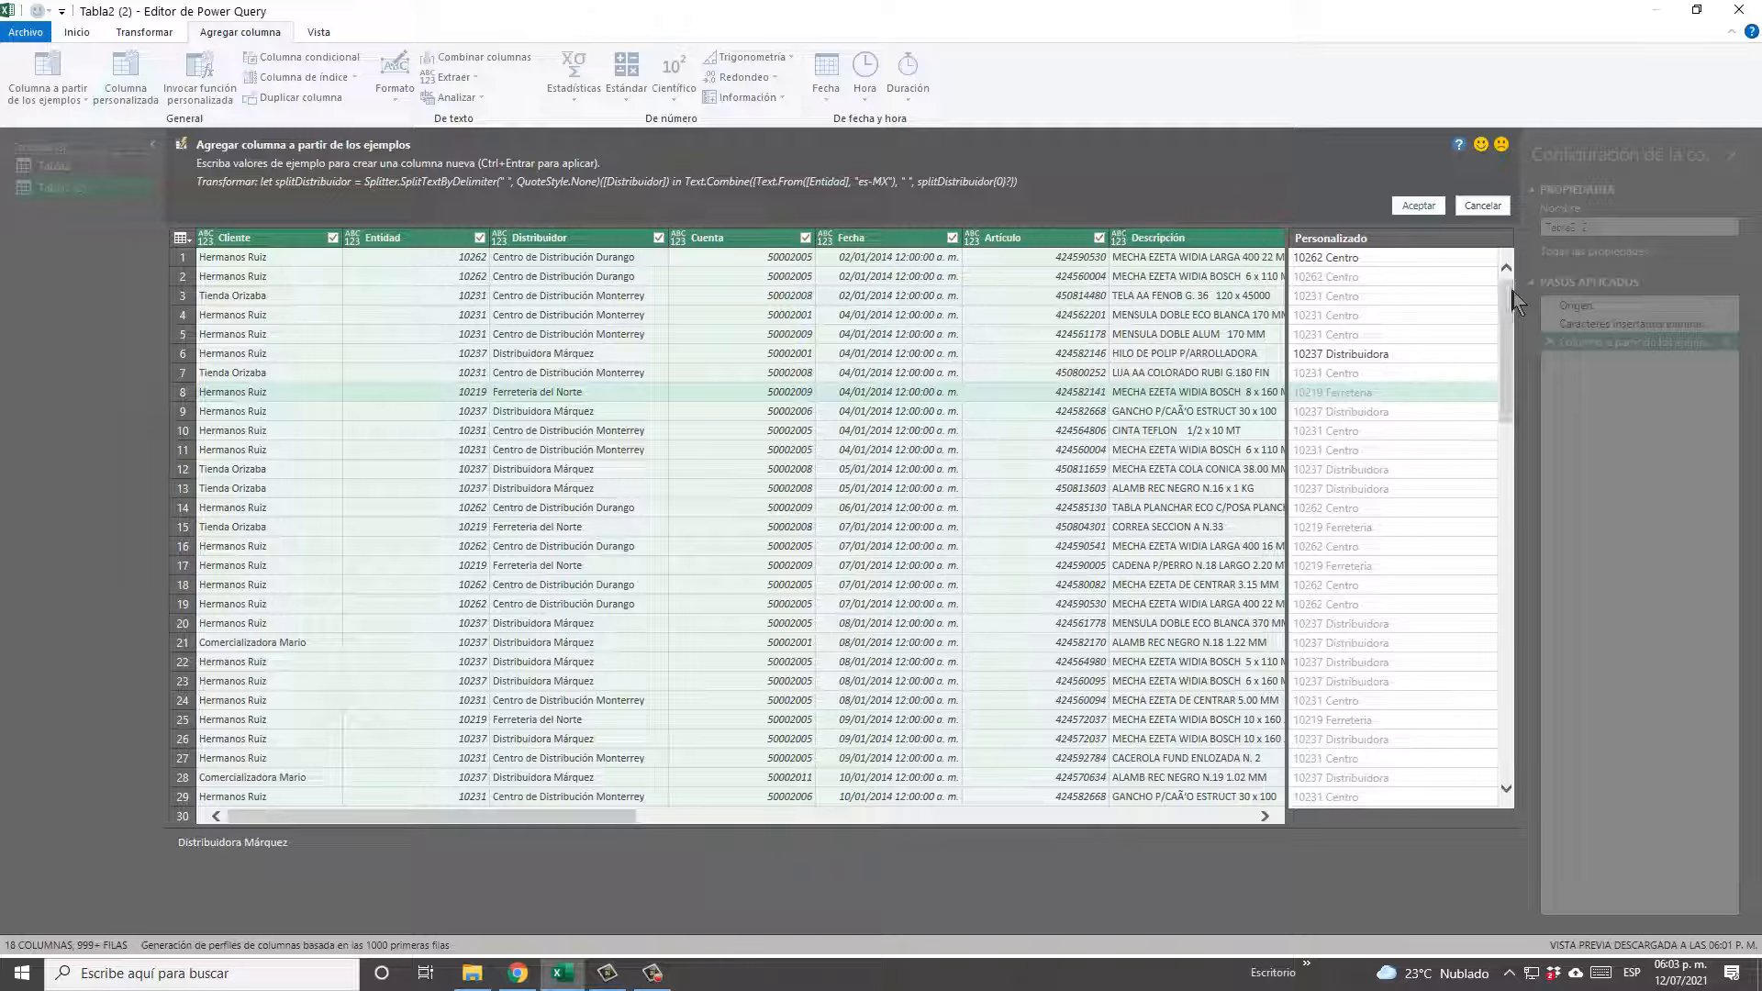
click(1409, 207)
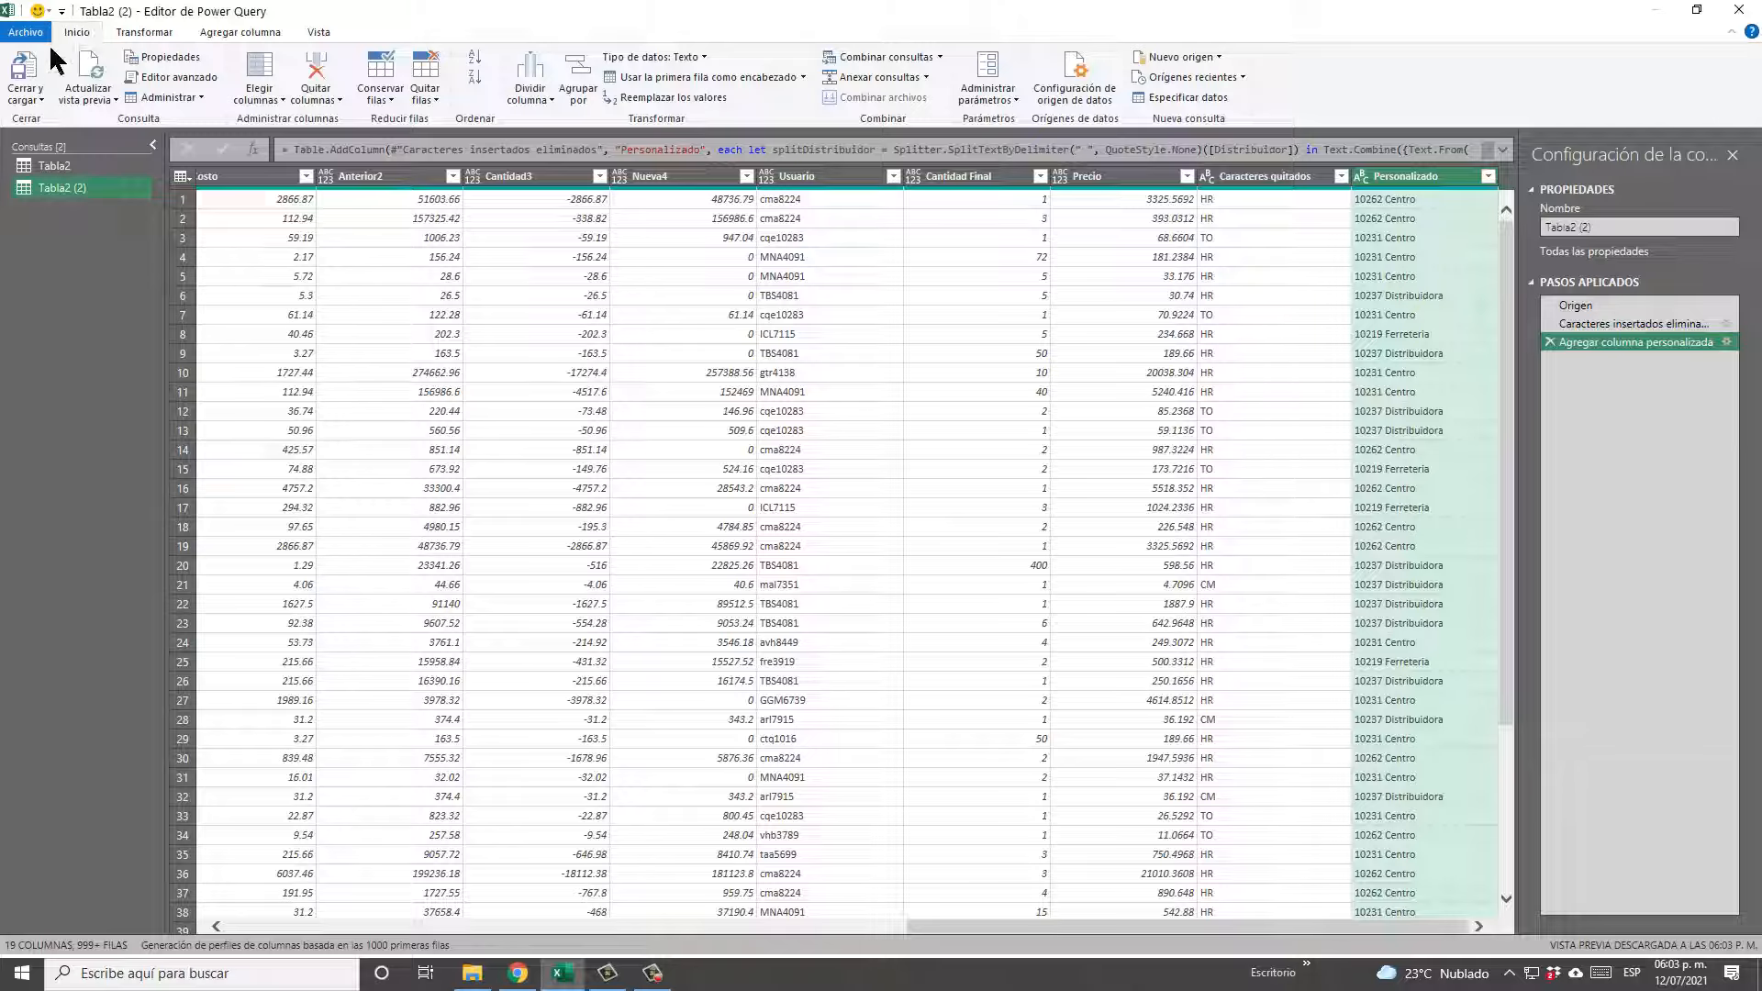
click(25, 68)
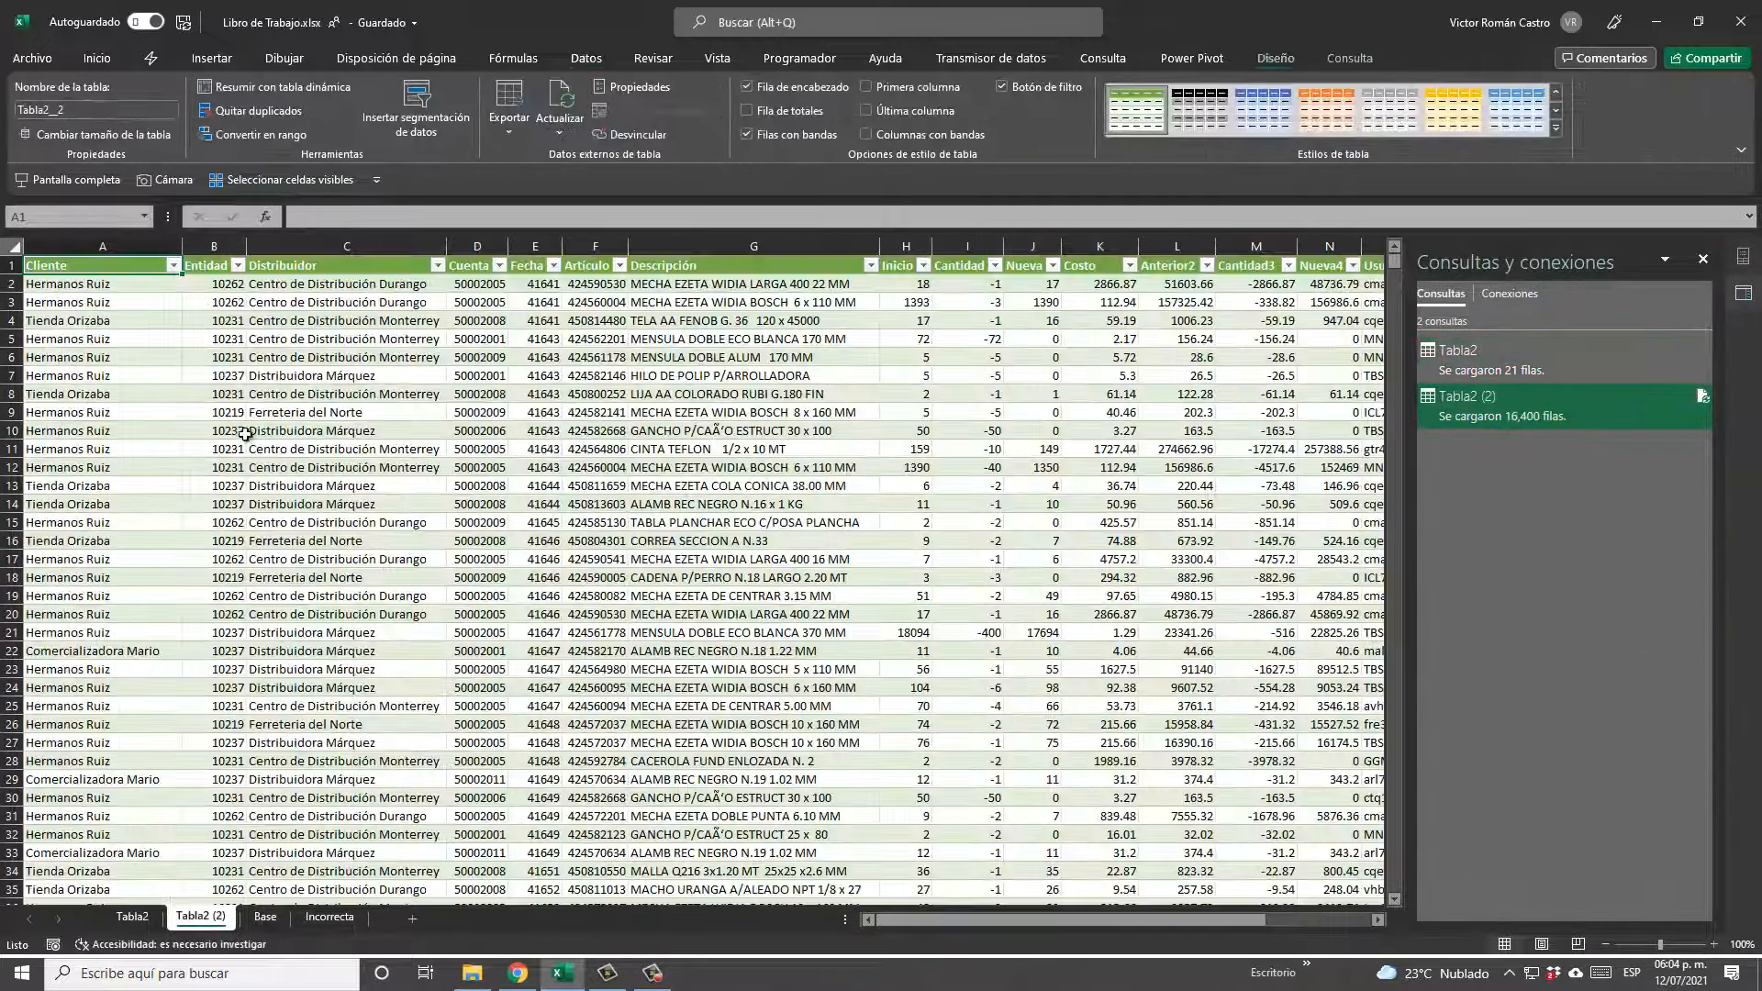
Examine the Personalizado and Caracteres quitados columns of the loaded table from the header to the last row.
click(243, 432)
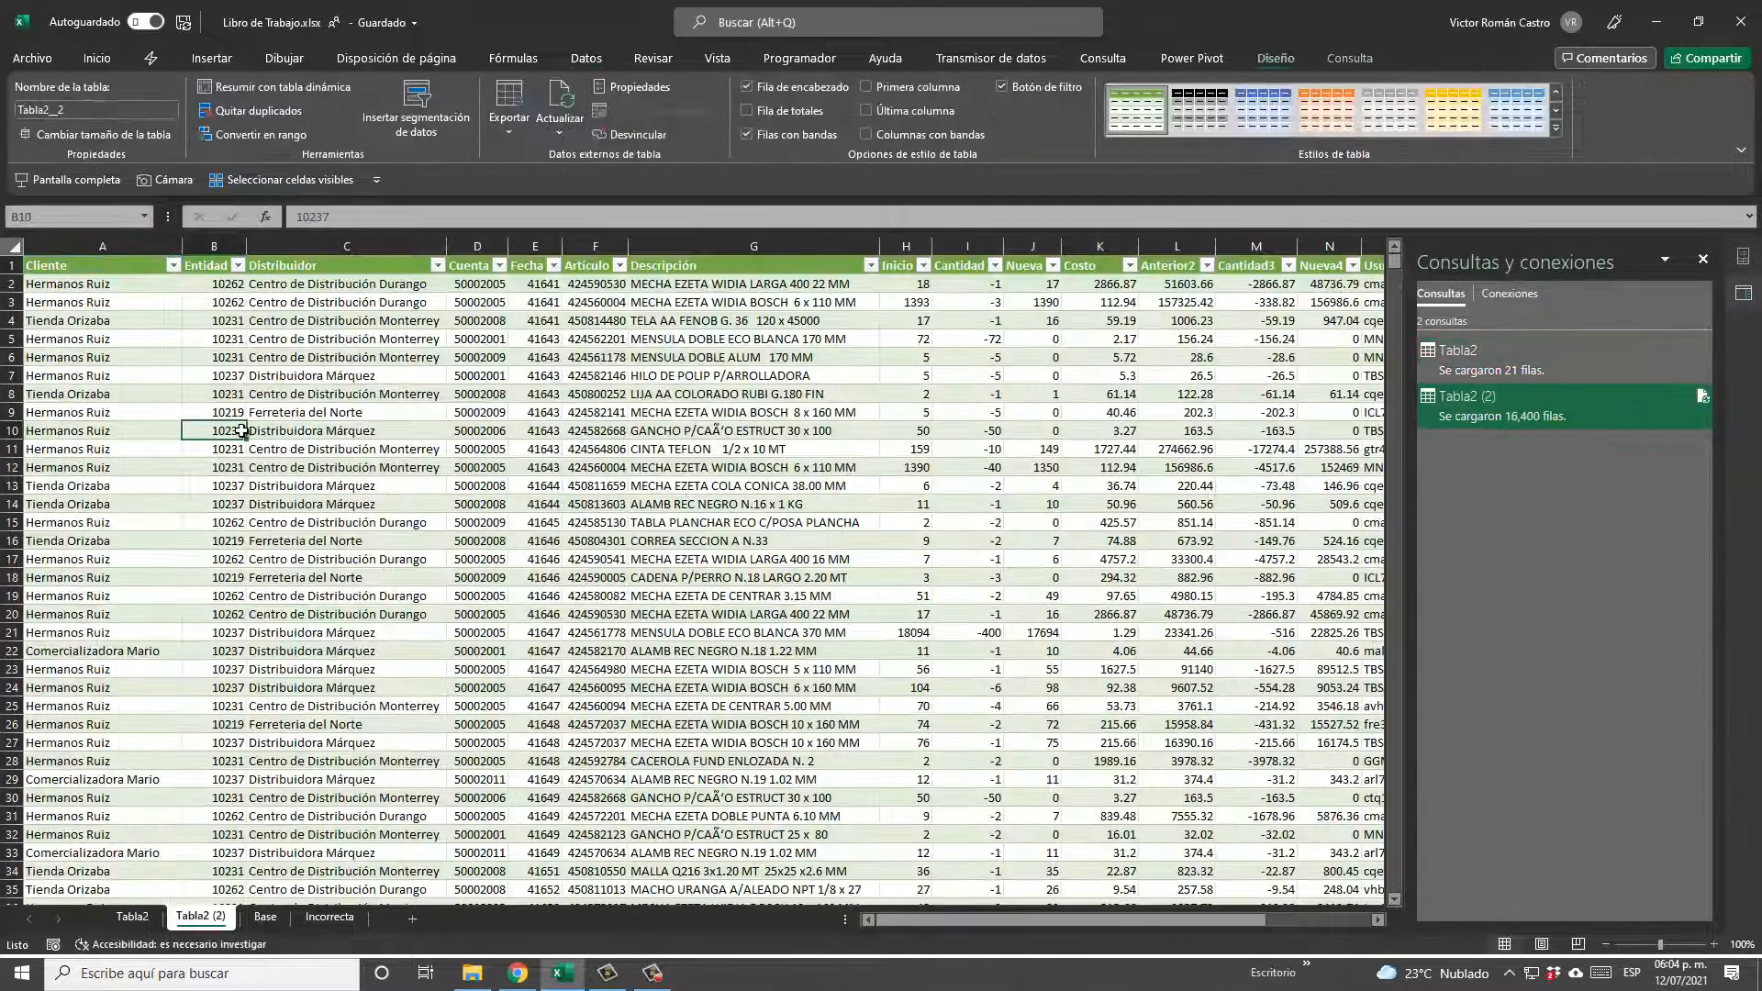
key(ctrl+Up)
key(ctrl+Right)
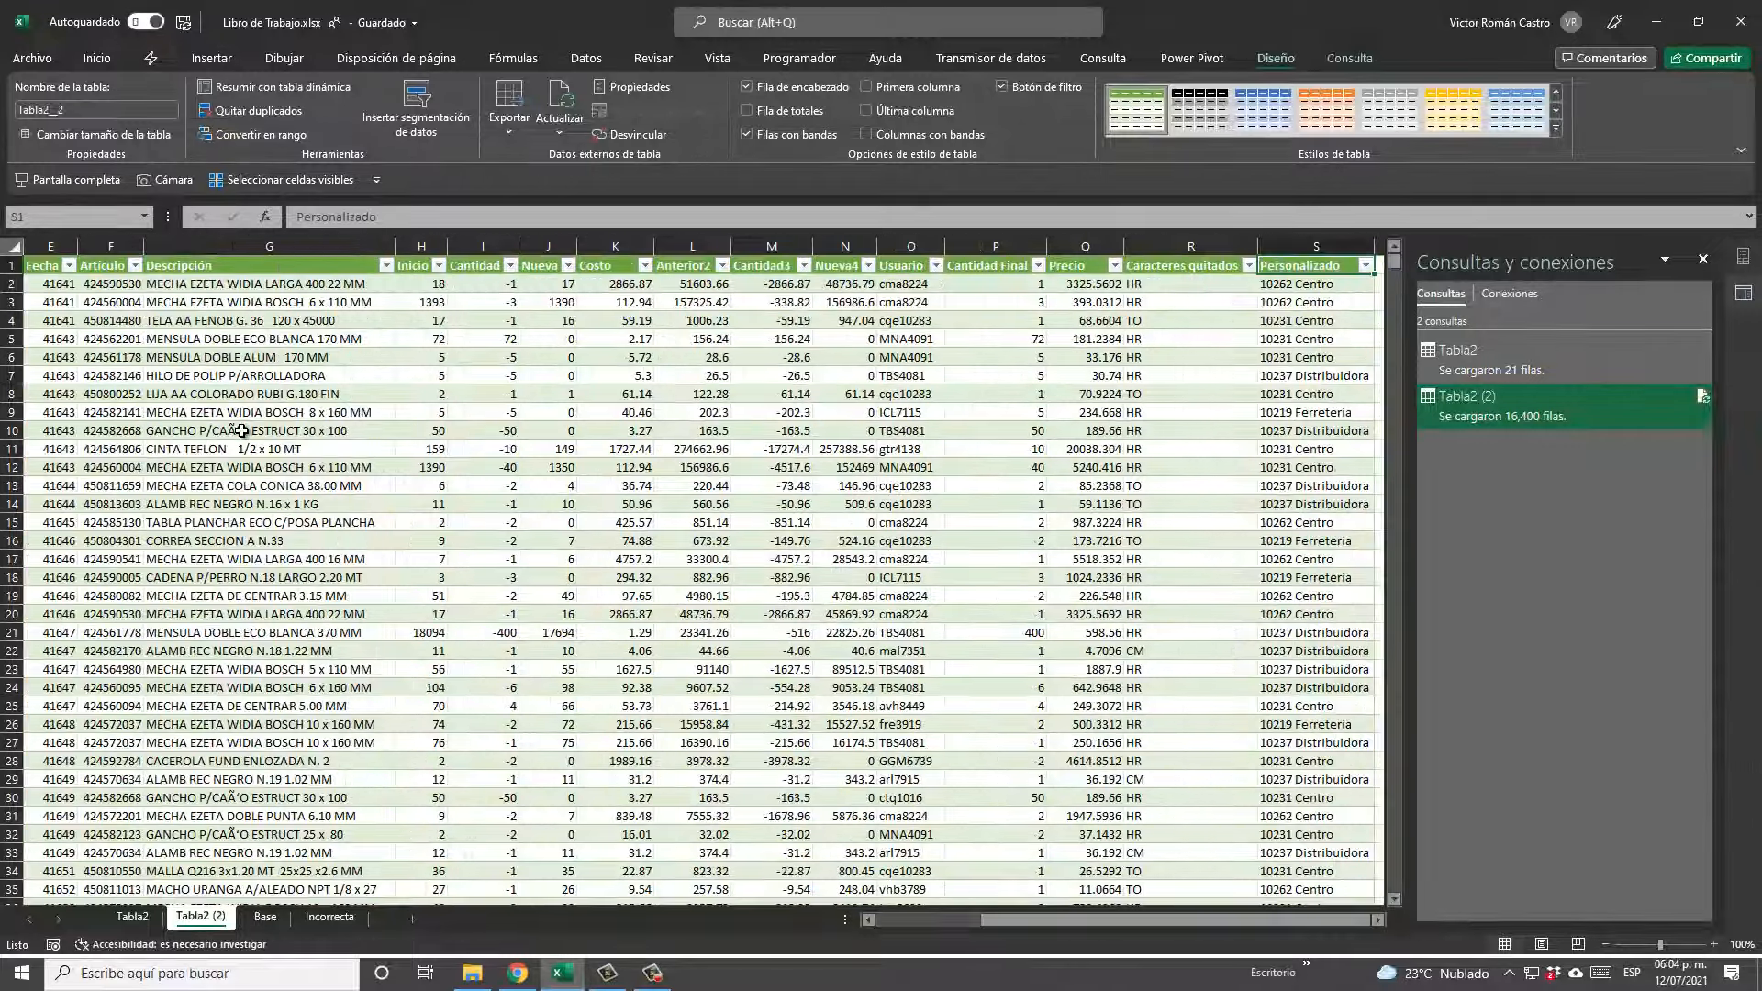
key(Down)
key(Right)
key(Left)
key(Down)
key(Down)
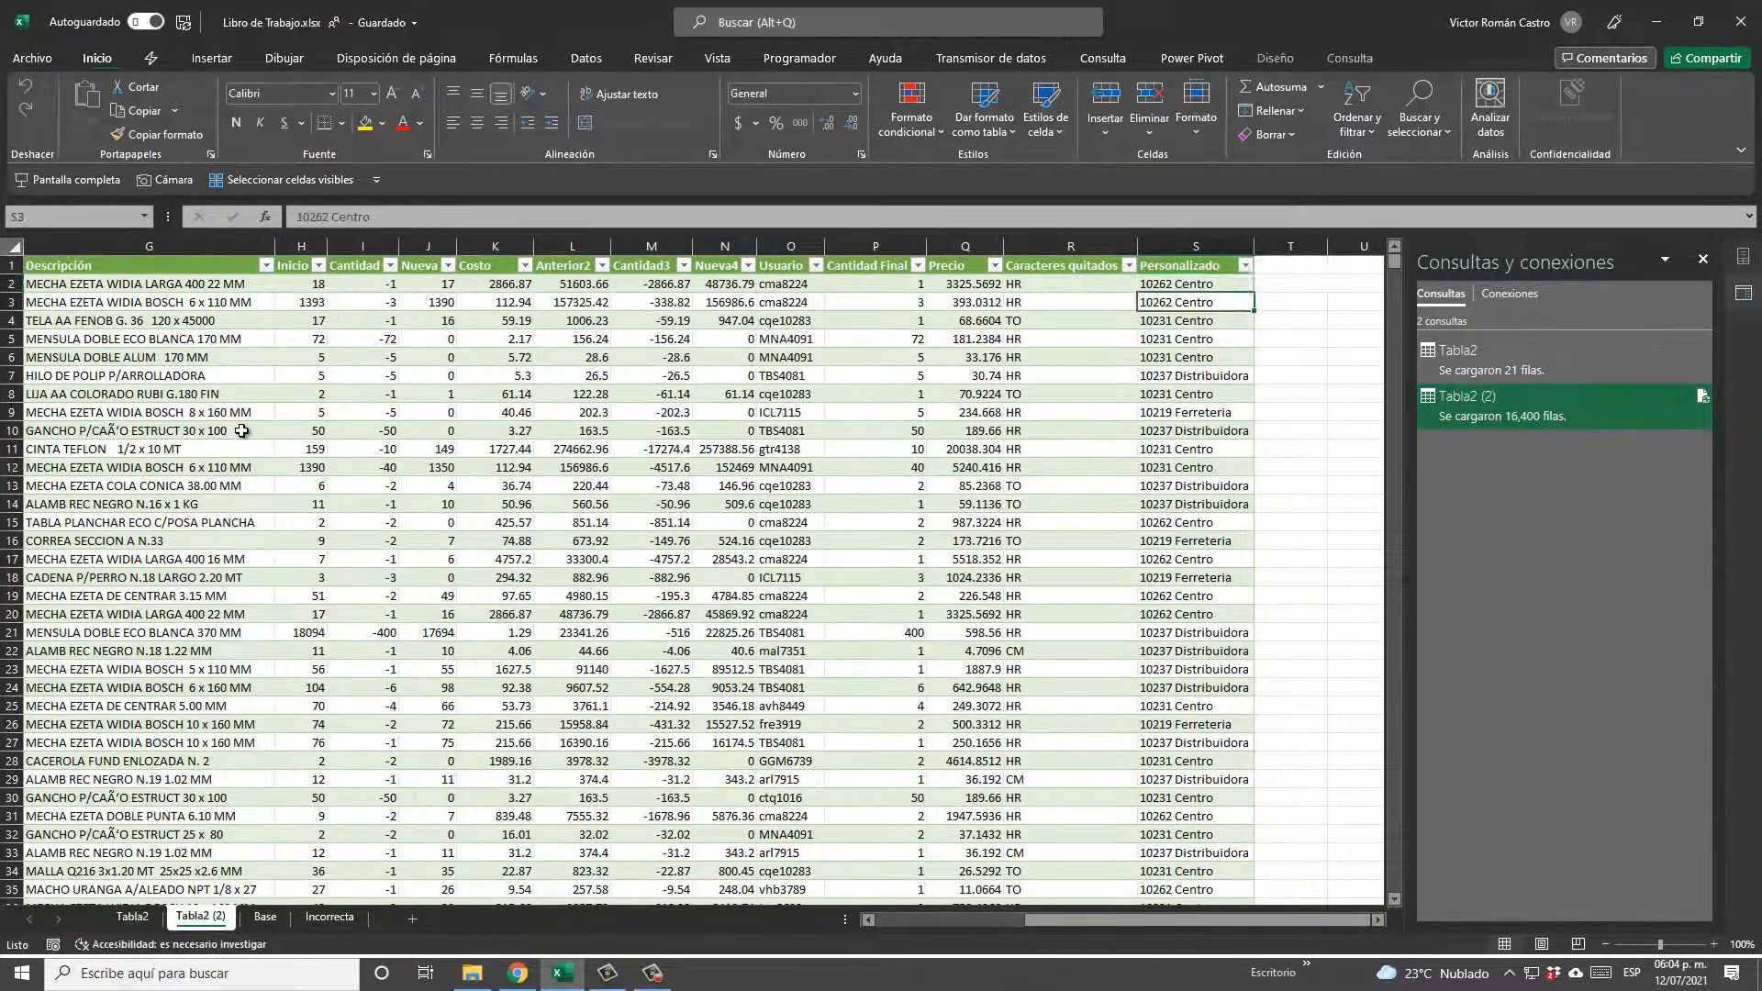
key(ctrl+Down)
key(ctrl+shift+Up)
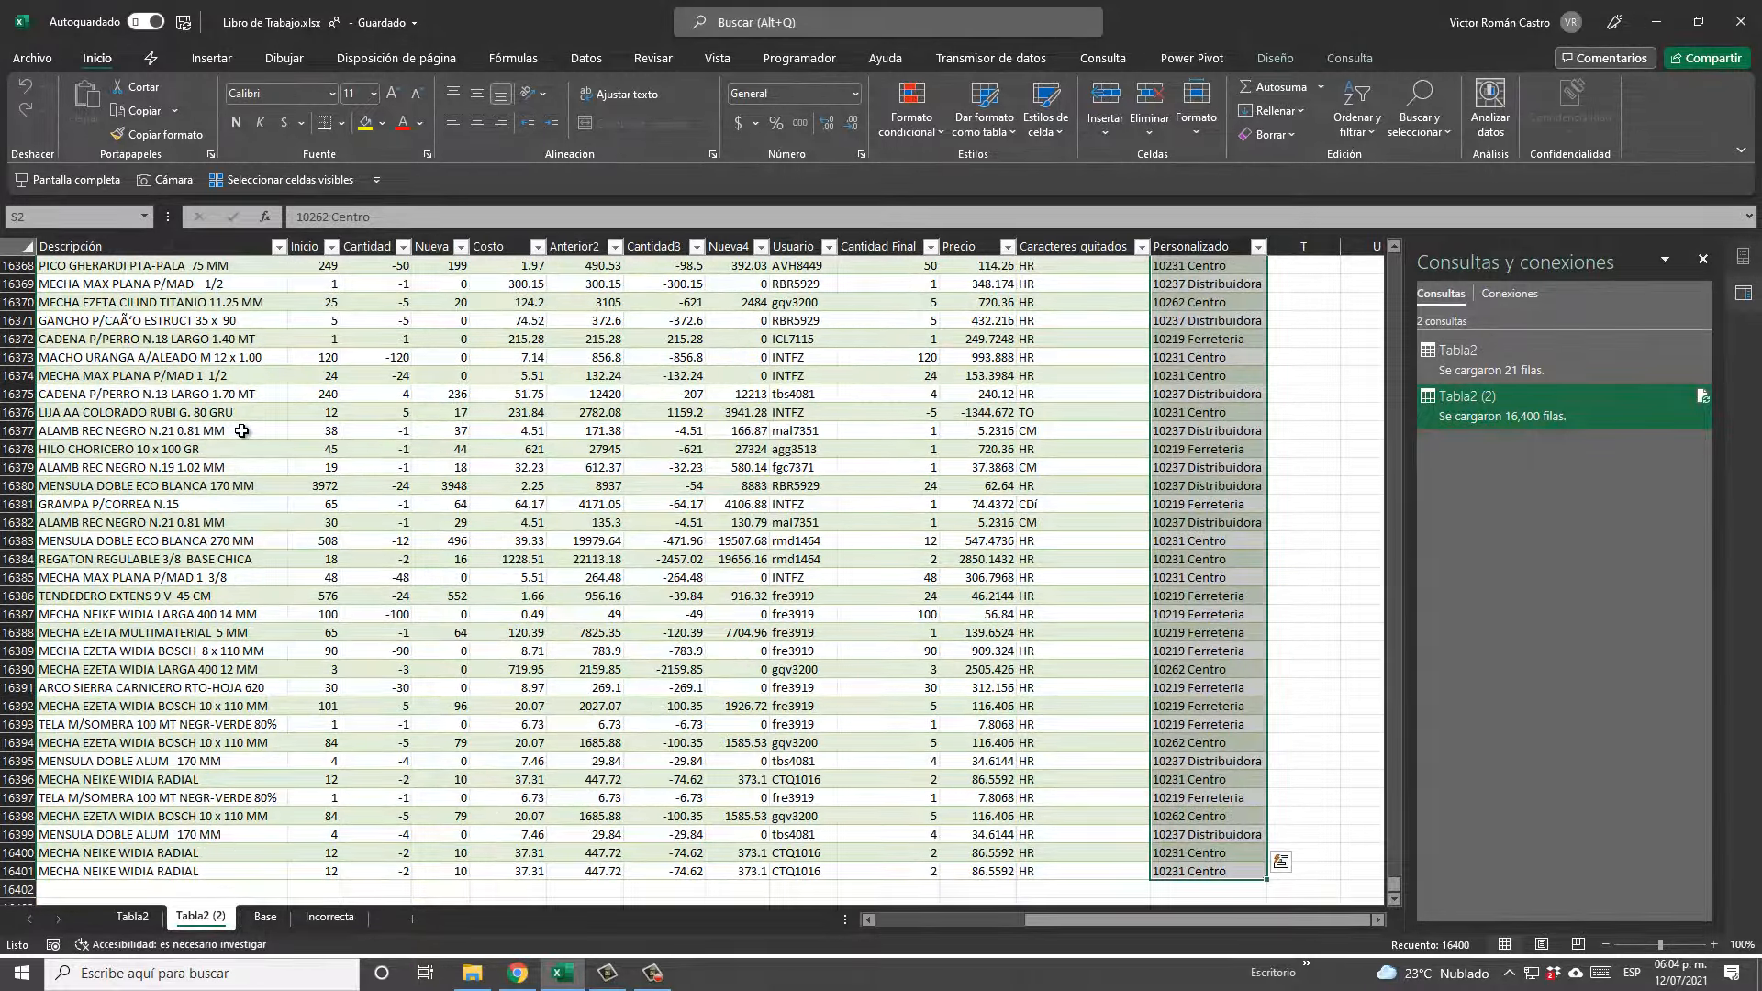
key(ctrl+Up)
key(Down)
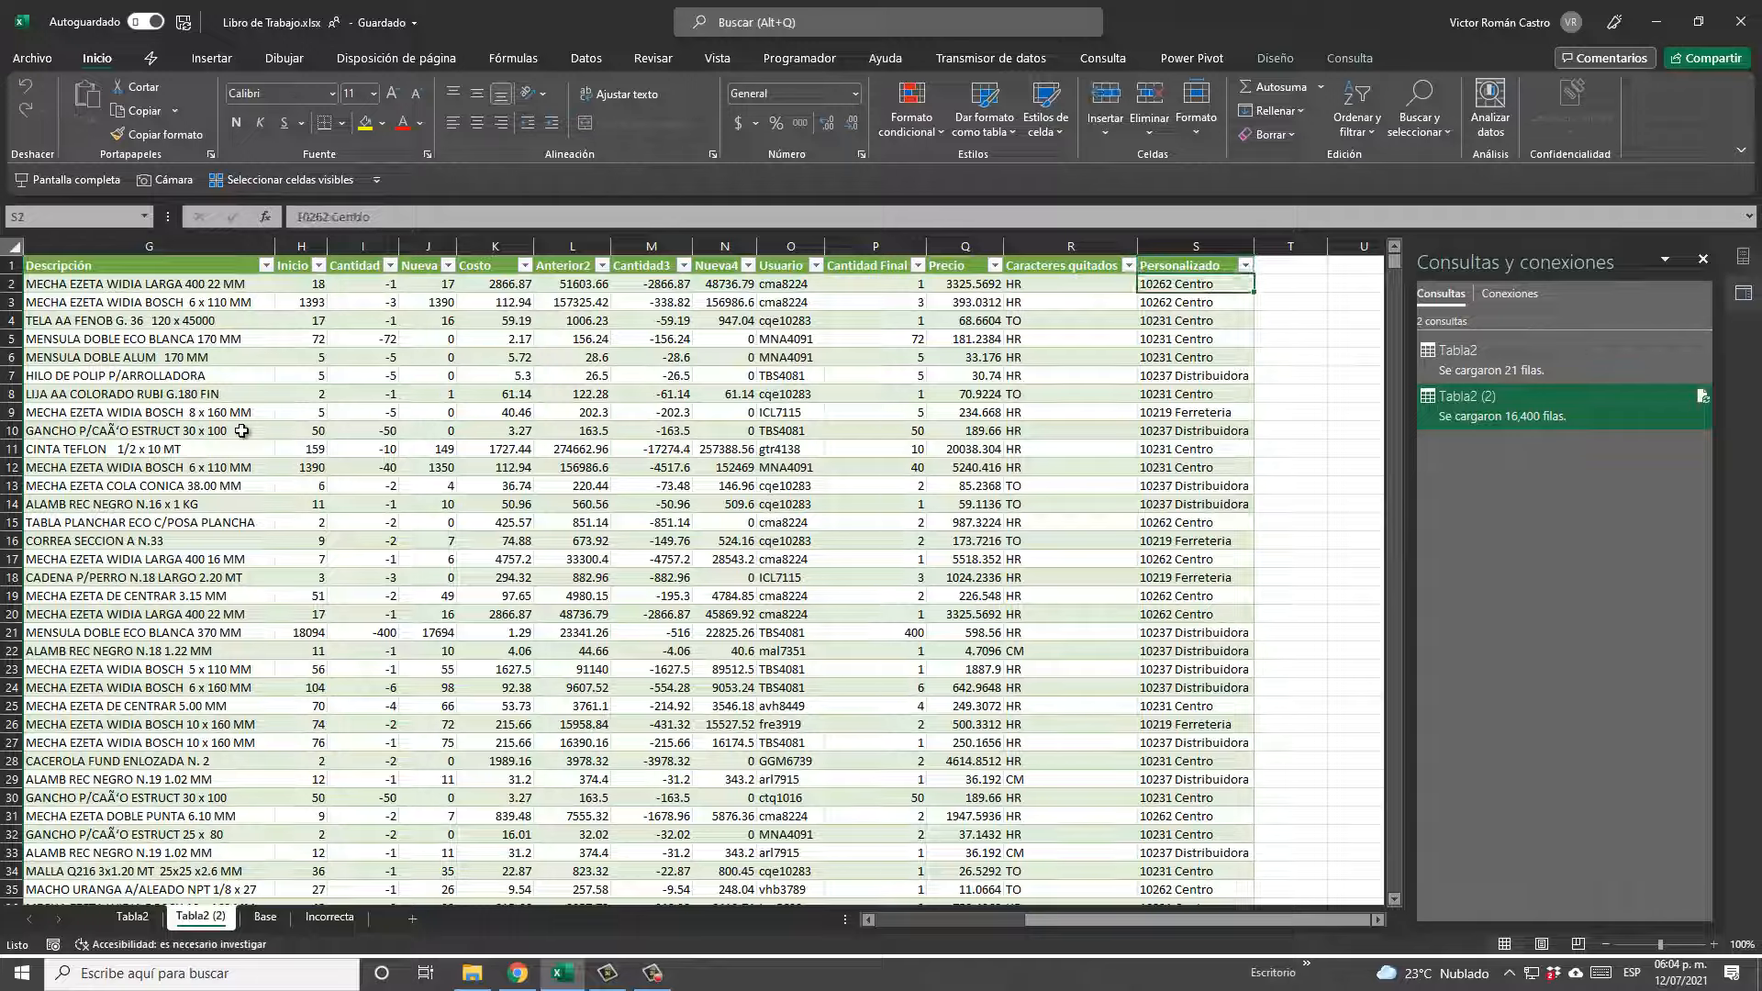
key(Left)
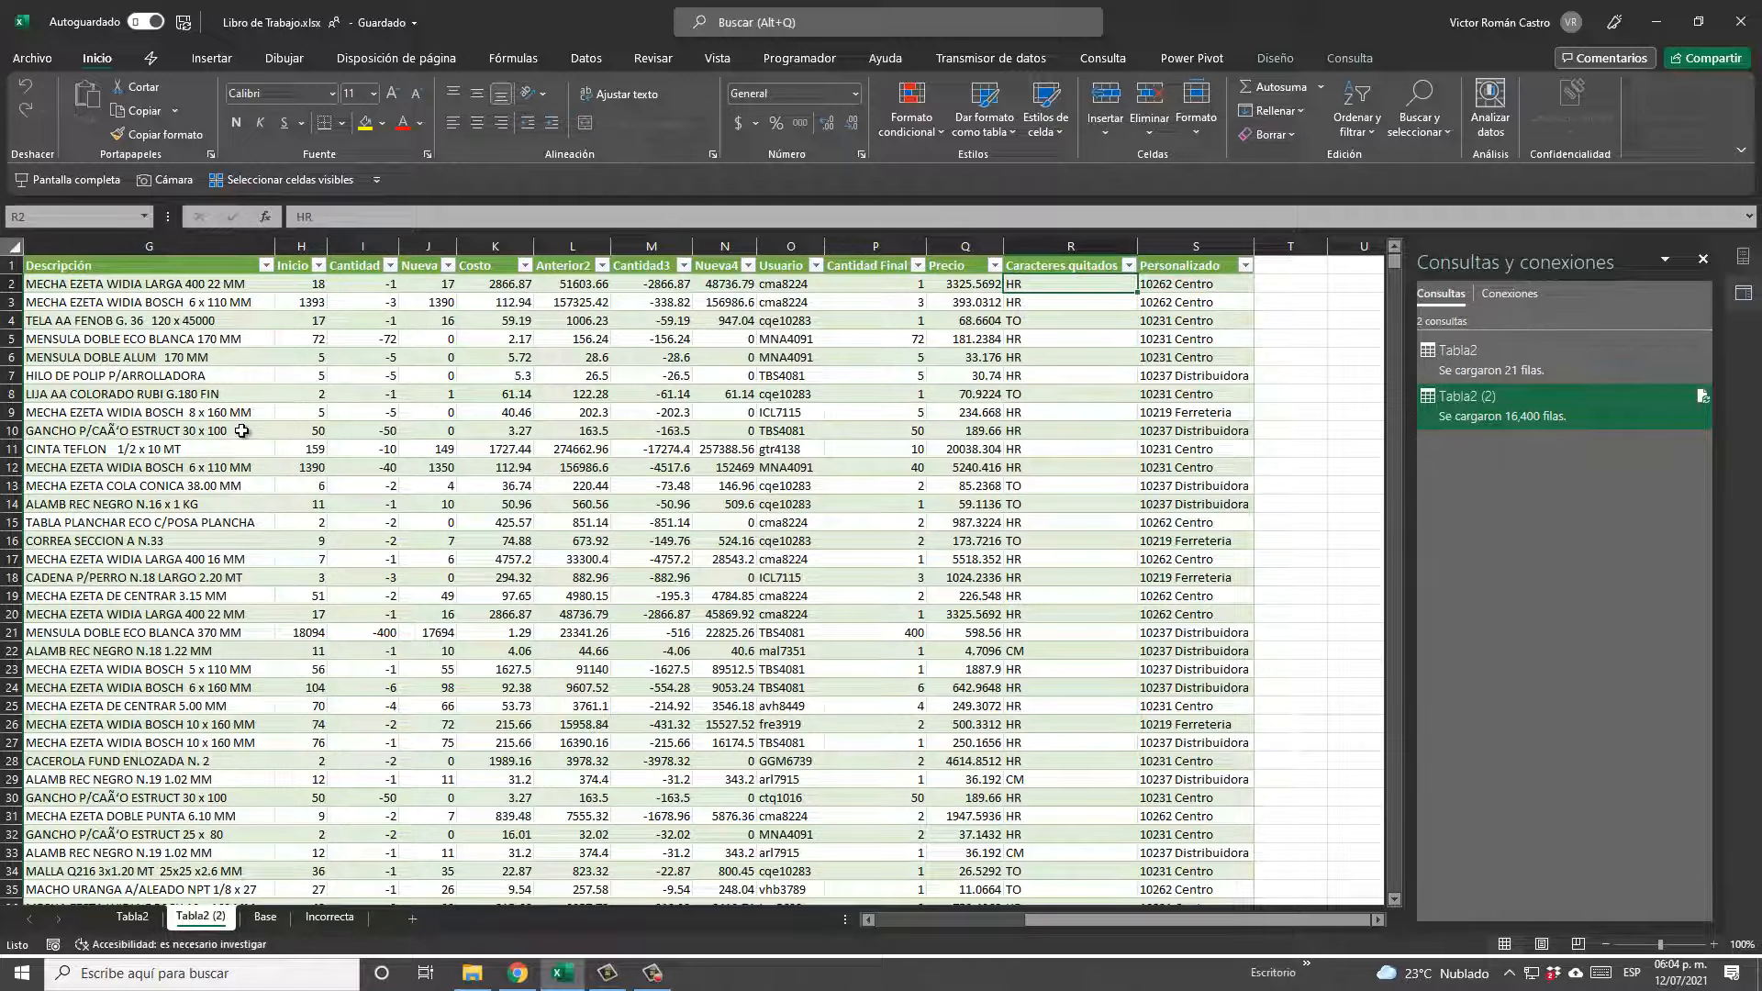
key(ctrl+Down)
key(ctrl+Up)
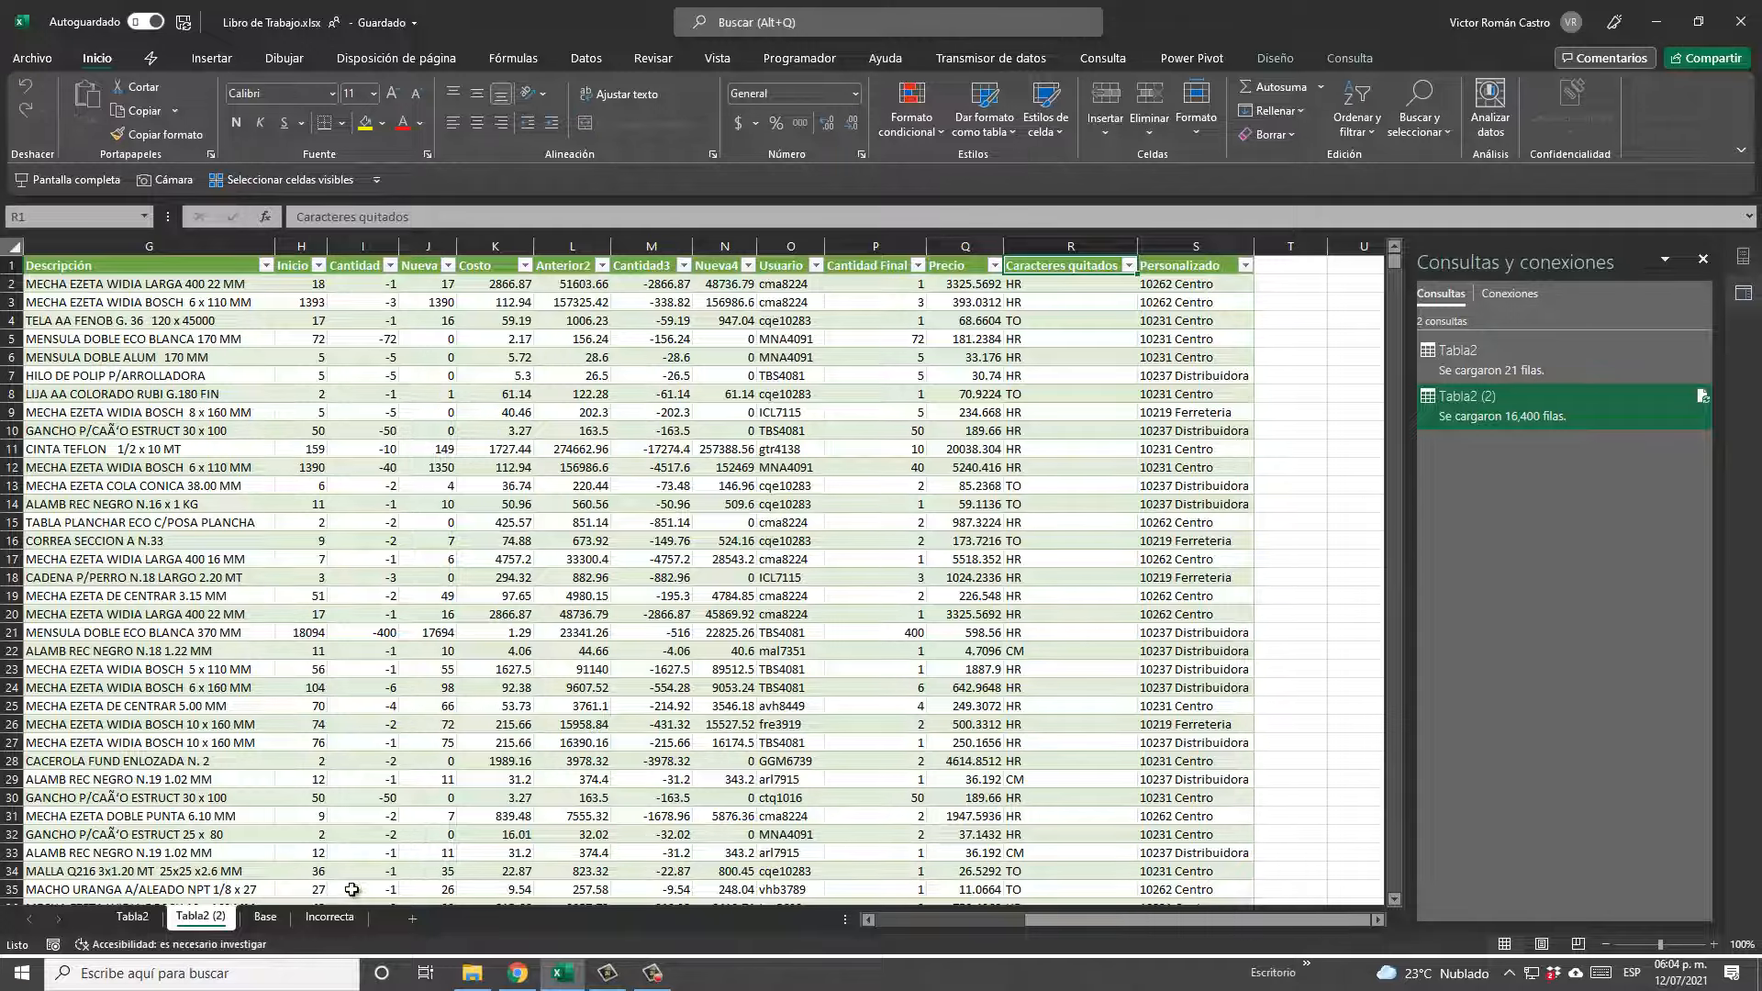
On the Base sheet, copy all the table's data rows and paste them directly below its last row.
click(256, 926)
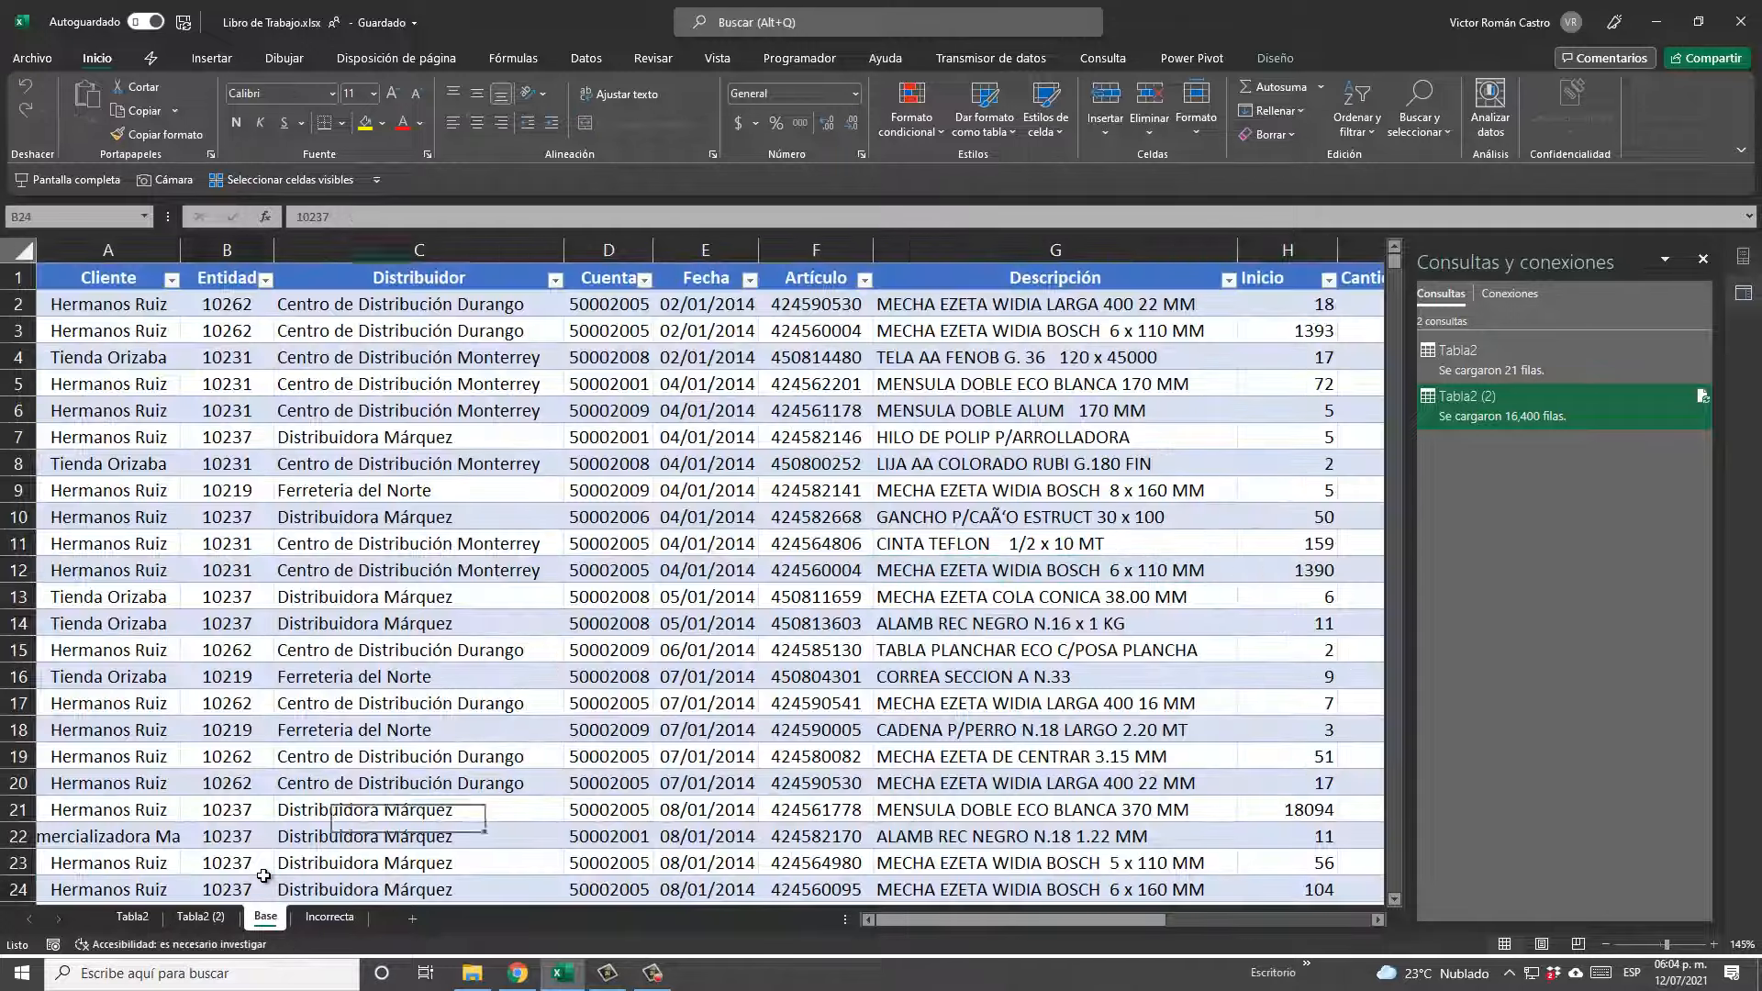
key(ctrl+Up)
key(Left)
key(Down)
key(ctrl+shift+Right)
key(ctrl+shift+Down)
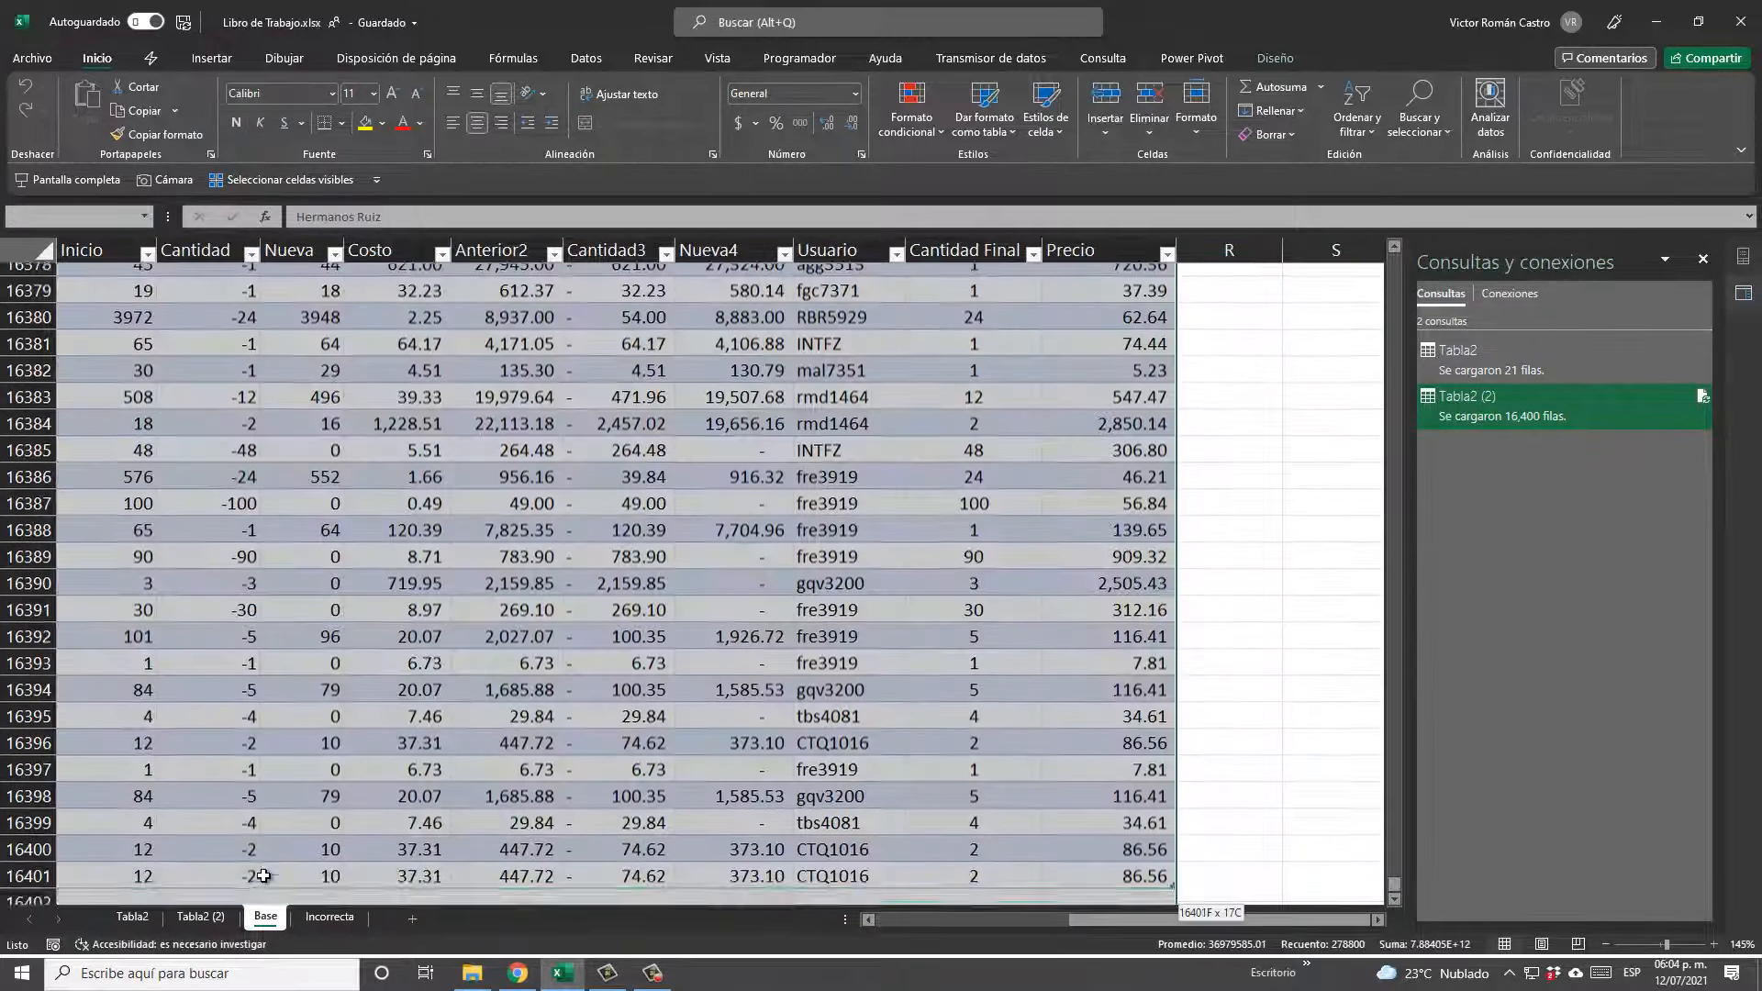
key(ctrl+c)
key(Left)
key(ctrl+Down)
key(Down)
key(ctrl+v)
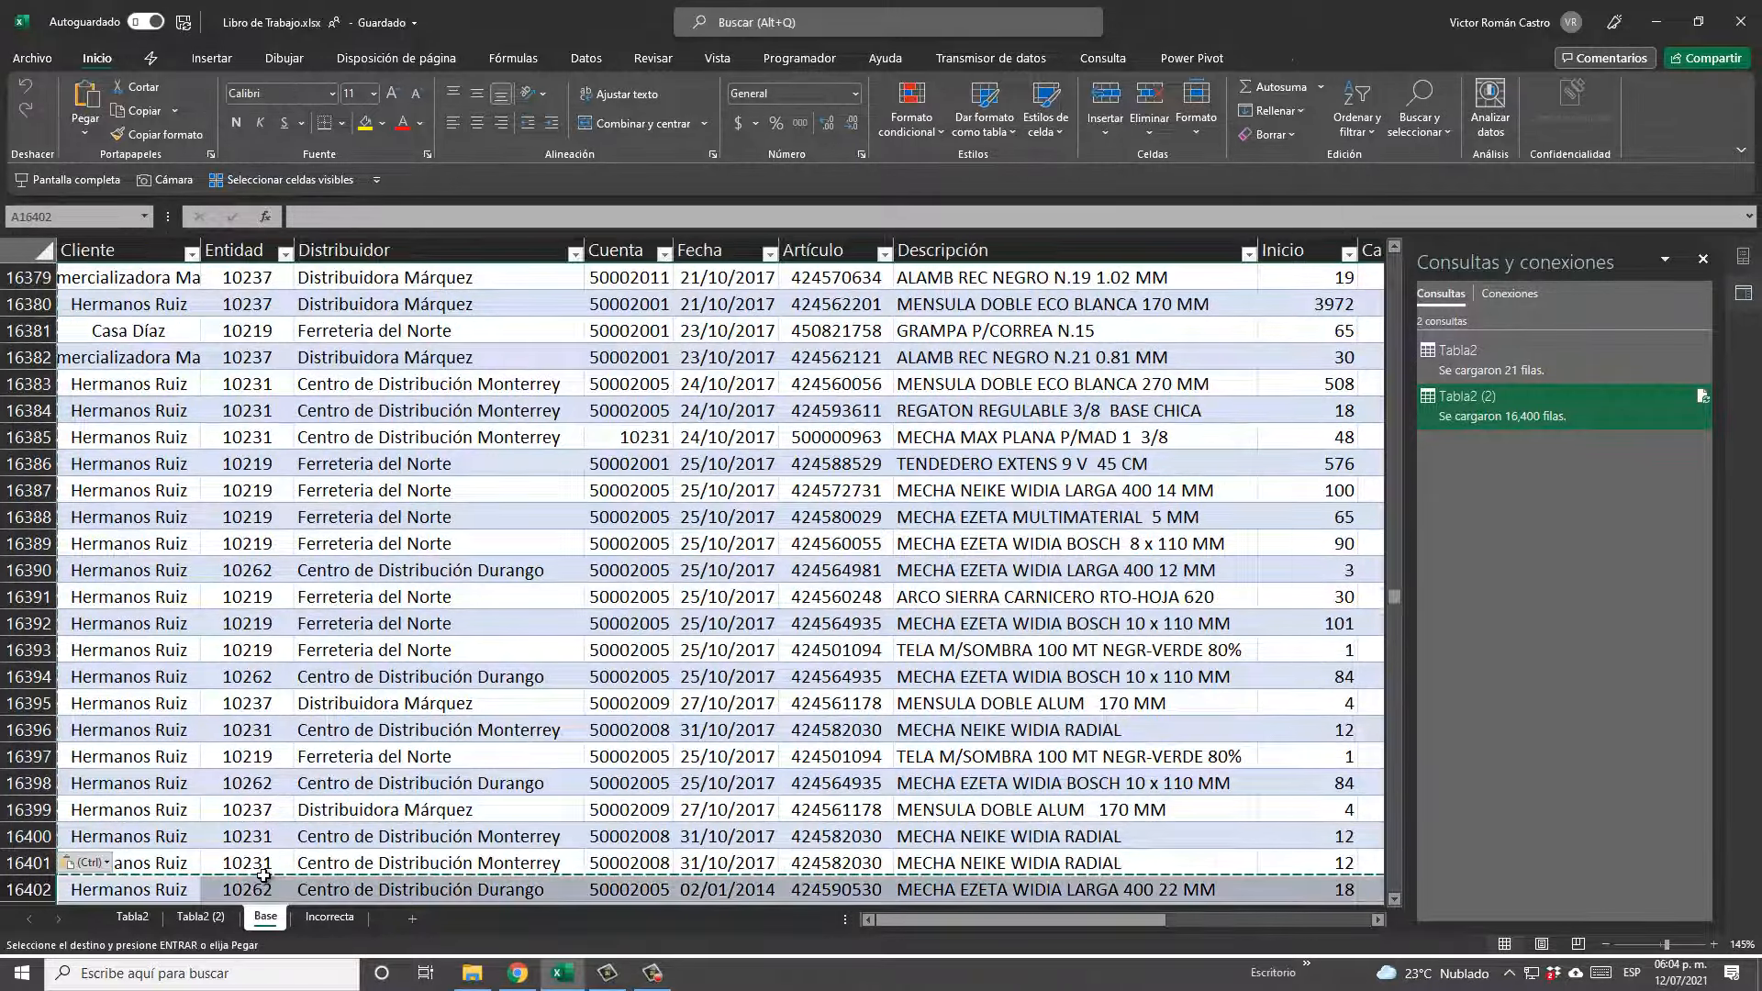
Examine how far the Base table extends, checking its last row and its header row.
key(ctrl+Down)
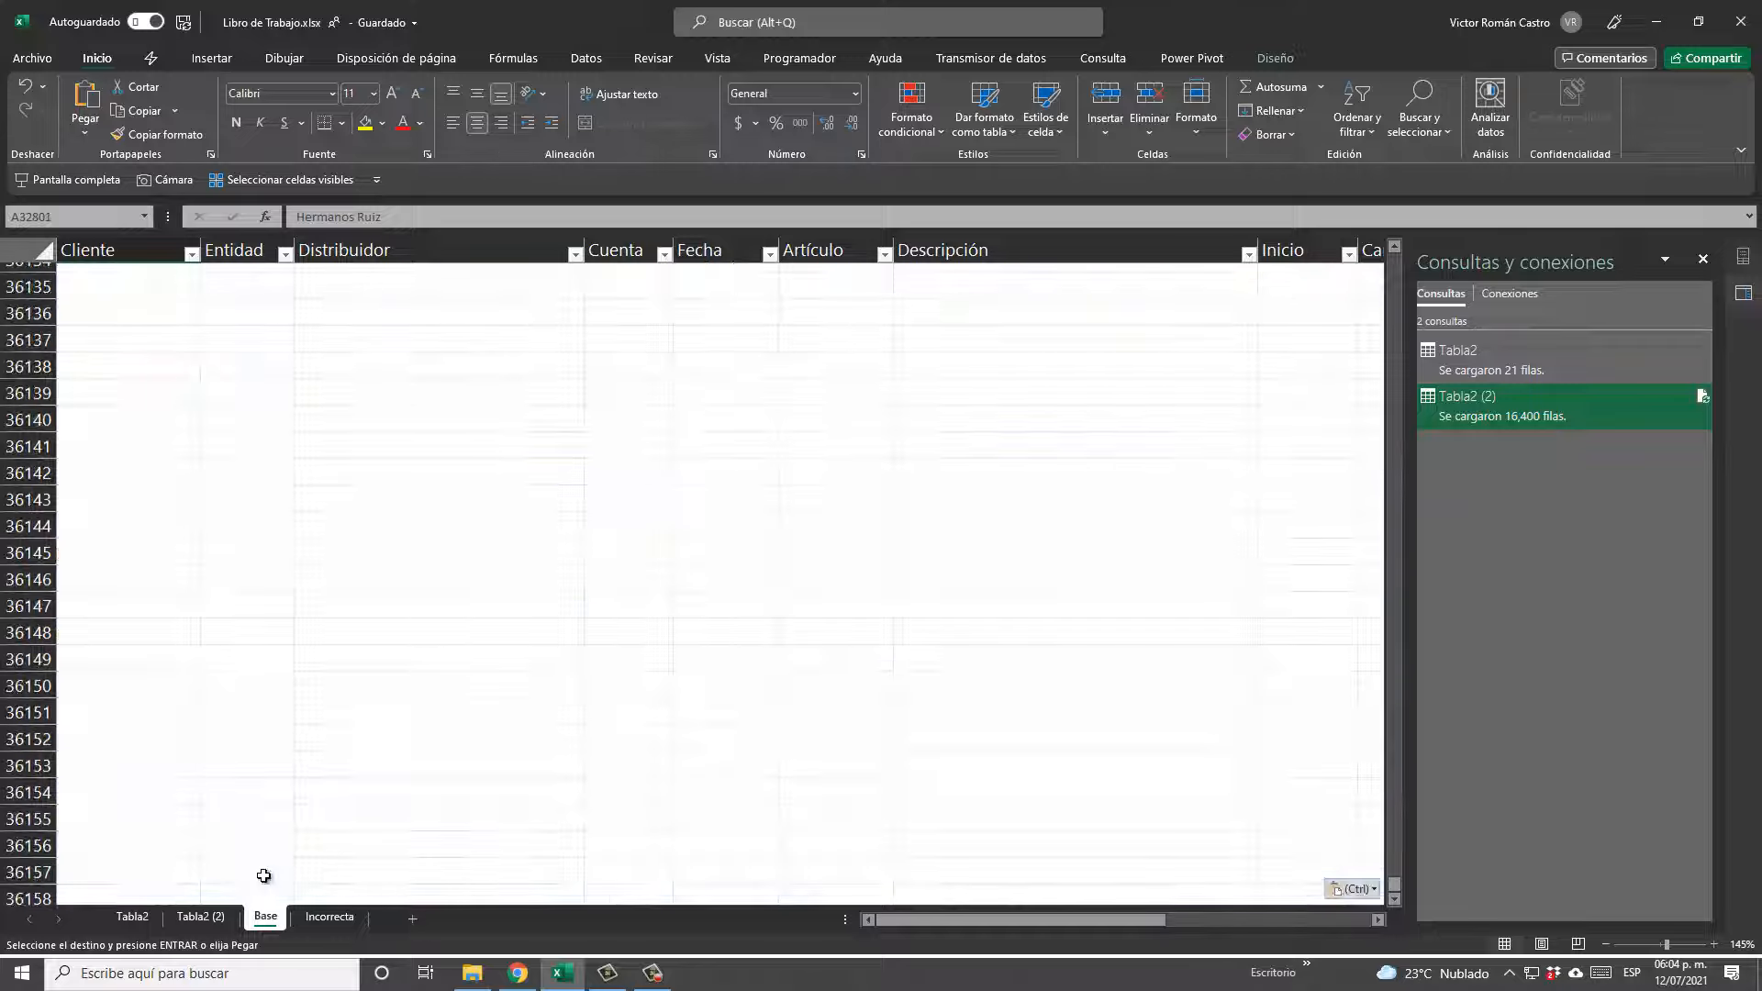
key(ctrl)
key(Up)
key(Escape)
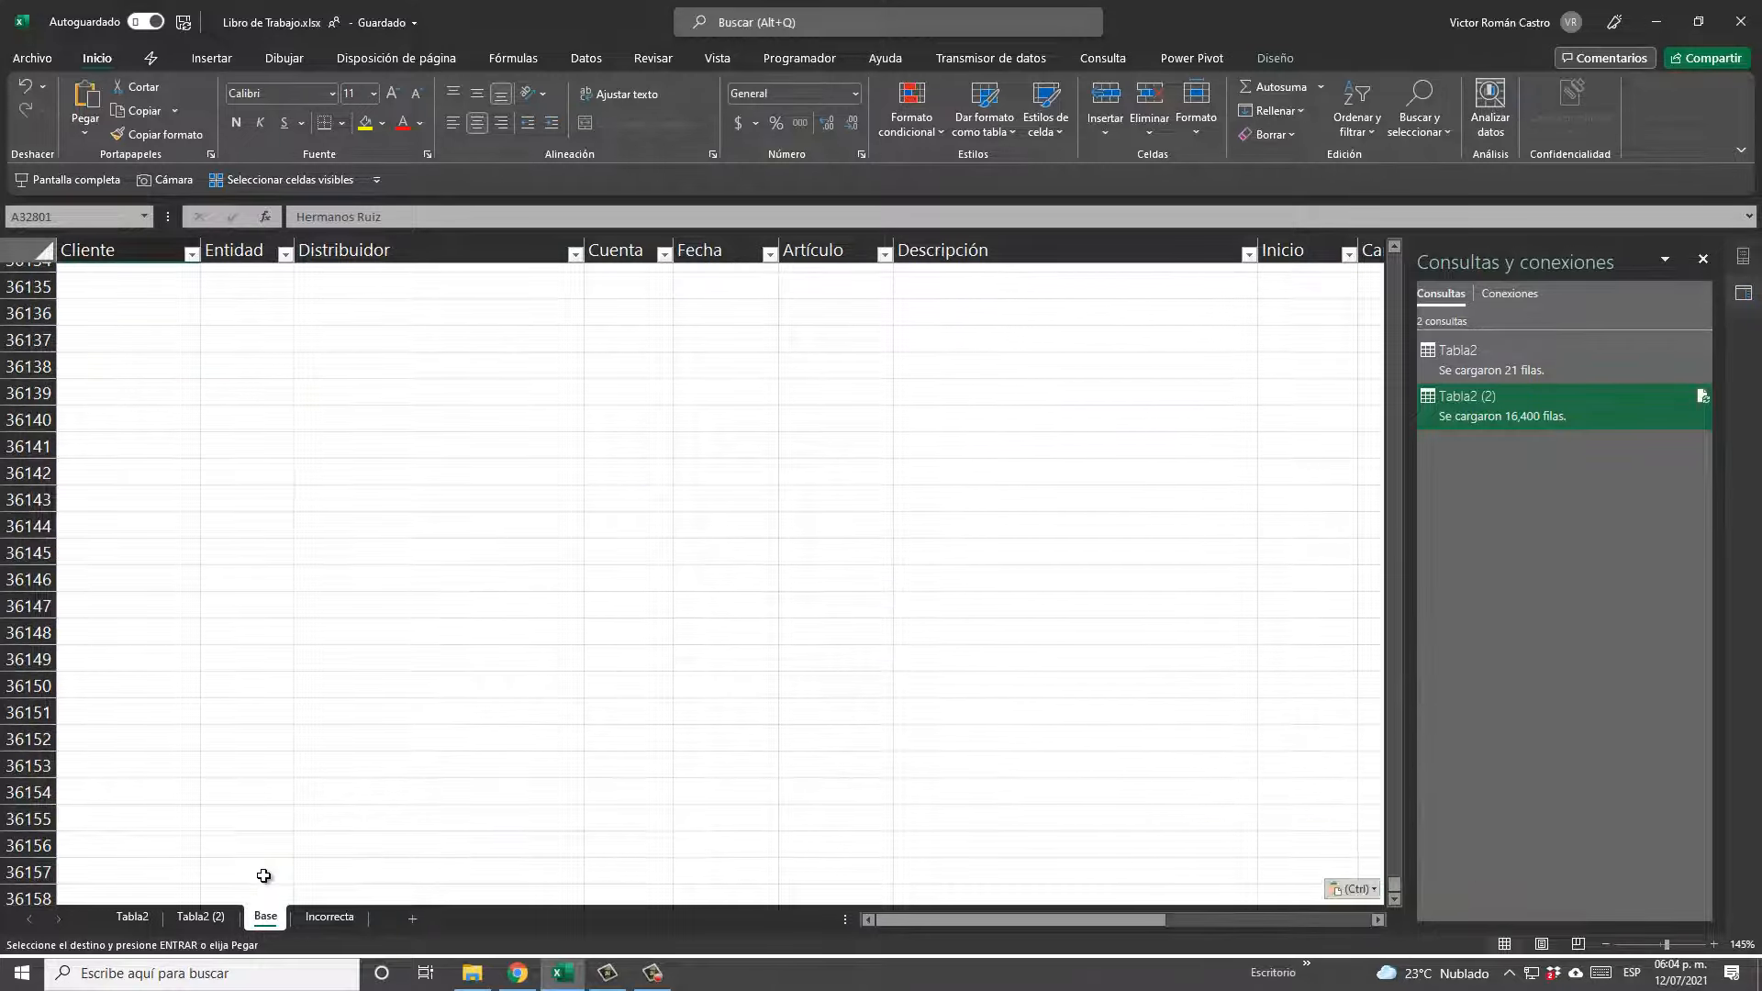
key(ctrl+Up)
click(264, 876)
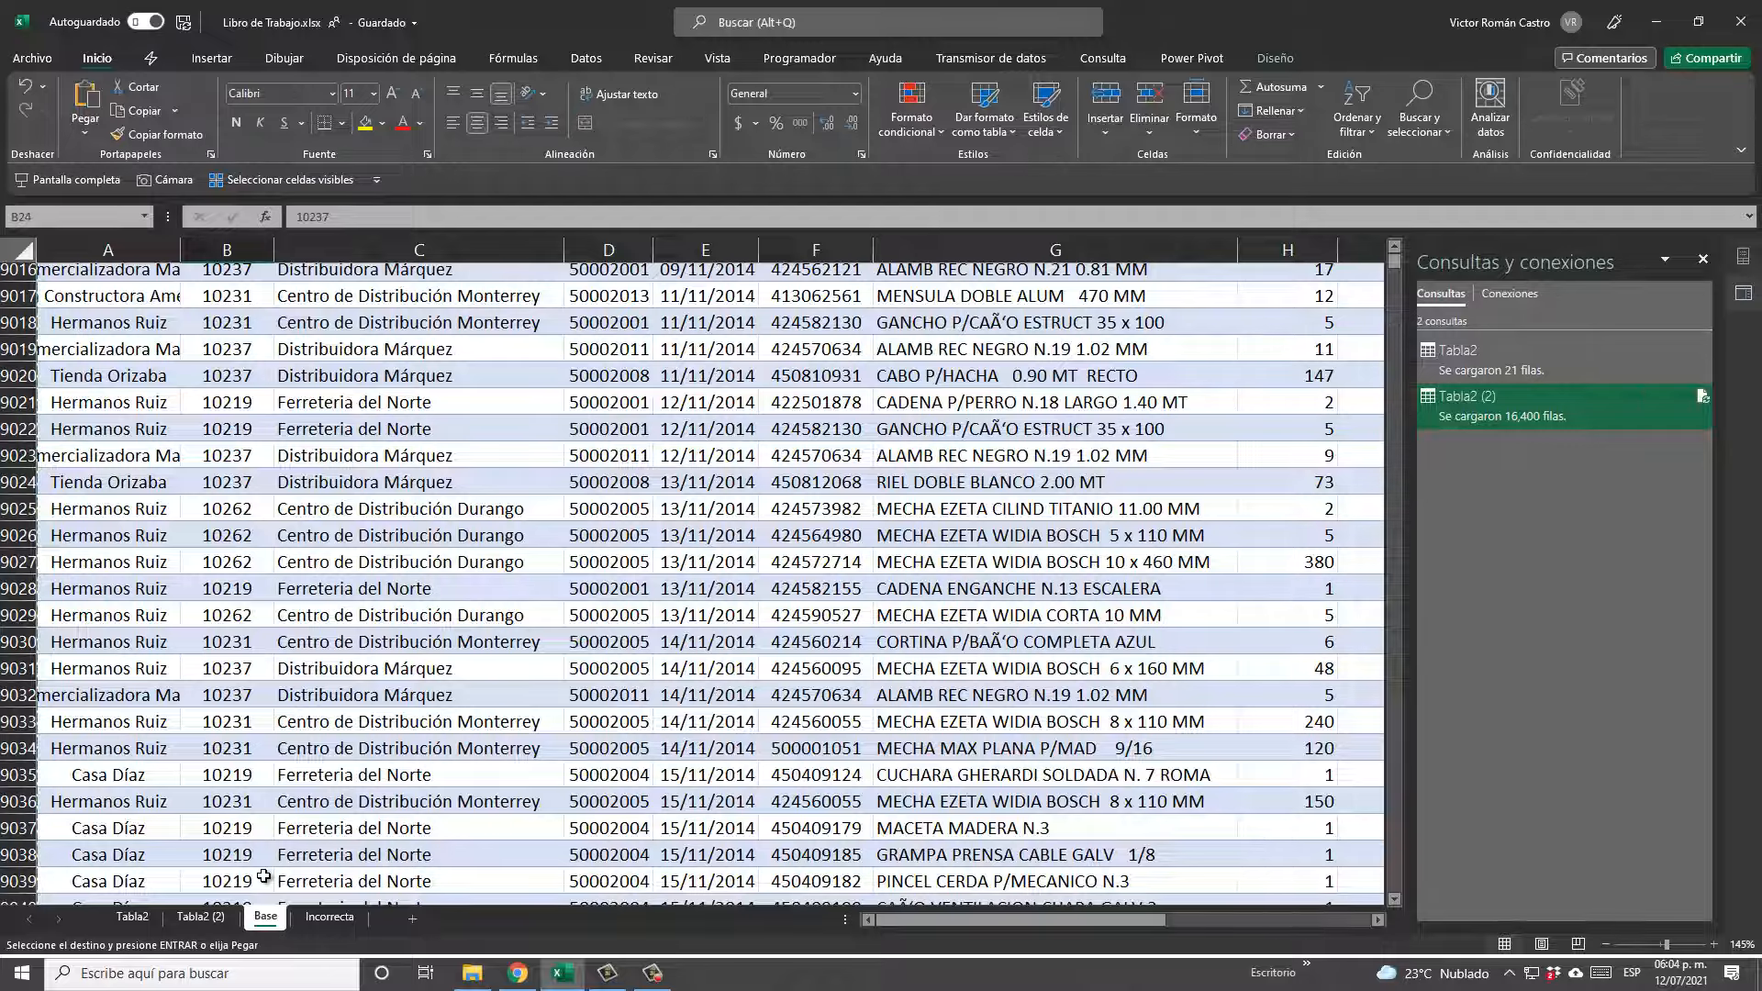
key(ctrl+Down)
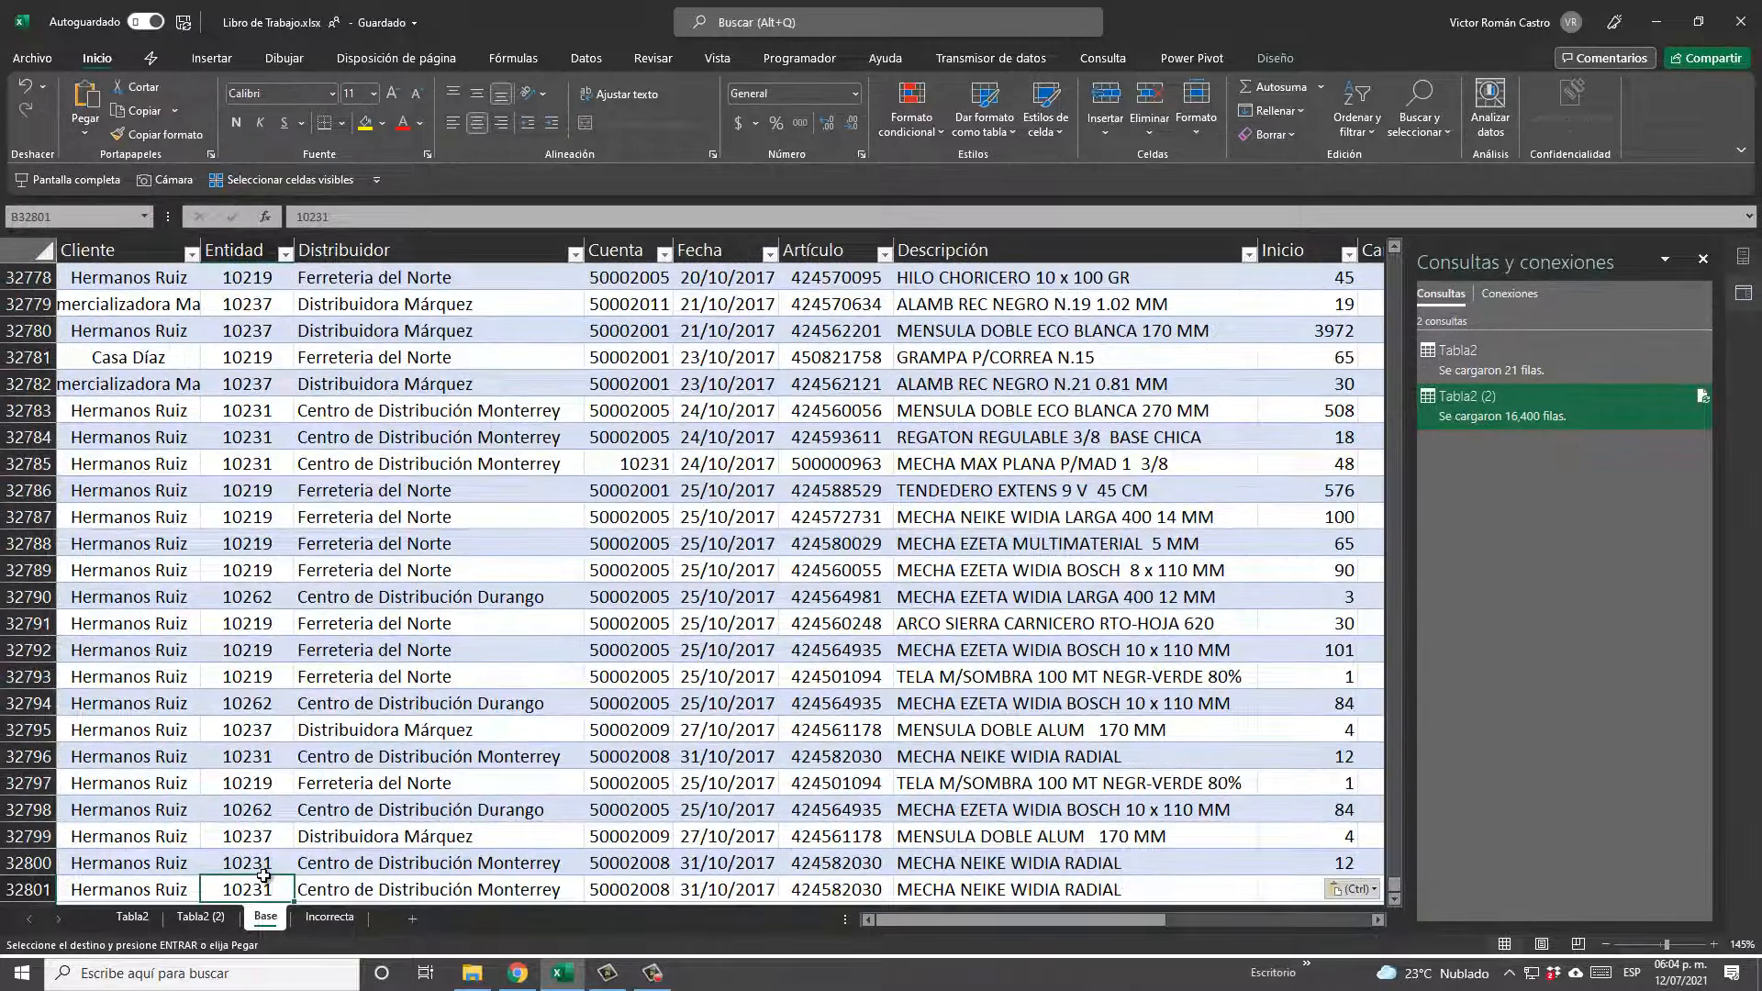
key(ctrl+Up)
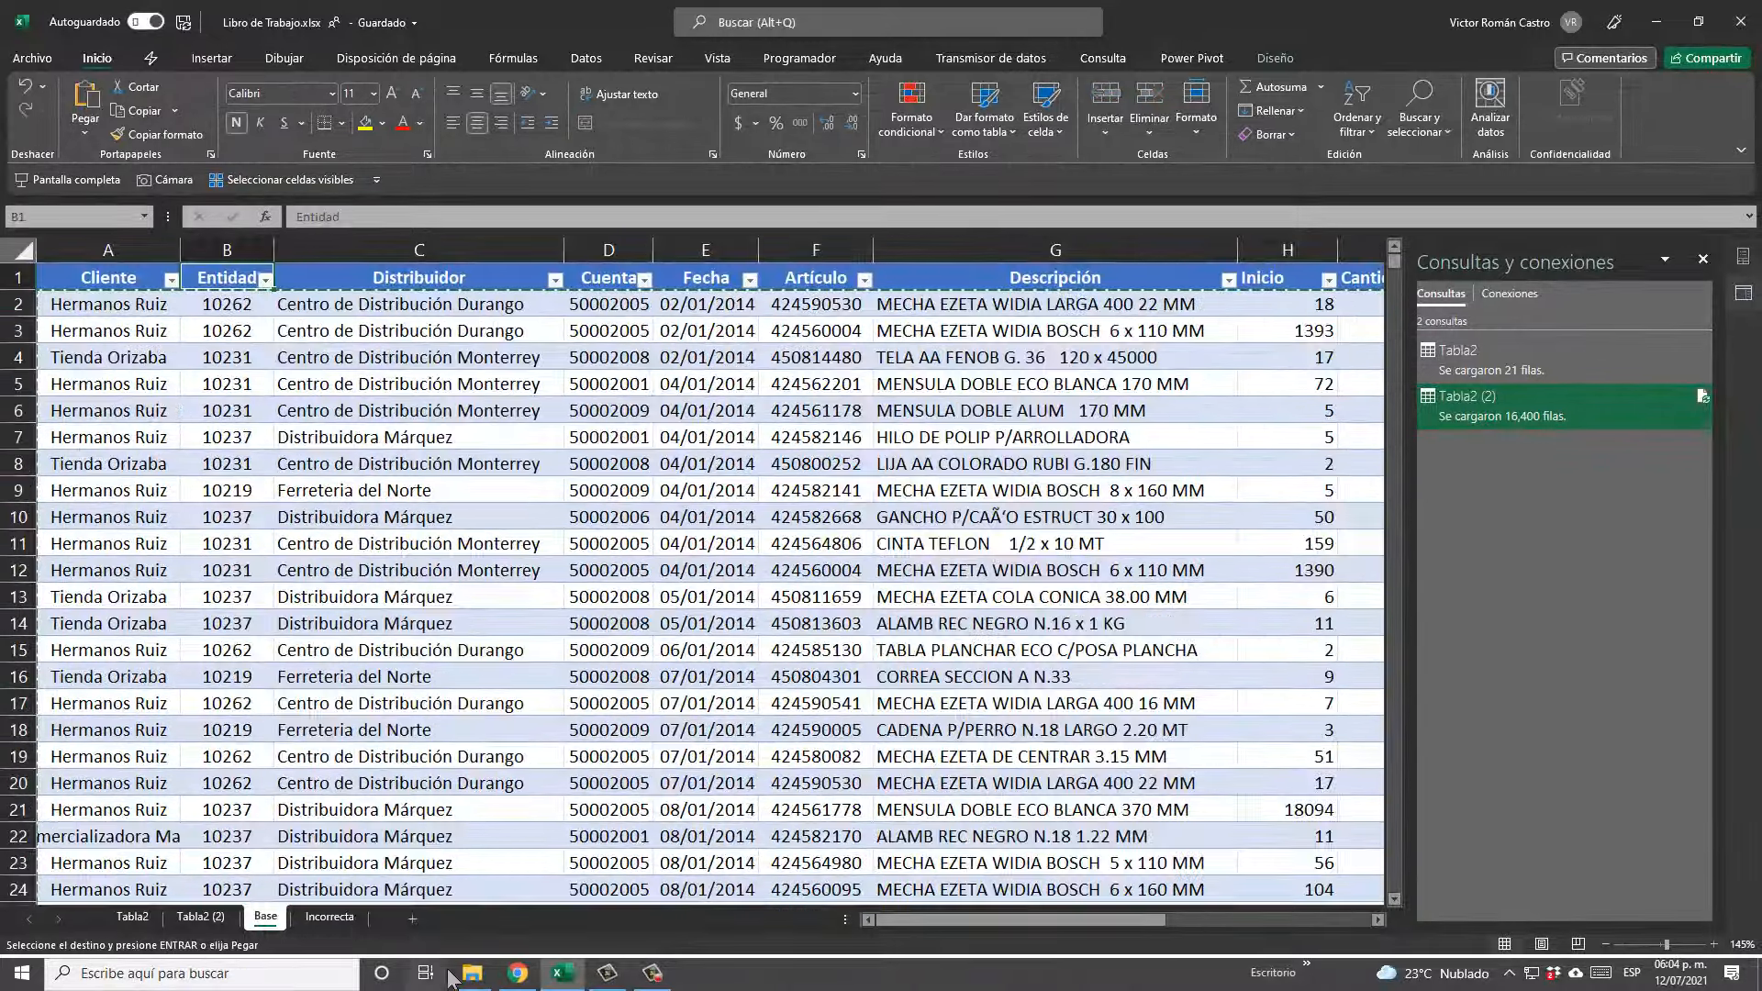
Refresh the query table on the Tabla2 (2) sheet so it loads the rows added to Base.
click(202, 916)
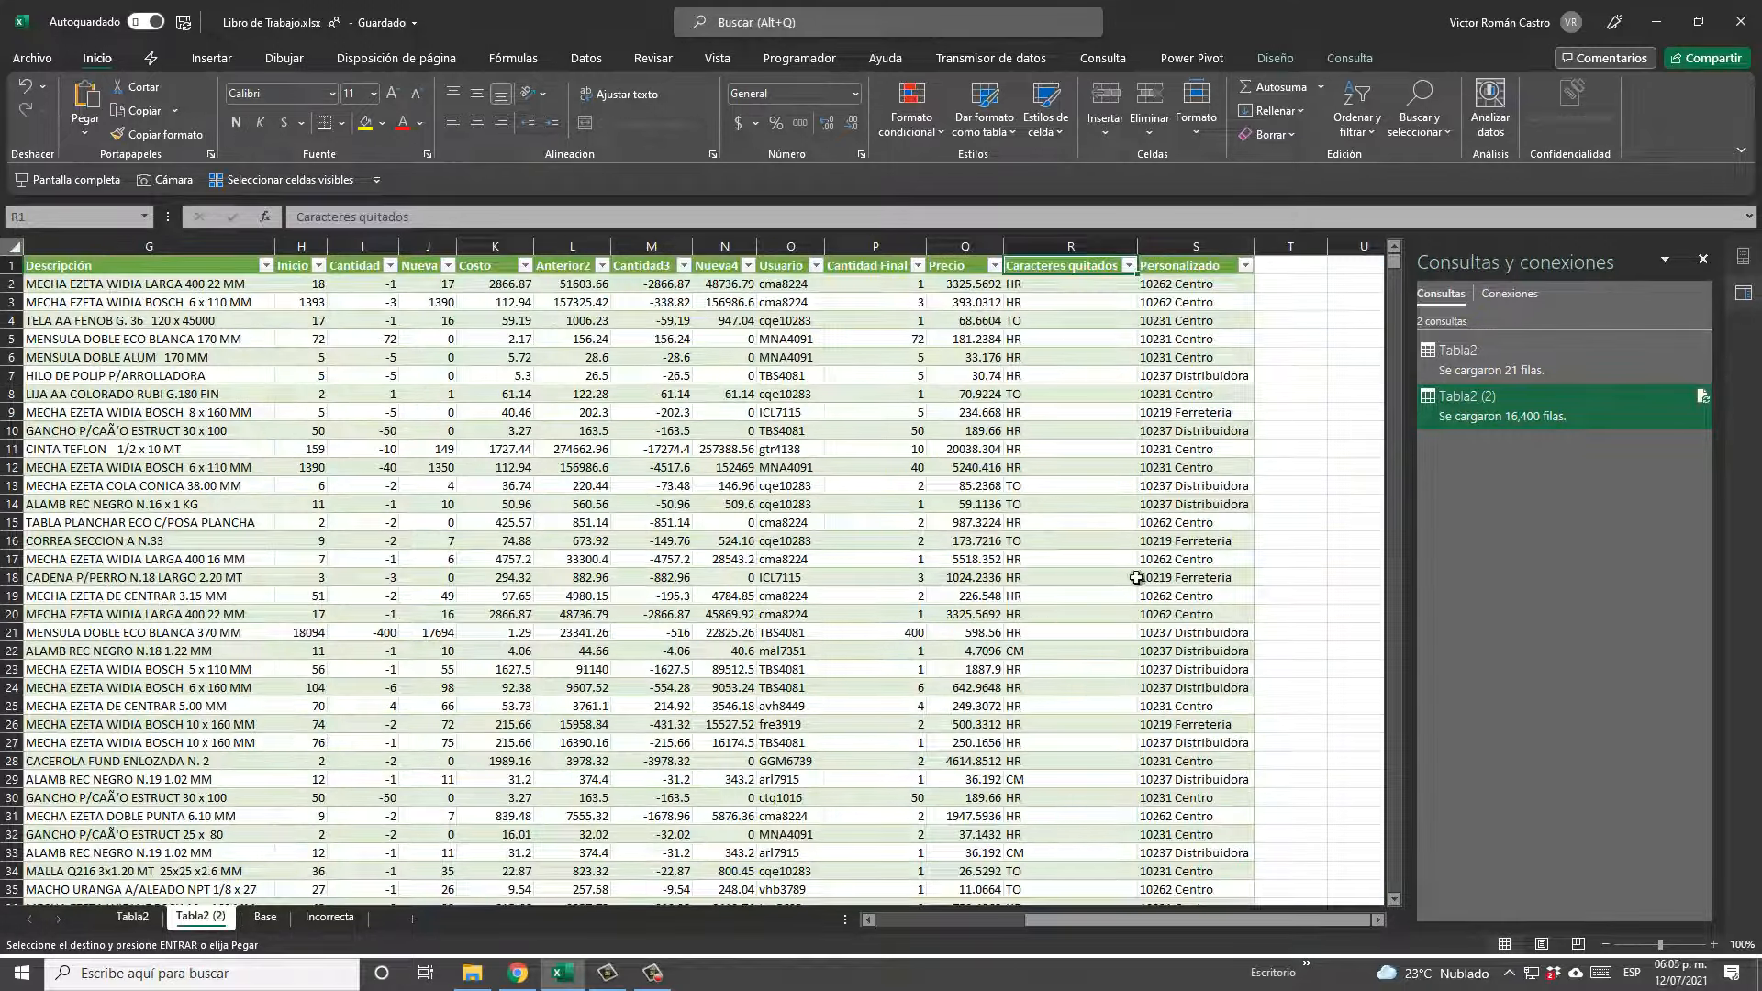
click(1140, 524)
key(ctrl+Down)
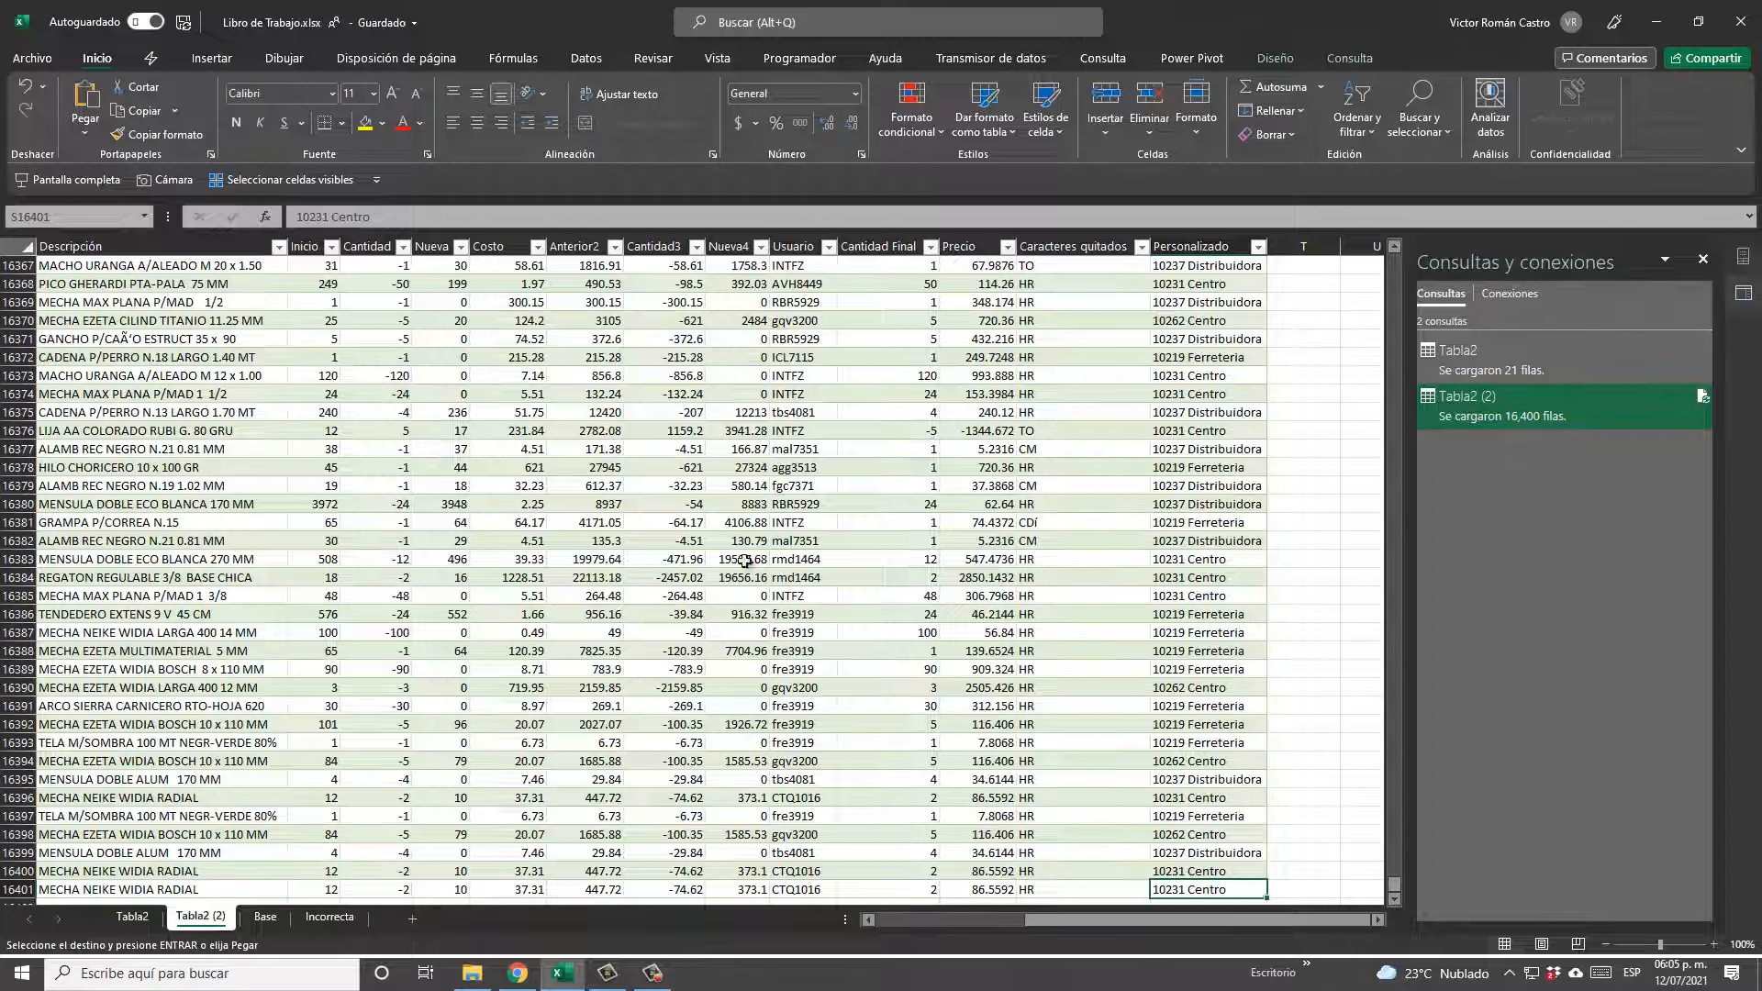
right_click(384, 477)
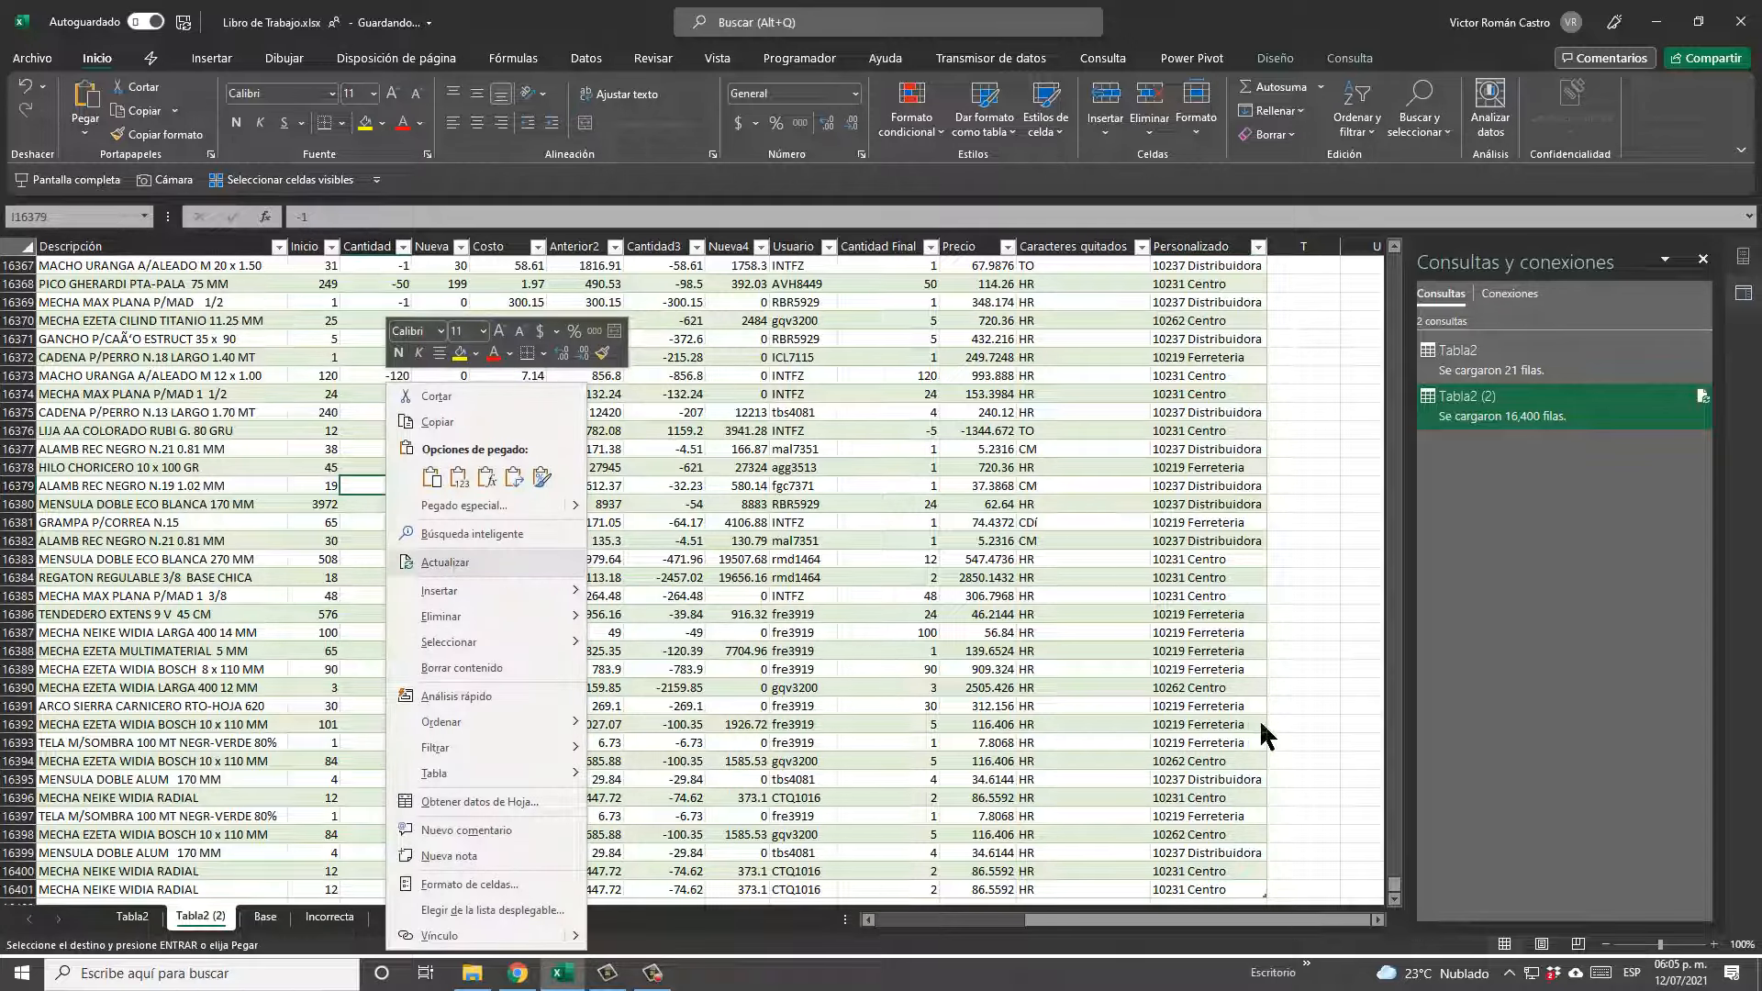
key(Escape)
scroll(1239, 730, down, 8)
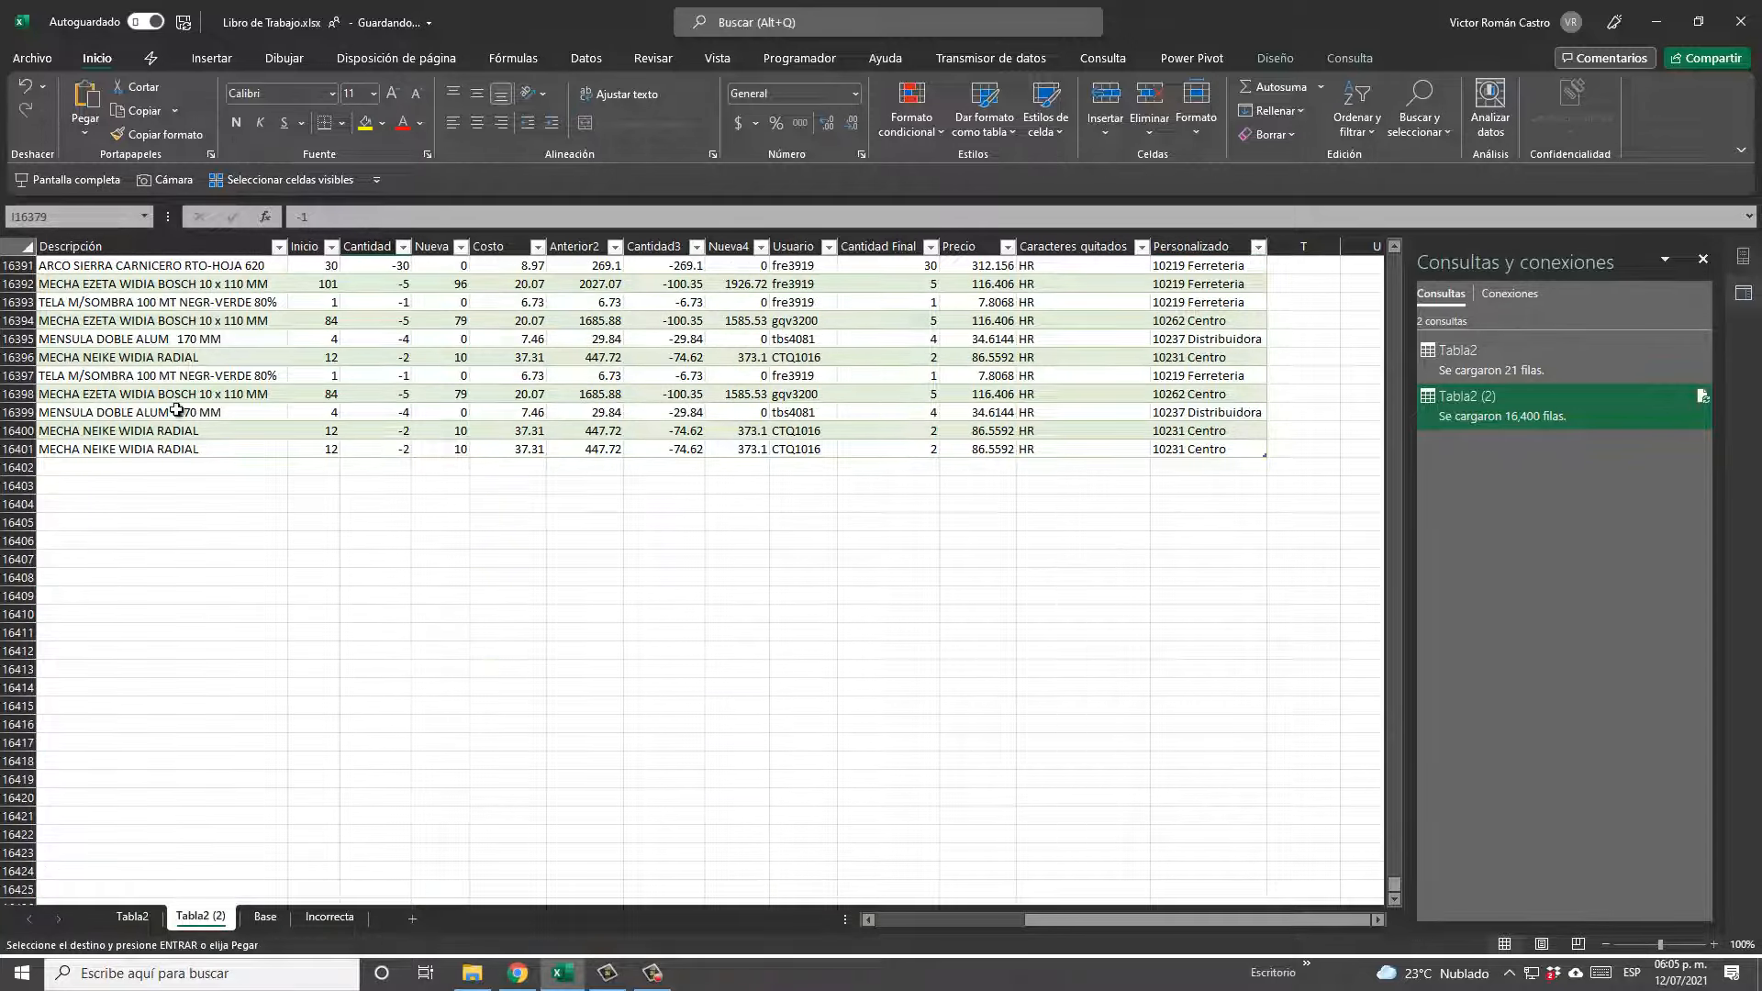
right_click(171, 412)
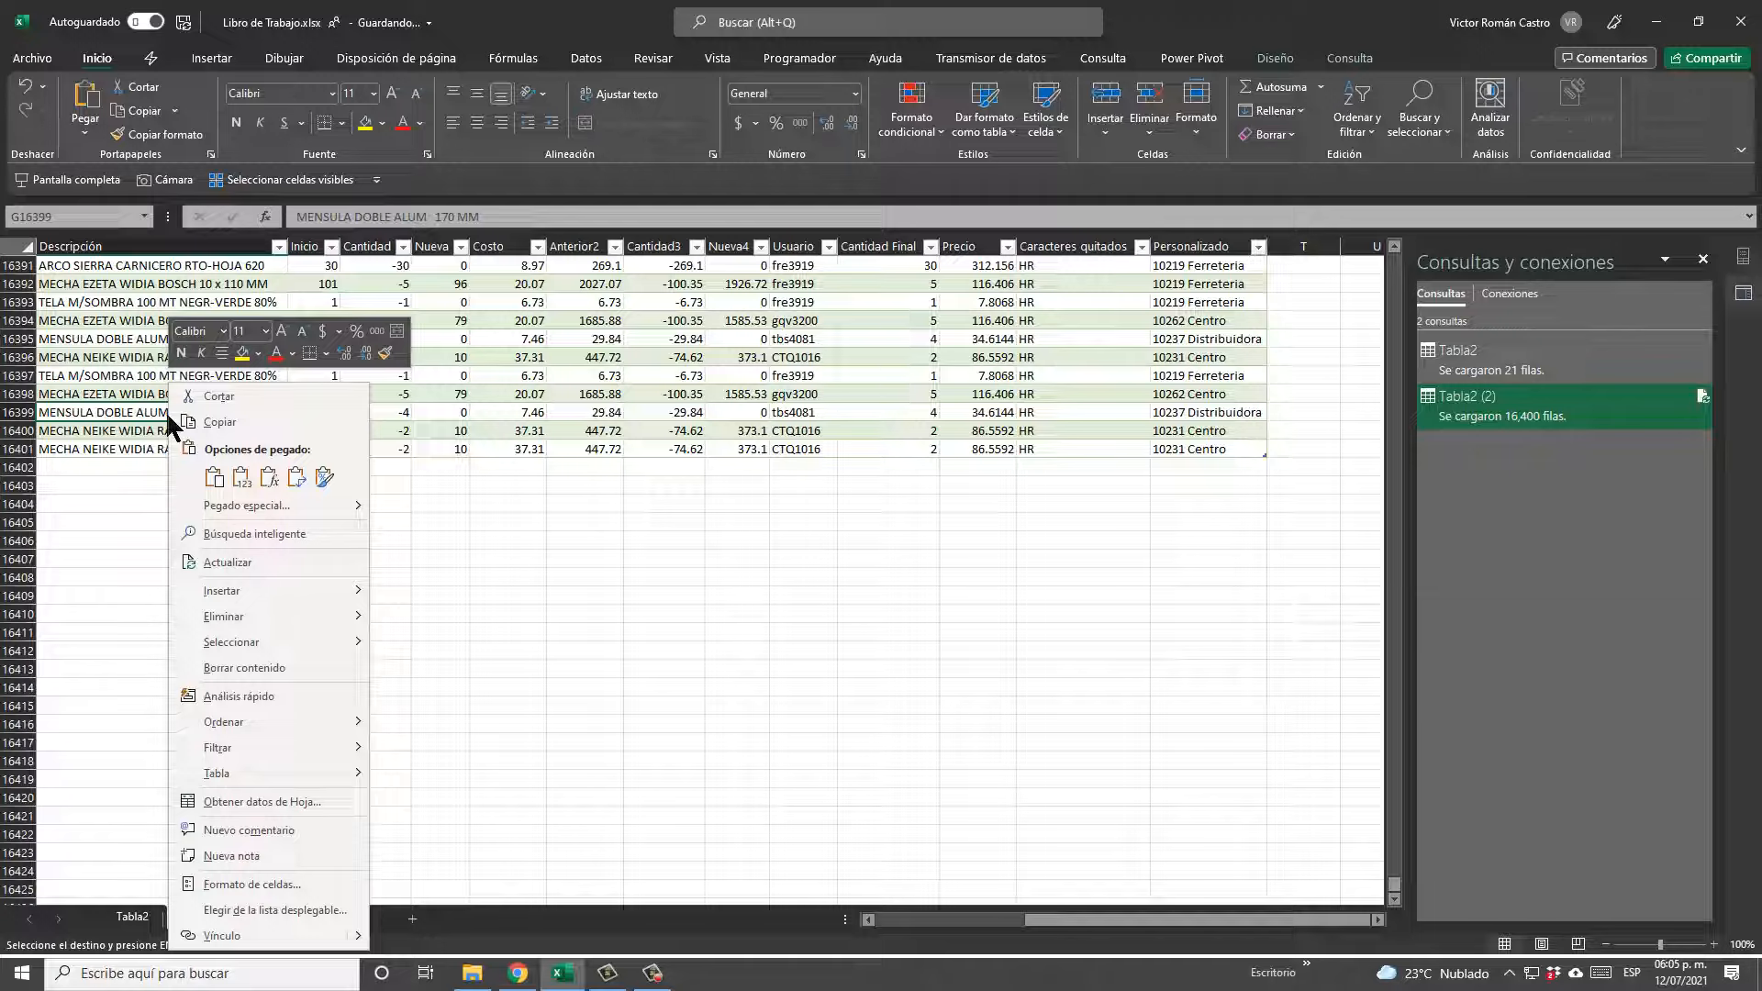
click(236, 561)
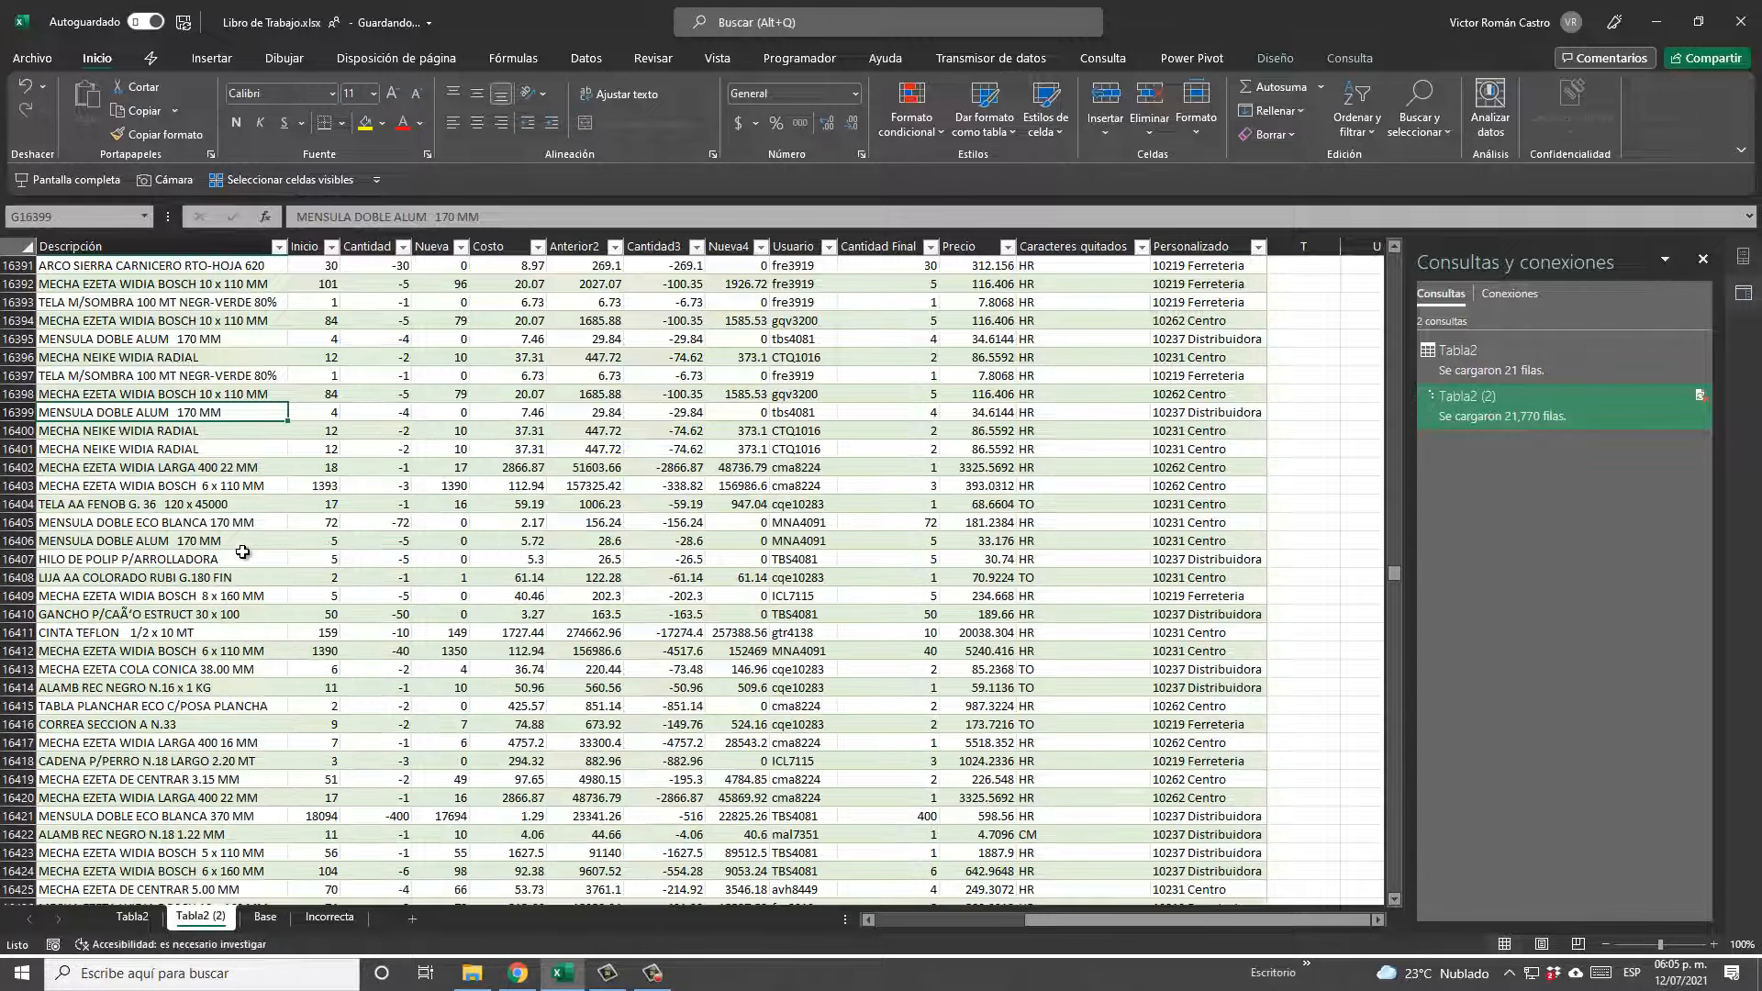
Examine the newly loaded rows beyond row 16401, from Caracteres quitados back through the preceding columns.
click(1030, 687)
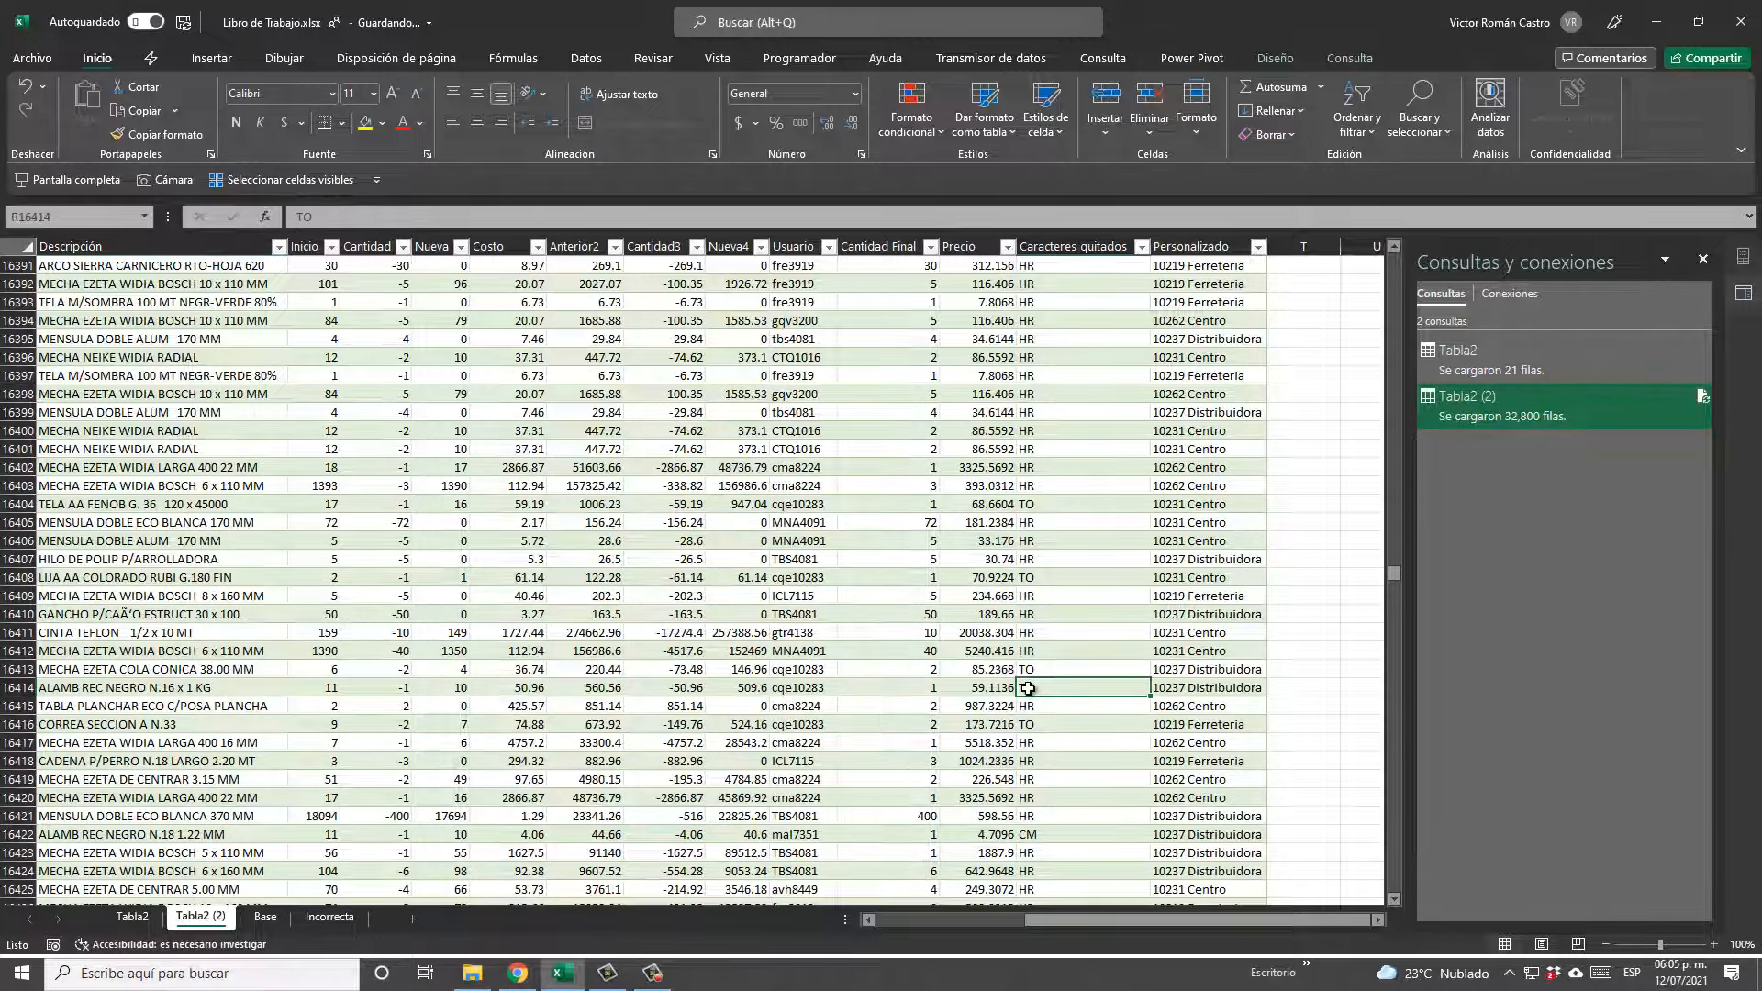
key(Down)
key(Left)
key(Left)
key(Left)
key(Left)
key(Left)
key(Left)
key(Left)
key(Left)
key(Left)
key(Left)
key(Left)
key(Left)
key(Left)
key(Left)
key(Left)
key(Left)
key(Left)
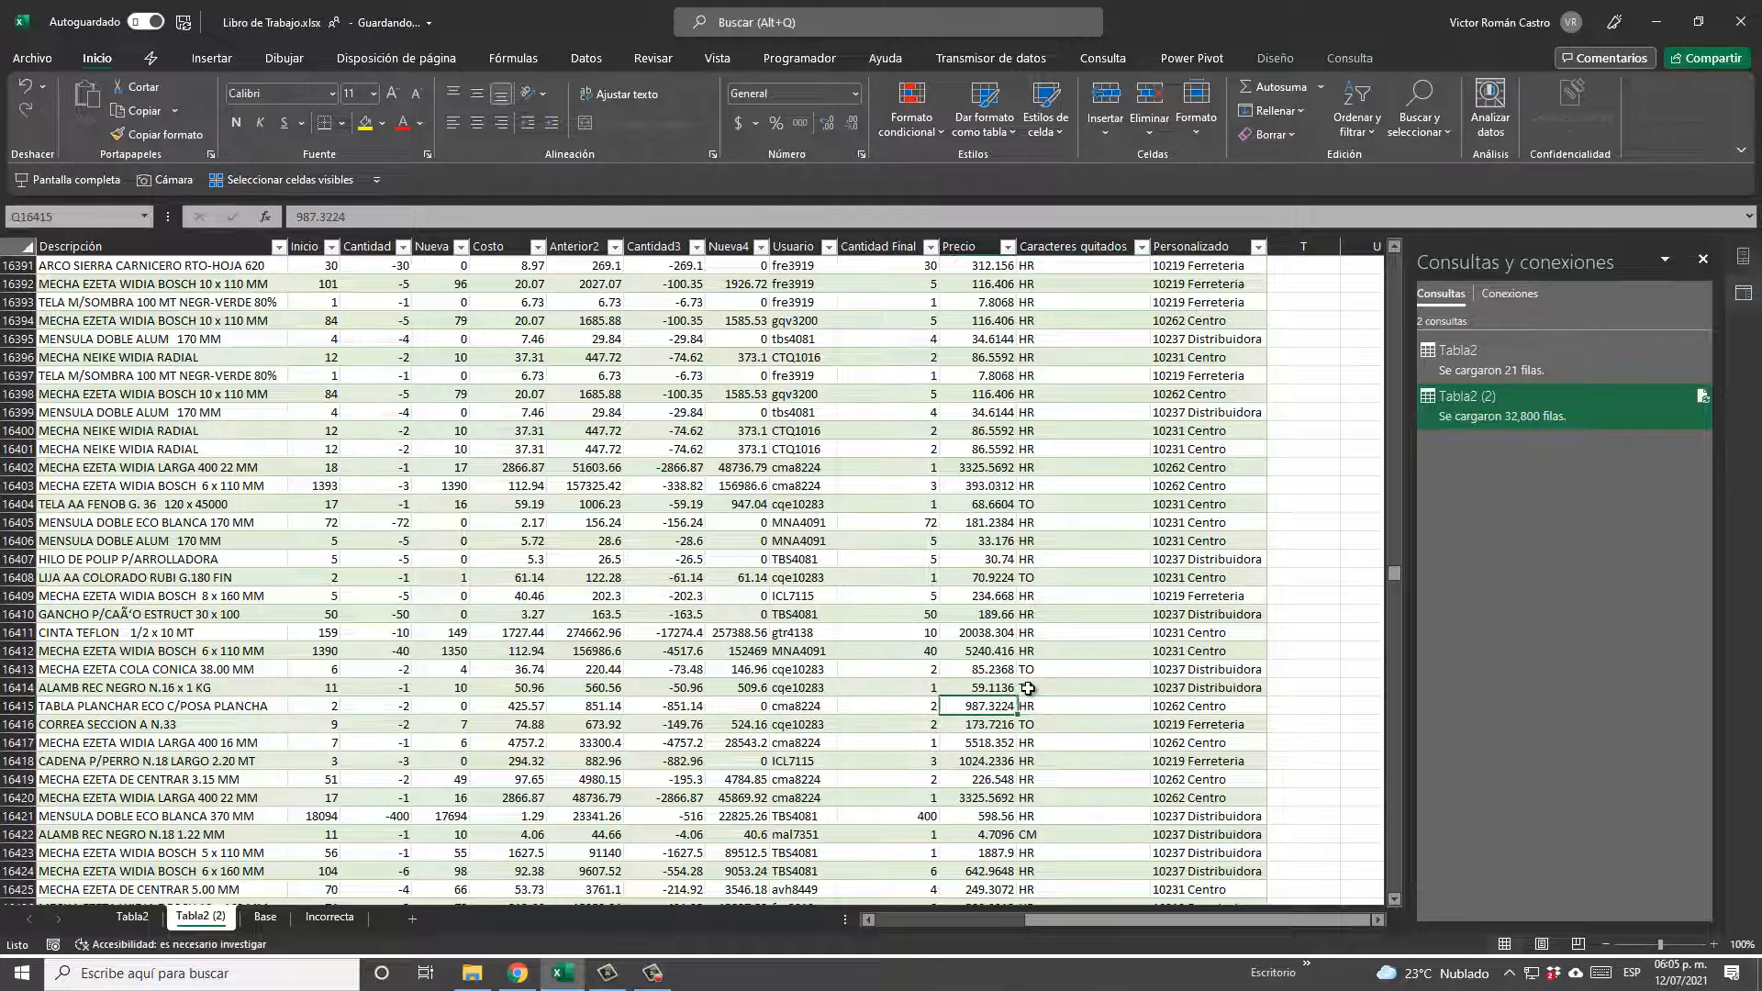
Check the last row of the refreshed query table on the Tabla2 (2) sheet and return to its top.
key(ctrl+Down)
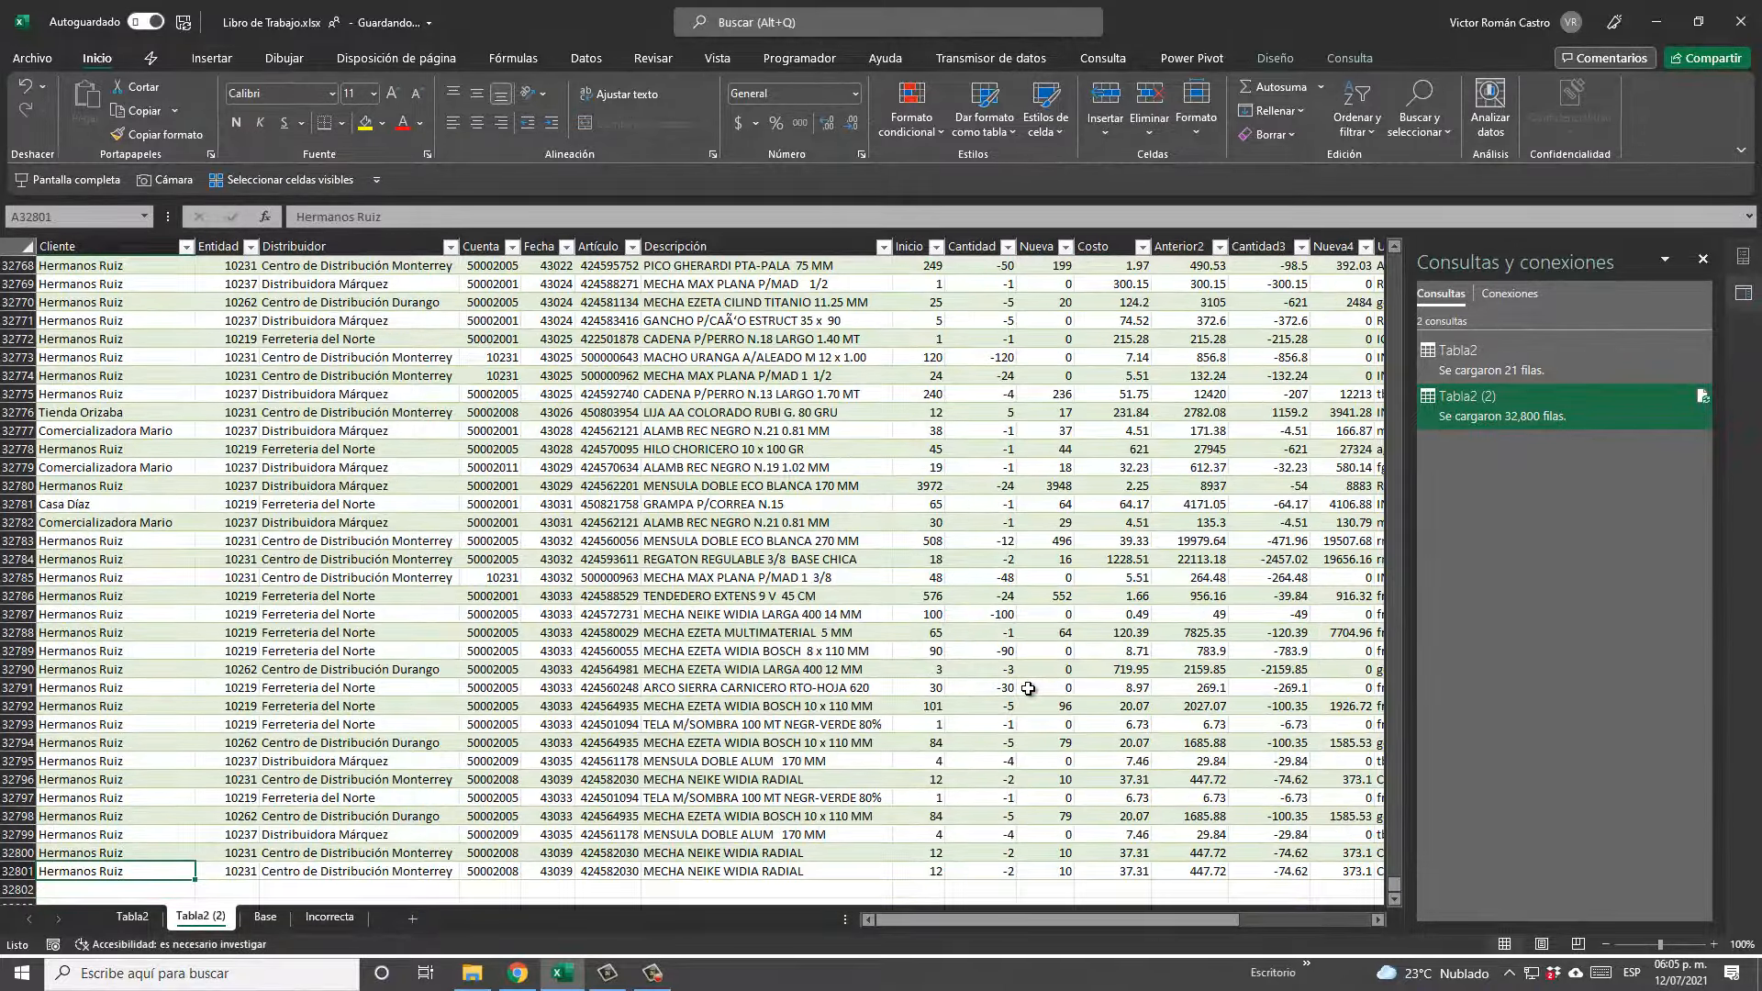
key(ctrl+Up)
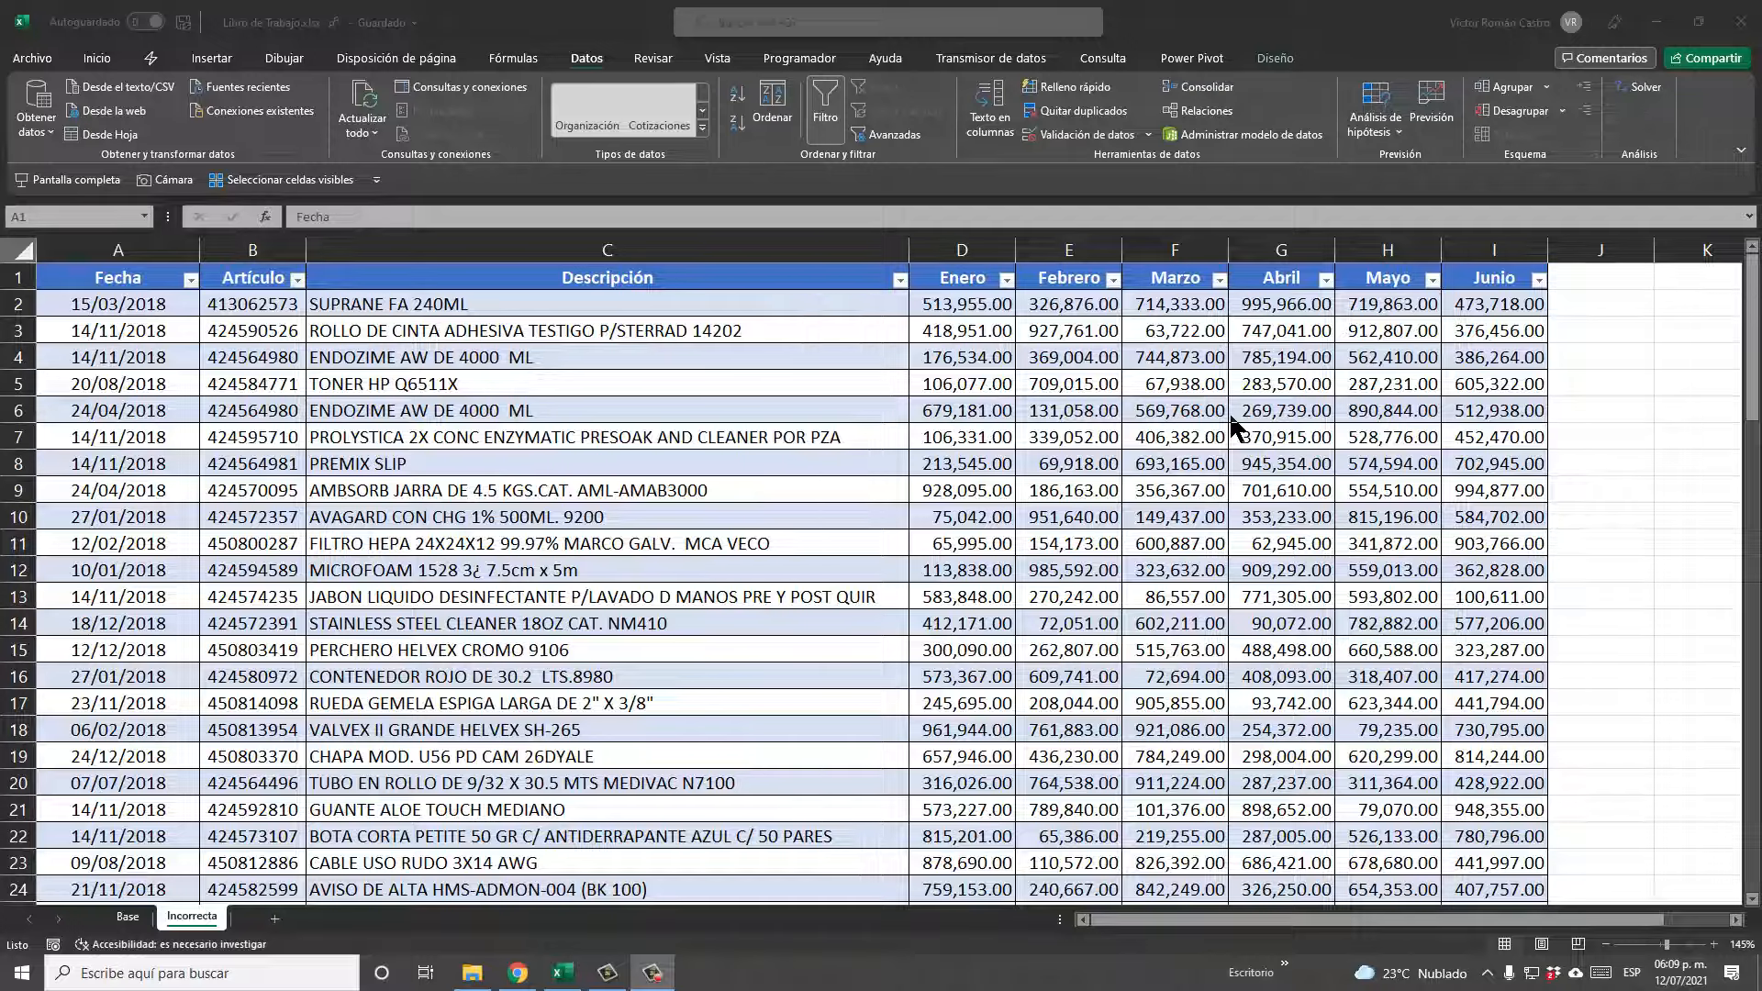
Examine the extent of the Incorrecta sheet's table, from its header row down through its data.
click(964, 310)
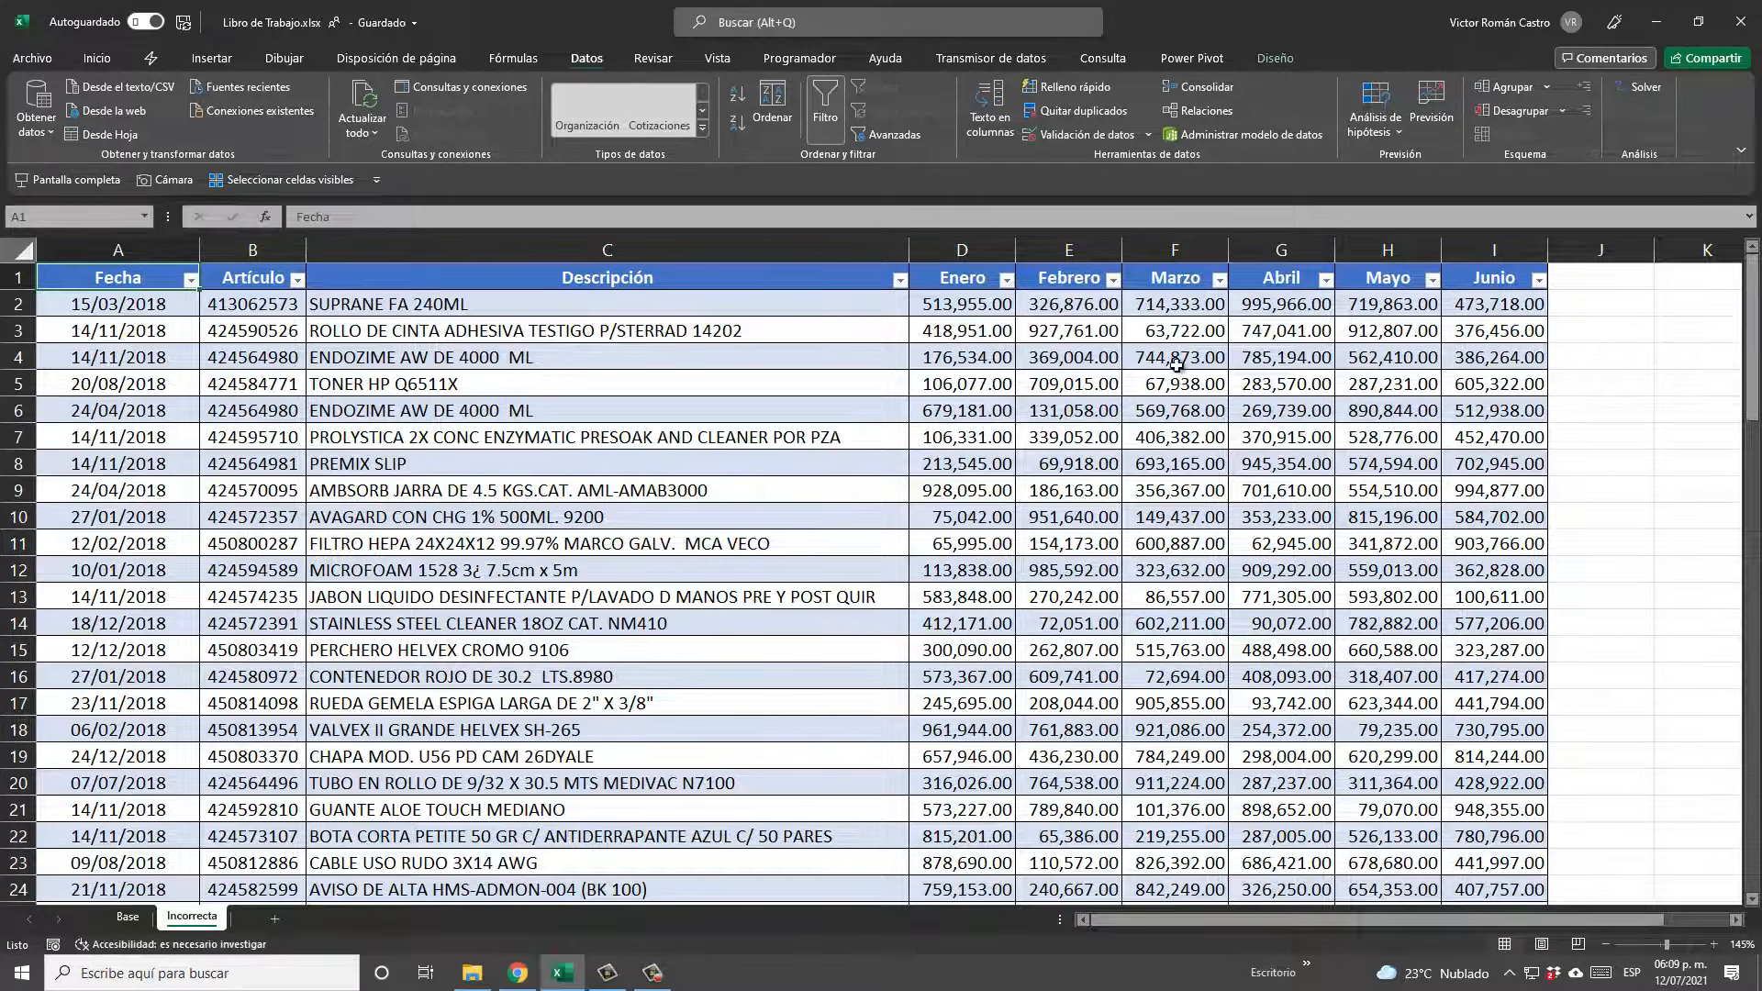
click(1010, 404)
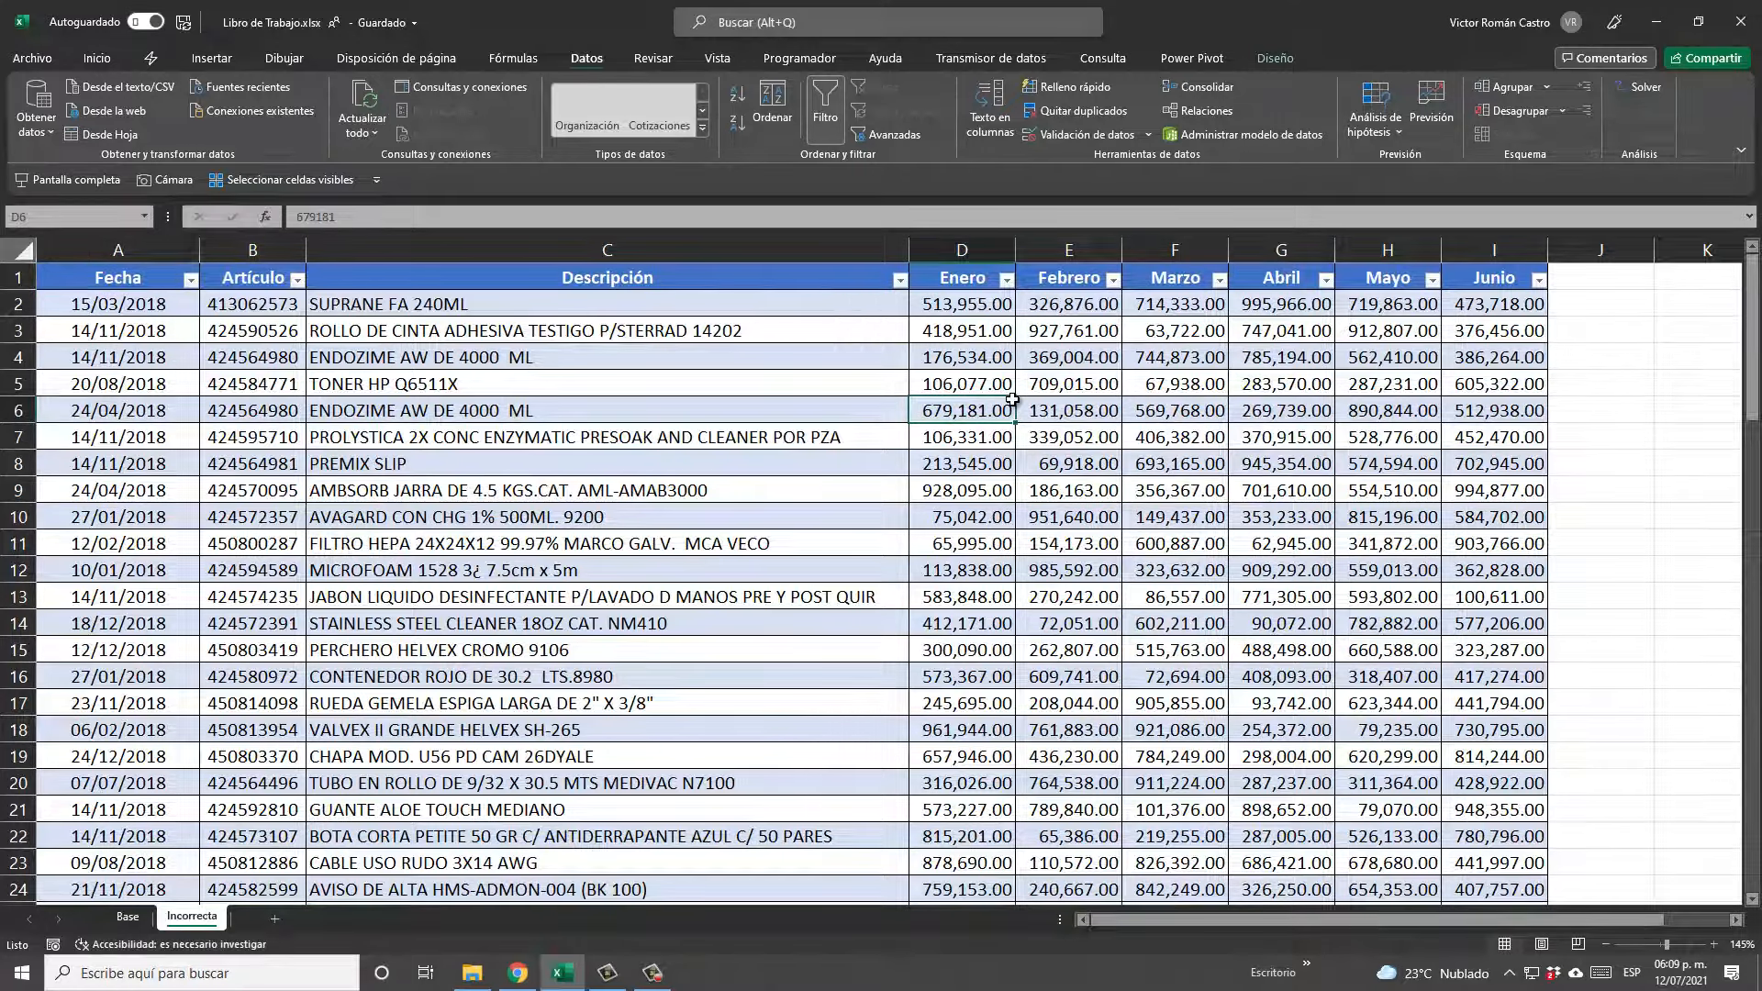
key(ctrl+Home)
key(ctrl+shift+Right)
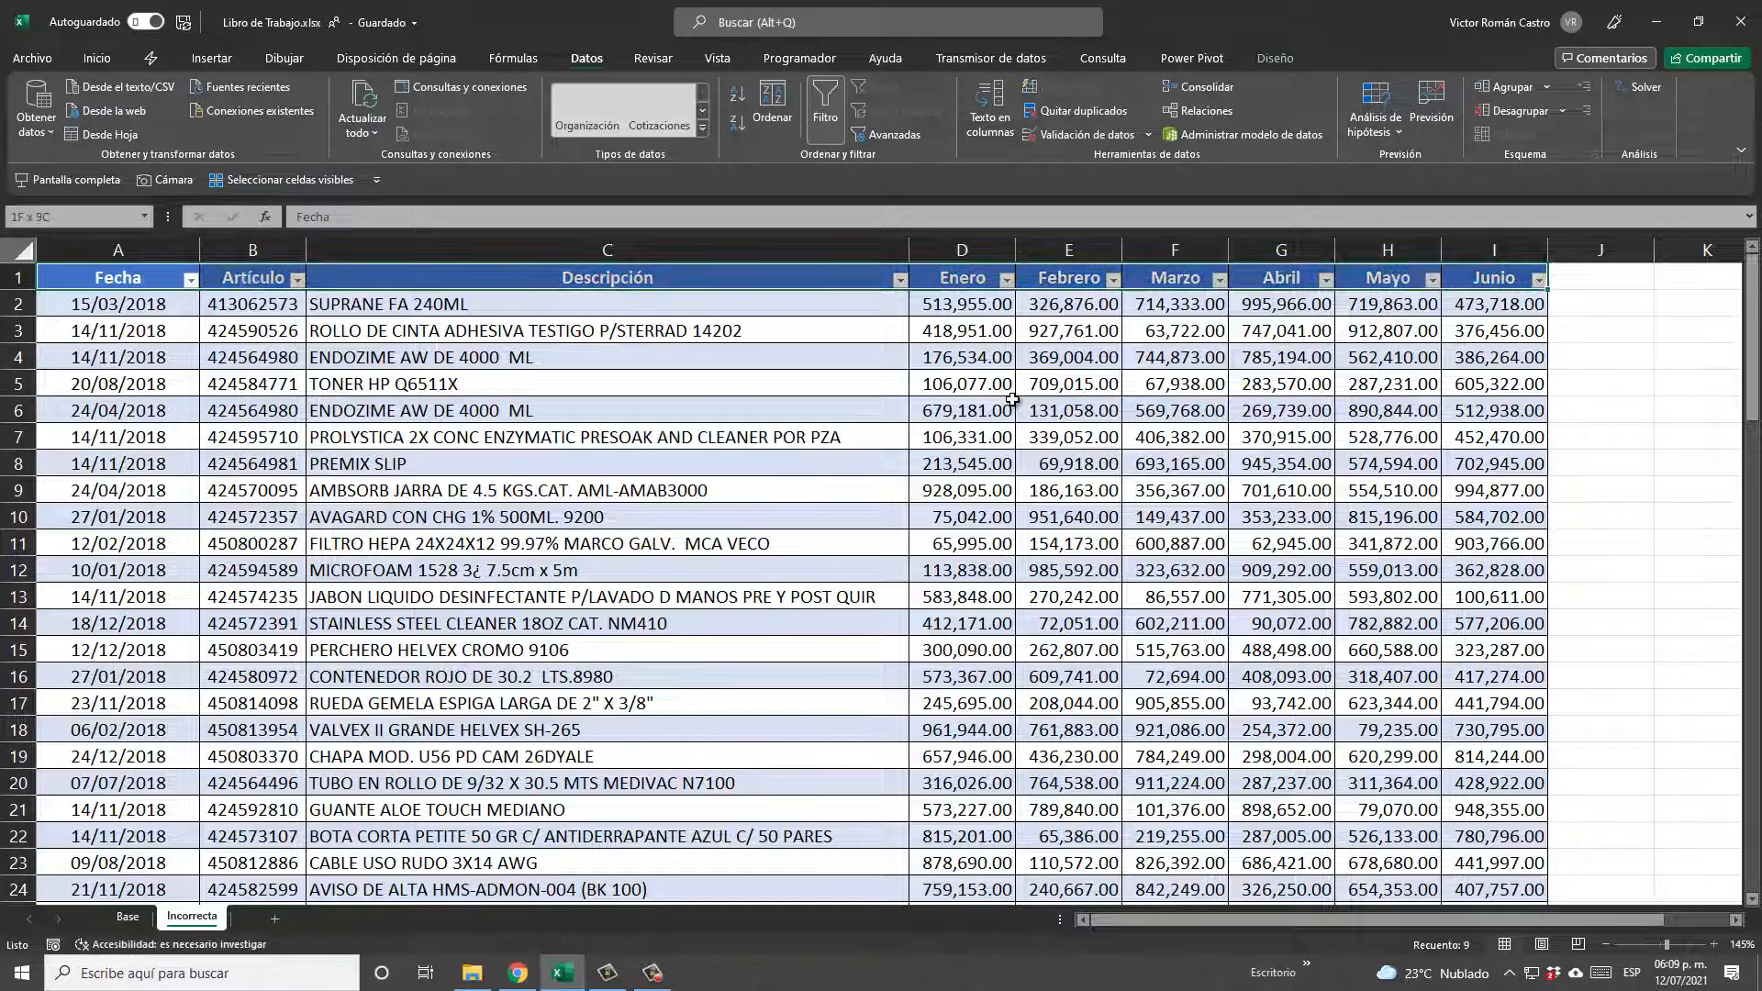
key(ctrl+shift+Down)
key(ctrl+Home)
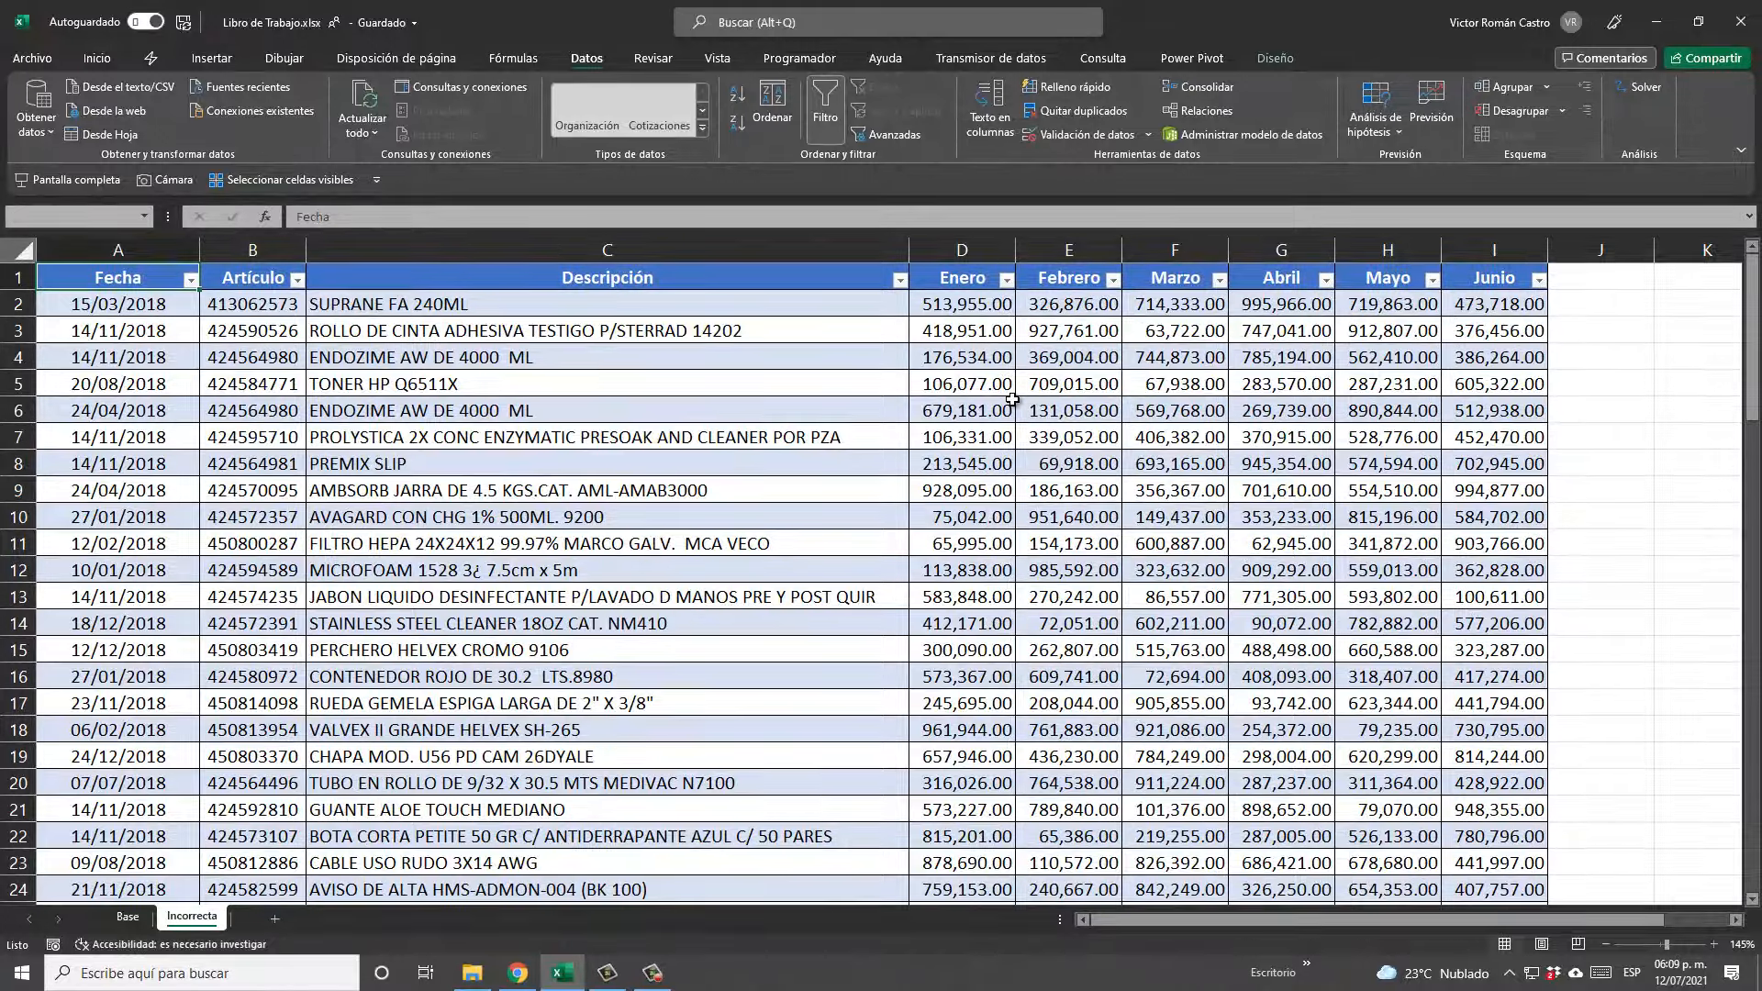
key(ctrl+shift+Right)
key(ctrl+Home)
key(Right)
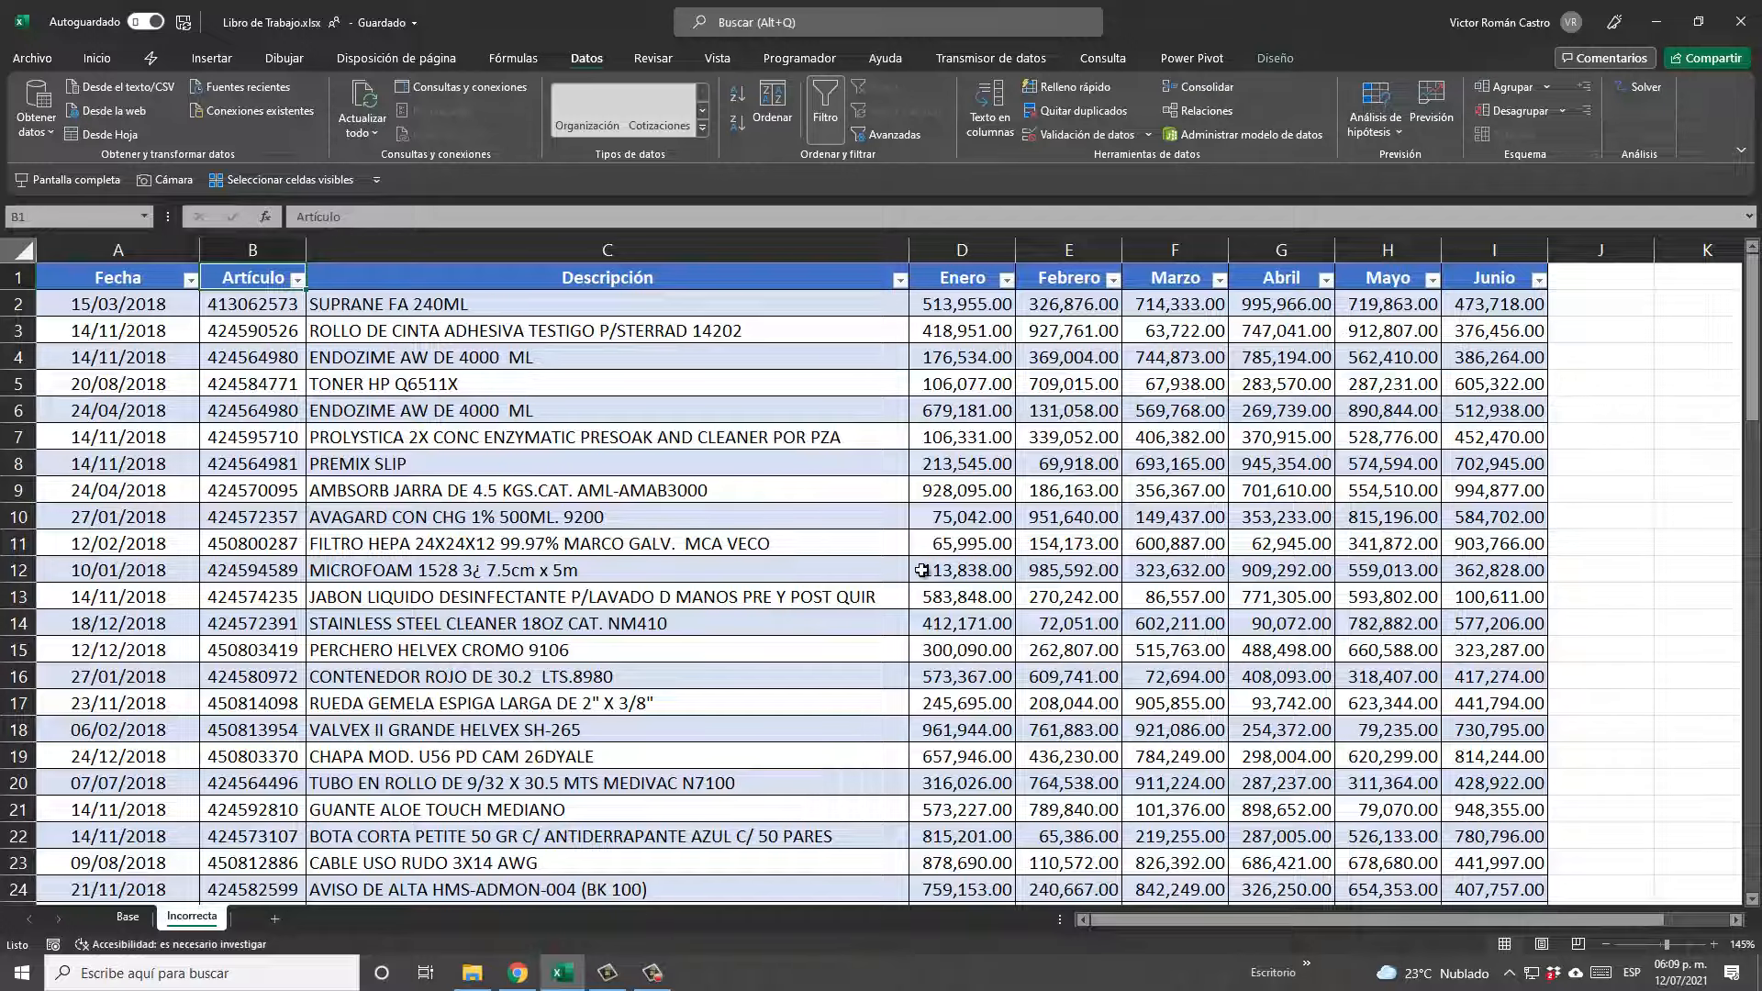
Examine the Incorrecta table's records across Fecha, Artículo, Descripción and the separate month columns from Enero onwards.
click(145, 303)
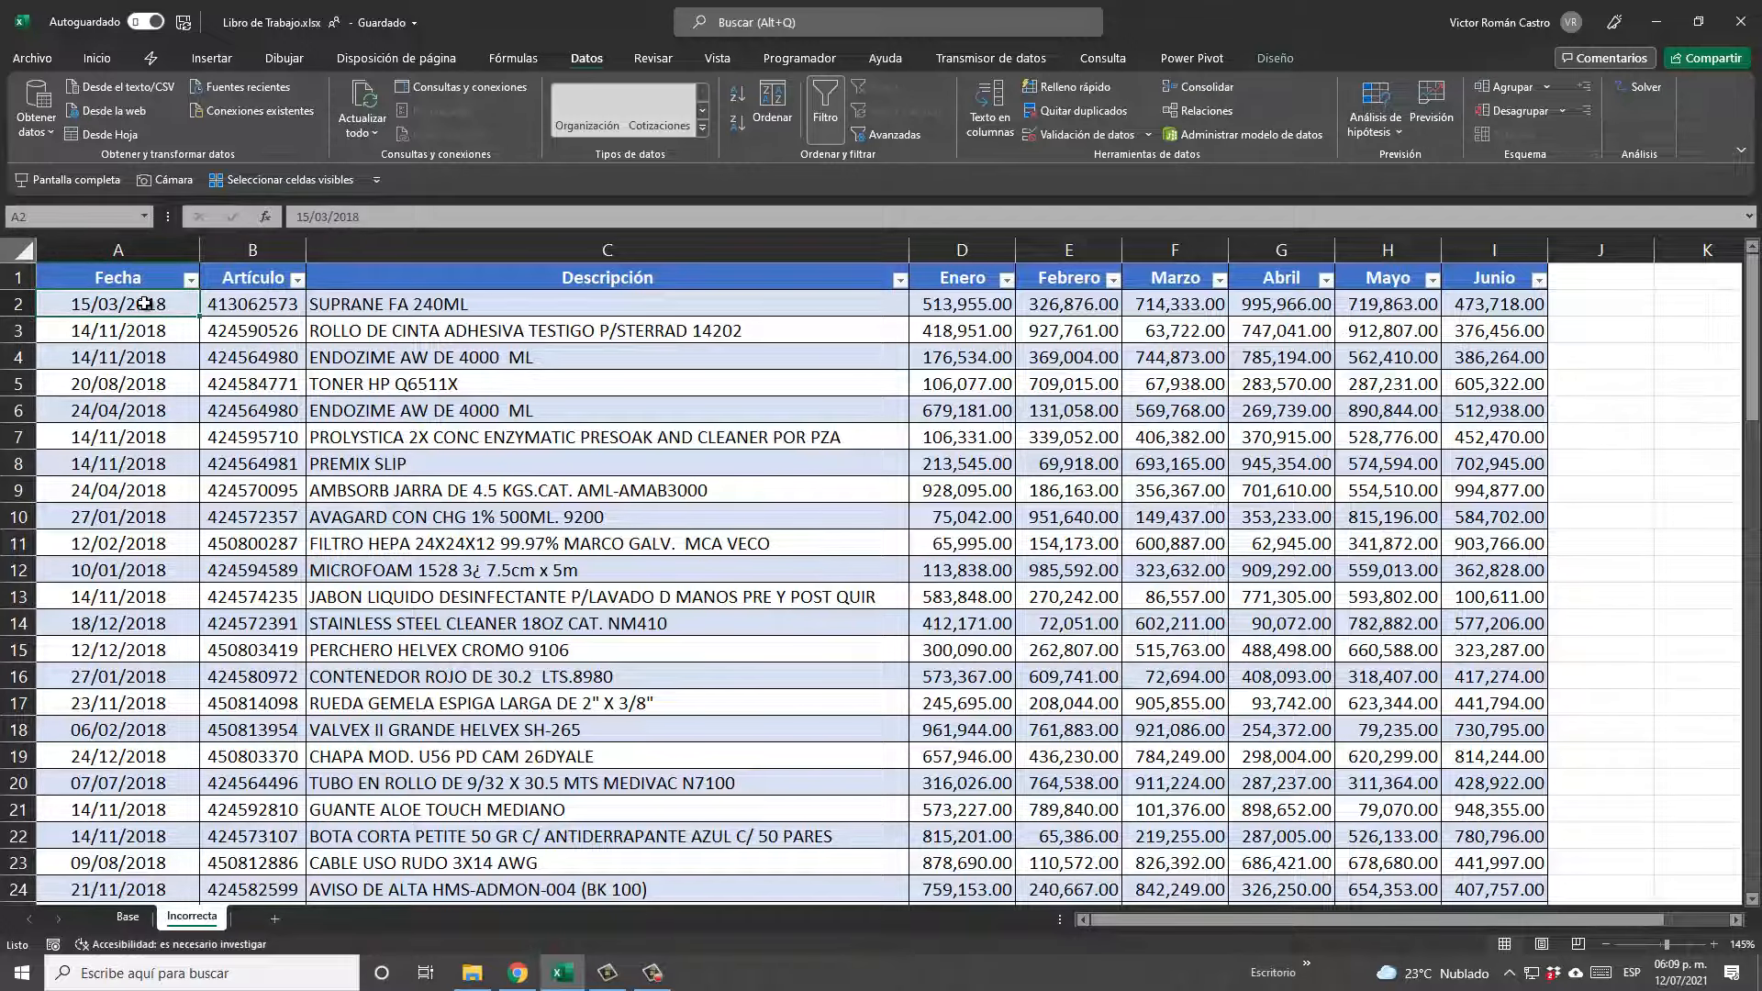
key(Right)
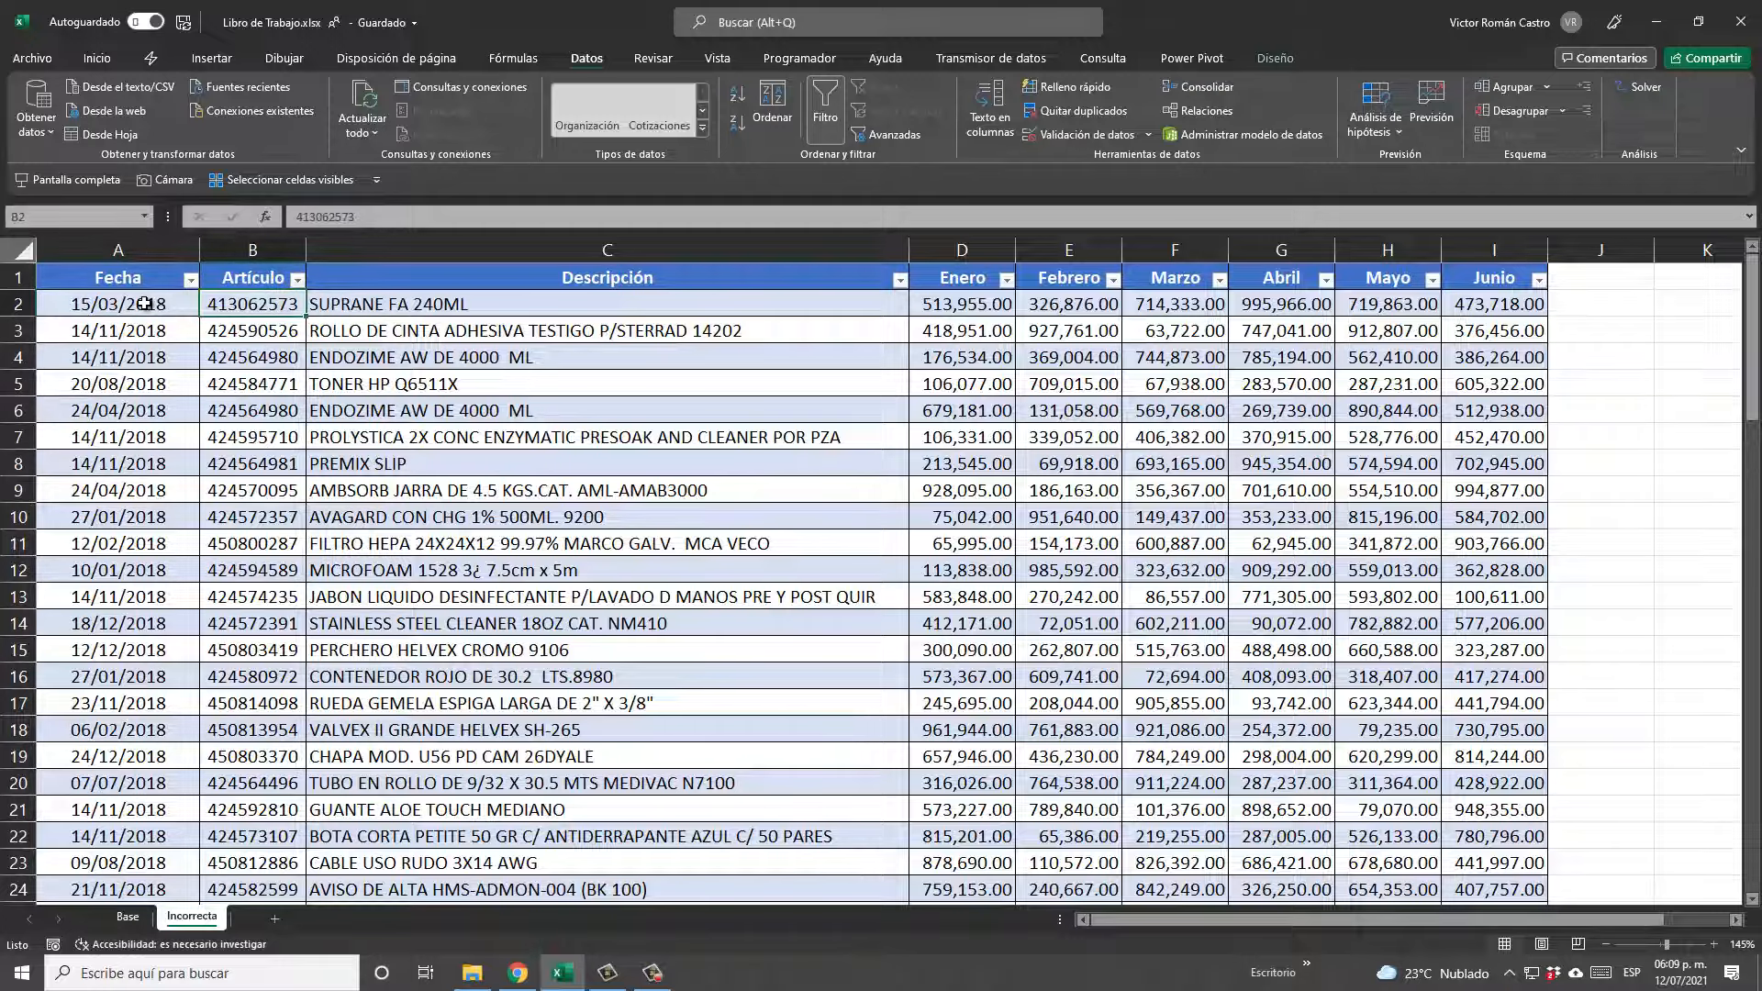
key(Right)
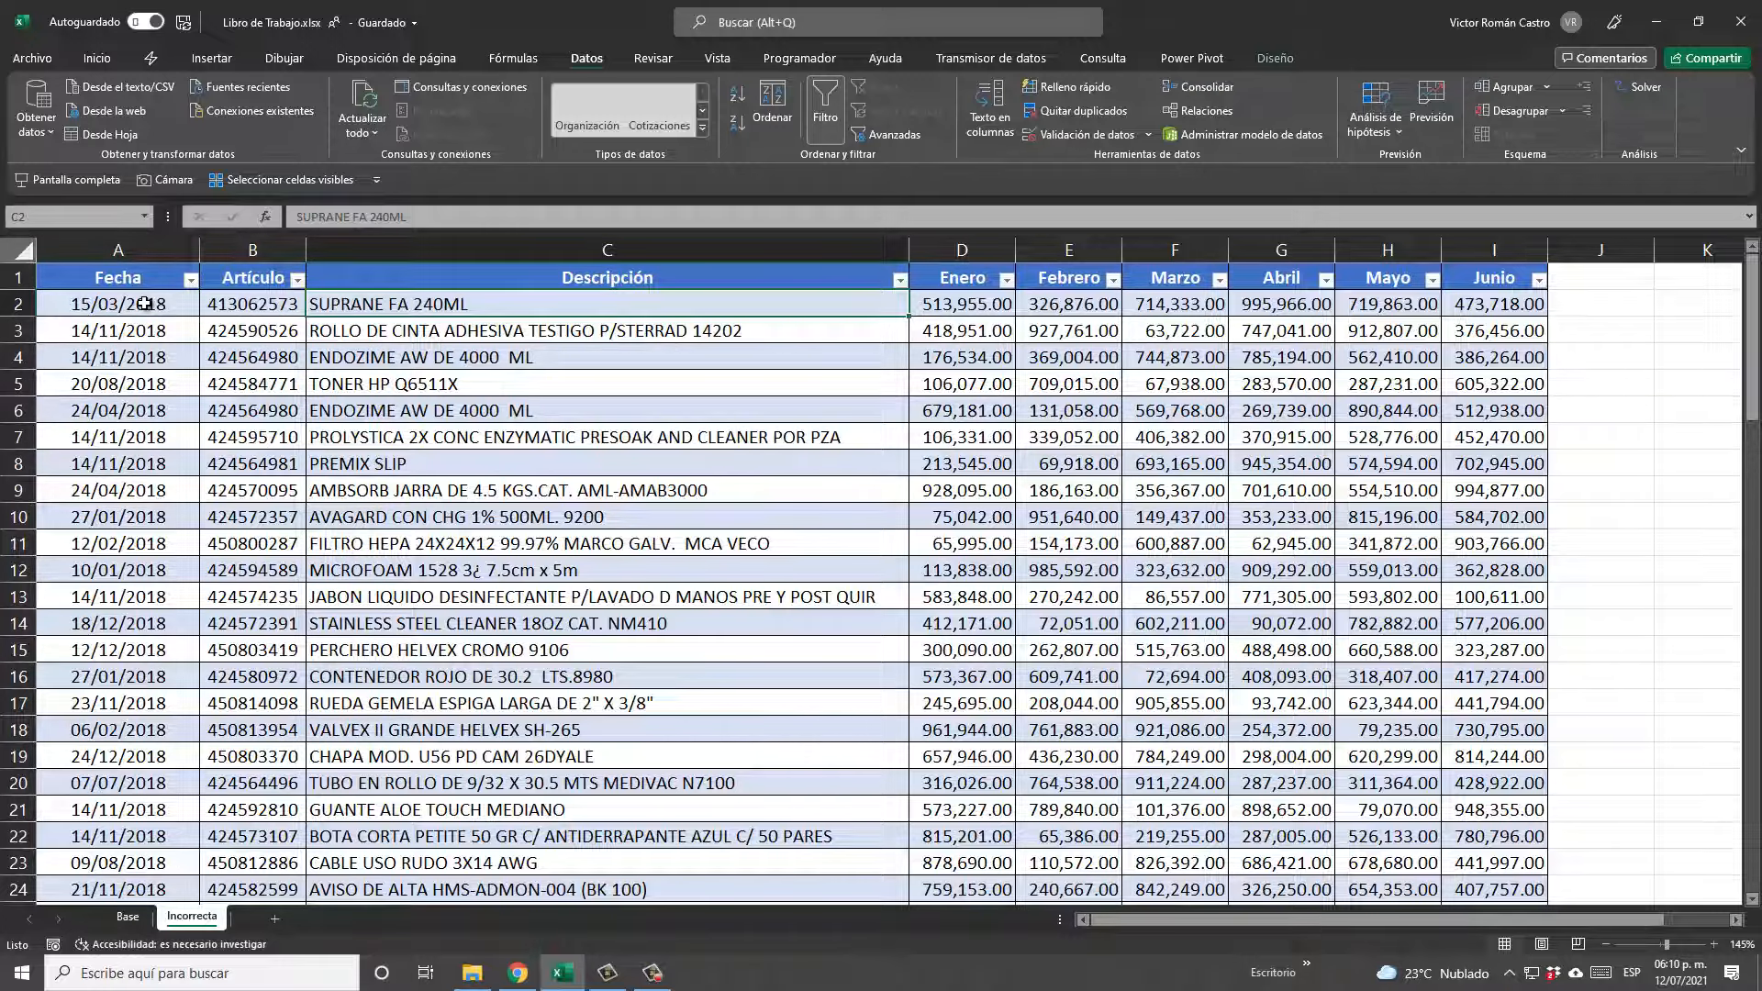
key(Right)
key(Right)
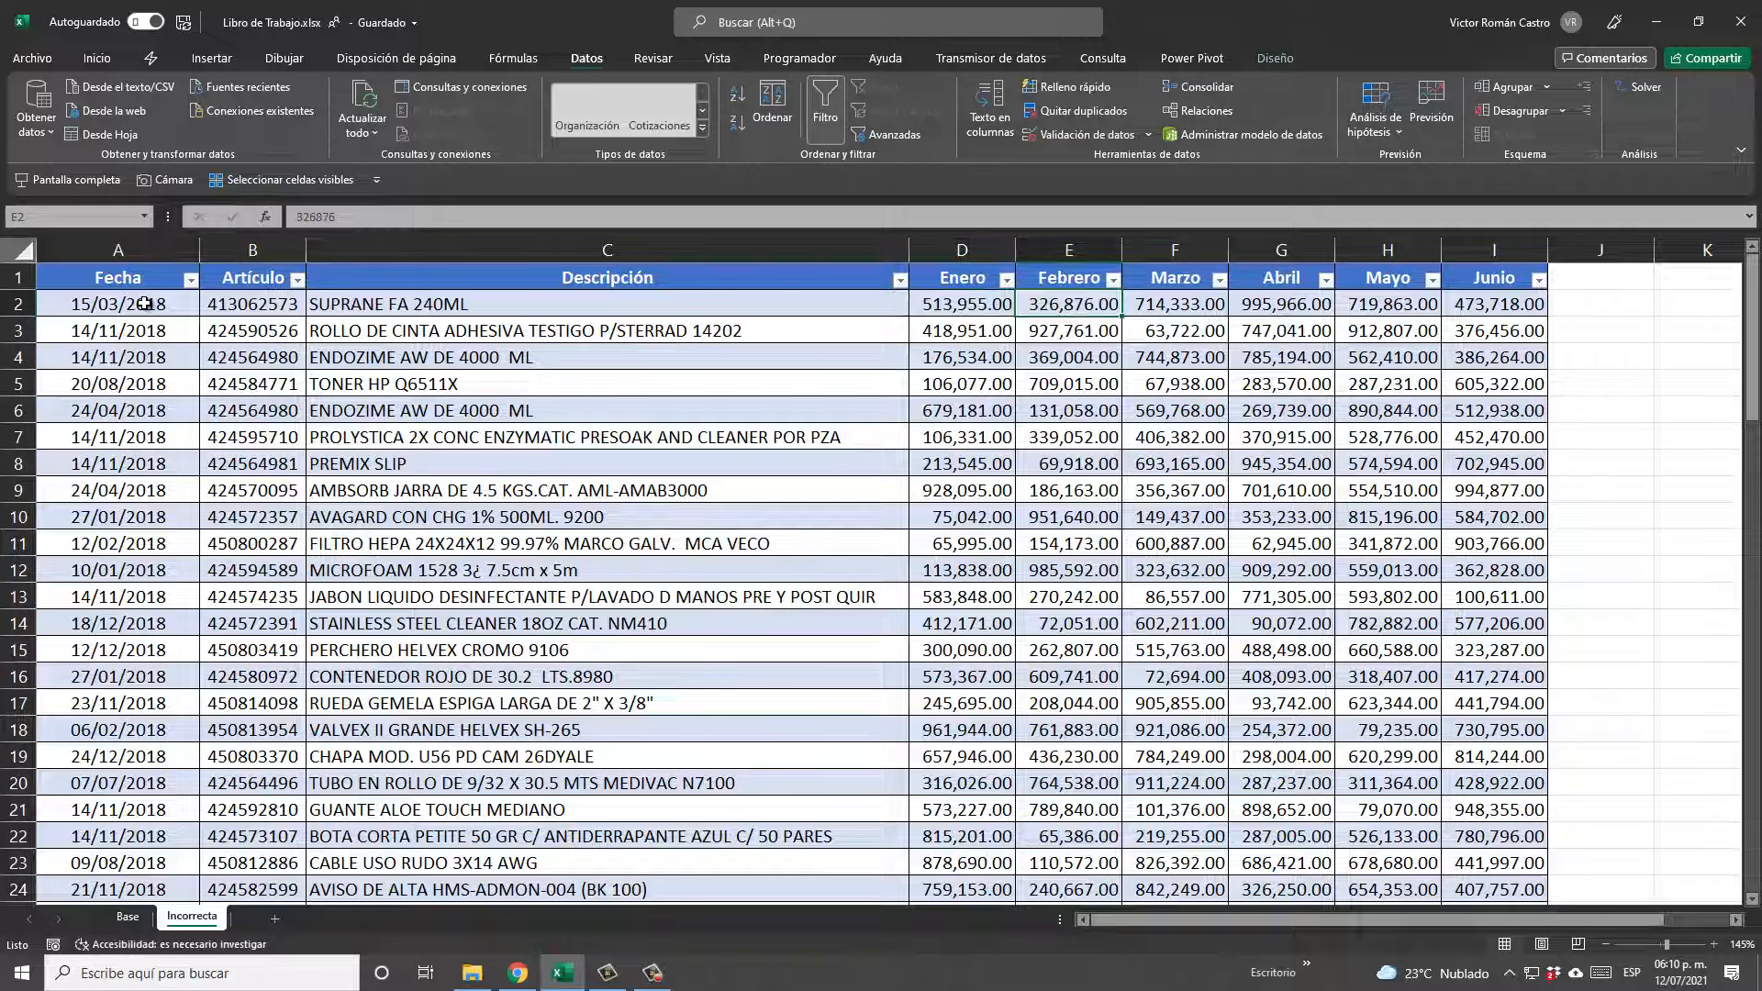
key(Right)
key(Right)
key(Left)
key(Left)
key(Left)
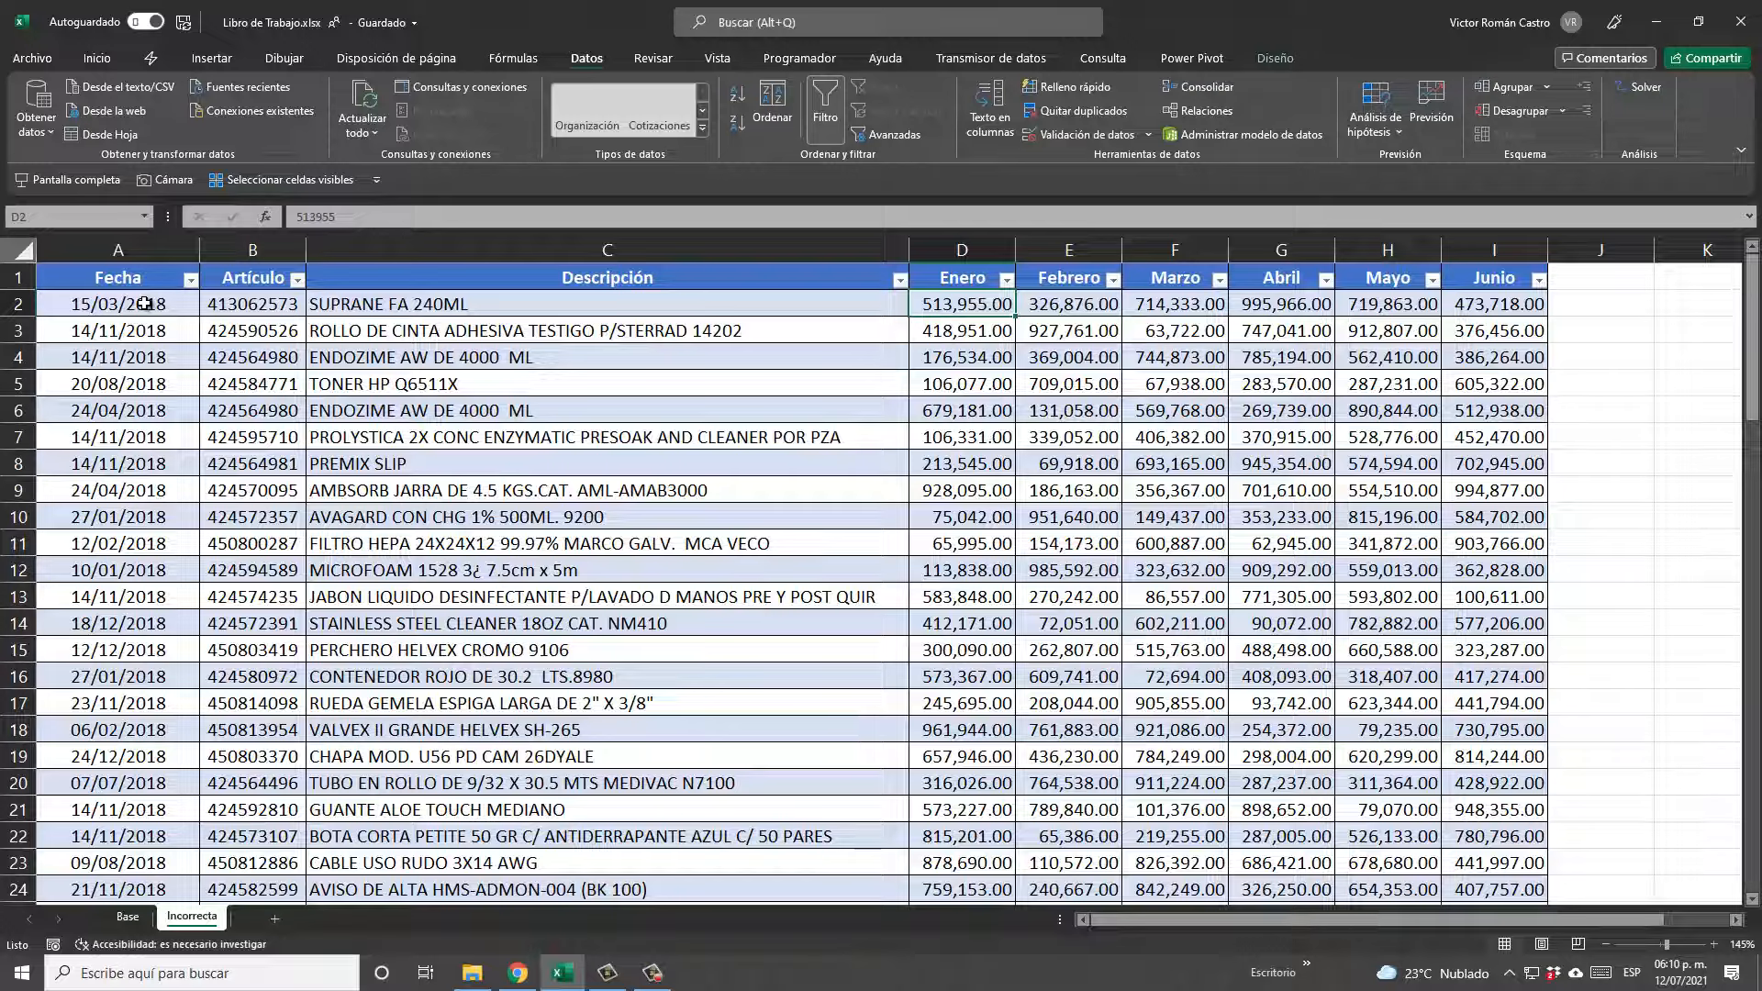
key(Right)
key(Right)
key(Right)
key(Right)
key(Right)
key(Left)
key(Left)
key(Left)
key(Left)
key(Left)
key(Left)
key(Left)
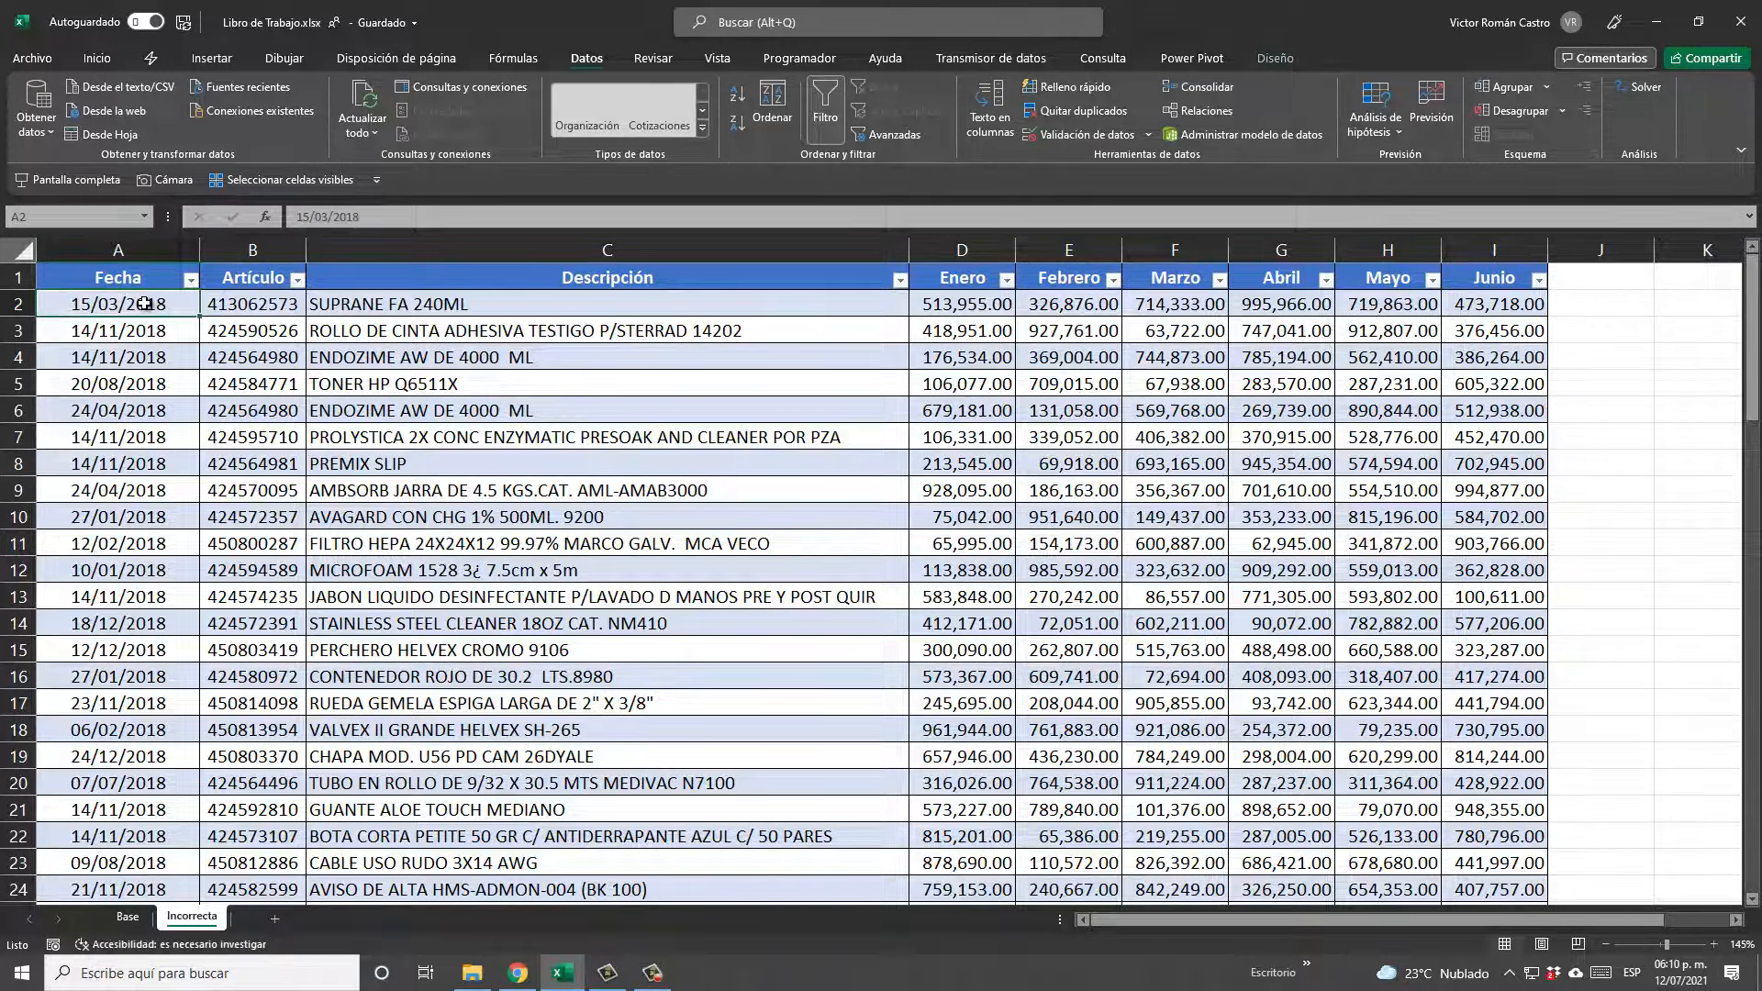
key(Right)
key(Right)
key(Right)
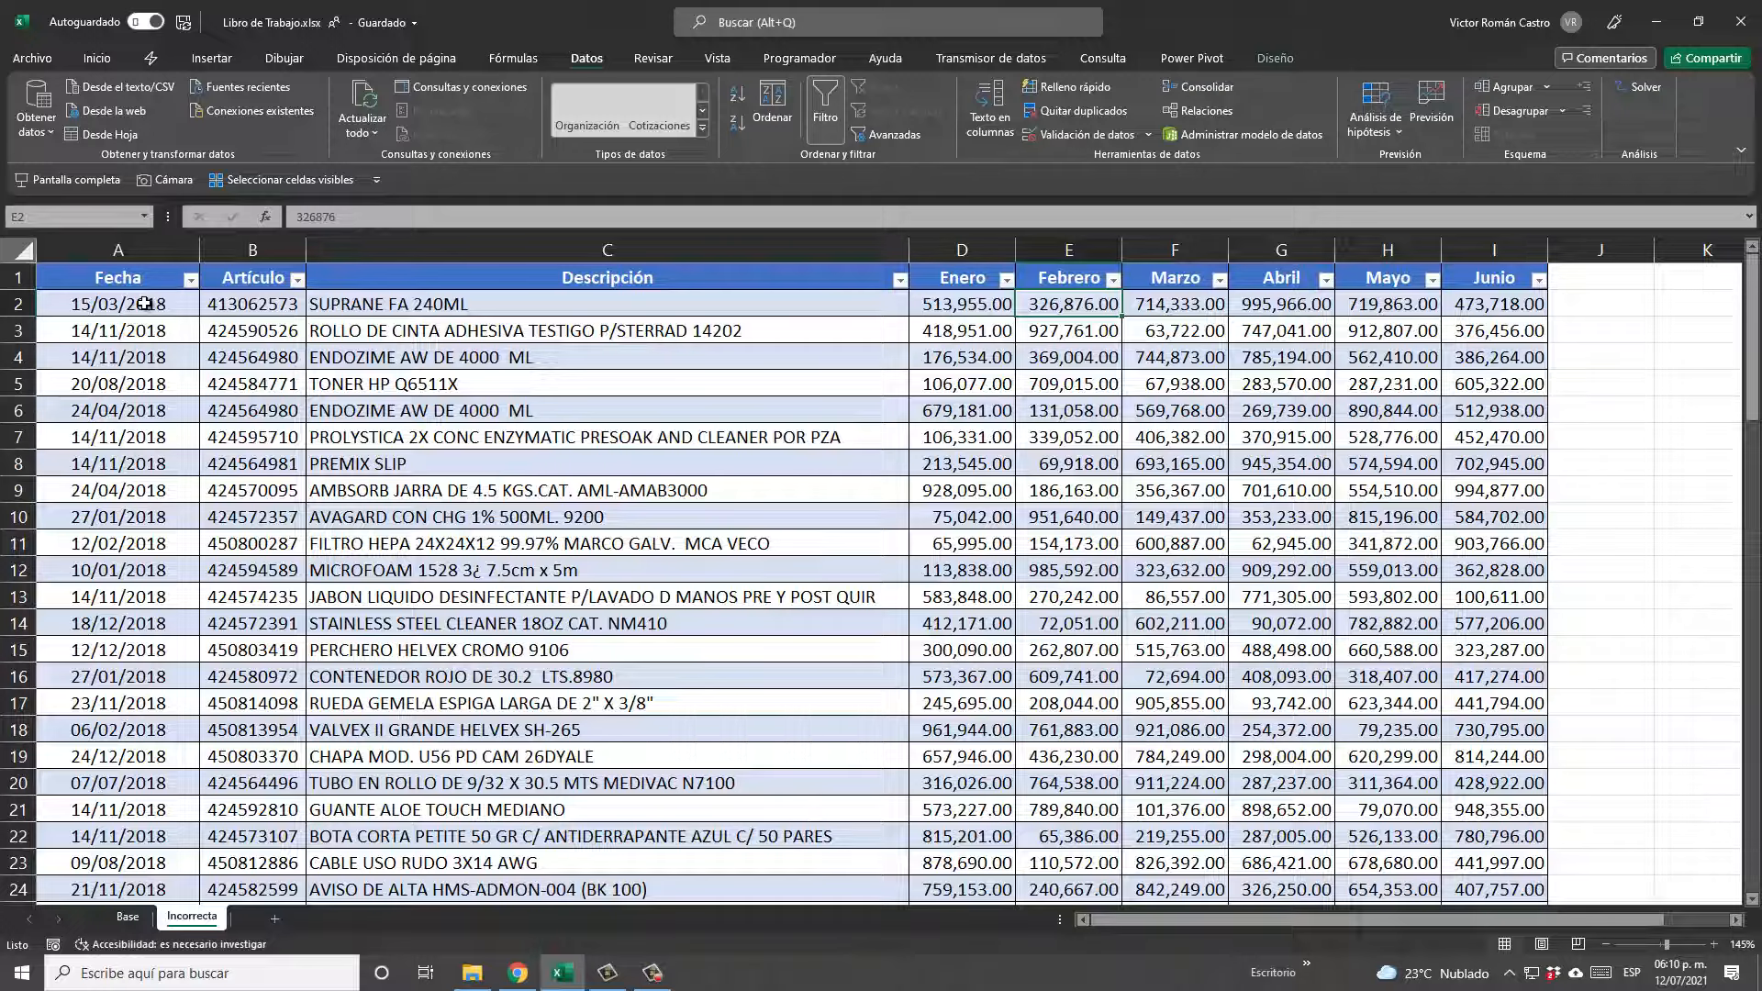
click(1179, 356)
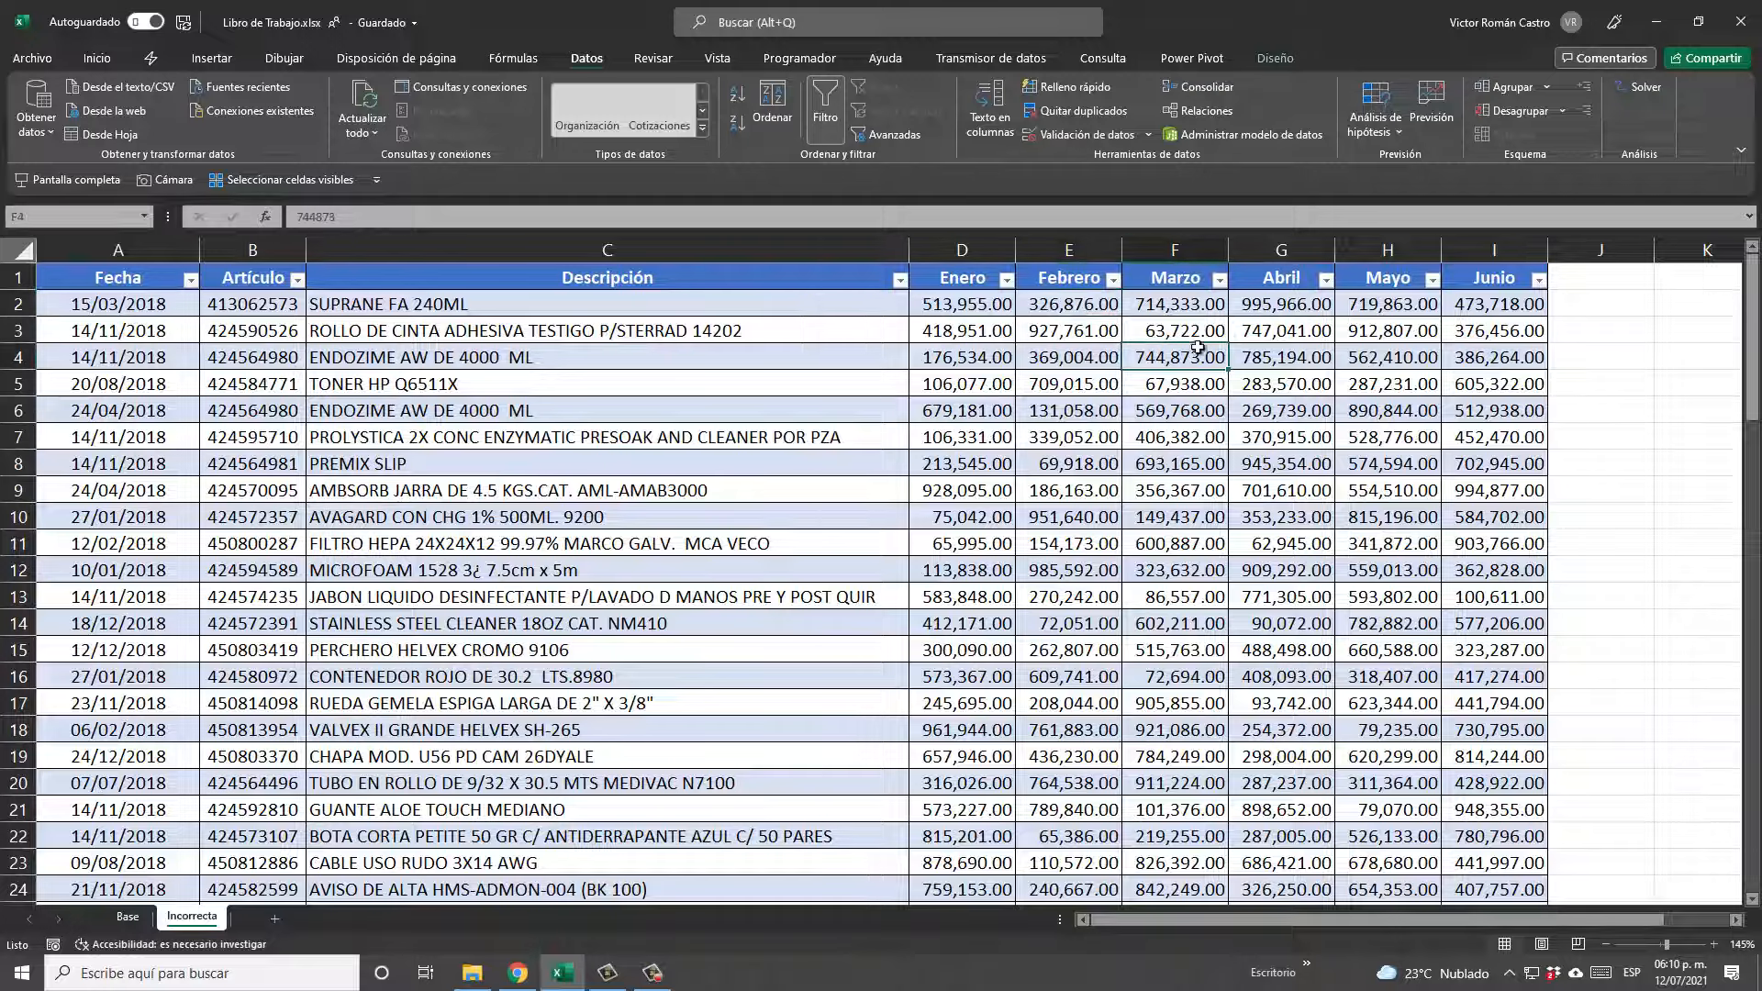
click(1225, 334)
click(1314, 356)
click(1328, 387)
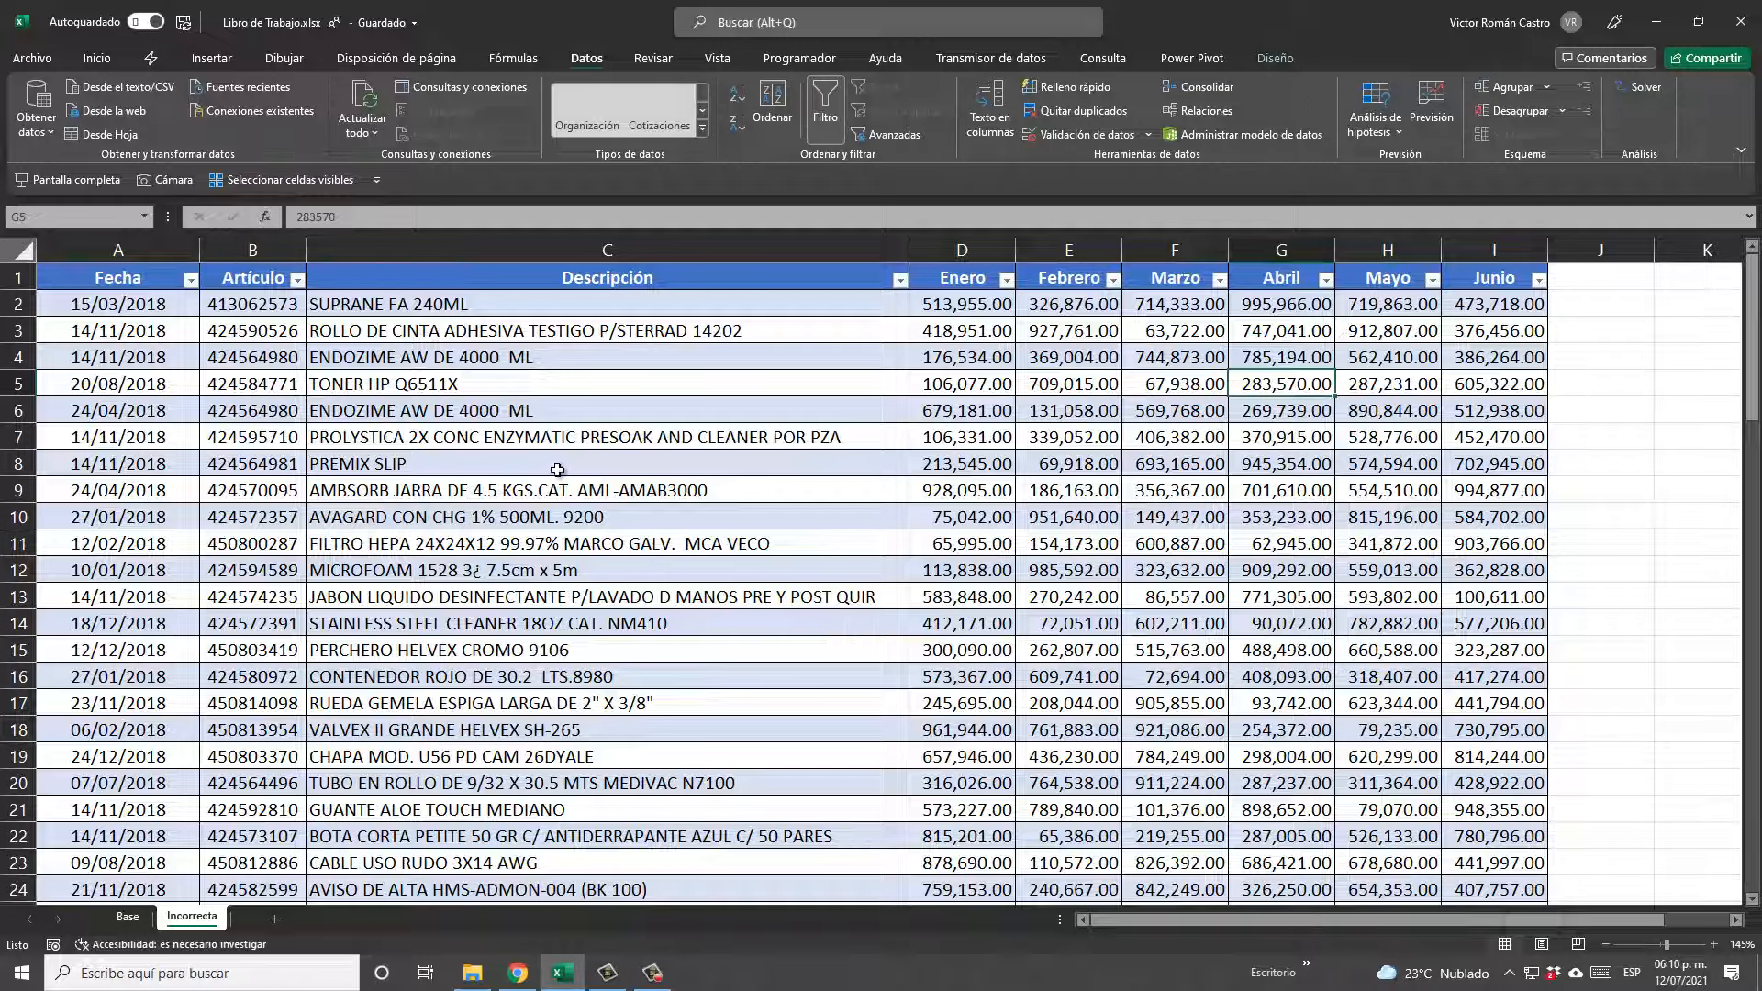
Create a pivot table from the Incorrecta table on a new sheet, with Descripción as rows and the sum of Enero as values.
key(Home)
key(ctrl+Up)
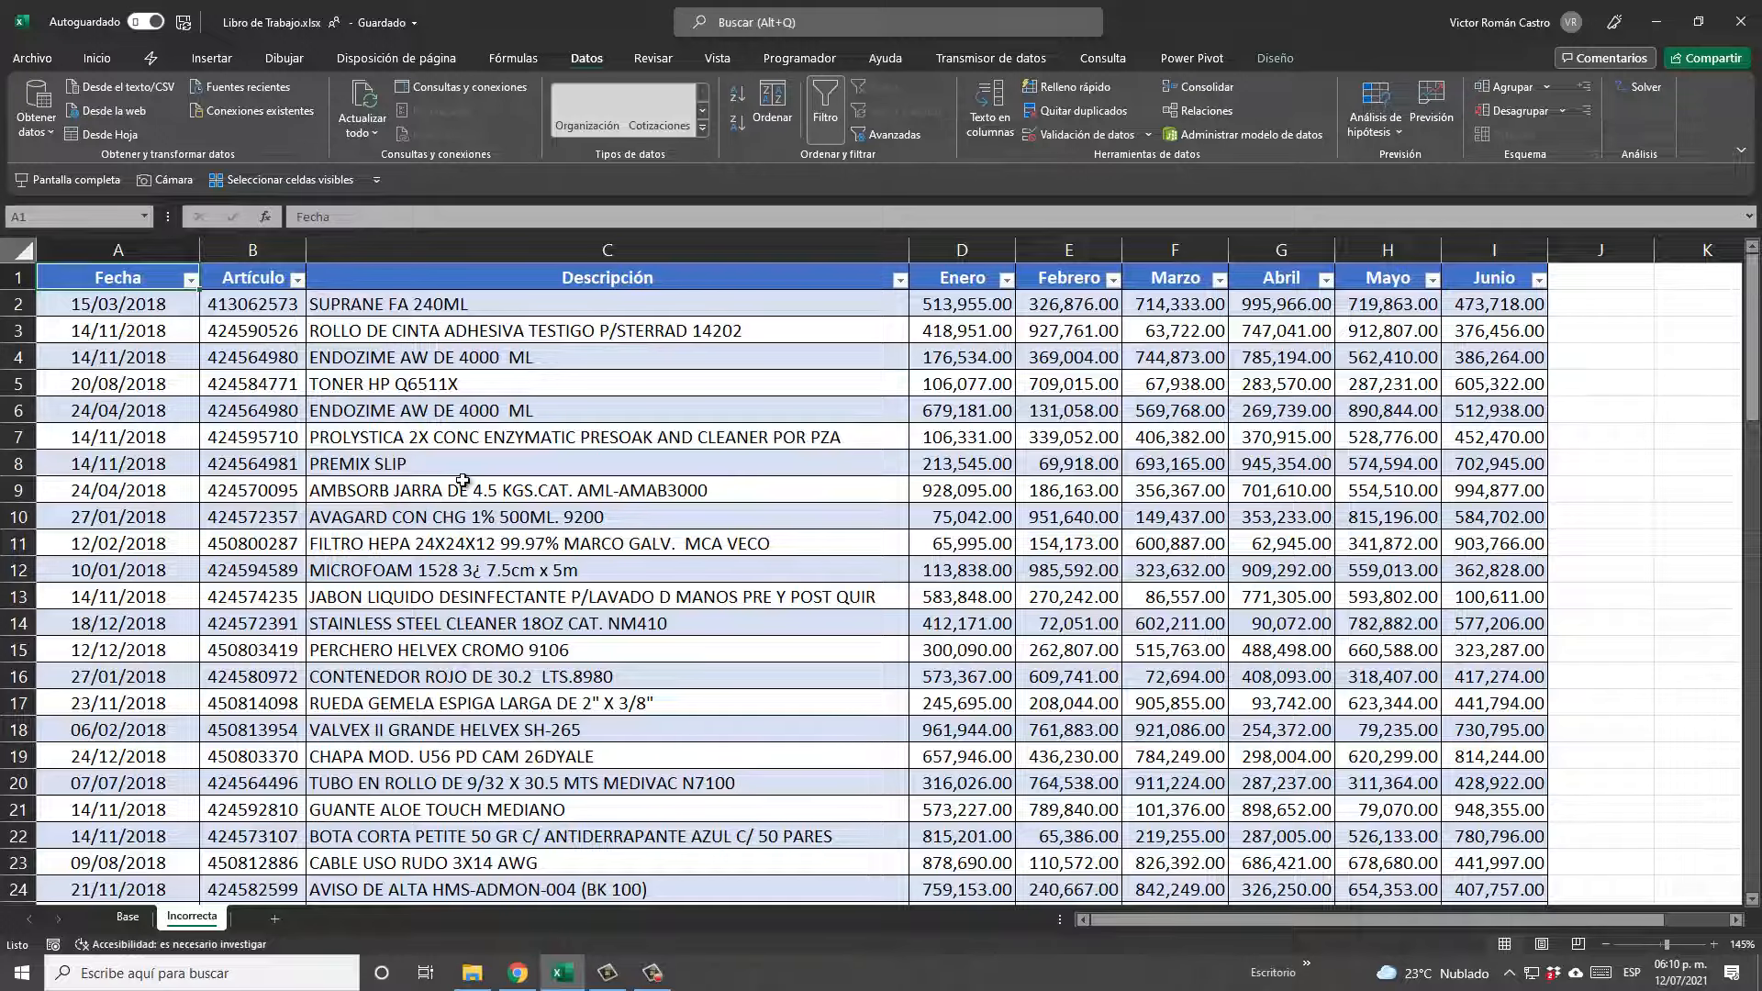
click(195, 60)
click(38, 96)
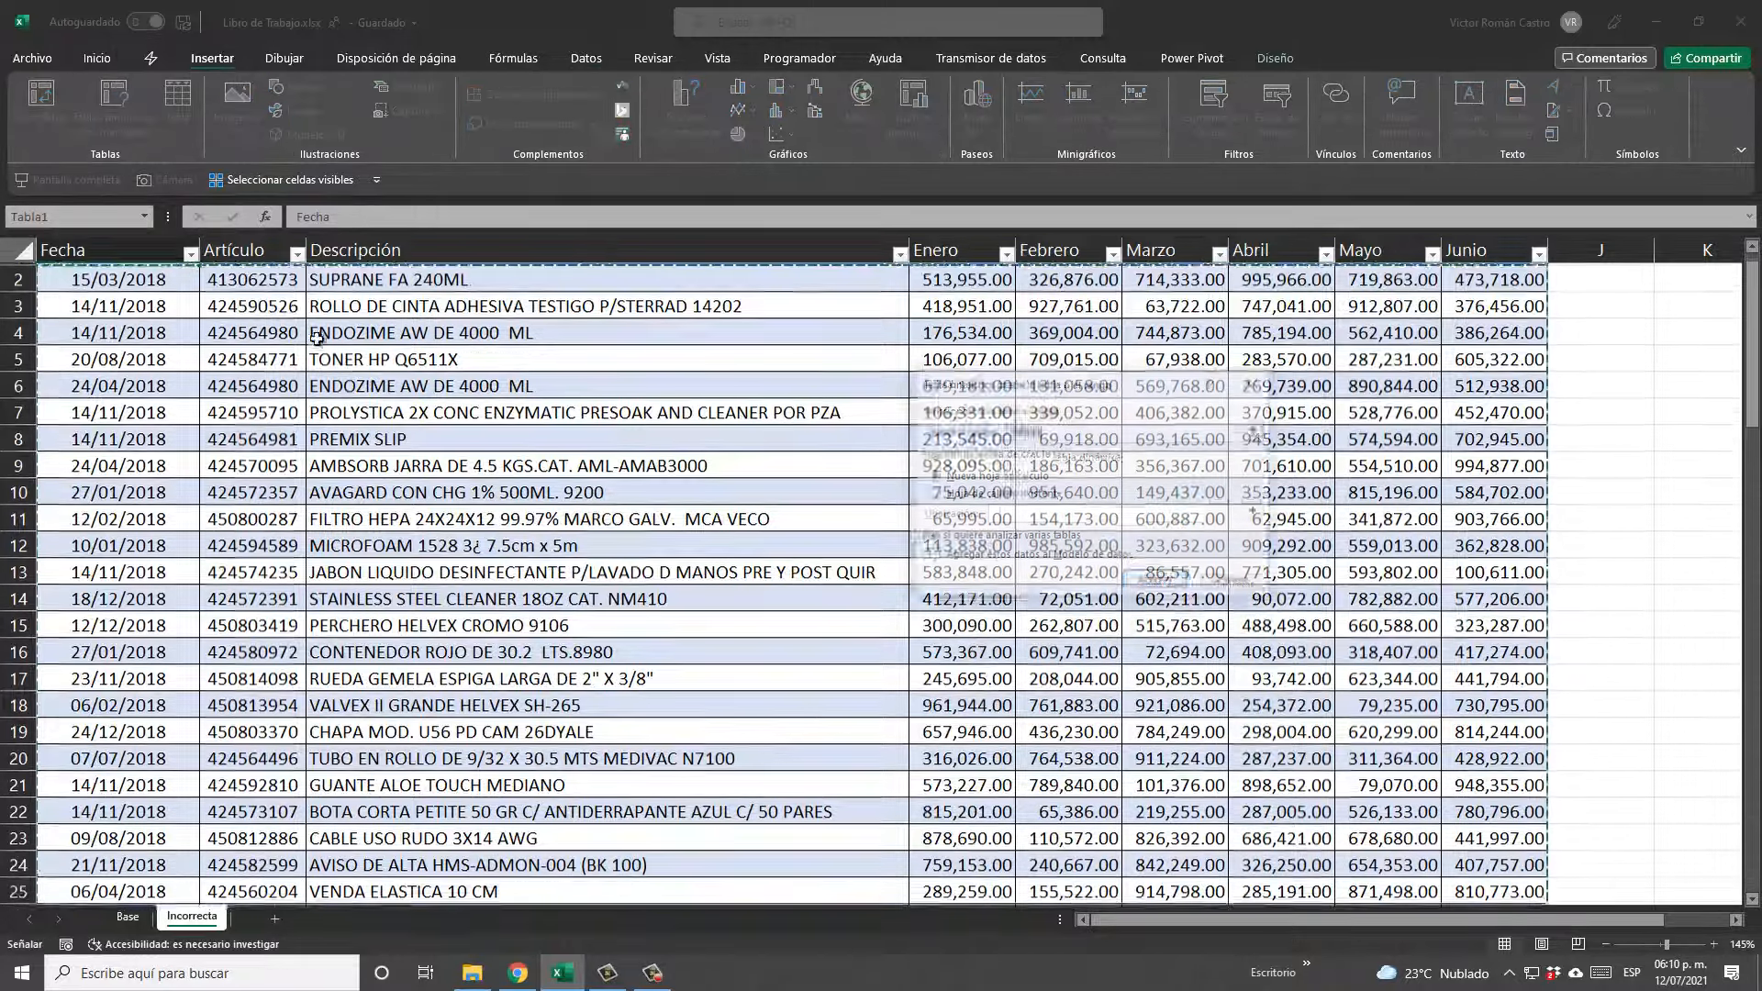
click(1155, 581)
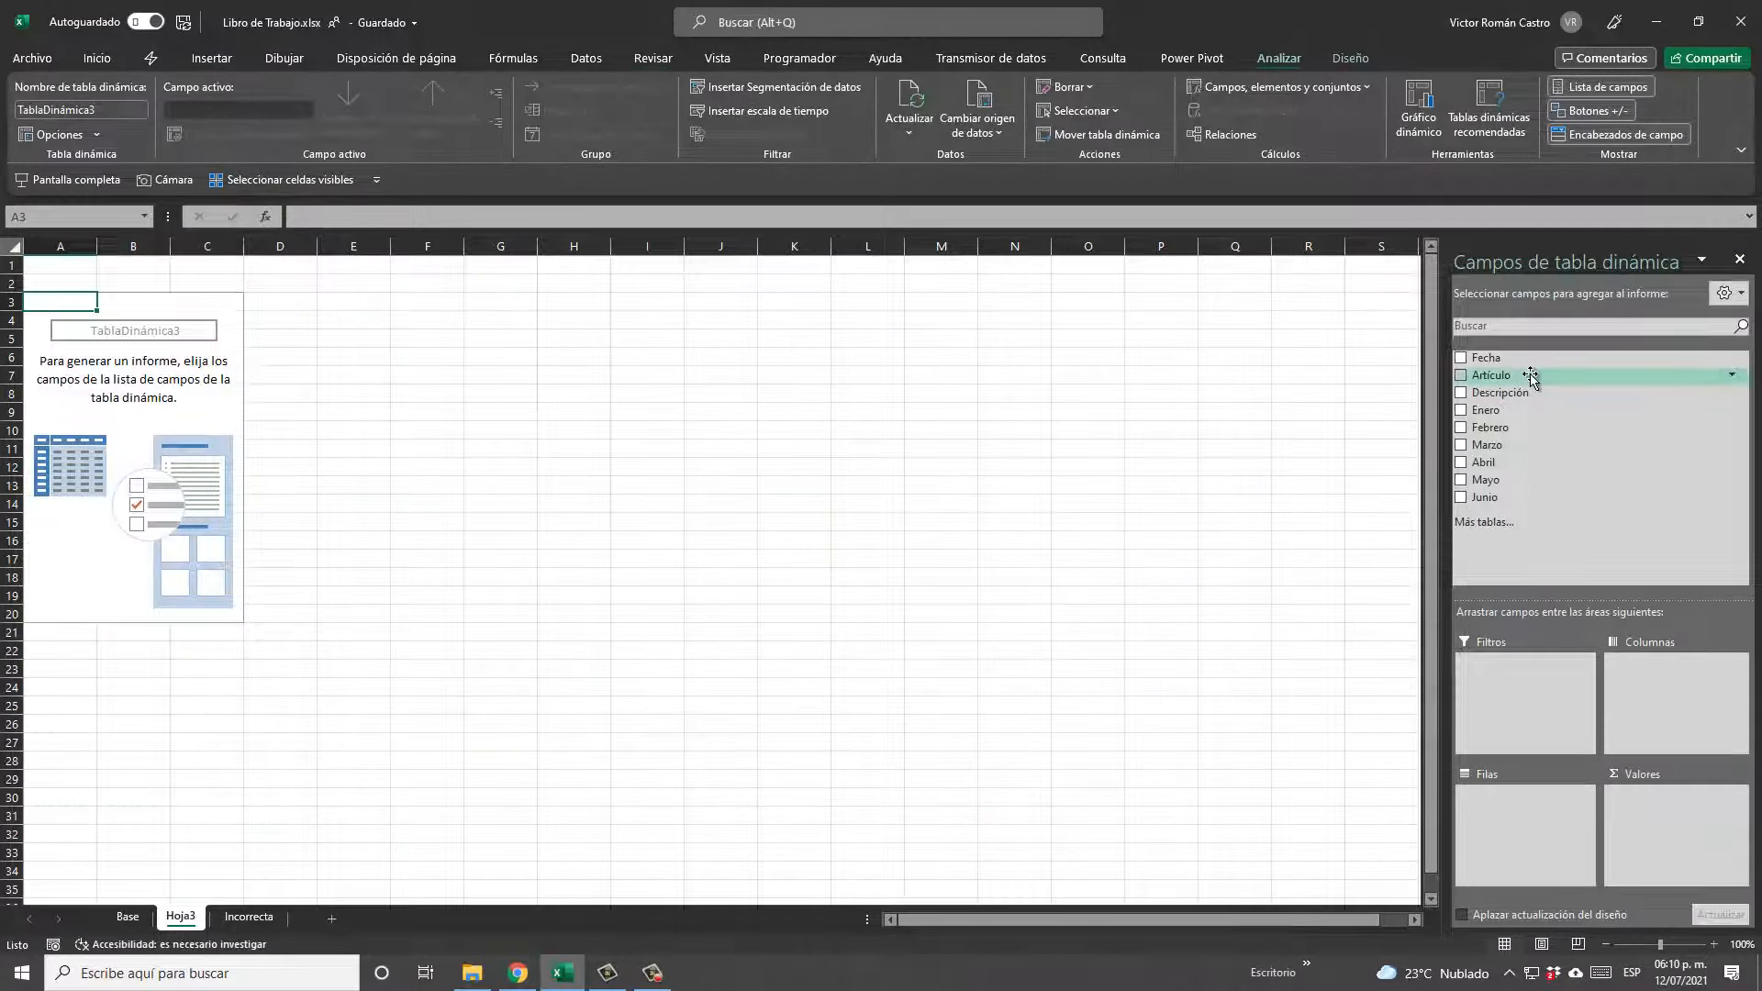
drag(1520, 396, 1506, 885)
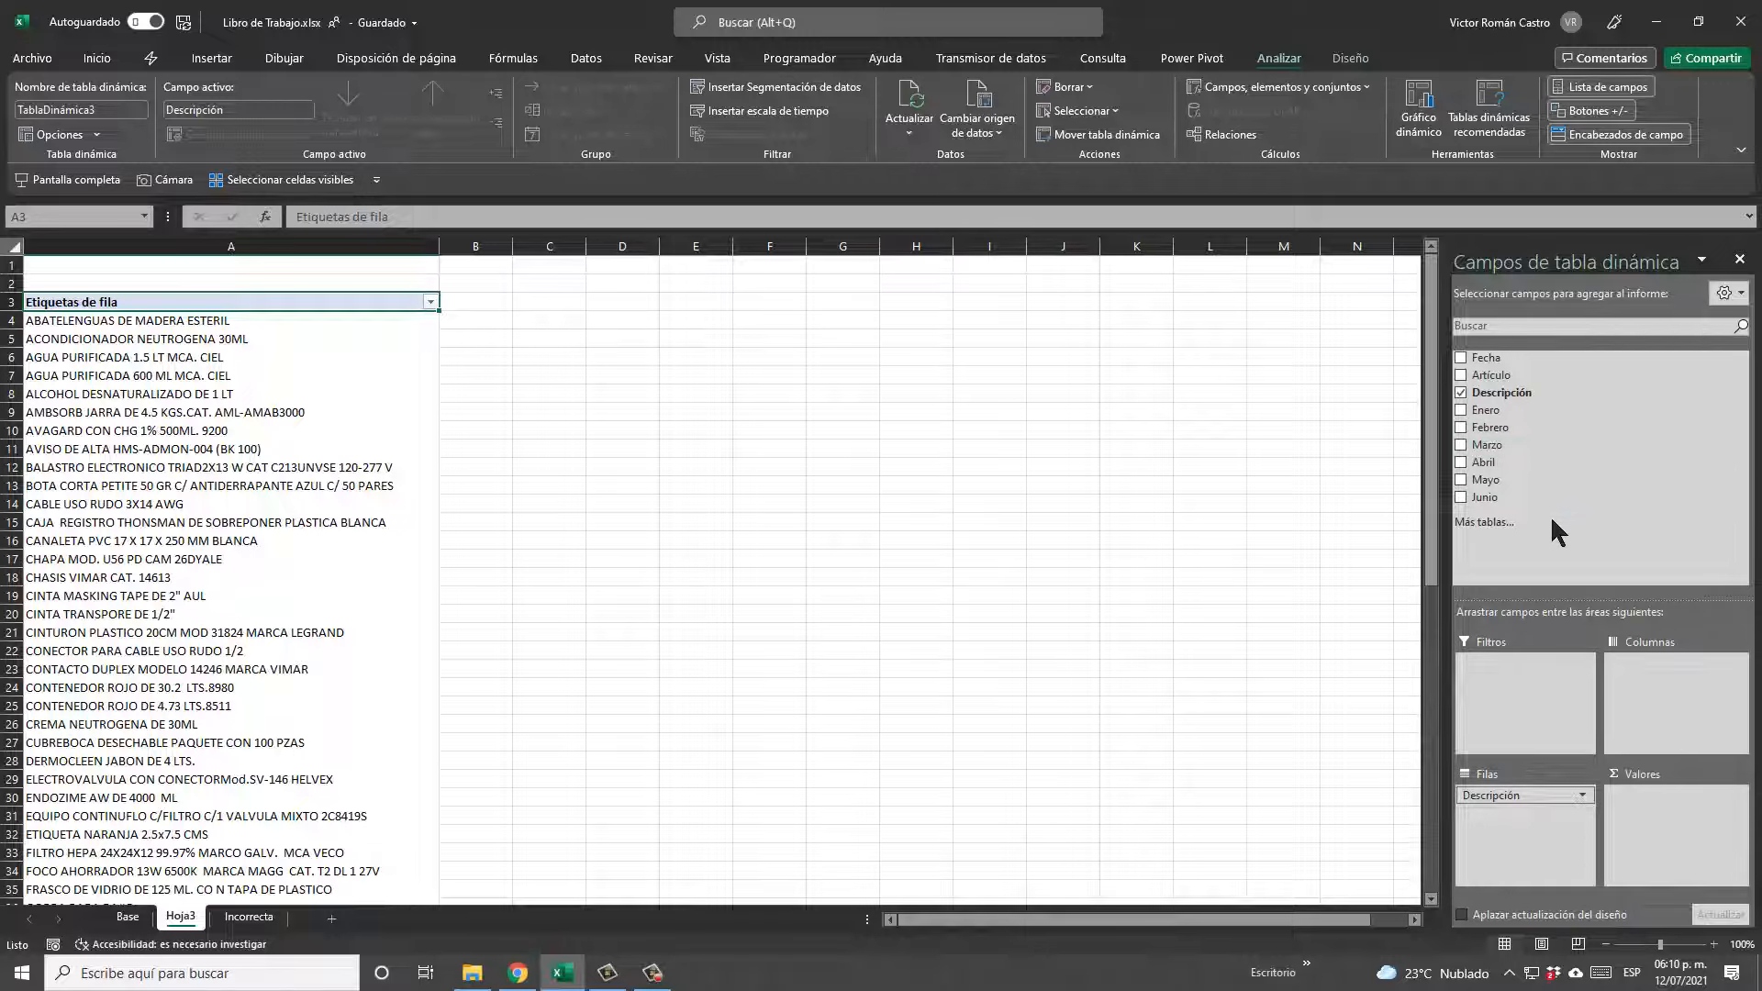
drag(1540, 411, 1698, 849)
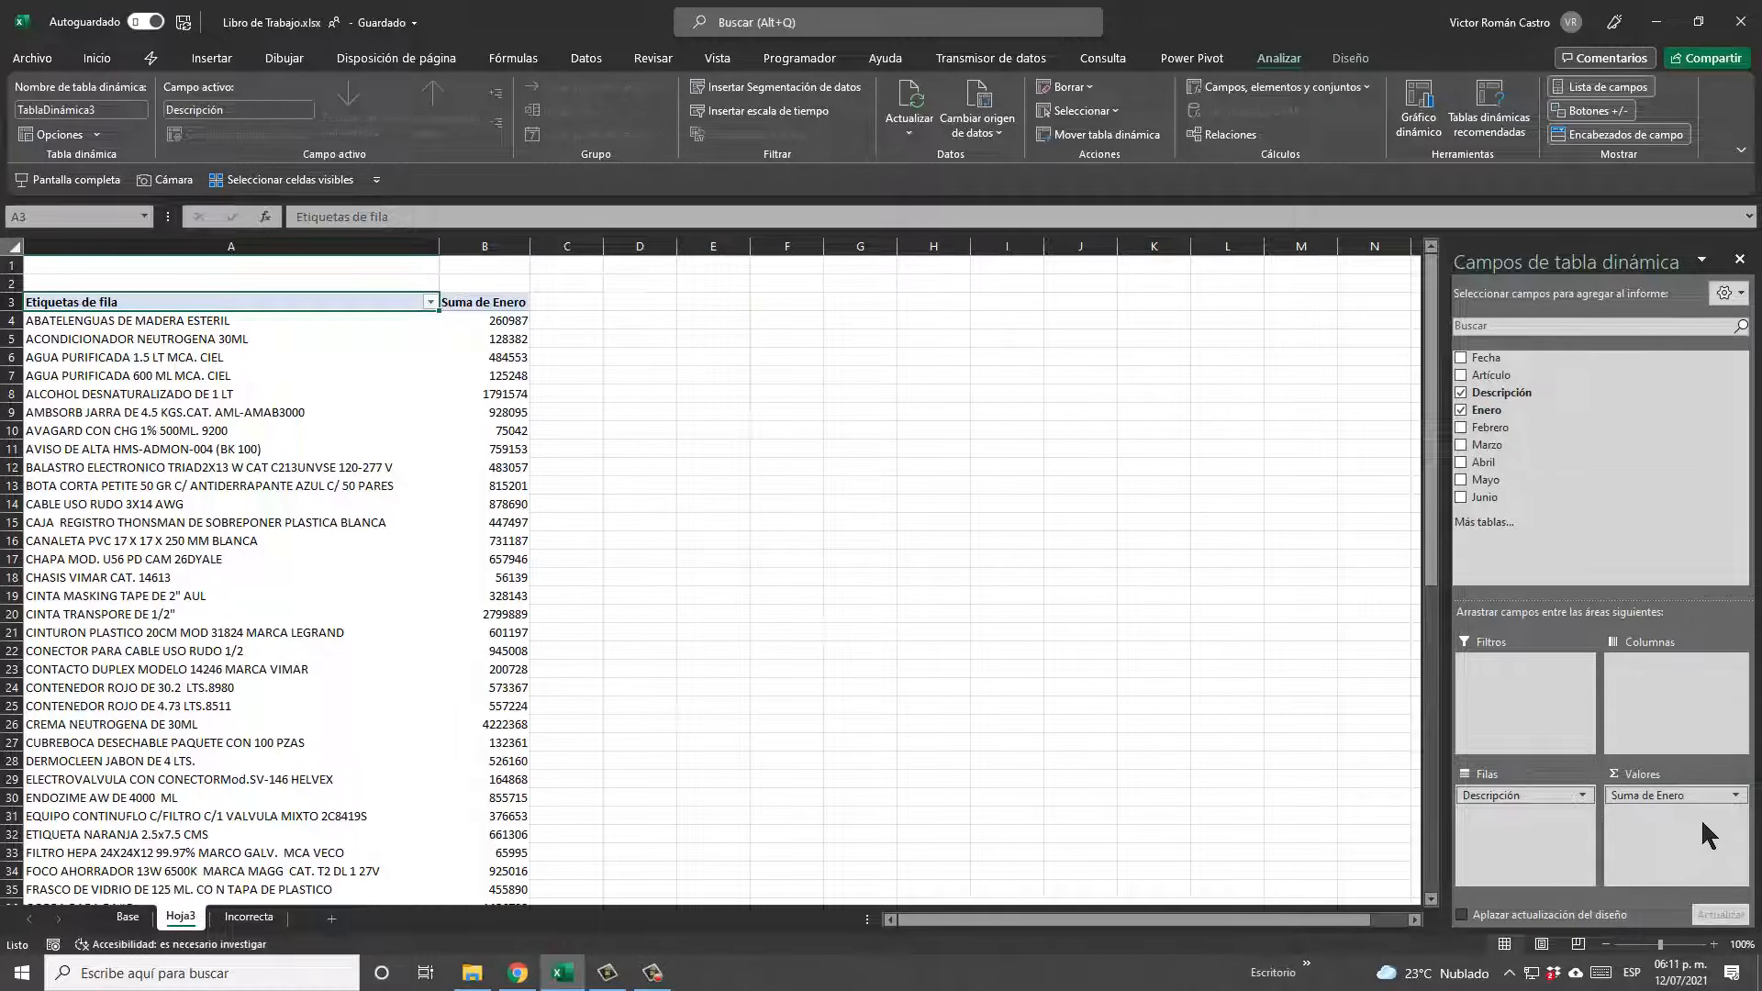
Remove Enero and Descripción from the pivot table and delete its sheet, Hoja3.
drag(1685, 806, 1583, 495)
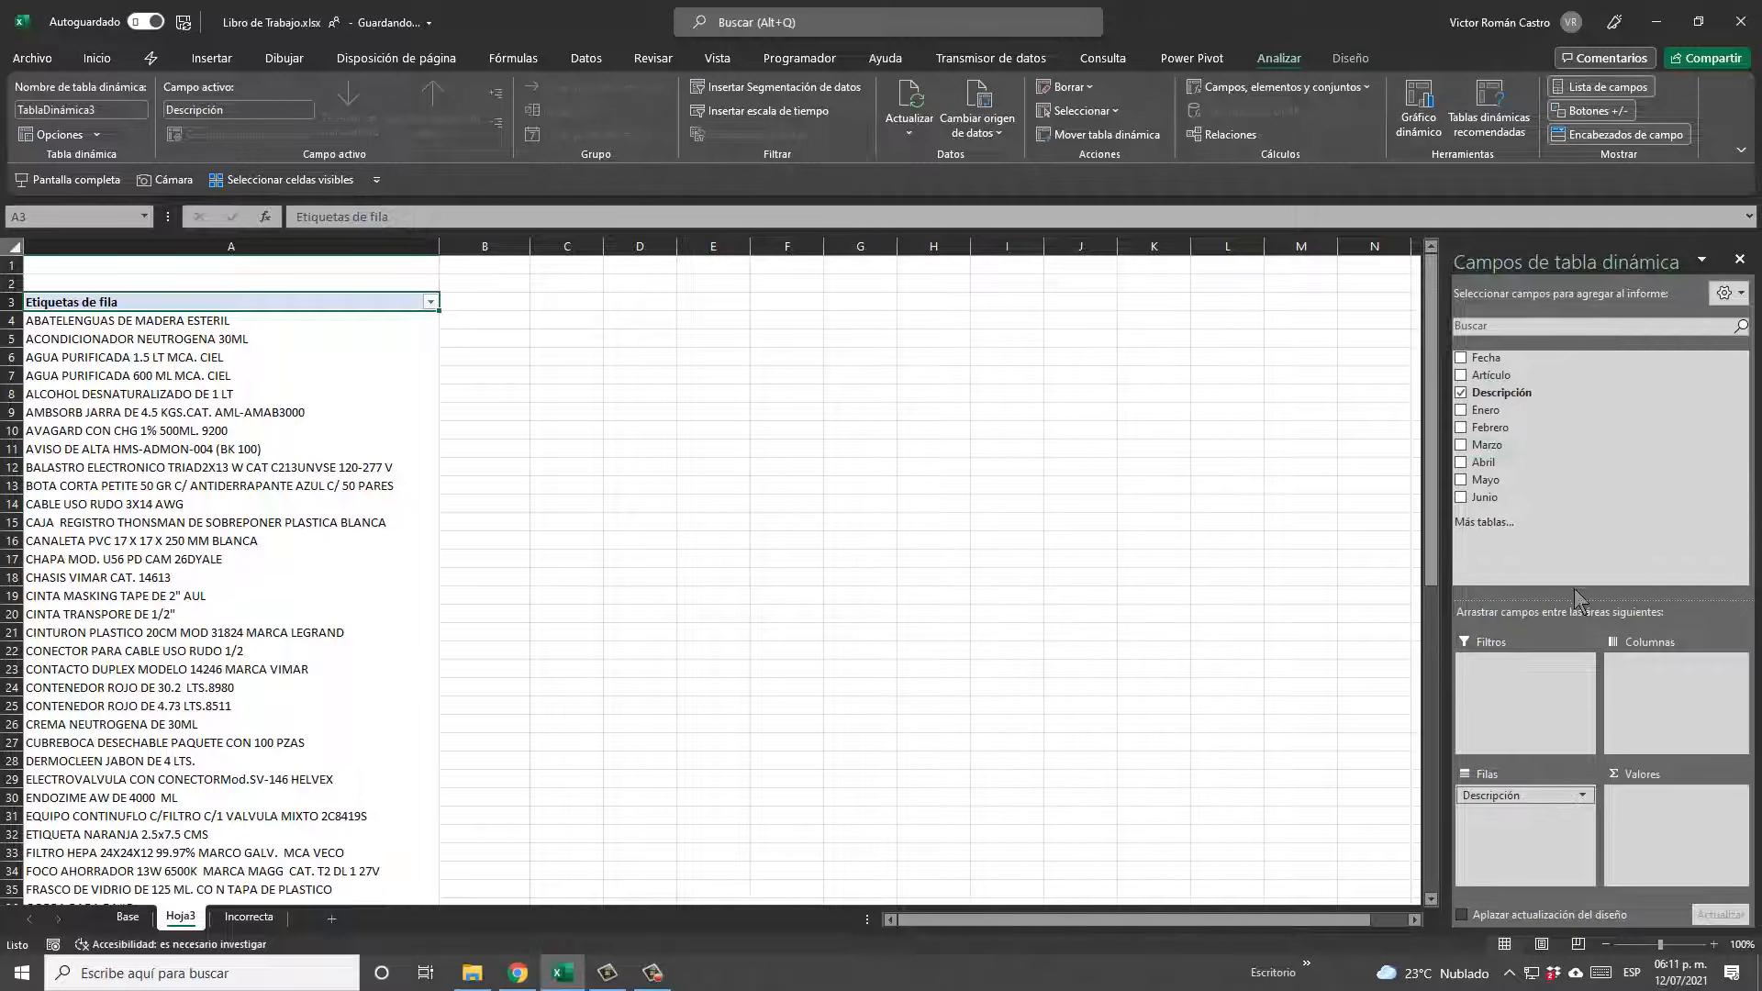
drag(1534, 795, 1583, 496)
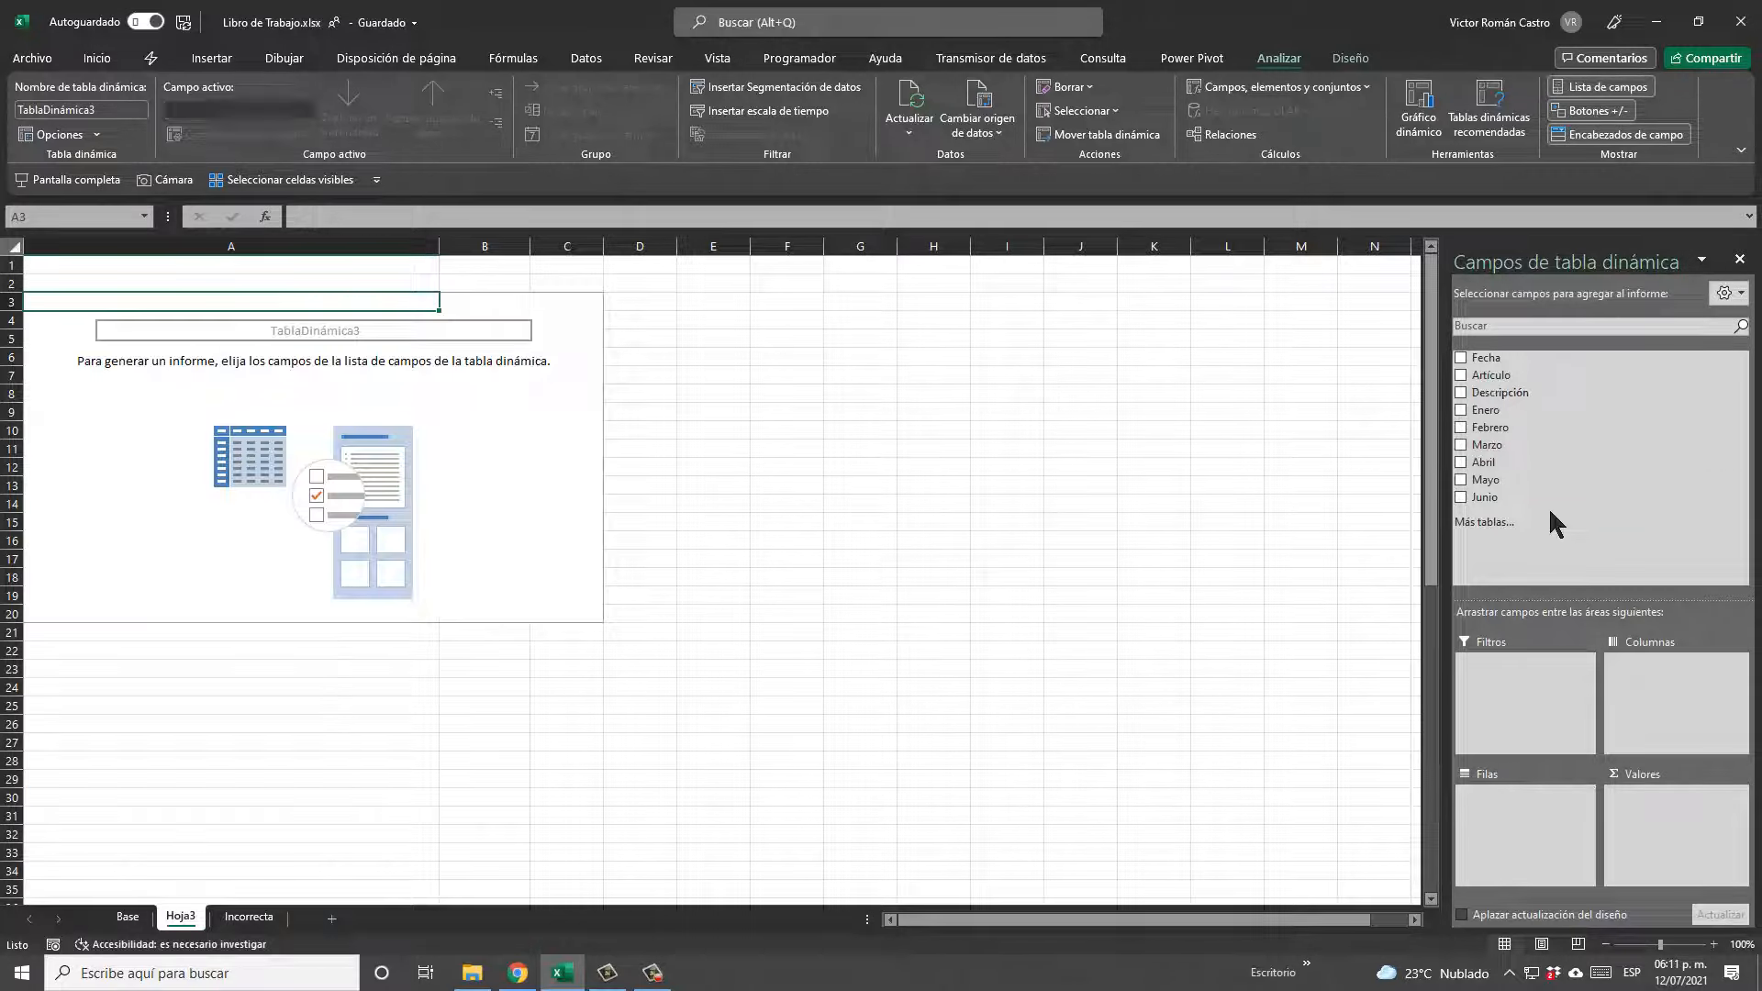
right_click(190, 919)
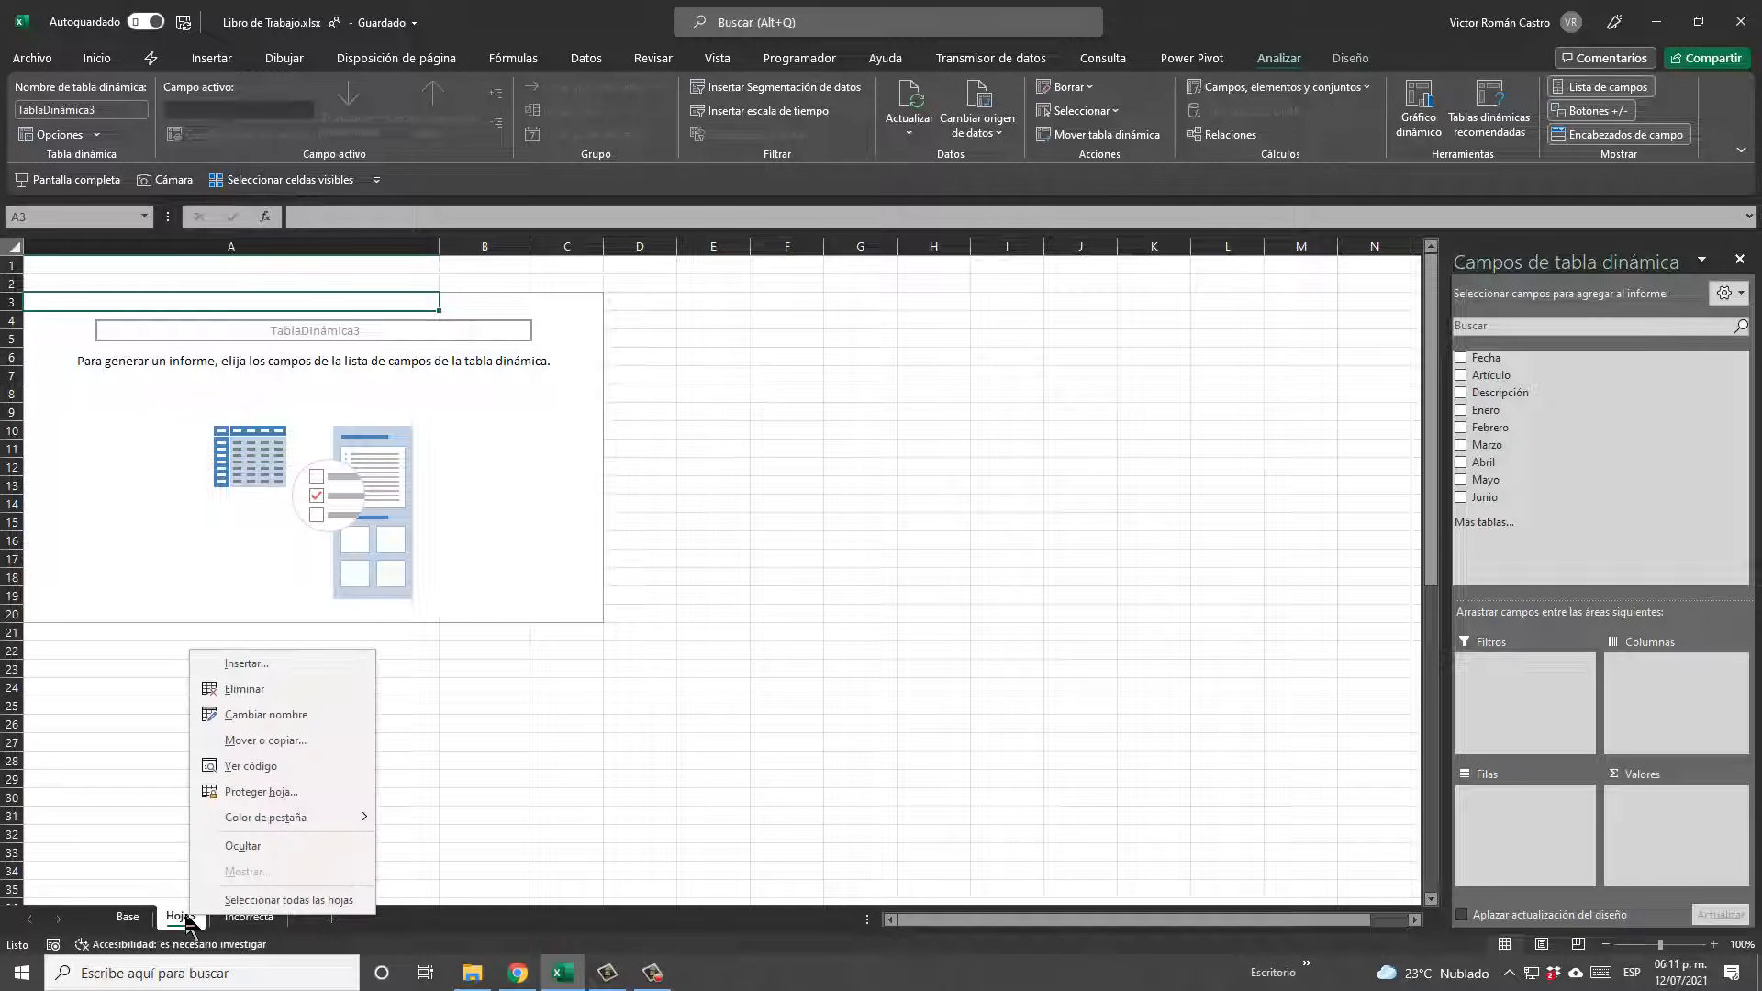
click(243, 691)
click(870, 539)
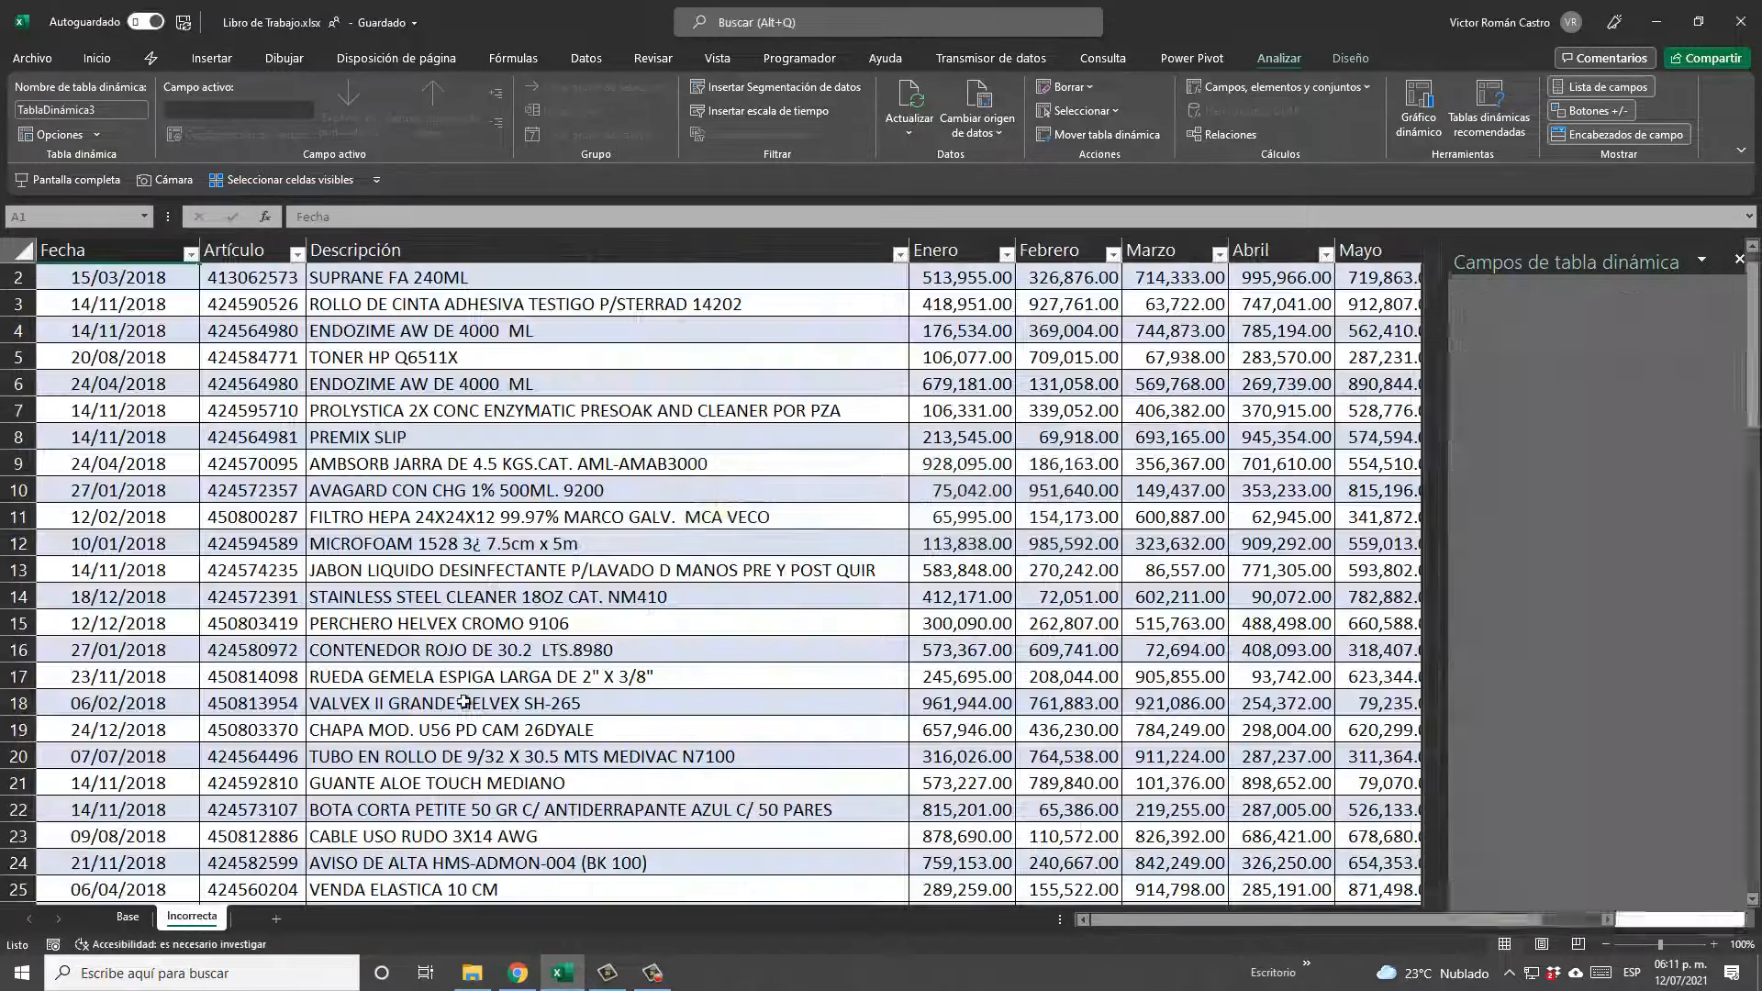
Copy the Descripción header and its entries down to row 15 into K1 on the Incorrecta sheet, and fit column K's width to them.
click(846, 618)
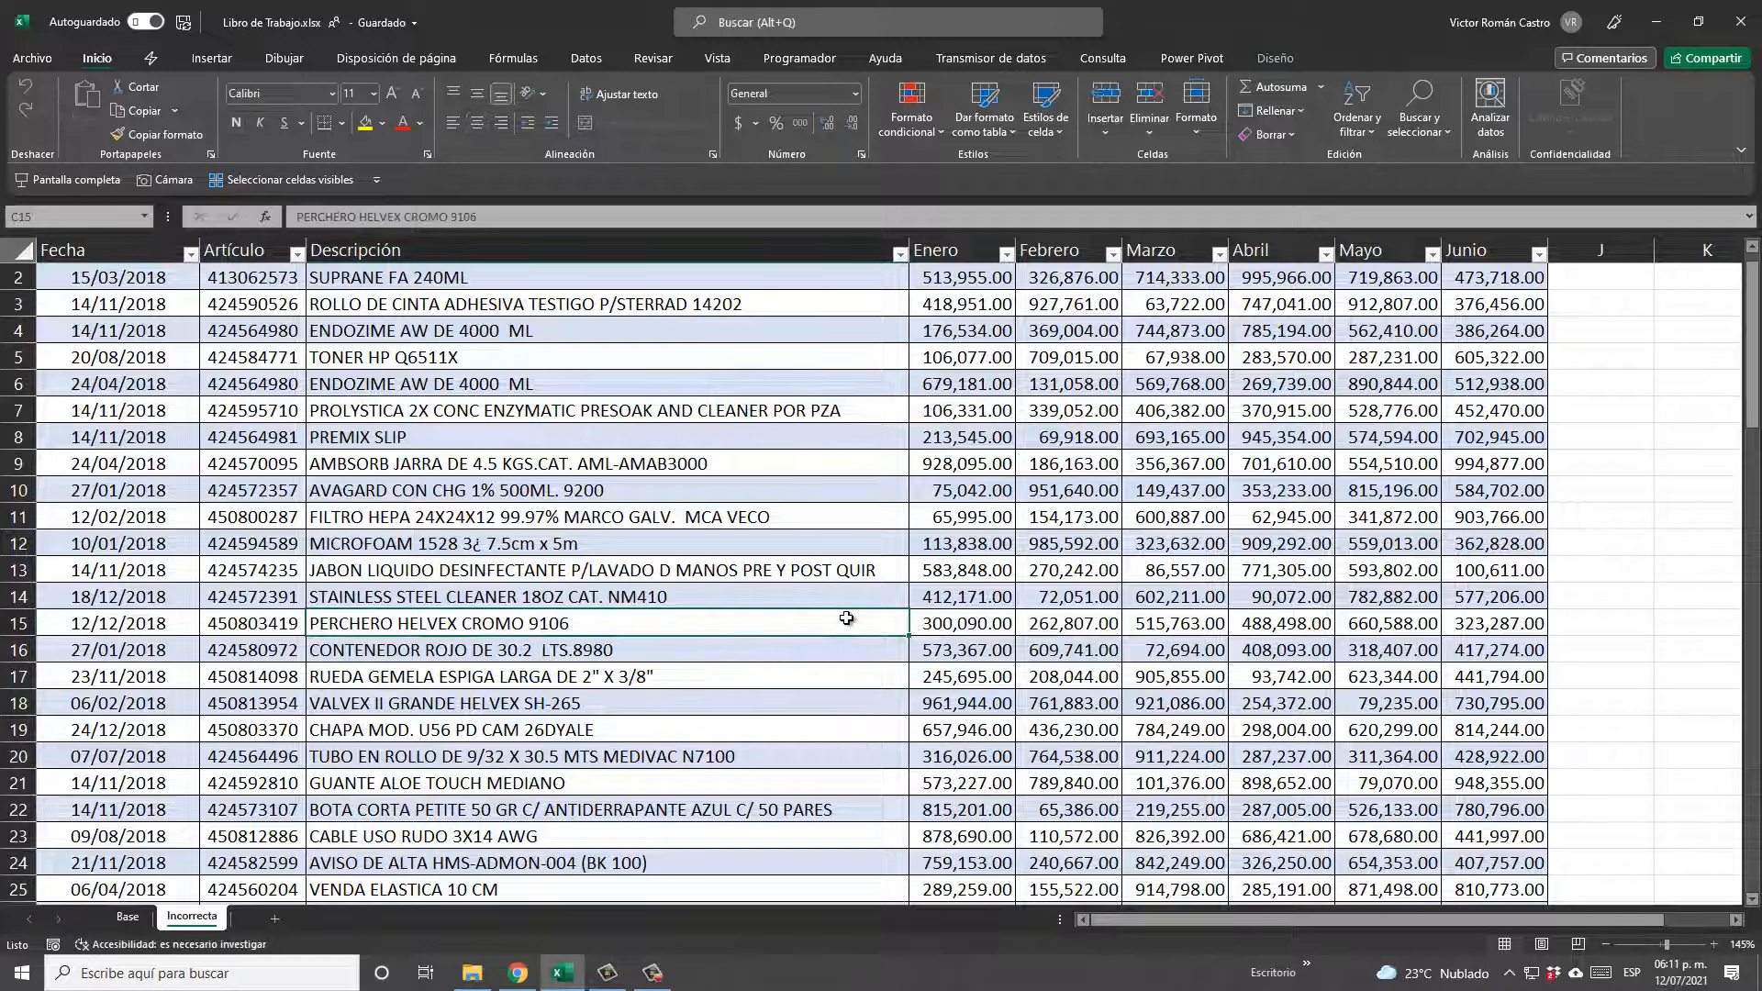
key(ctrl+shift+Up)
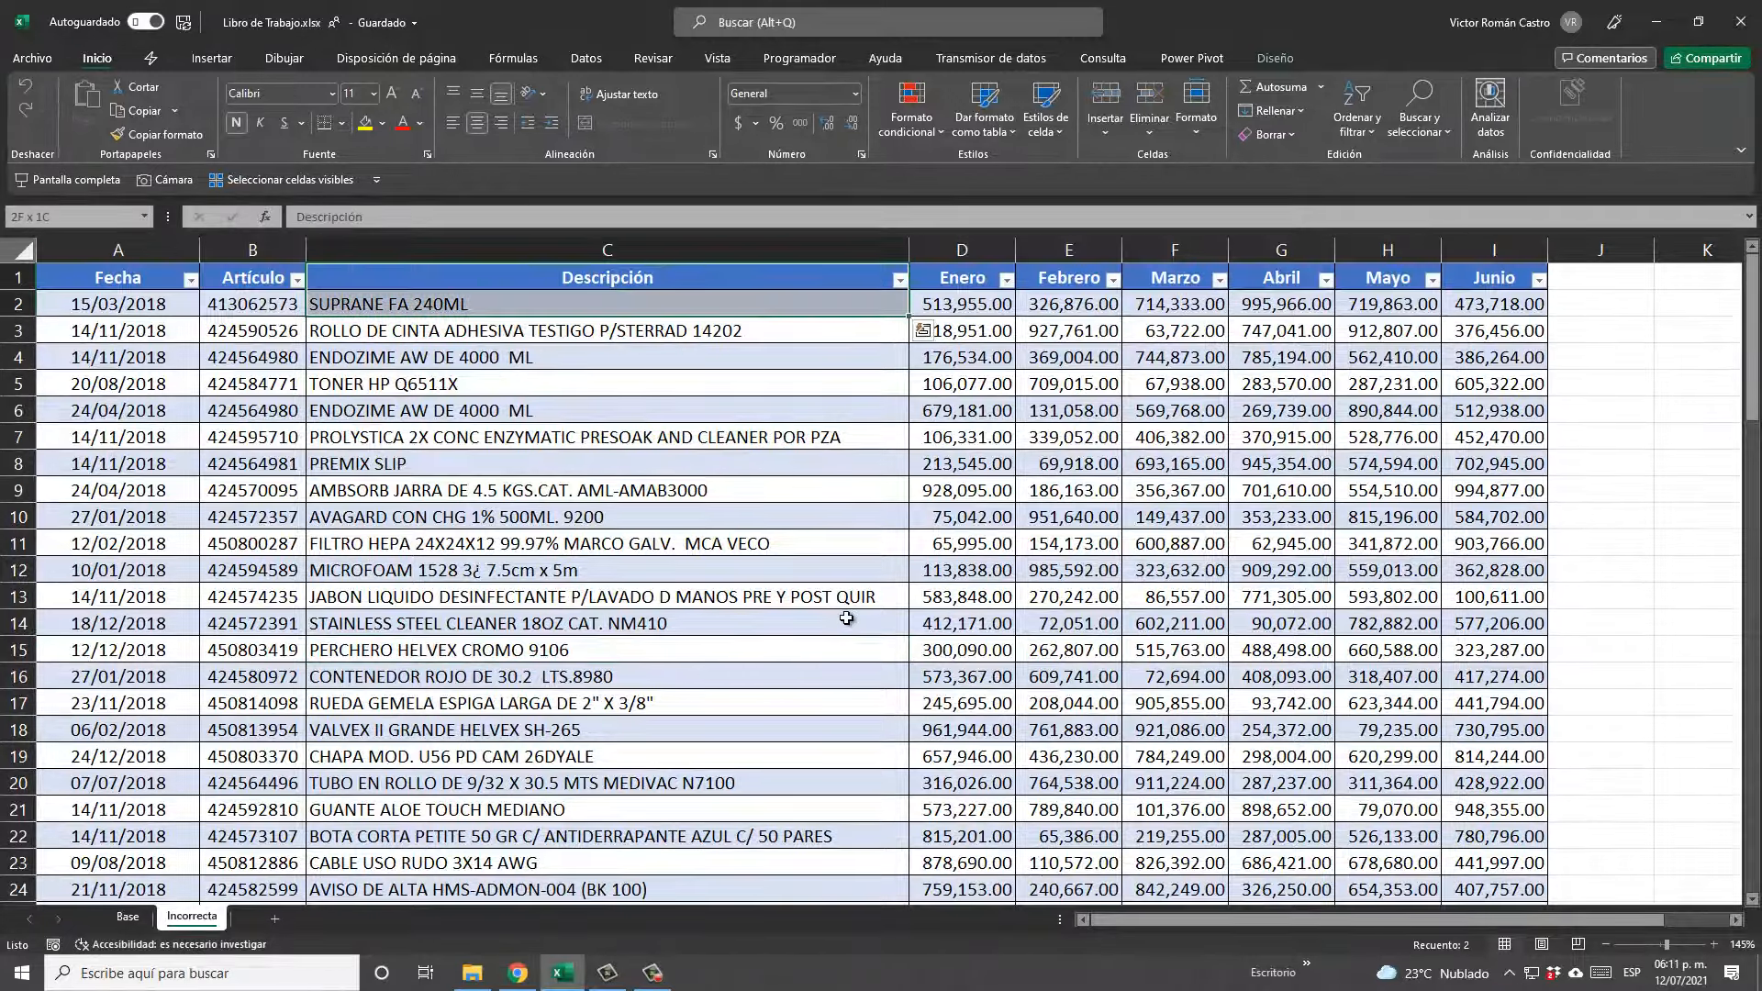
key(ctrl+c)
key(Right)
key(Right)
key(Right)
key(Right)
key(Right)
key(Right)
key(Right)
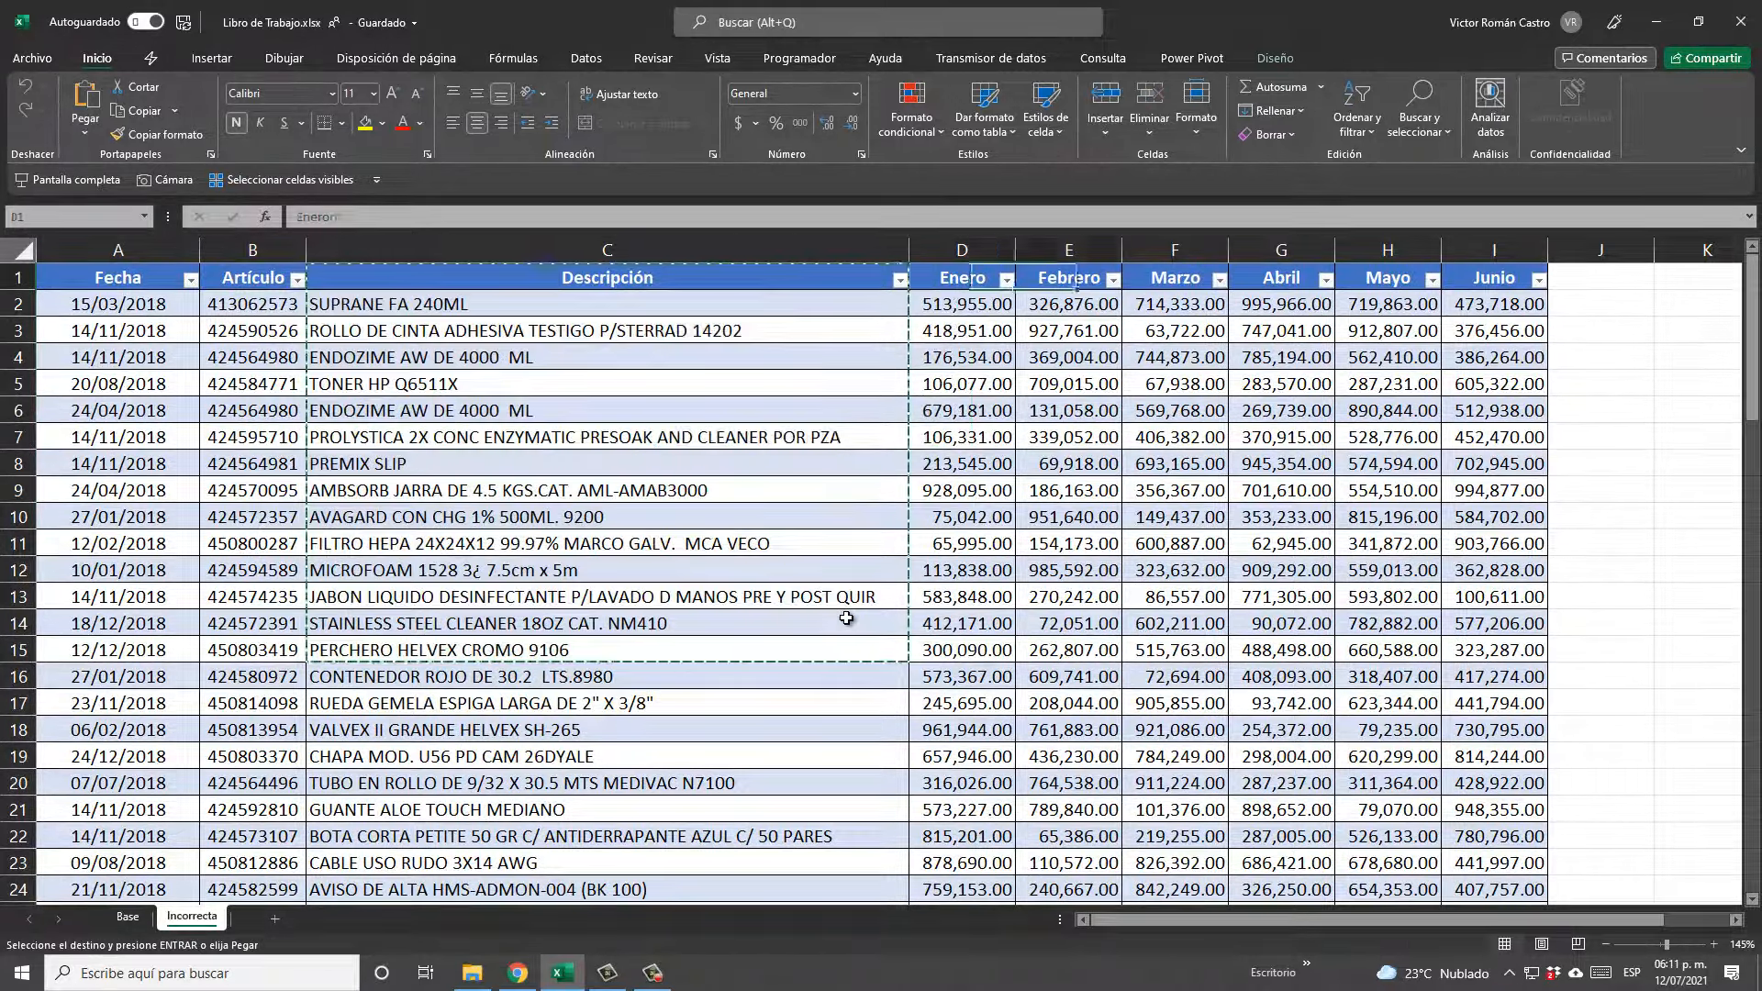
key(Right)
key(Right)
key(Right)
key(Left)
key(Left)
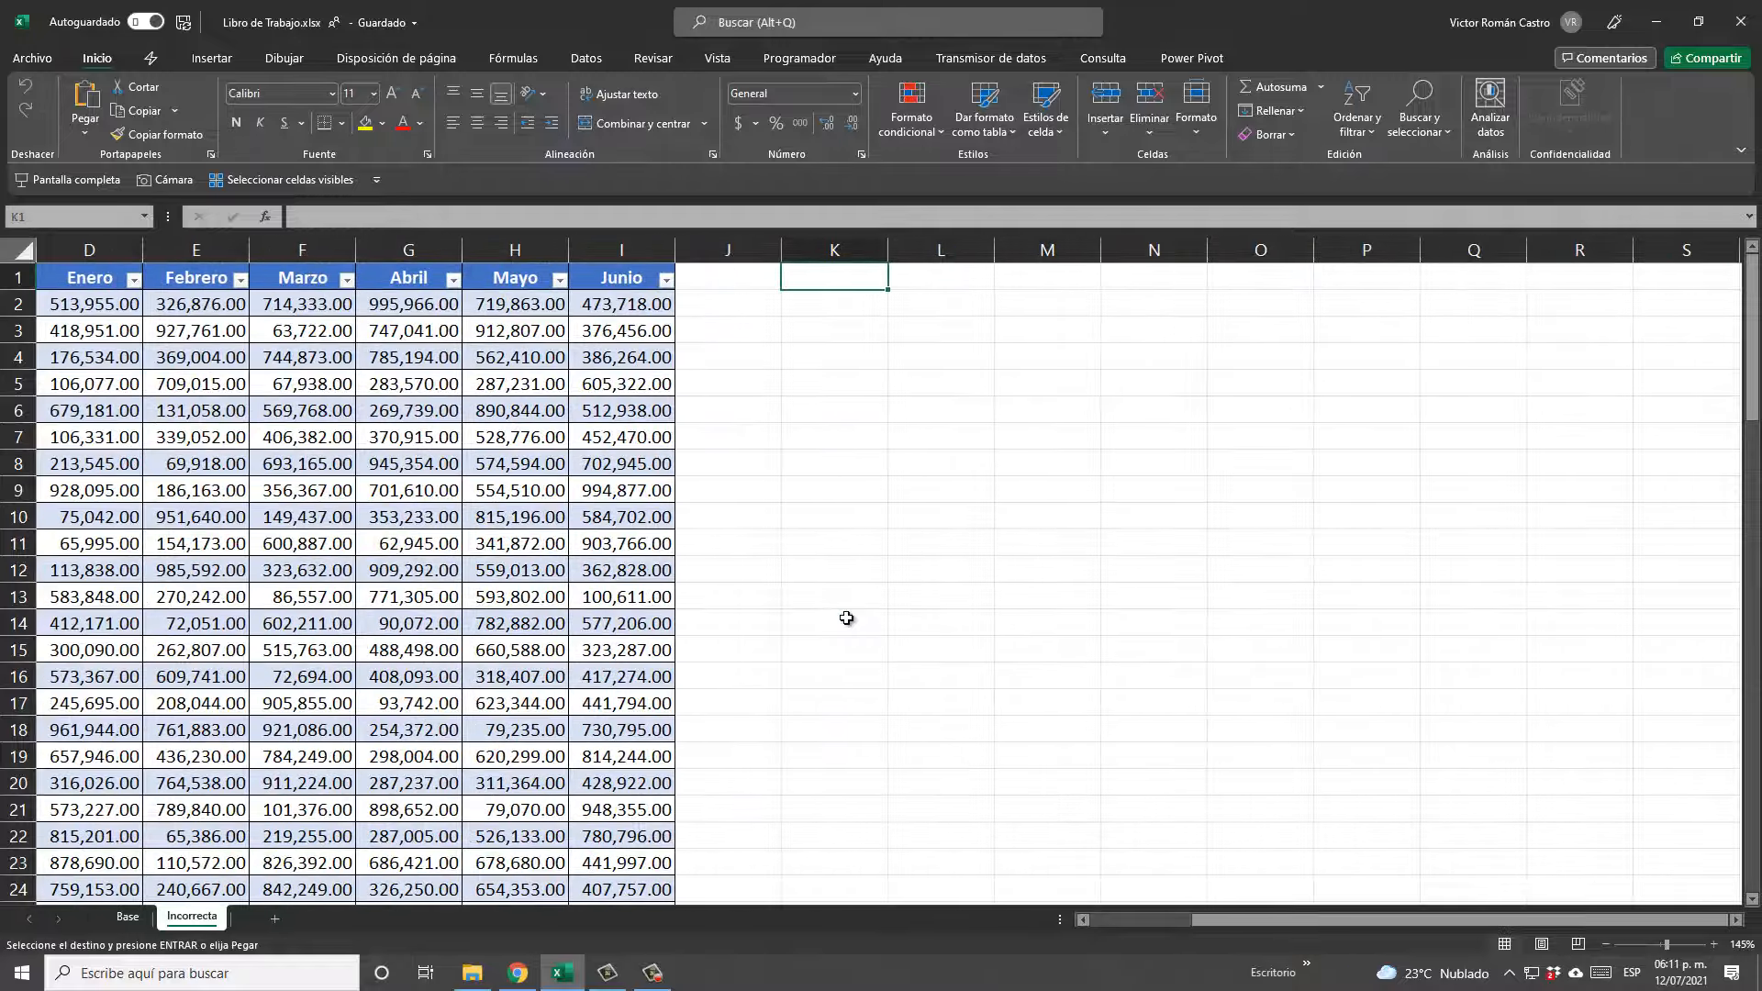
key(ctrl+v)
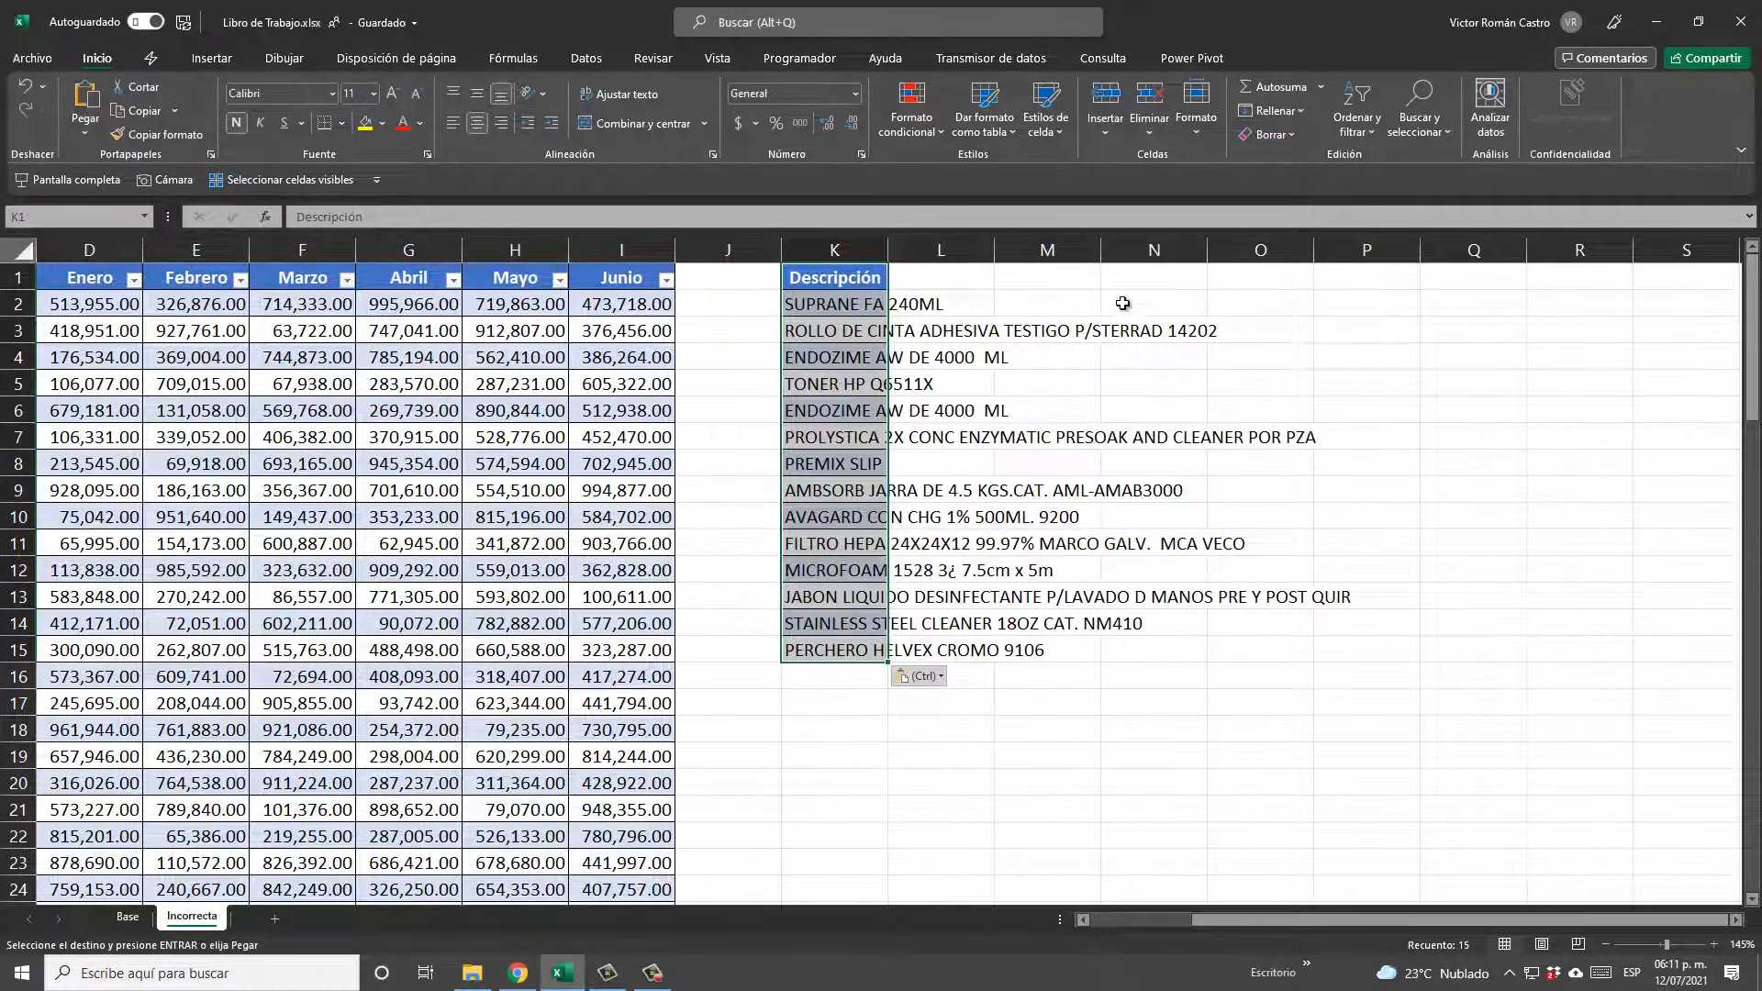
double_click(893, 248)
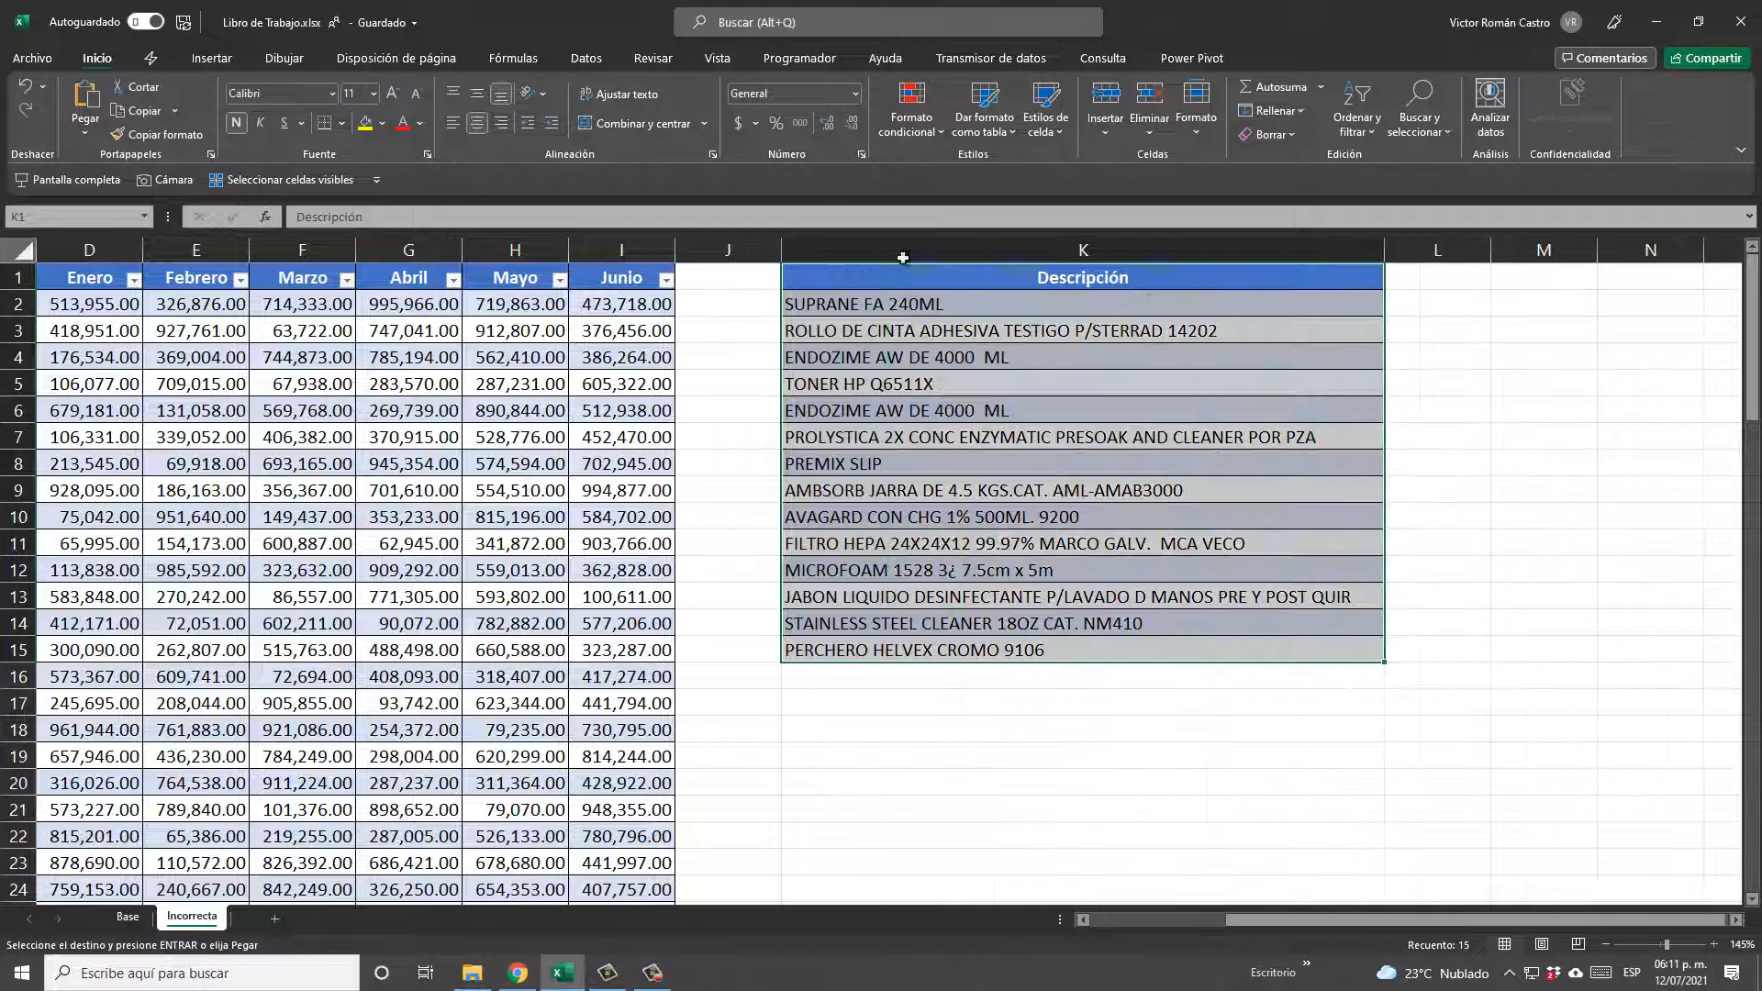
Enter the header Mes in L1 and the first month, Enero, in L2.
click(1423, 278)
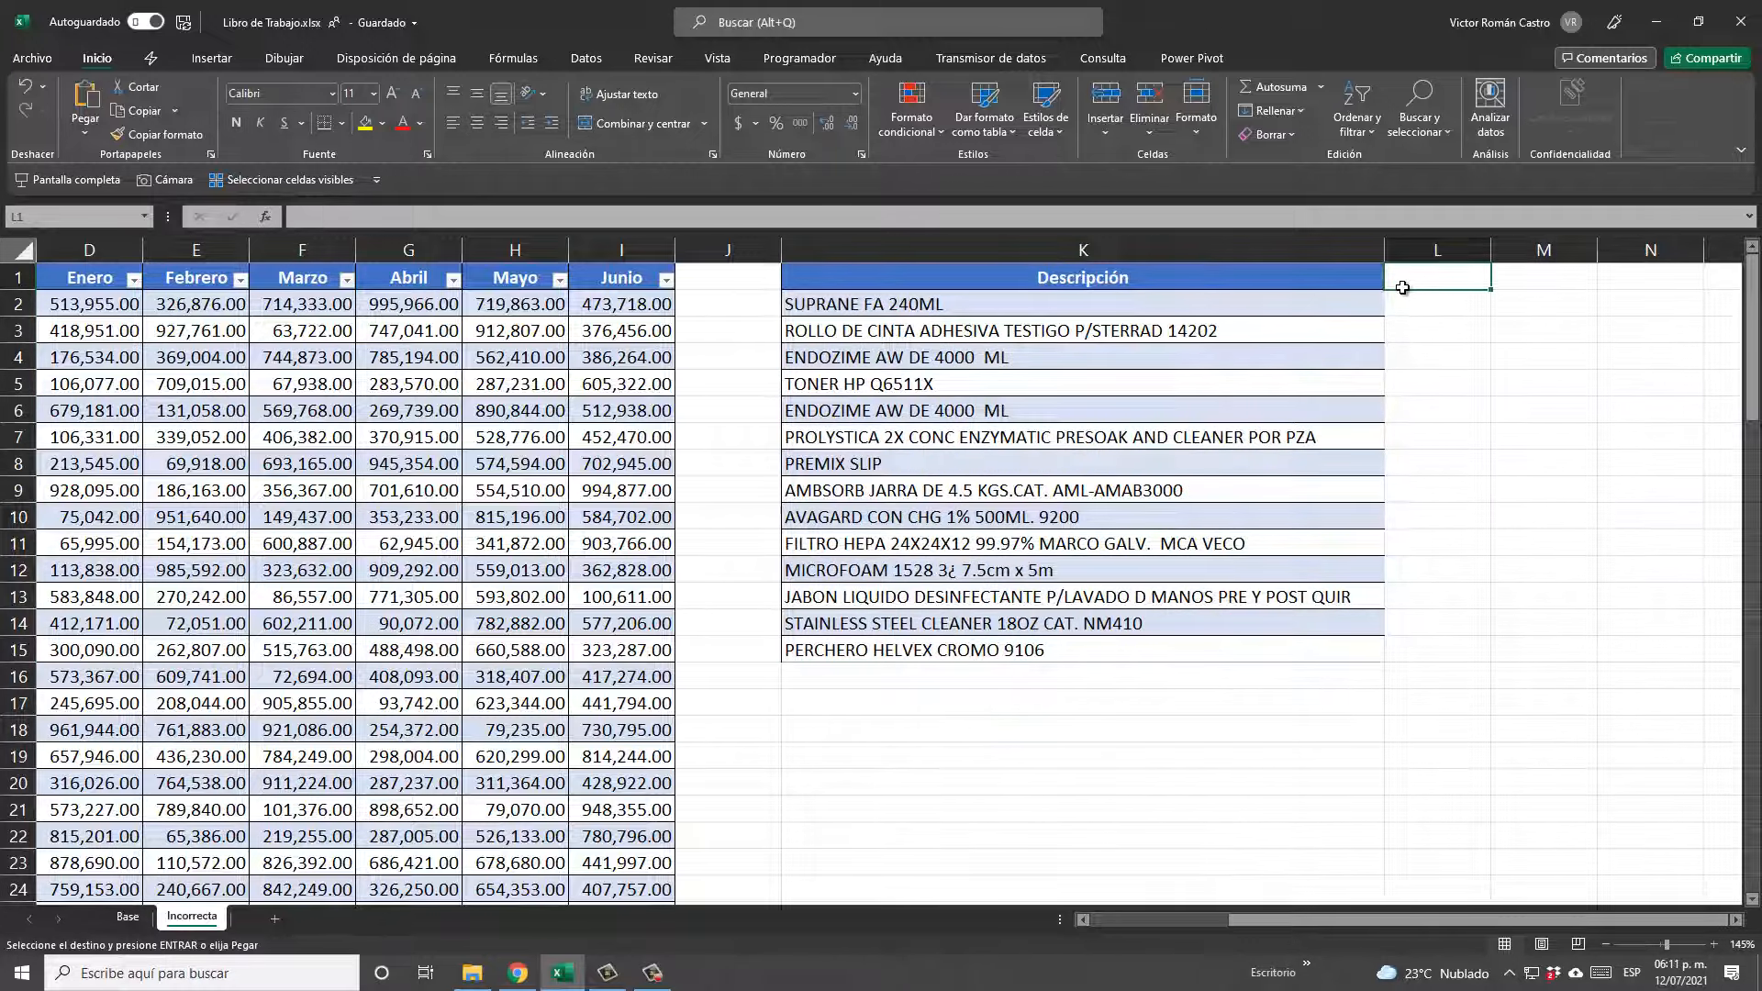
text(Mes)
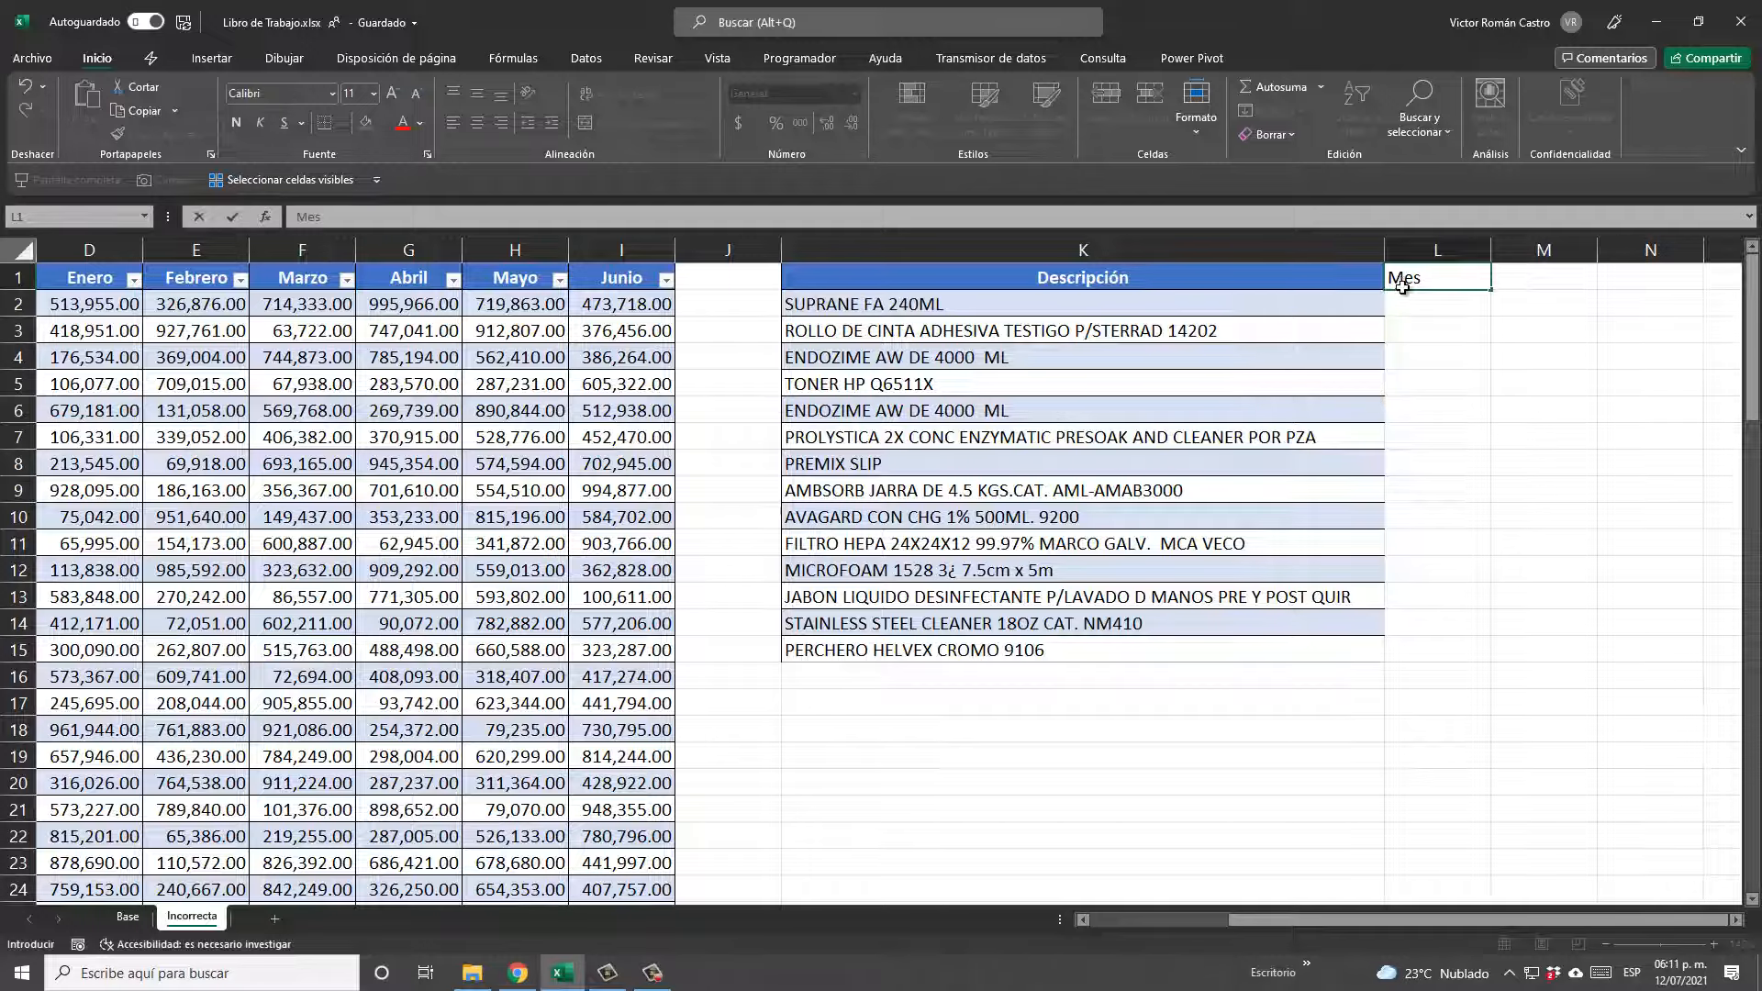
key(Return)
text(Enero)
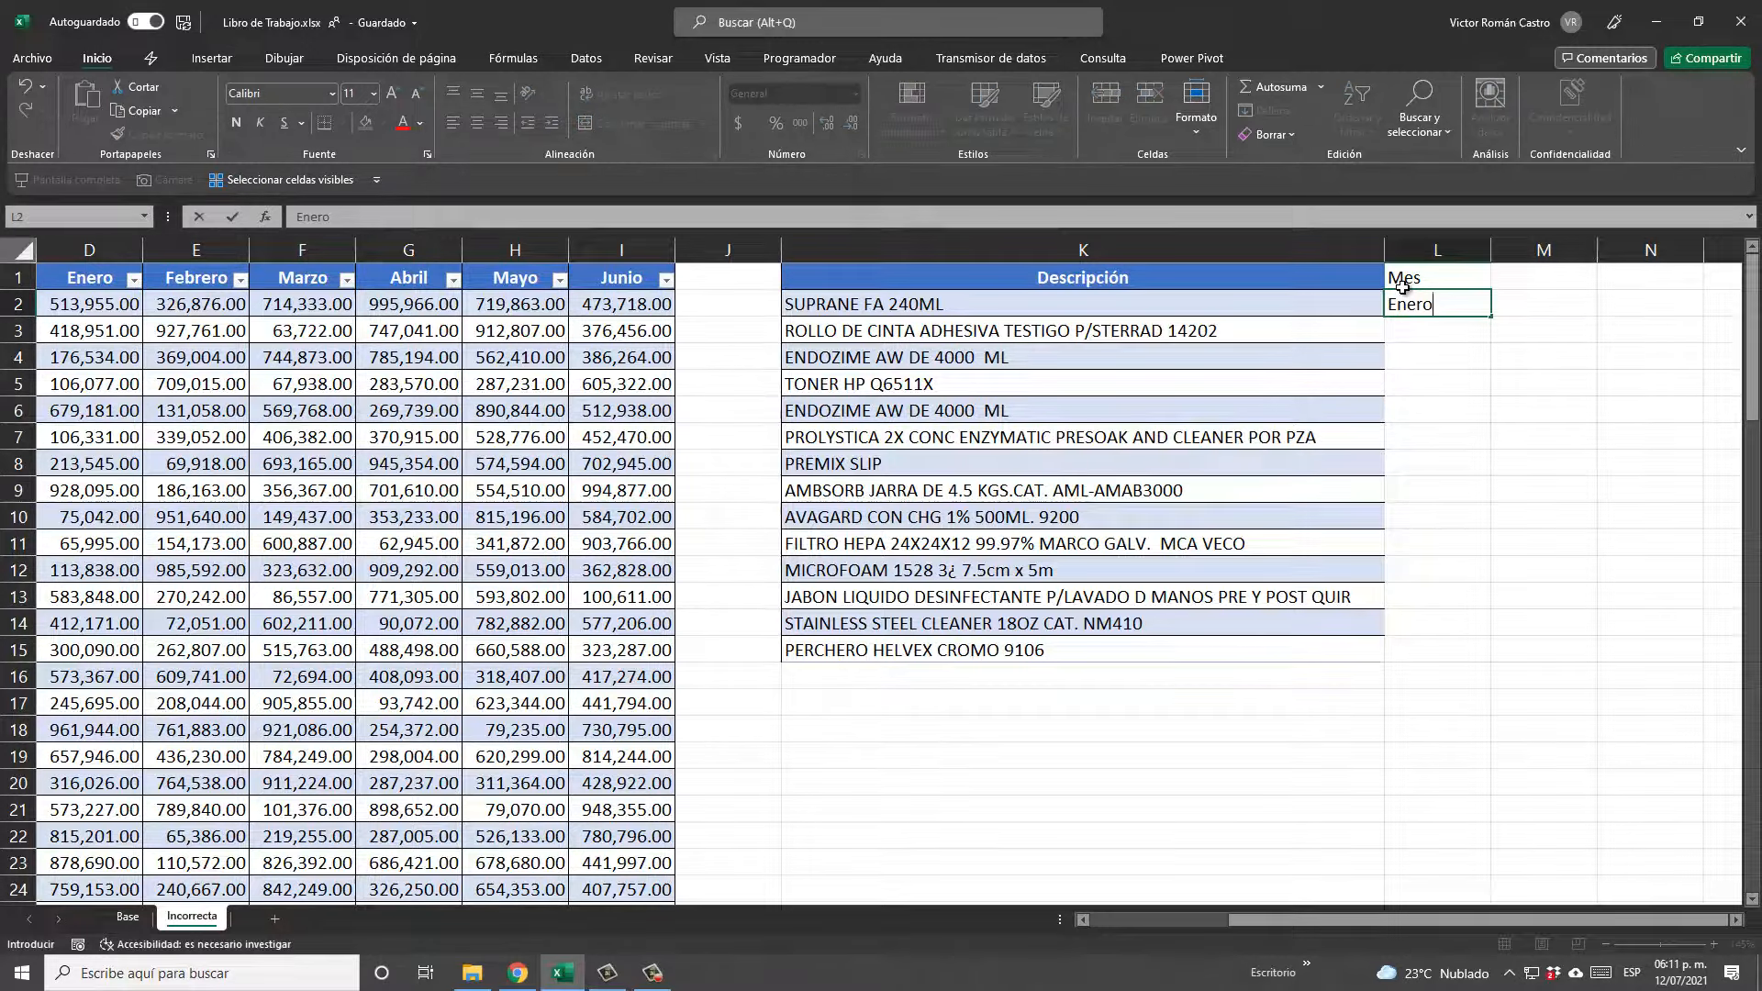
key(ctrl+Return)
Clear cells L2 to L15 below the Mes header.
key(ctrl+c)
key(ctrl+Right)
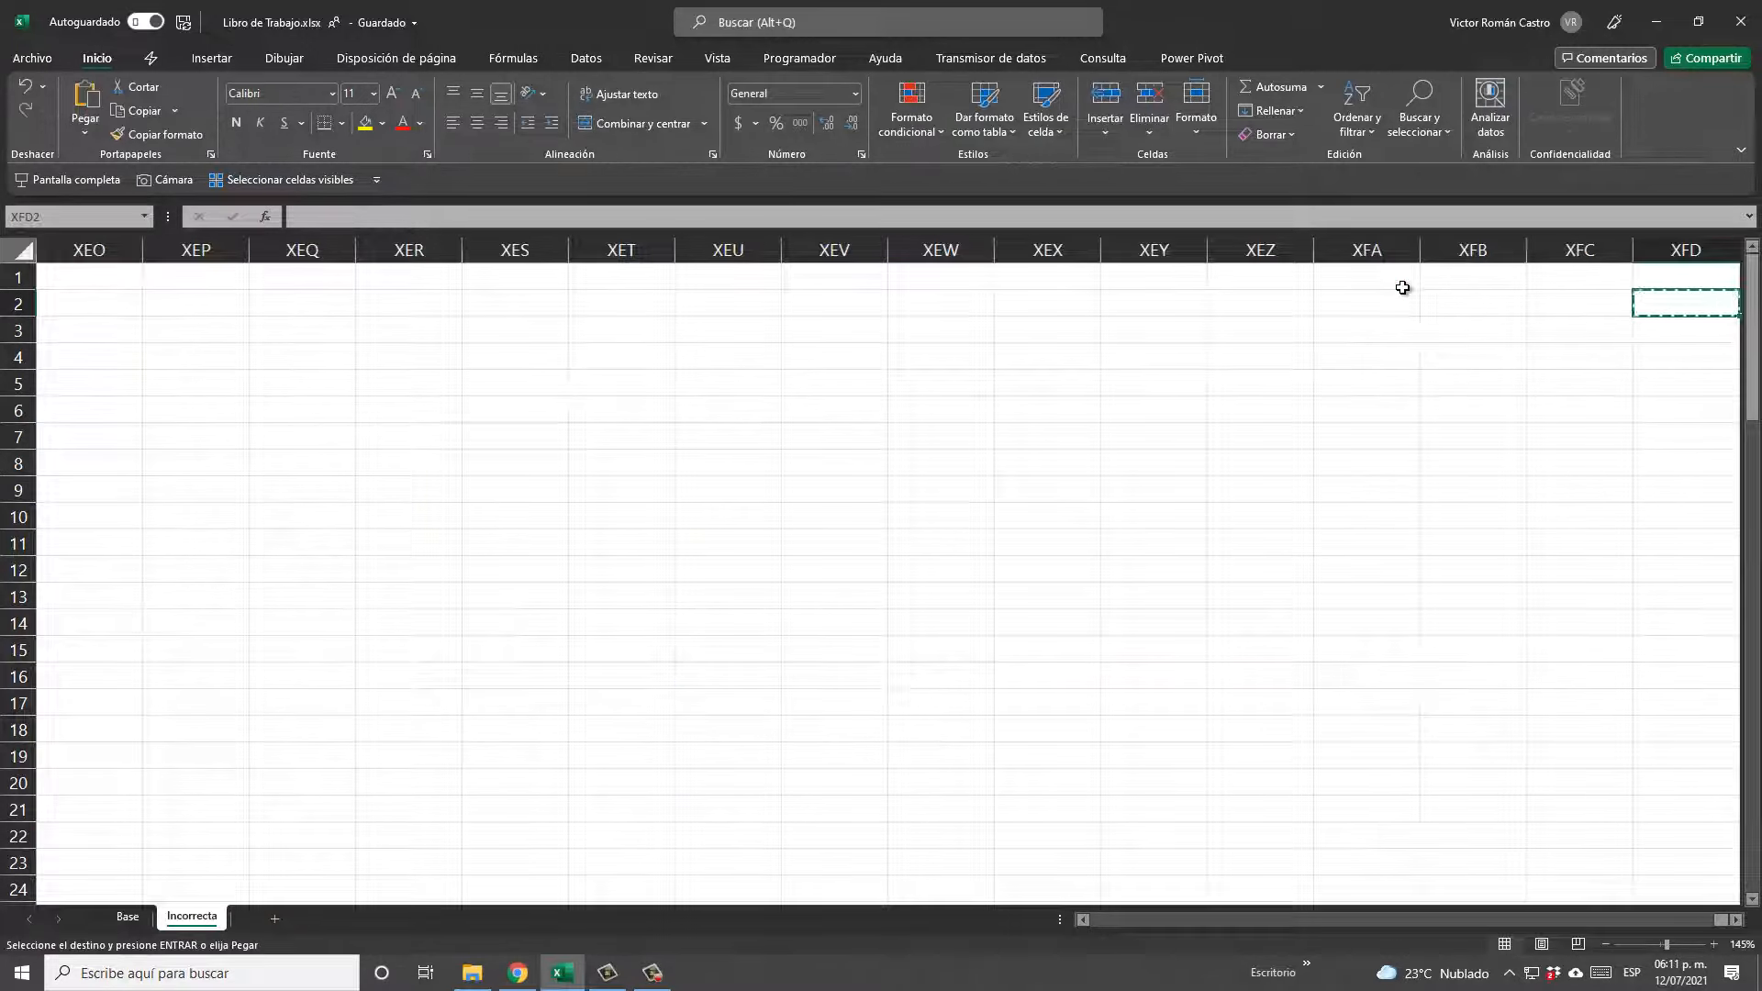
key(ctrl+Left)
key(shift+Down)
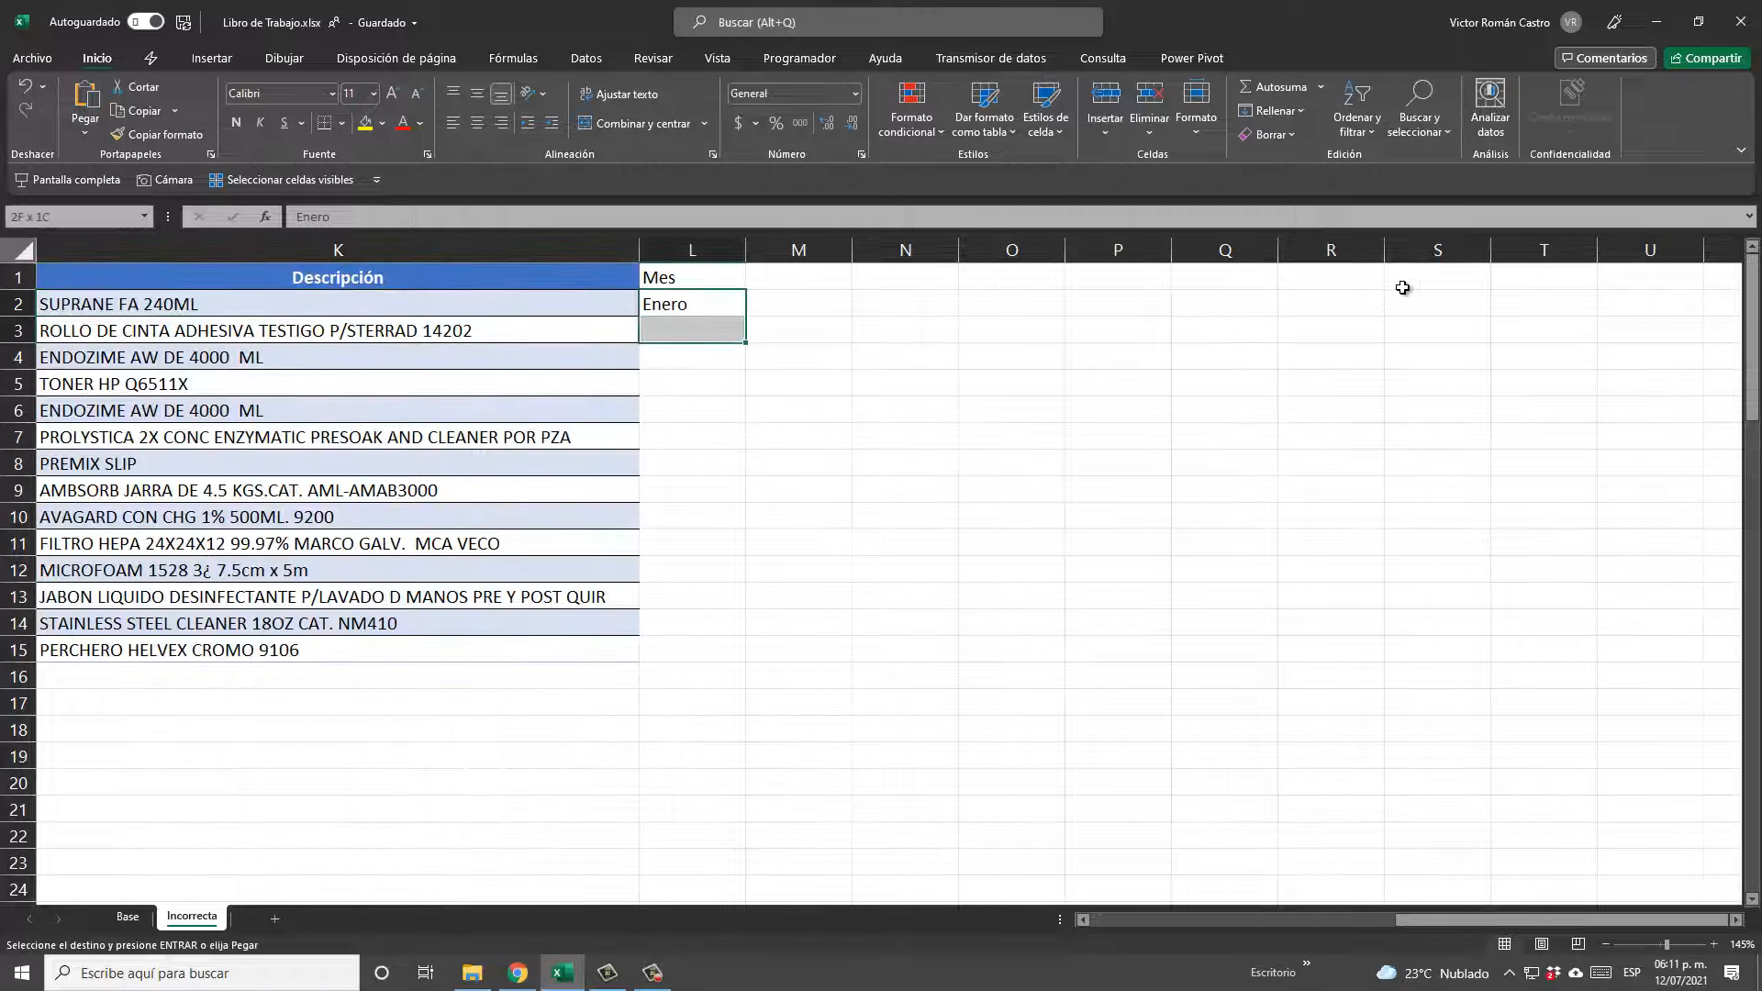
key(shift+Down)
key(shift+Down)
key(shift+Down)
key(shift+Down)
key(shift+Down)
key(shift+Down)
key(shift+Down)
key(shift+Down)
key(shift+Down)
key(shift+Down)
key(shift+Down)
key(shift+Down)
key(Delete)
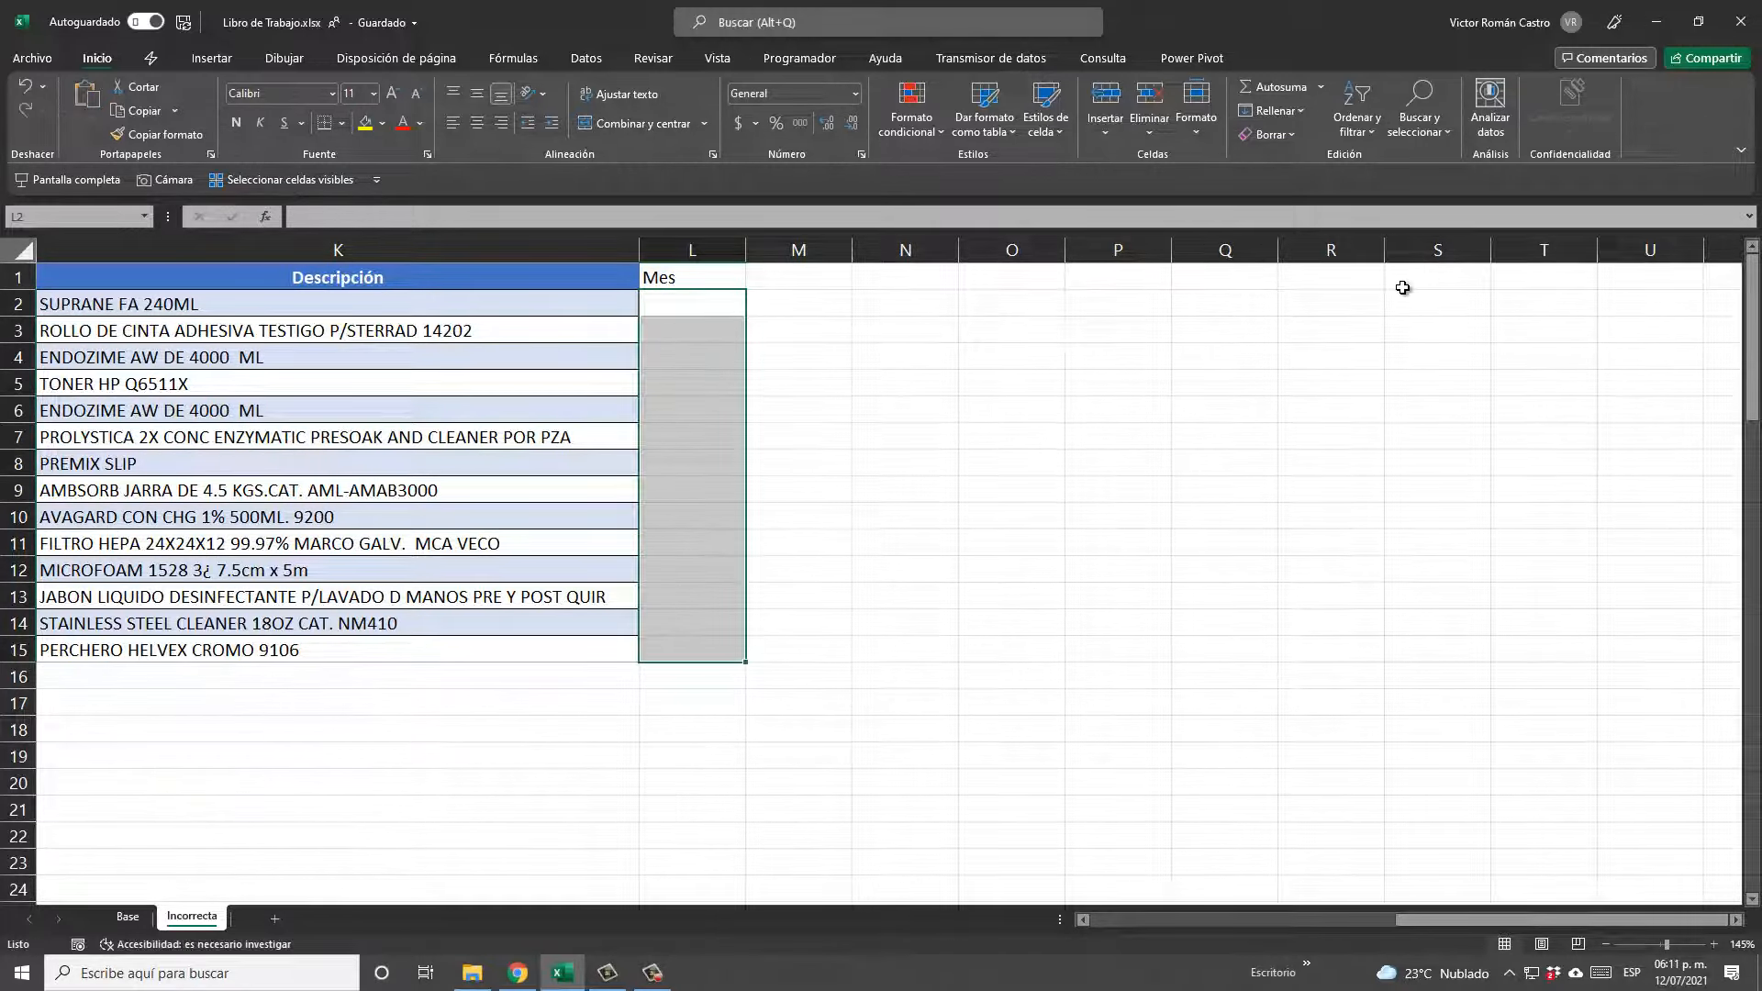
Enter Enero in L2 and copy it across the range L2:M15.
text(Enero)
key(ctrl+Return)
key(ctrl+c)
key(shift+Down)
key(shift+Down)
key(shift+Down)
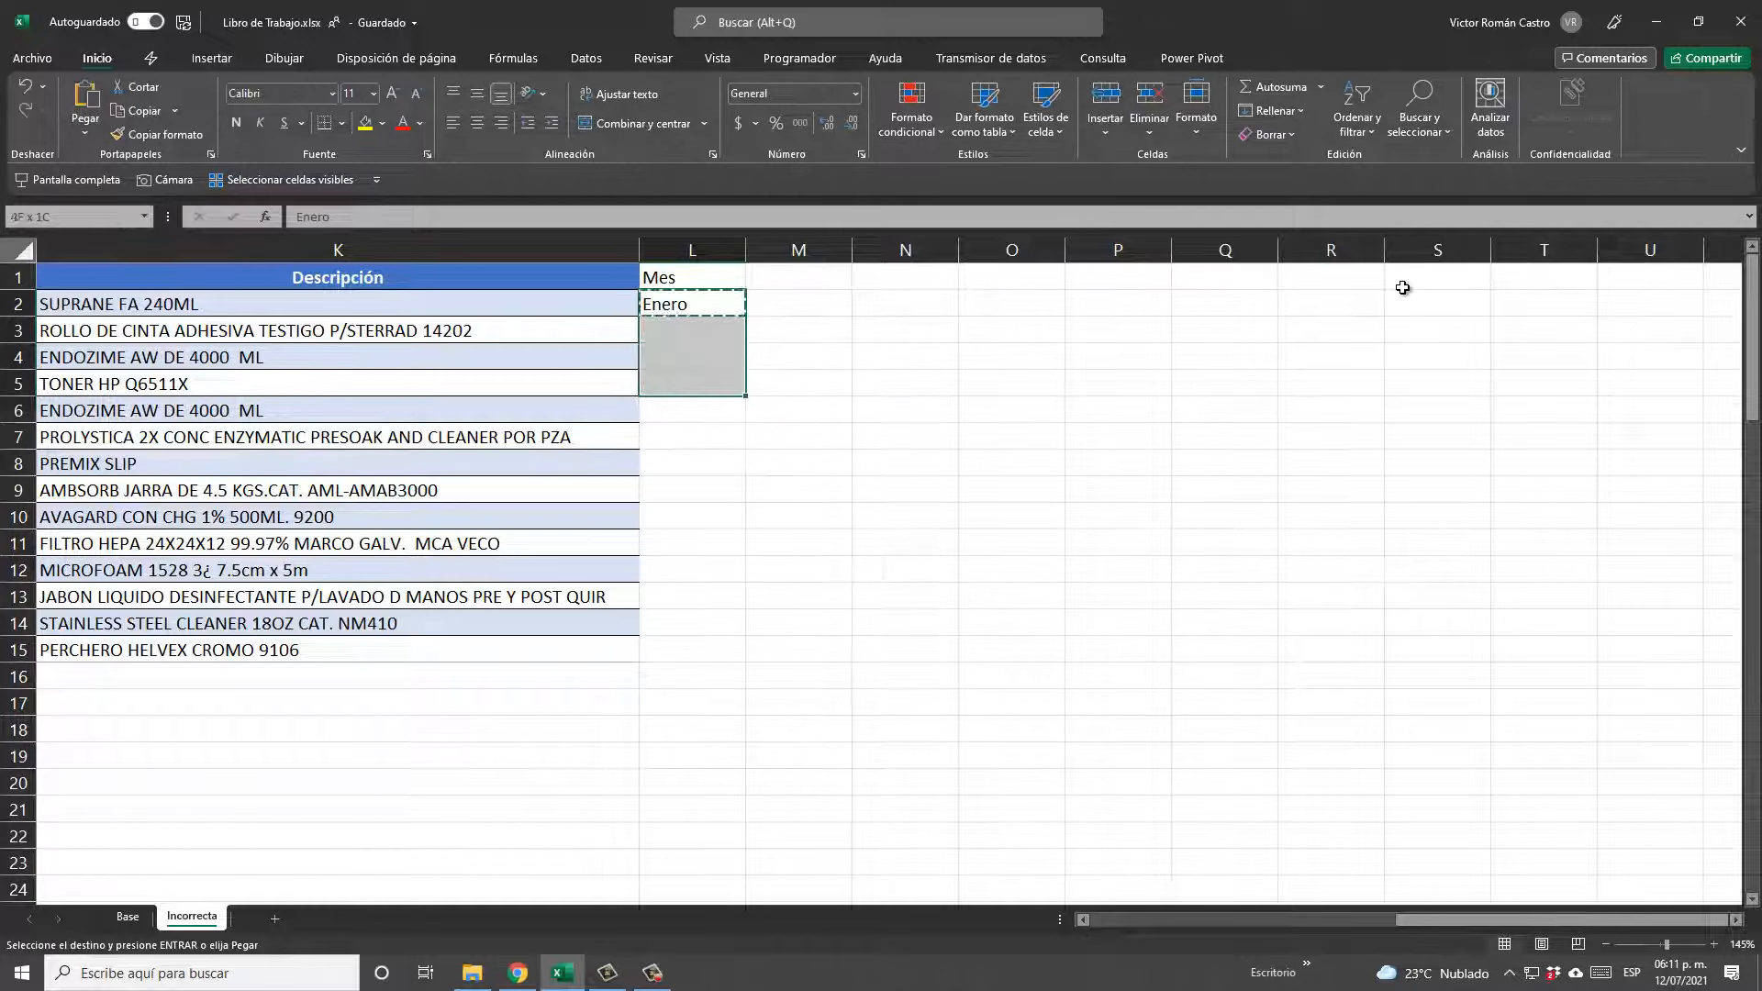
key(shift+Down)
key(shift+Down)
key(shift+Down)
key(shift+Down)
key(shift+Down)
key(shift+Down)
key(shift+Down)
key(shift+Down)
key(shift+Down)
key(shift+Down)
key(shift+Right)
key(Return)
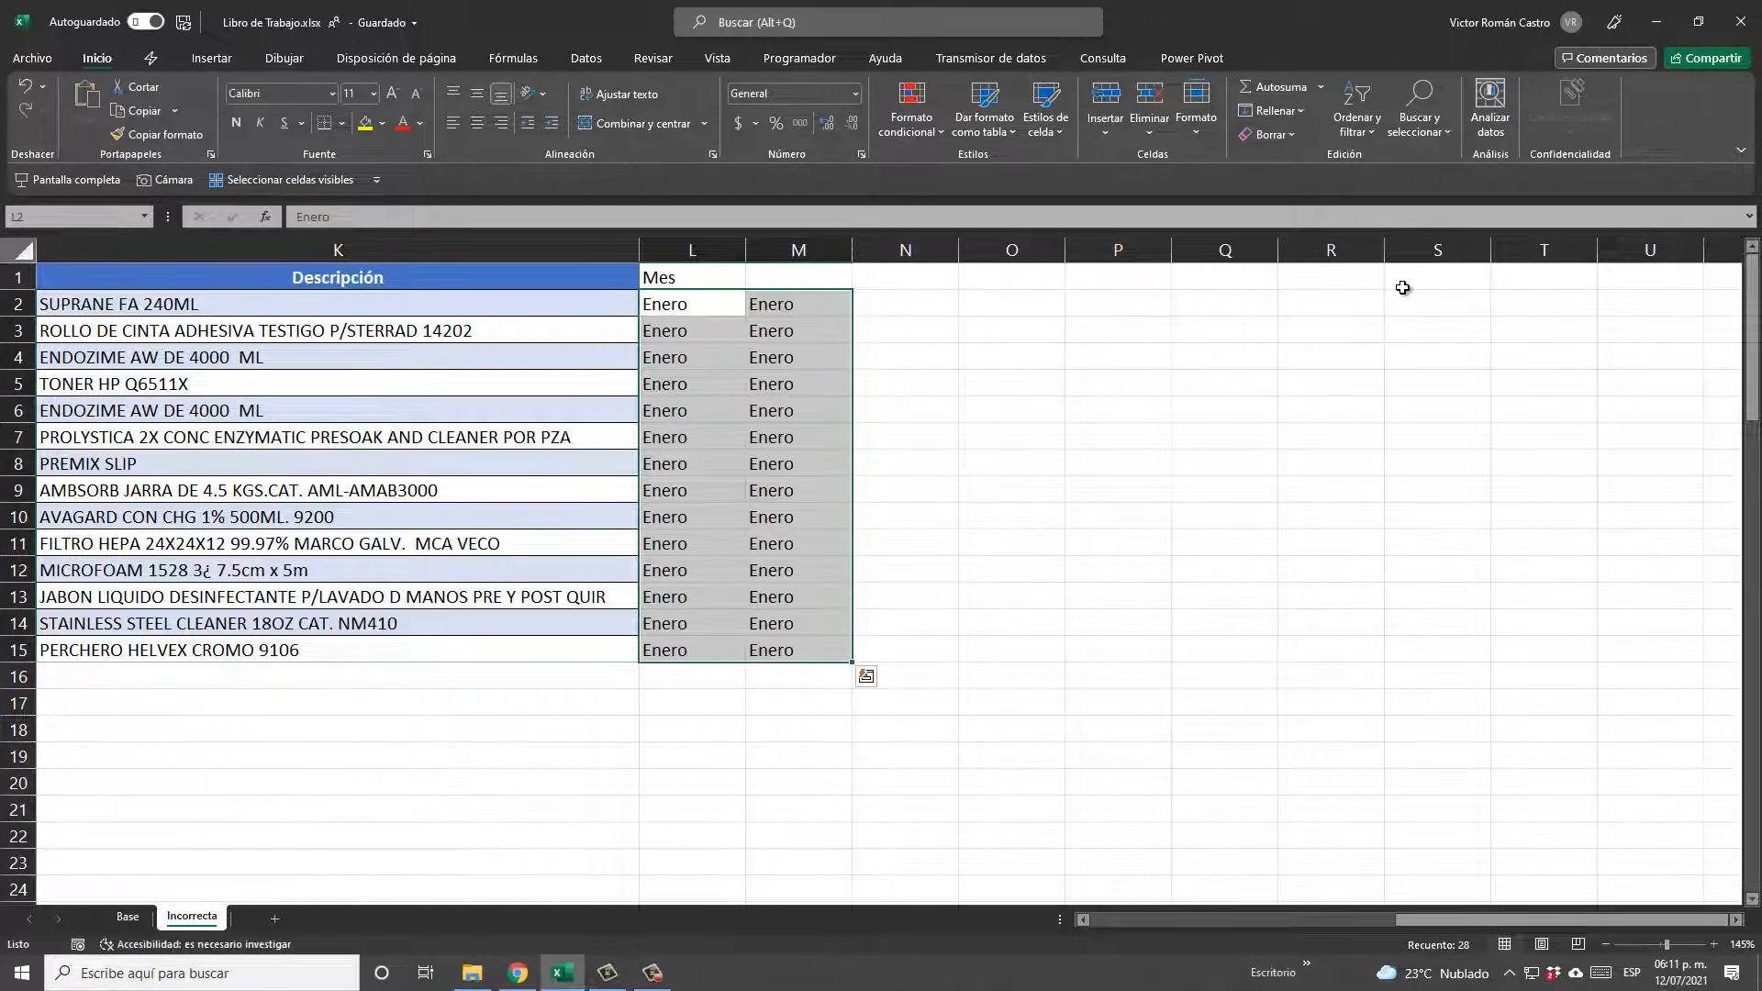
Undo the two-column paste and paste Enero only into the Mes column, L2:L15.
key(ctrl+z)
key(shift+Left)
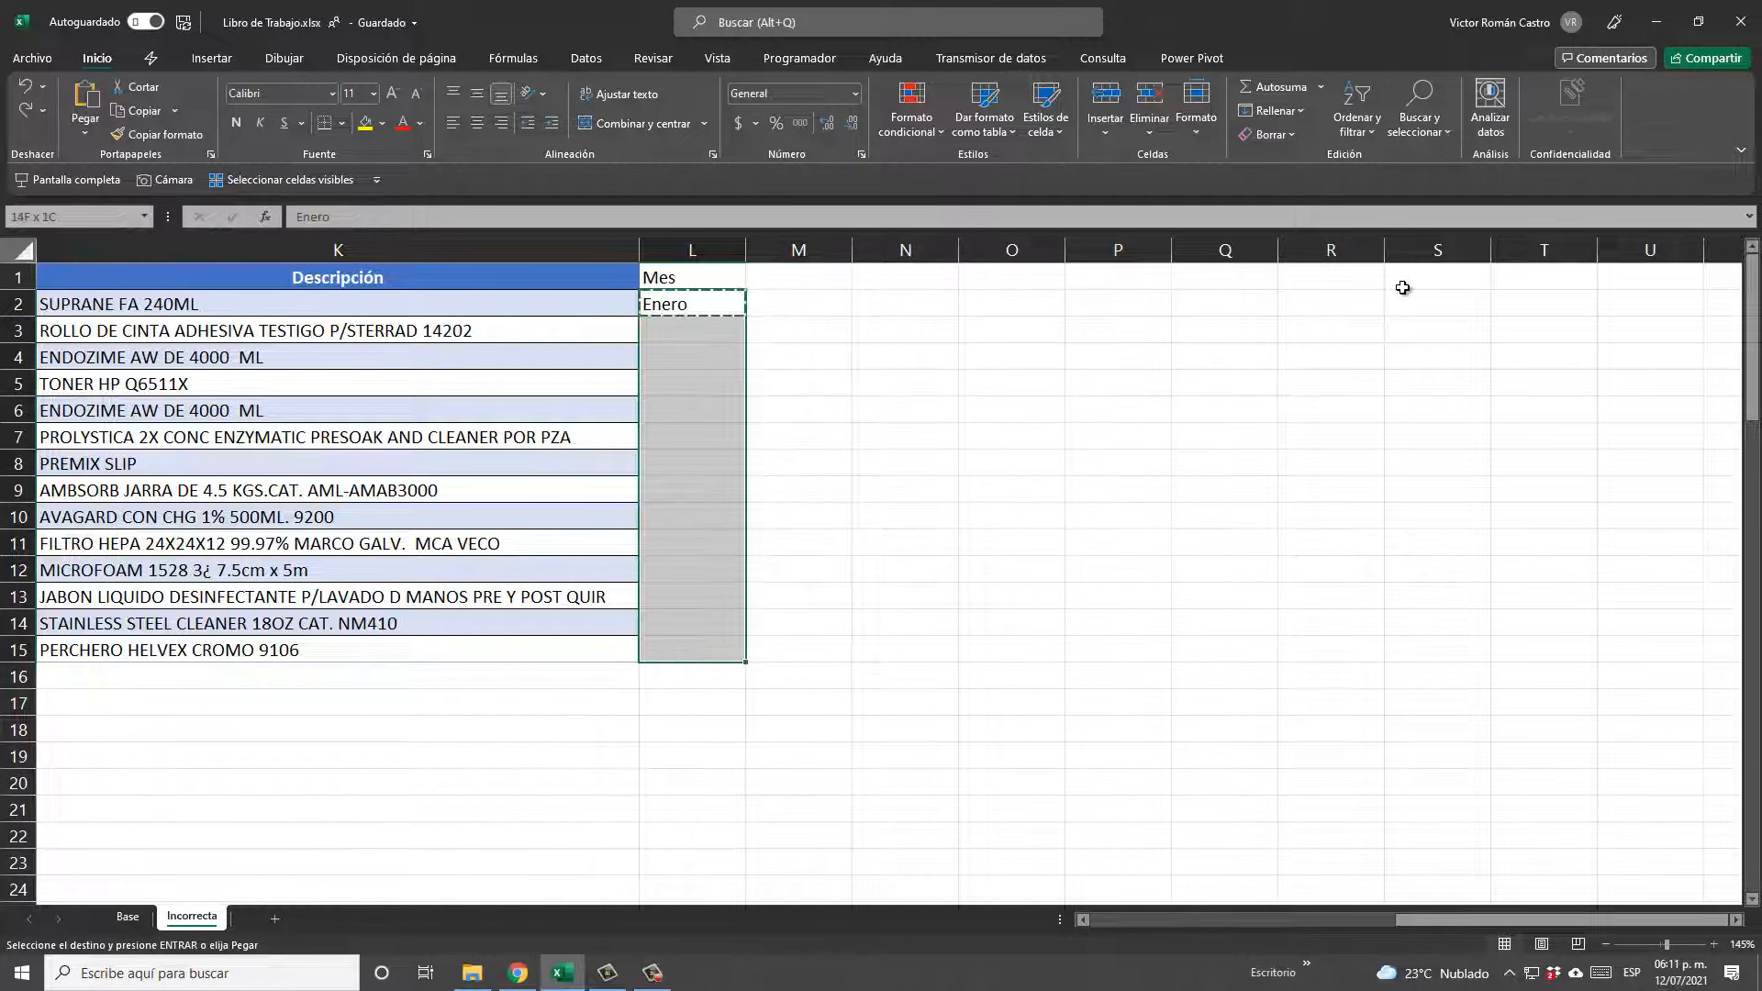
key(Return)
Enter the header Monto in M1, beside Mes.
key(Up)
key(Right)
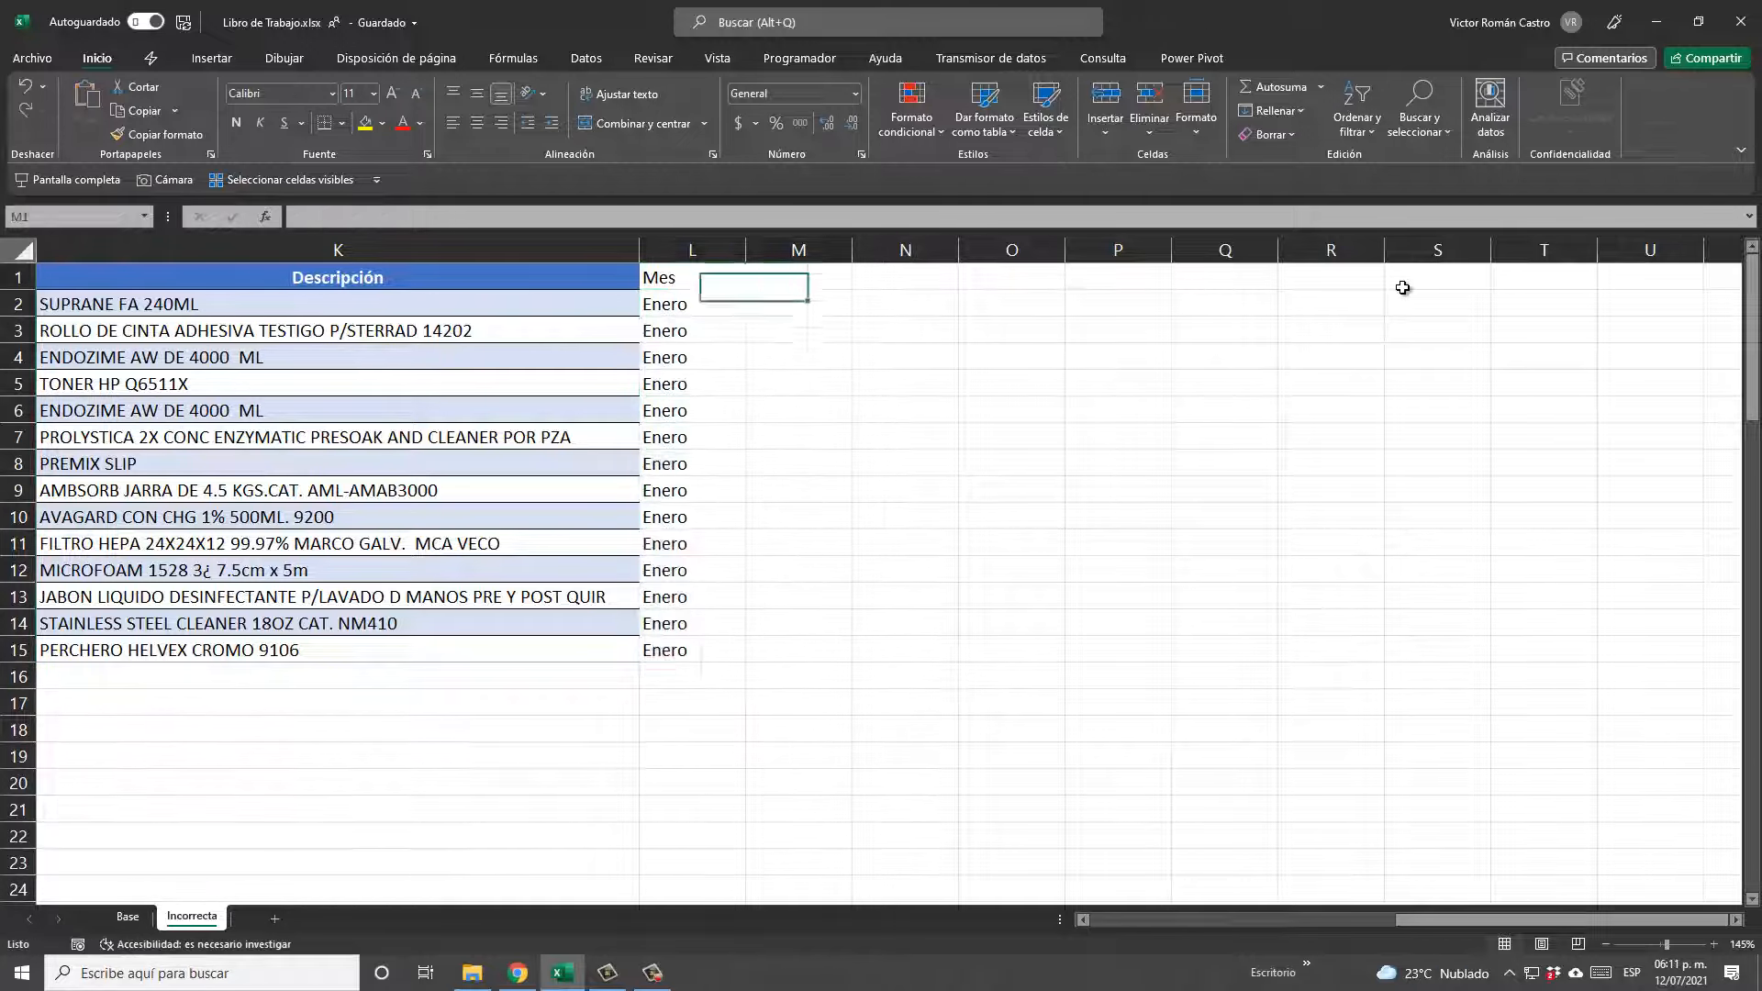
text(Mon)
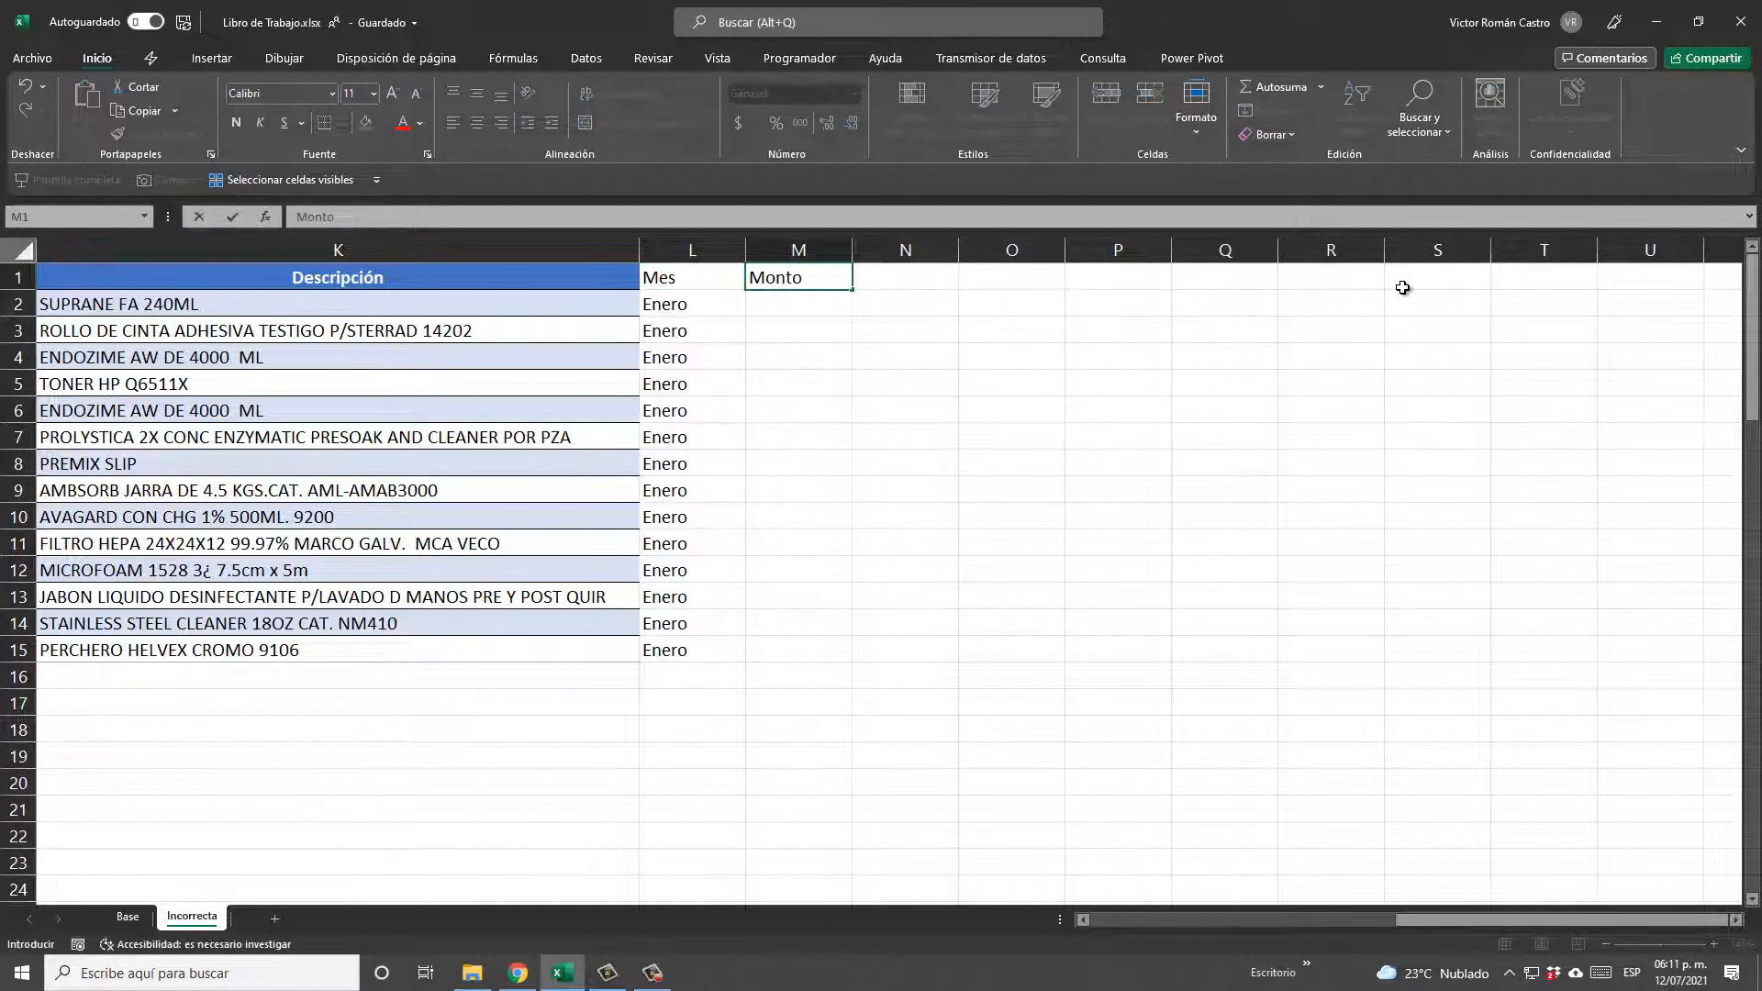
text(to)
key(Return)
key(ctrl+Left)
key(ctrl+Left)
key(ctrl+Left)
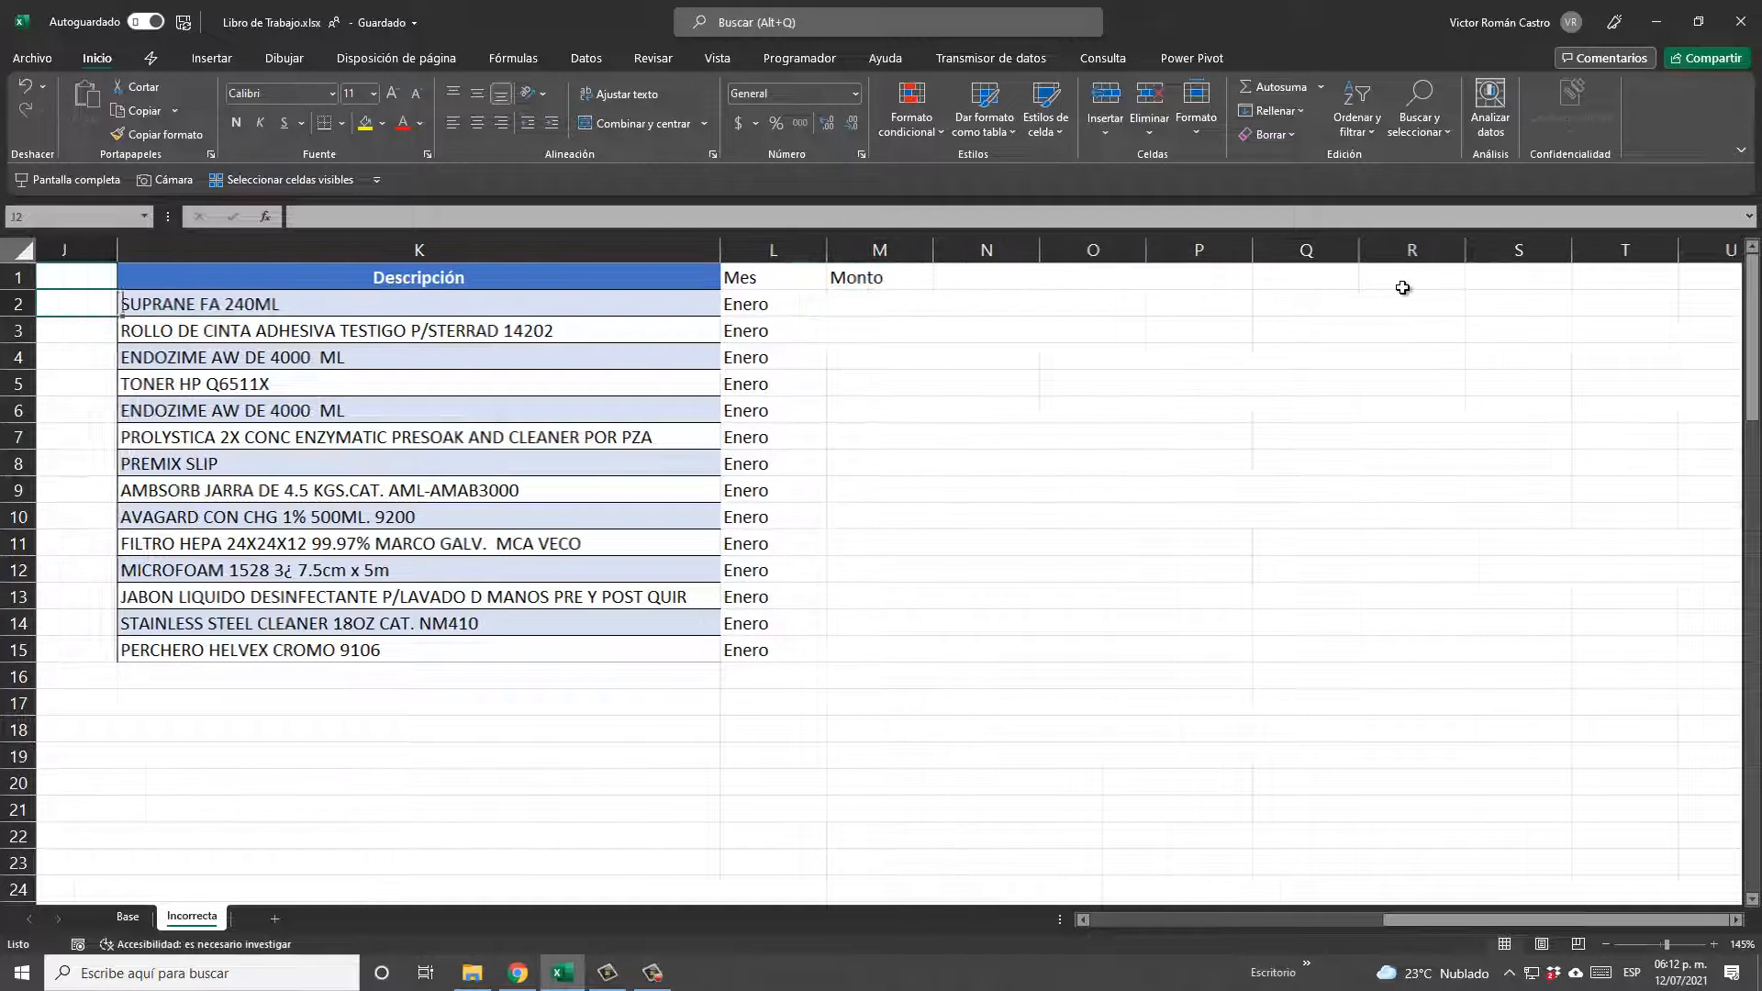
key(shift+Down)
key(shift+Down)
key(shift+Down)
key(shift+Down)
key(shift+Down)
key(shift+Down)
key(shift+Down)
key(shift+Down)
key(shift+Down)
key(shift+Down)
key(shift+Down)
key(shift+Down)
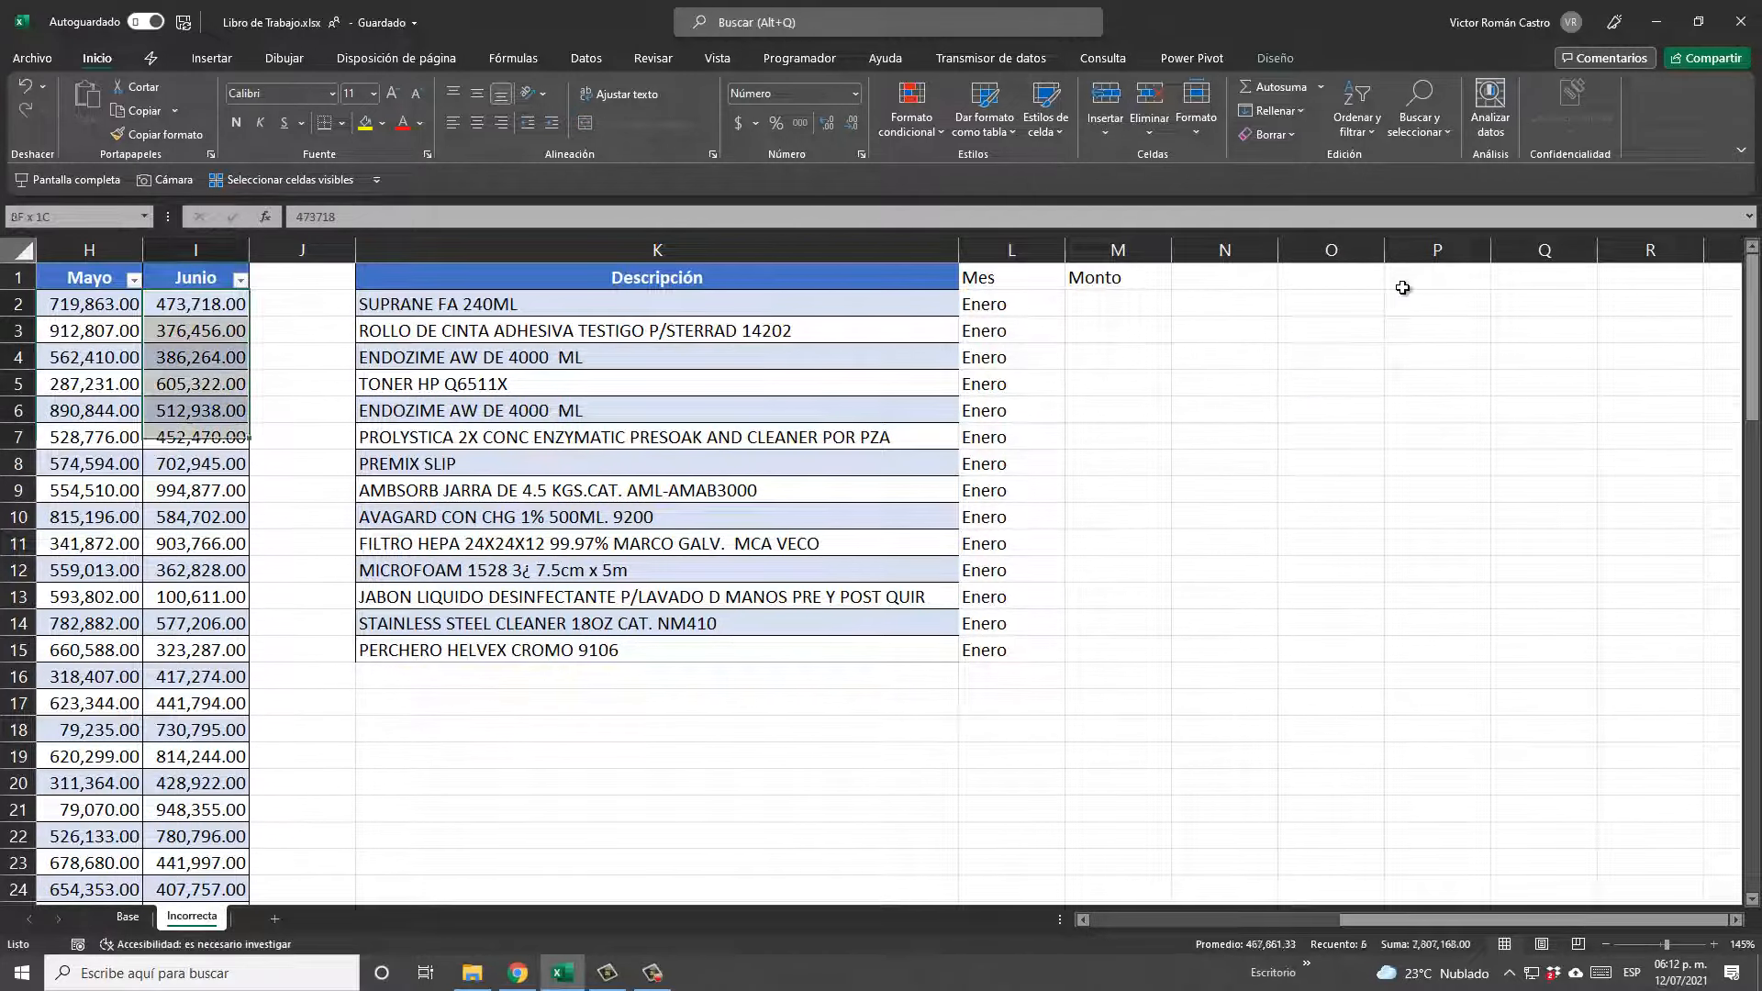
key(shift+Down)
key(ctrl+c)
Copy the Enero amounts from D2:D15 into the Monto column starting at M2.
key(Left)
key(Left)
key(Left)
key(Left)
key(Left)
key(Left)
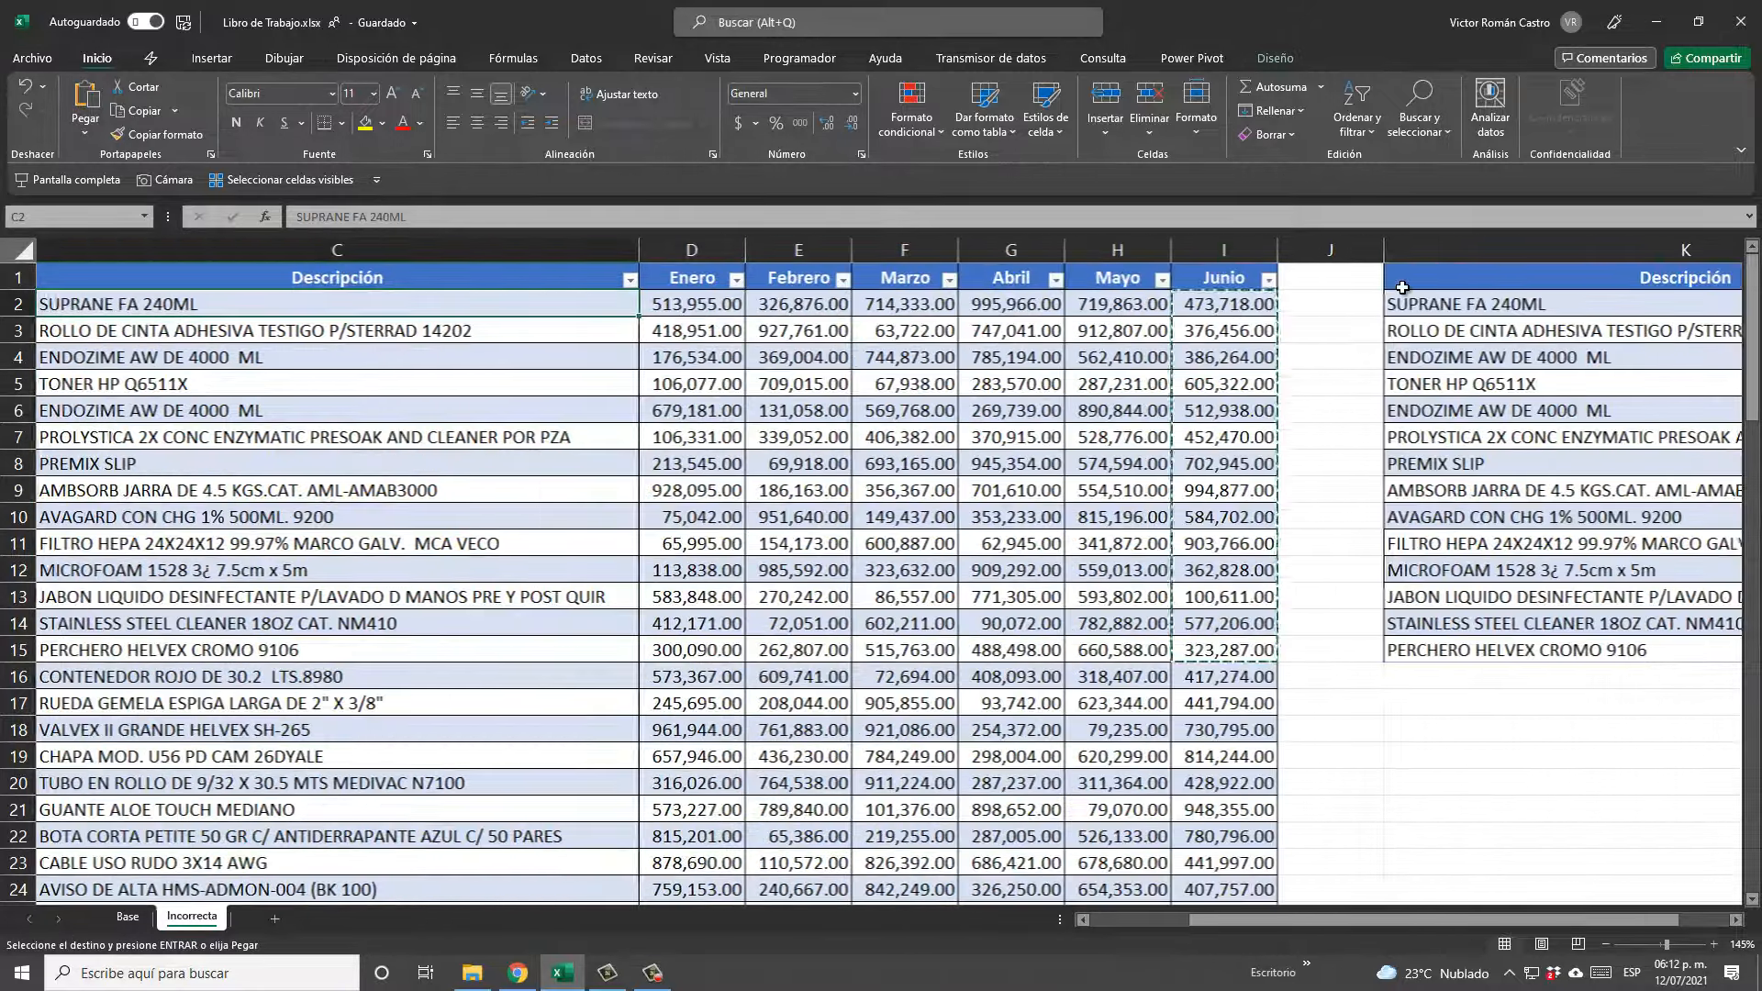
key(Right)
key(Right)
key(Left)
key(shift+Down)
key(shift+Down)
key(shift+Down)
key(shift+Down)
key(shift+Down)
key(shift+Down)
key(shift+Down)
key(shift+Down)
key(shift+Down)
key(shift+Down)
key(shift+Down)
key(shift+Down)
key(shift+Down)
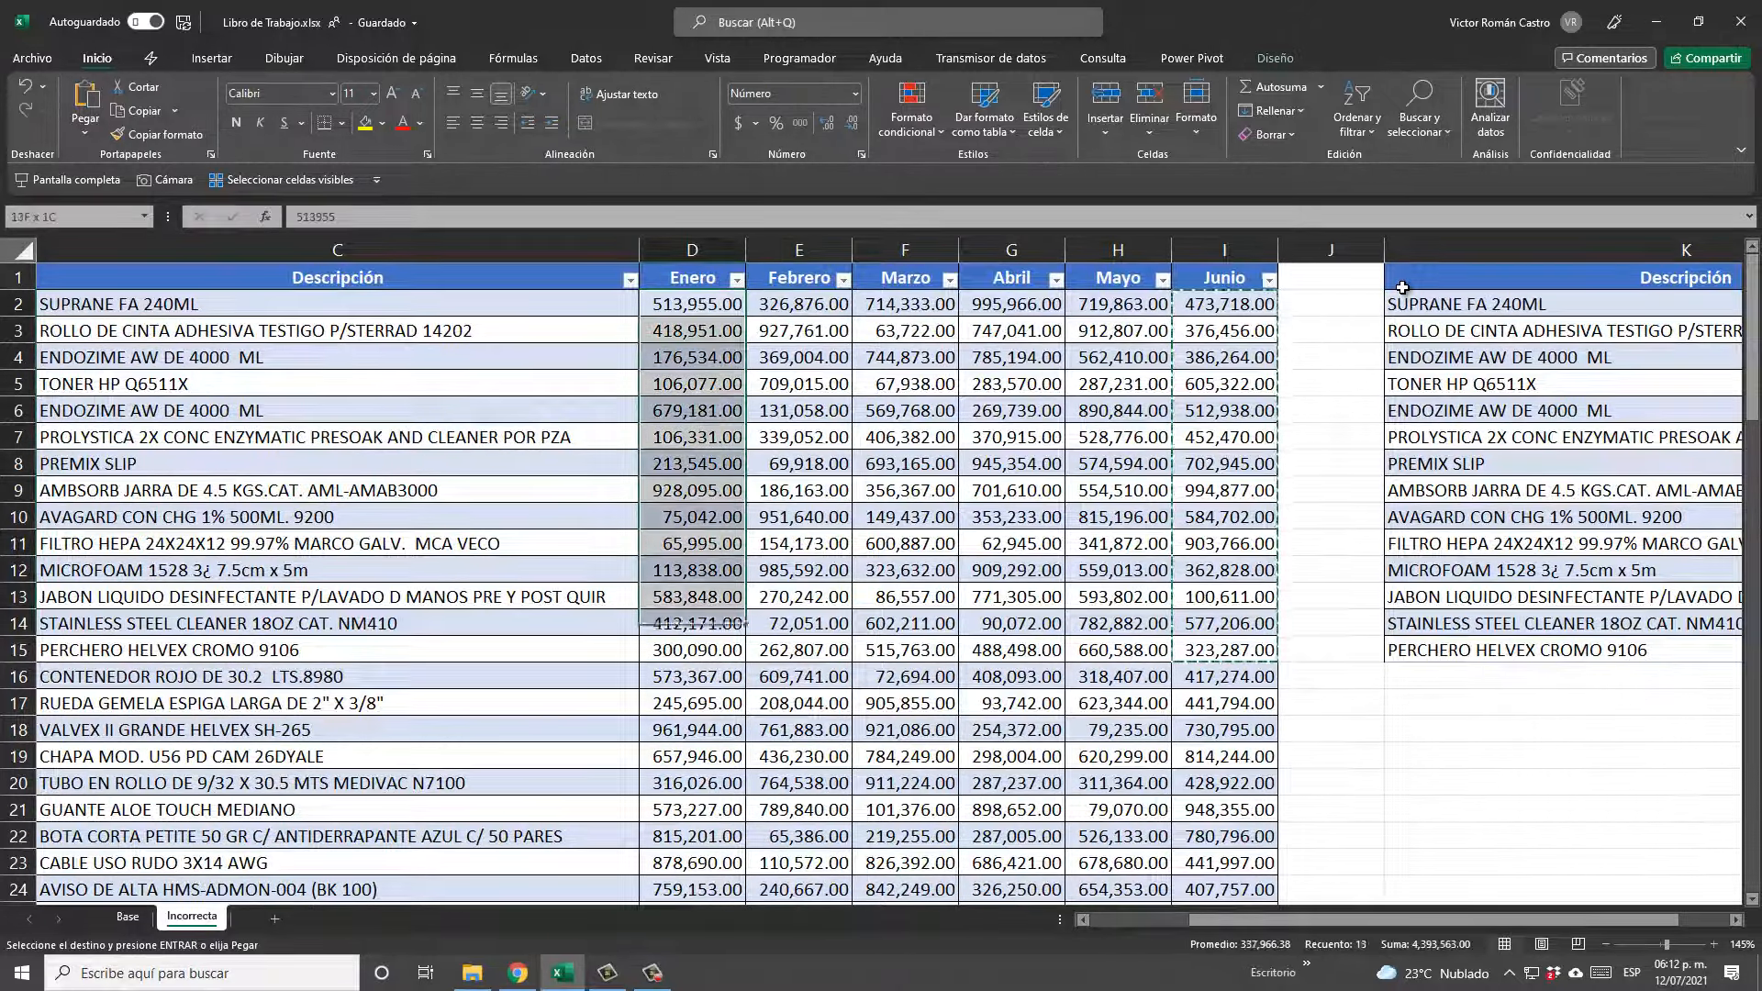
key(ctrl+c)
key(Right)
key(Right)
key(Right)
key(Right)
key(Right)
key(Right)
key(Right)
key(Right)
key(Right)
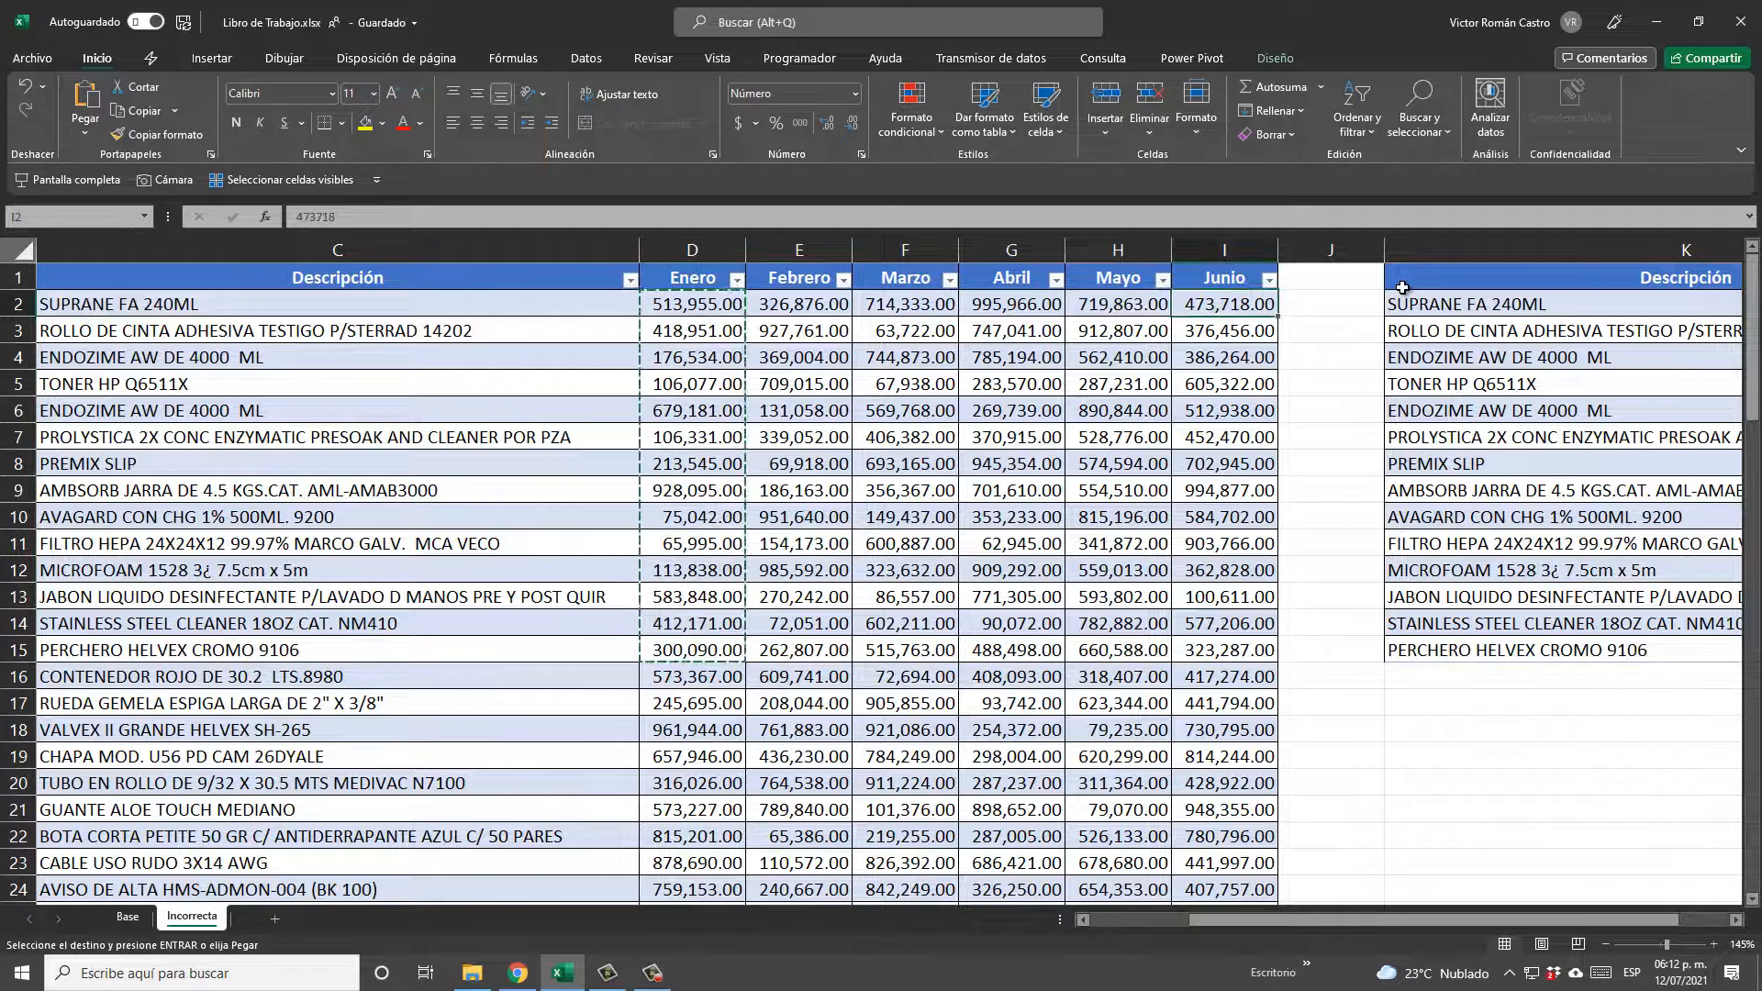
key(ctrl+v)
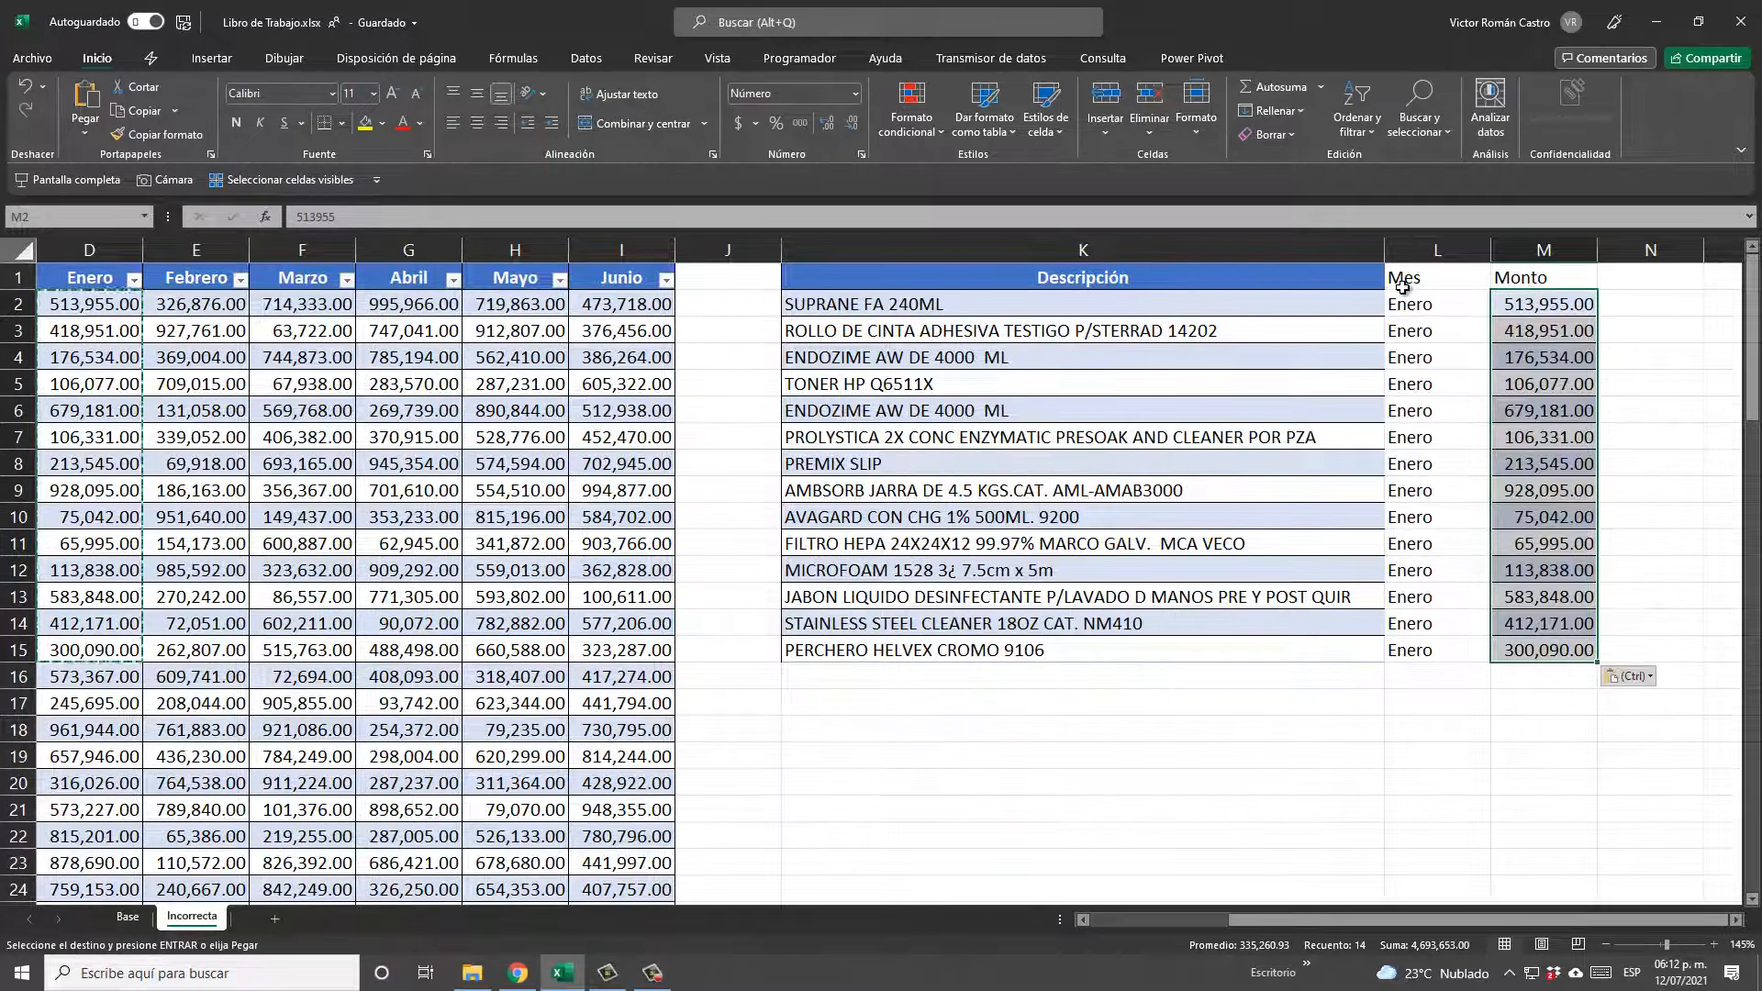
Examine the example layout with its Descripción, Mes and Monto columns and the rows beneath for further months.
drag(1259, 276, 1528, 650)
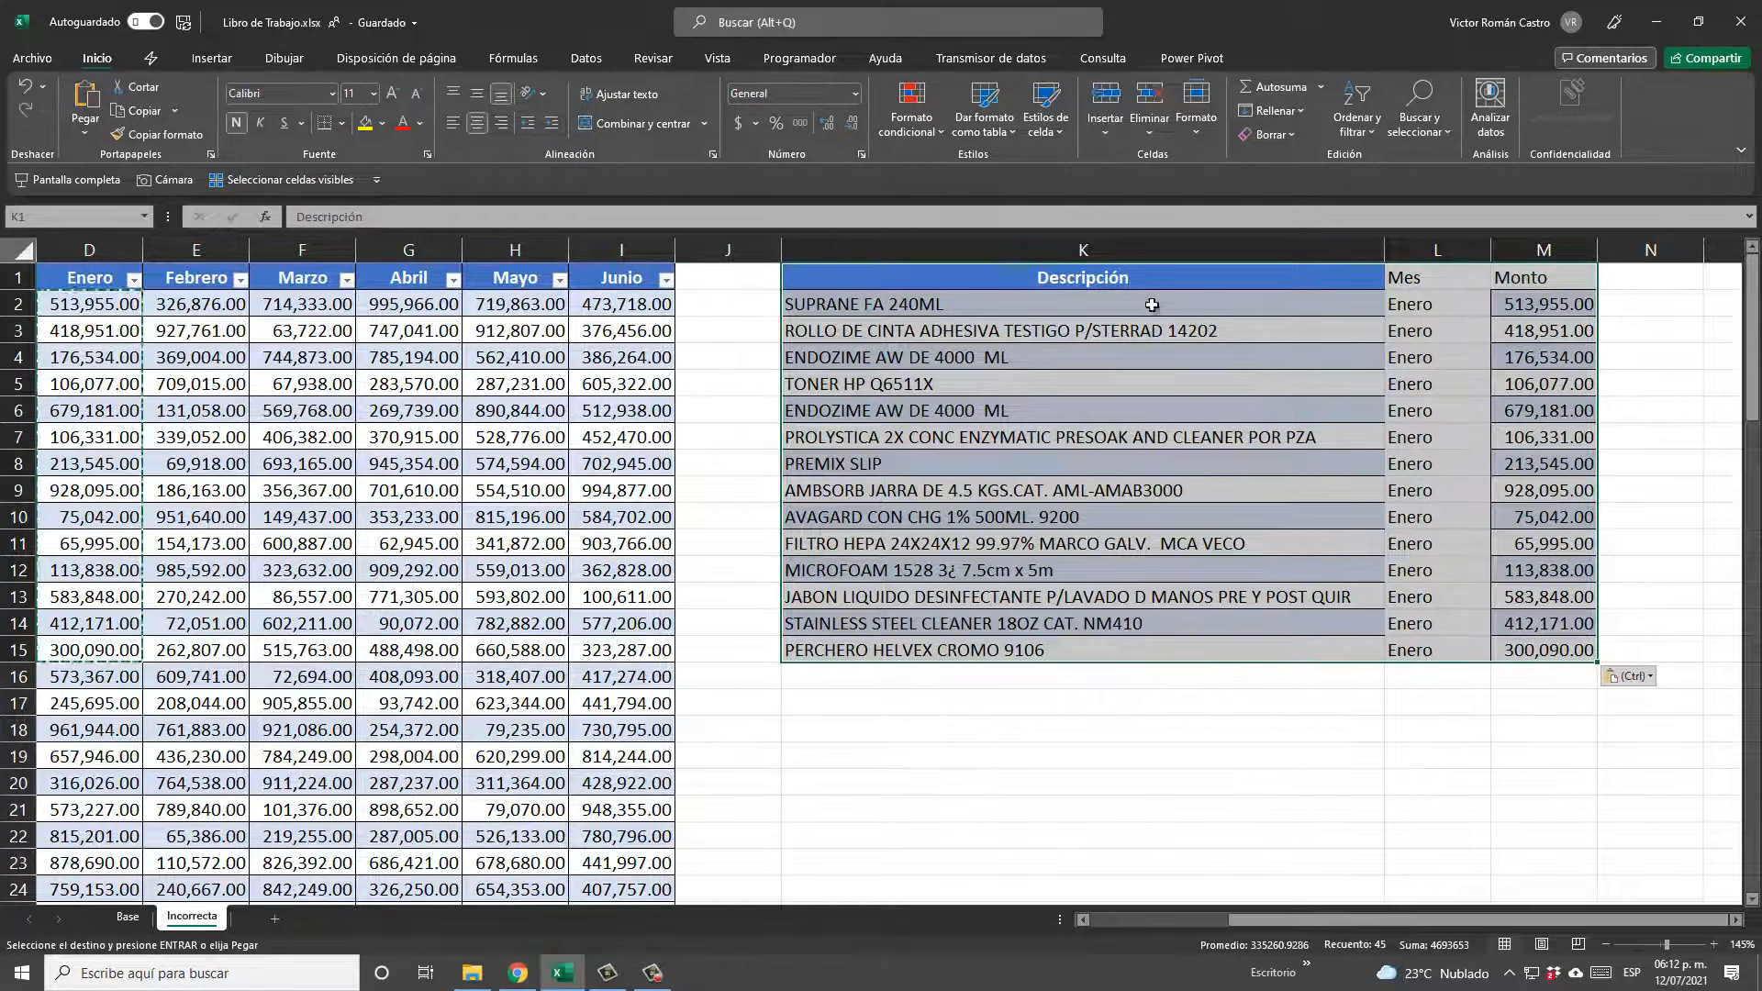
drag(1455, 686, 1455, 840)
drag(1522, 669, 1506, 806)
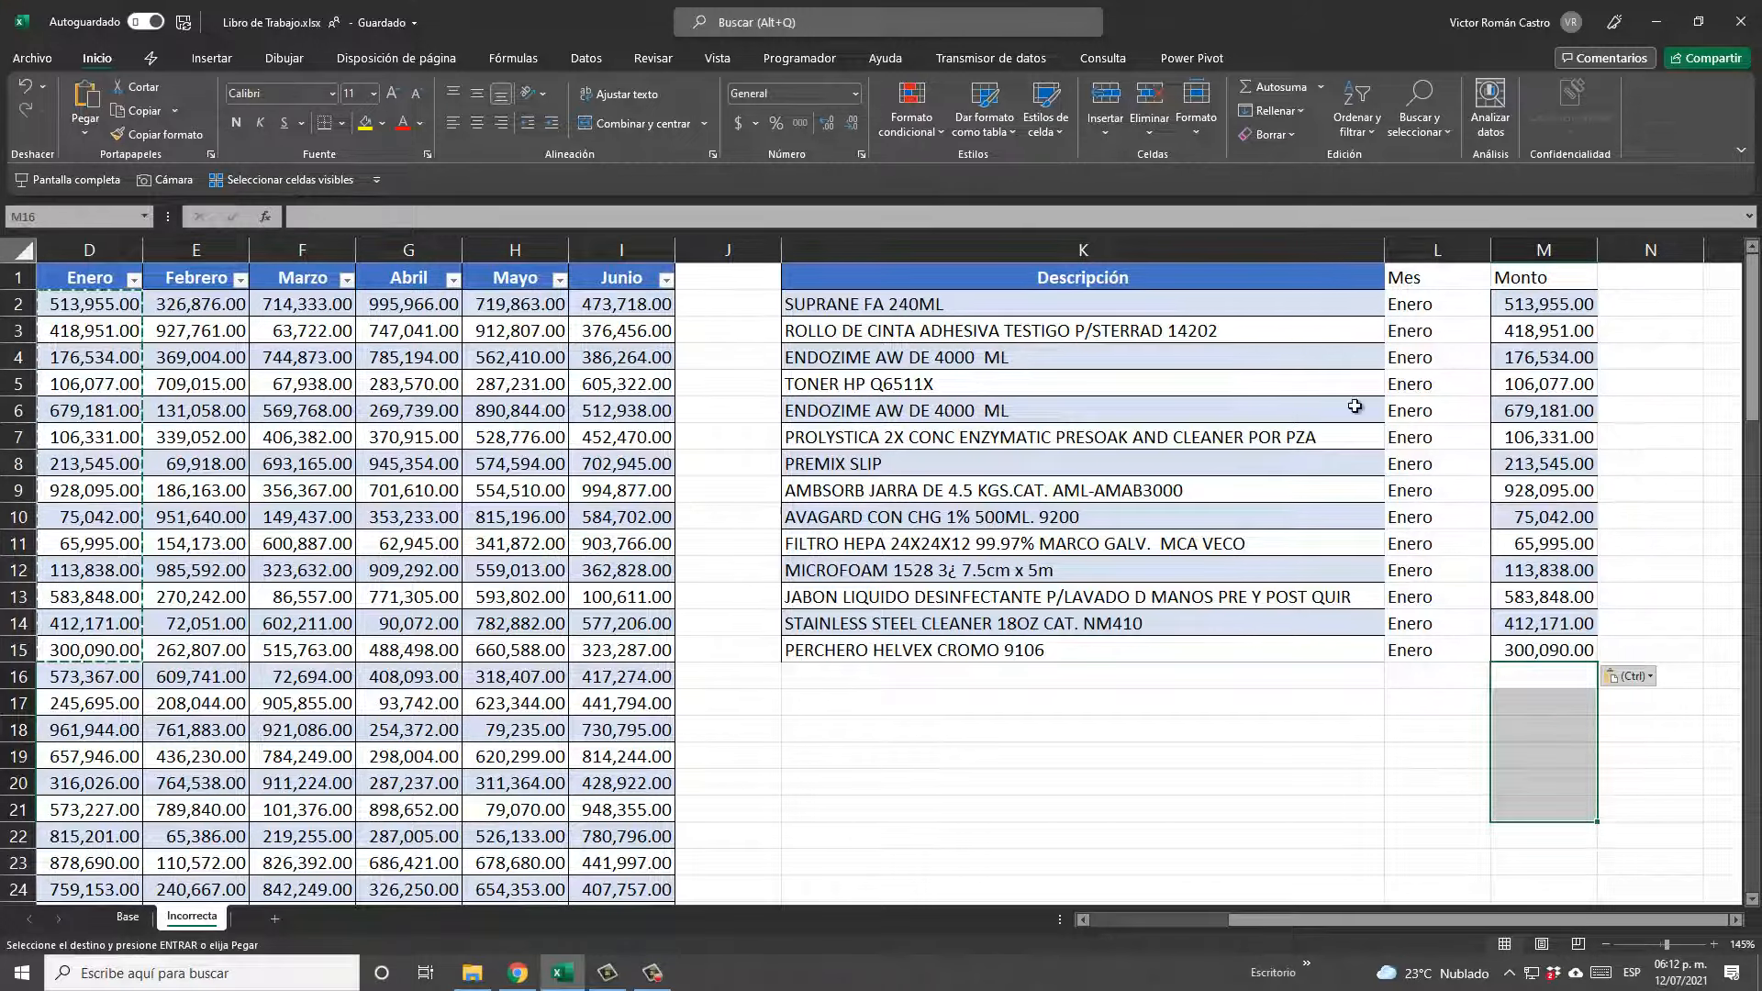
click(1390, 270)
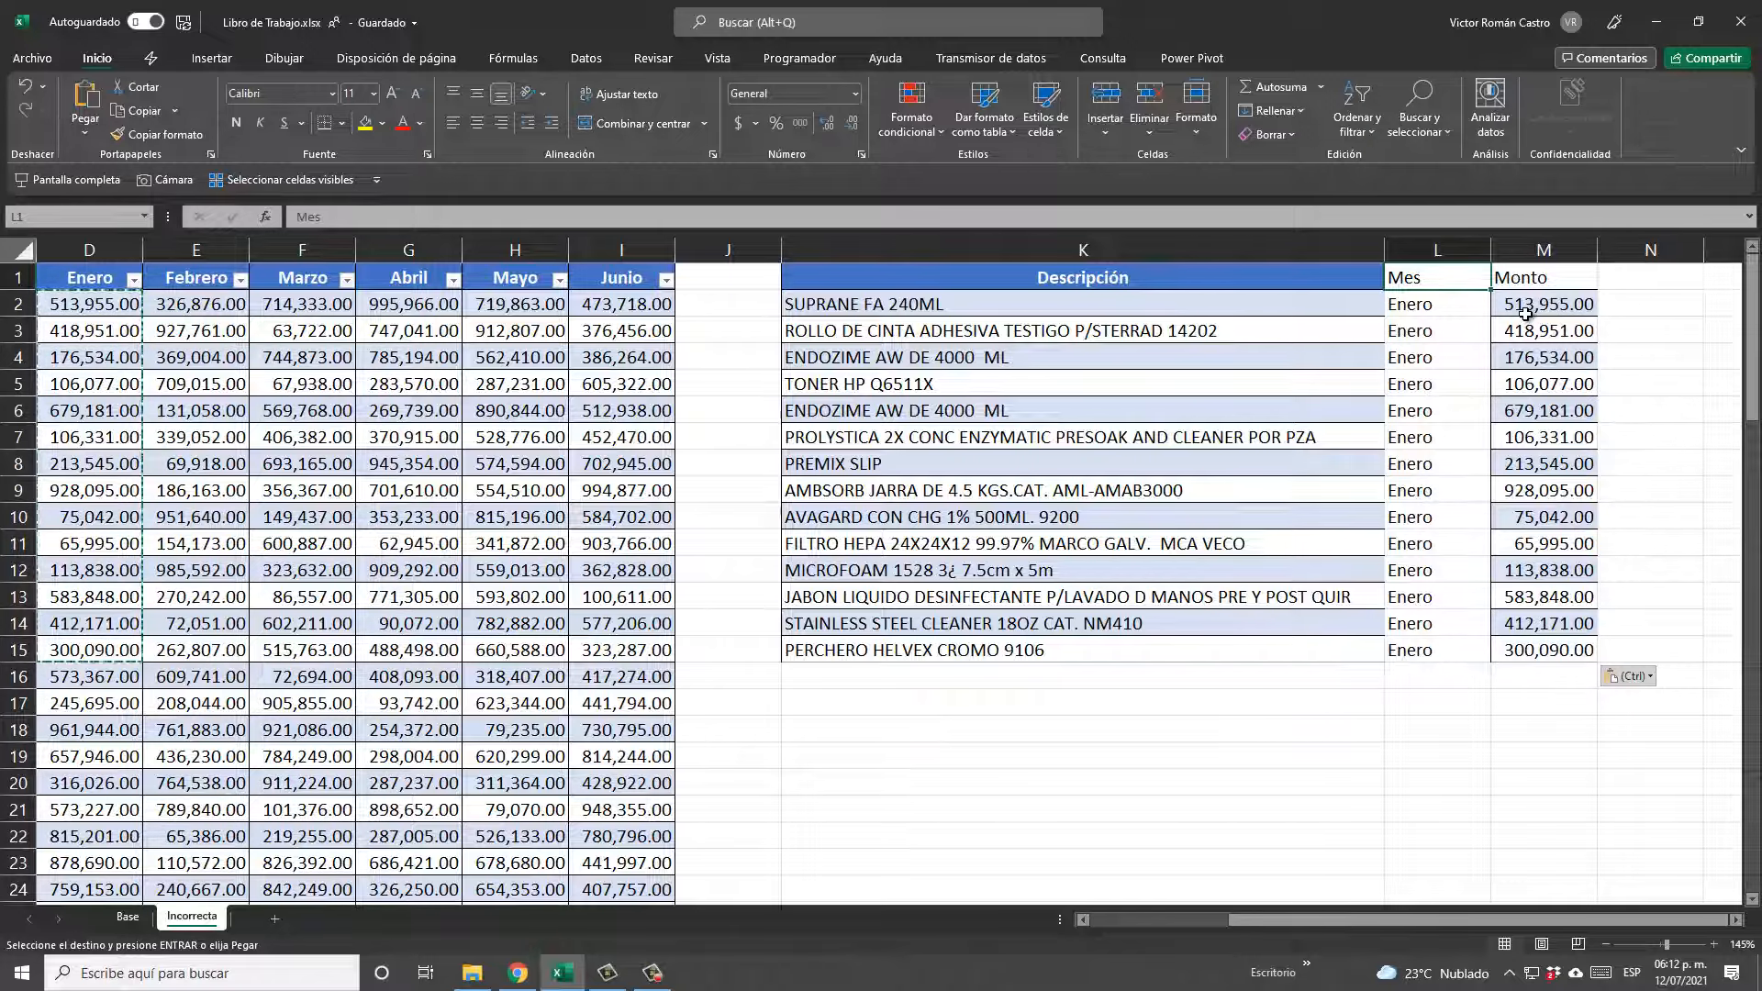
drag(1525, 314, 1534, 492)
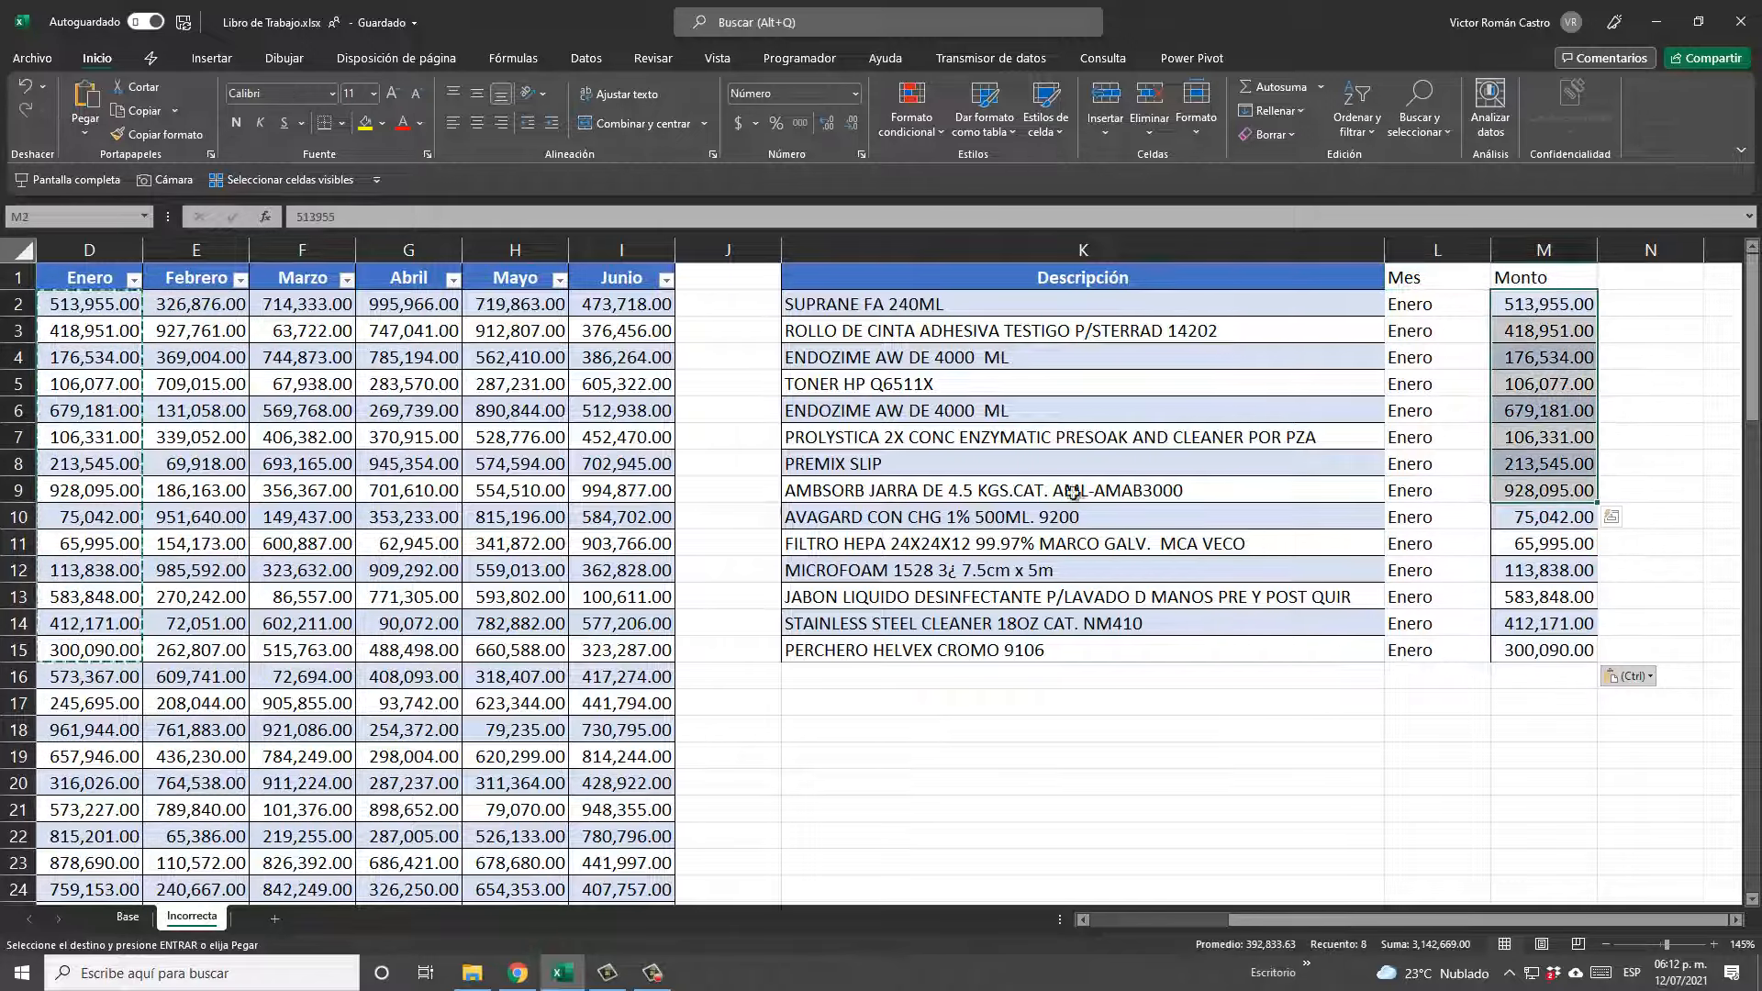
Delete columns K through N containing the example layout from the Incorrecta sheet.
drag(973, 244, 1625, 275)
right_click(1155, 369)
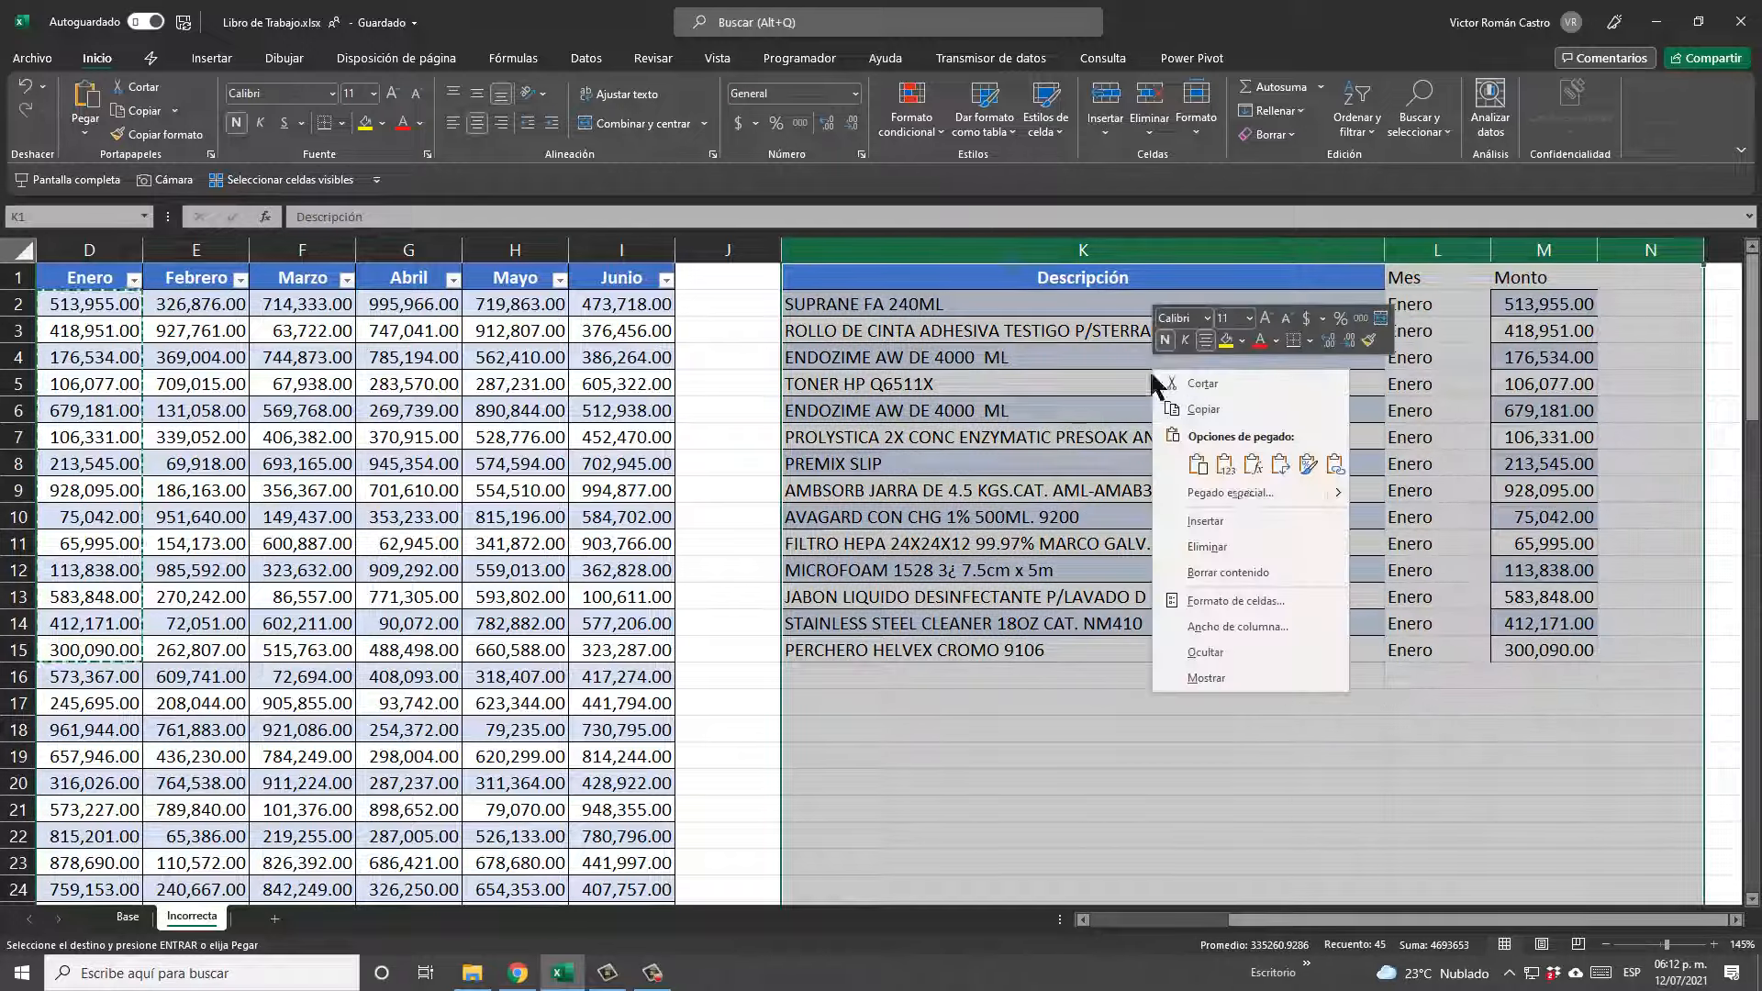
click(1246, 549)
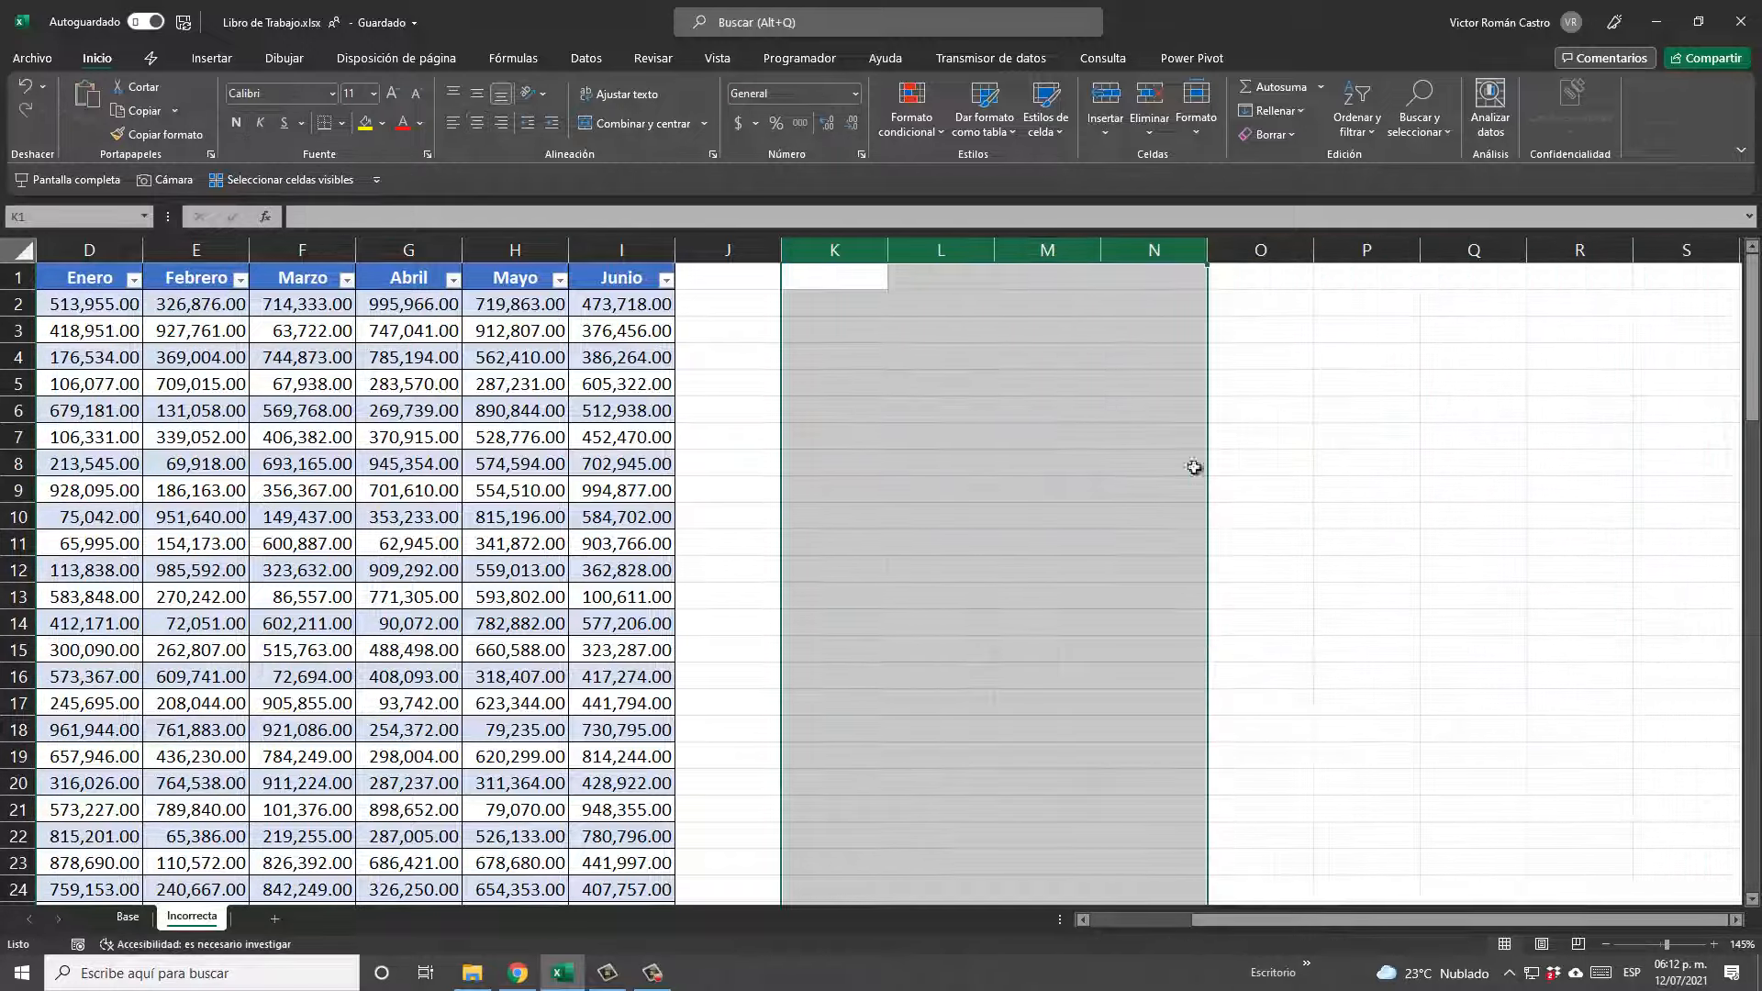
click(996, 308)
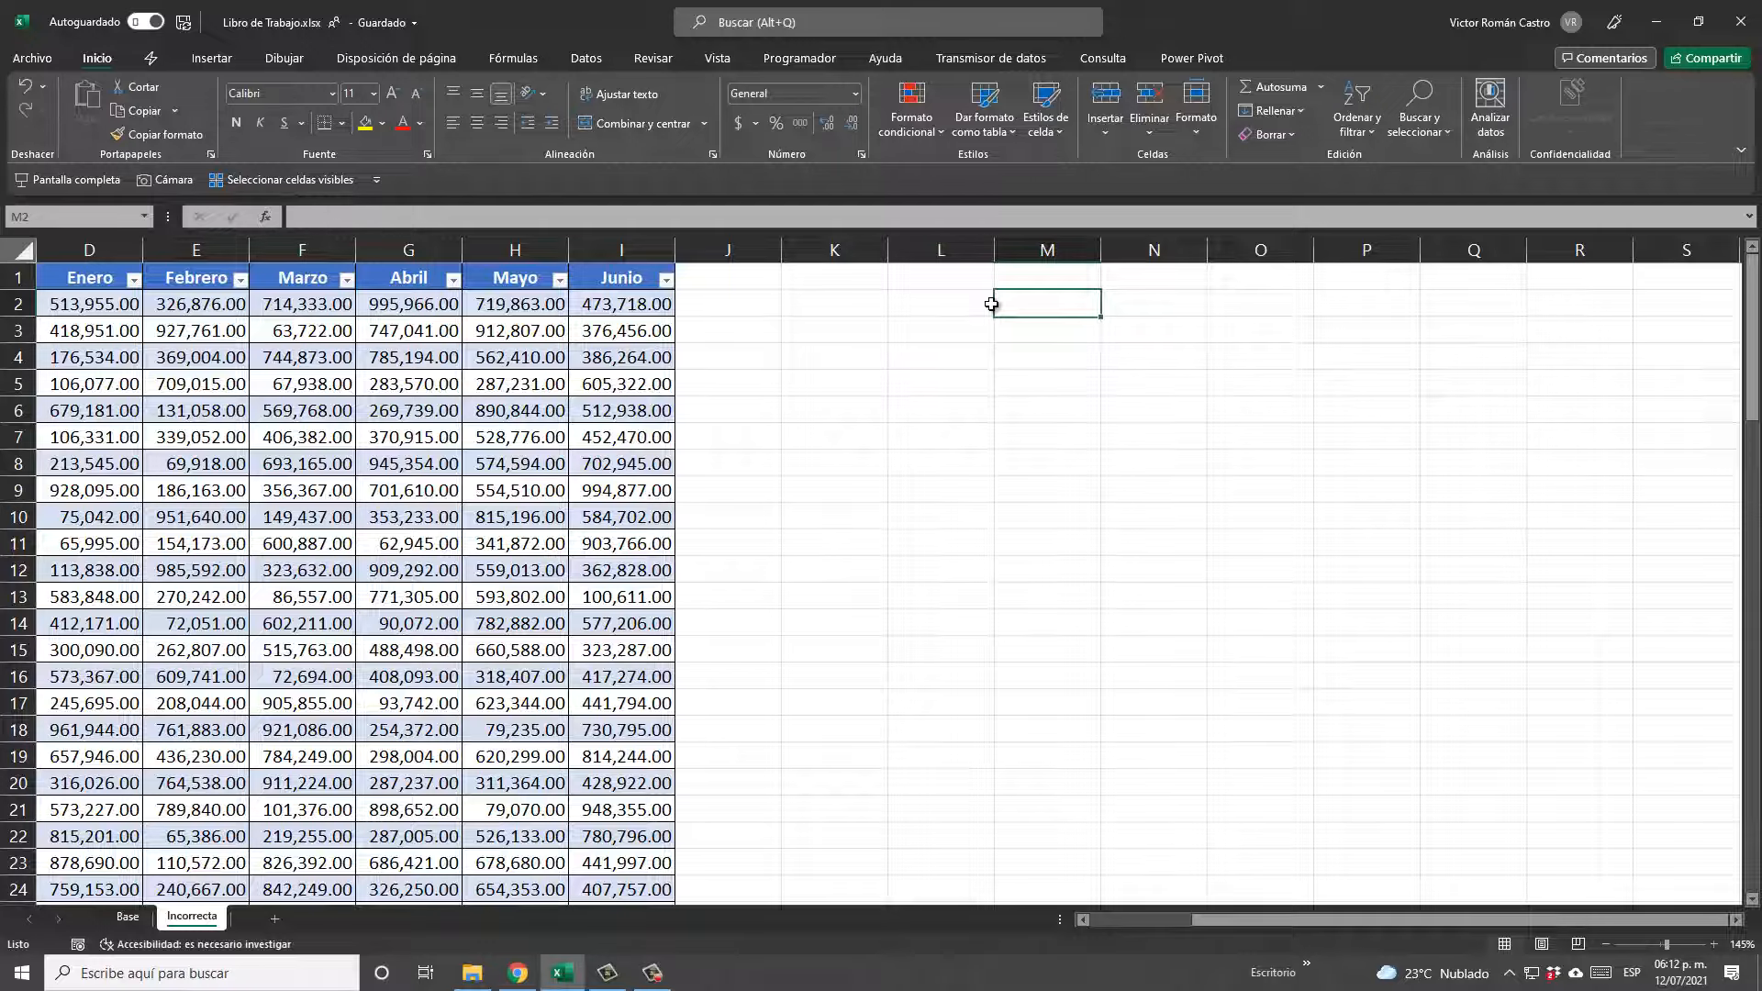
Load the Incorrecta sheet's table into the Power Query editor.
key(ctrl+Up)
key(ctrl+Left)
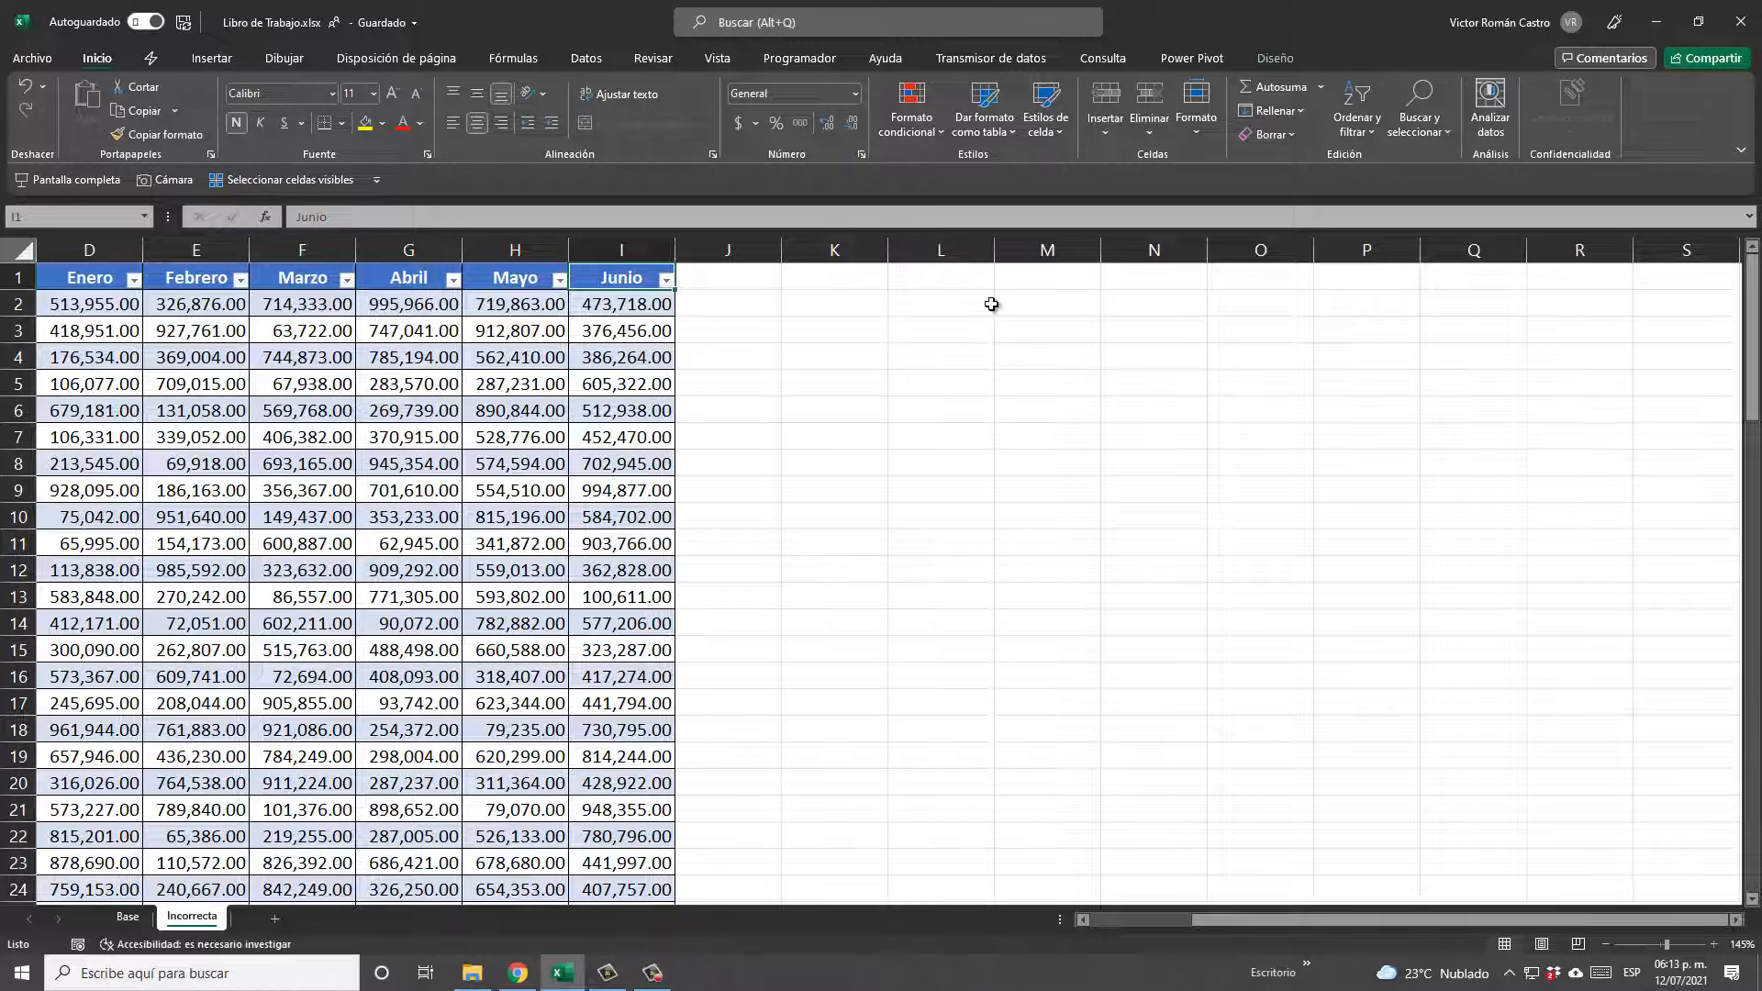
key(ctrl+Home)
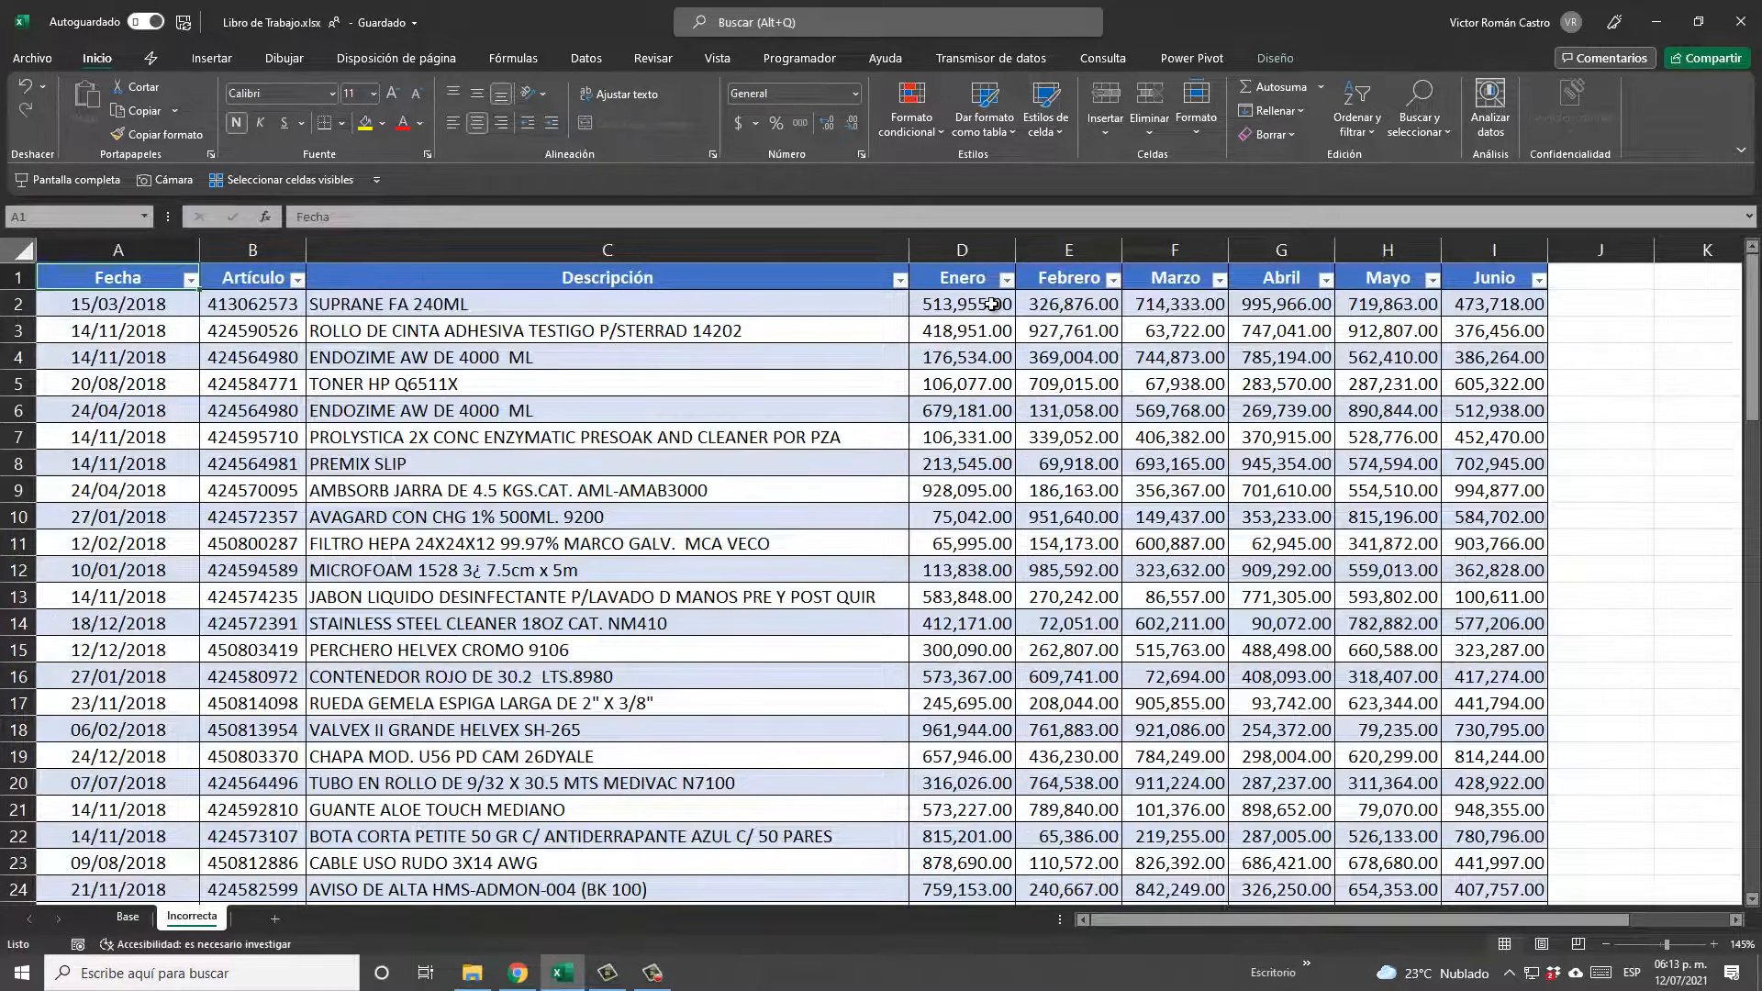
key(Right)
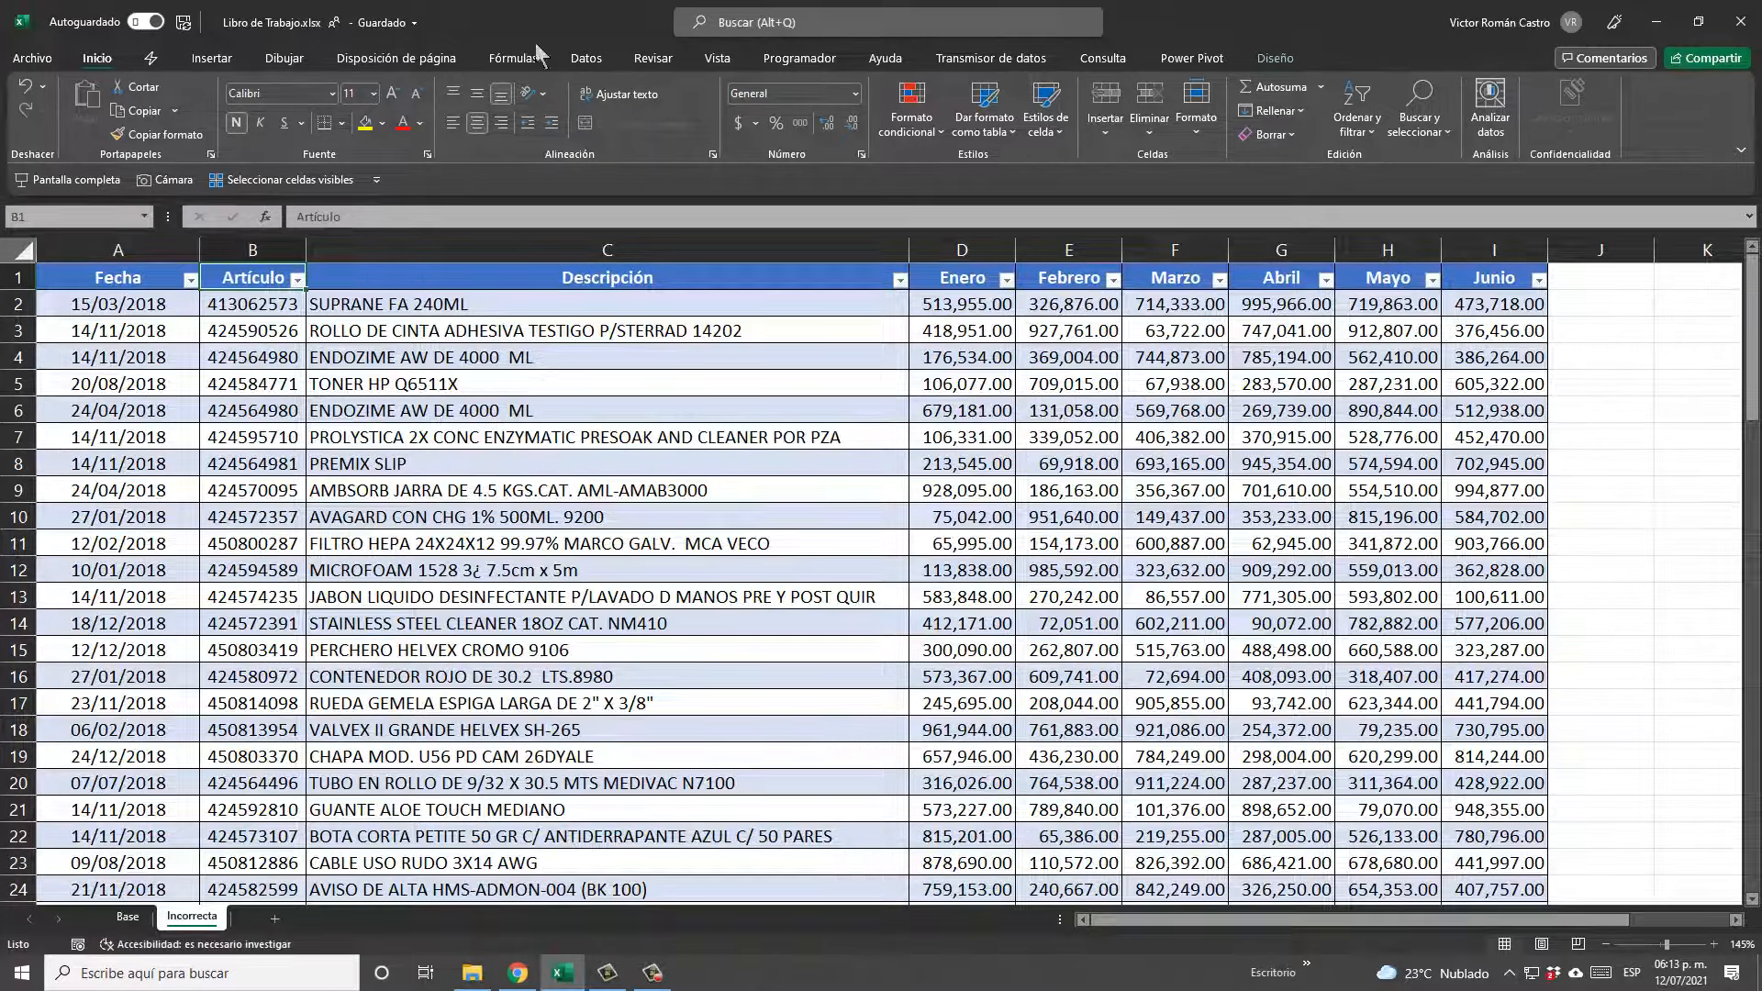
click(586, 62)
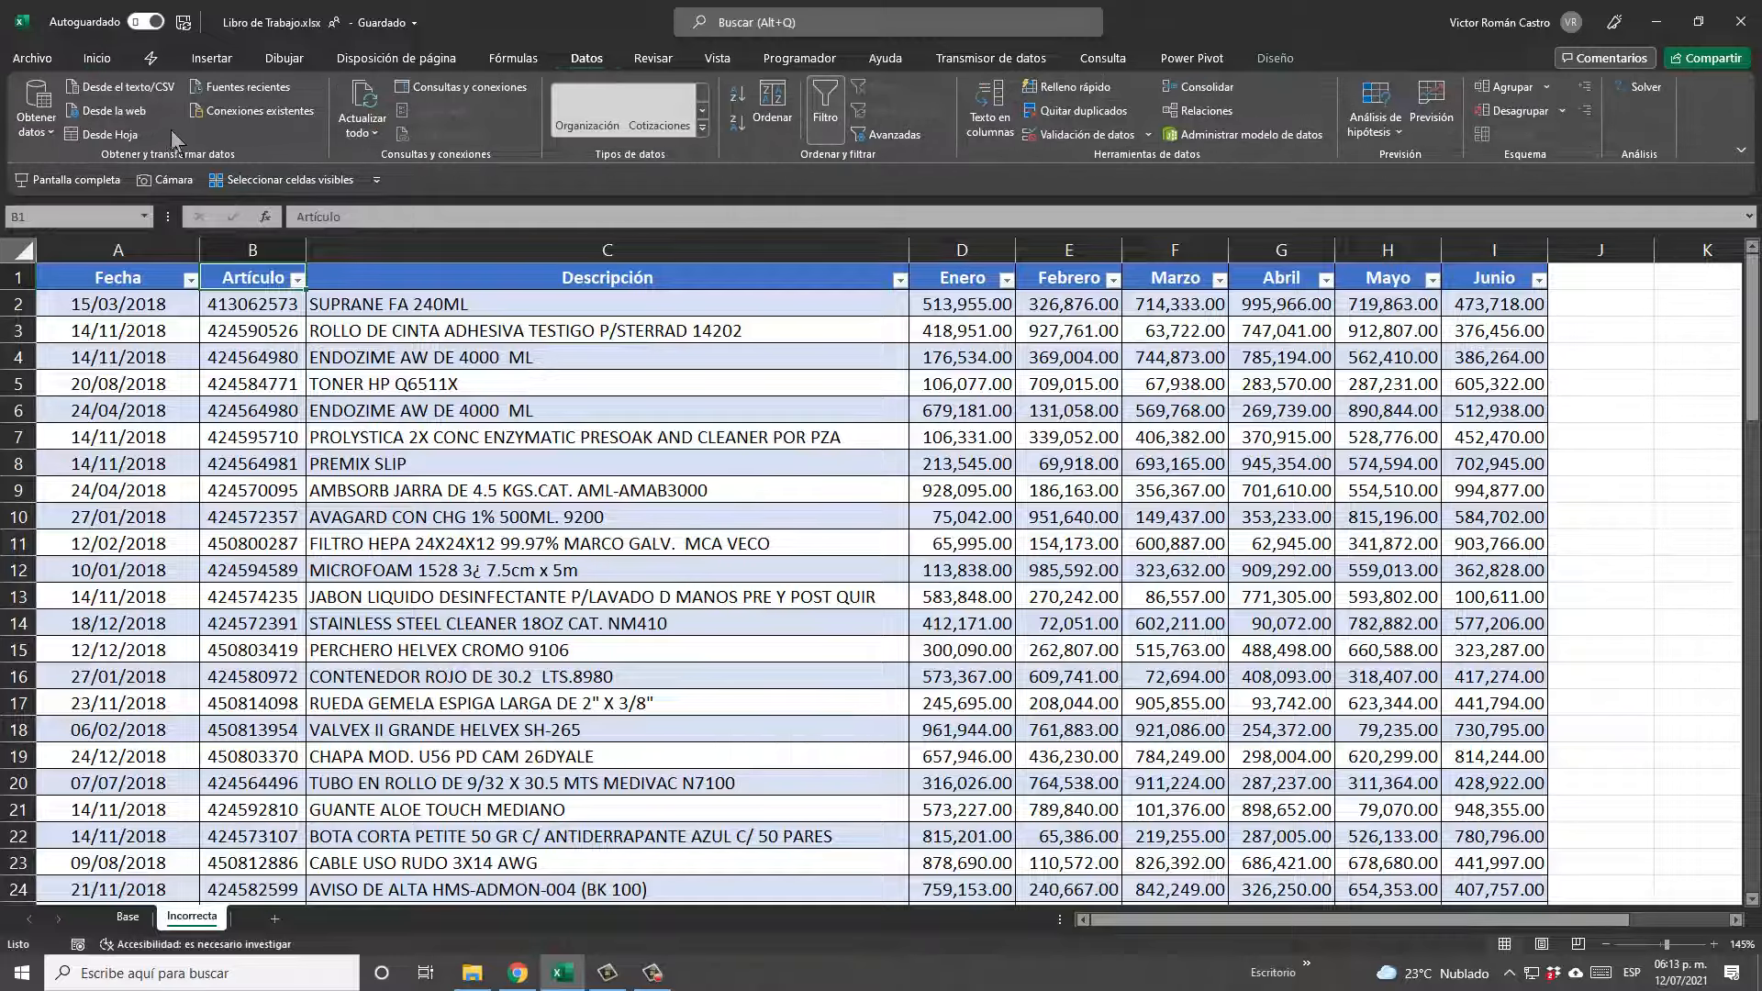
click(108, 136)
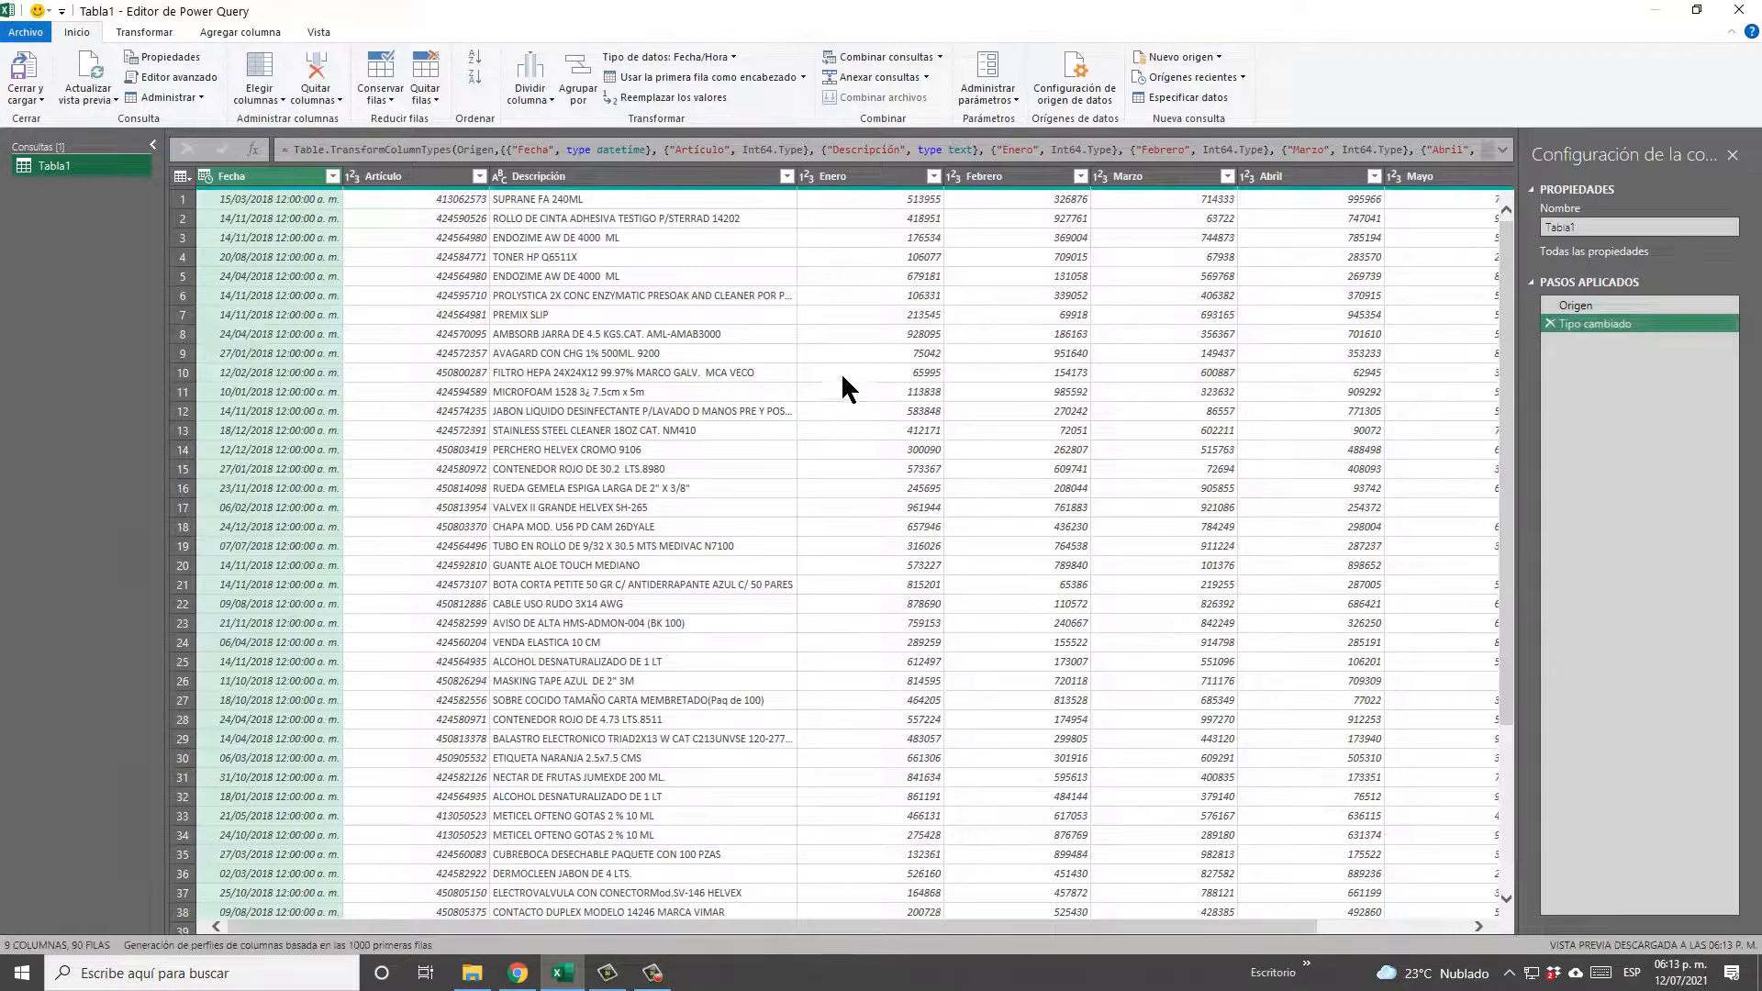
click(851, 180)
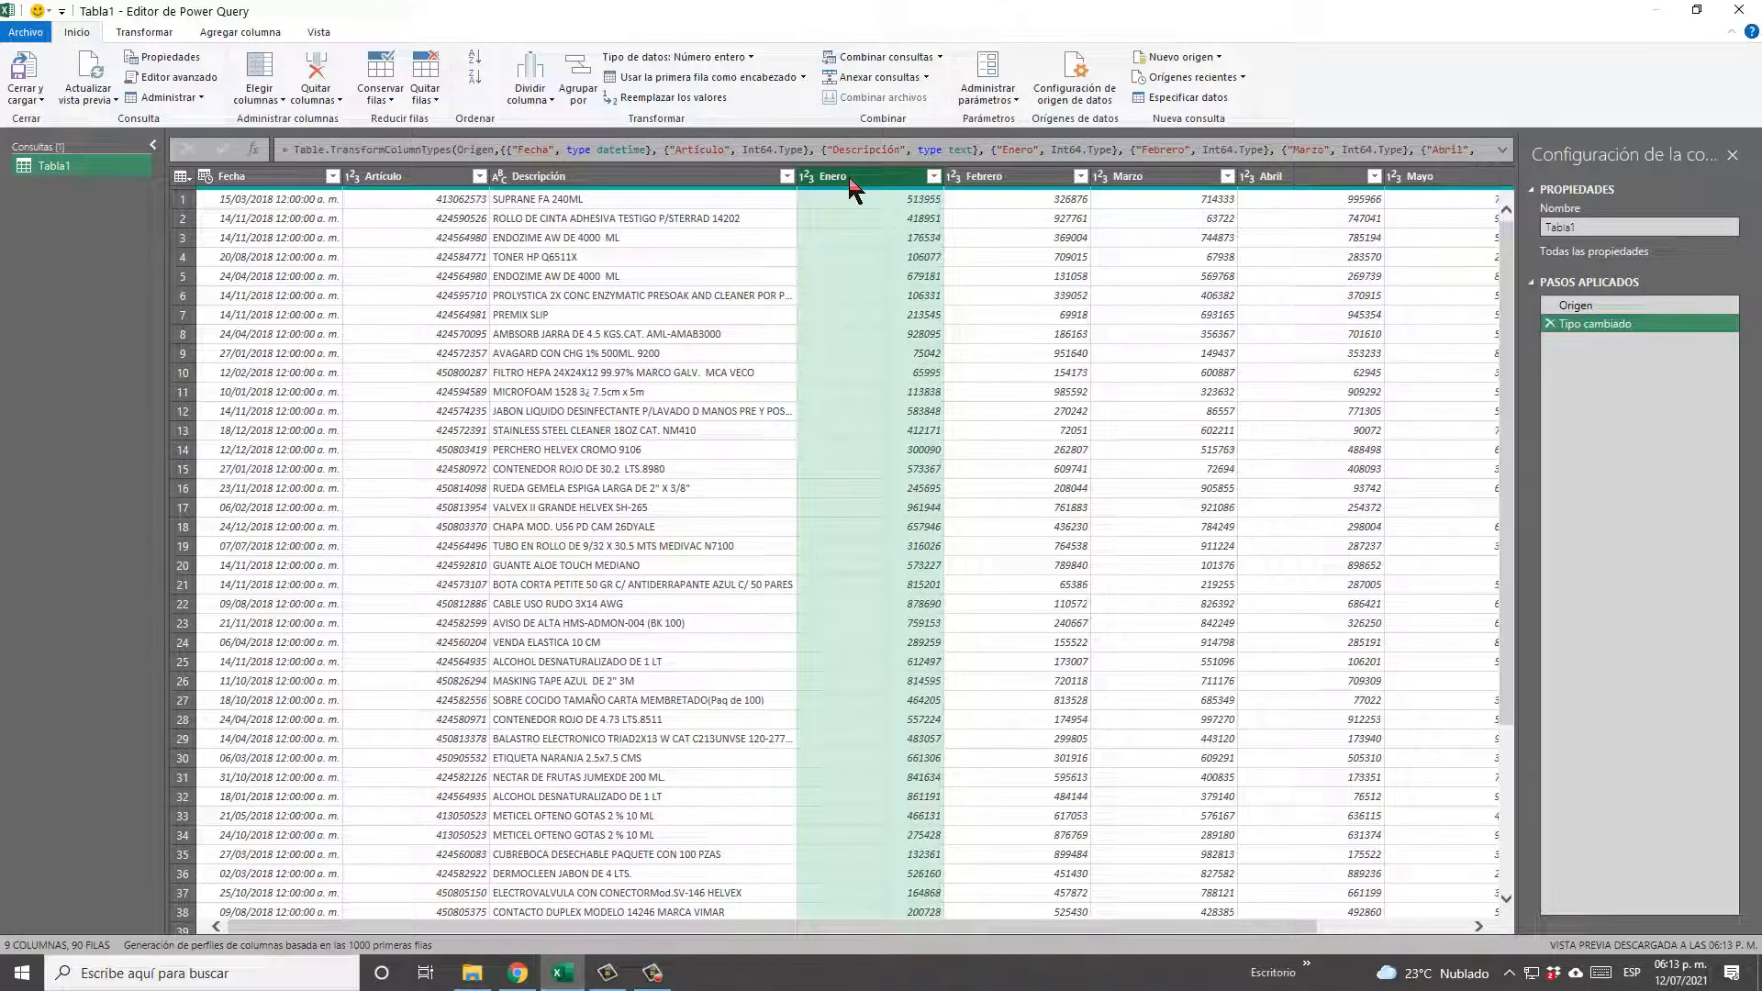
key(shift+Right)
key(shift+Right)
key(shift+Right)
key(shift+Right)
key(shift+Right)
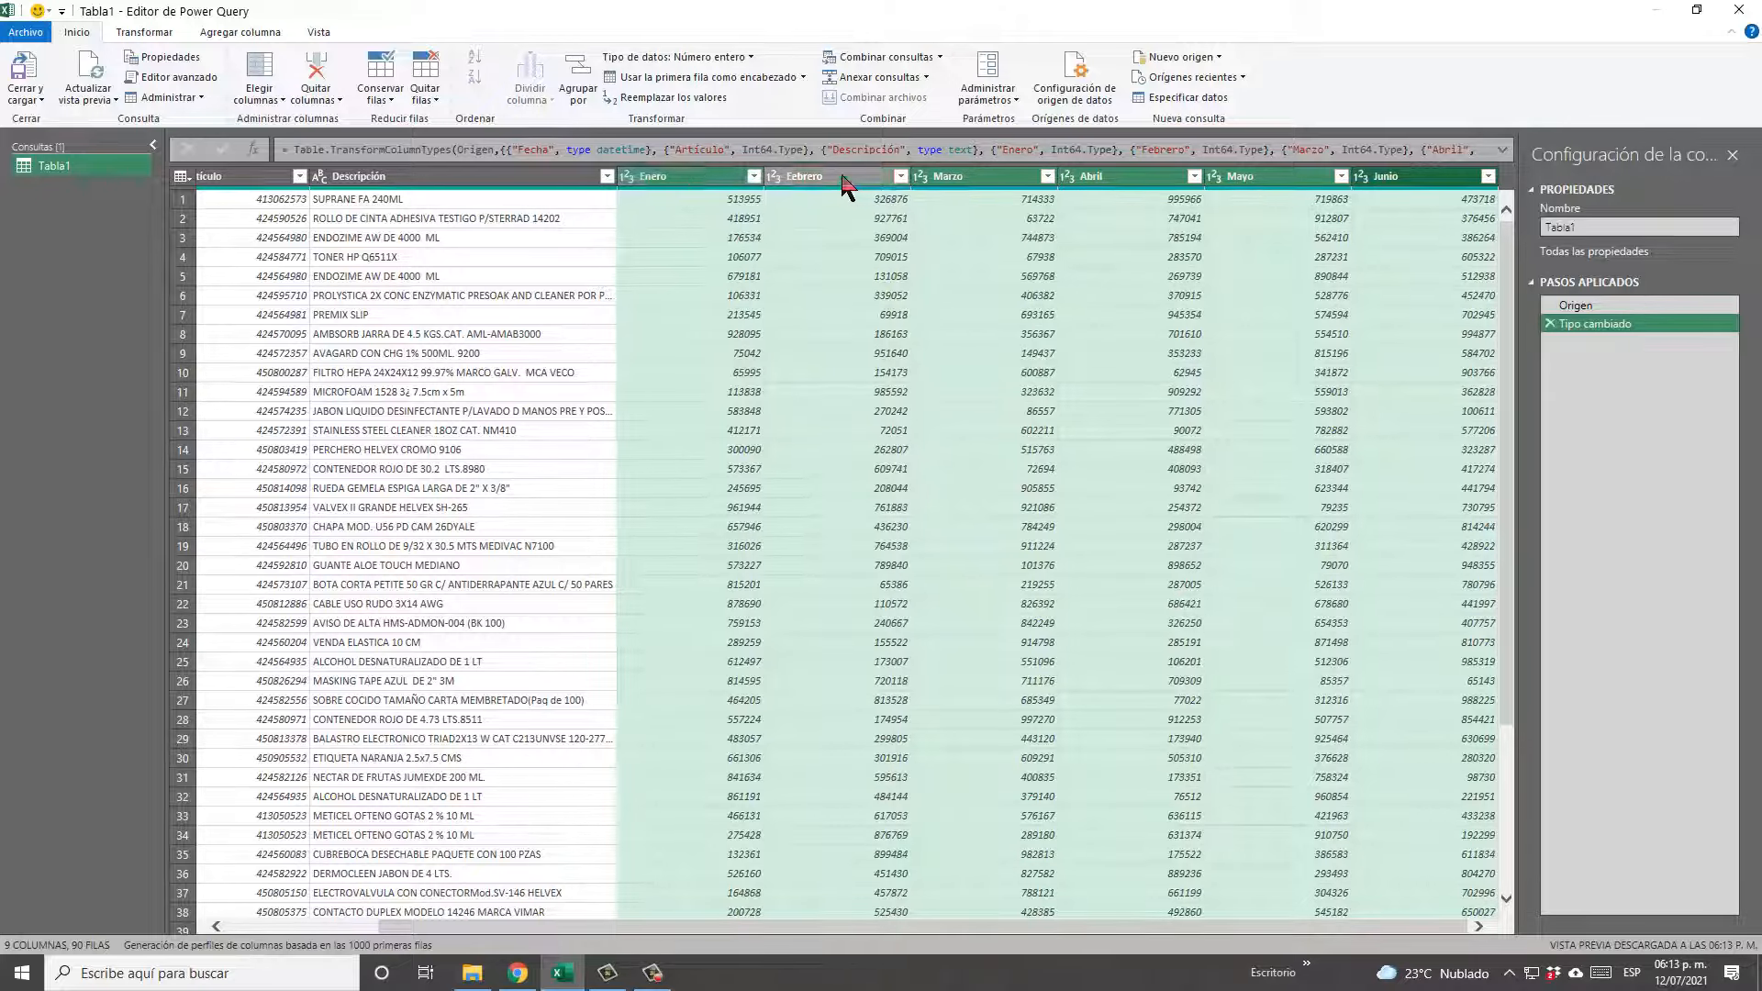
click(690, 180)
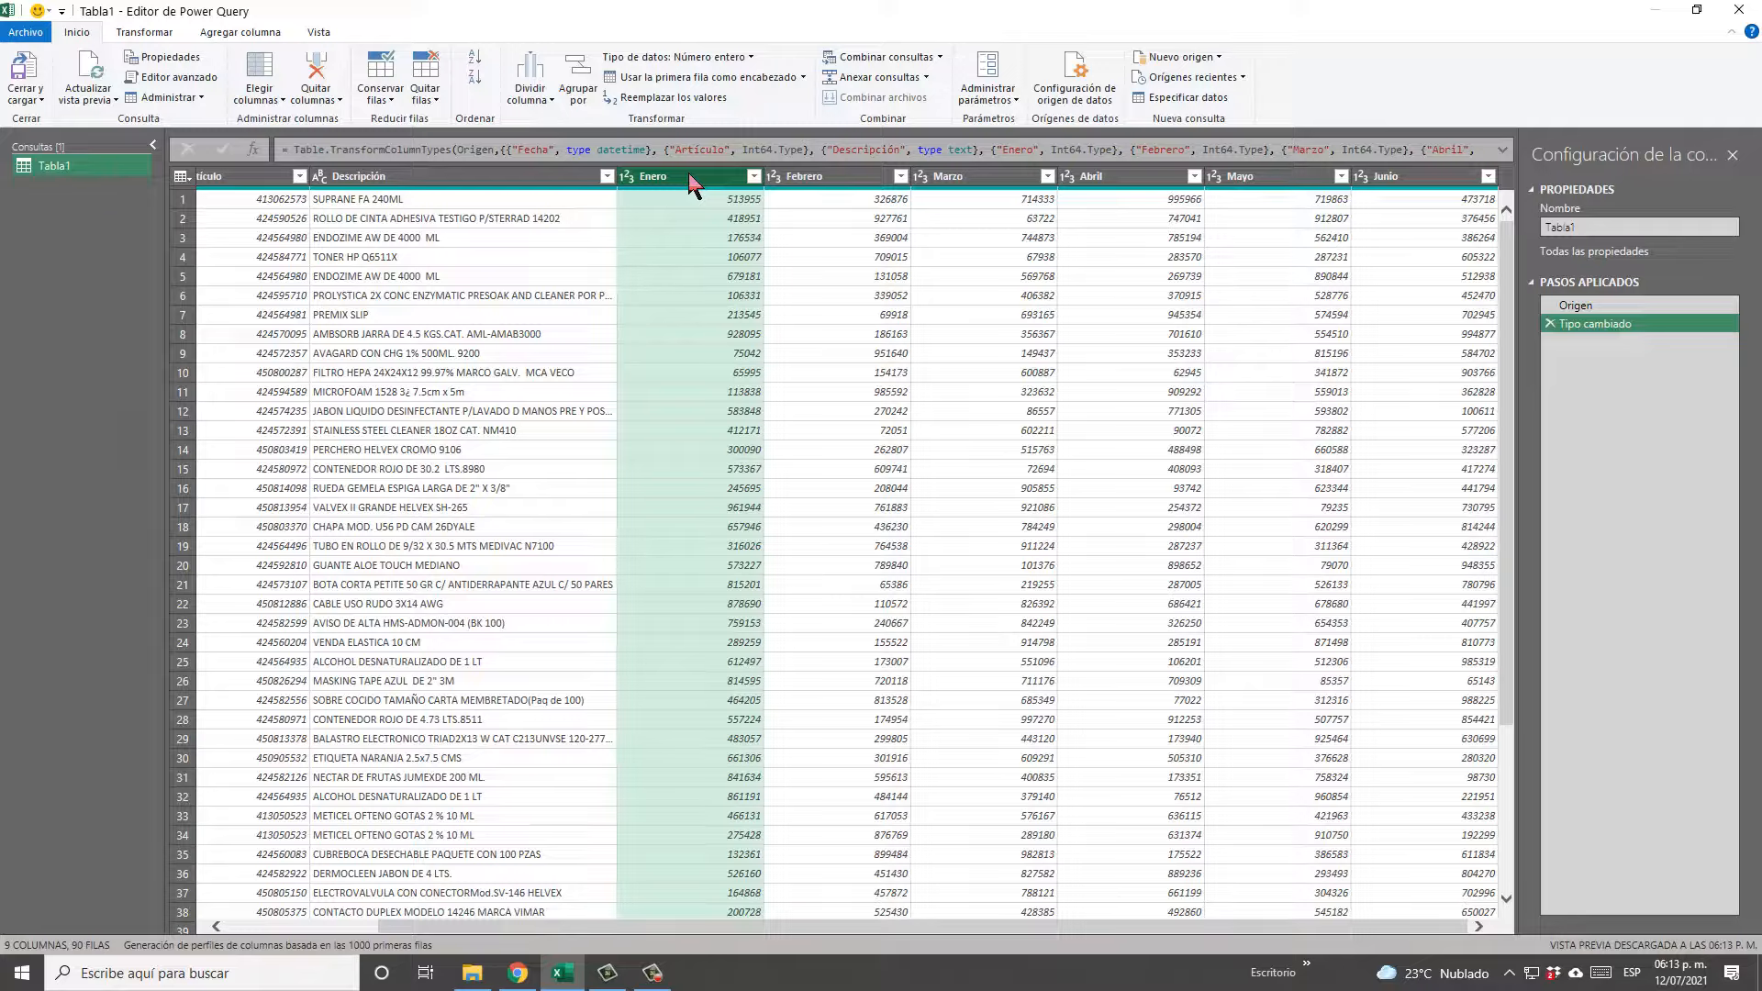
key(Left)
key(Left)
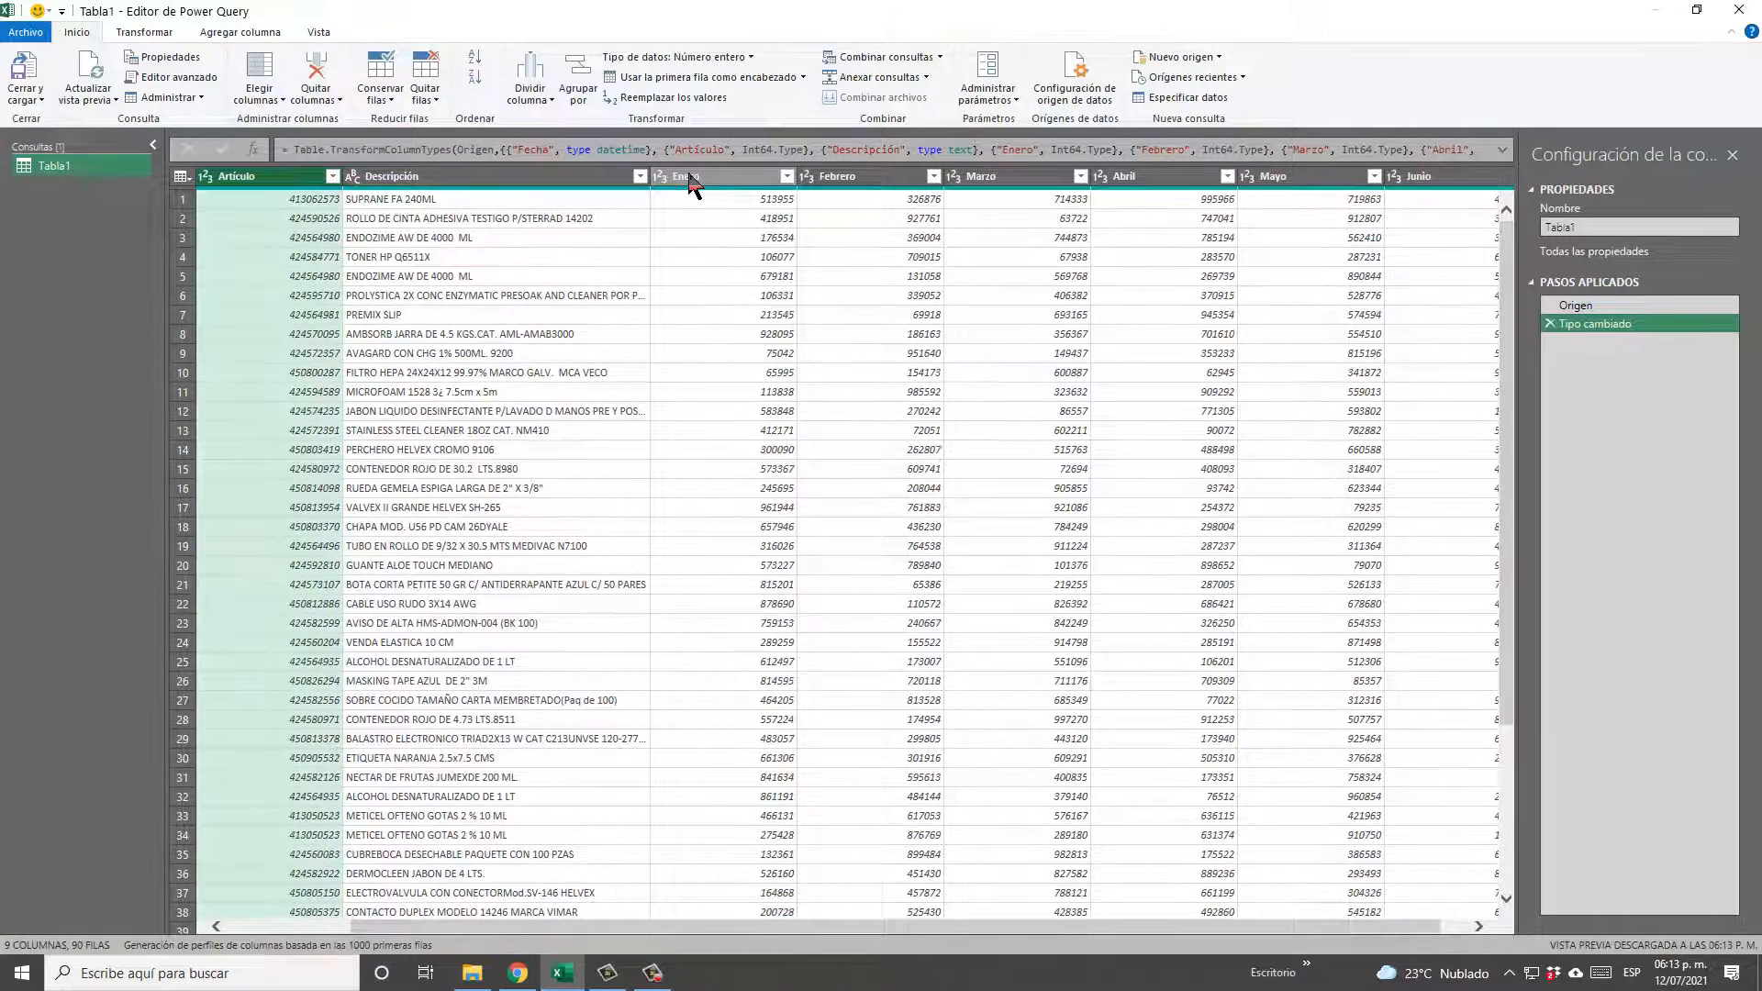
key(shift+Right)
Unpivot the Enero to Junio columns into attribute and value columns and load the query result into the workbook.
key(Right)
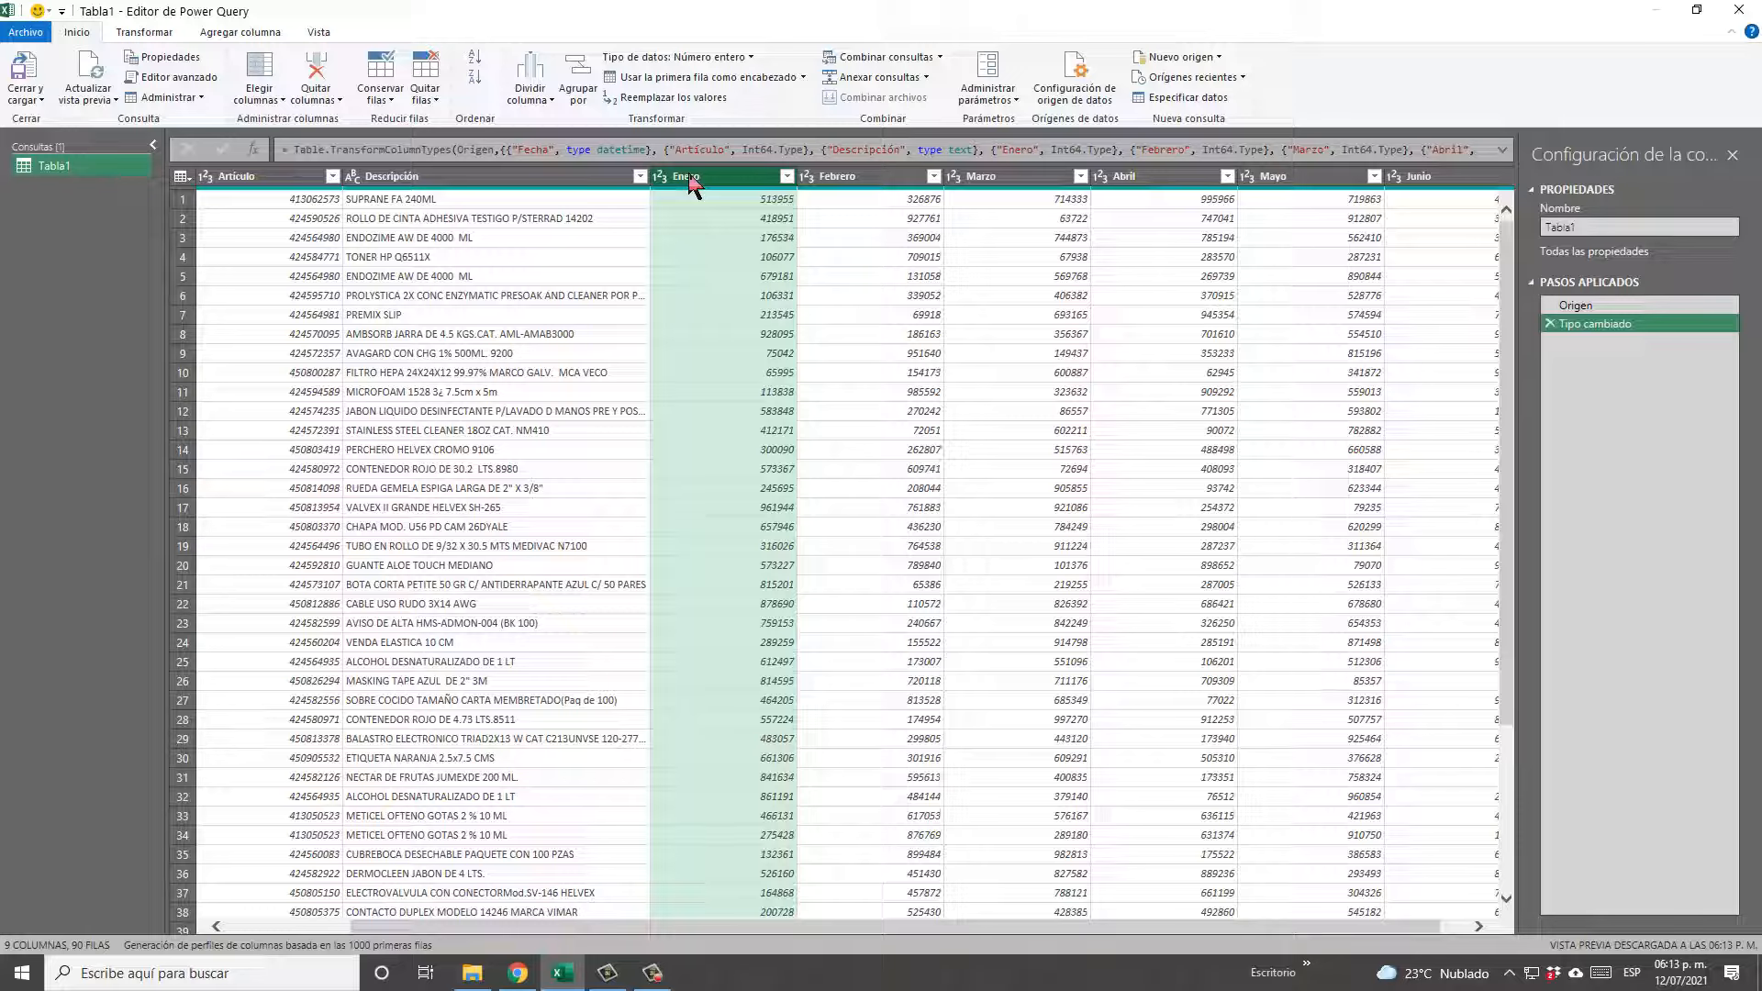
key(shift+Right)
key(shift+Right)
key(shift+Right)
key(shift+Right)
key(shift+Right)
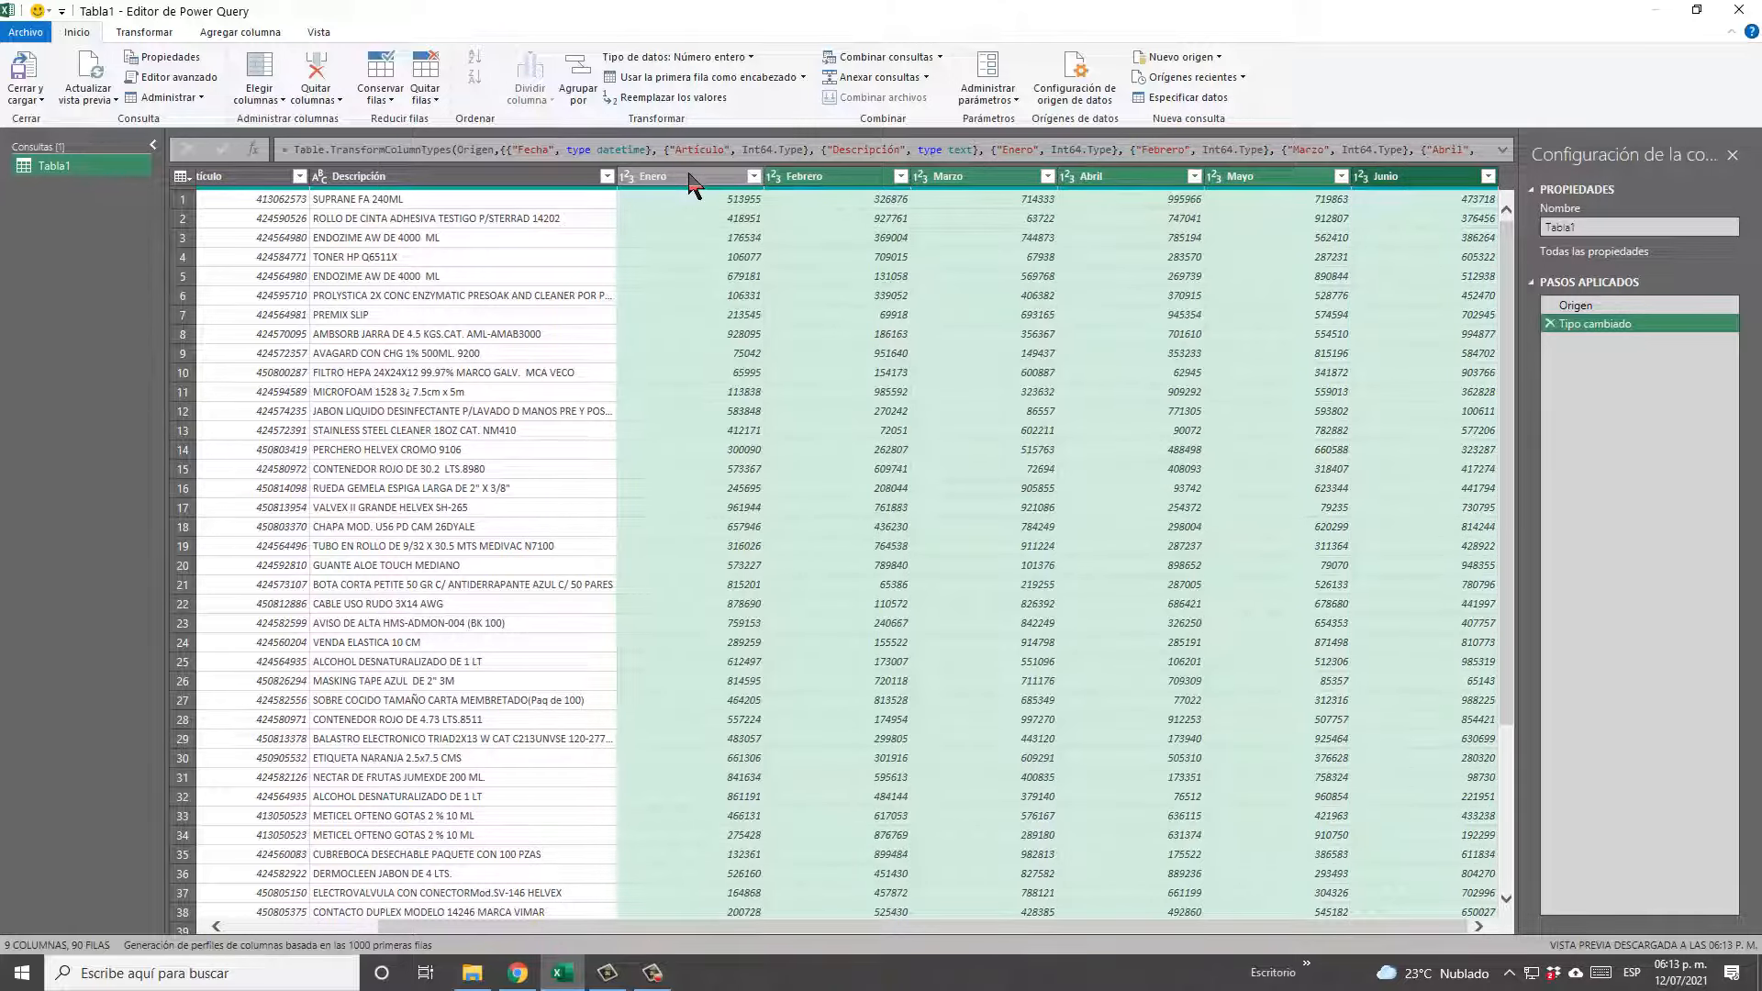
right_click(692, 180)
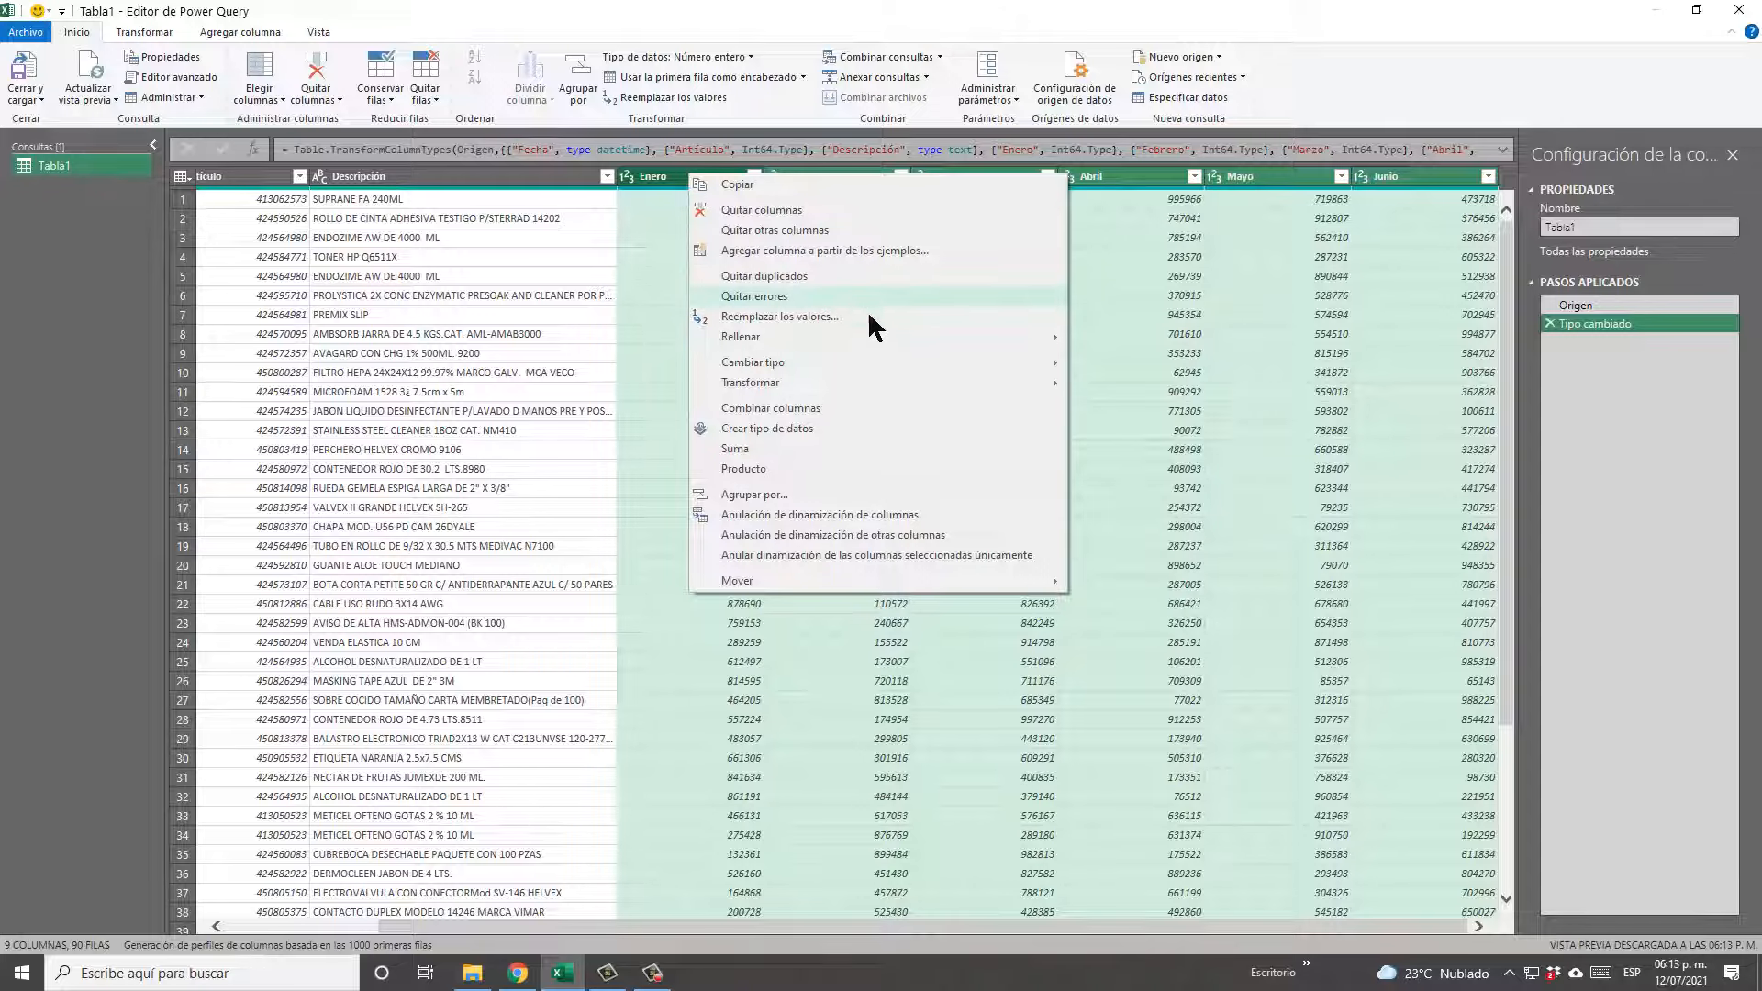
click(980, 514)
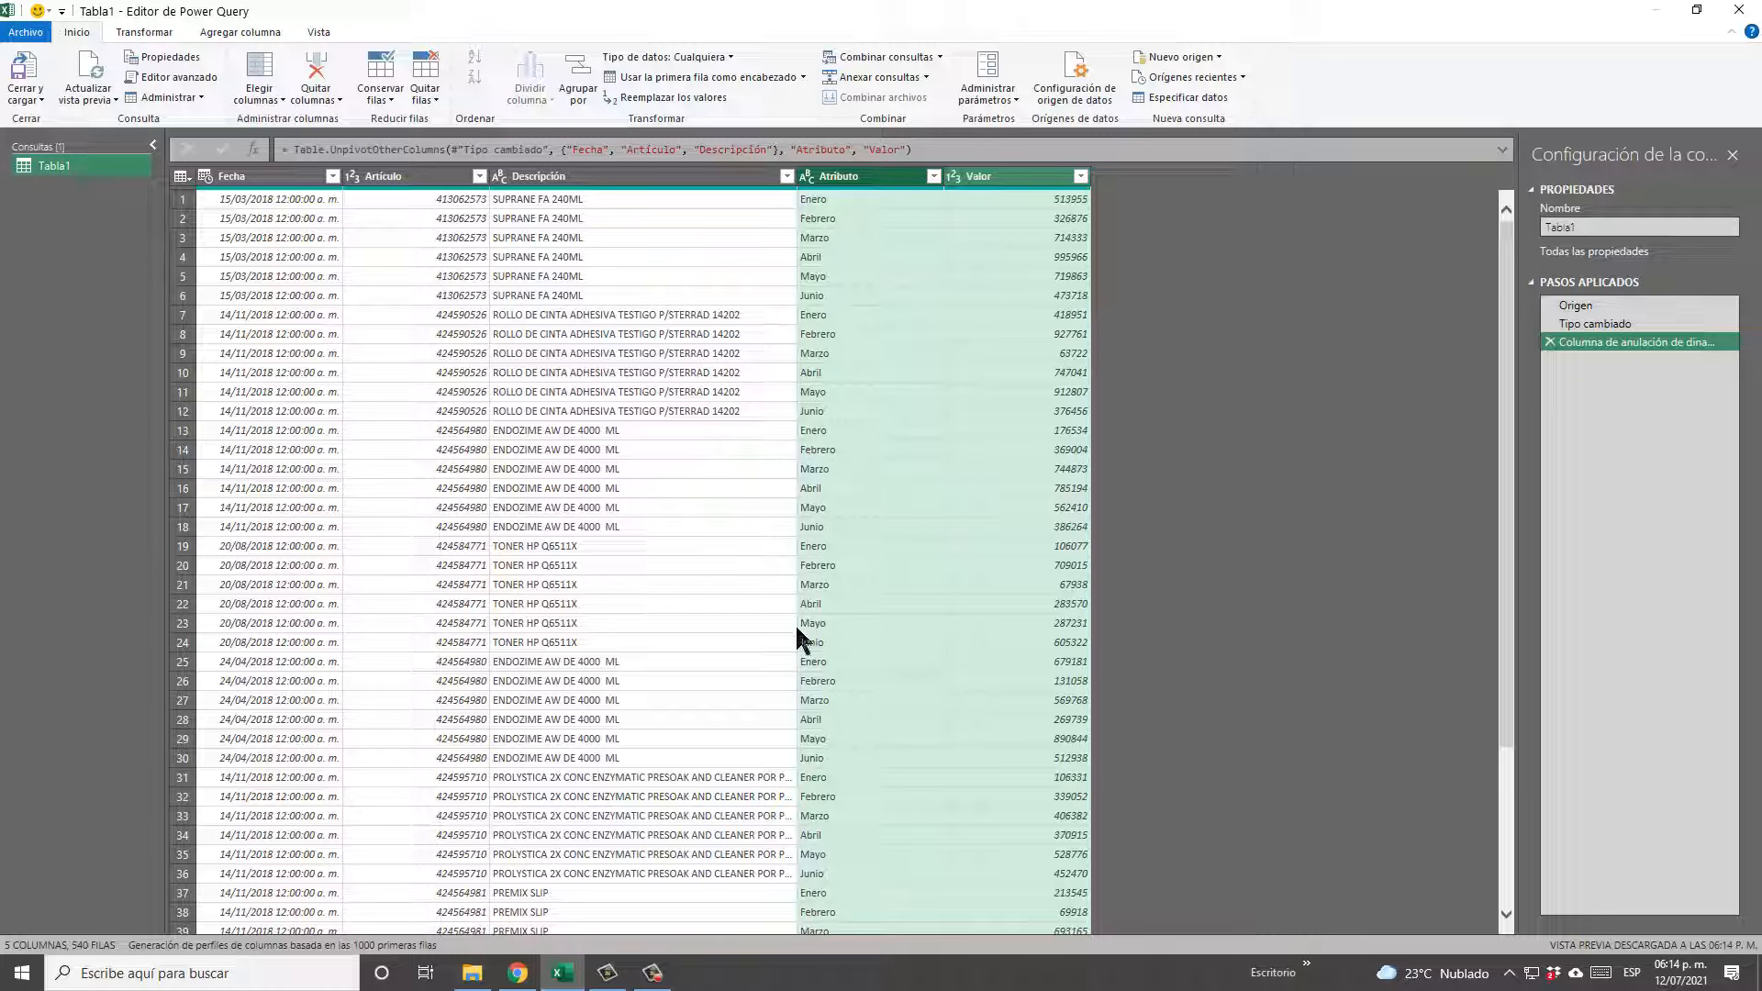
click(24, 72)
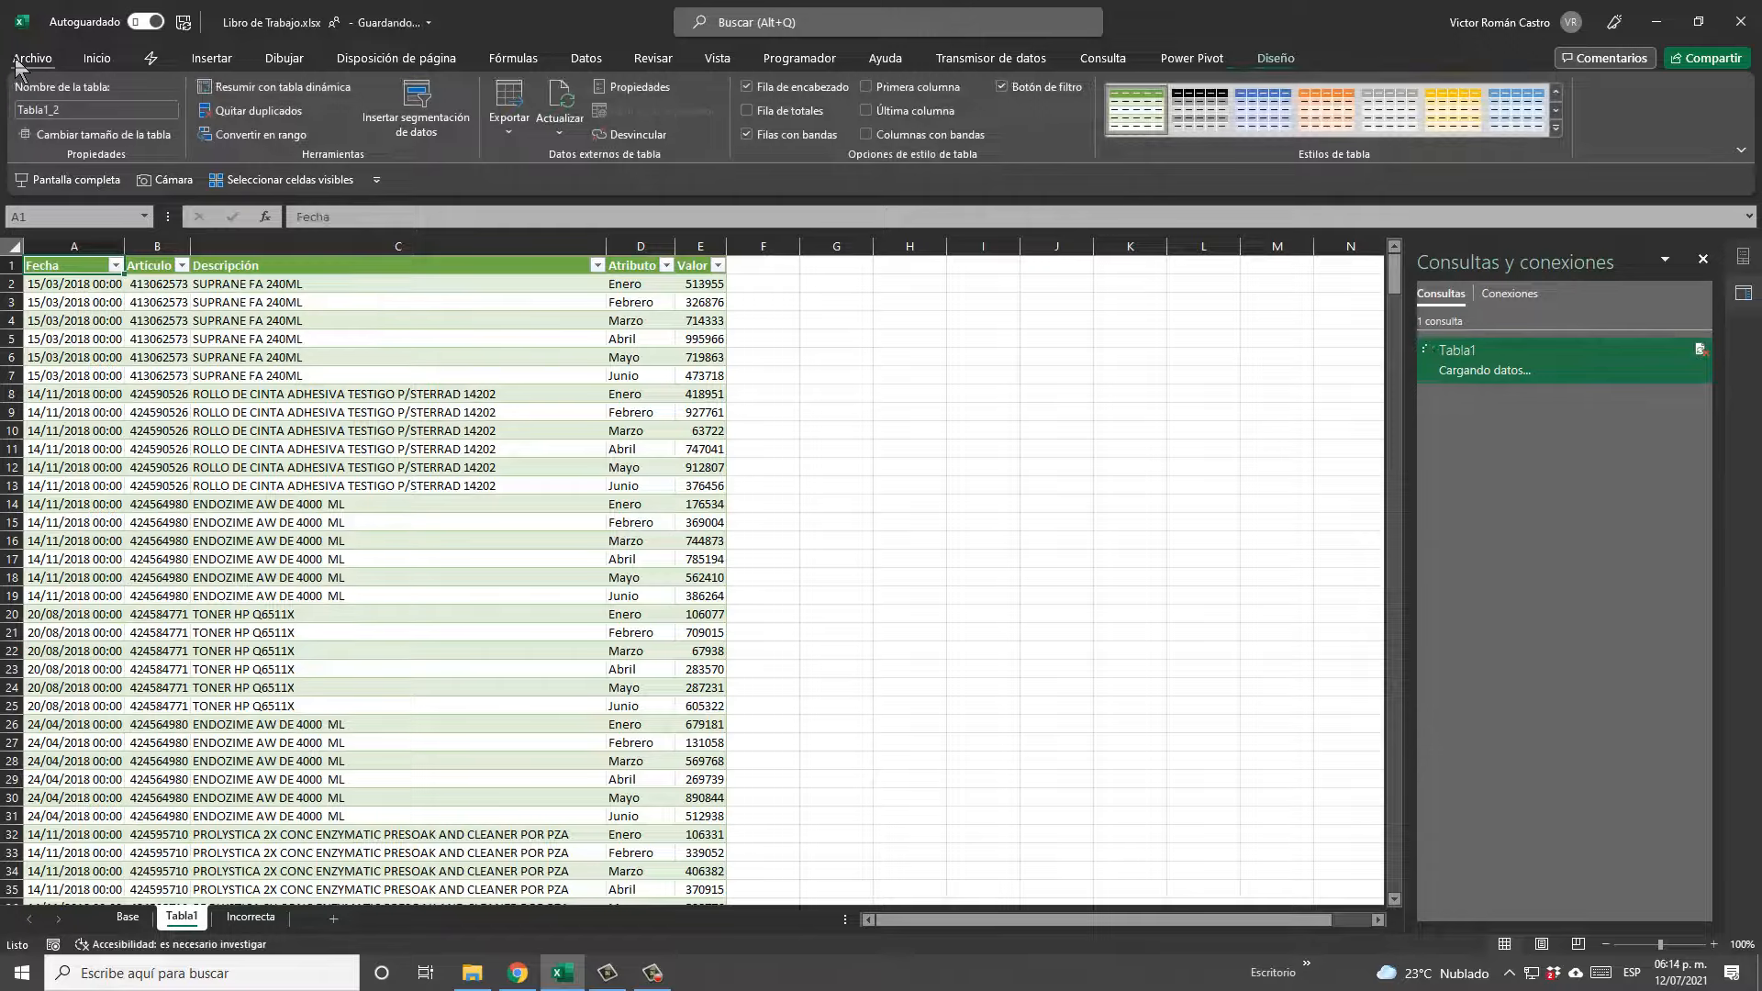
Create a pivot table from the loaded Tabla1_2 table on the existing sheet at cell G2.
click(395, 357)
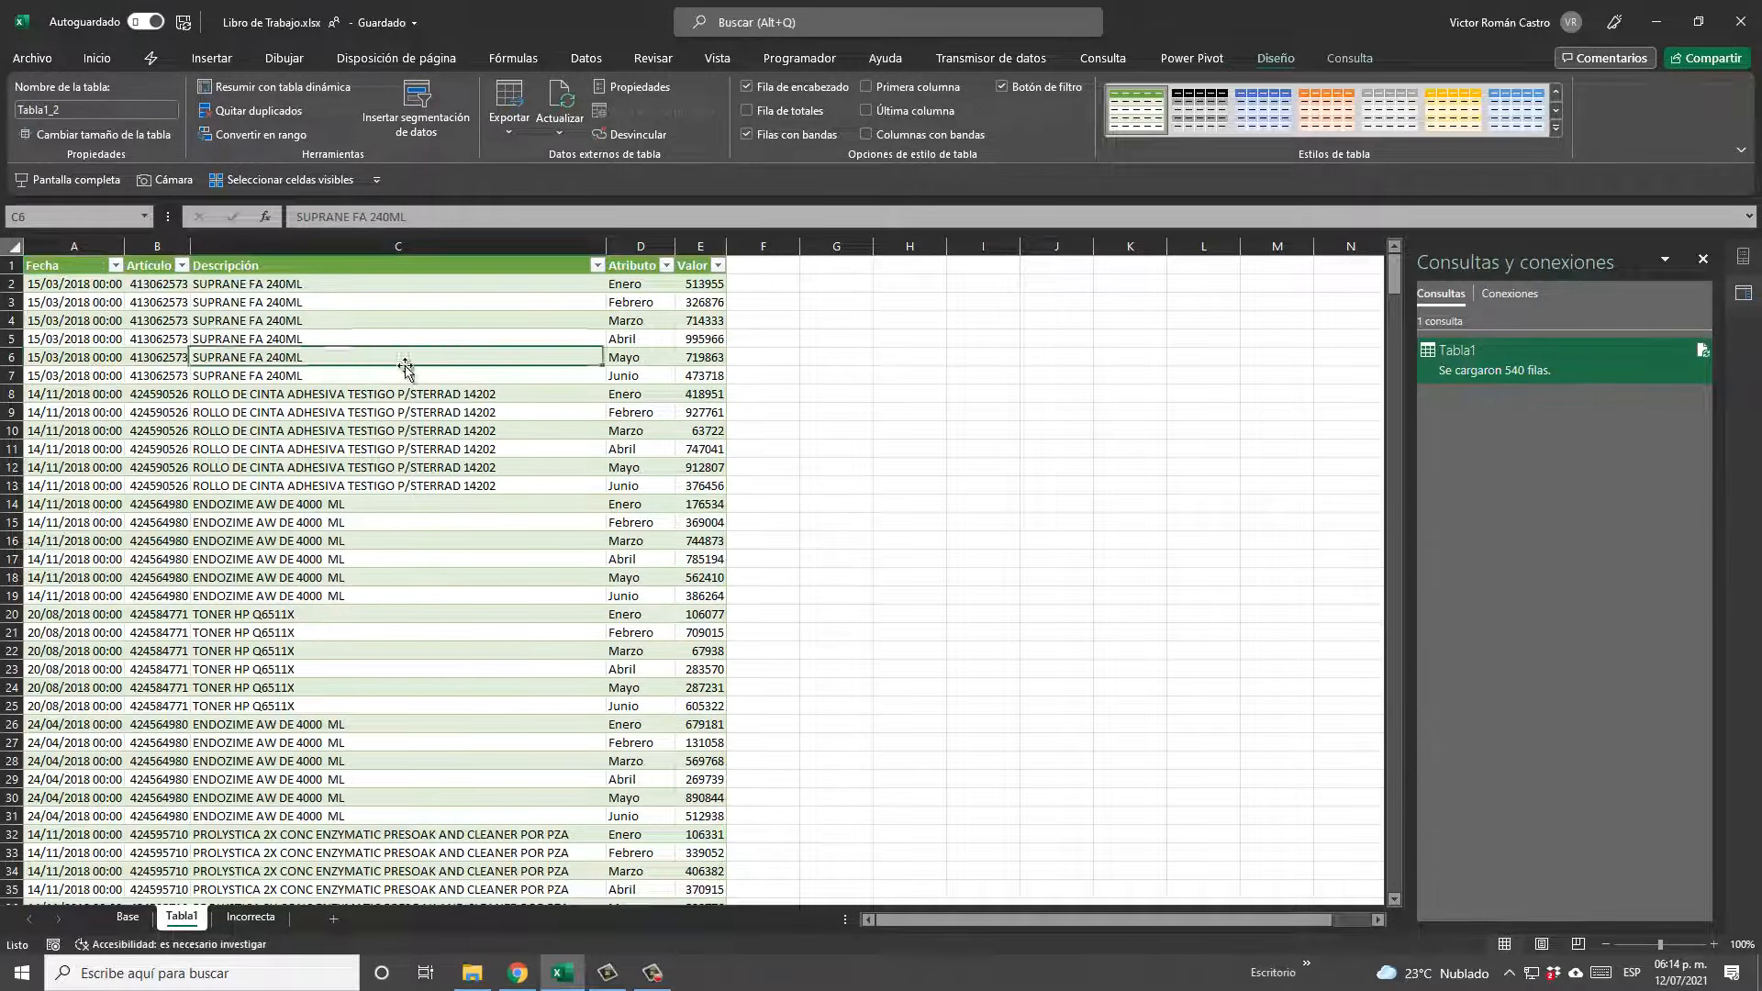
click(205, 59)
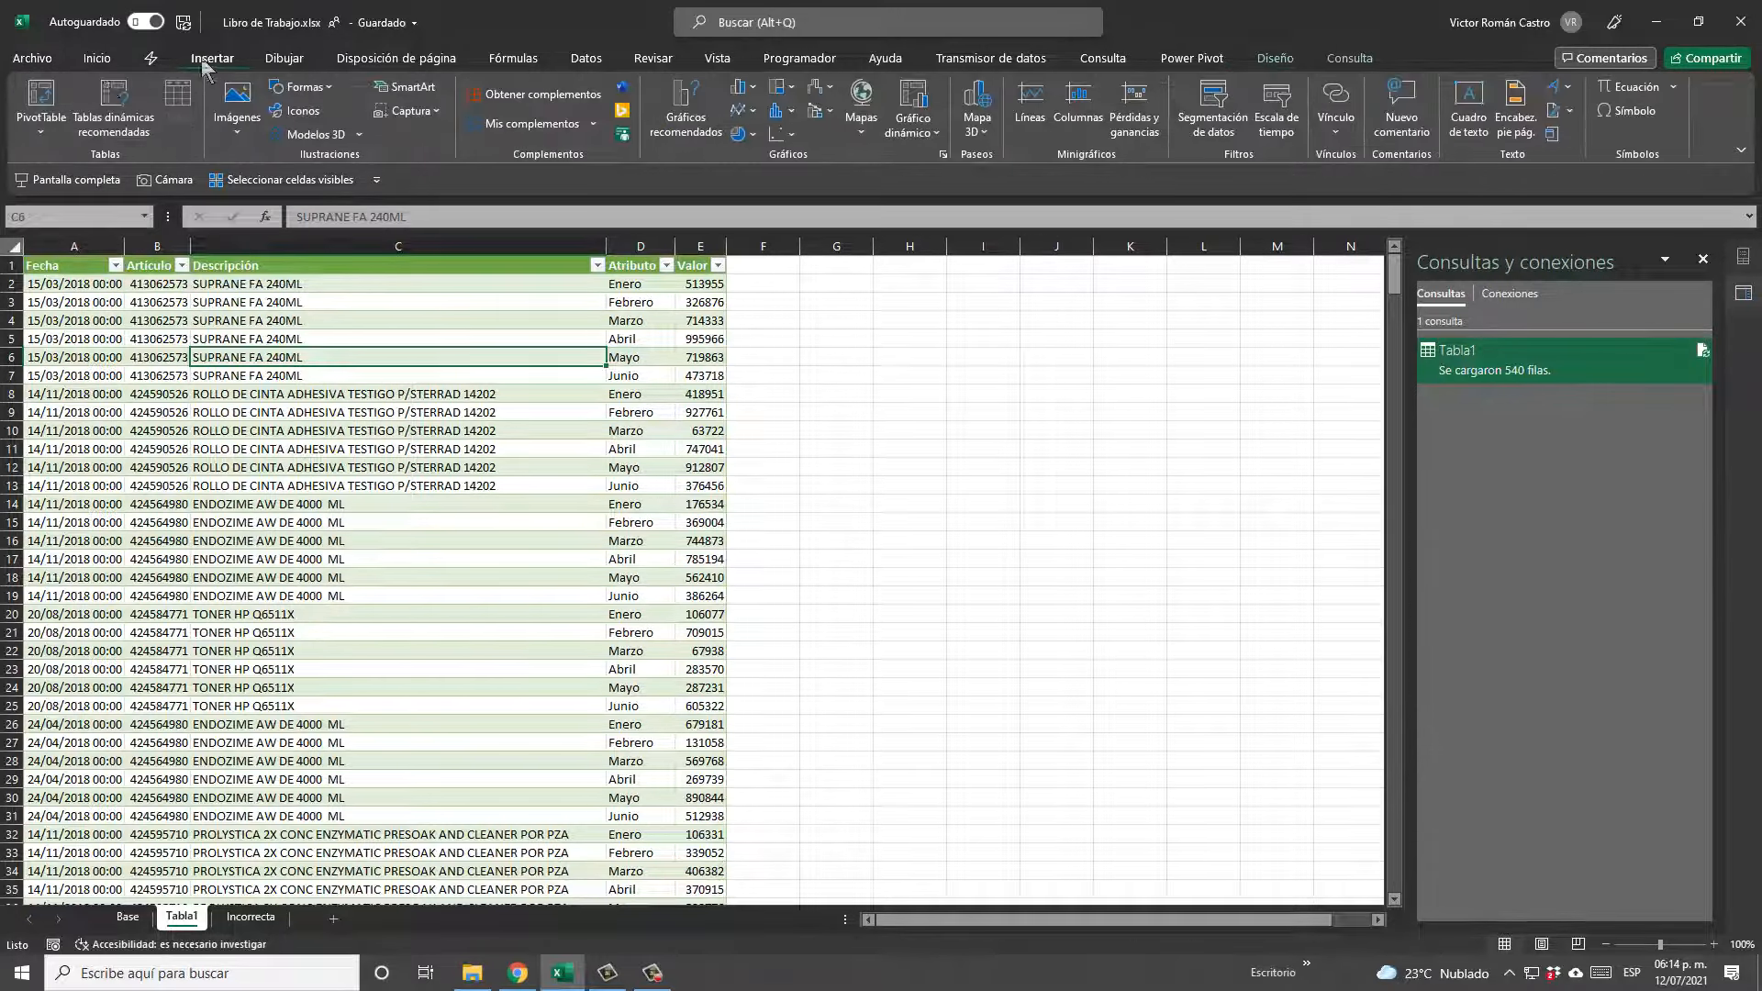
click(41, 100)
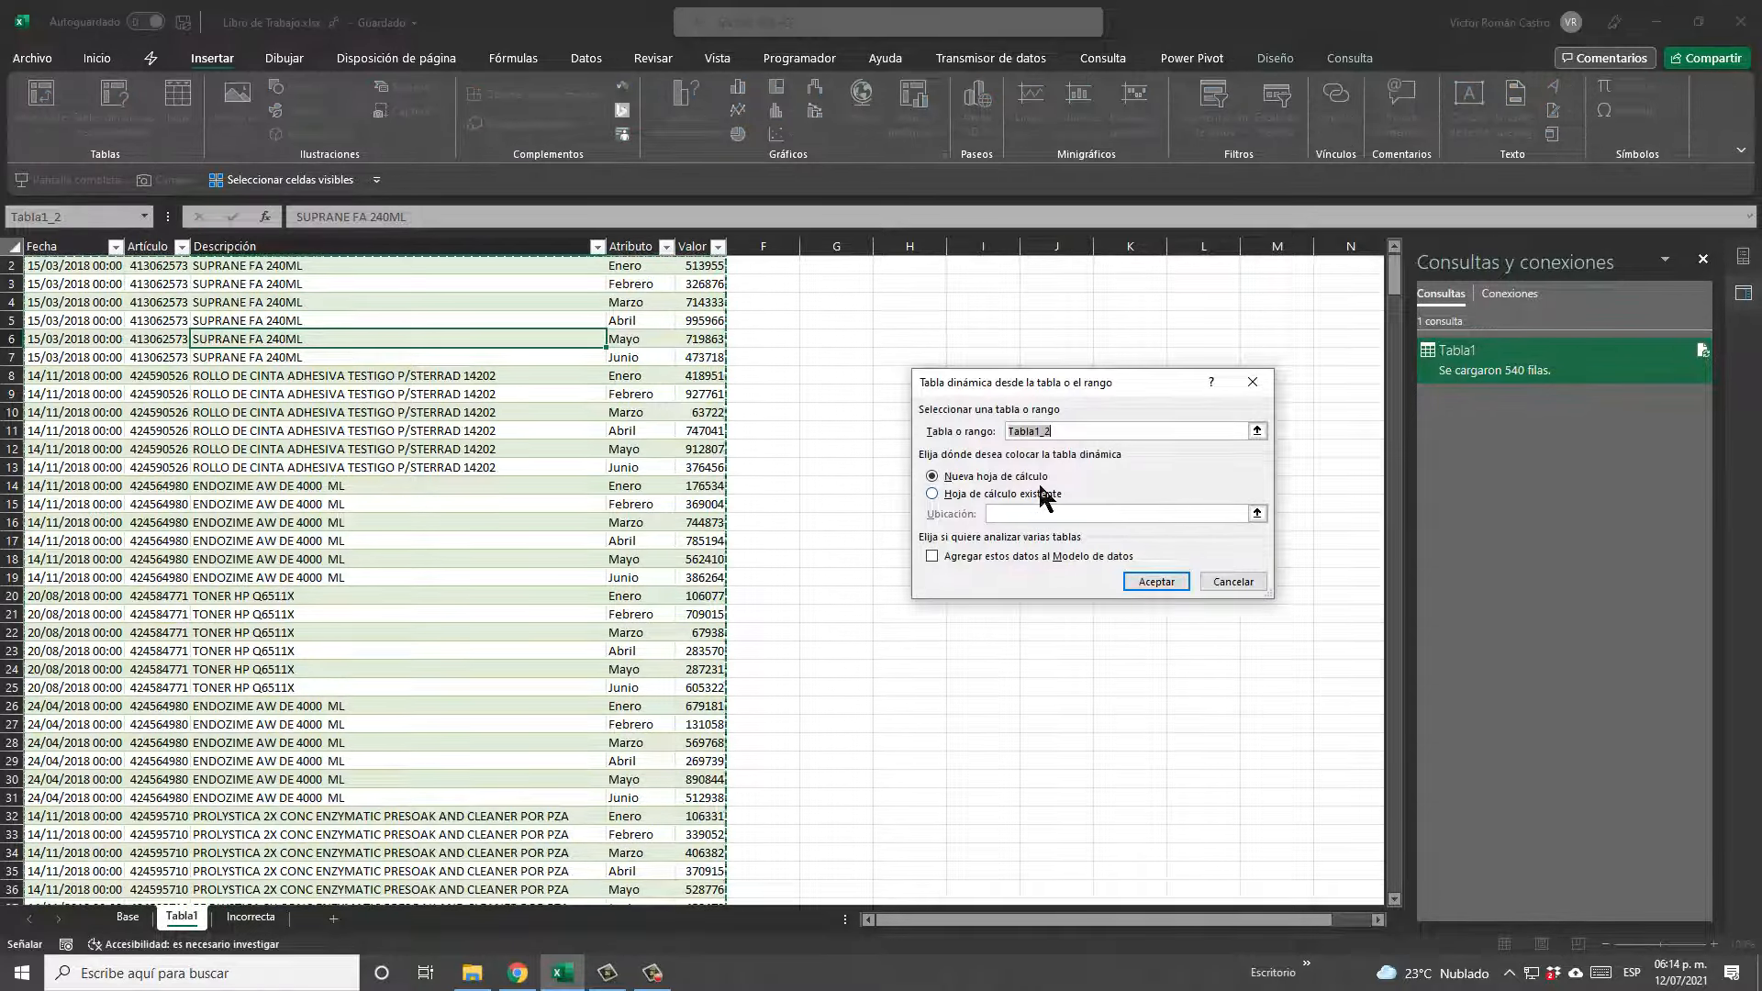
click(1030, 499)
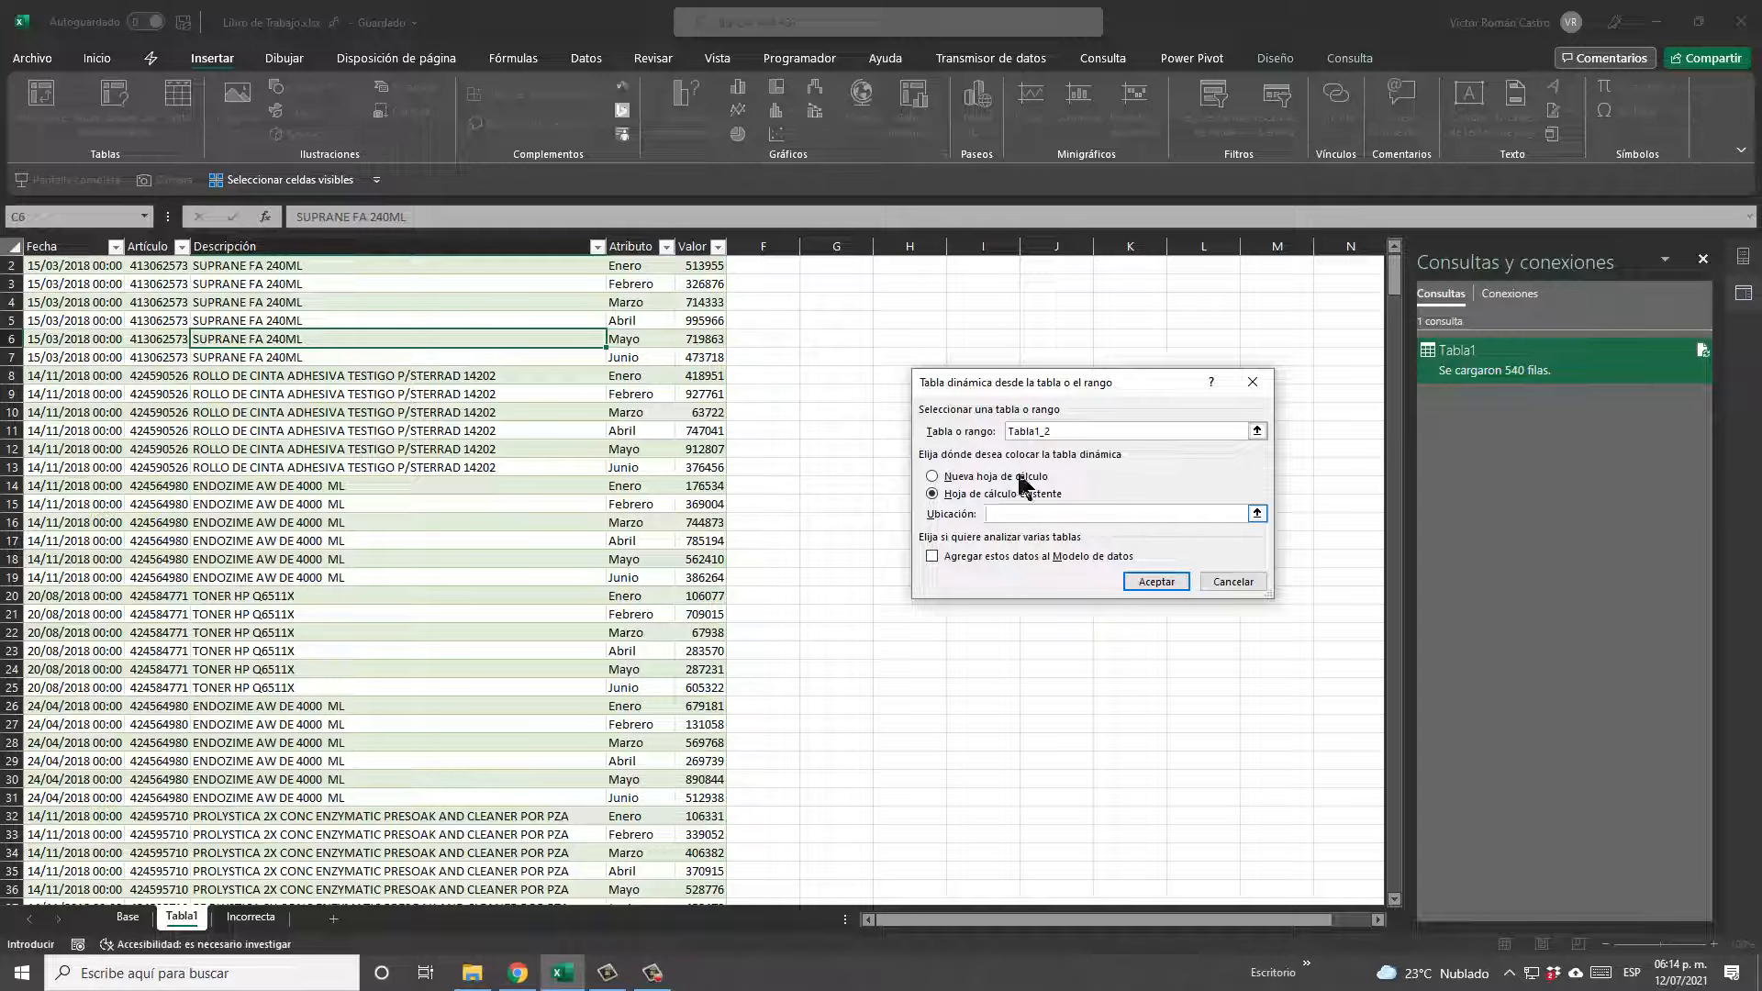
click(836, 264)
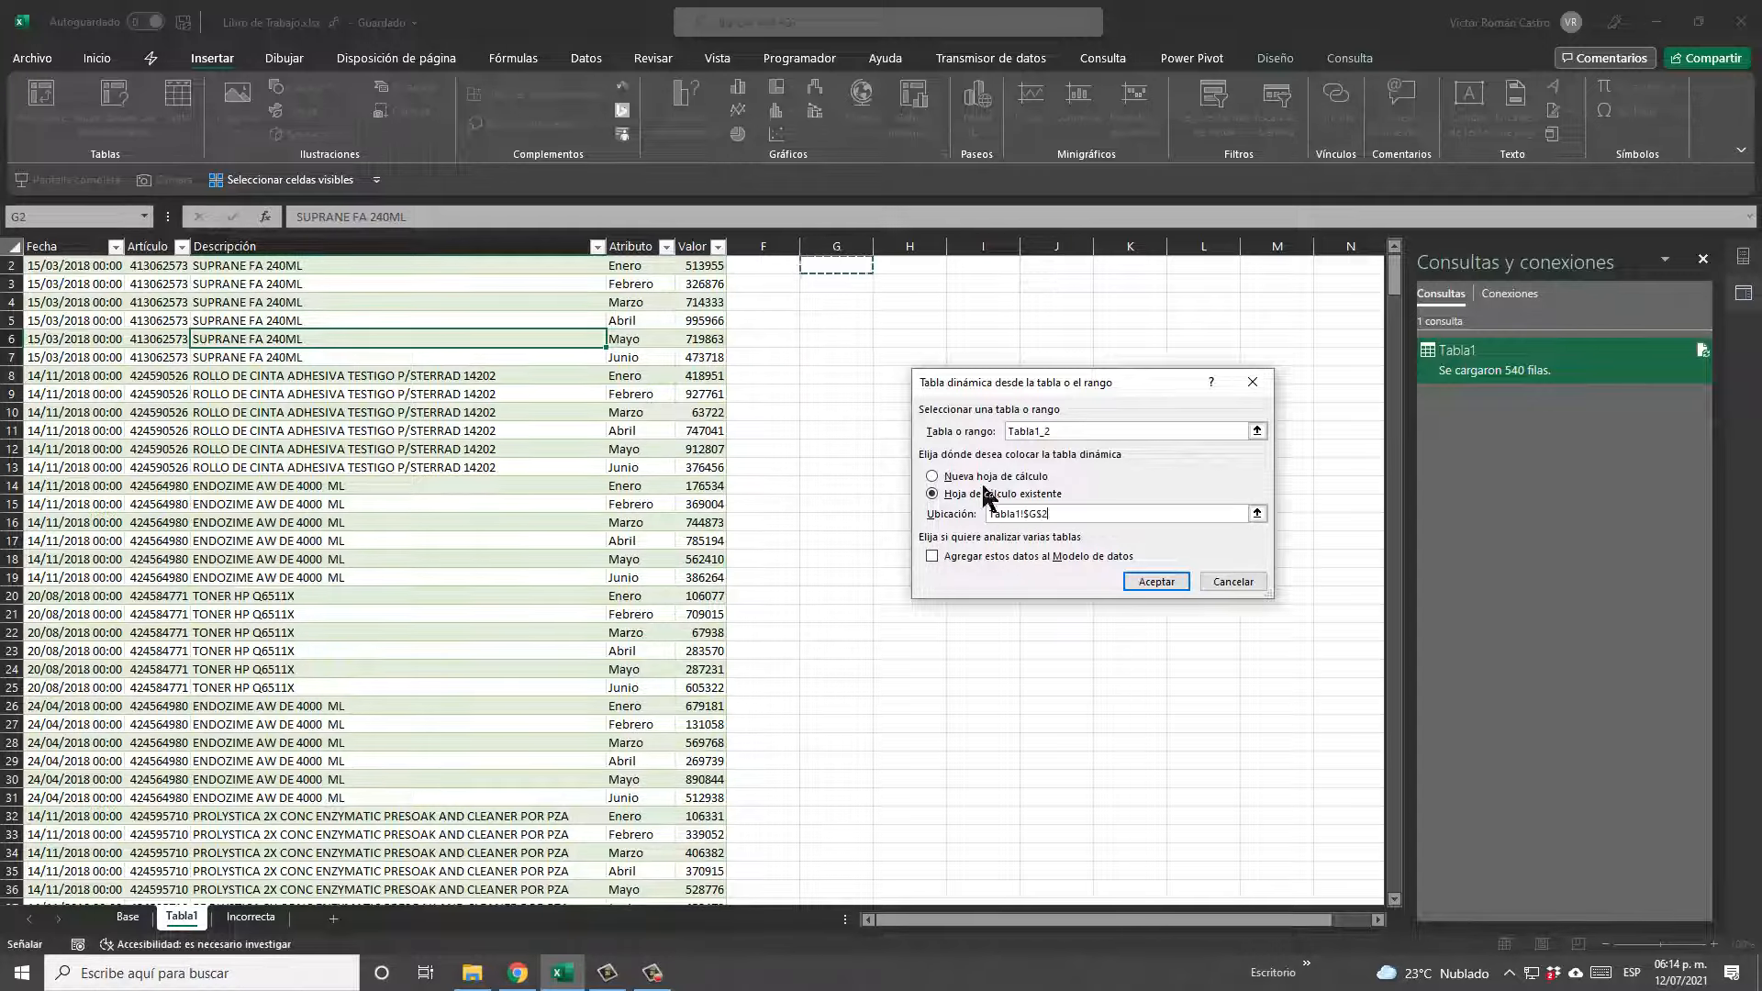
click(1156, 581)
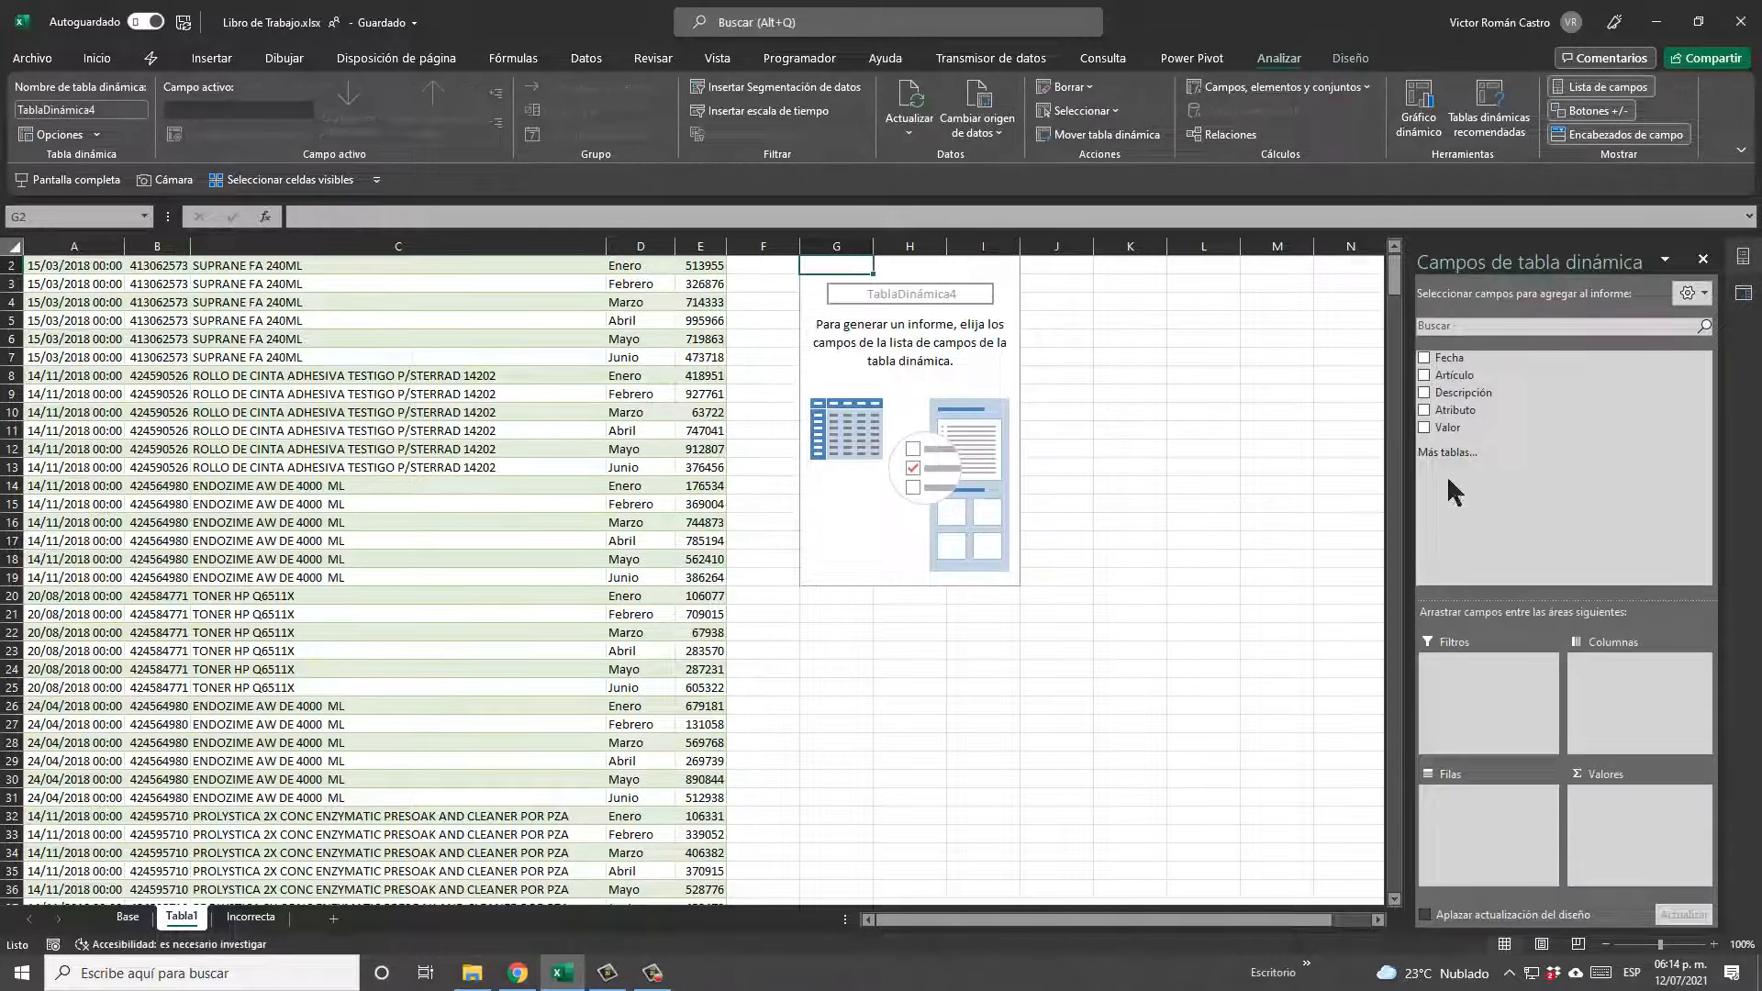
Sum Valor by Descripción rows in the pivot table and format the amounts with thousands separators and two decimals.
drag(1459, 393, 1500, 806)
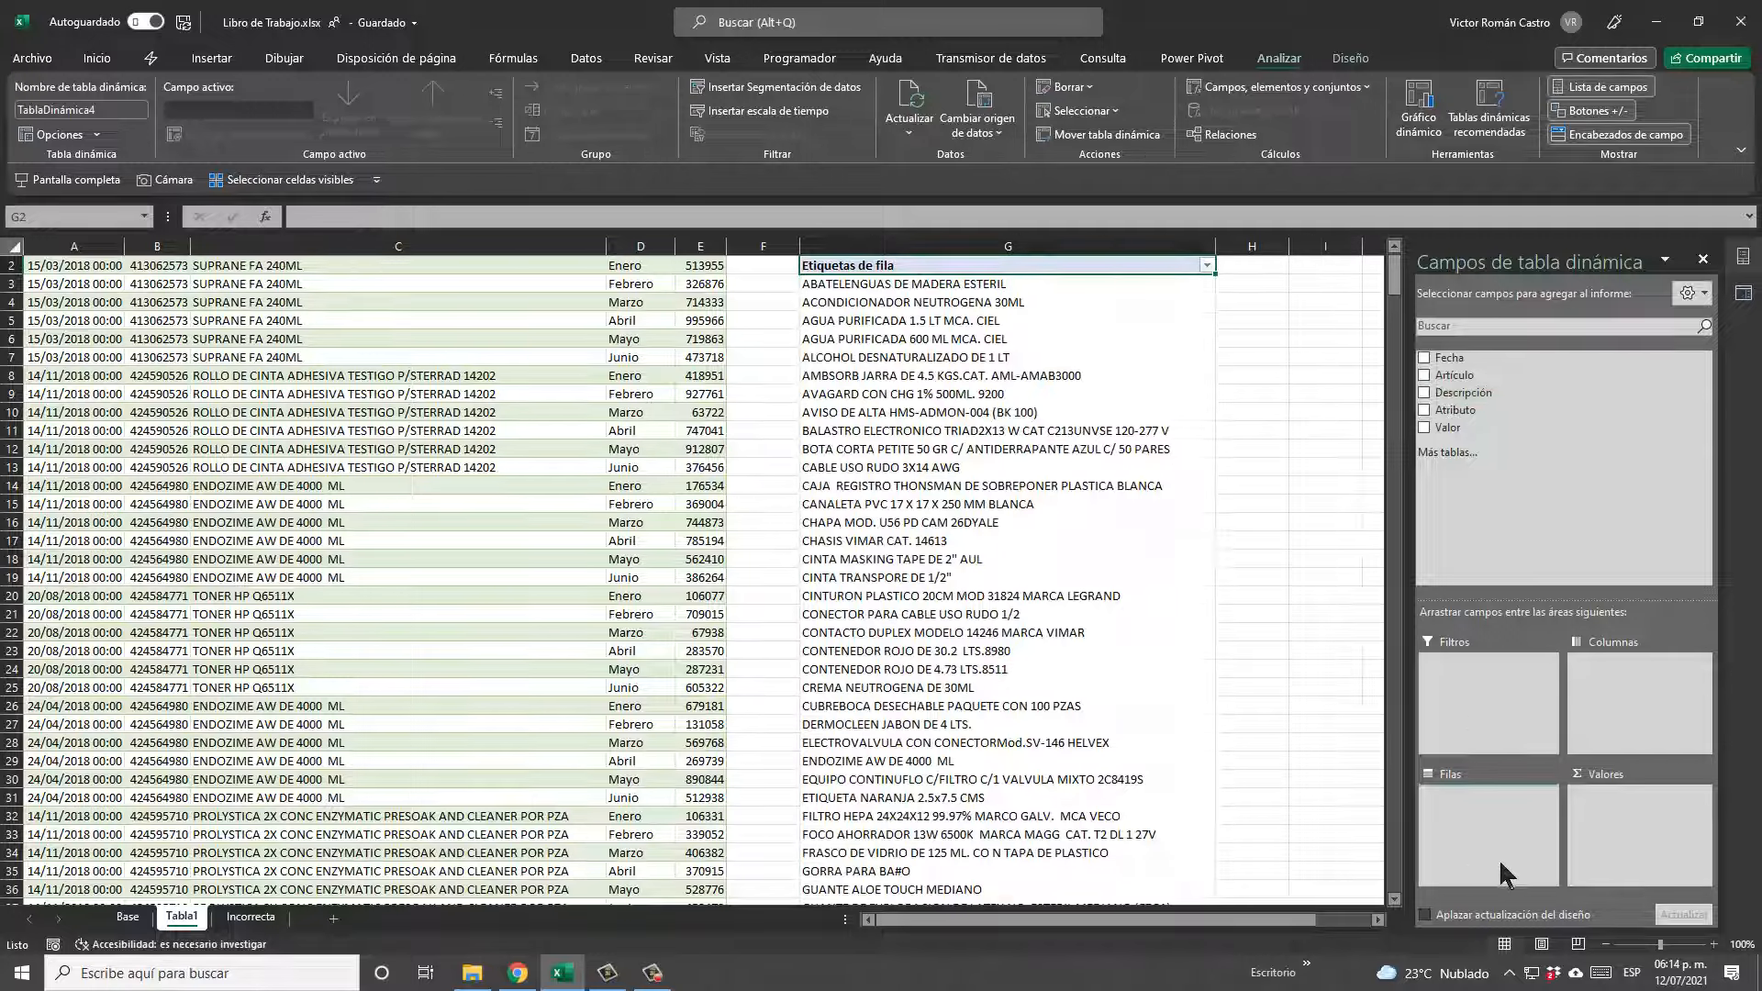
drag(1495, 425, 1643, 830)
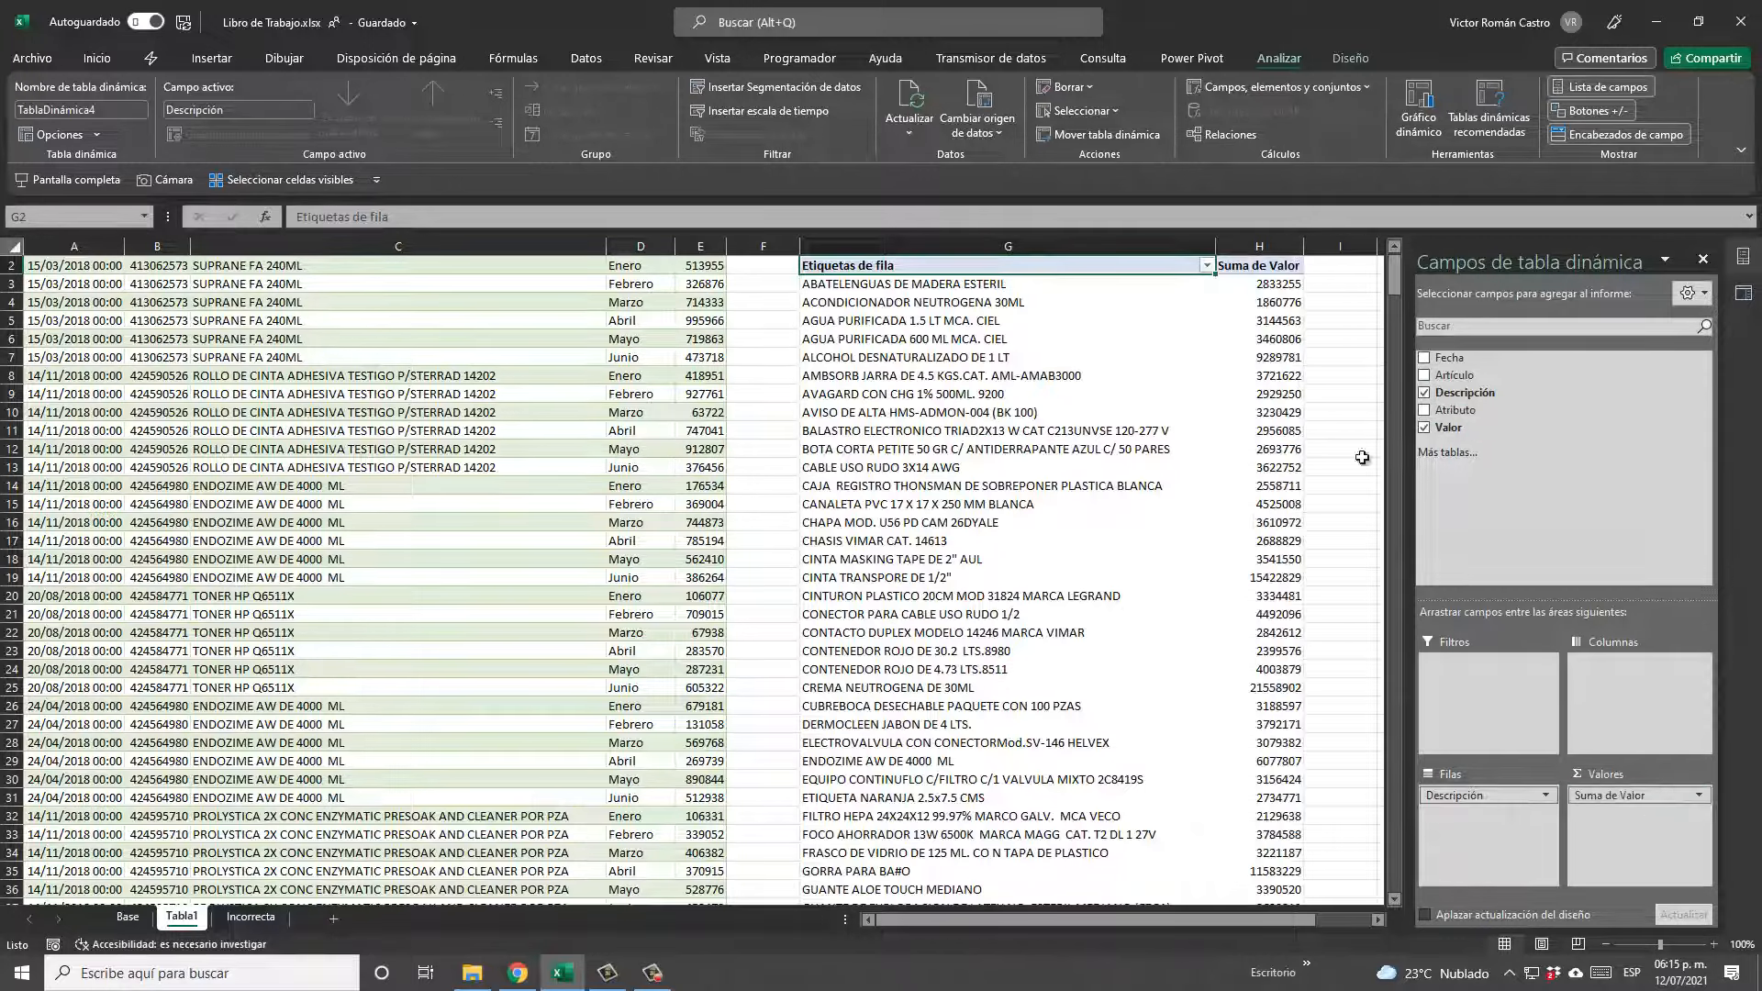
click(1250, 286)
key(ctrl+shift+Down)
key(ctrl+shift+1)
key(ctrl+Up)
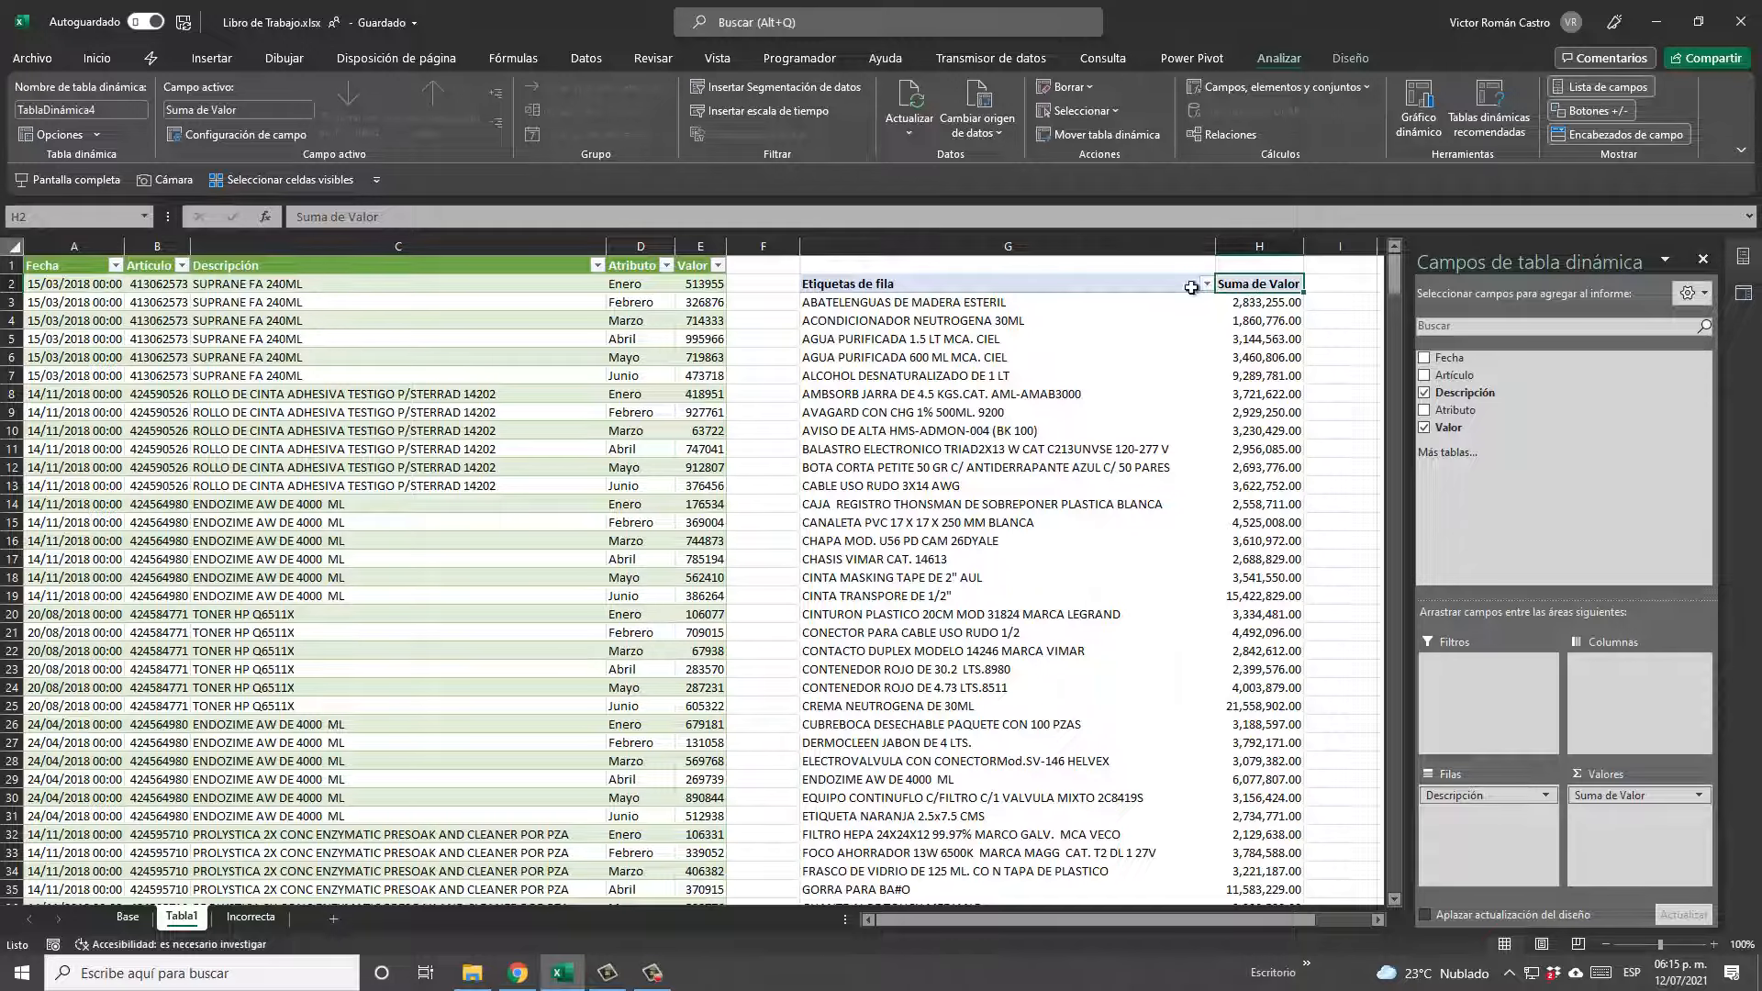
Go back to the Incorrecta sheet and close the list of queries and connections.
click(250, 917)
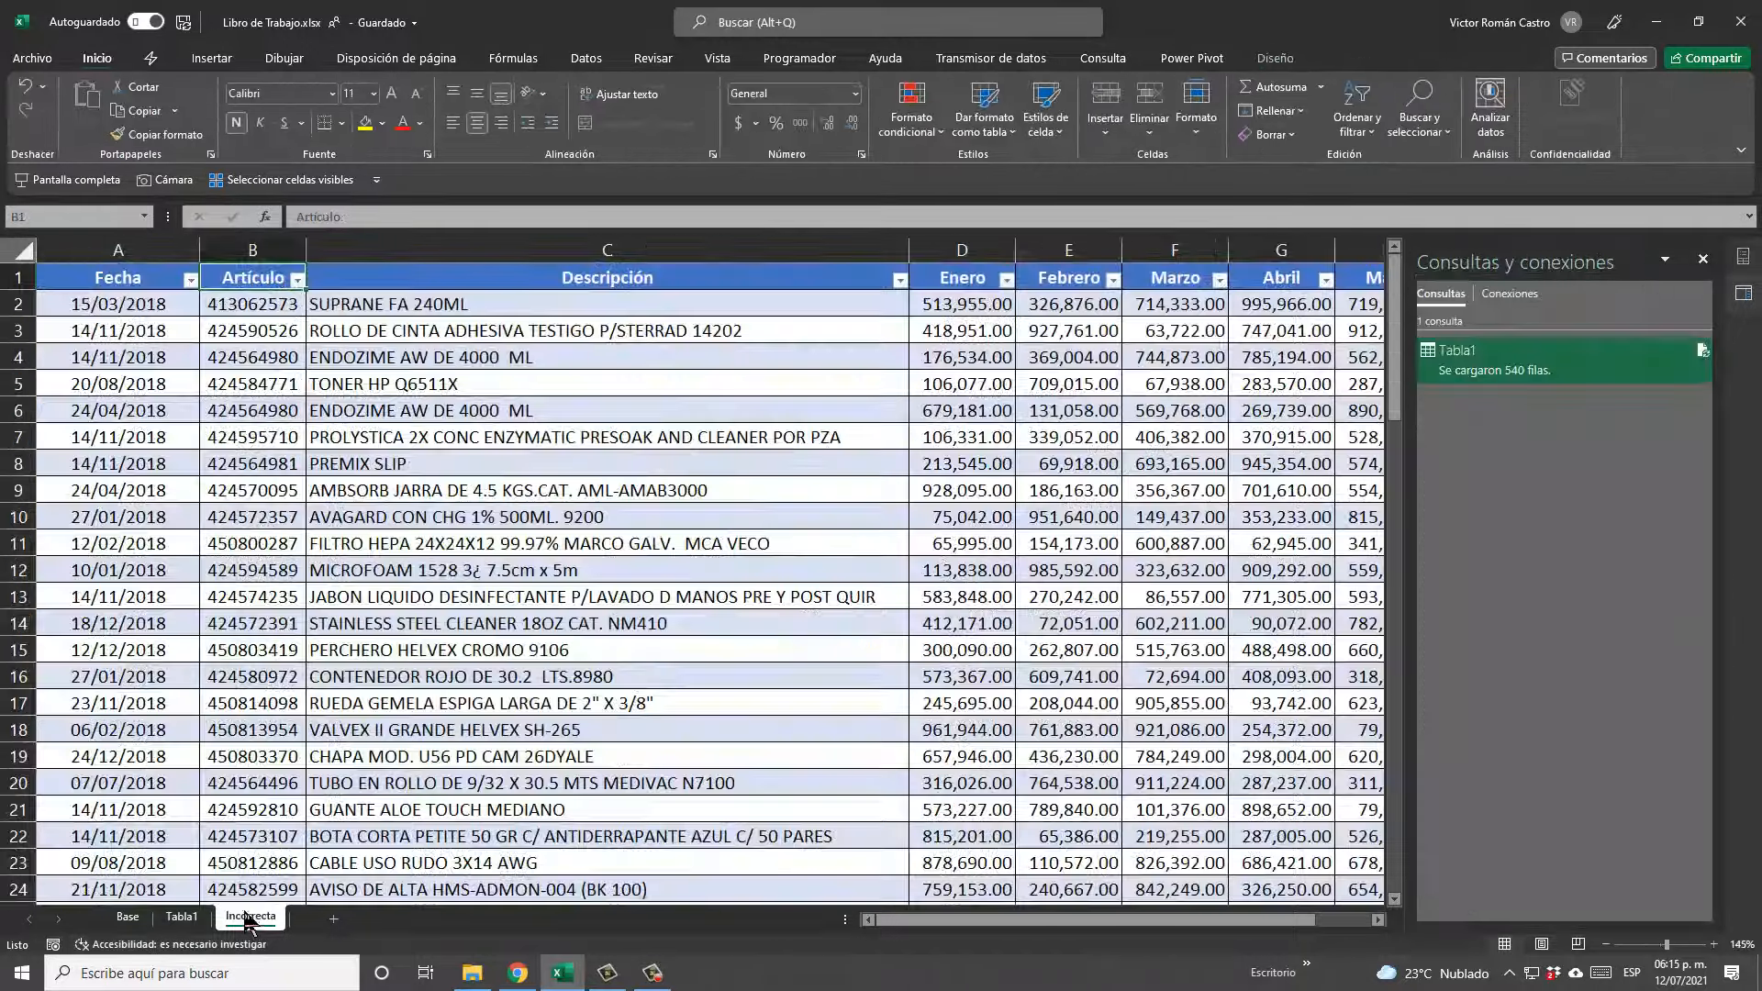
click(1704, 260)
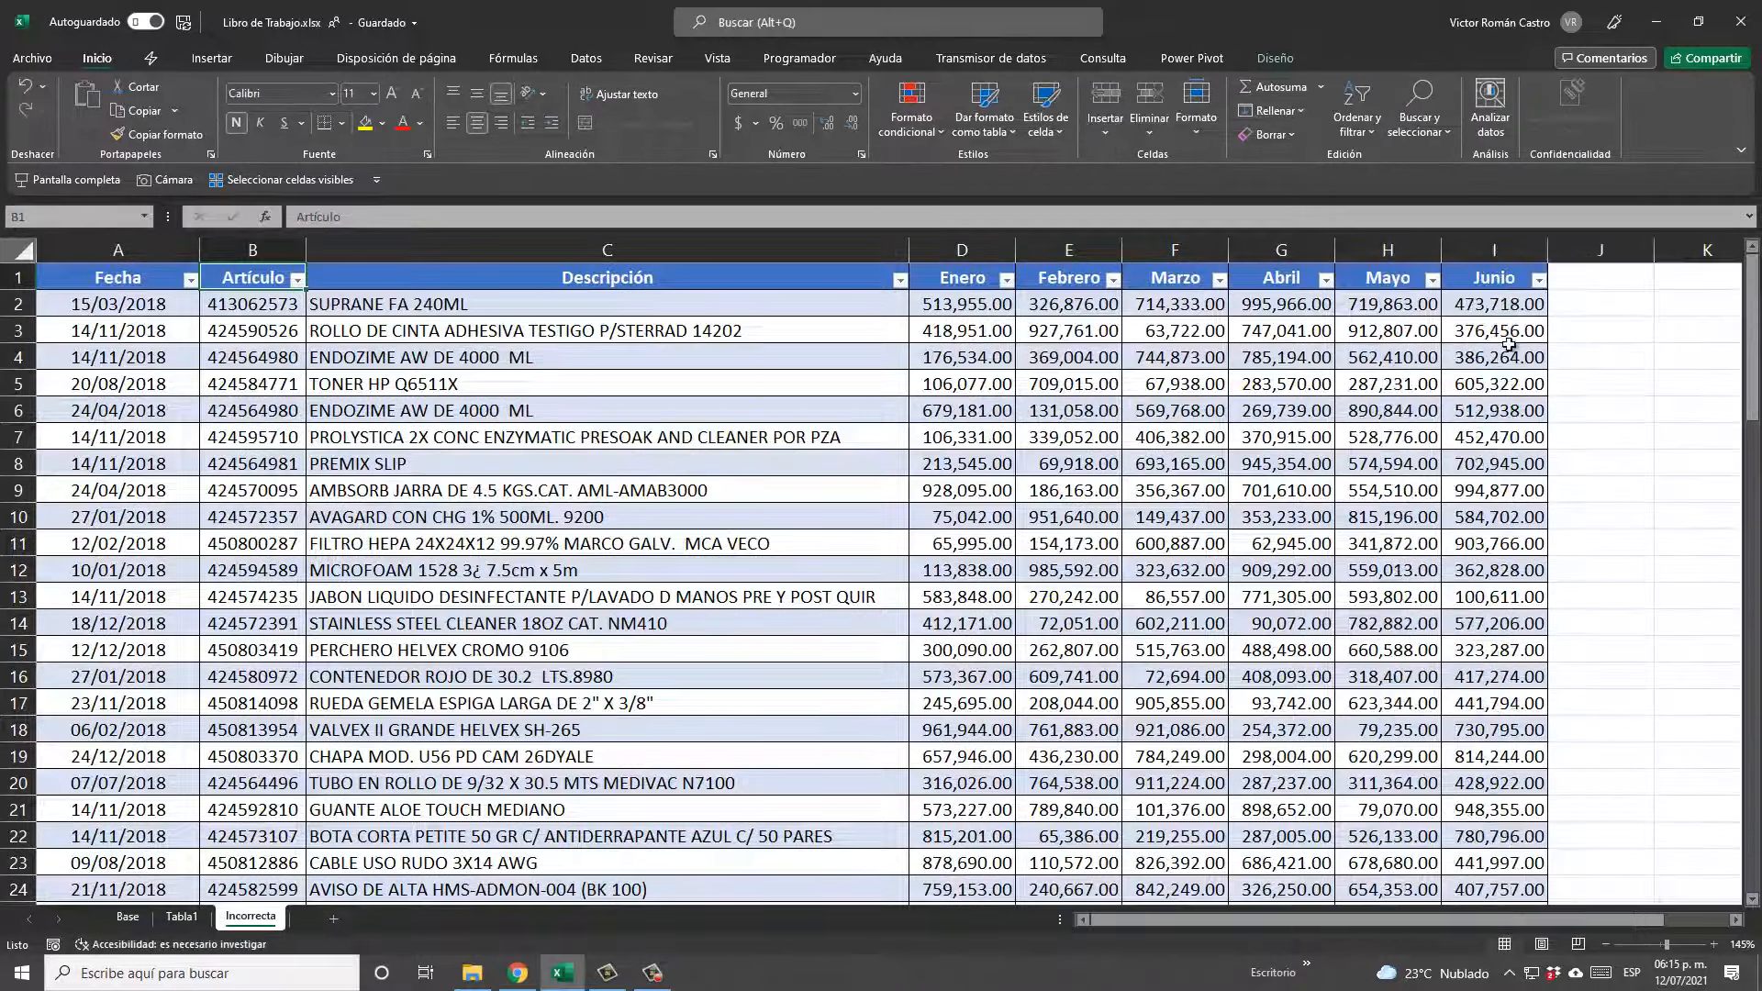
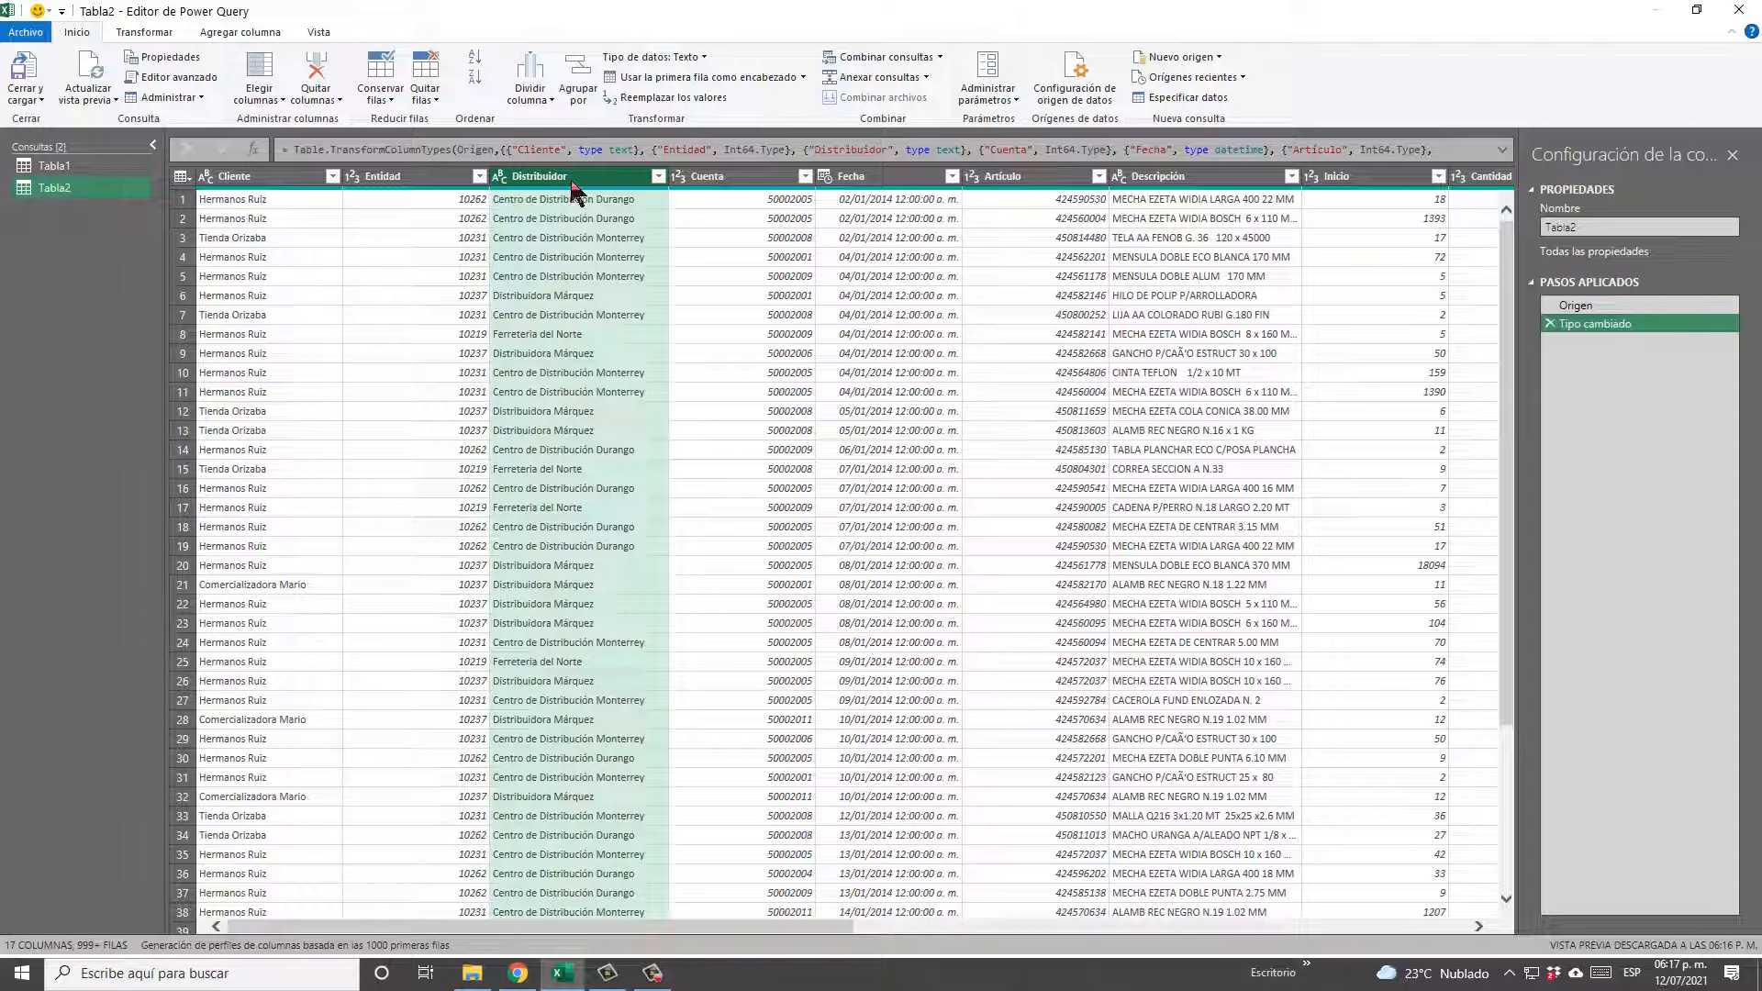
Try replacing "Centro" with "distribuidor" in Tabla2's Distribuidor column, and remove that replacement from the applied steps.
click(704, 93)
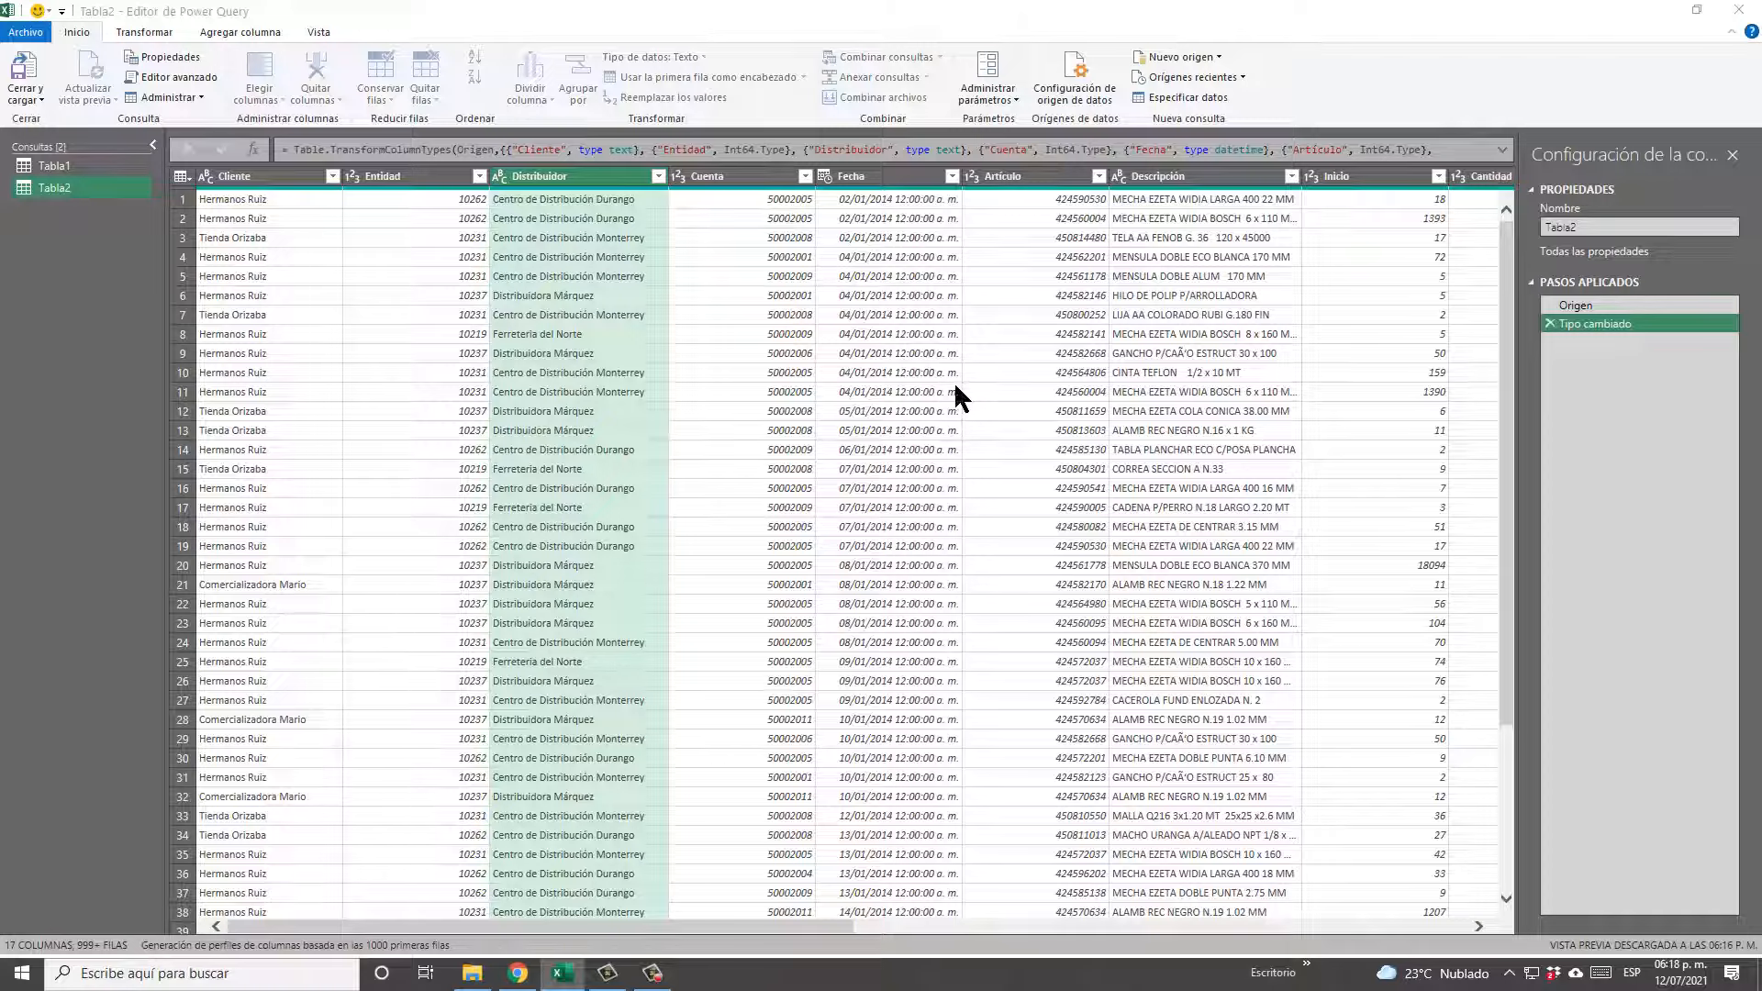
drag(939, 345, 1386, 457)
click(1150, 548)
text(Centro)
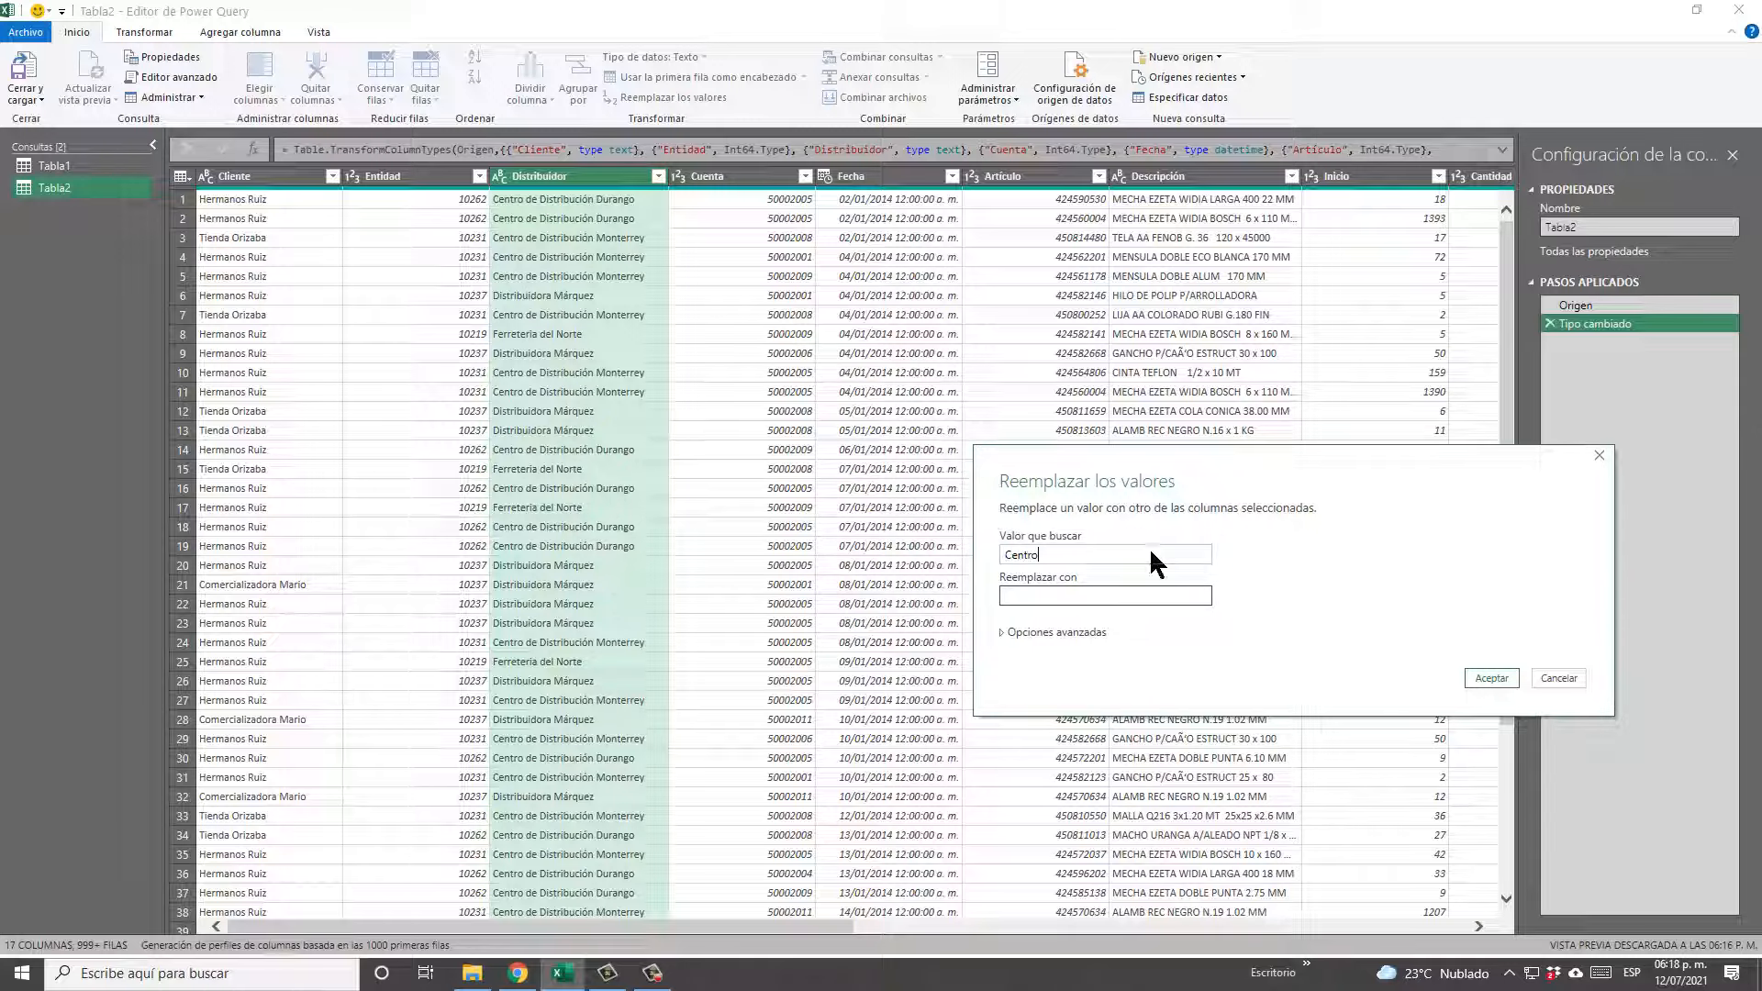
click(1135, 603)
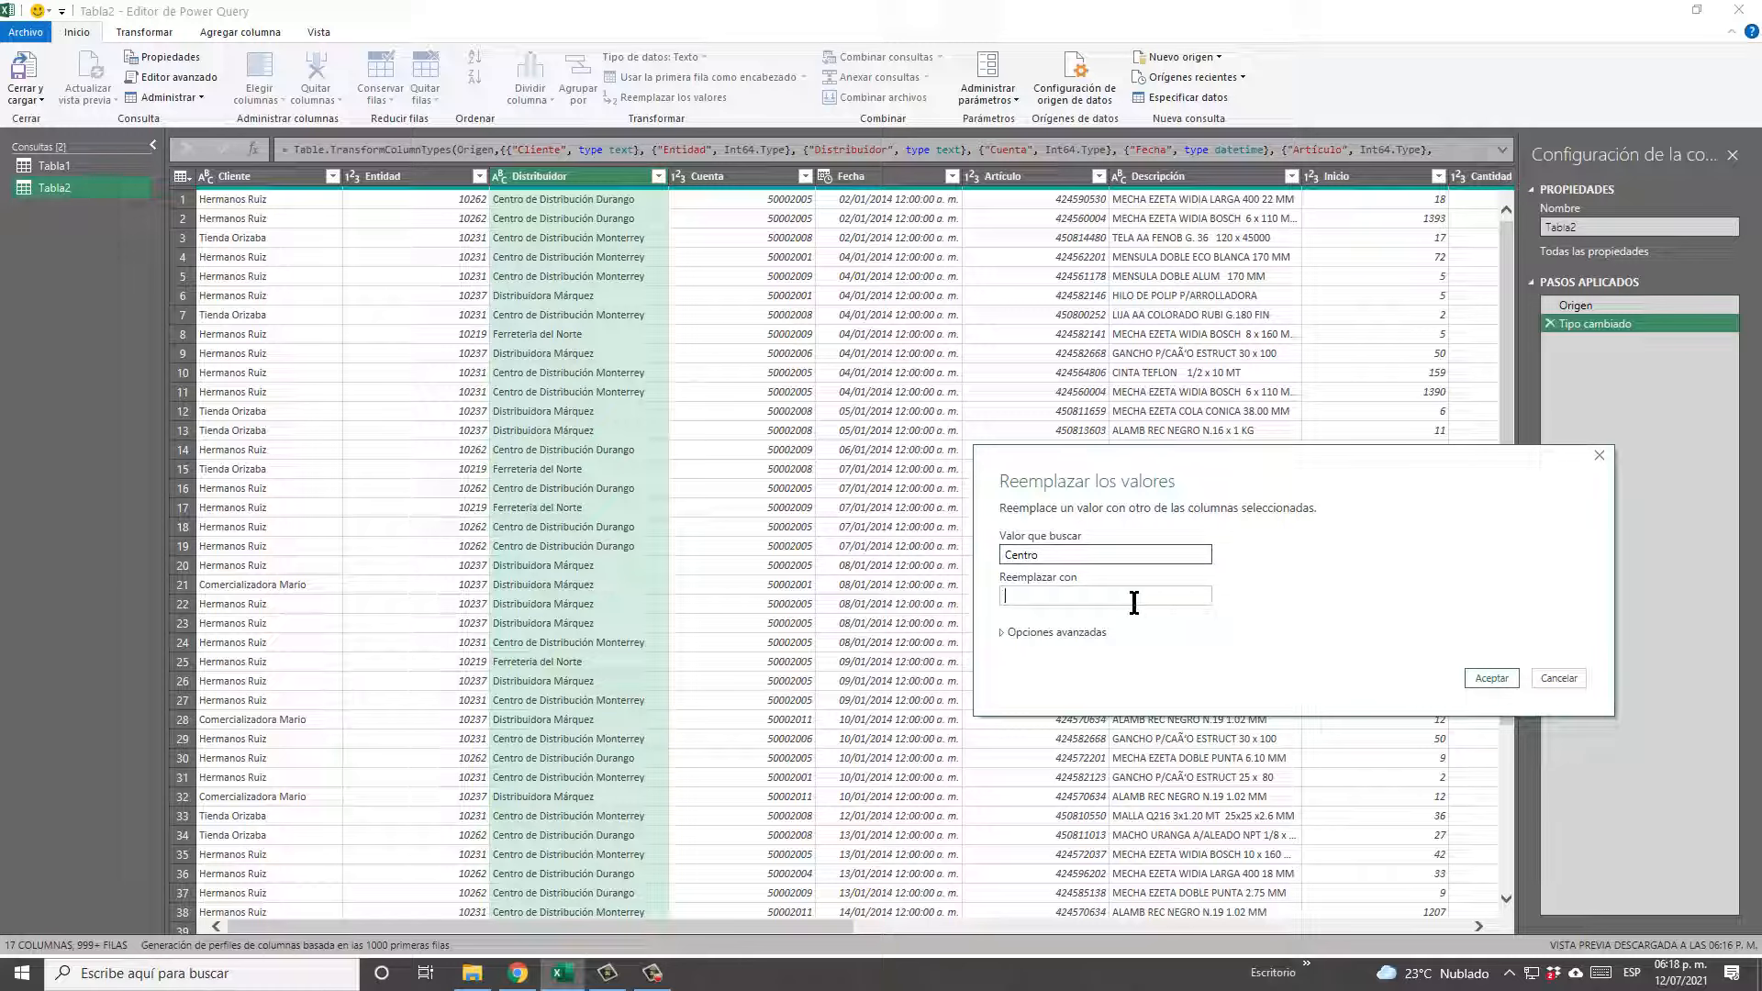
text(dia)
text(s)
text(tribuid)
text(or)
click(1492, 678)
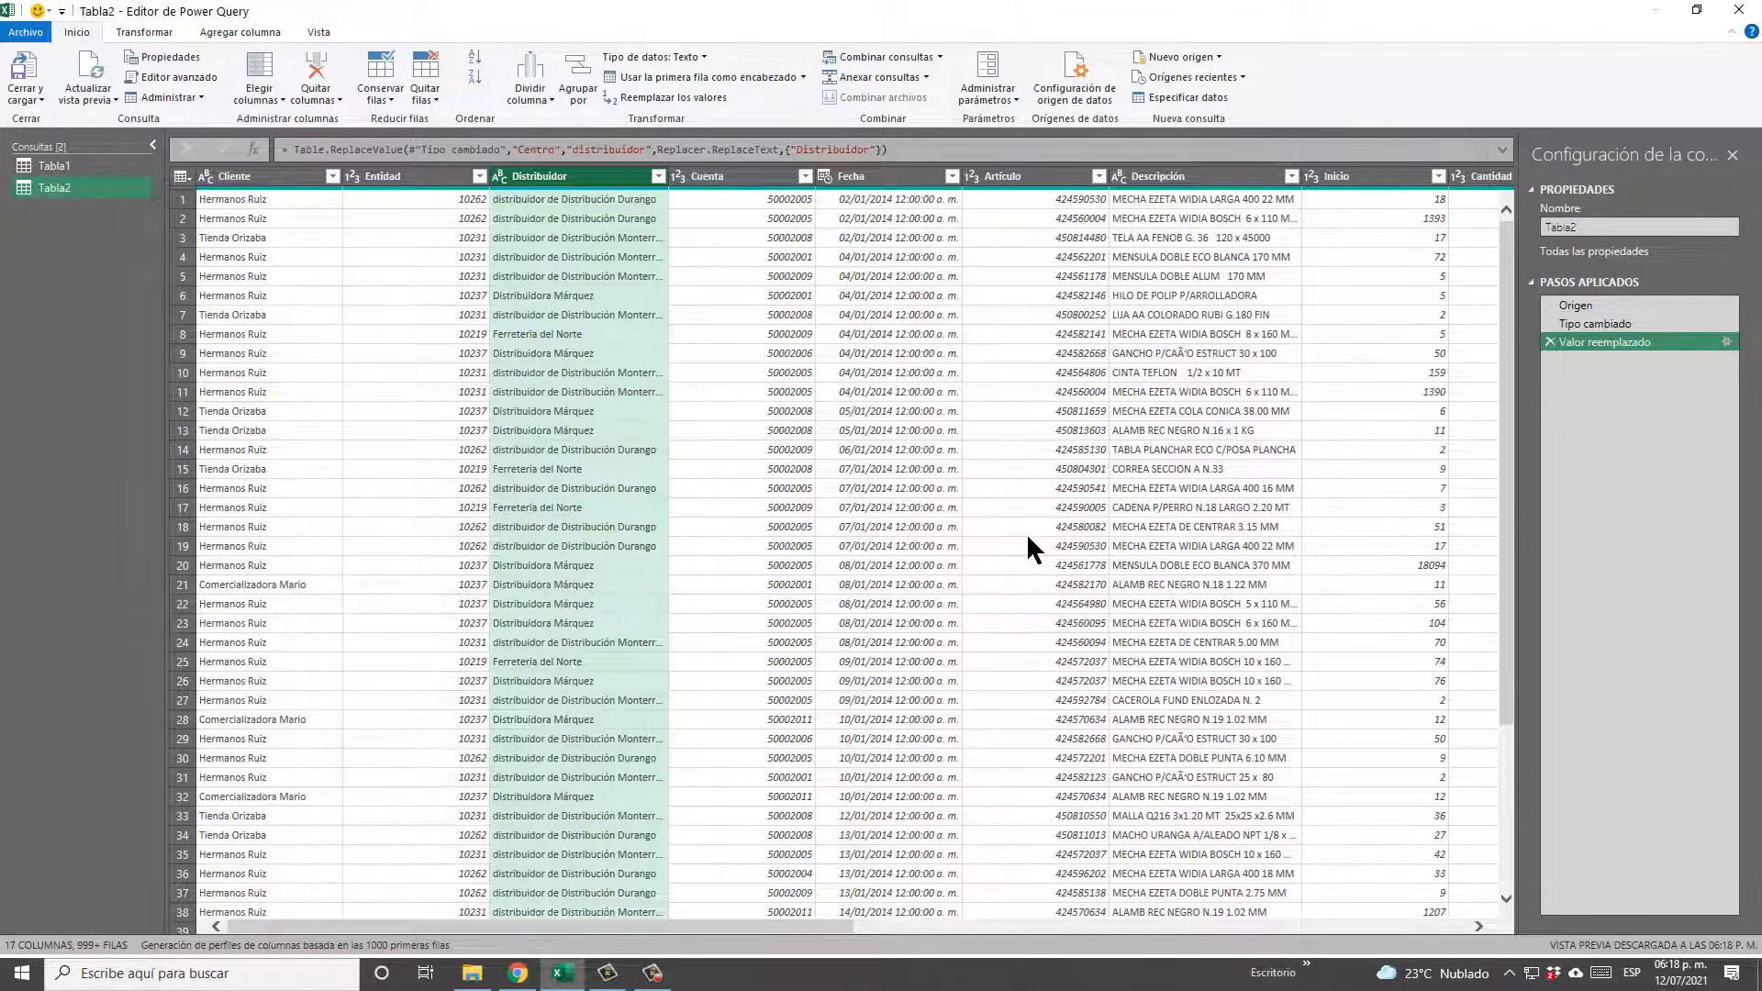
click(1549, 343)
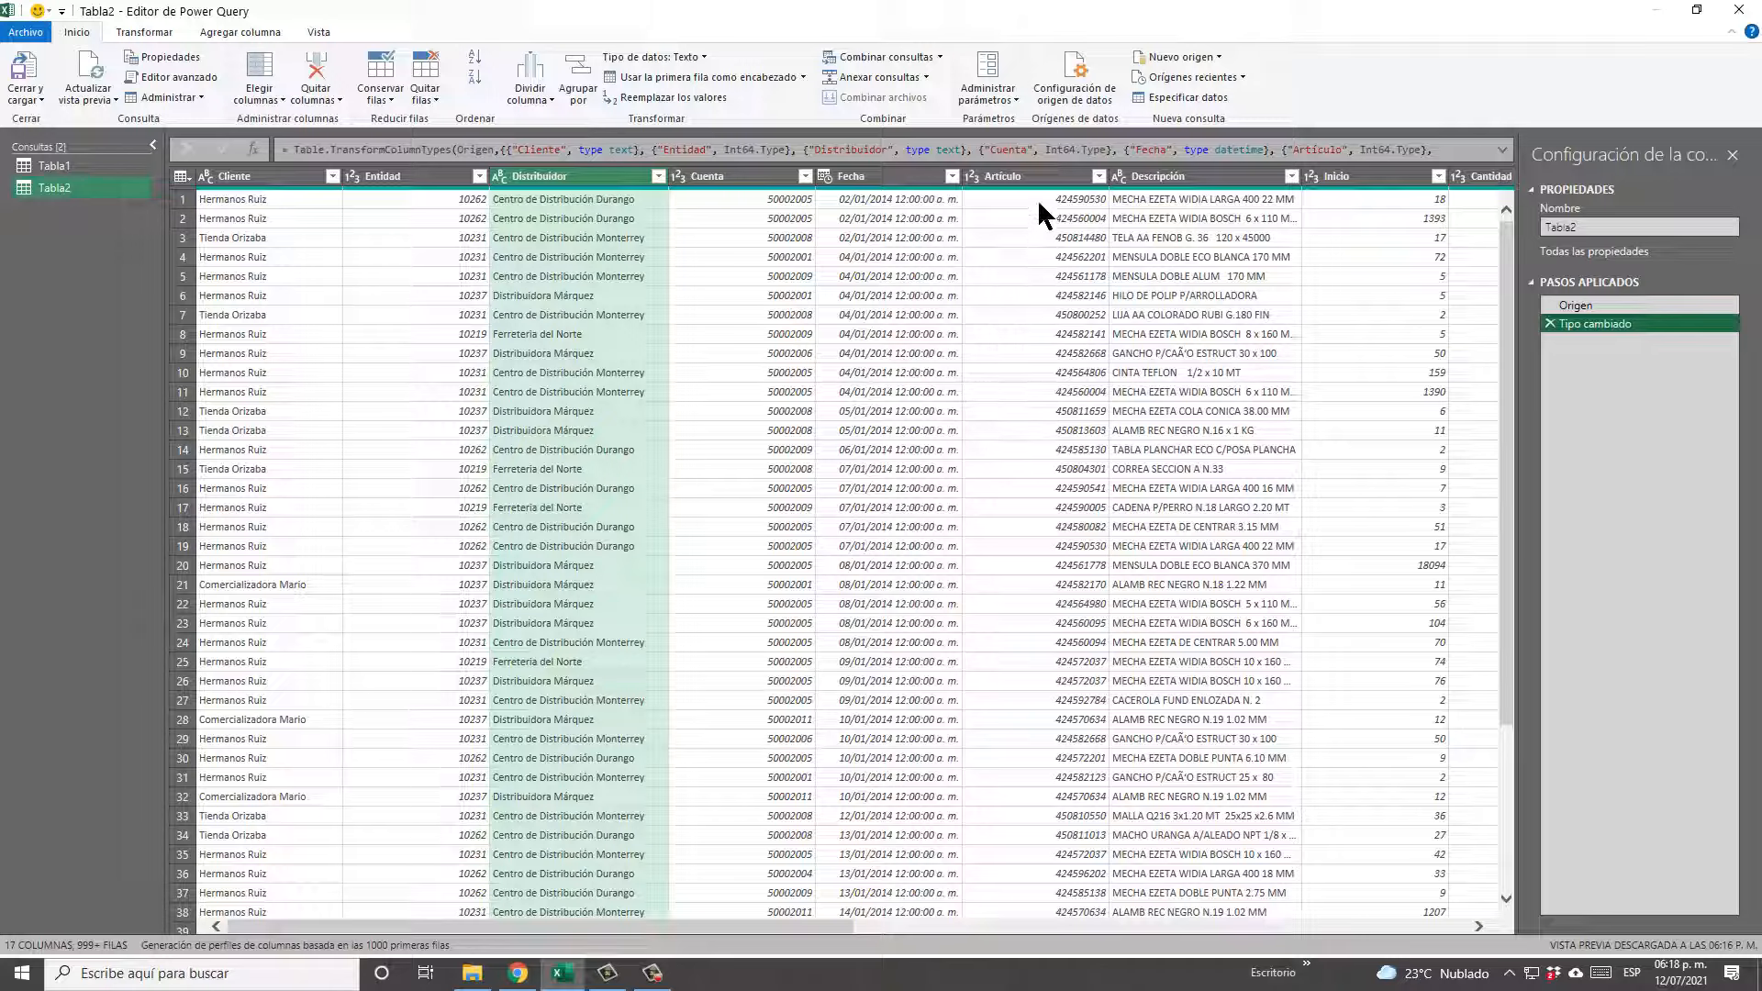
Replace the value 10262 with 10245 in the Entidad column.
mouse_move(795, 923)
mouse_down()
mouse_move(1363, 931)
mouse_move(773, 904)
mouse_up()
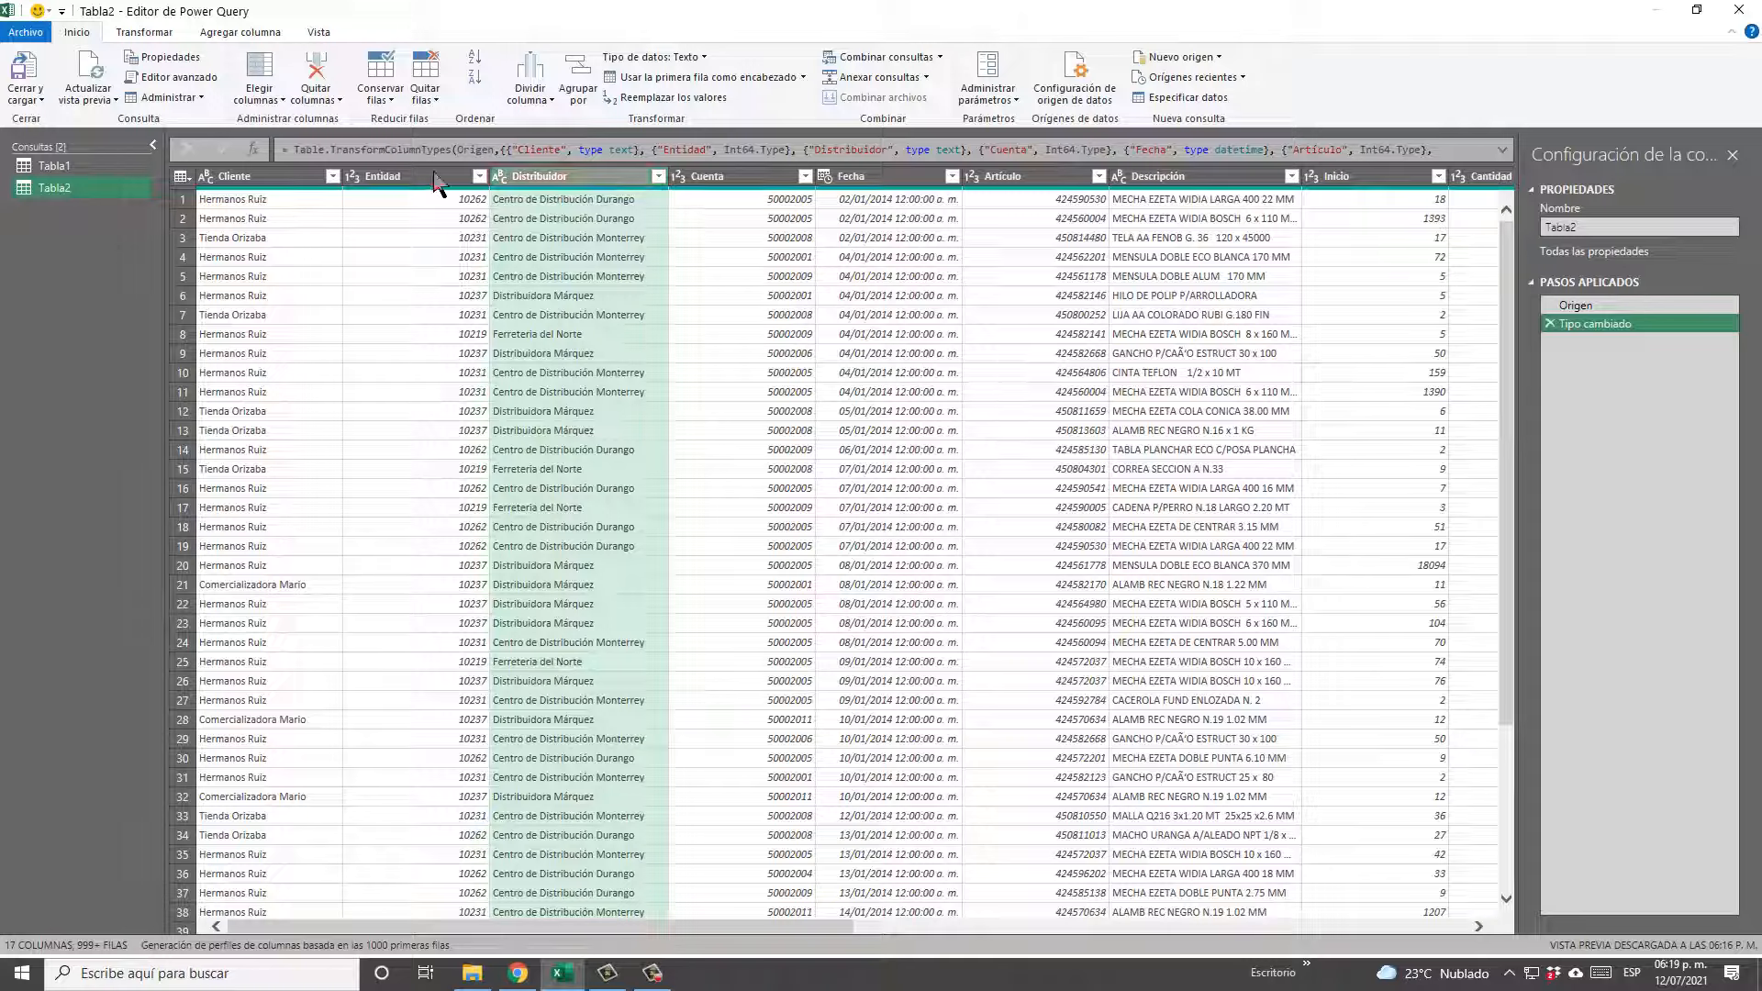
click(430, 180)
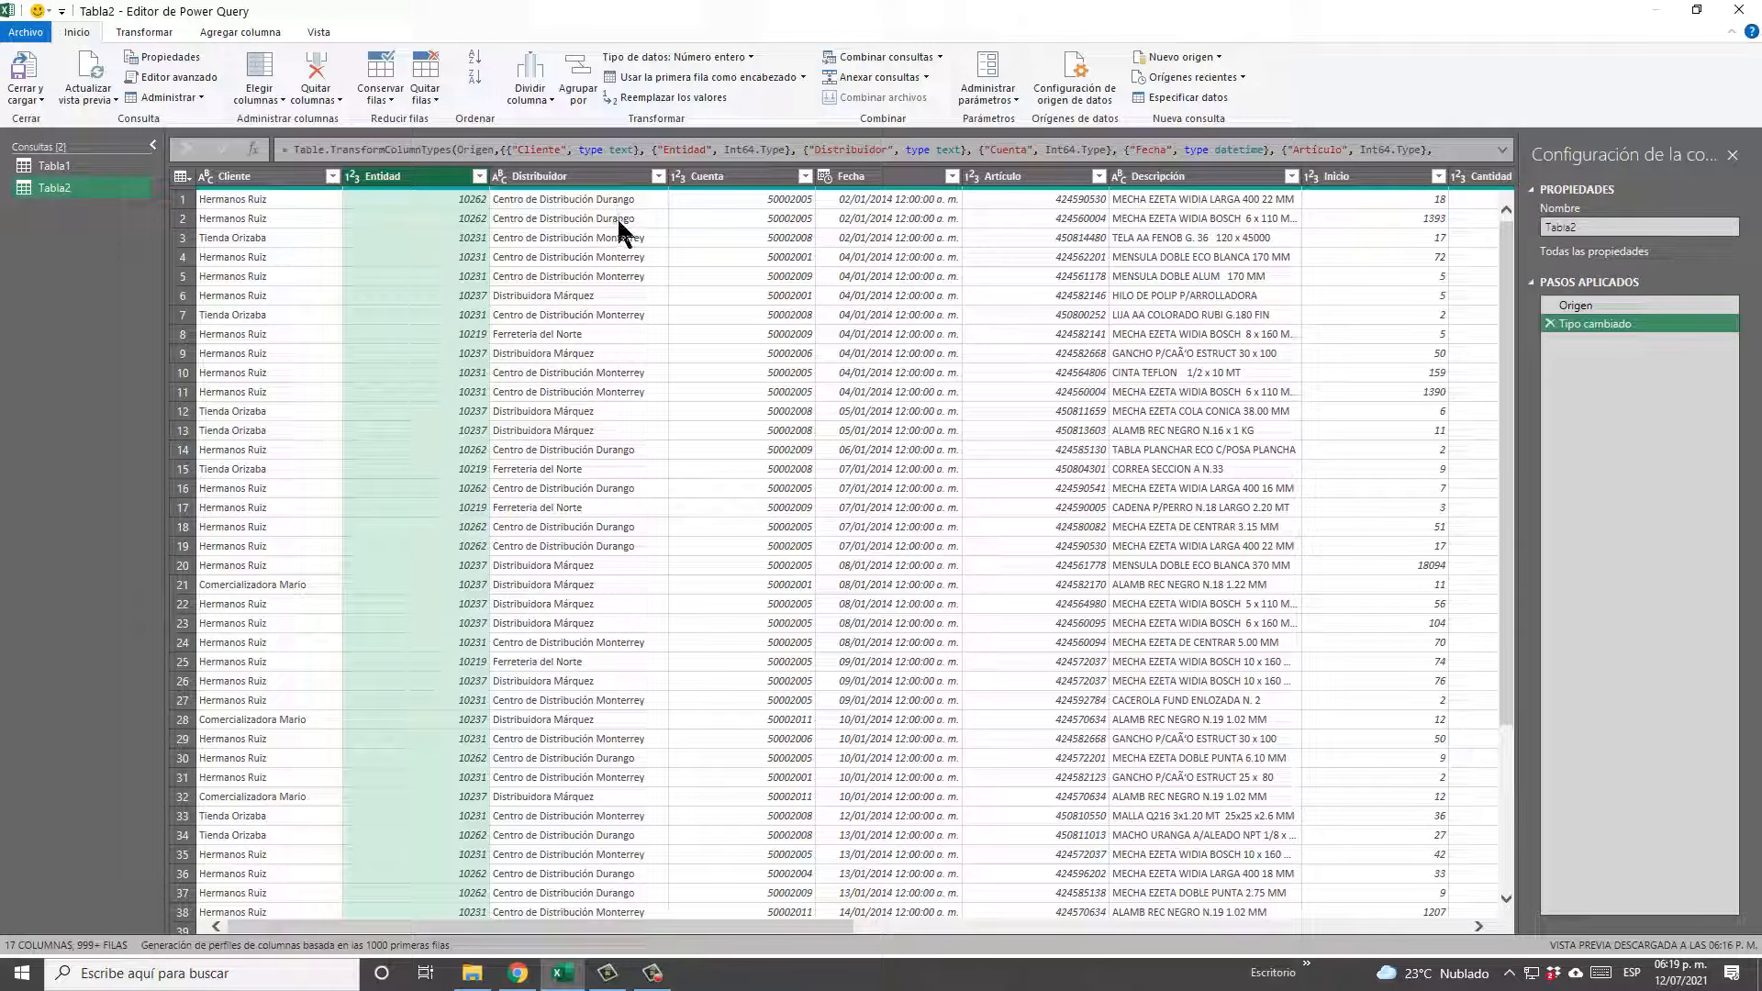
click(649, 94)
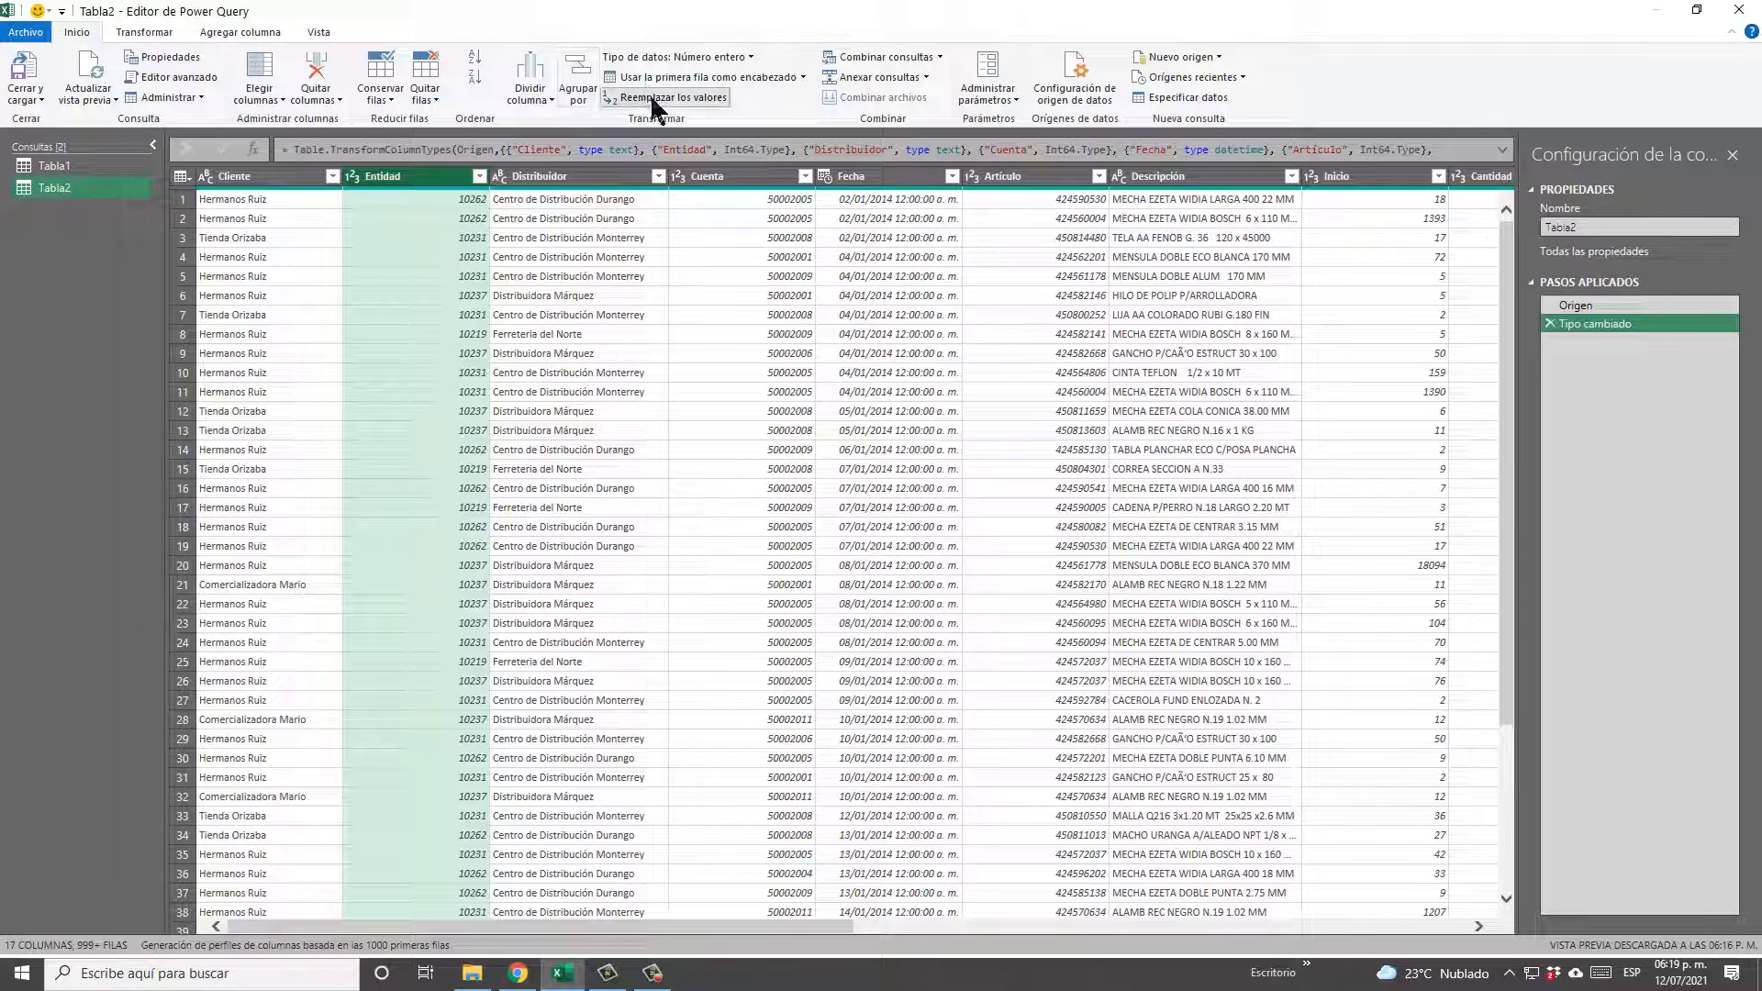
drag(976, 372, 1480, 461)
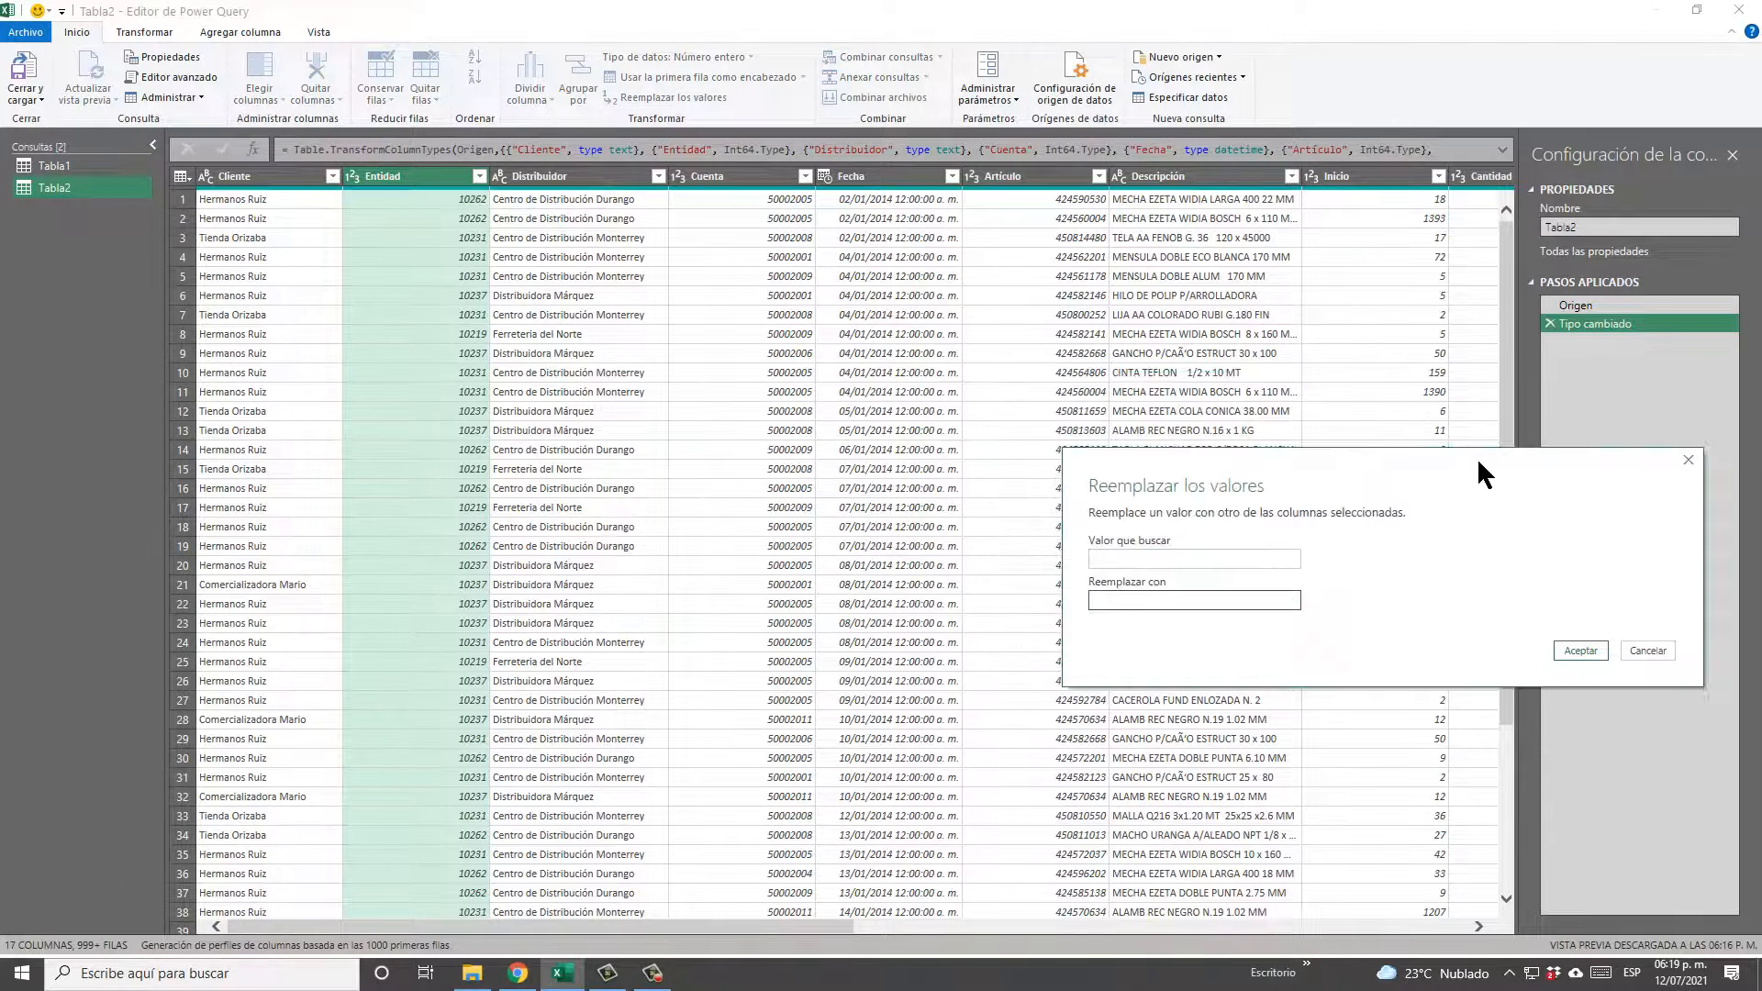
click(1248, 554)
text(10262)
click(1252, 603)
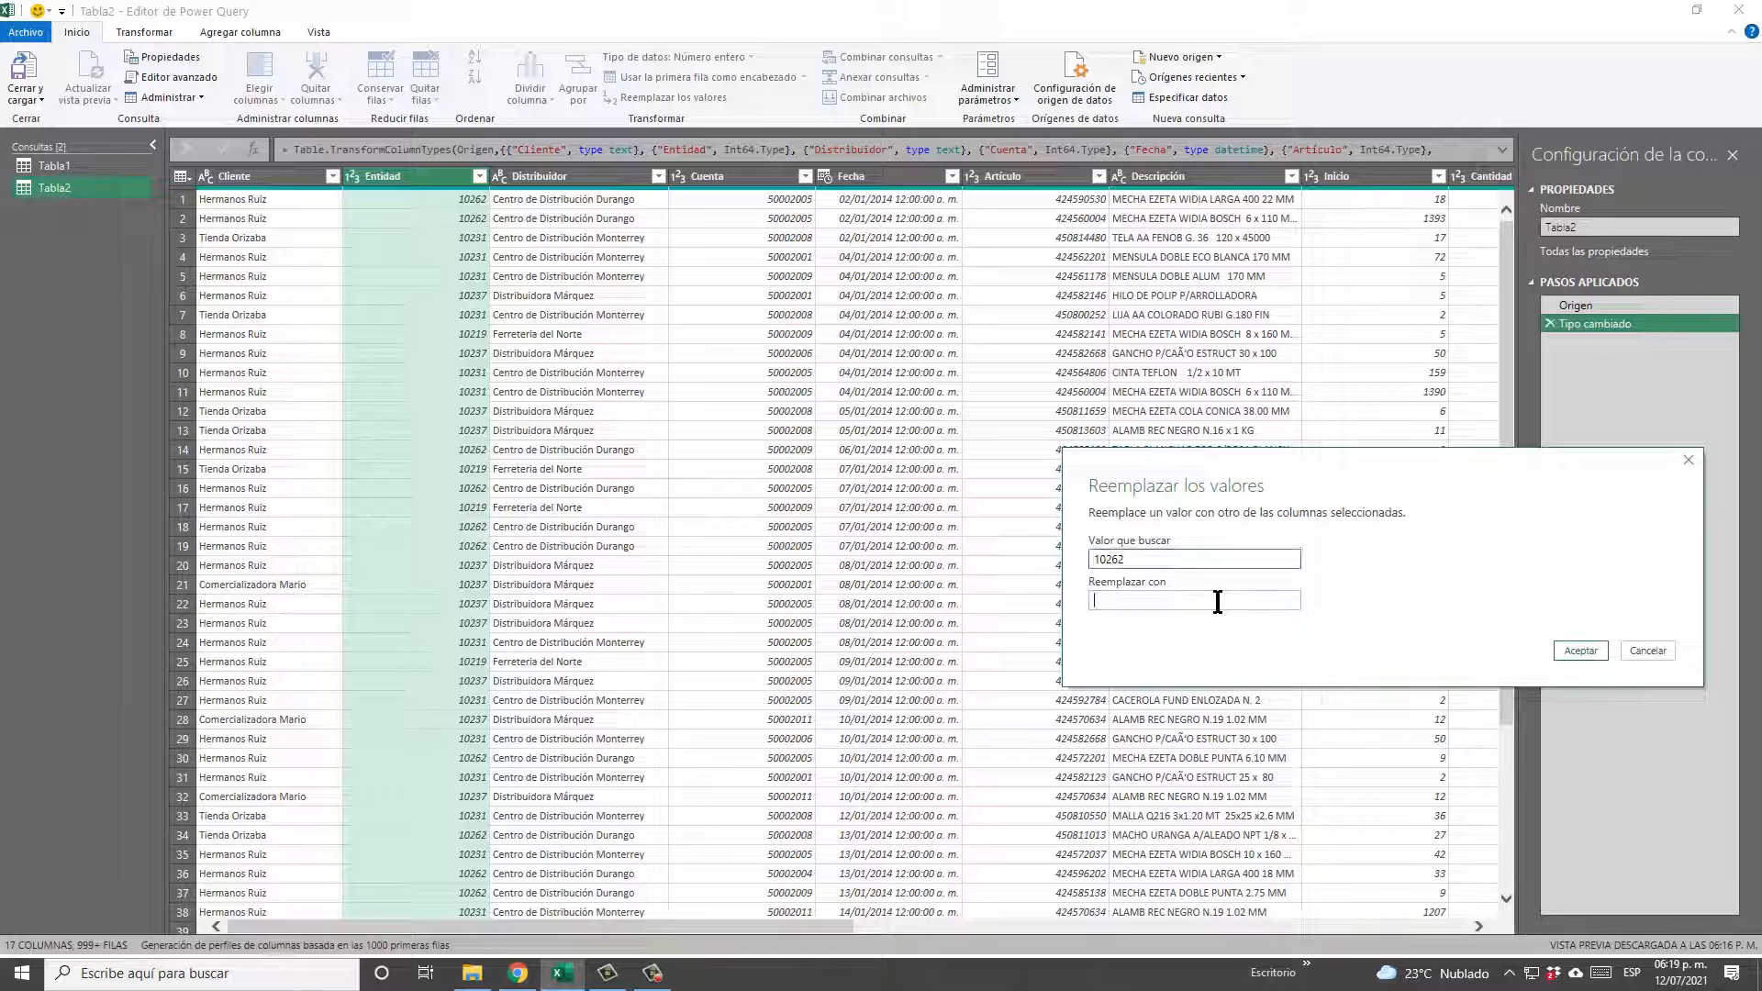
text(10245)
click(1594, 643)
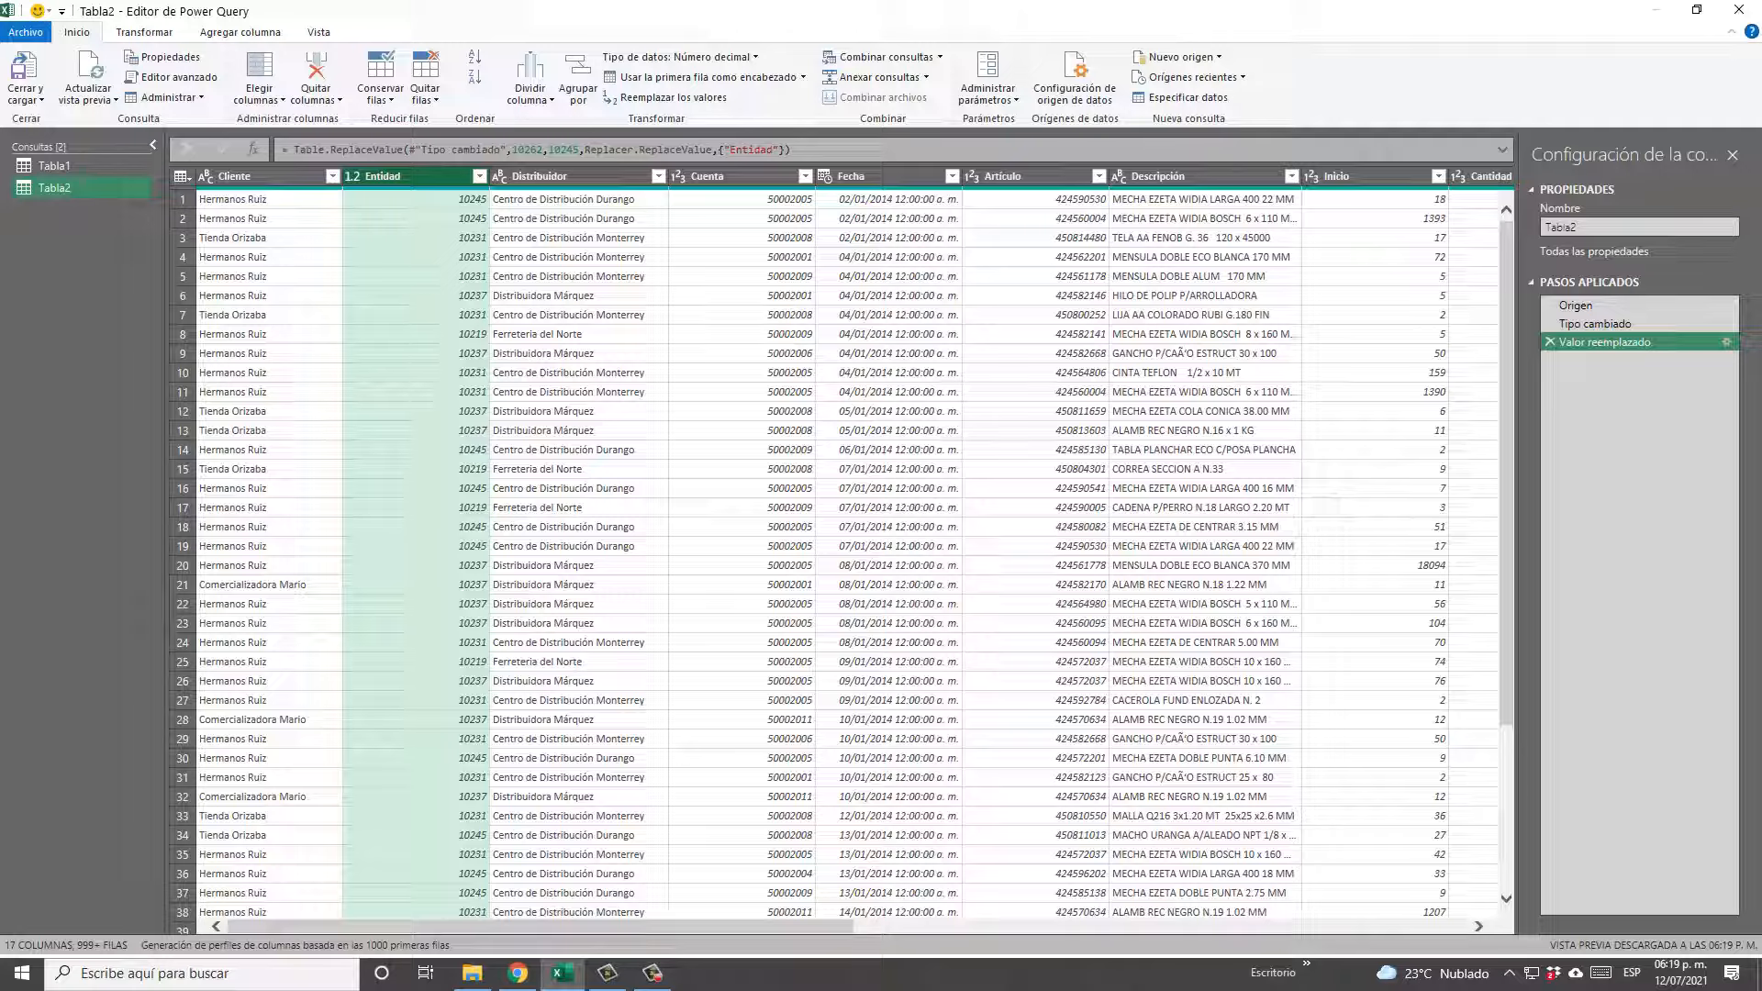
Change the Fecha column's data type to Fecha so it holds dates without times.
drag(795, 925, 480, 881)
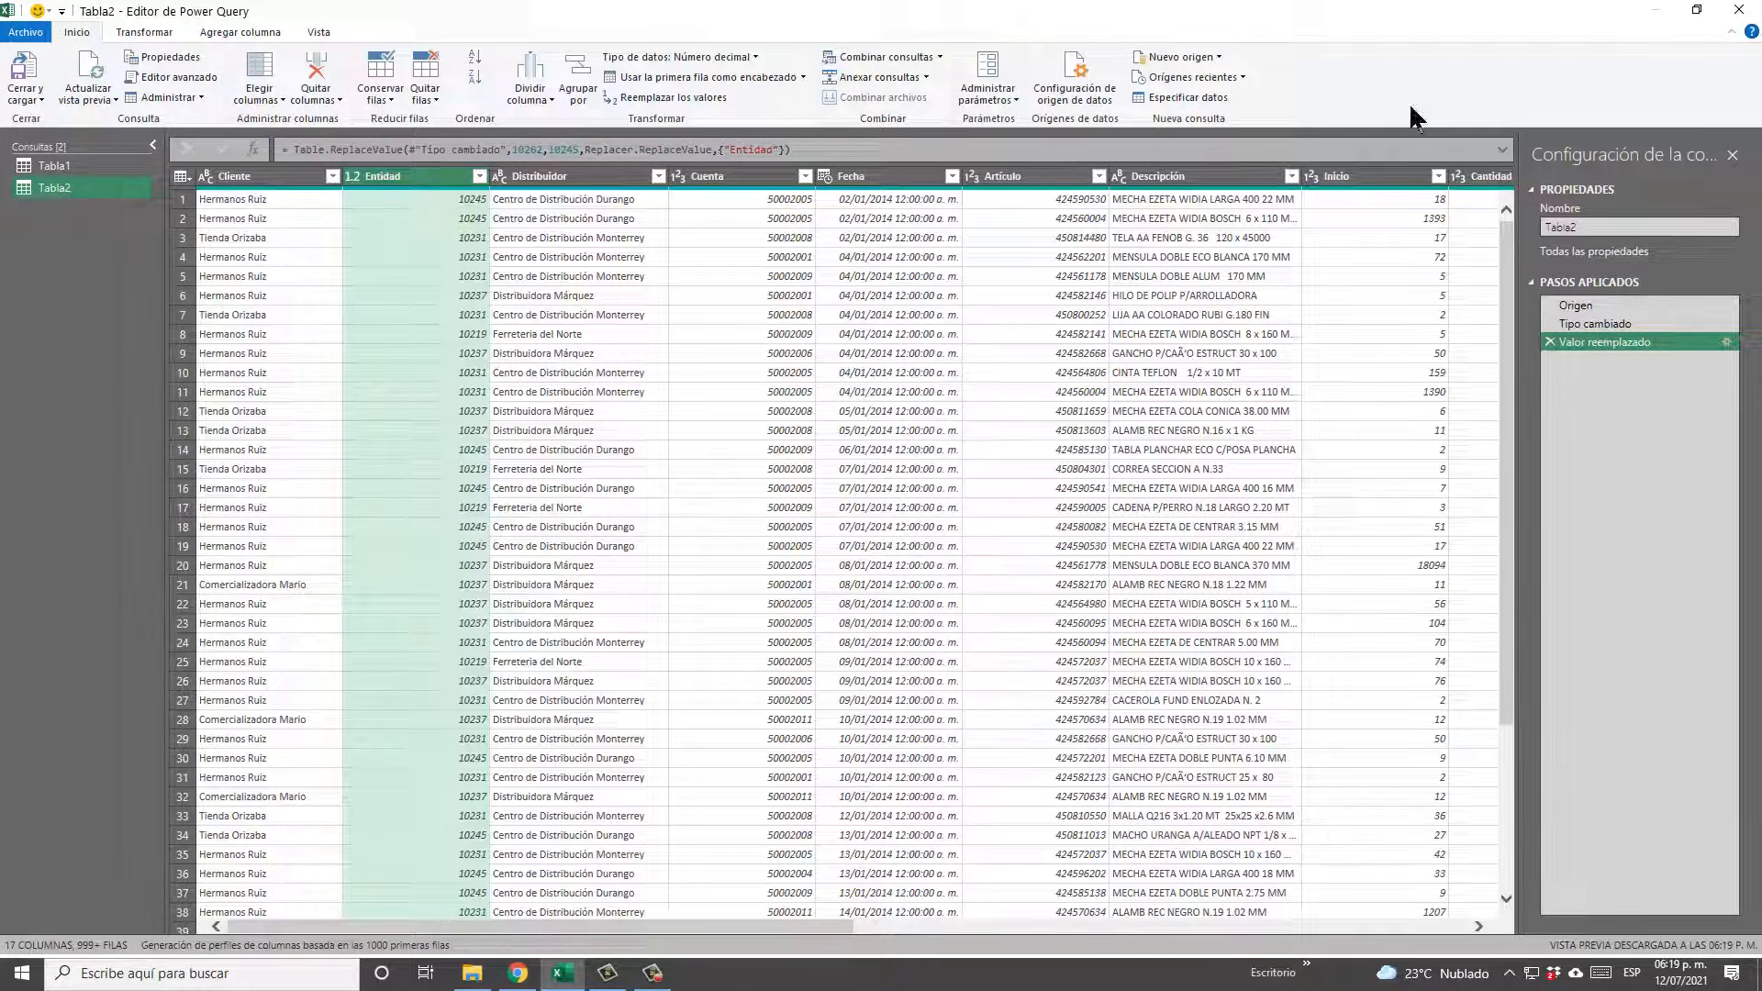
click(825, 176)
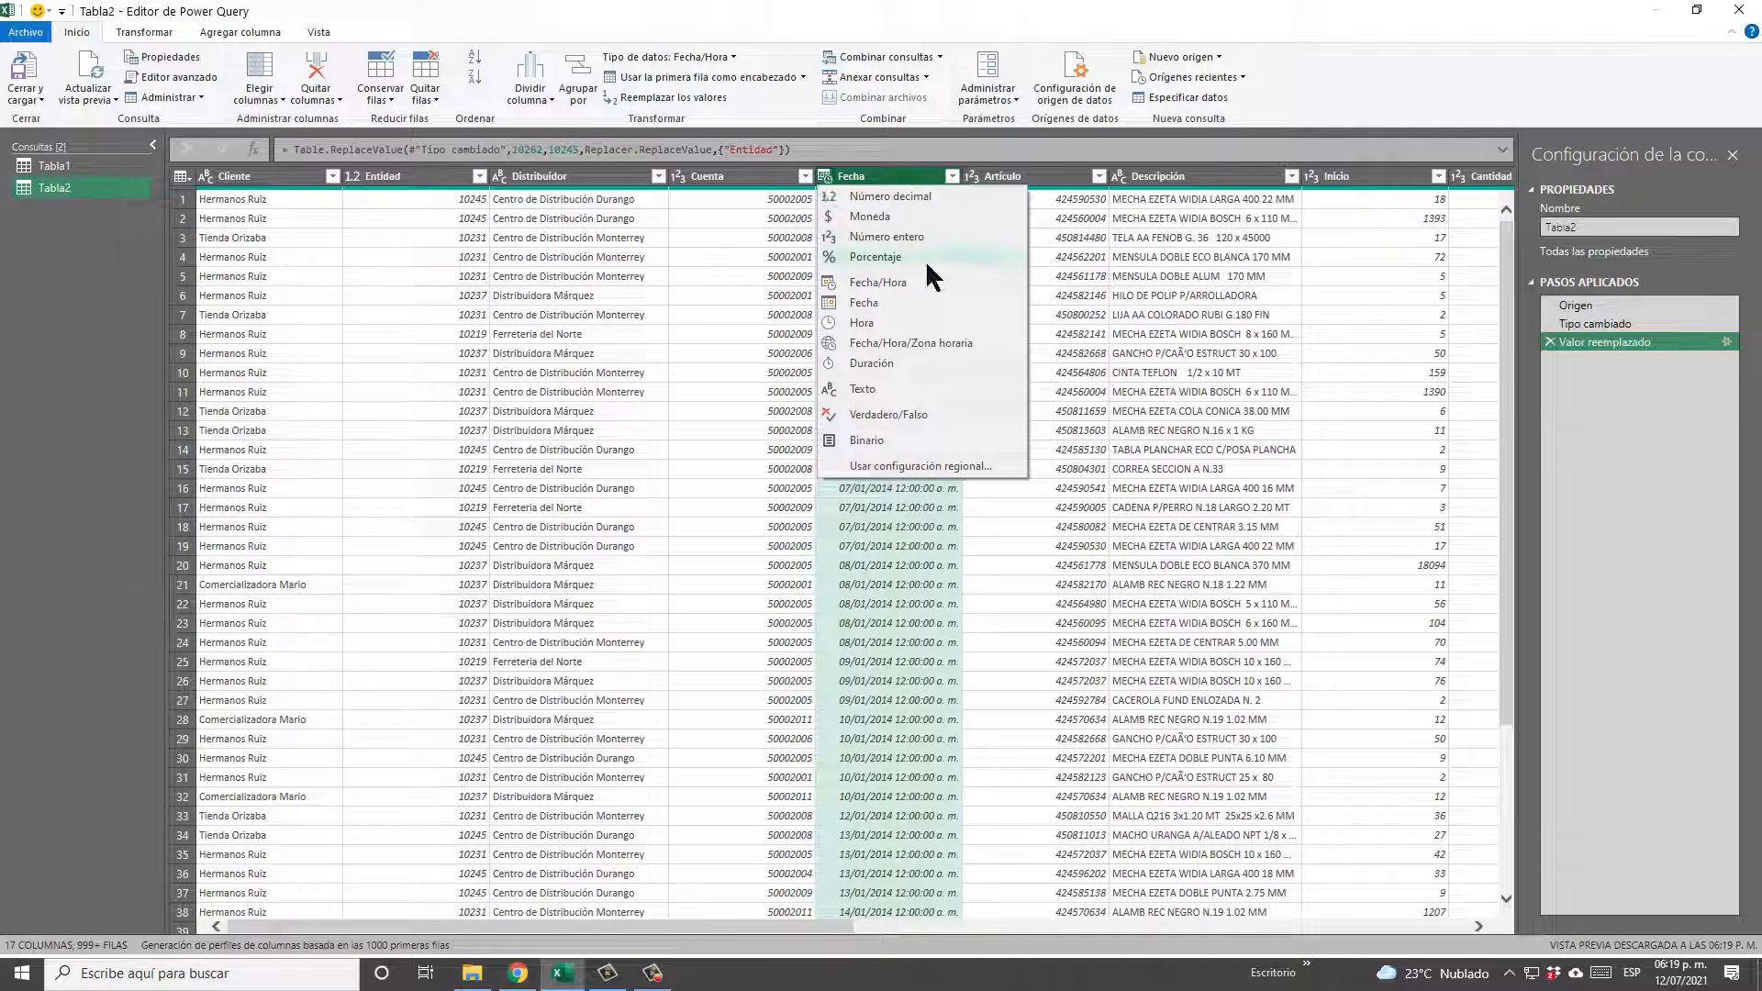
click(935, 300)
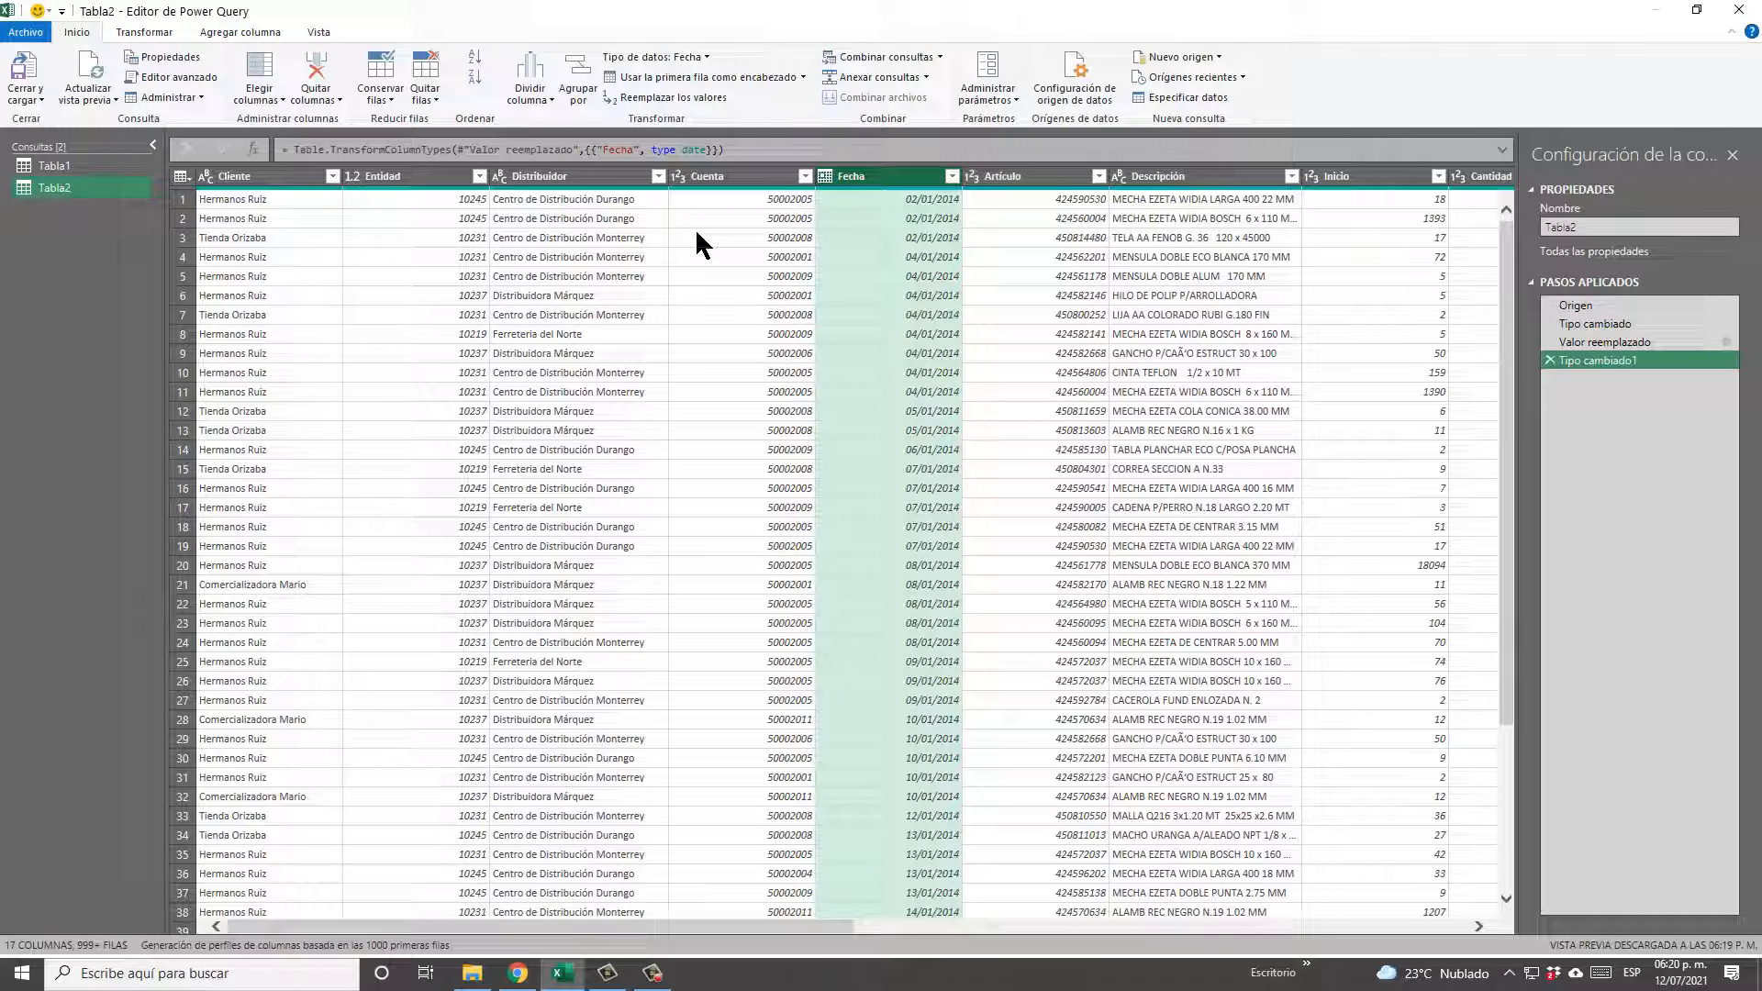
Duplicate the Fecha column and rename the copy Mes.
right_click(909, 176)
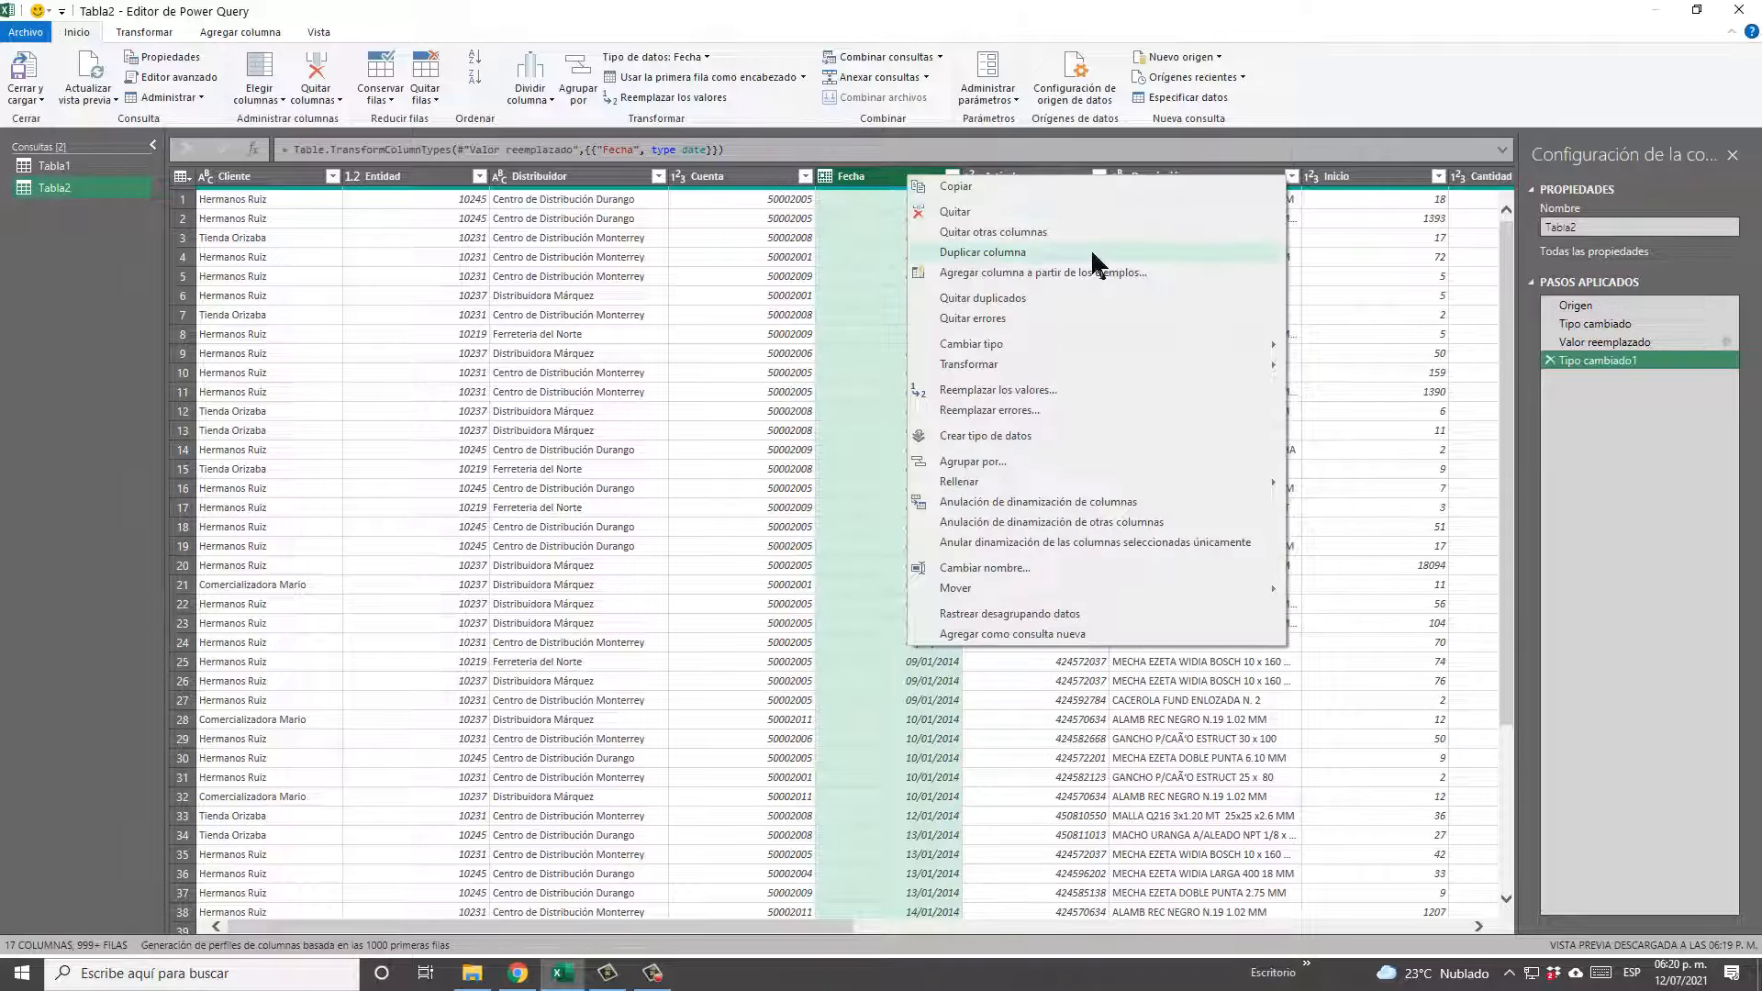
click(1090, 252)
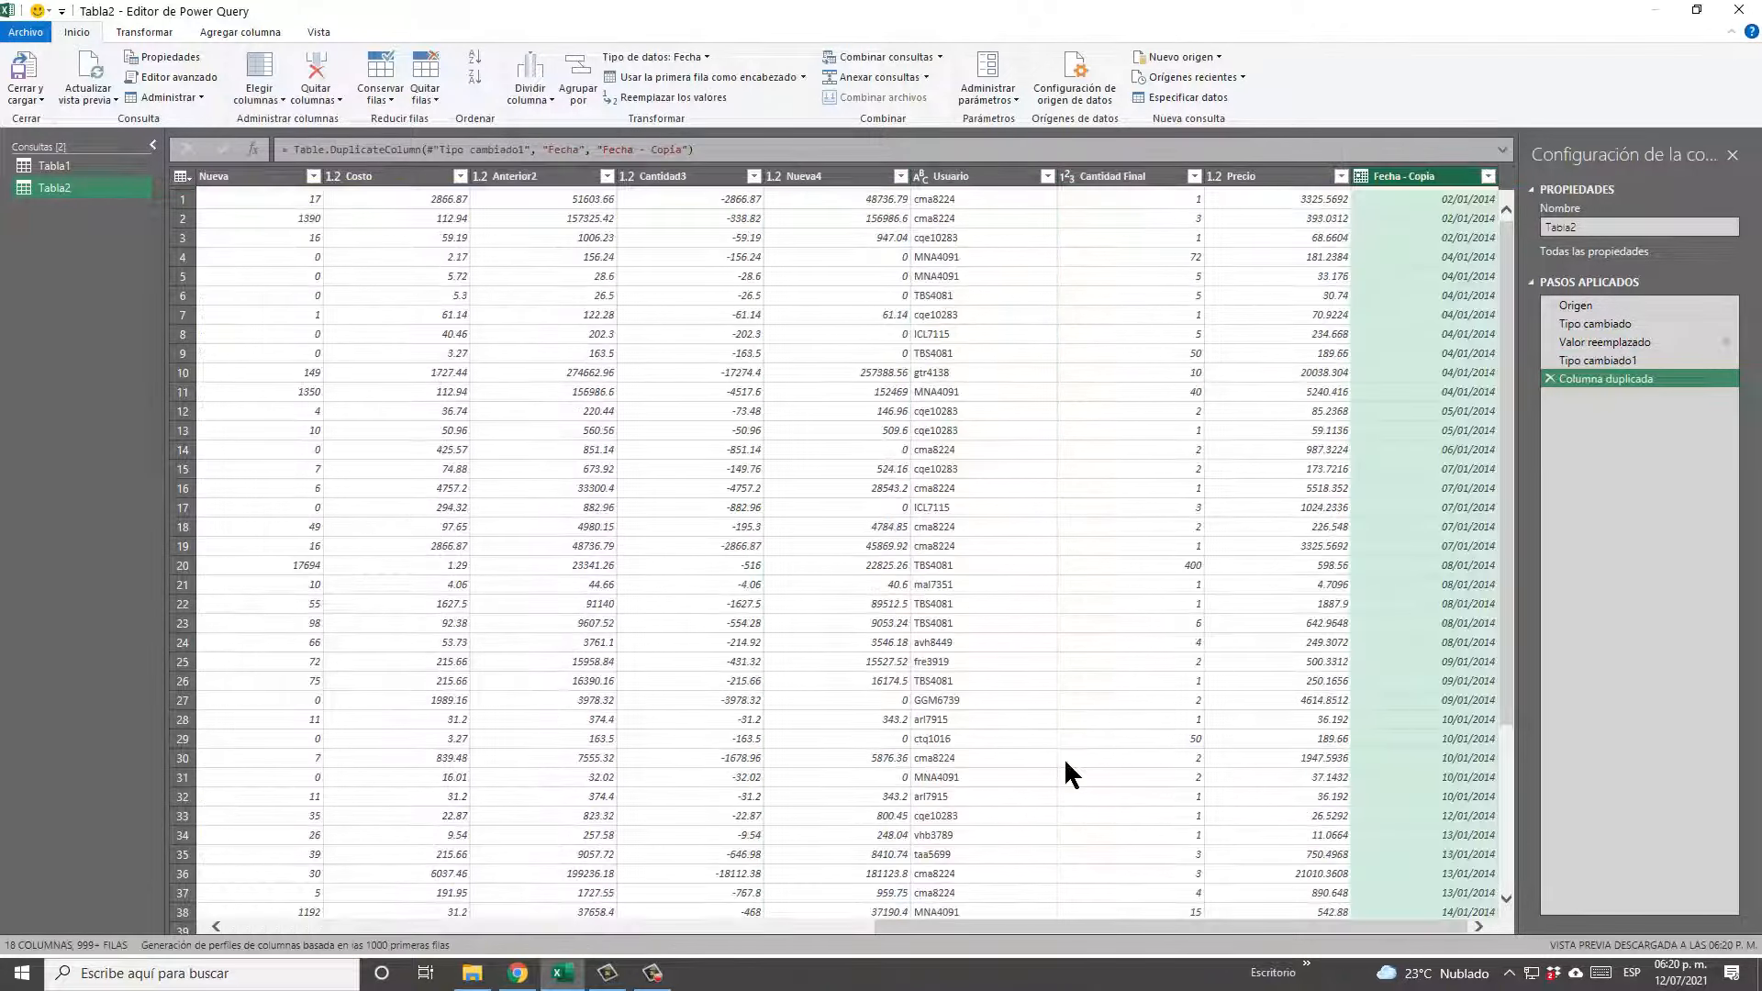
double_click(1468, 177)
text(Mes)
key(Return)
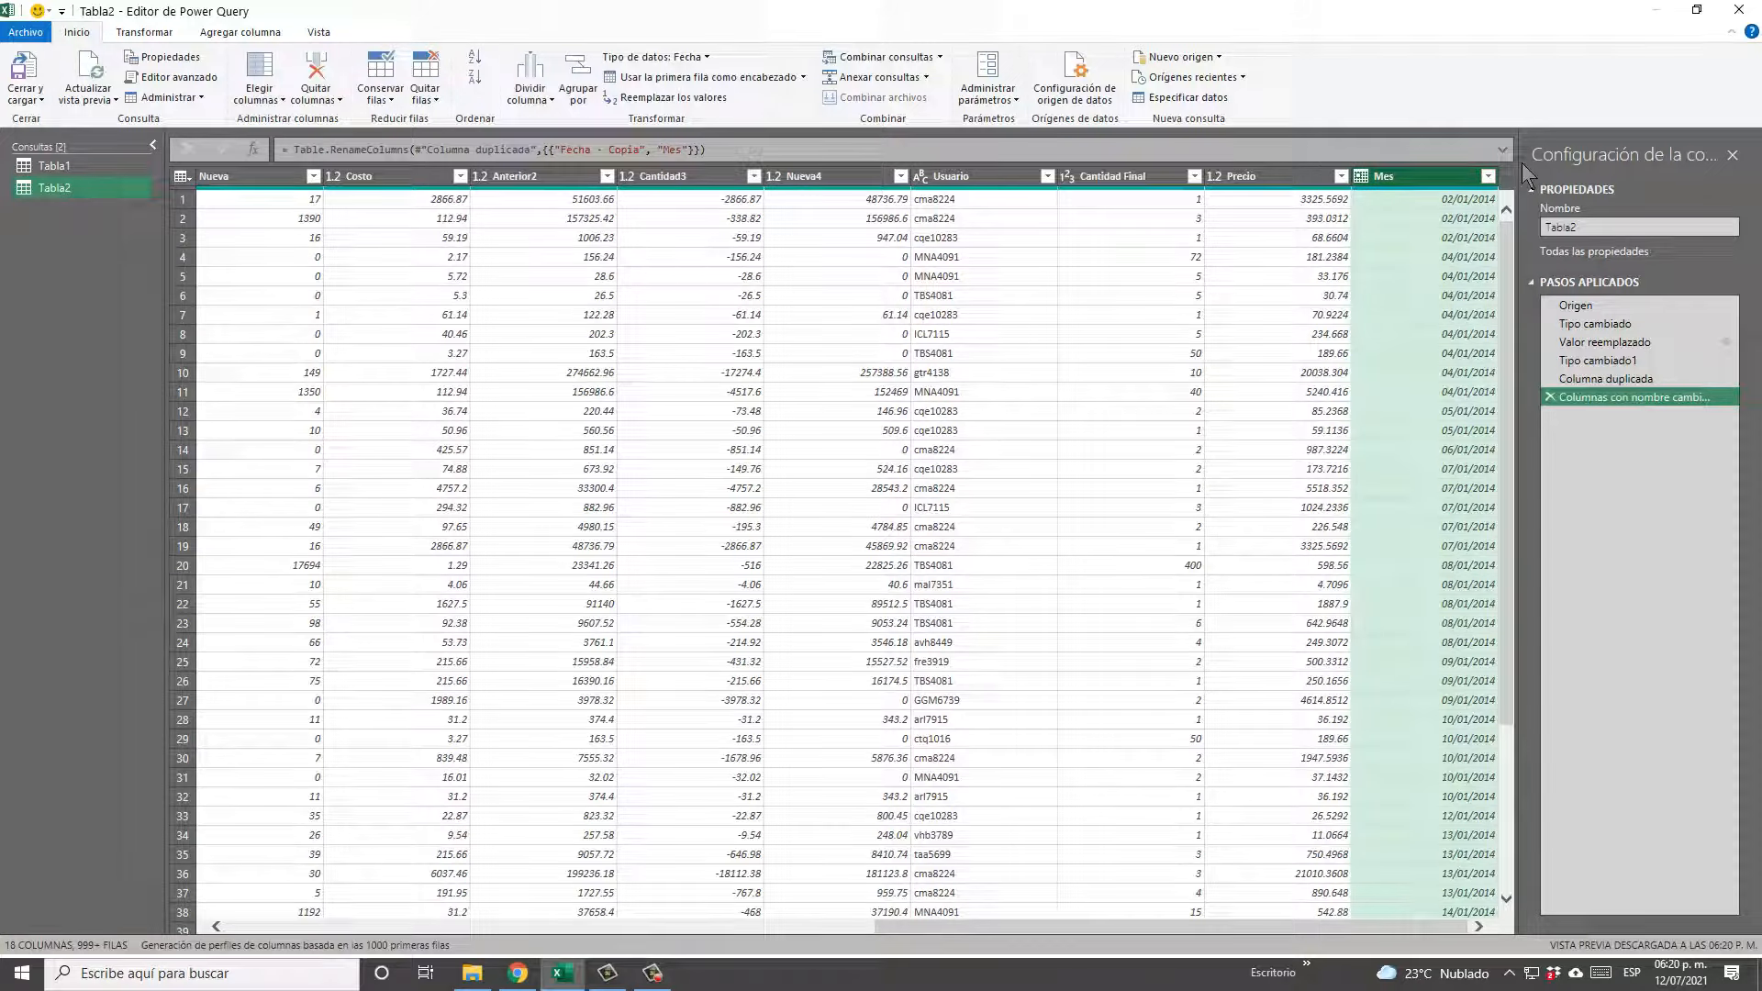
Rename the Mes column as Mes 2.
double_click(1450, 175)
key(BackSpace)
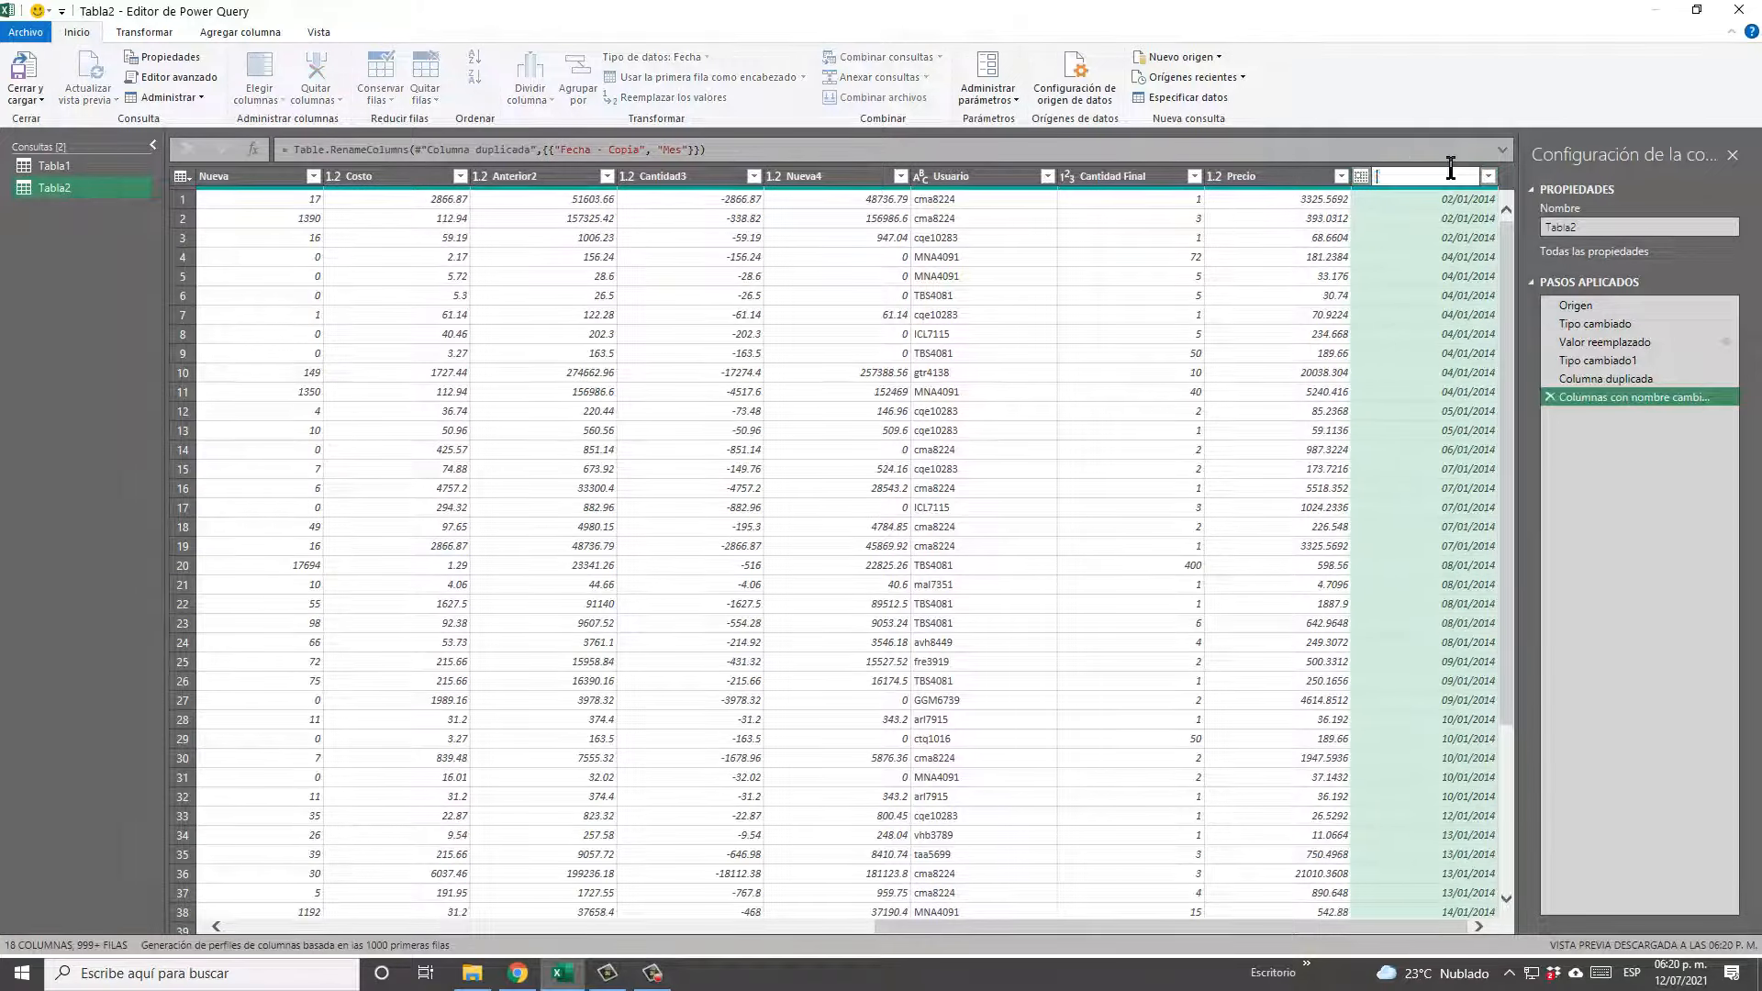
text(Mes 2)
key(Return)
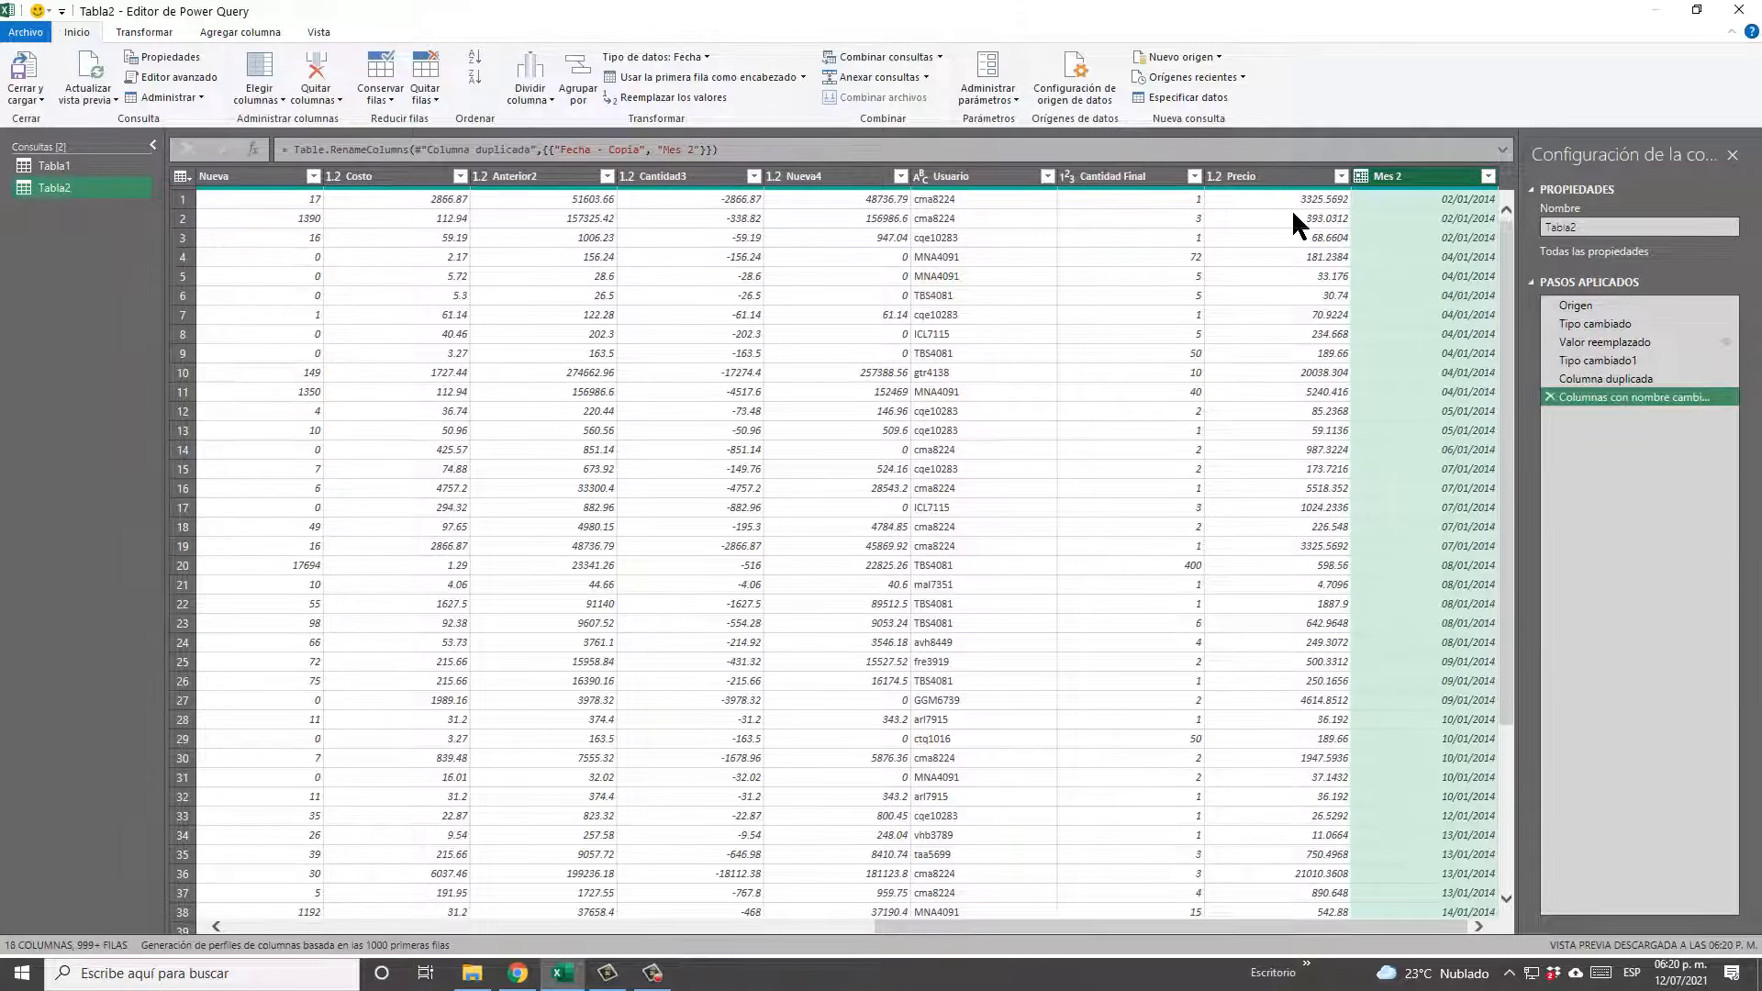
Transform the dates in the Mes 2 column into month names.
right_click(1434, 176)
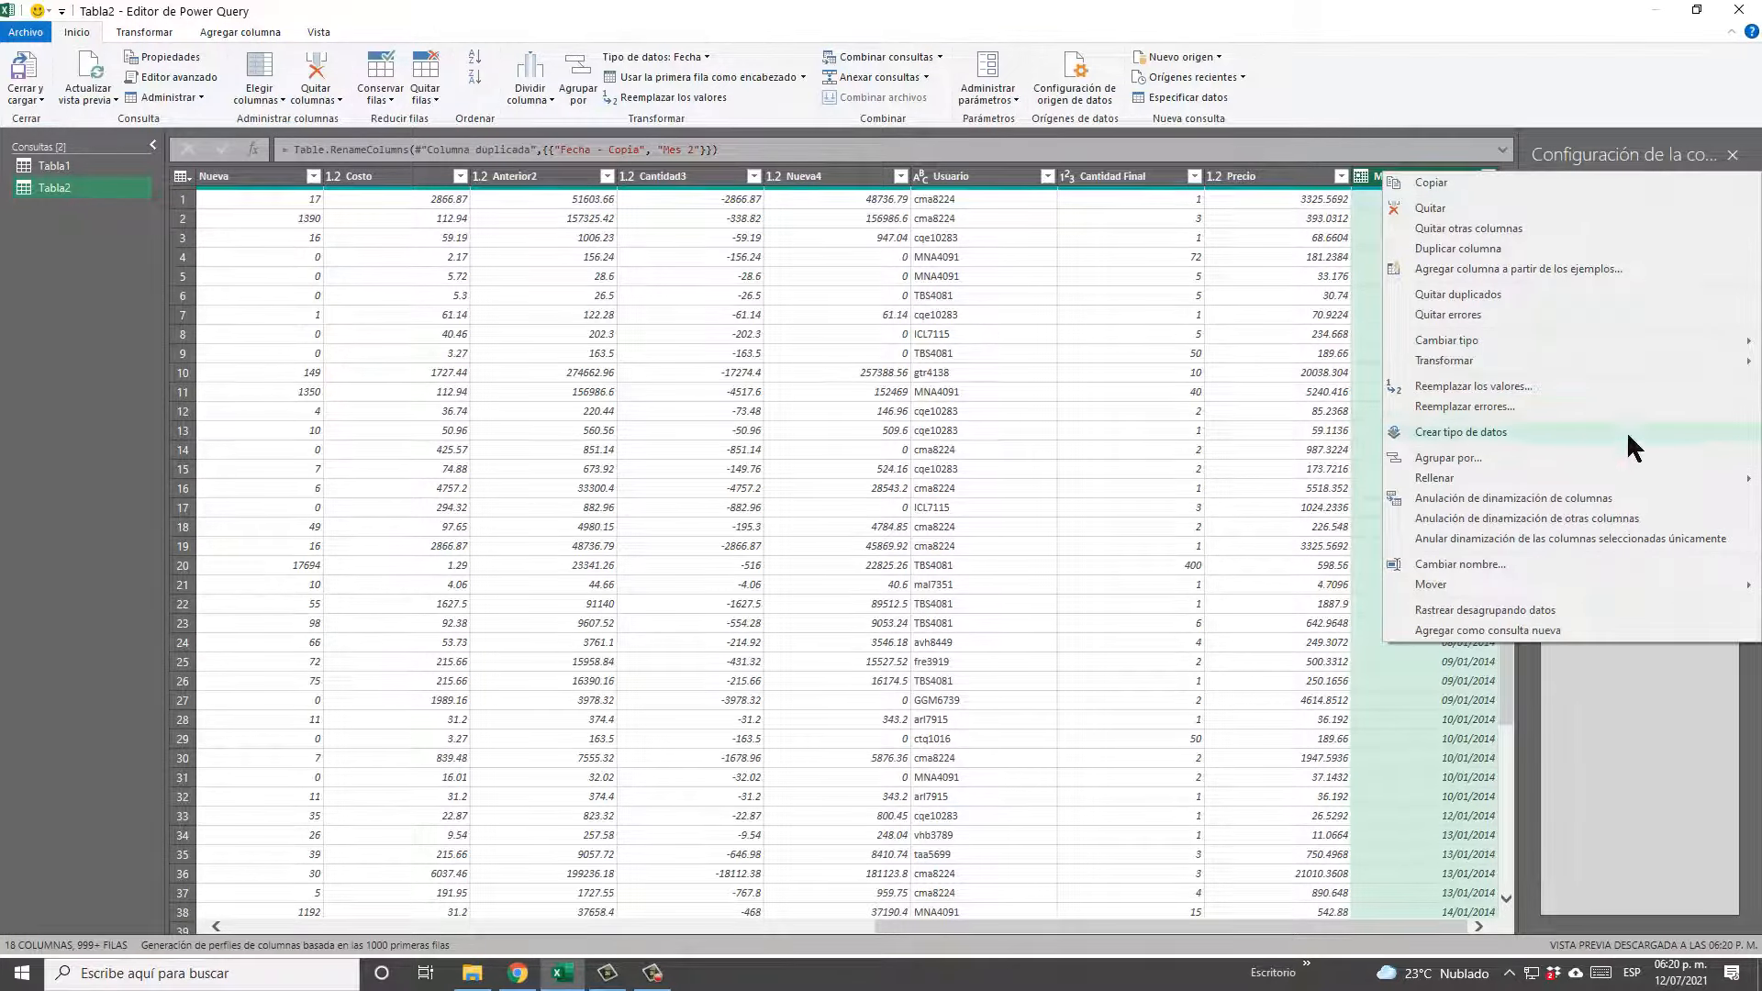
mouse_move(1460, 352)
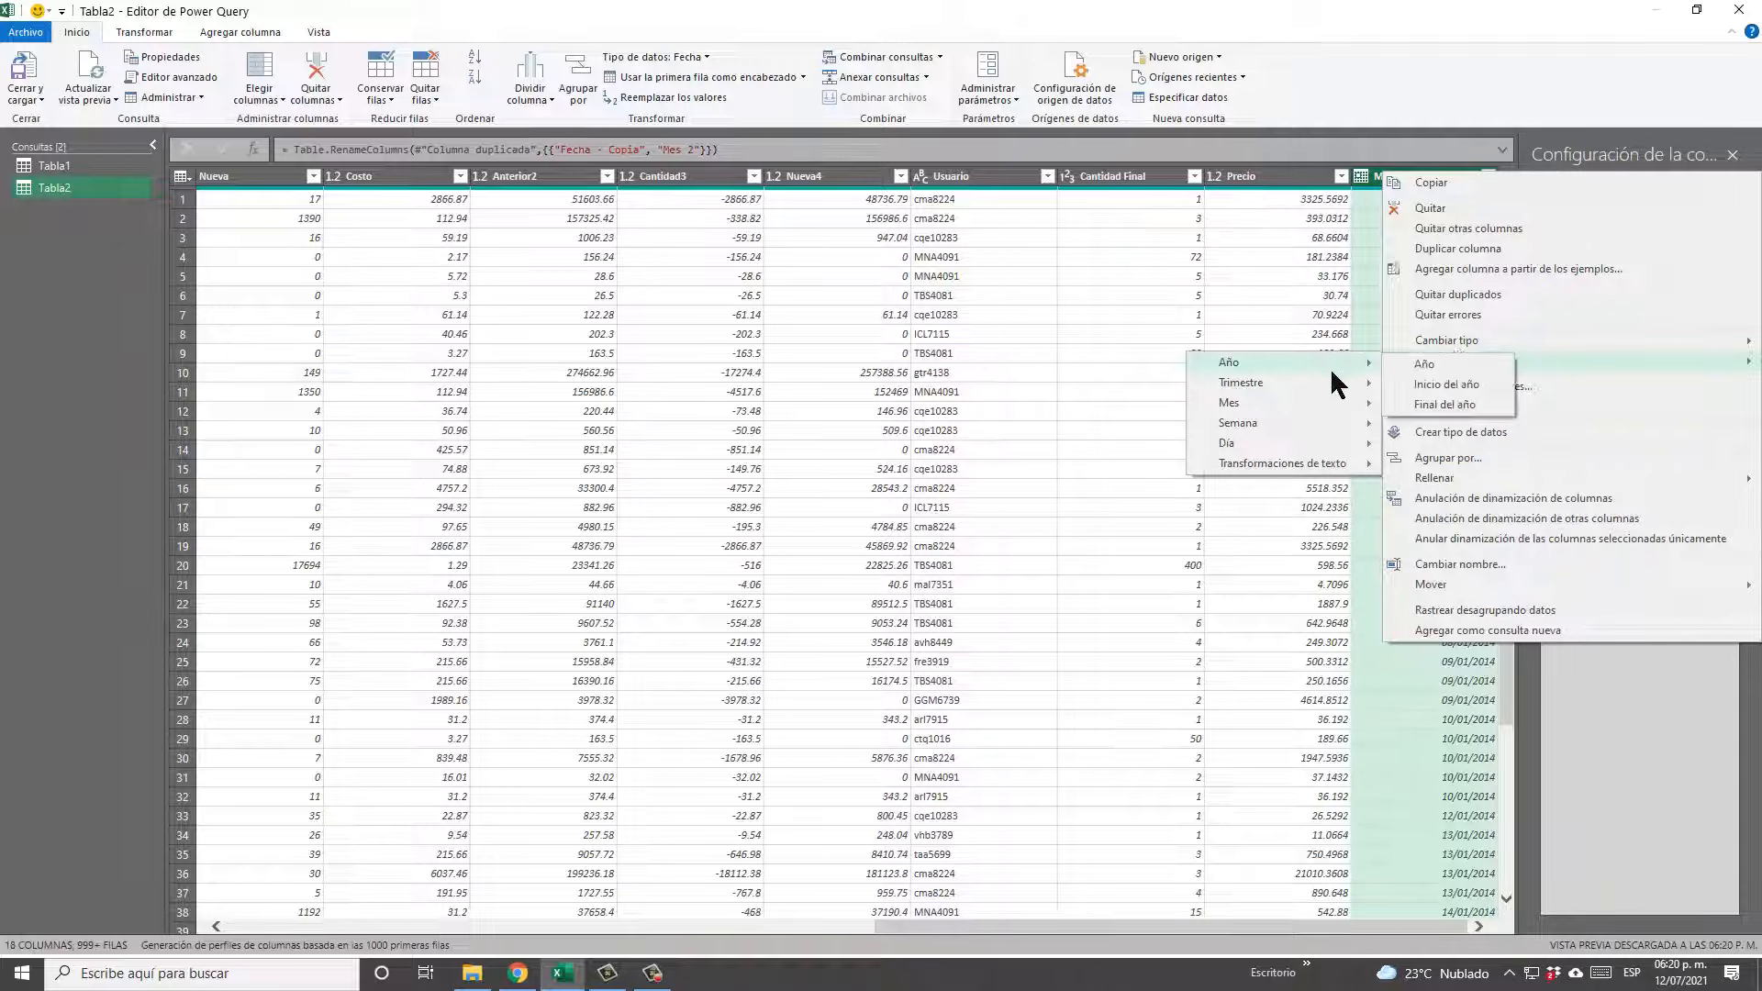
mouse_move(1317, 403)
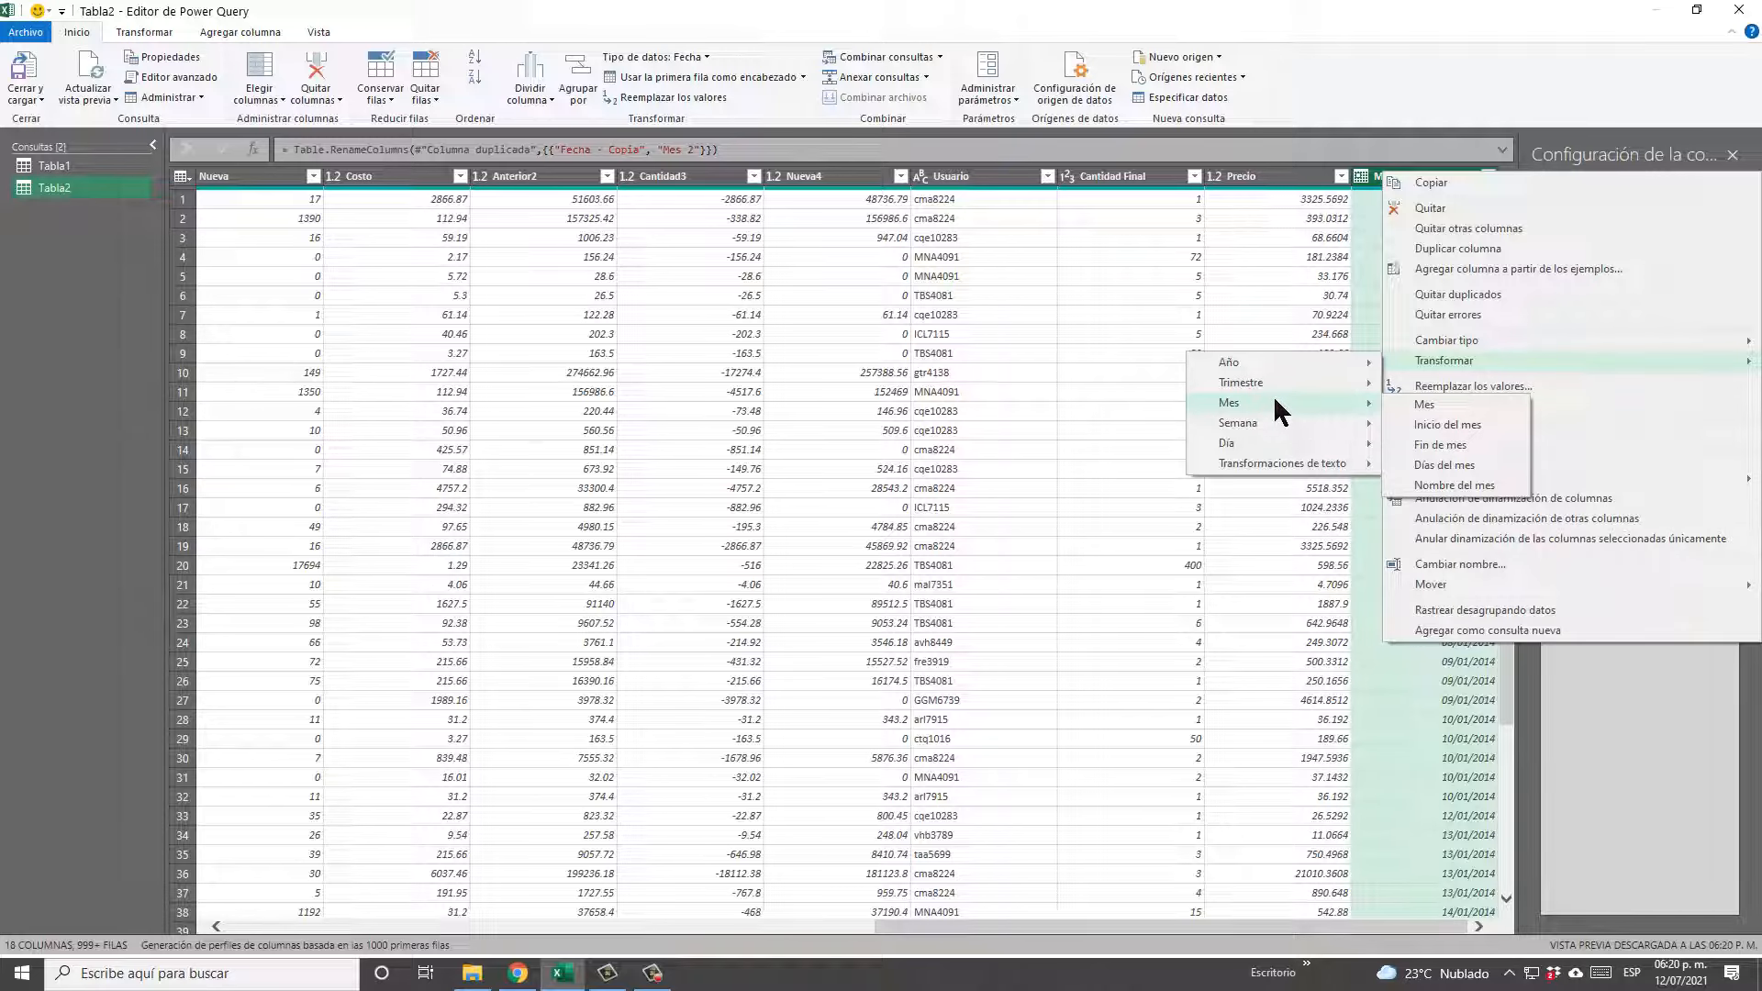
click(1475, 487)
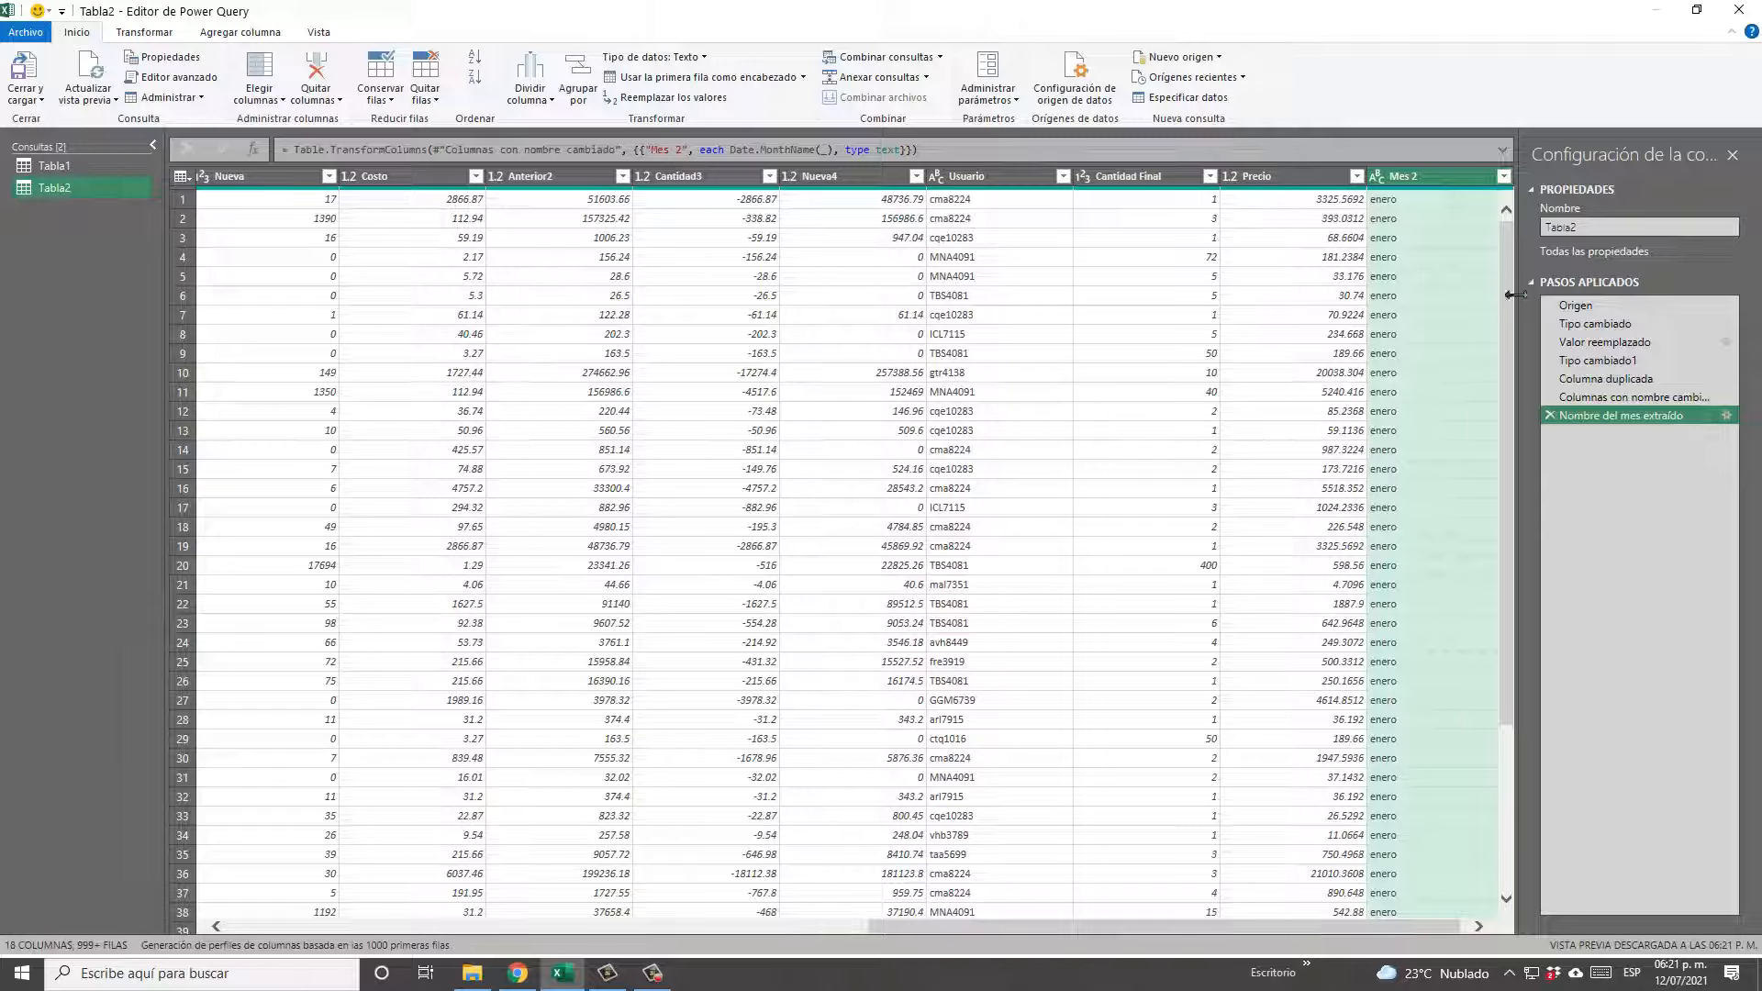
scroll(1508, 298, down, 20)
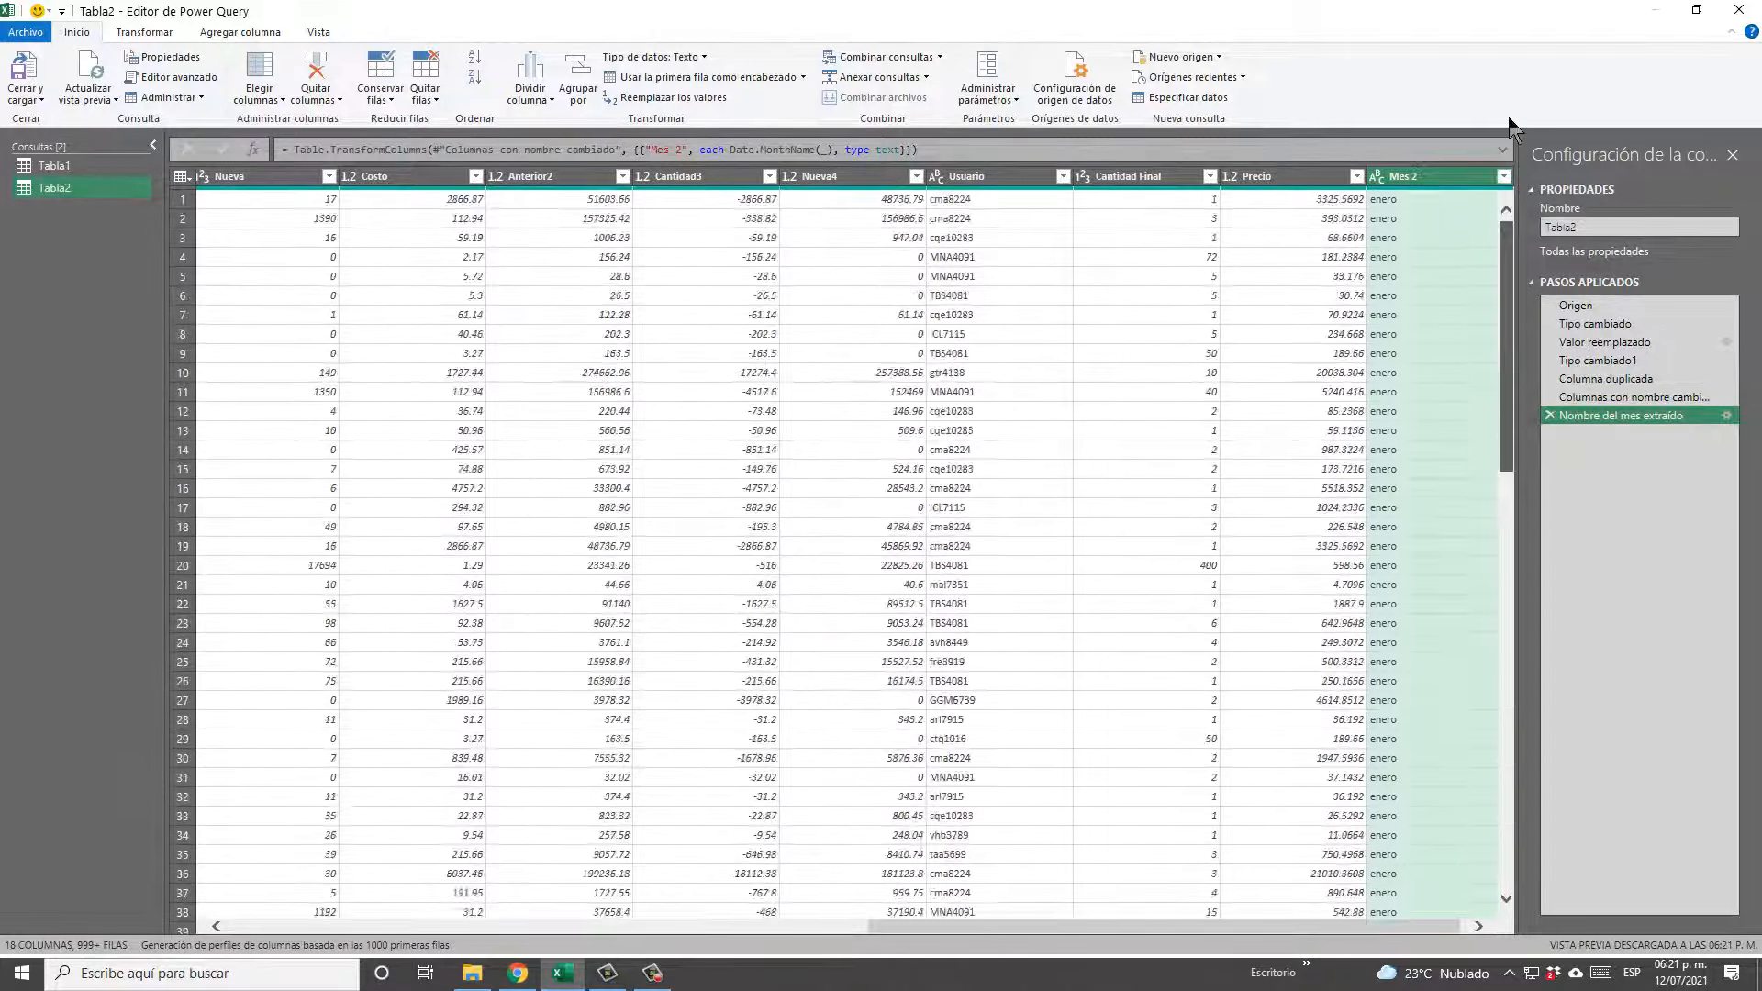
Duplicate the Fecha column again and rename the copy Año.
drag(941, 921, 217, 925)
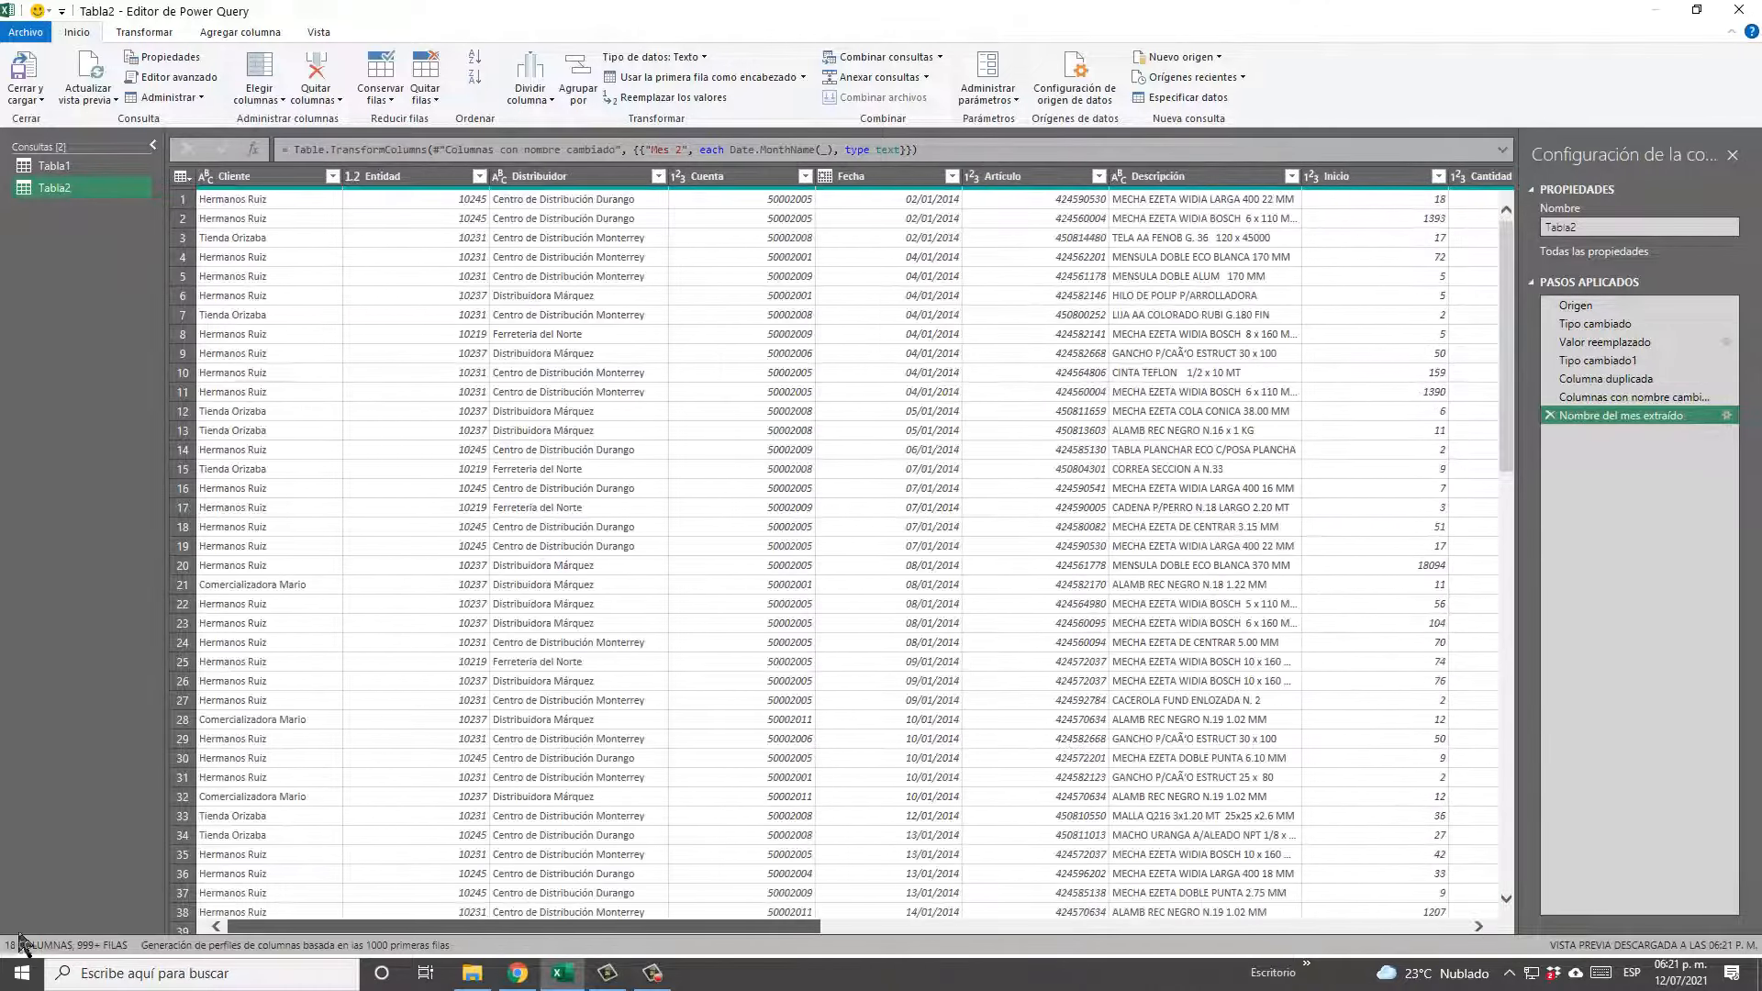
right_click(904, 175)
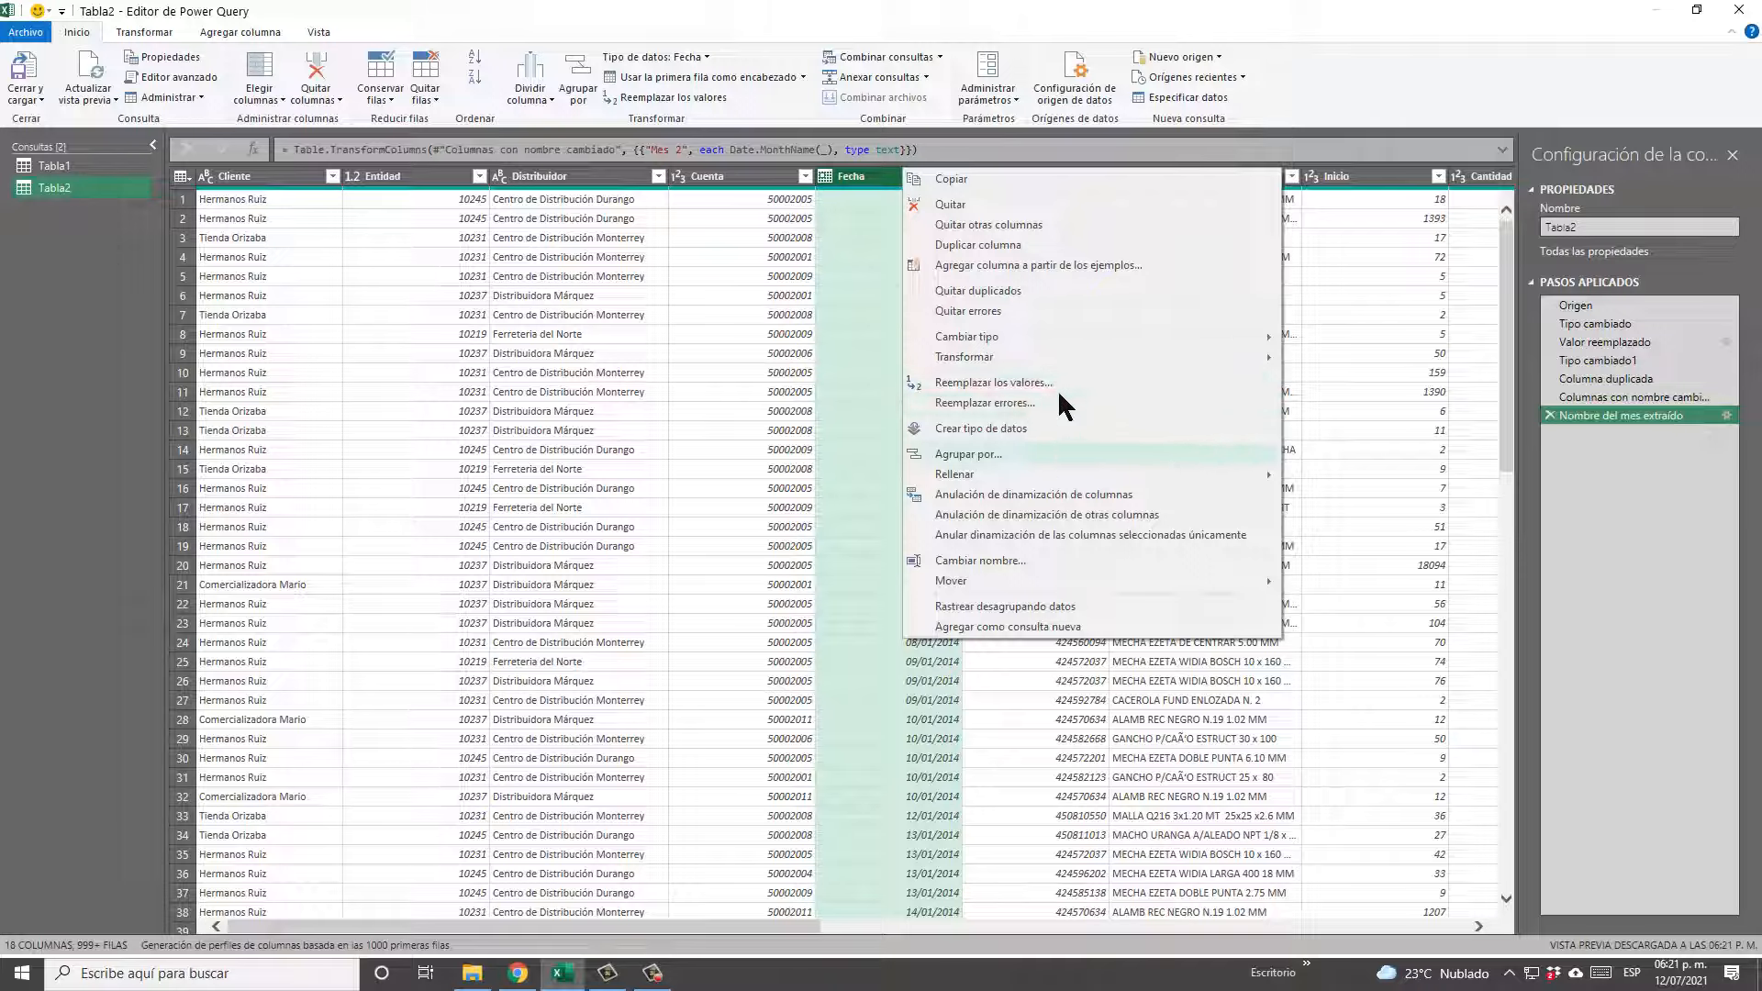
mouse_move(1054, 358)
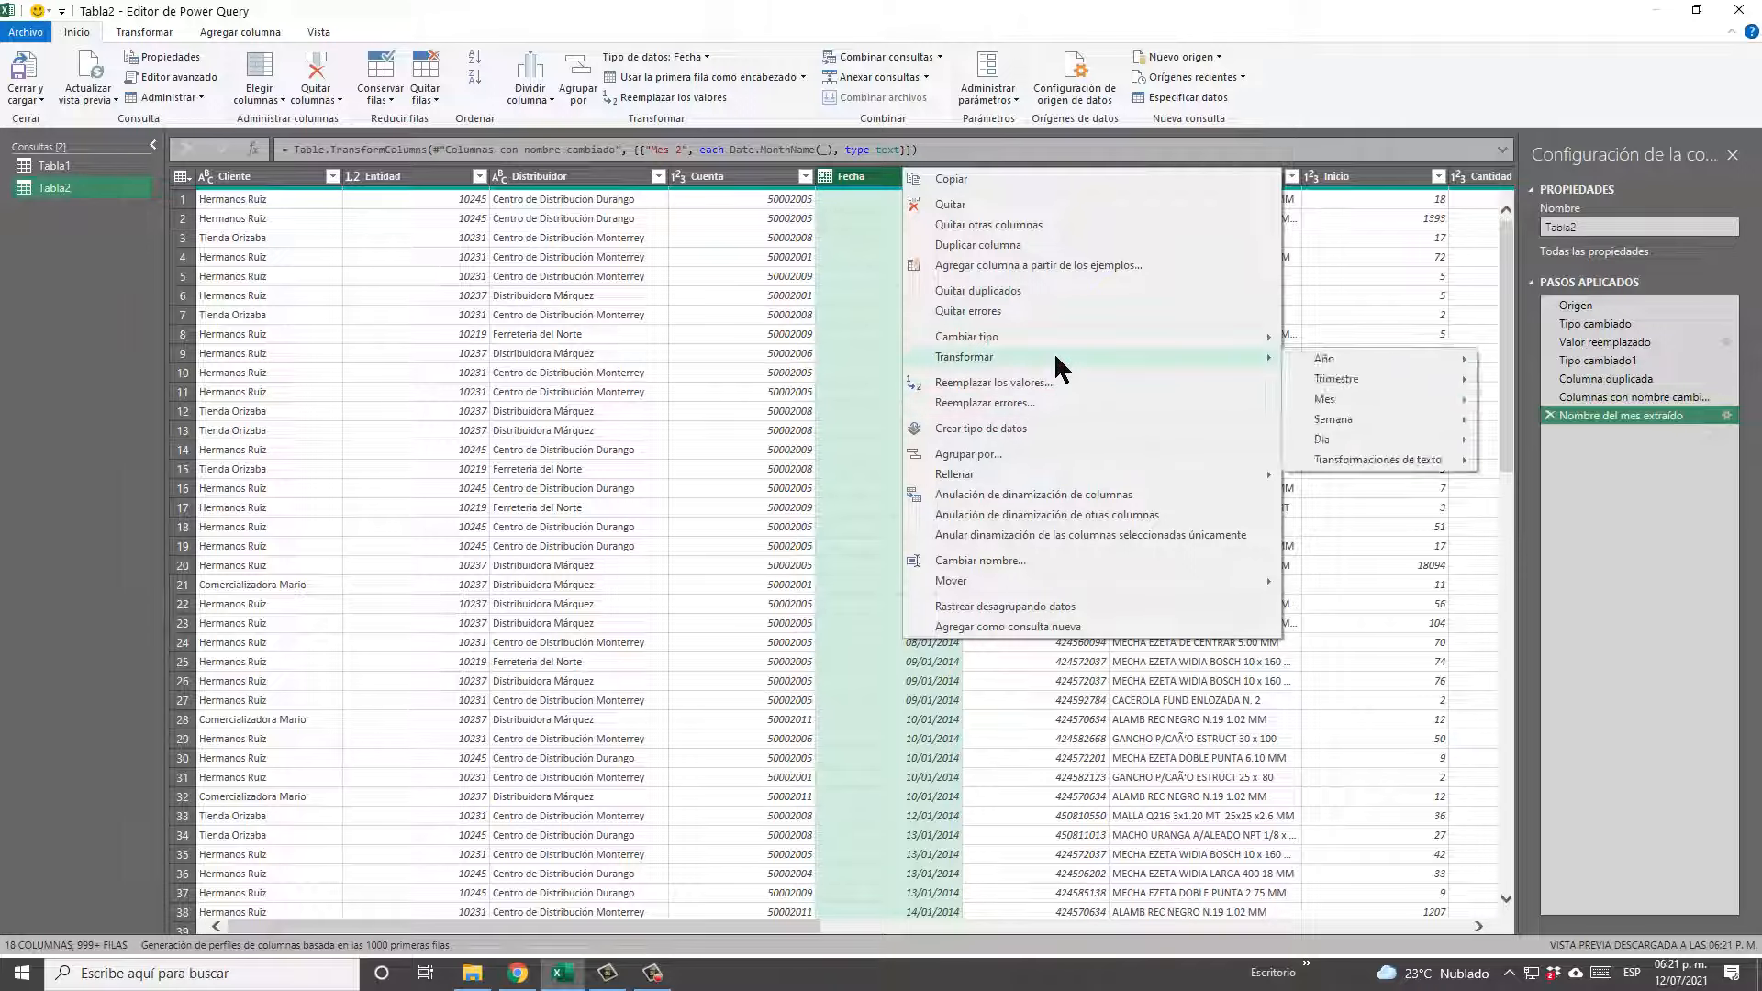
click(985, 244)
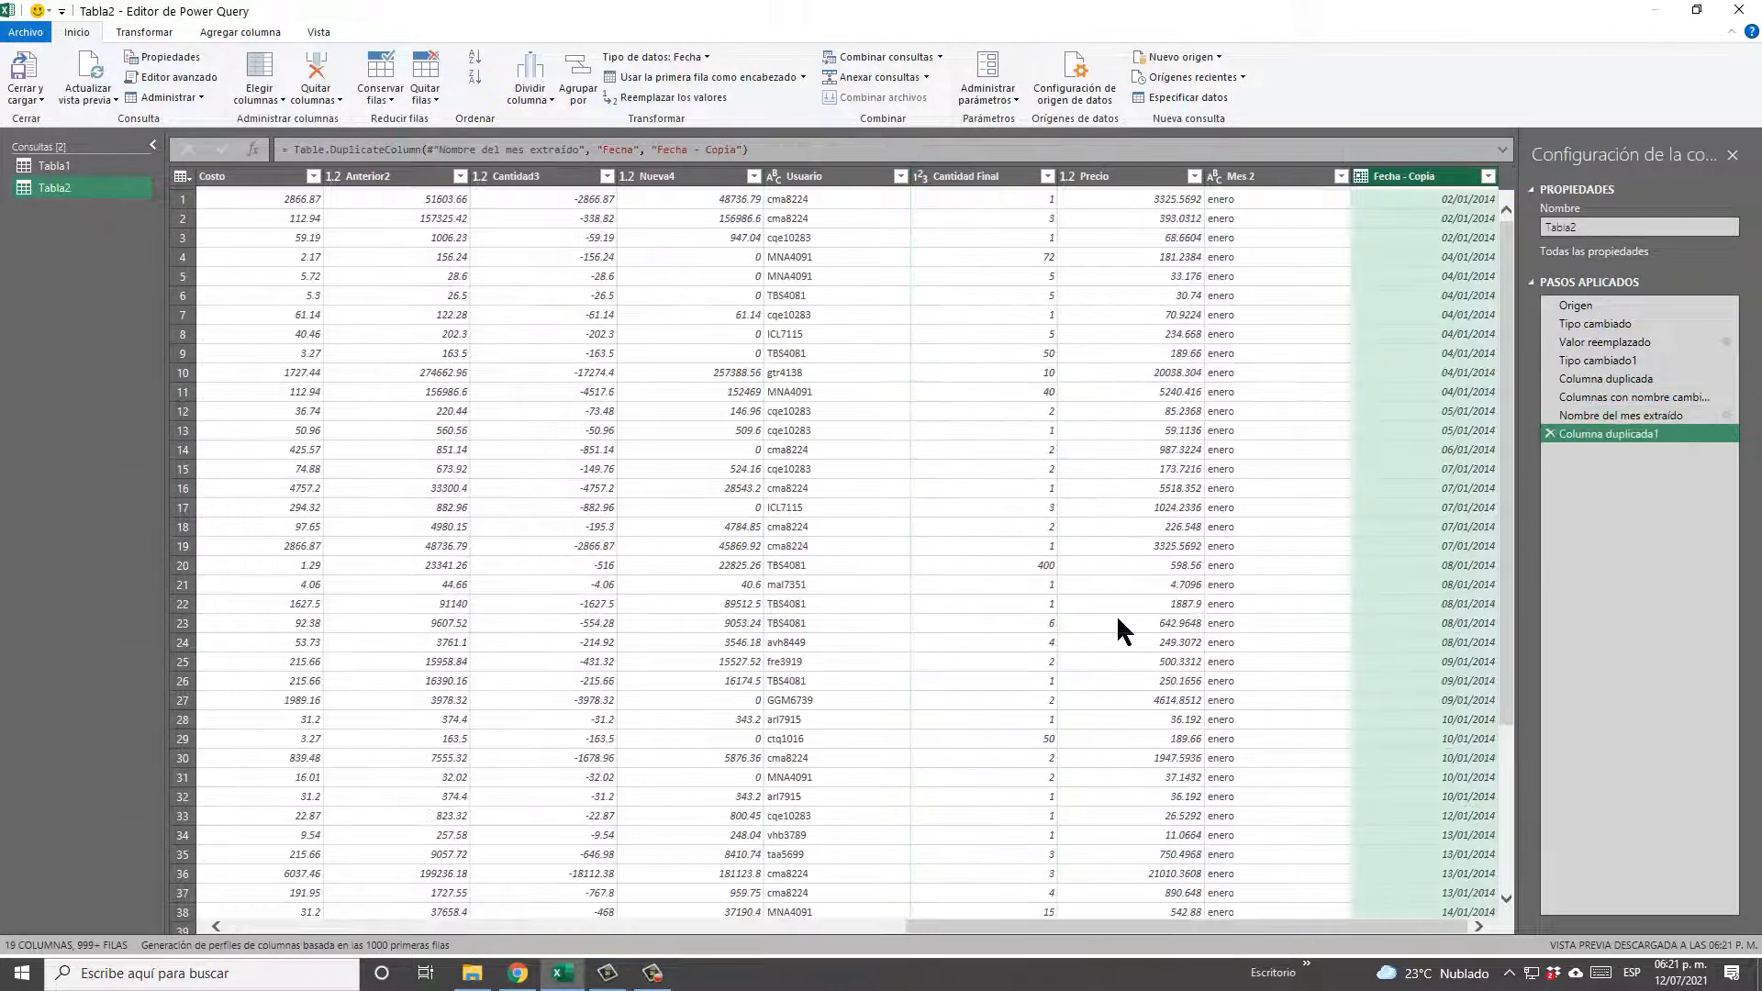
double_click(1403, 178)
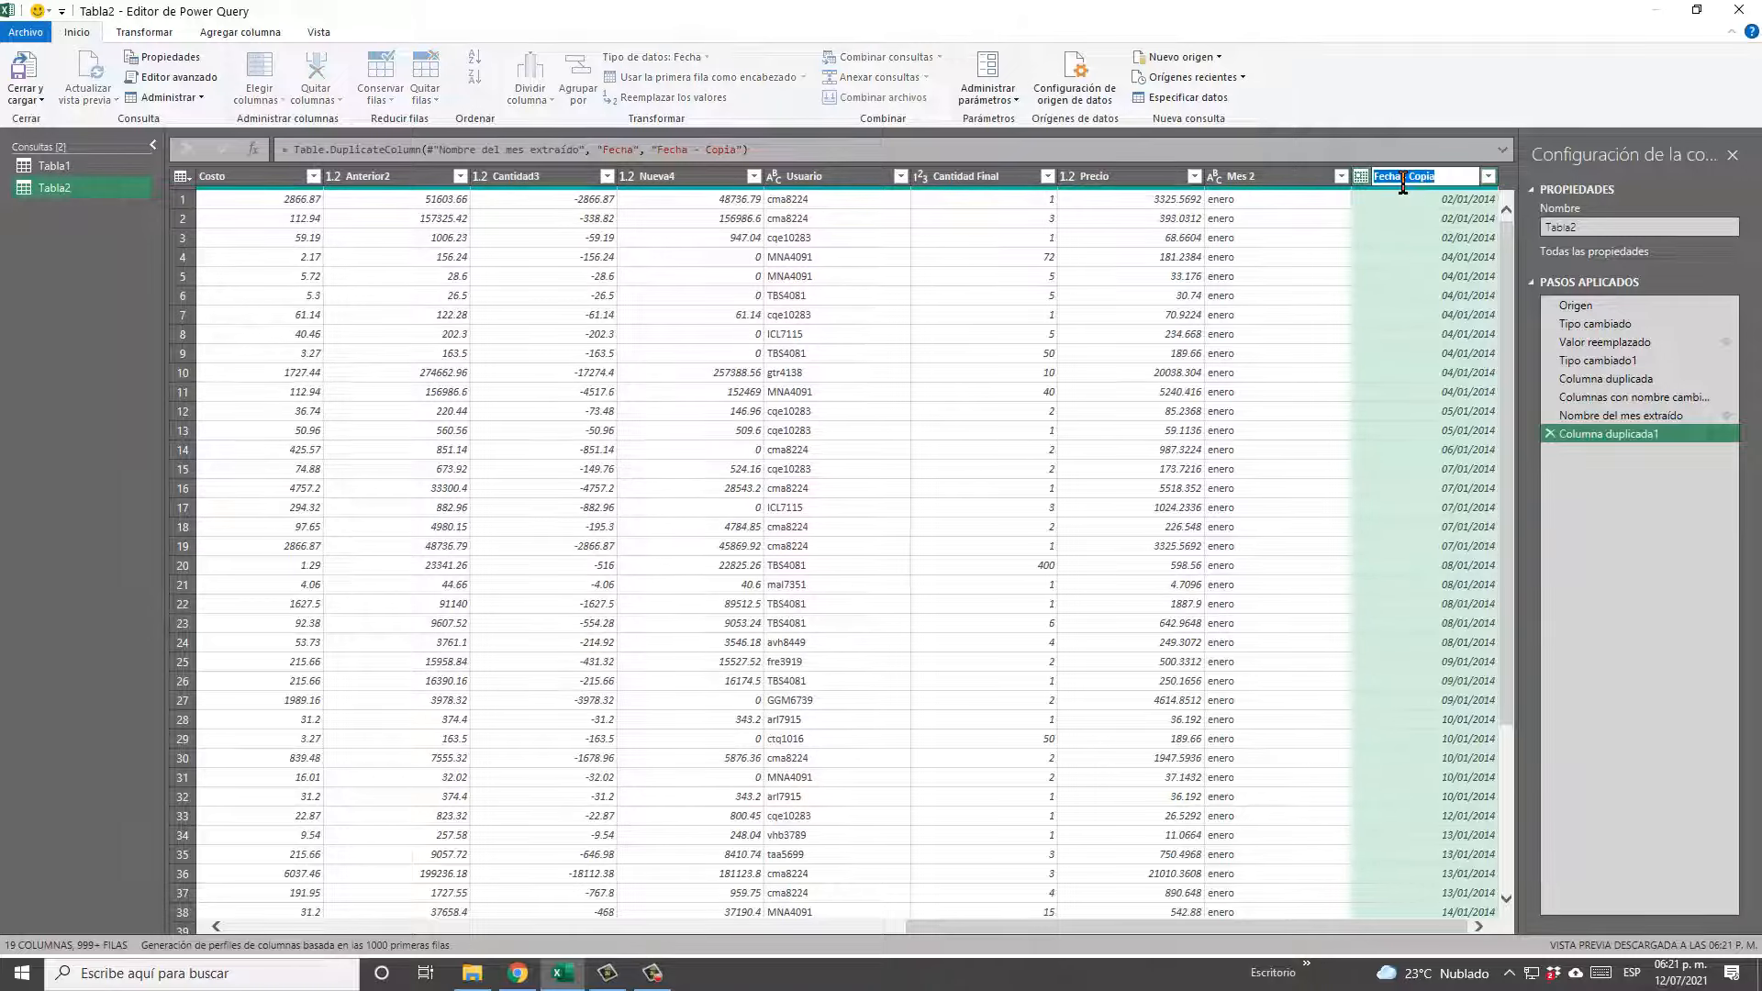
text(Año)
key(Return)
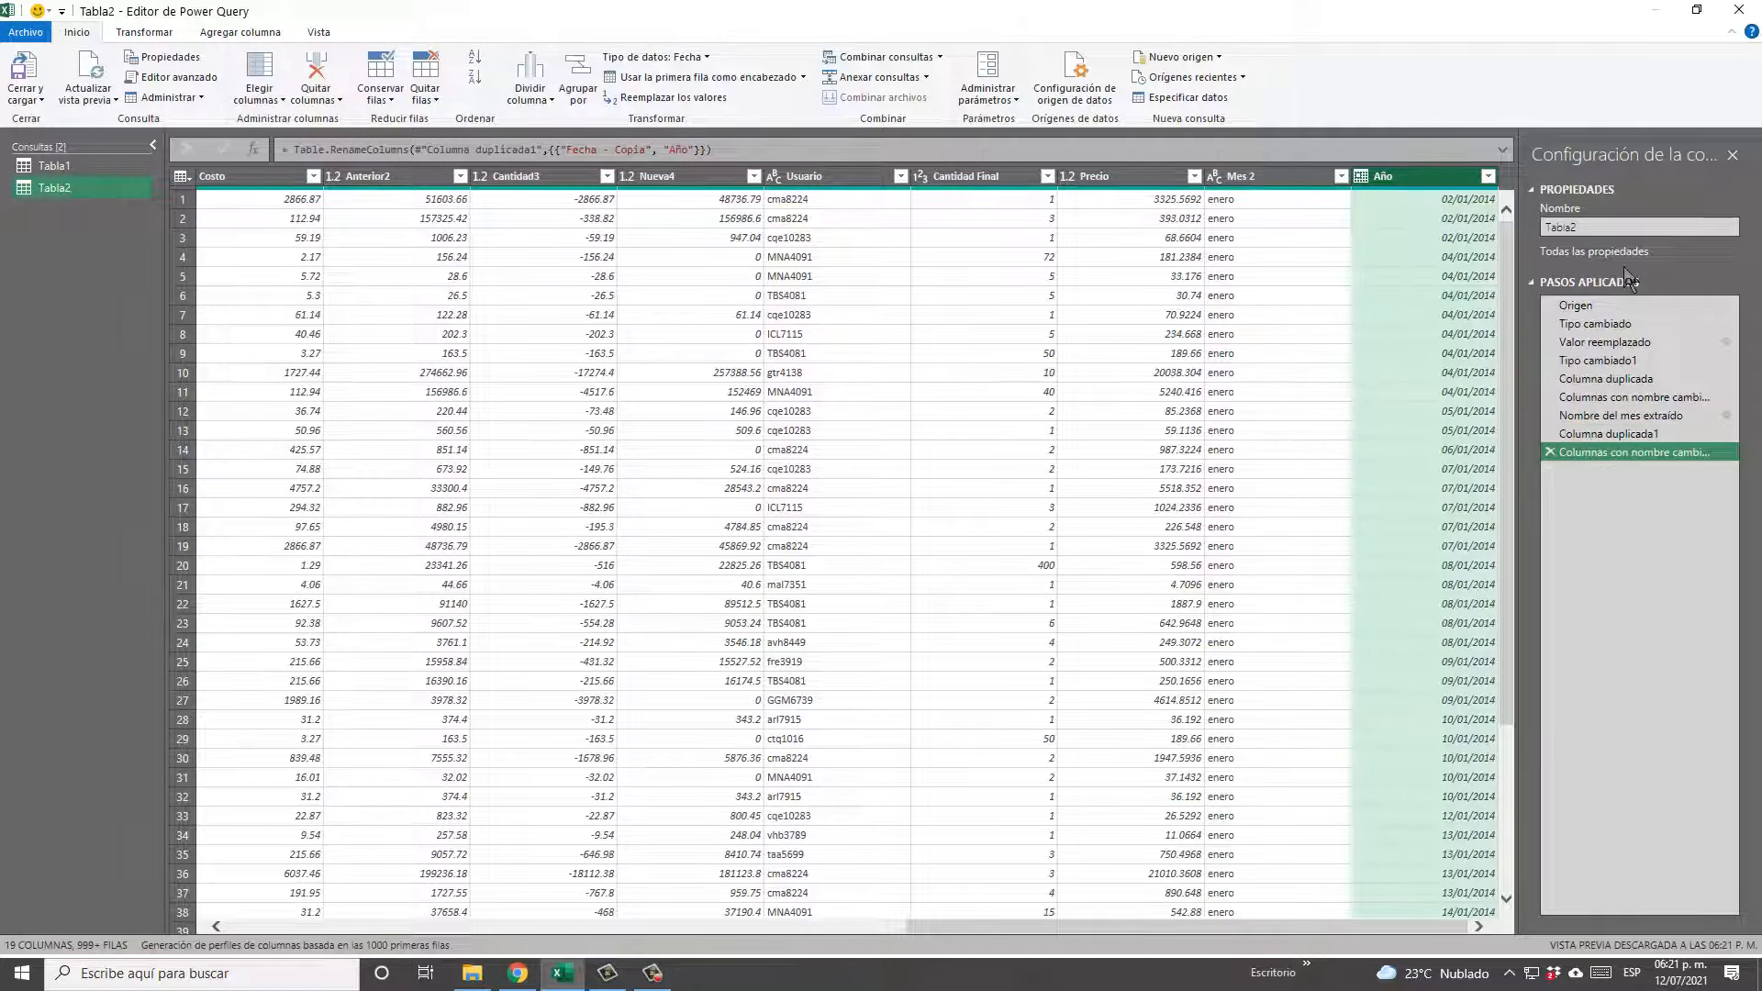
Transform the dates in the Año column into years, and close and load the query.
right_click(1426, 183)
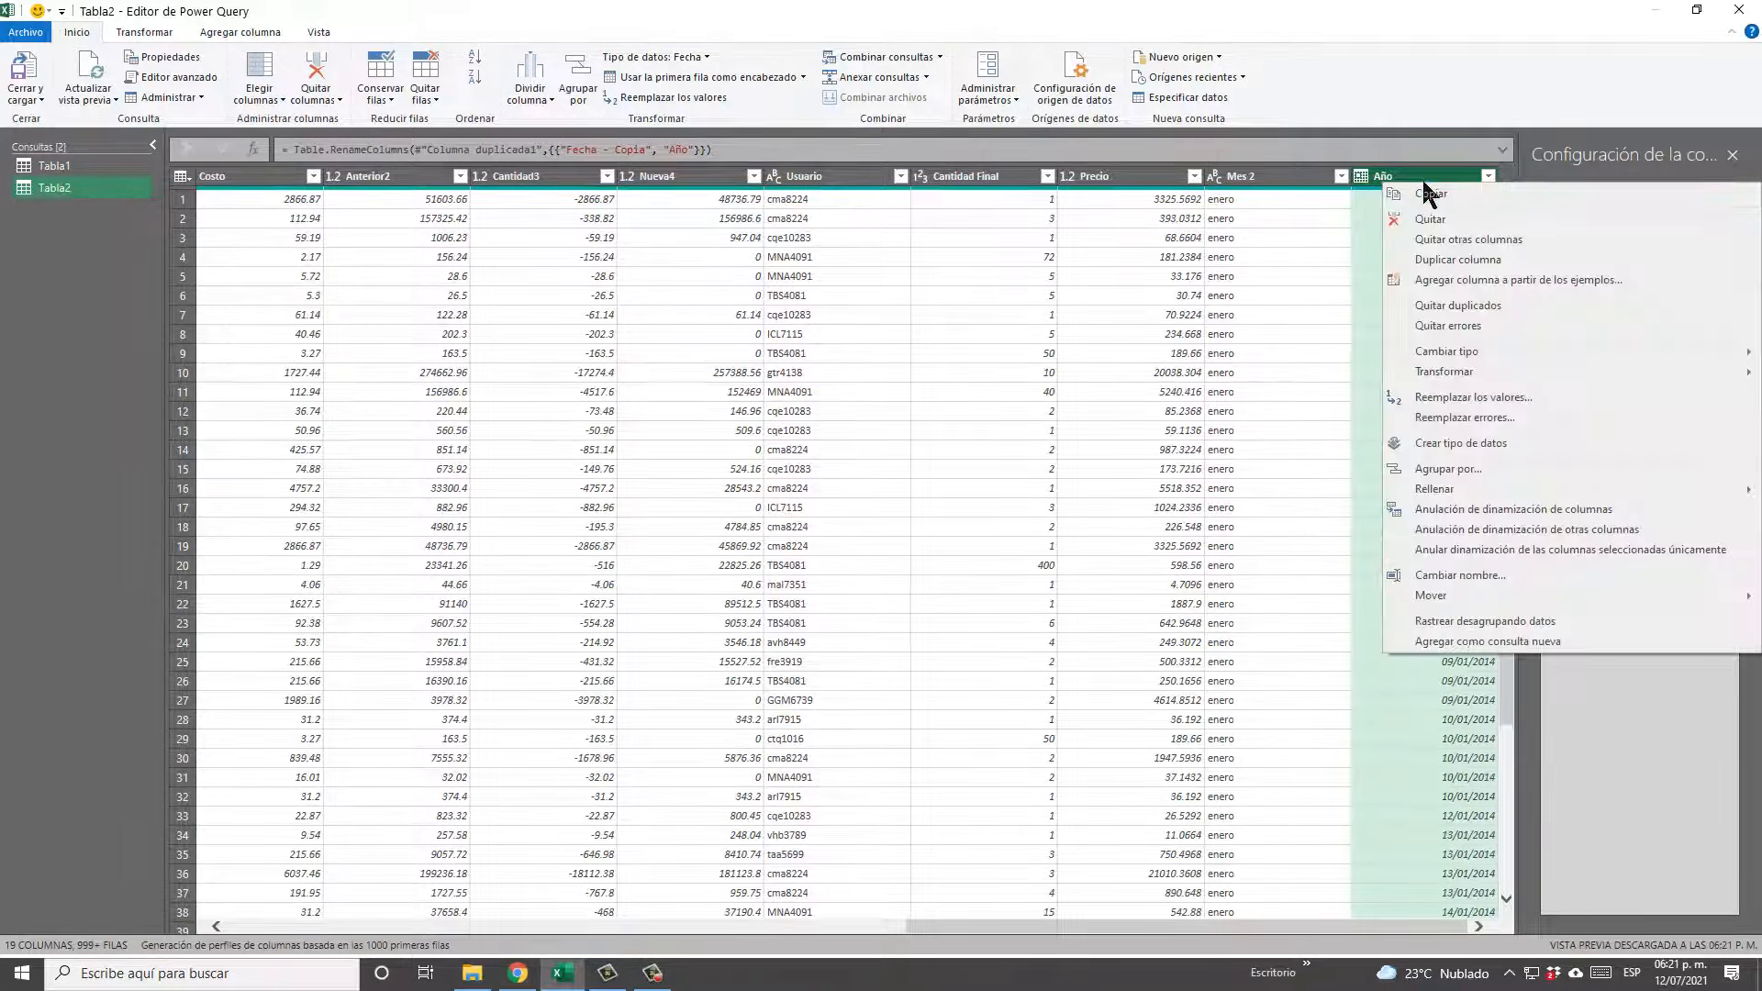
mouse_move(1472, 372)
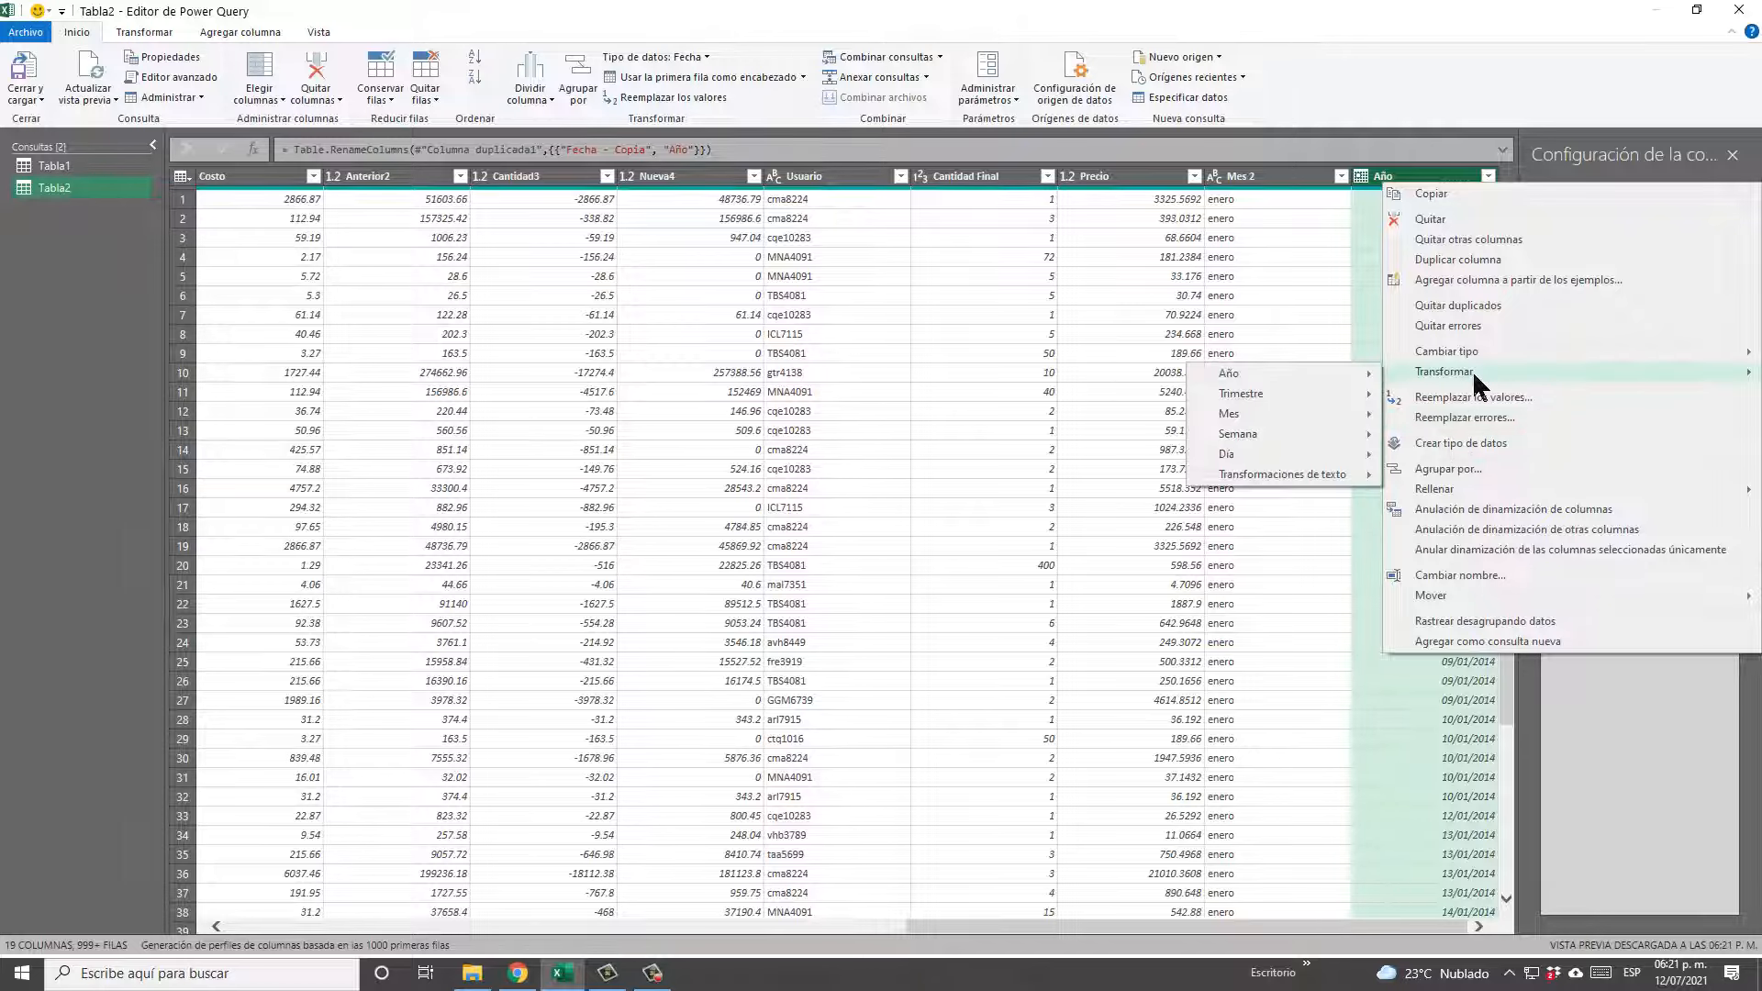
mouse_move(1271, 376)
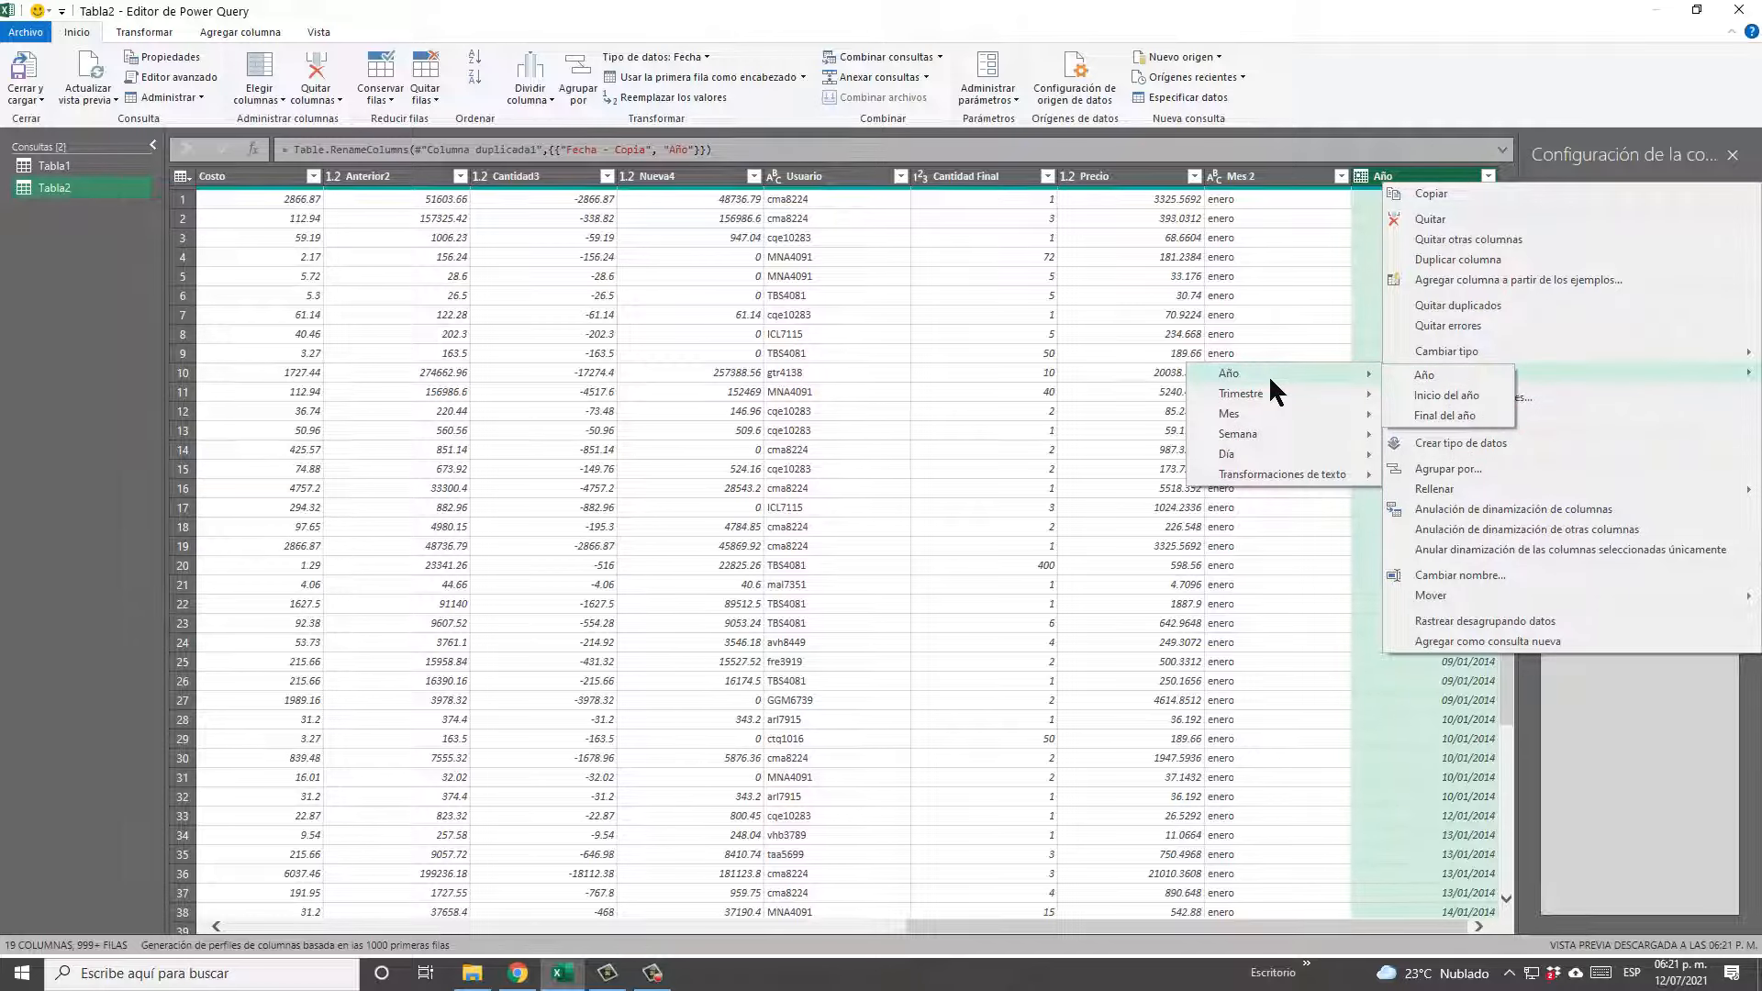
click(1465, 373)
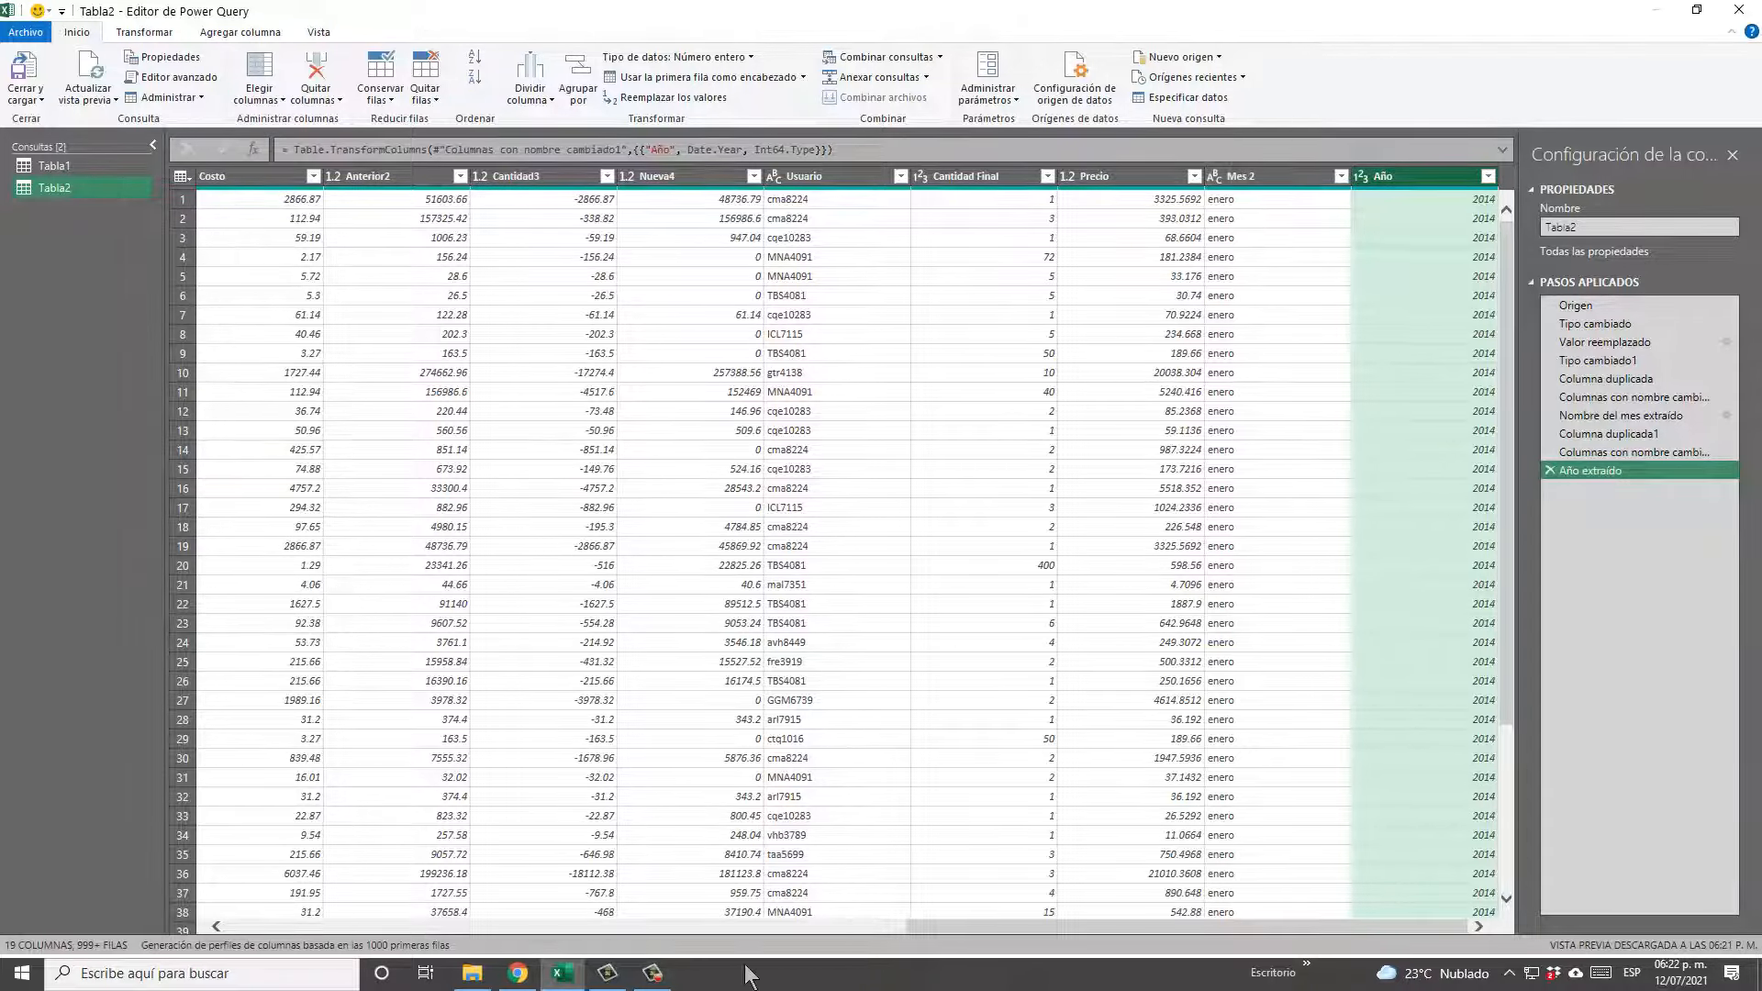
click(19, 68)
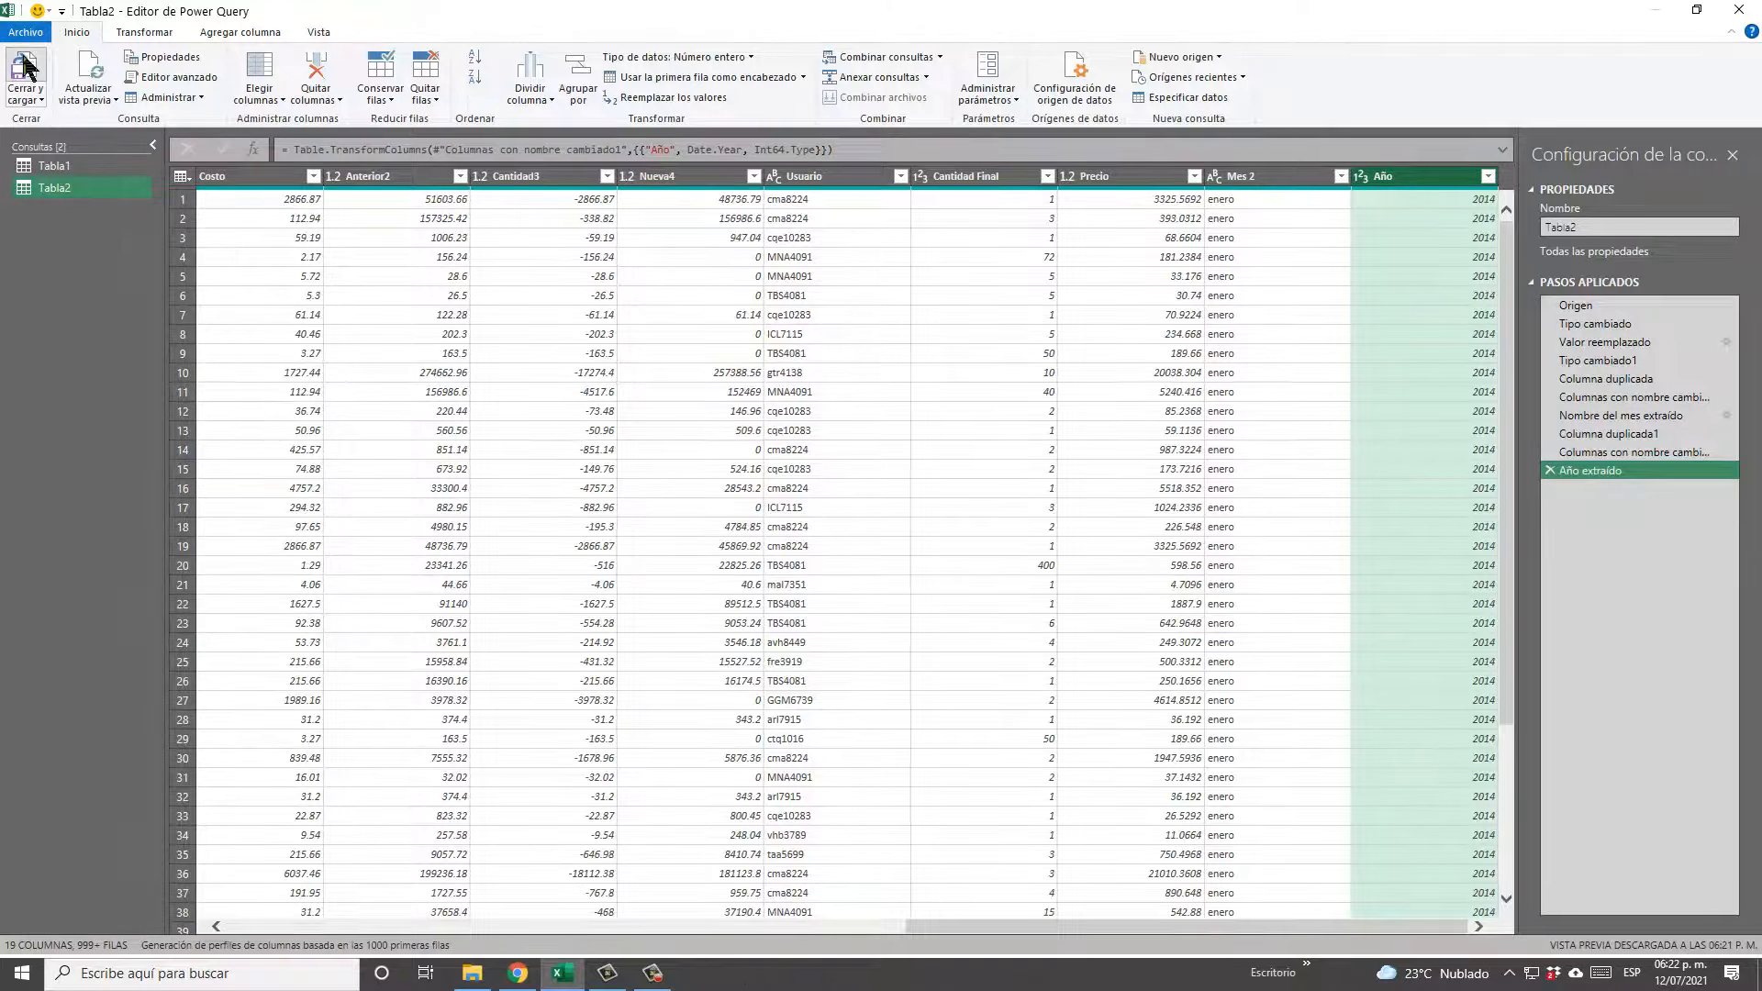